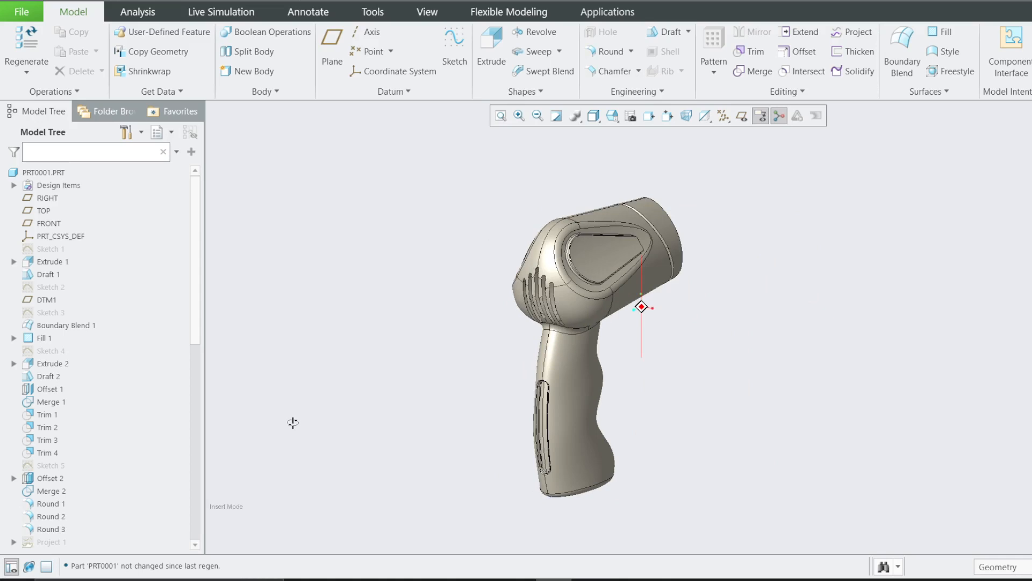
pyautogui.scroll(2, 656, 456)
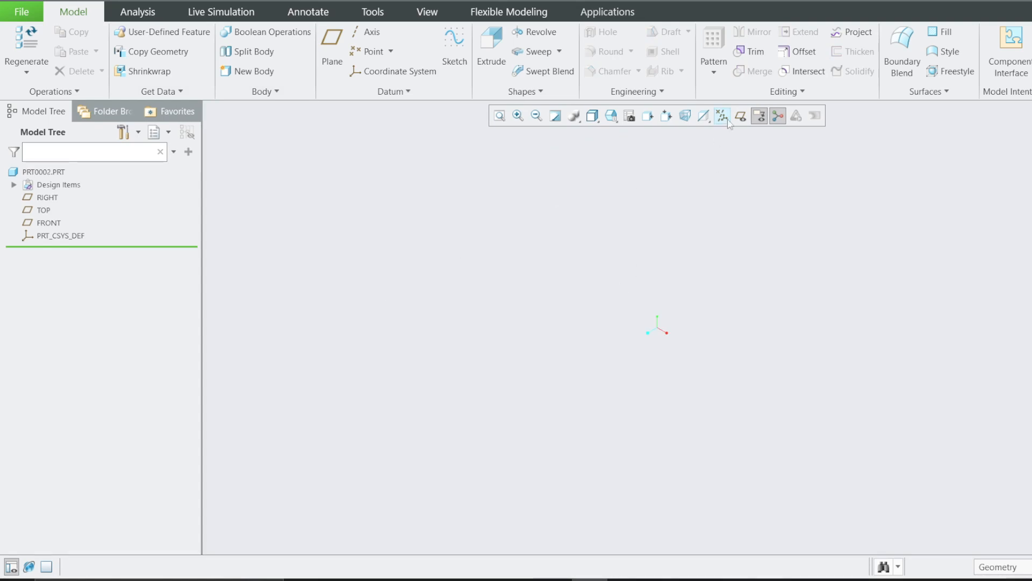
# Step: Show the datum planes and change the model units to millimeter Newton Second (mmNs), interpreting the existing dimensions
pyautogui.click(740, 116)
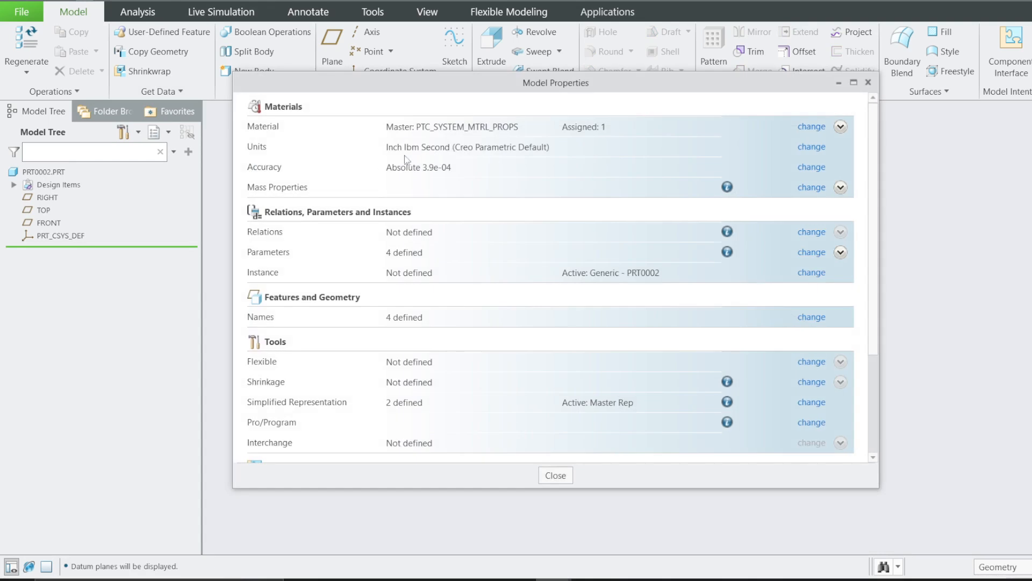
pyautogui.click(814, 149)
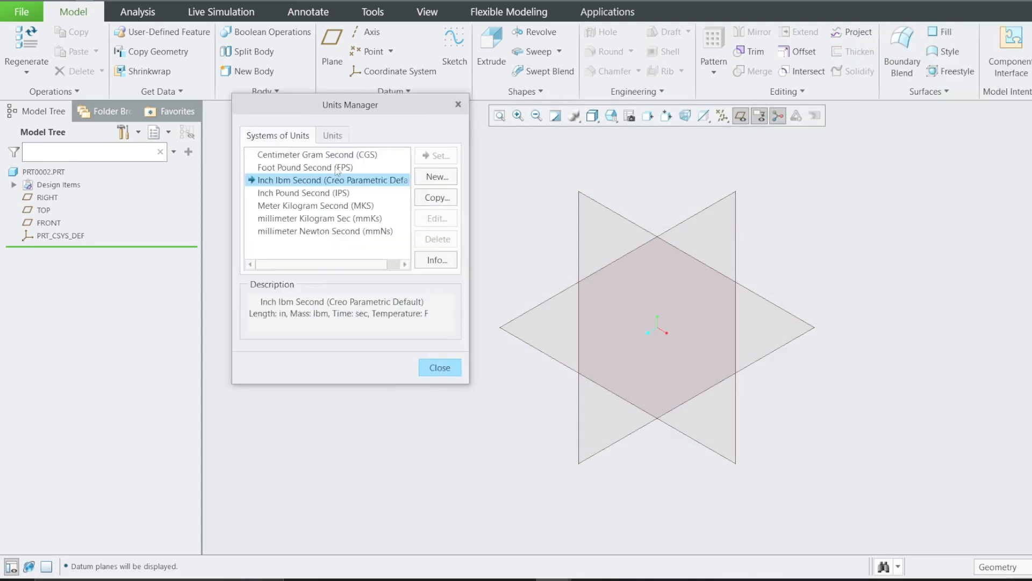
pyautogui.click(297, 231)
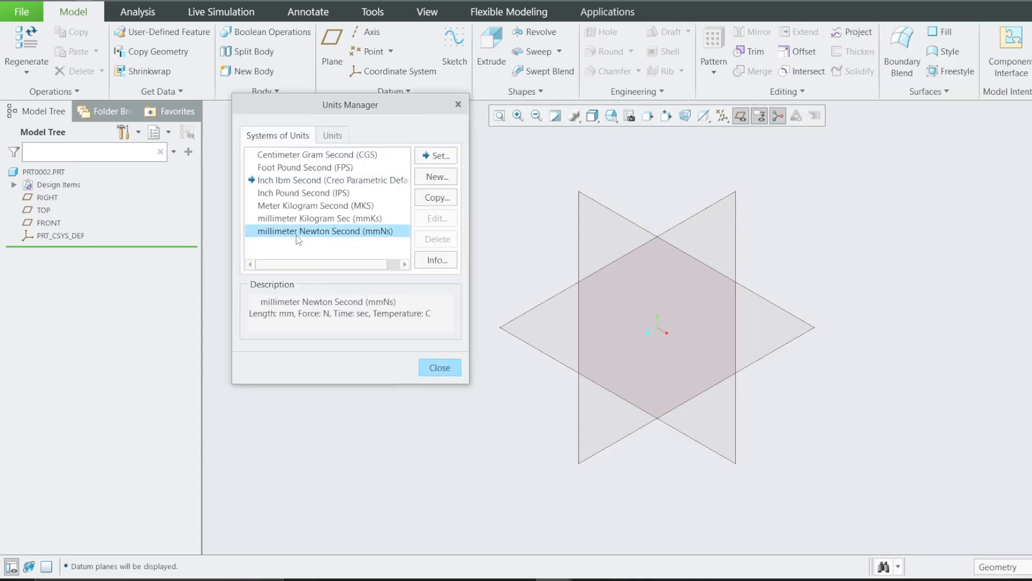
pyautogui.click(435, 156)
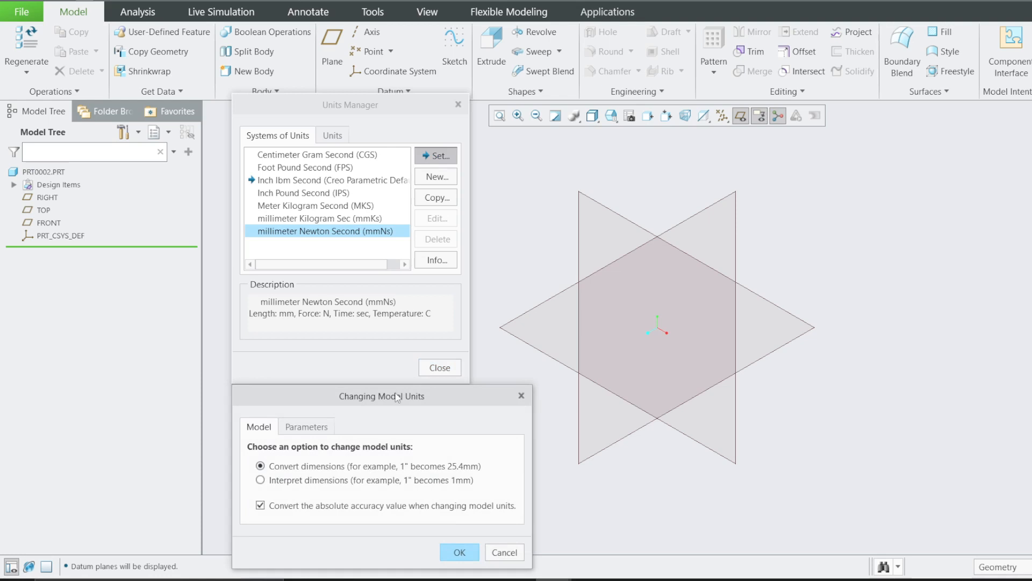
pyautogui.moveTo(396, 403); pyautogui.dragTo(422, 205)
pyautogui.click(284, 284)
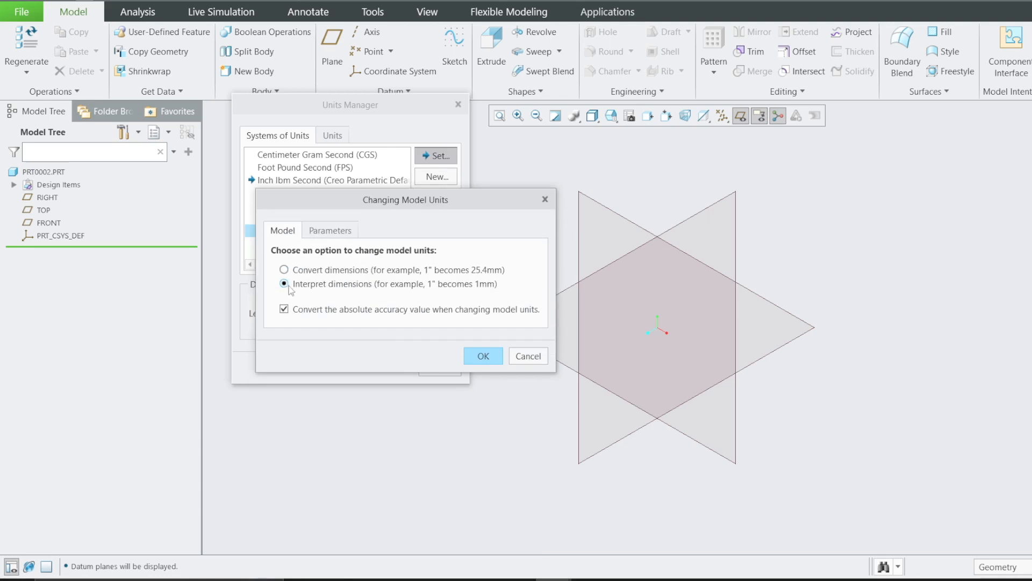
pyautogui.click(477, 356)
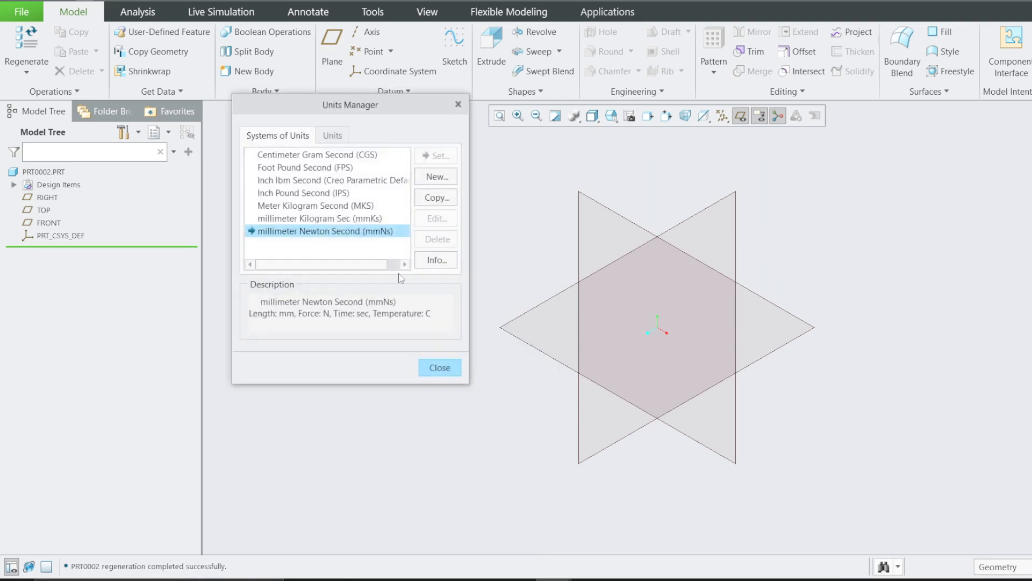
pyautogui.click(440, 367)
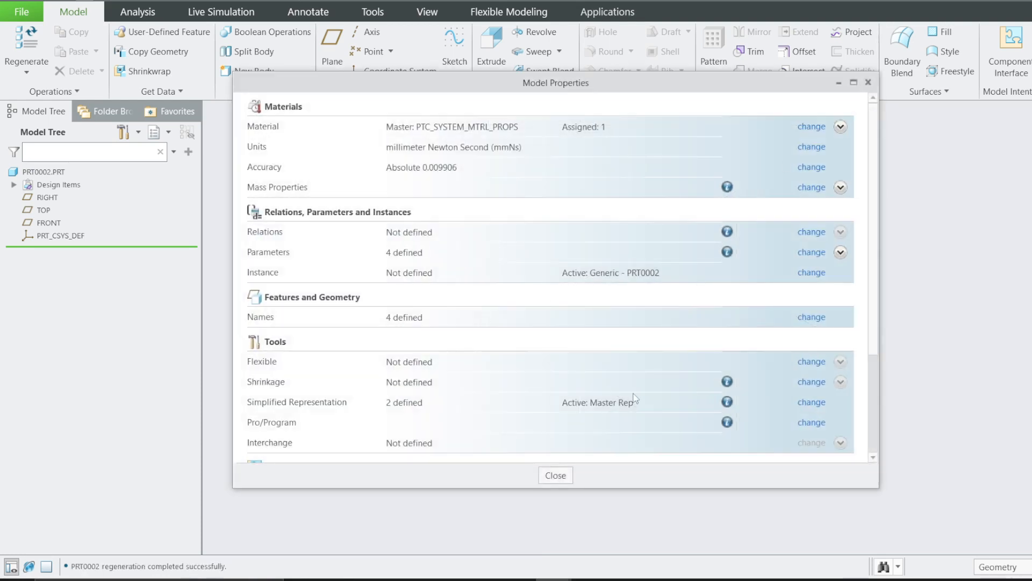
pyautogui.click(555, 475)
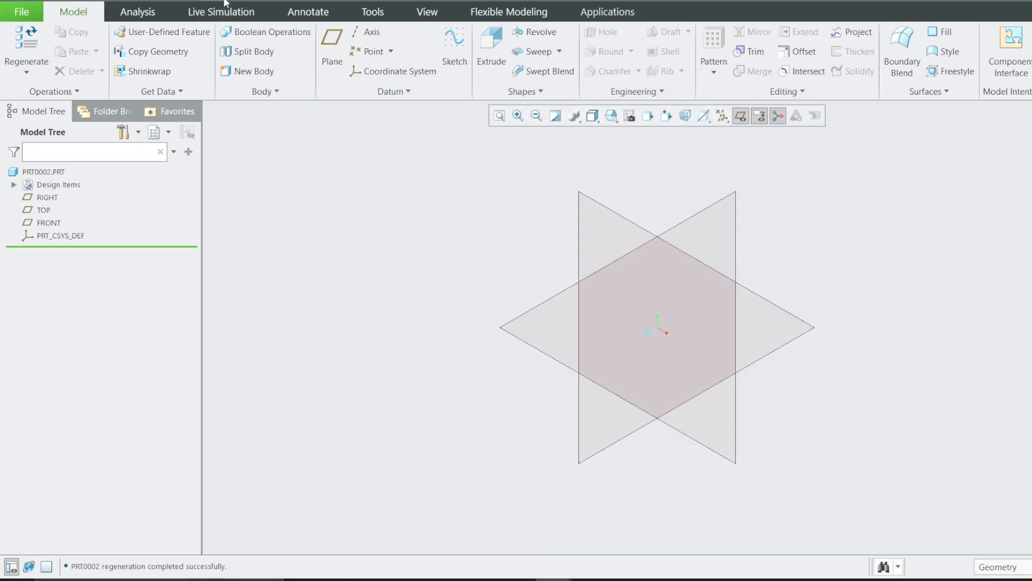
# Step: Switch to the PRT0001 window and examine the upper barrel surface of the finished body in the LEFT view
pyautogui.click(208, 1)
pyautogui.click(234, 11)
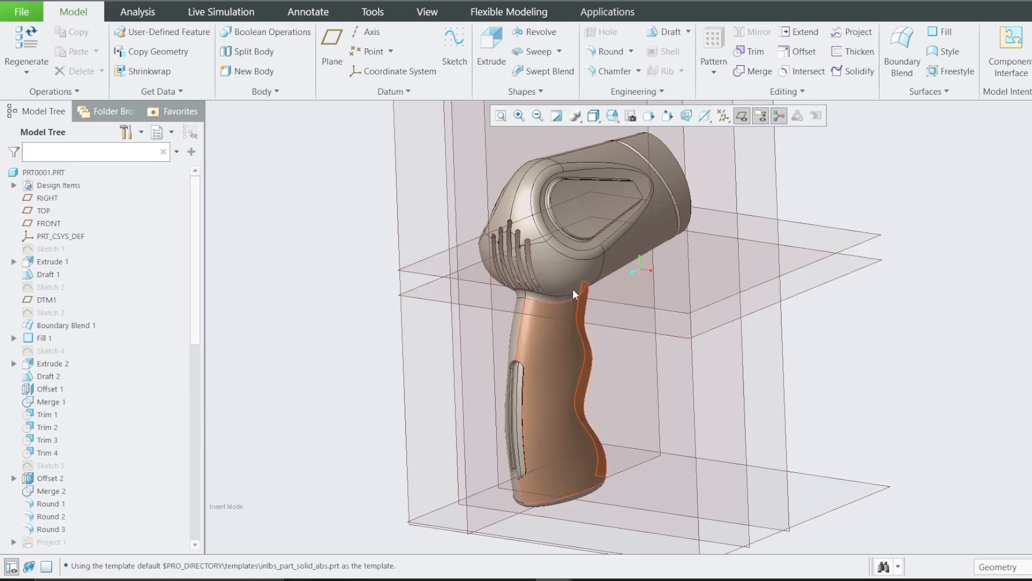
pyautogui.click(612, 116)
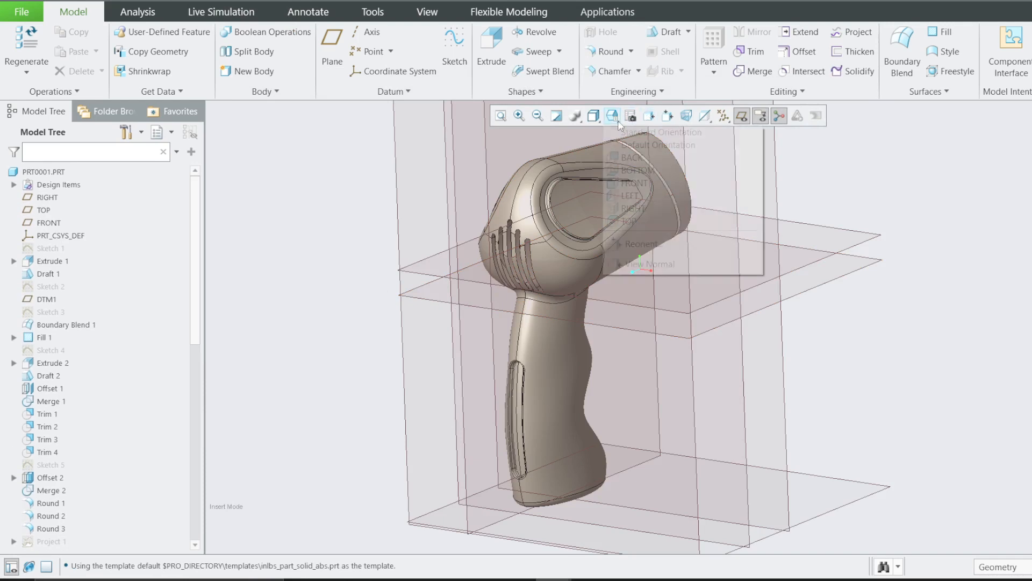
pyautogui.click(633, 195)
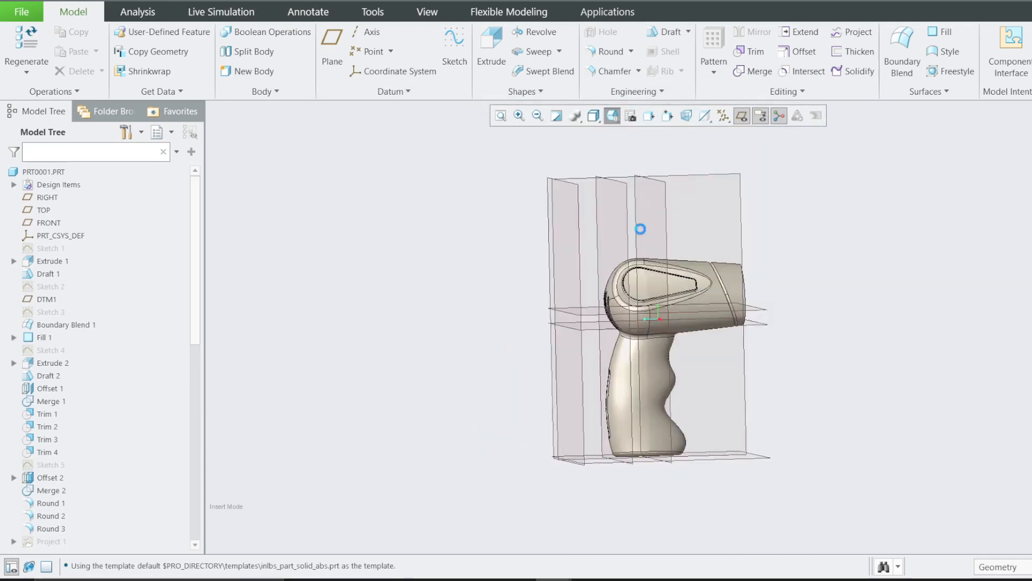
pyautogui.scroll(2, 738, 358)
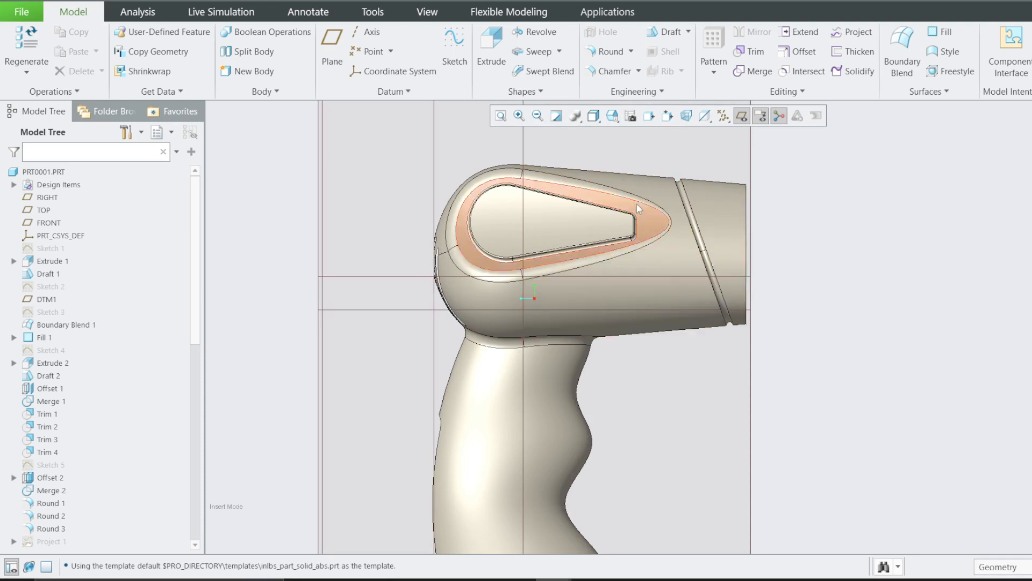
pyautogui.click(642, 183)
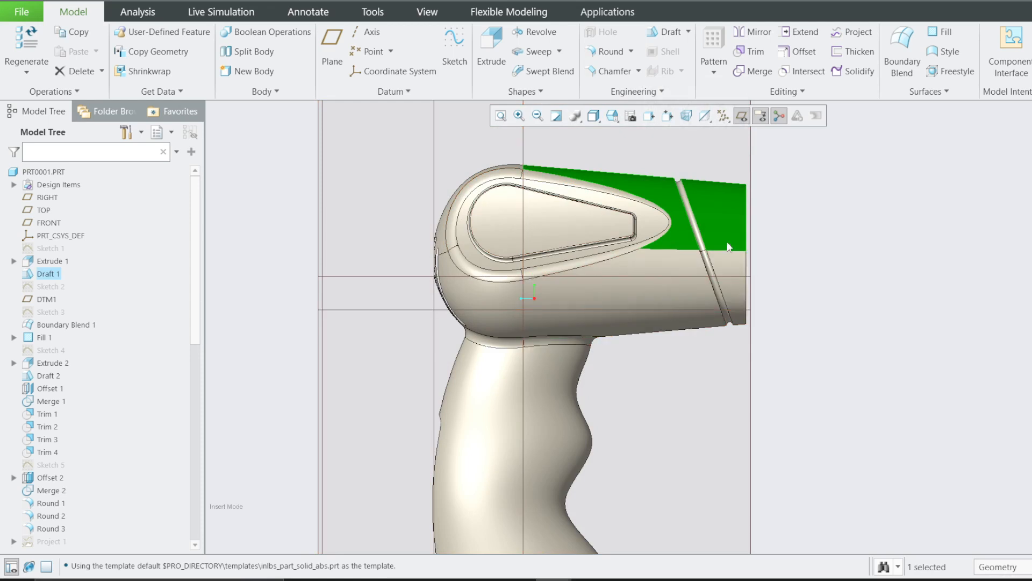
pyautogui.click(841, 230)
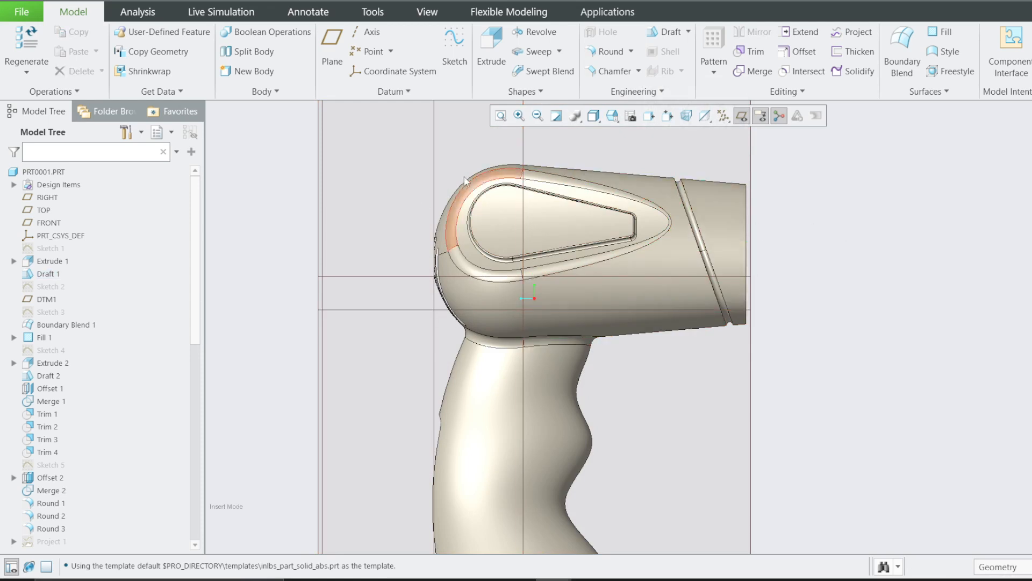
# Step: Return to the PRT0002 window and start a sketch on the FRONT plane, oriented to the 2D sketch view
pyautogui.click(226, 1)
pyautogui.click(251, 24)
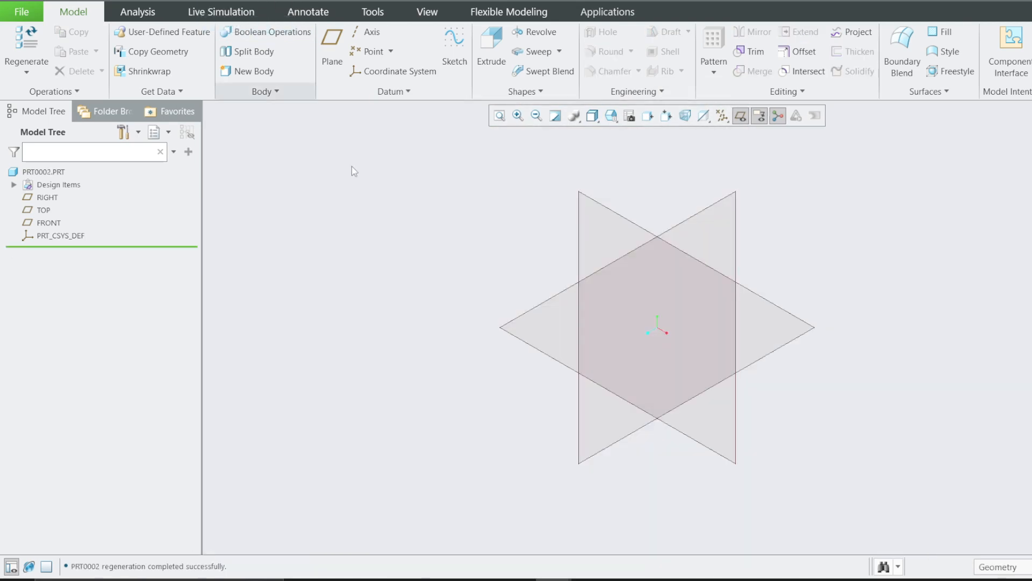
pyautogui.click(619, 213)
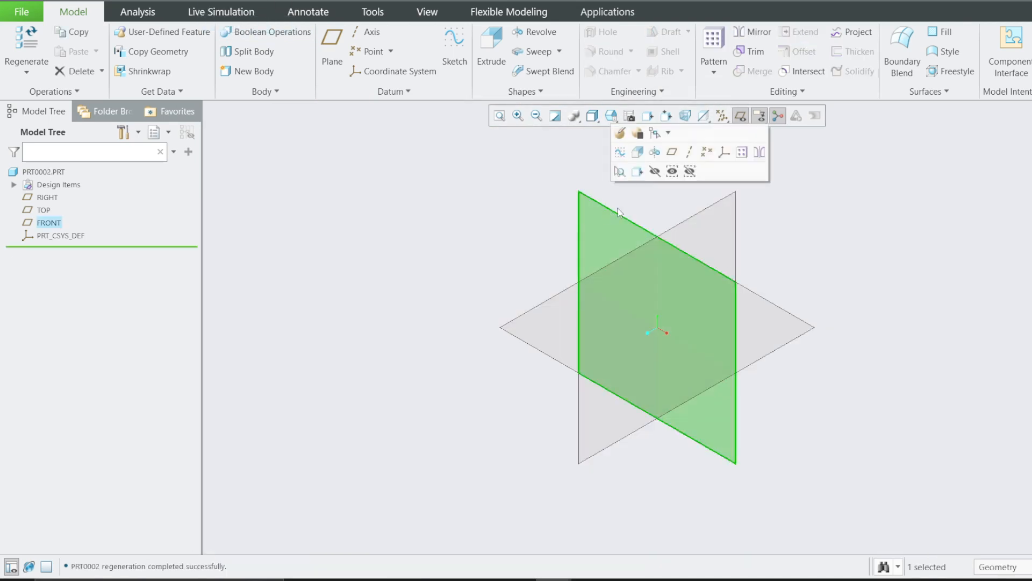
pyautogui.click(620, 153)
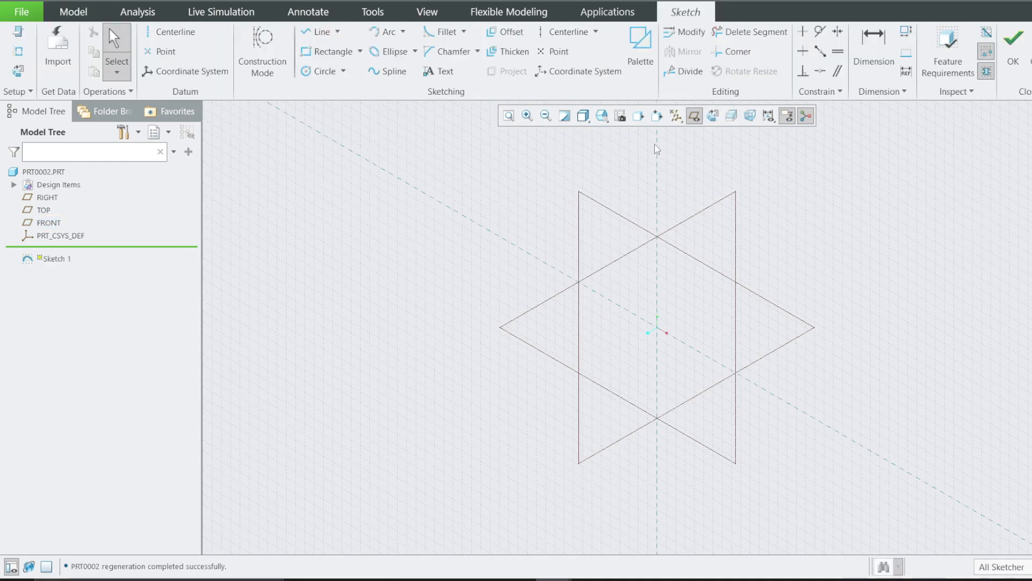
pyautogui.click(713, 117)
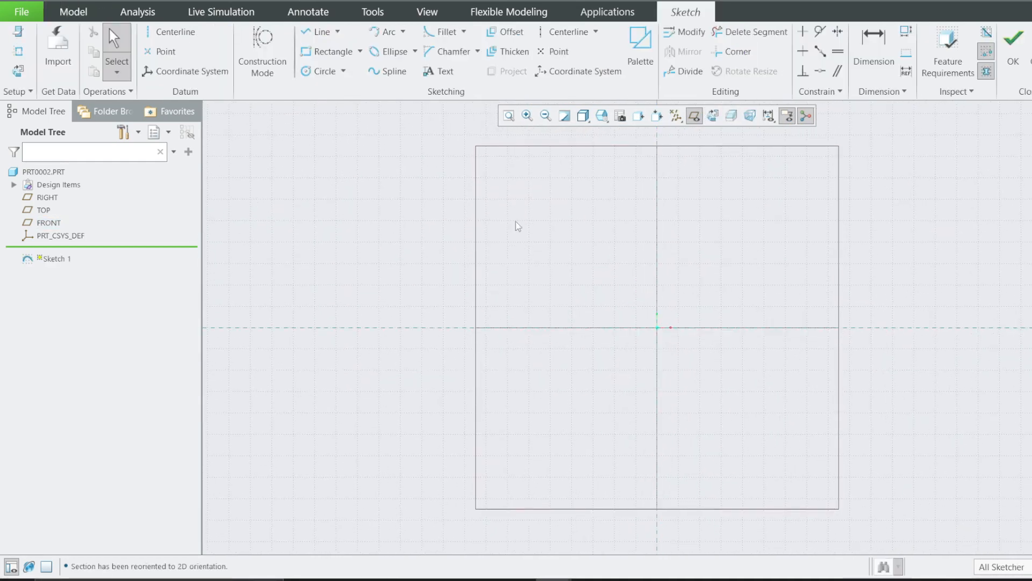
# Step: Add horizontal and vertical datum centerlines through the sketch origin and hide the datum planes
pyautogui.scroll(-1, 925, 232)
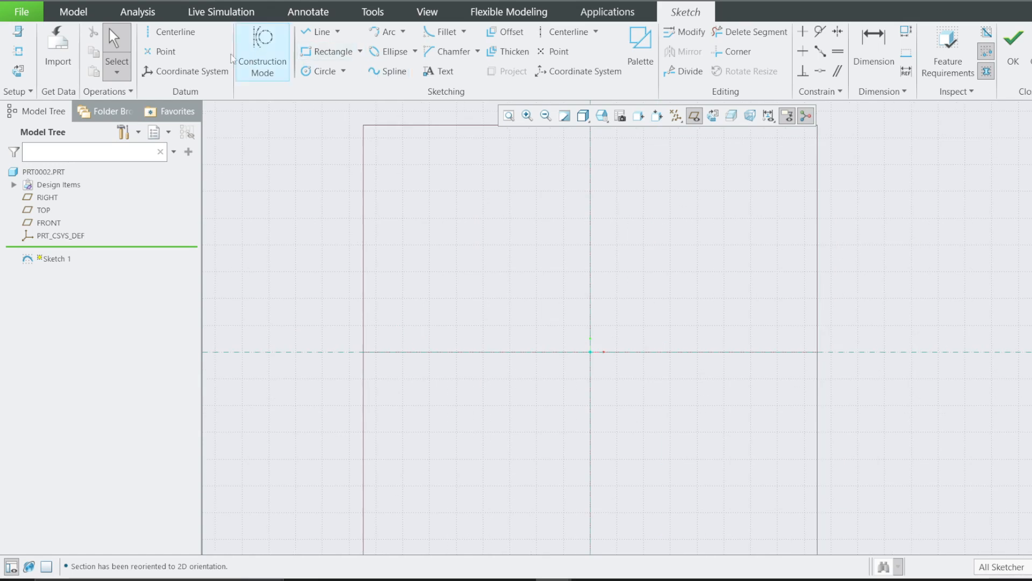
pyautogui.click(173, 32)
pyautogui.click(438, 352)
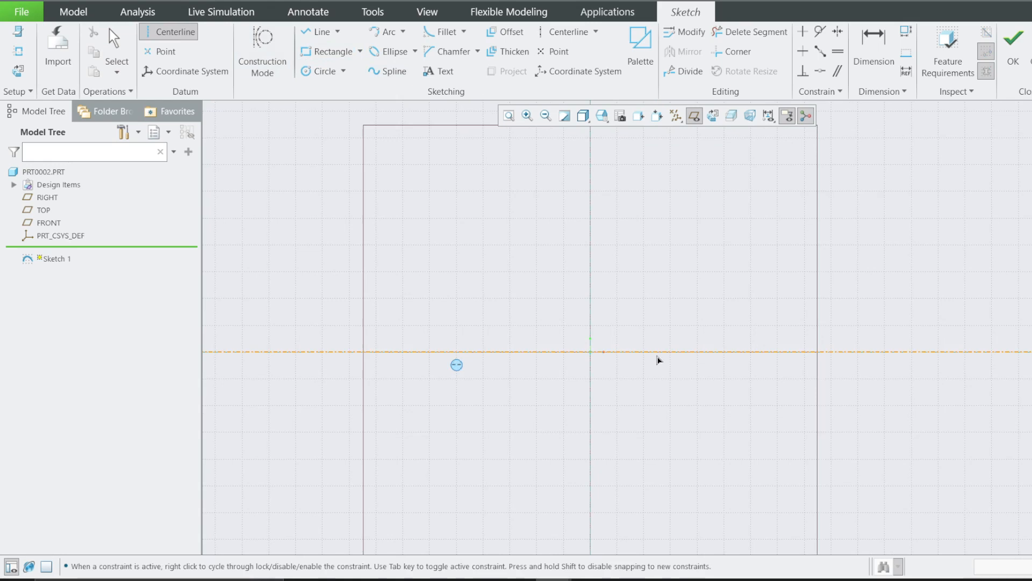
pyautogui.click(613, 355)
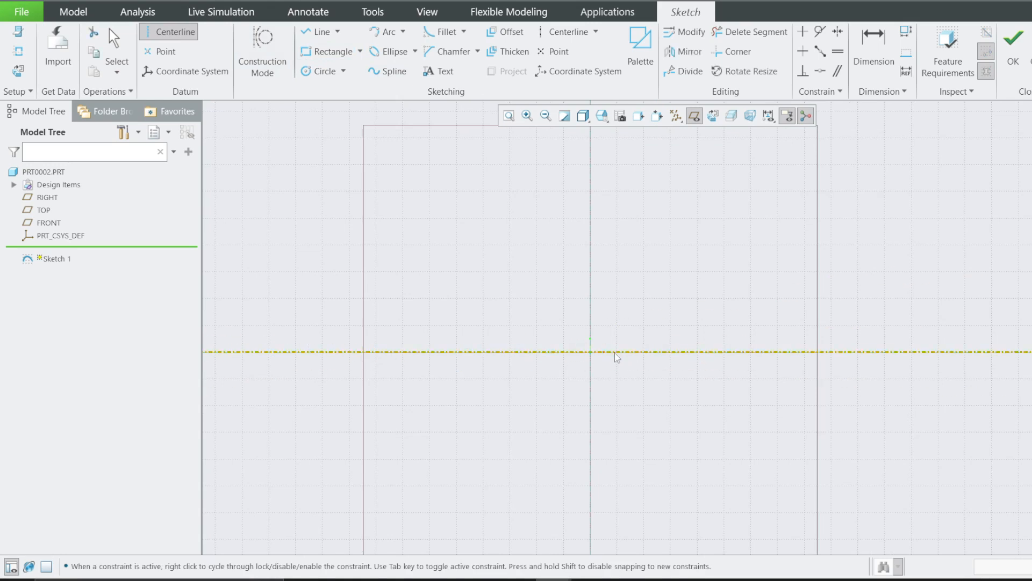
pyautogui.click(590, 426)
pyautogui.click(592, 268)
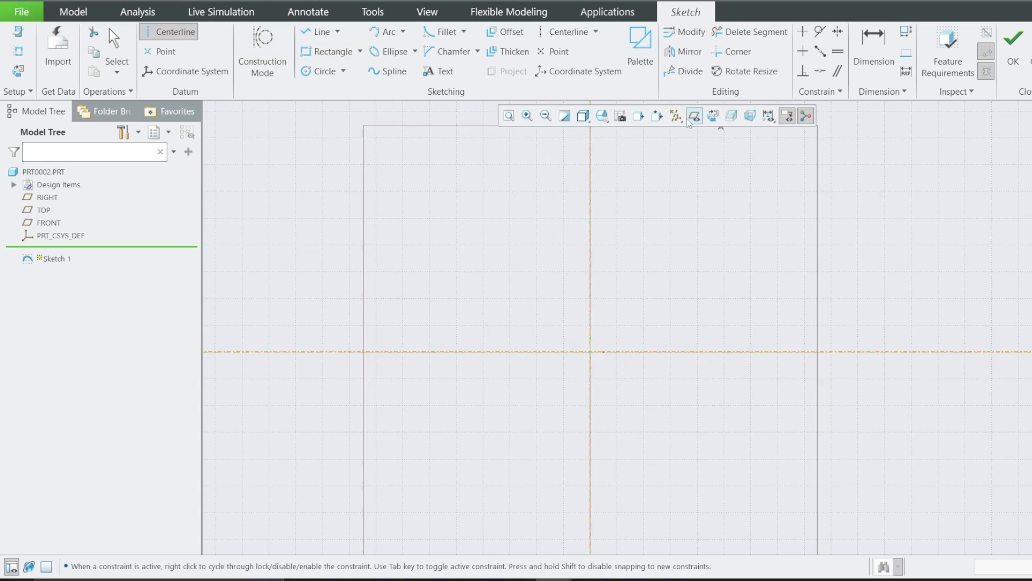
pyautogui.click(696, 117)
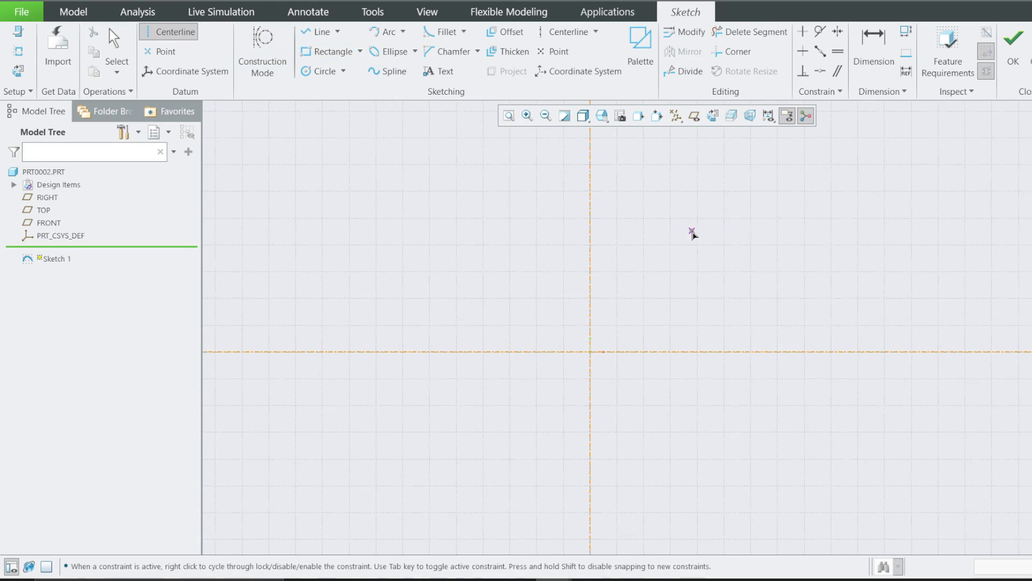
# Step: Sketch a closed eight-point spline around the origin, about 230 mm wide and 258 mm high, with points on both centerlines
pyautogui.click(379, 74)
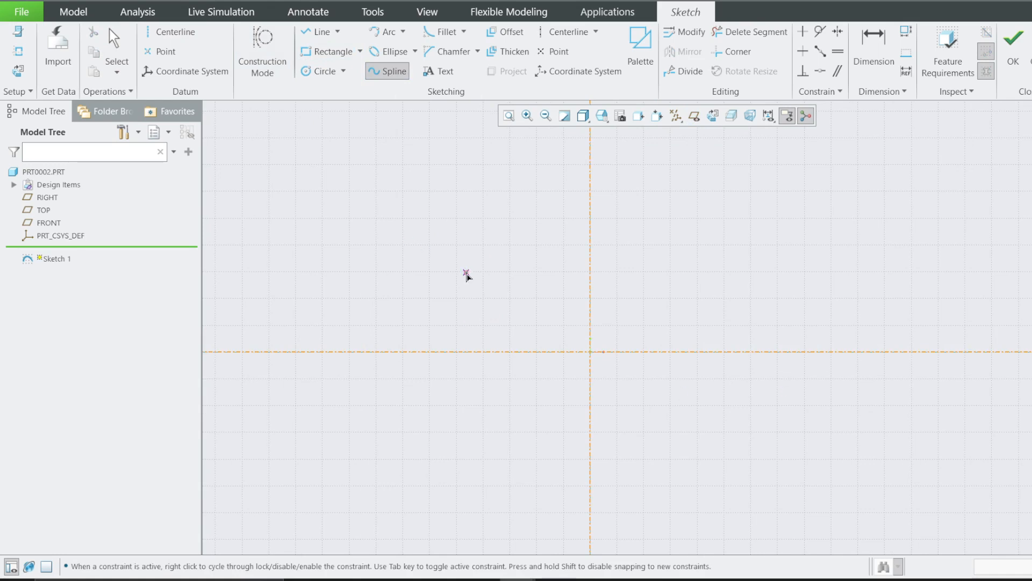
pyautogui.click(466, 273)
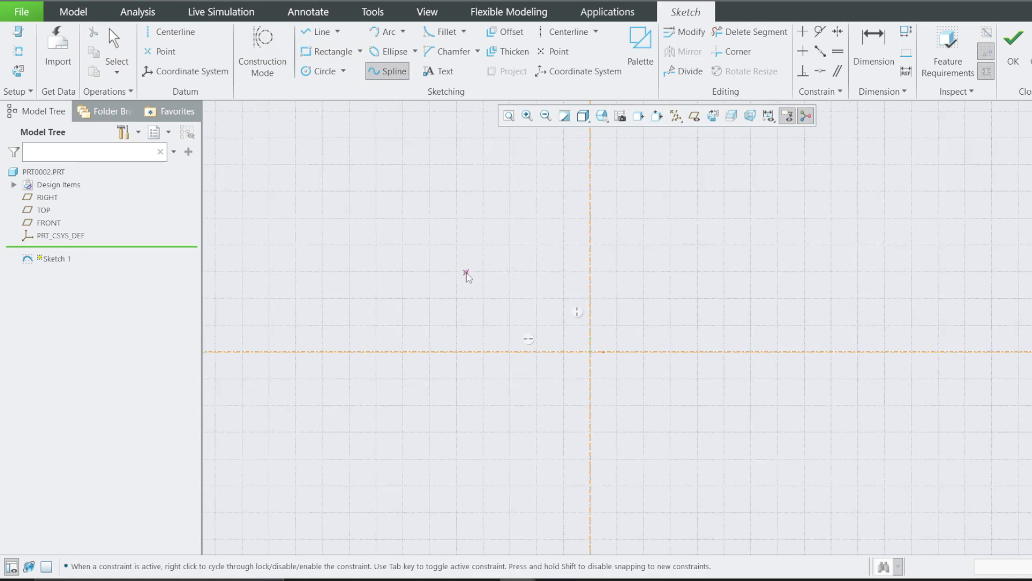
pyautogui.click(591, 202)
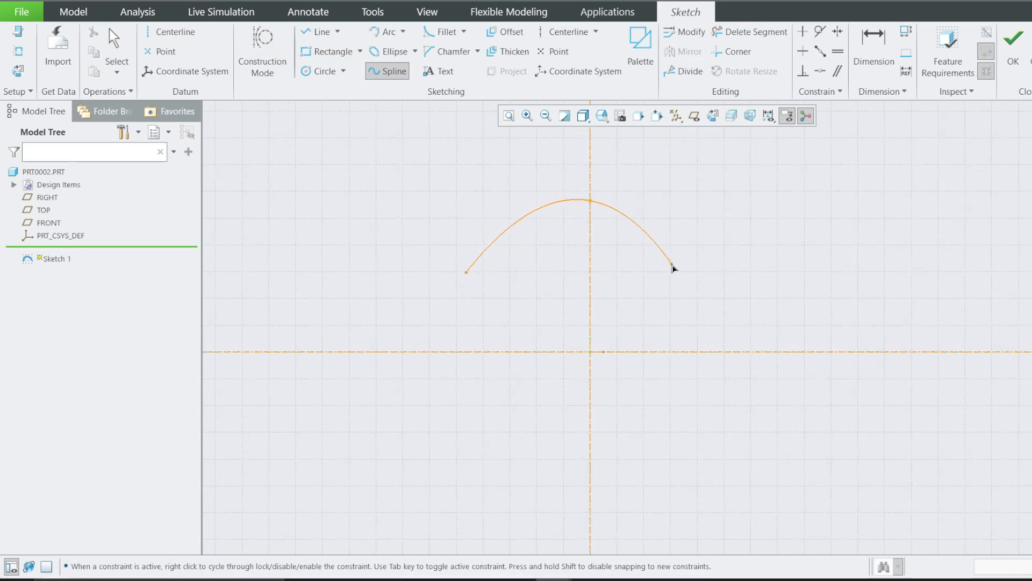
pyautogui.click(672, 264)
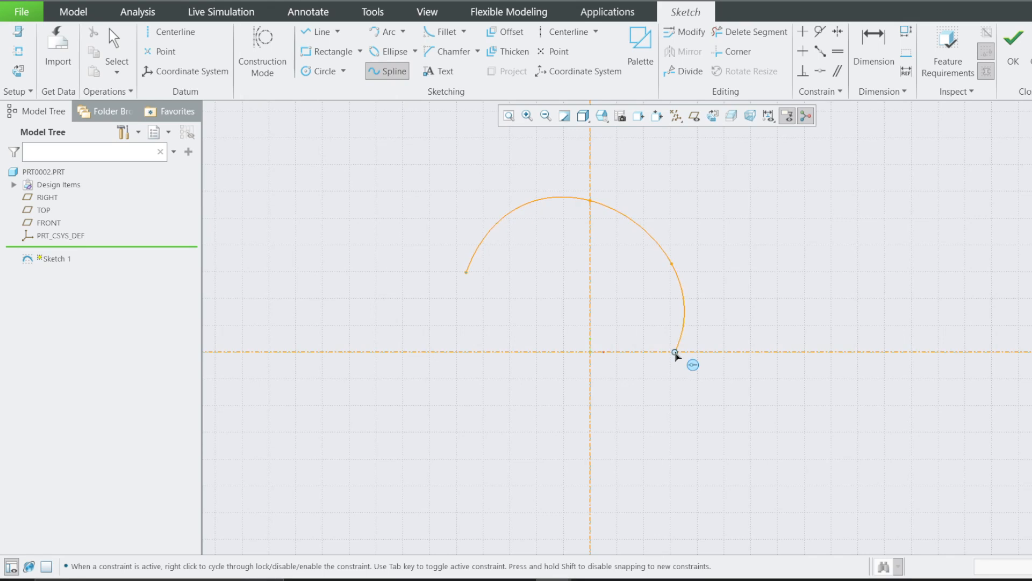
pyautogui.click(675, 352)
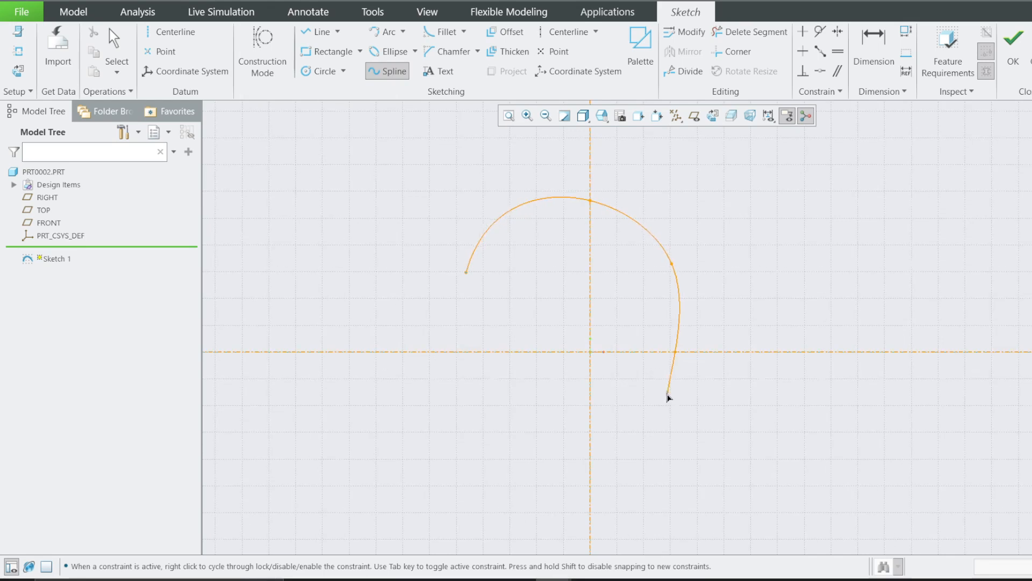
pyautogui.click(646, 422)
pyautogui.click(591, 430)
pyautogui.click(487, 395)
pyautogui.click(471, 353)
pyautogui.click(467, 273)
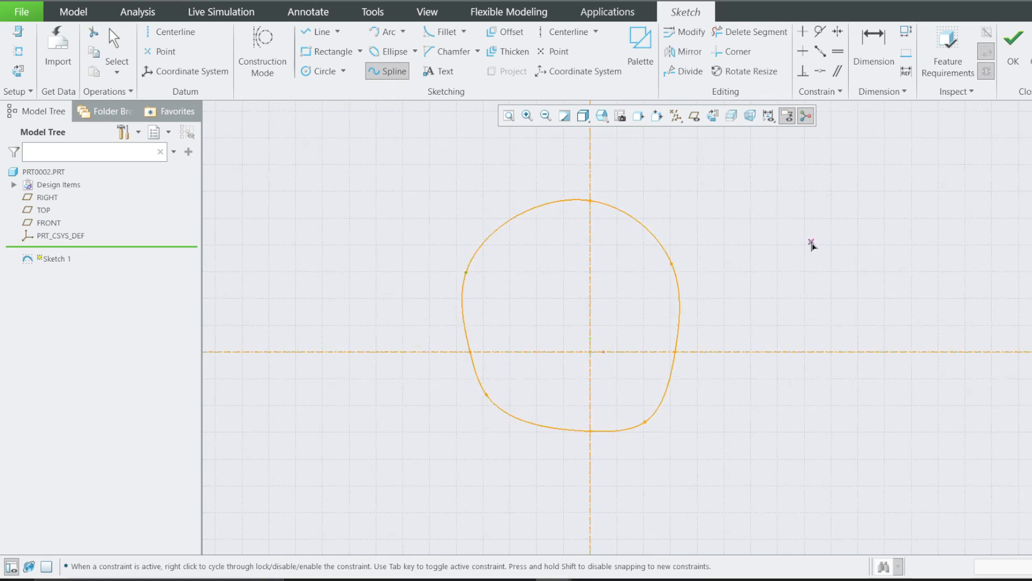
pyautogui.middleClick(812, 243)
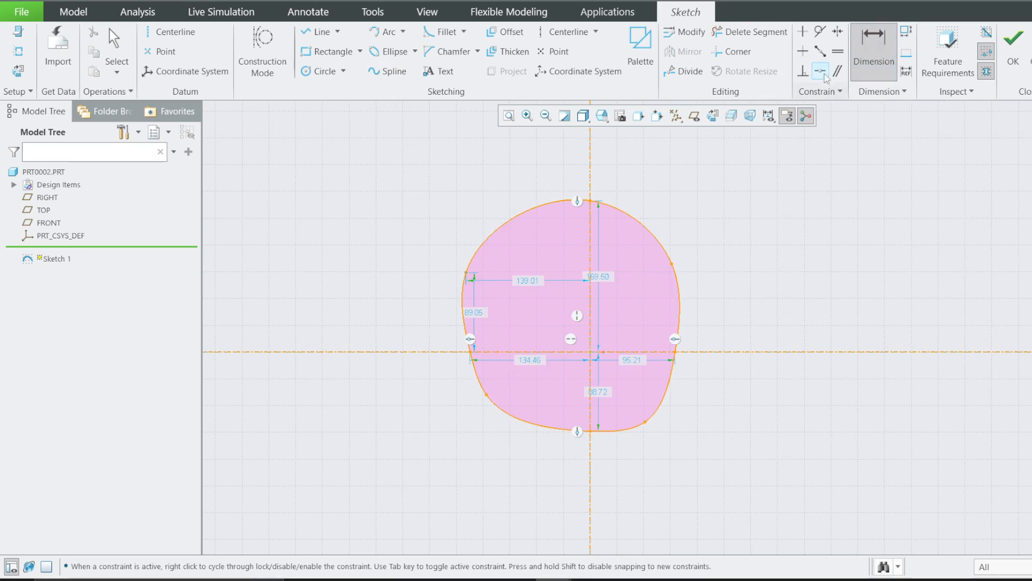
pyautogui.middleClick(692, 170)
pyautogui.moveTo(386, 196)
pyautogui.mouseDown()
pyautogui.moveTo(781, 416)
pyautogui.moveTo(807, 484)
pyautogui.mouseUp()
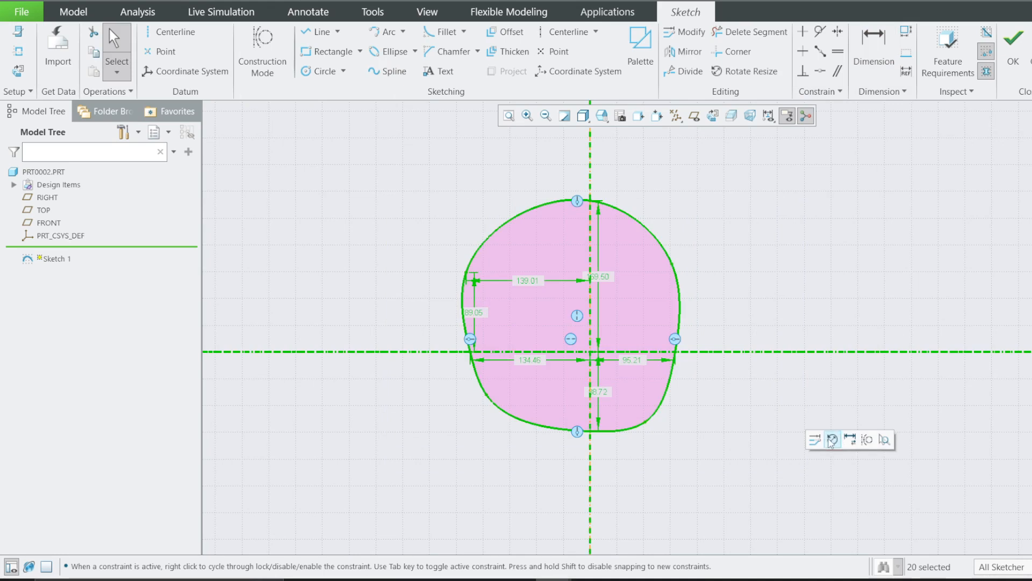
pyautogui.click(833, 440)
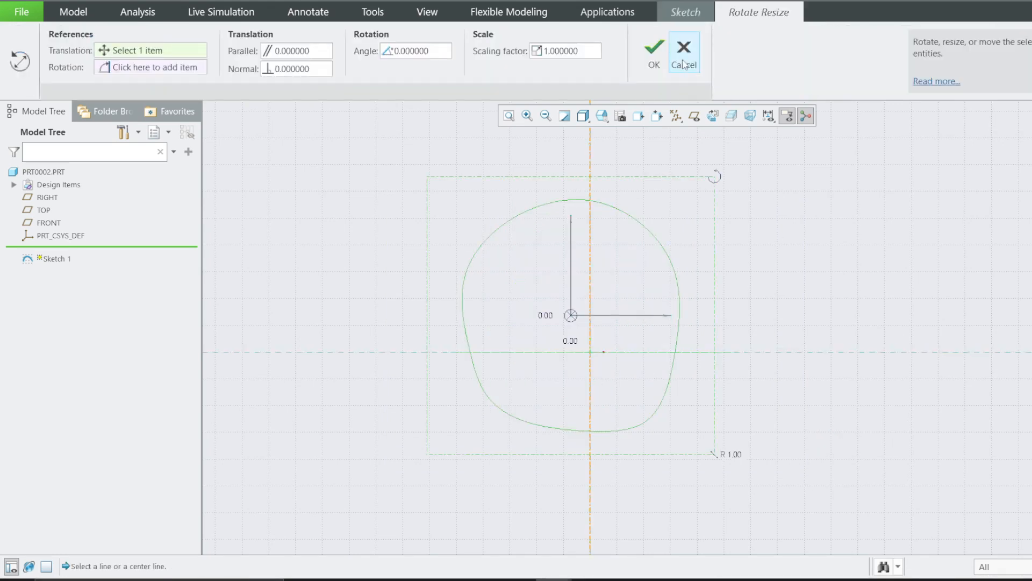
pyautogui.click(684, 64)
# Step: Scale the whole spline sketch with its scale locked by setting the right horizontal-axis point's distance from the vertical centerline to 40 mm
pyautogui.moveTo(409, 186); pyautogui.dragTo(797, 457)
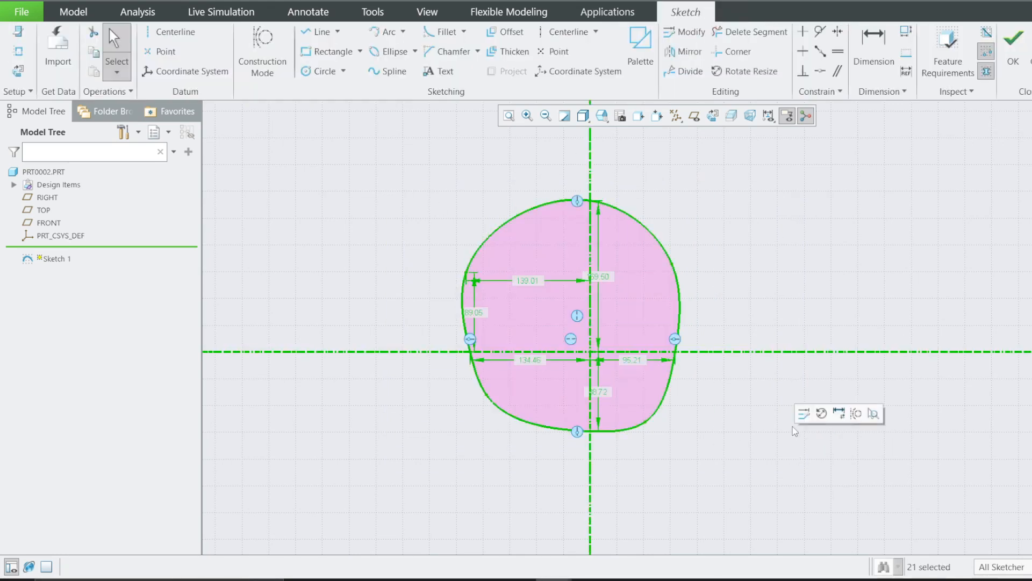
pyautogui.click(804, 413)
pyautogui.moveTo(938, 214); pyautogui.dragTo(772, 186)
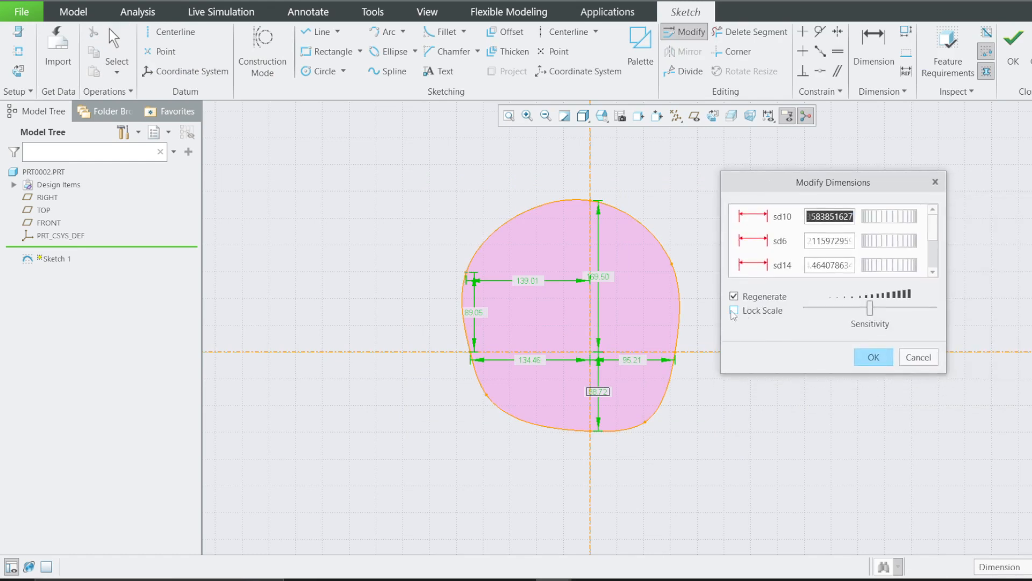
pyautogui.click(734, 311)
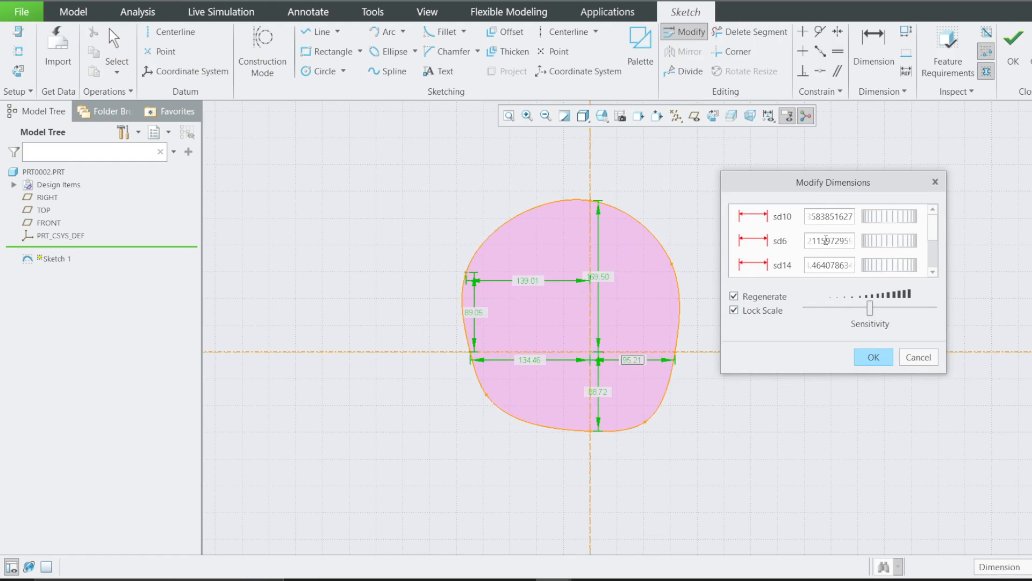
pyautogui.doubleClick(827, 240)
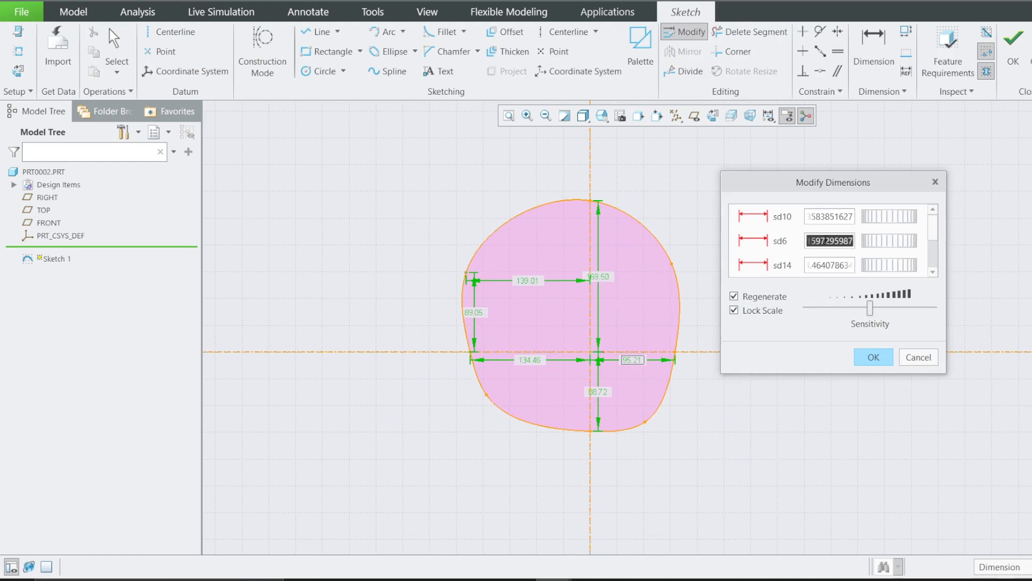
pyautogui.write('60')
pyautogui.press('Tab')
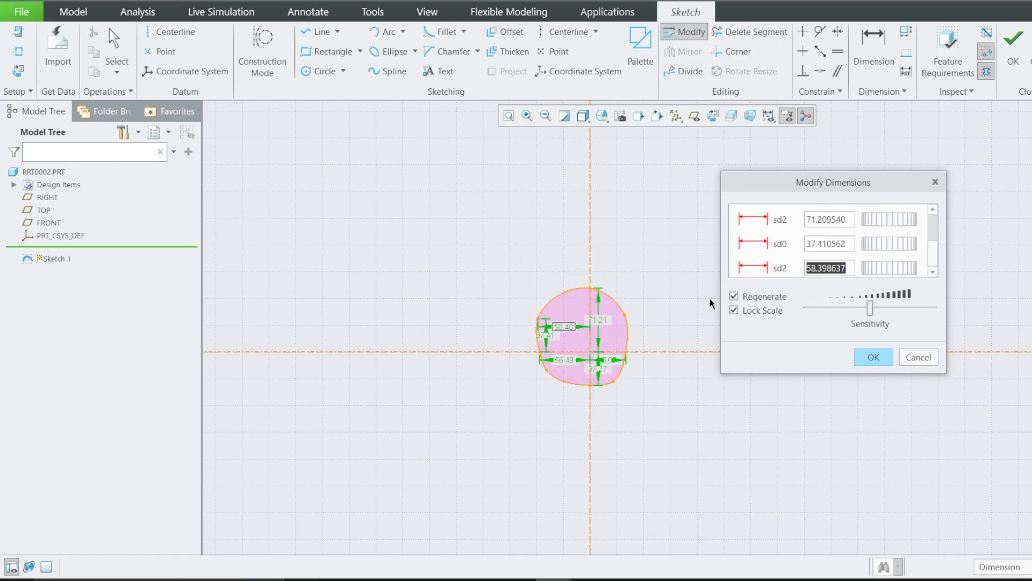
pyautogui.click(871, 363)
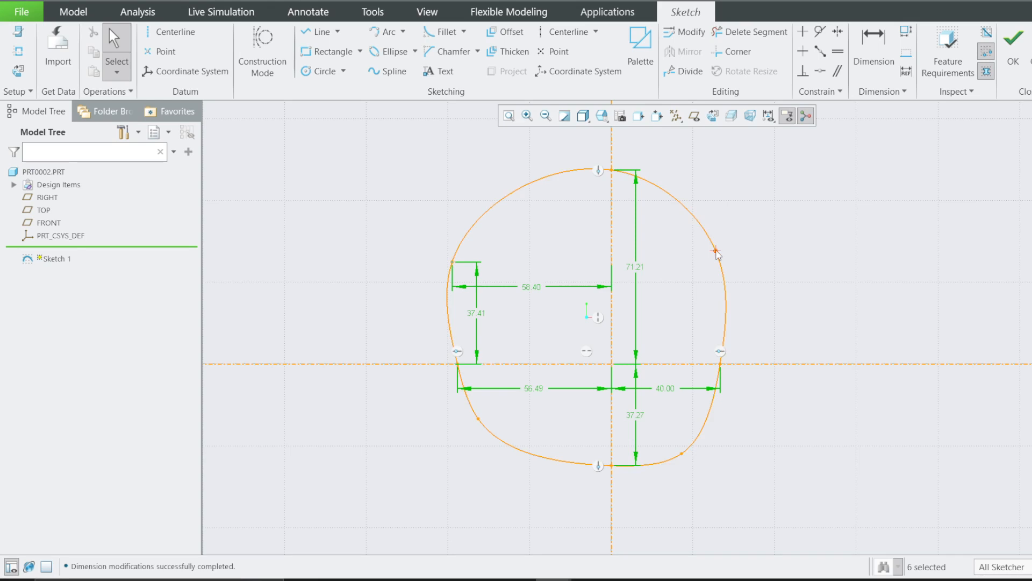
# Step: Make the upper pair and the lower pair of side spline points symmetric about the vertical centerline
pyautogui.click(836, 31)
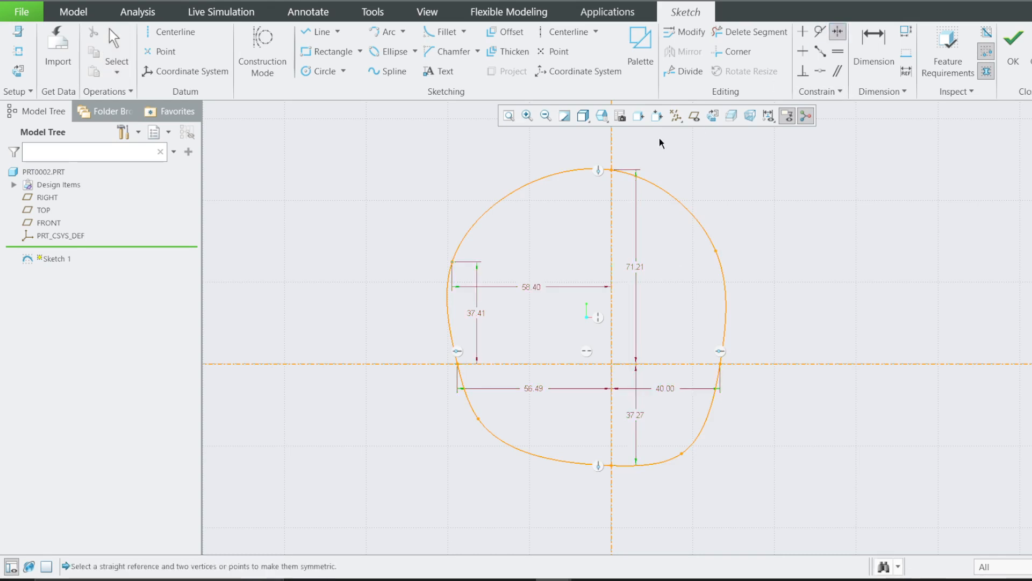
pyautogui.click(612, 150)
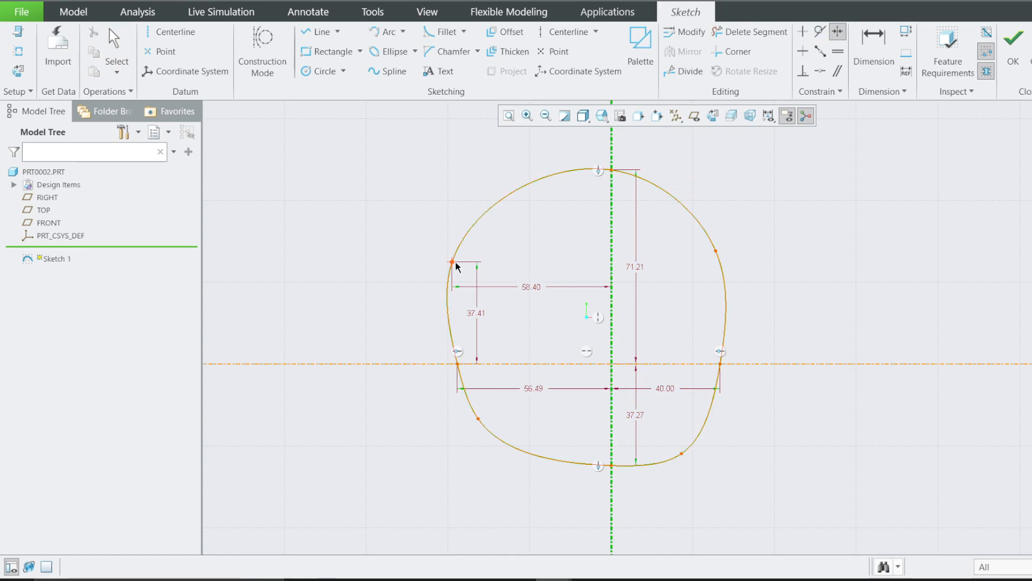
pyautogui.click(716, 252)
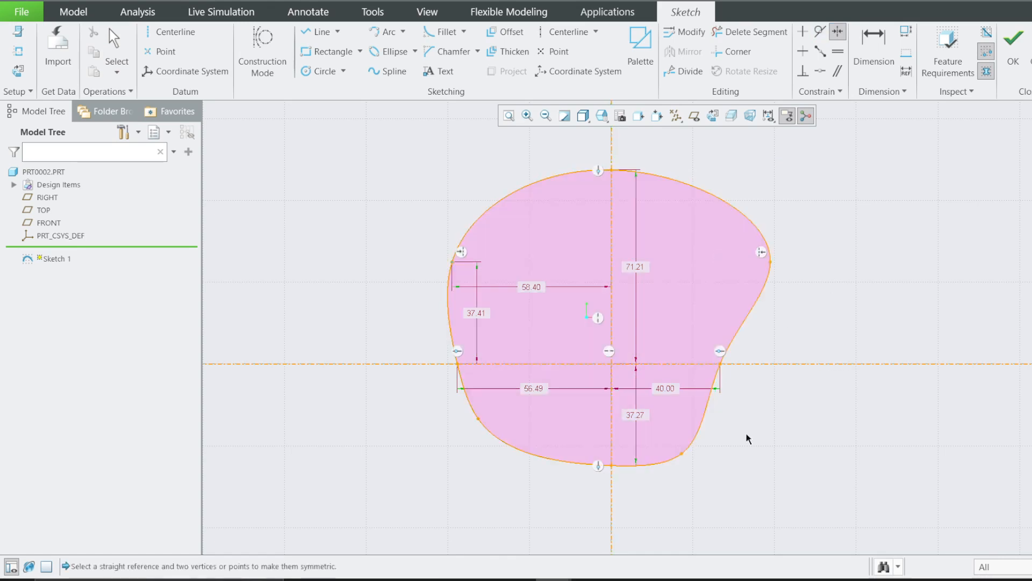
pyautogui.click(611, 500)
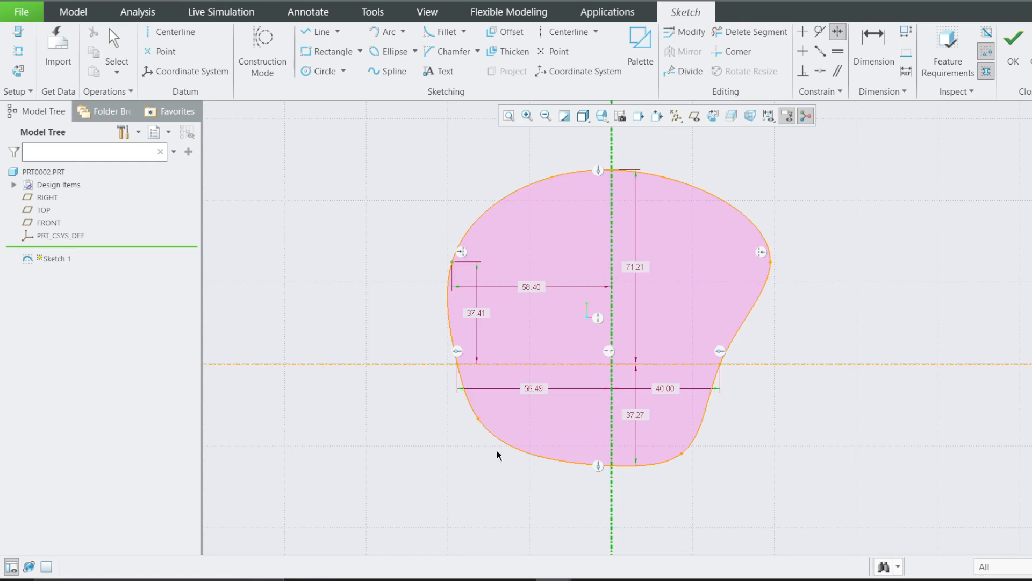
pyautogui.click(478, 420)
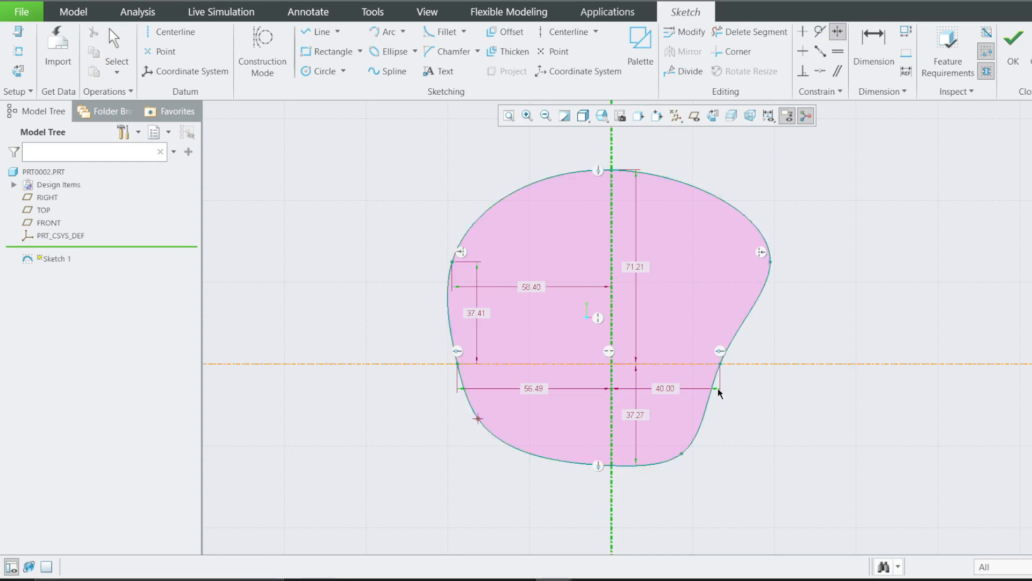
pyautogui.click(682, 455)
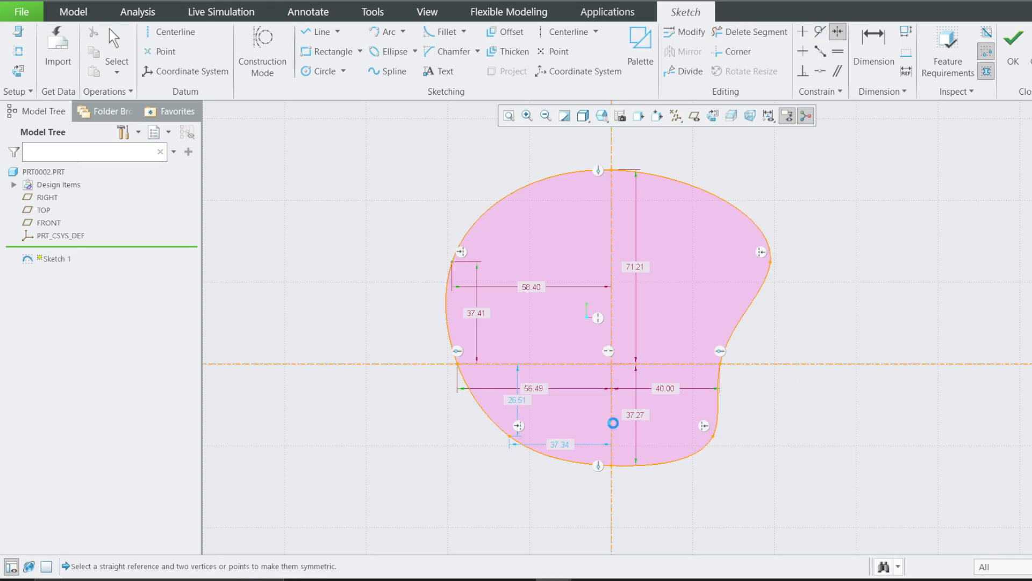
pyautogui.click(612, 422)
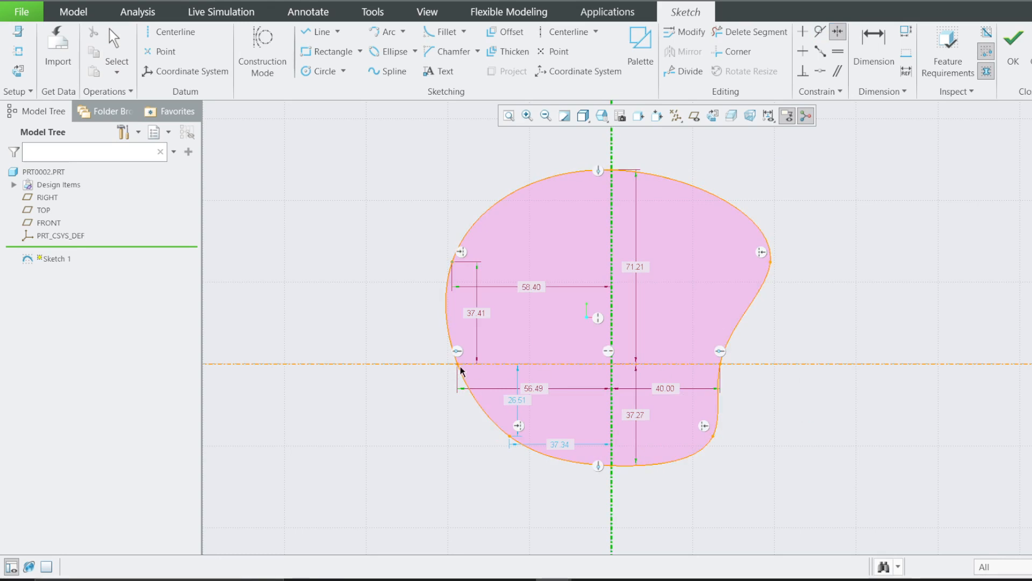
pyautogui.scroll(5, 478, 351)
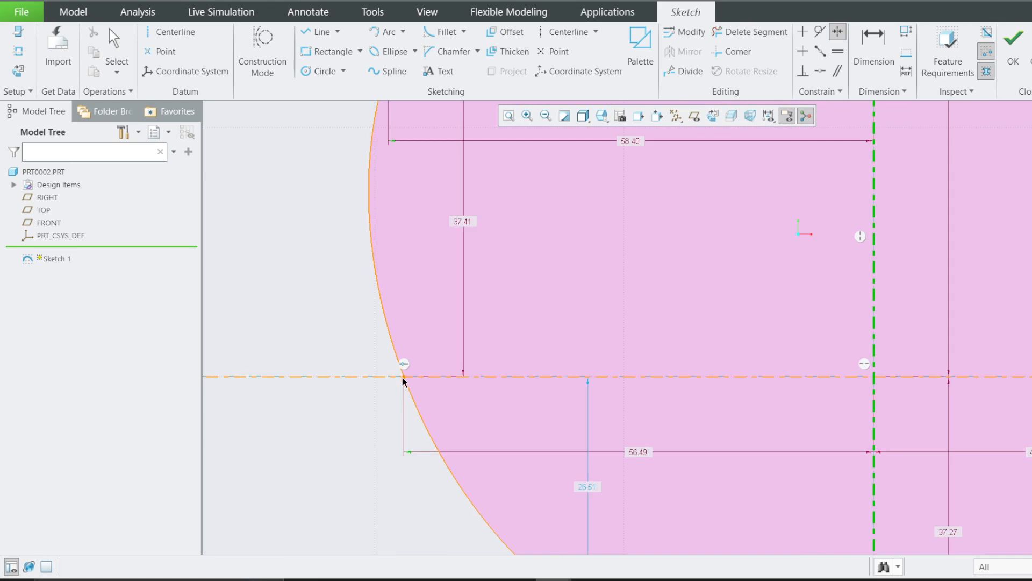
pyautogui.scroll(-3, 428, 364)
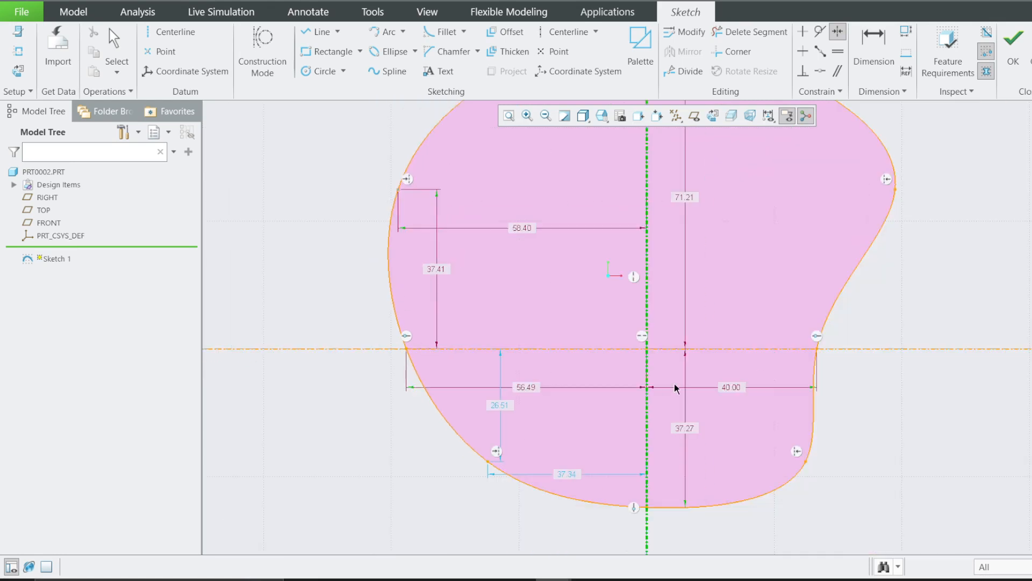
pyautogui.scroll(-1, 637, 383)
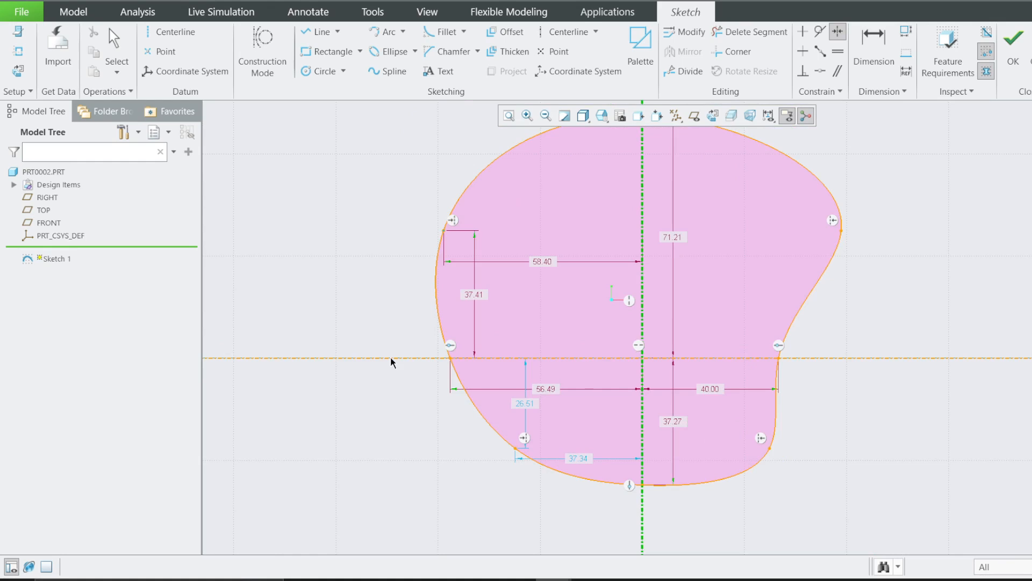
pyautogui.press('Escape')
pyautogui.click(838, 32)
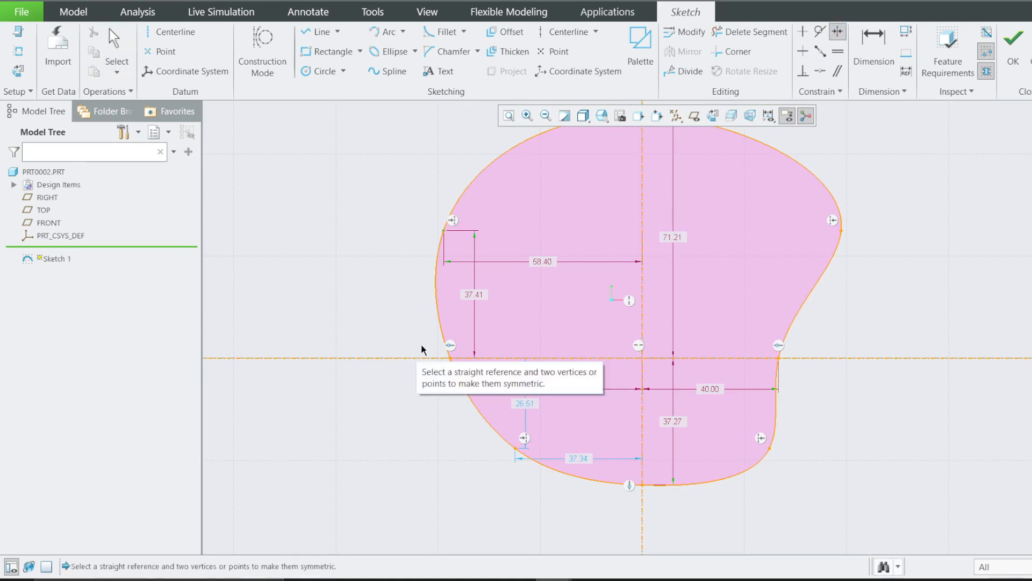
pyautogui.scroll(1, 478, 362)
pyautogui.middleClick(807, 260)
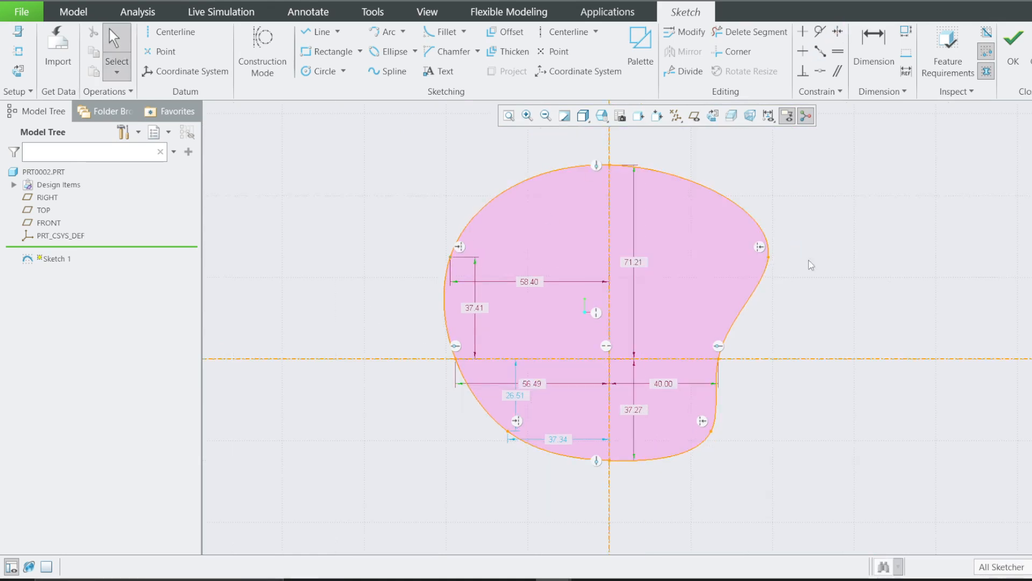
# Step: Set the heights above the horizontal centerline to 27.5 mm for the upper side points and 50 mm for the top point, placing the latter dimension outside the profile
pyautogui.press('d')
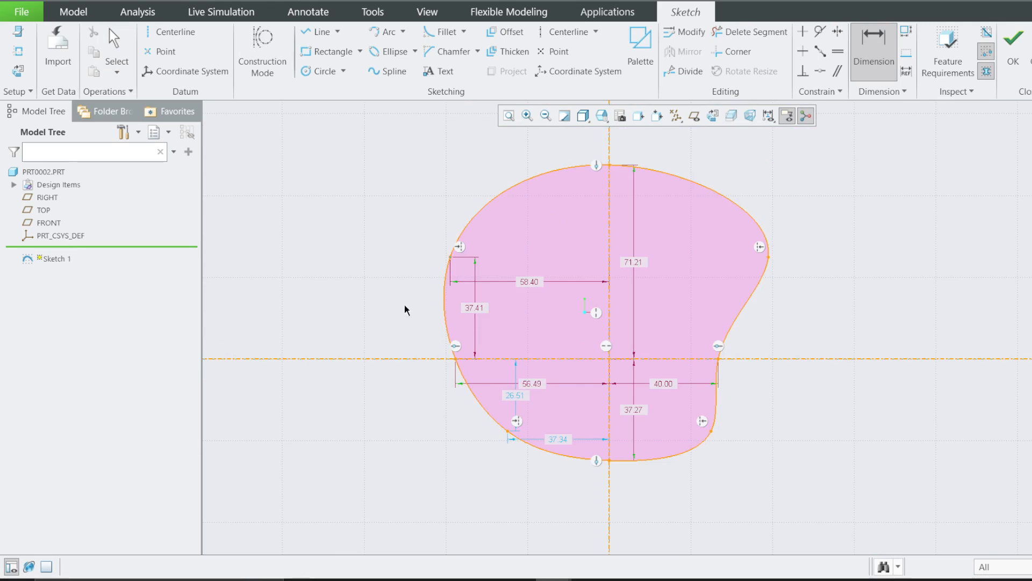
pyautogui.doubleClick(475, 309)
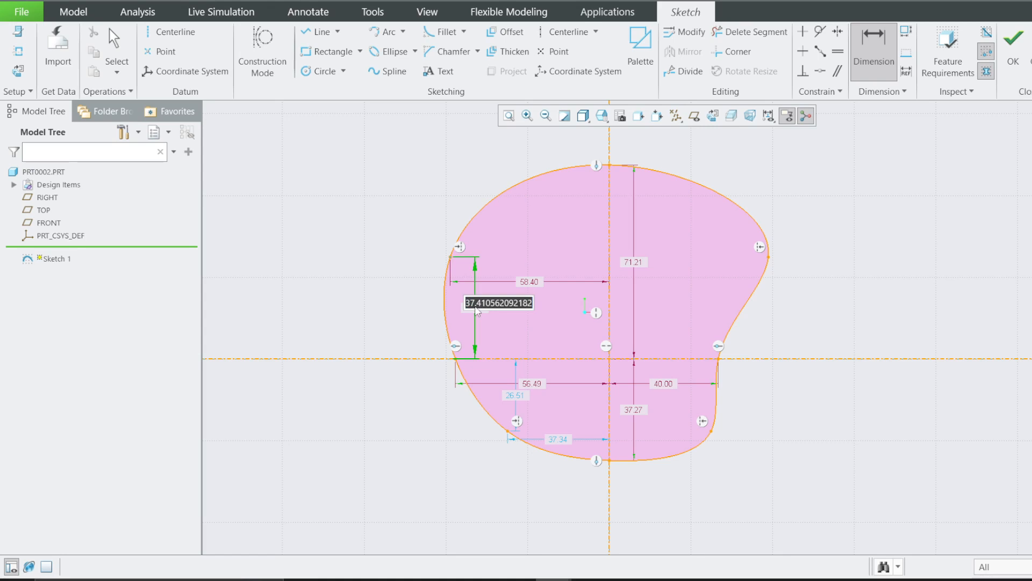
pyautogui.write('27.5')
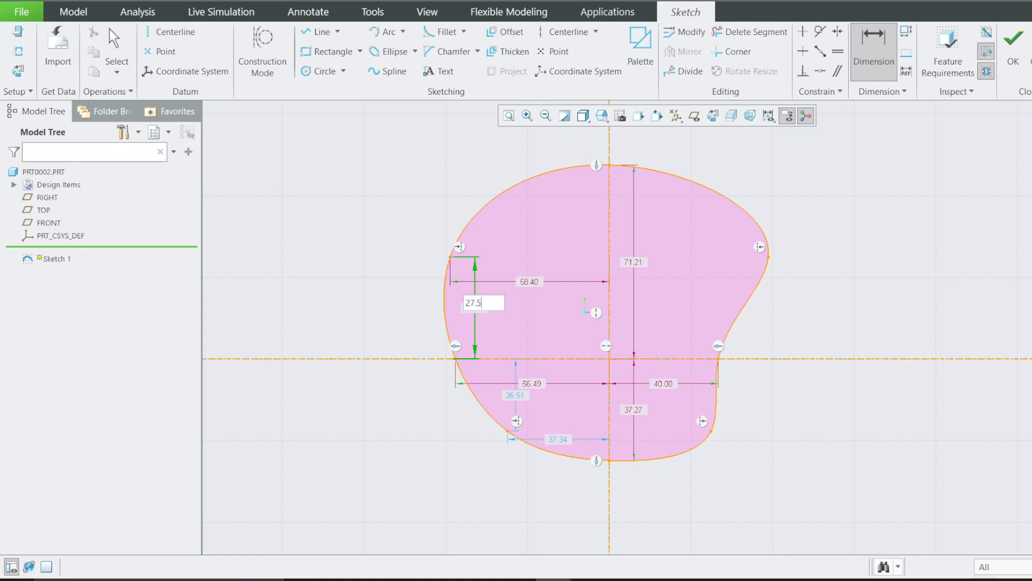
pyautogui.press('Return')
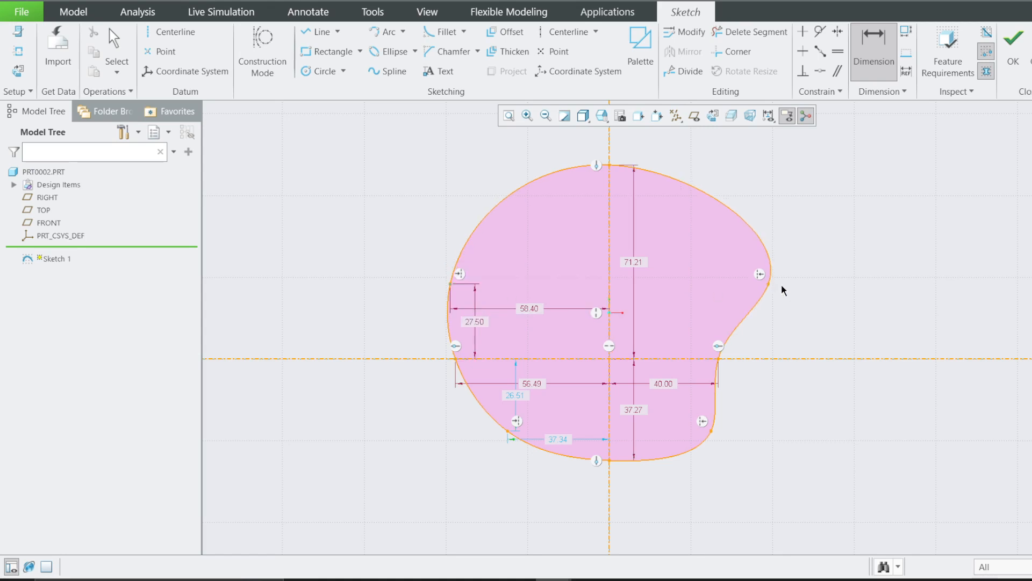
pyautogui.doubleClick(633, 262)
pyautogui.write('50')
pyautogui.press('Return')
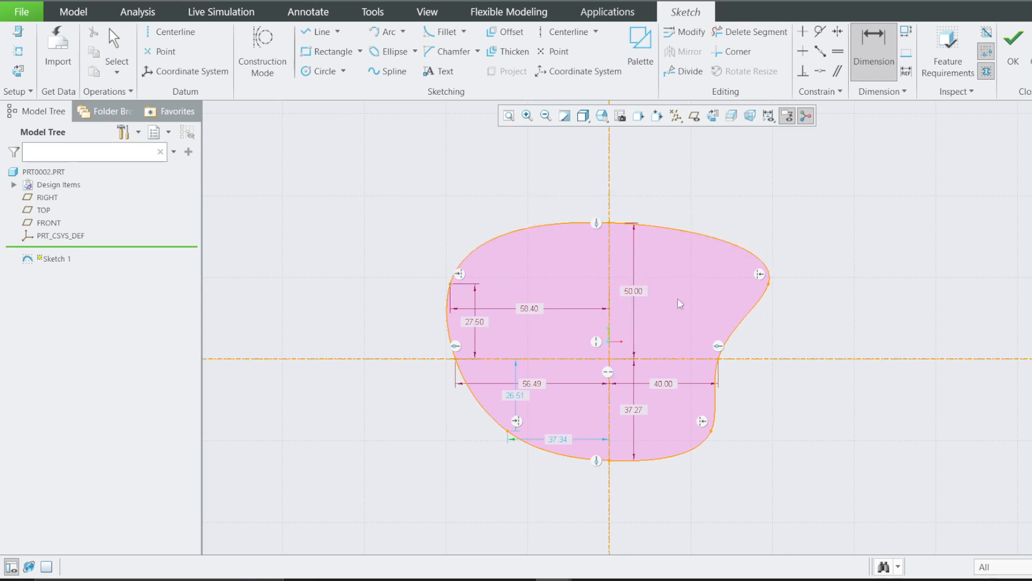
pyautogui.moveTo(634, 295)
pyautogui.mouseDown()
pyautogui.moveTo(707, 295)
pyautogui.moveTo(772, 261)
pyautogui.moveTo(819, 260)
pyautogui.mouseUp()
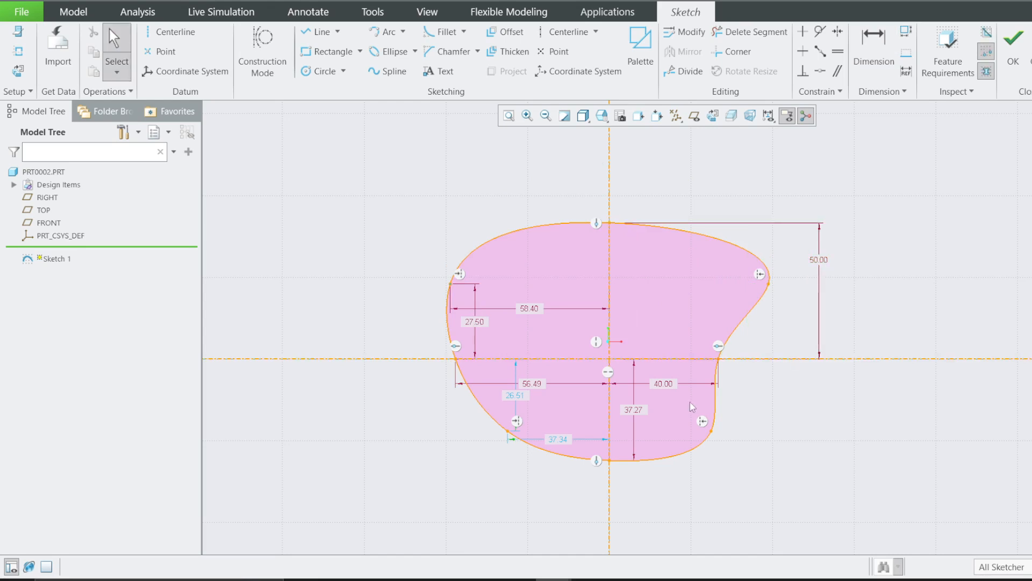
# Step: Set the bottom point's distance below the horizontal centerline to 30 mm and move that dimension and the lower width dimension outside the profile
pyautogui.doubleClick(633, 409)
pyautogui.write('3')
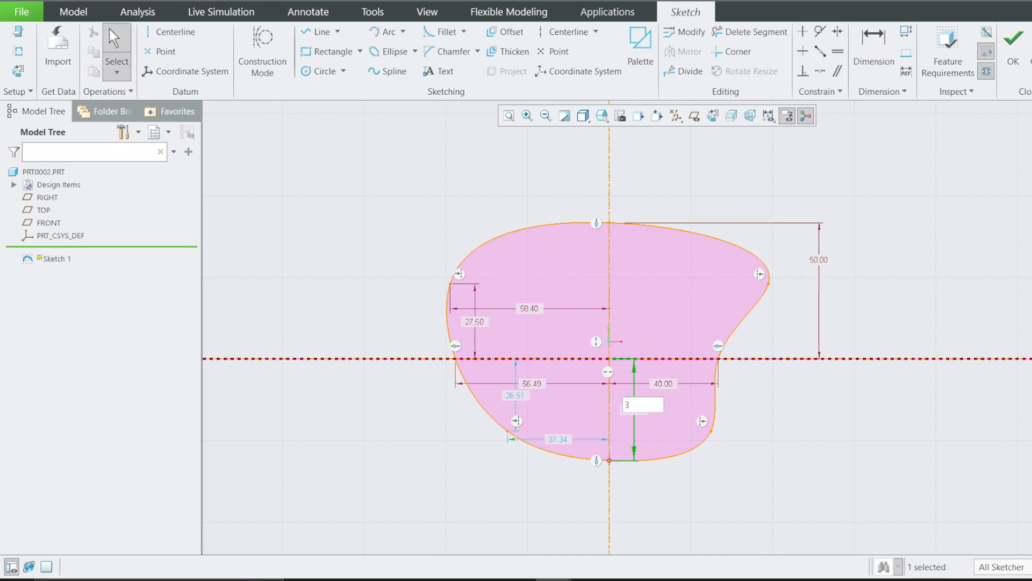
pyautogui.write('0')
pyautogui.press('Return')
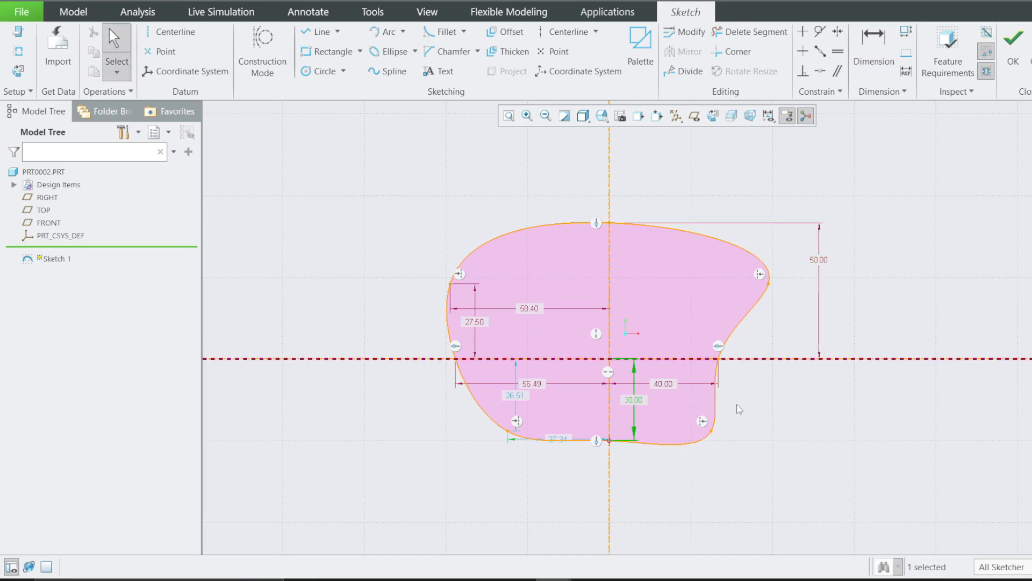
pyautogui.click(887, 355)
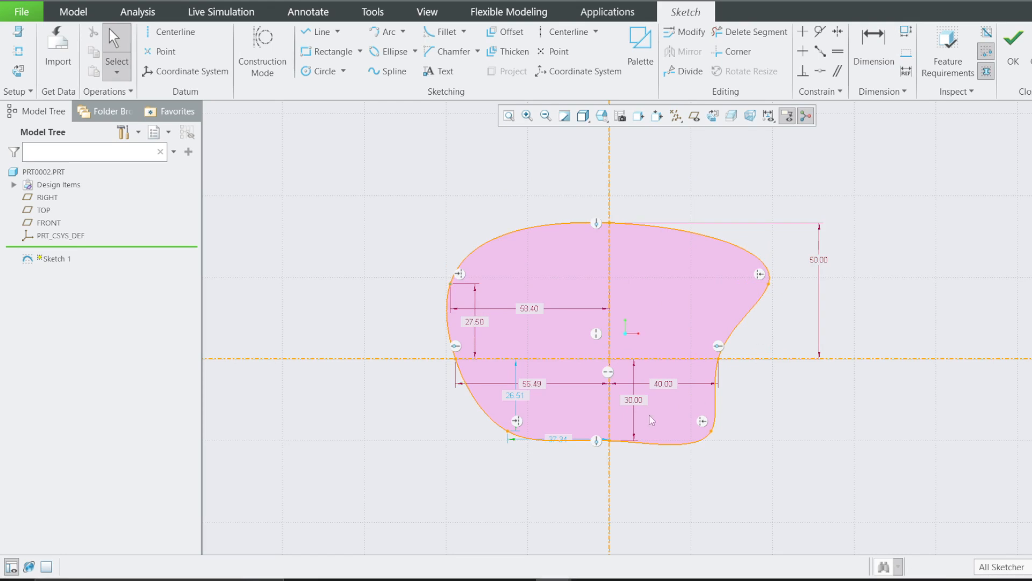
pyautogui.moveTo(636, 401); pyautogui.dragTo(816, 395)
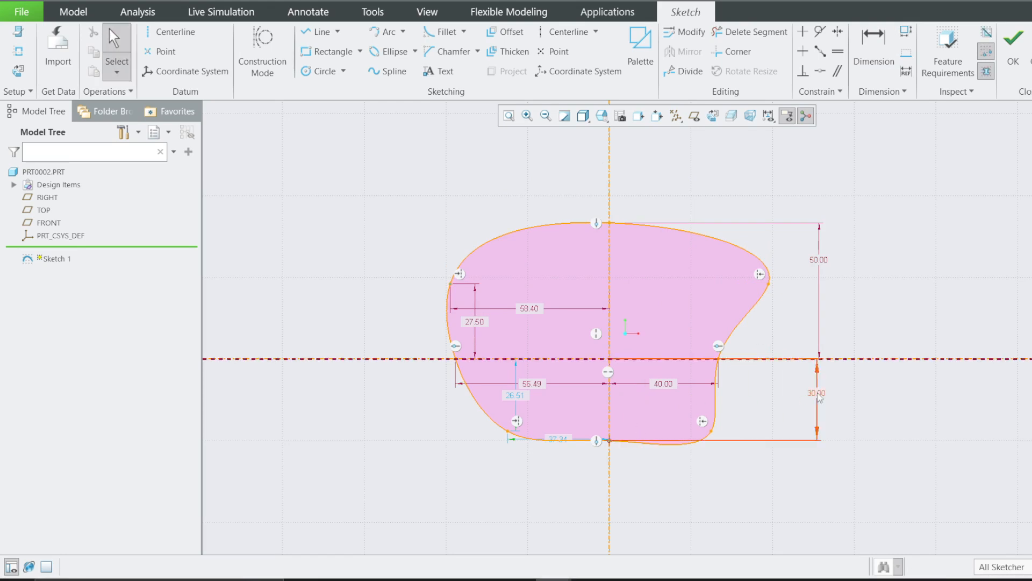
pyautogui.moveTo(563, 441); pyautogui.dragTo(553, 489)
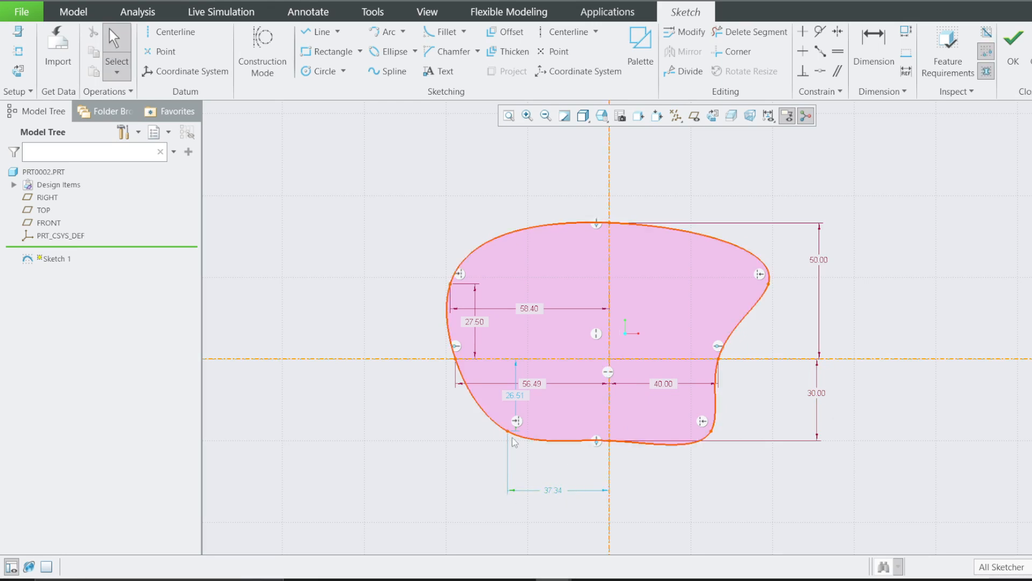
# Step: Dimension the horizontal distance between the two lower symmetric spline points as 70 mm, below the profile
pyautogui.press('d')
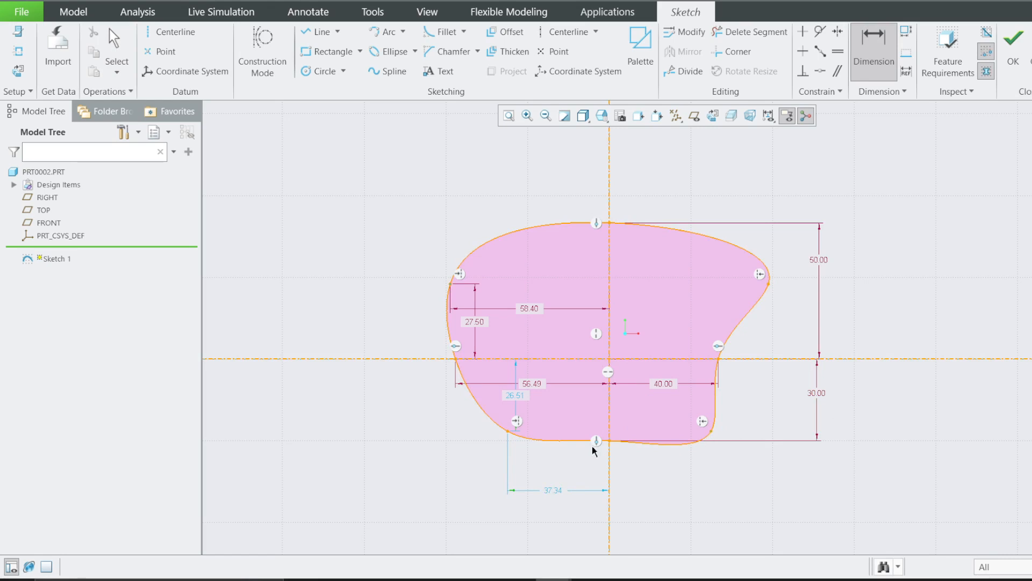
pyautogui.click(508, 430)
pyautogui.middleClick(566, 512)
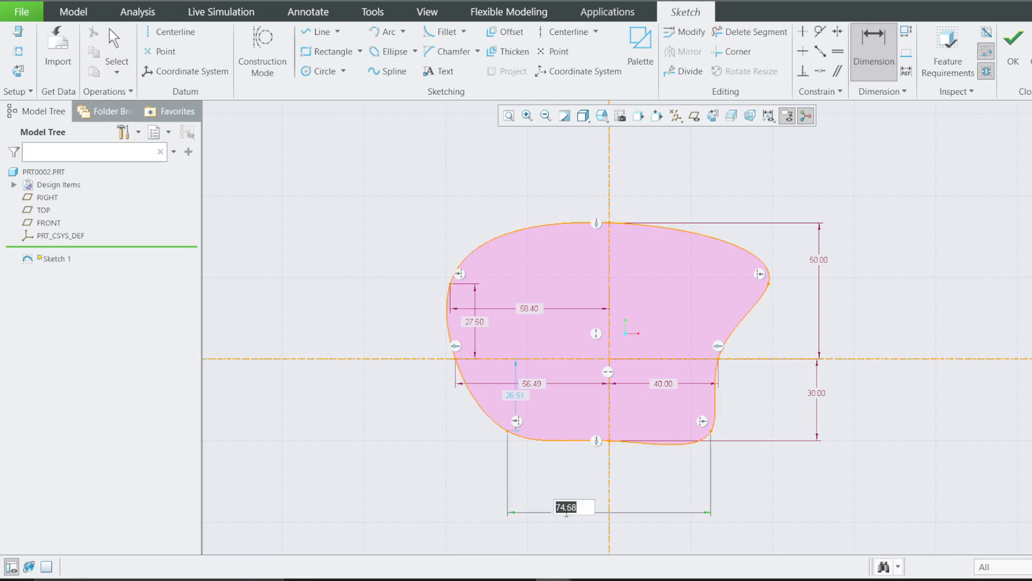
pyautogui.write('70')
pyautogui.press('Return')
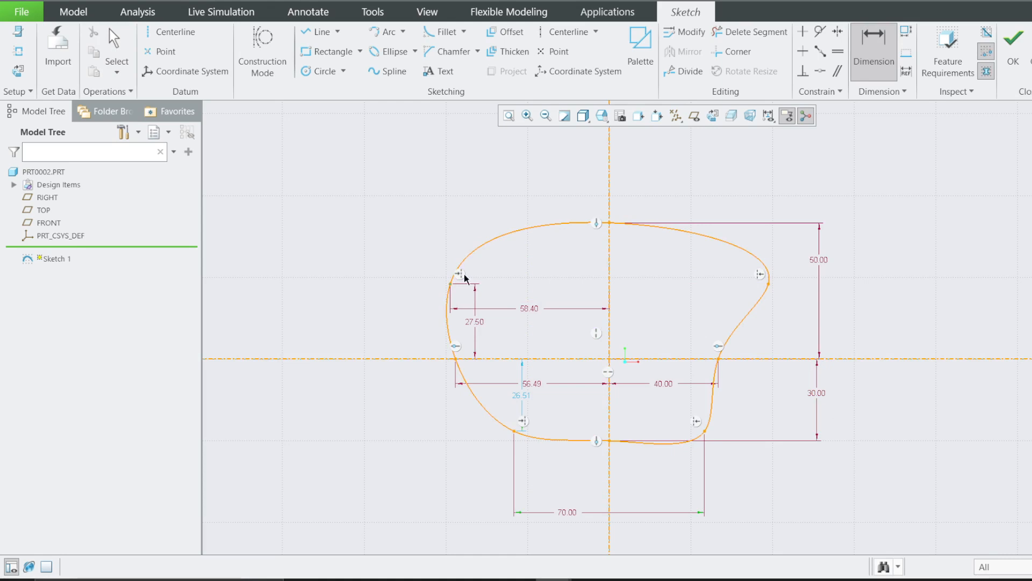
# Step: Dimension the horizontal distance between the two upper symmetric spline points as 63 mm above the profile, deleting the conflicting 58.40 dimension
pyautogui.click(451, 283)
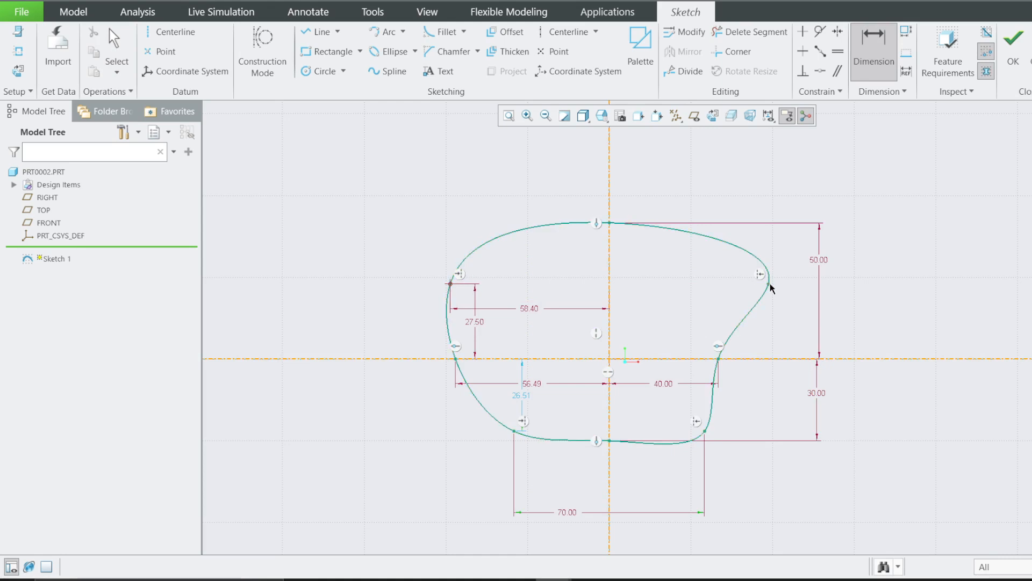
pyautogui.middleClick(659, 175)
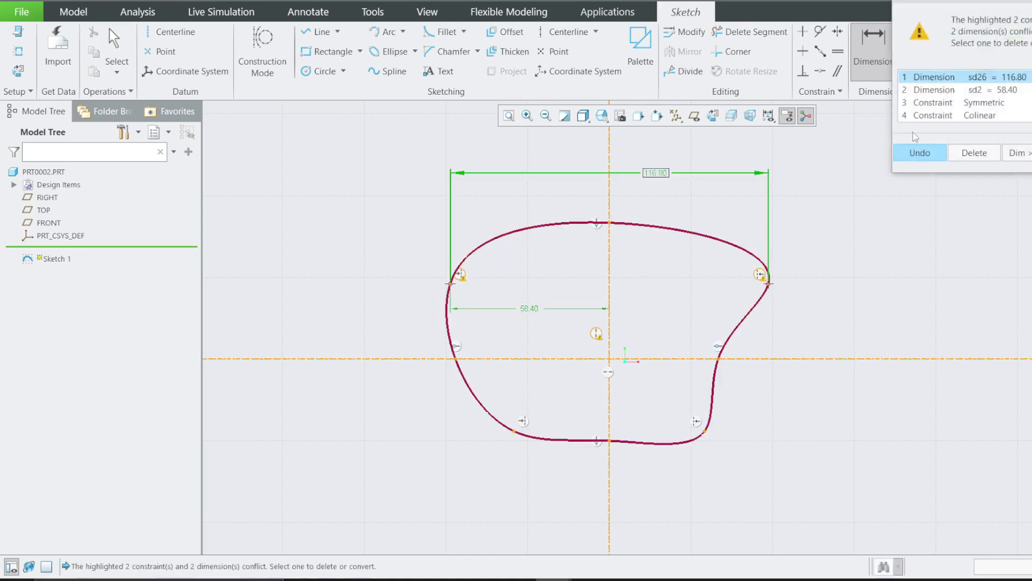
pyautogui.click(973, 115)
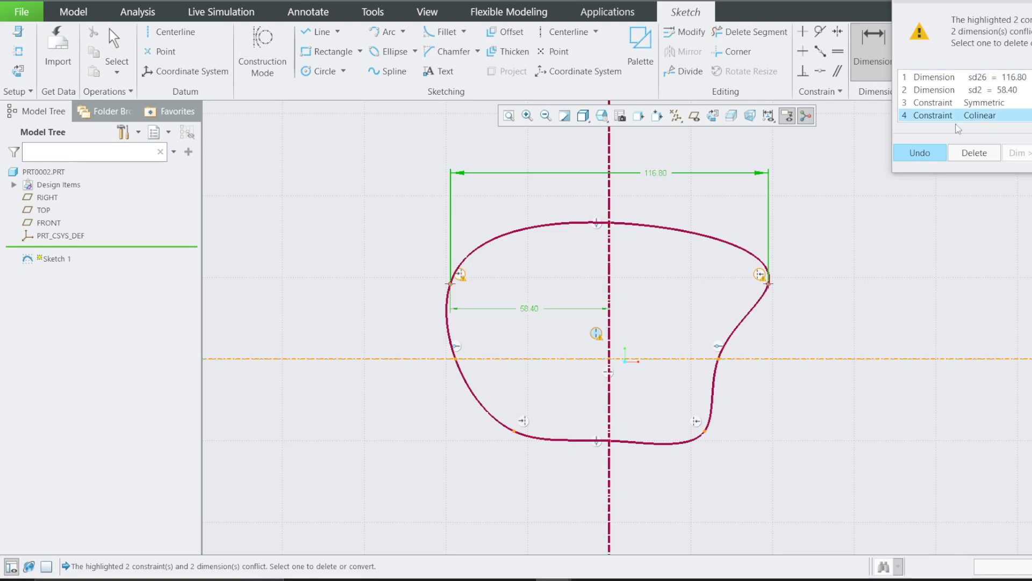
pyautogui.click(972, 92)
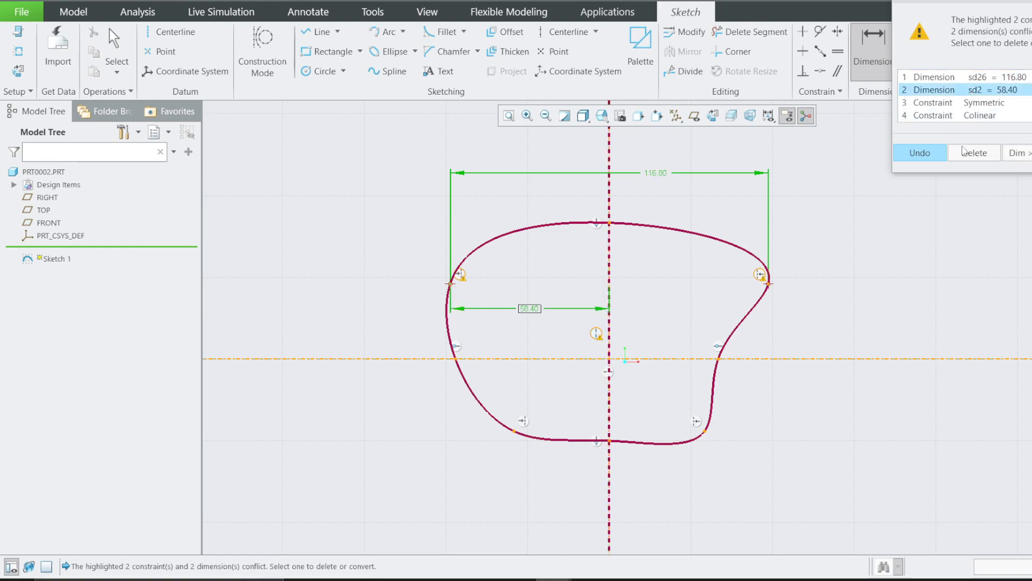
pyautogui.click(968, 153)
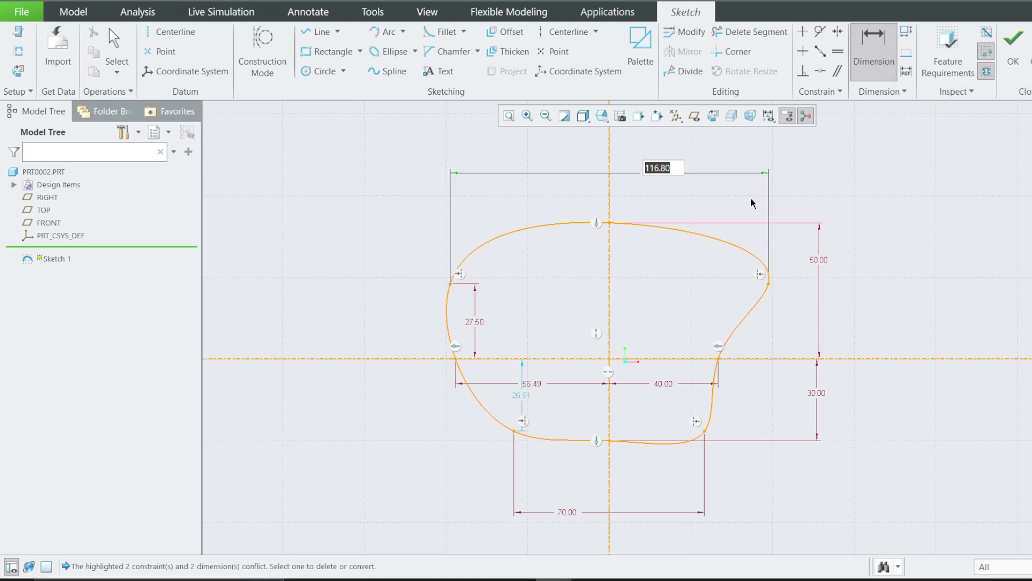
pyautogui.write('63')
pyautogui.press('Return')
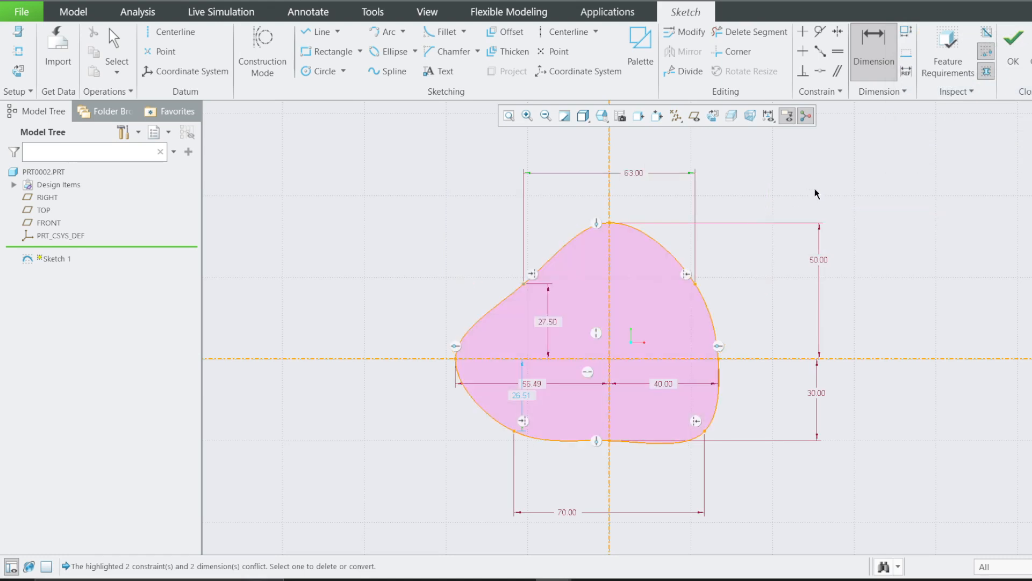
# Step: Set the distance of the lower symmetric spline points below the horizontal centerline to 15 mm
pyautogui.scroll(-2, 459, 395)
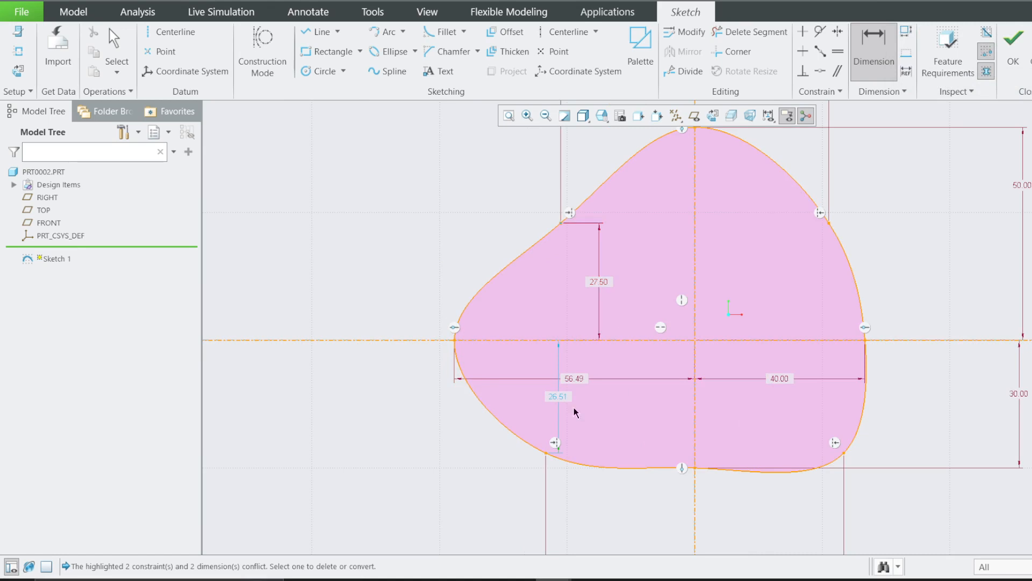
pyautogui.doubleClick(560, 399)
pyautogui.write('1')
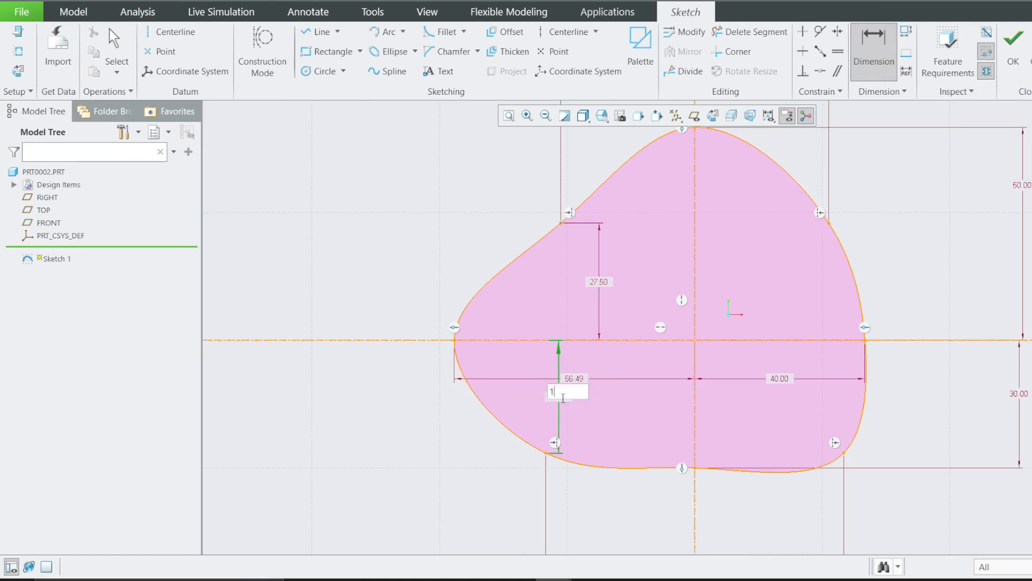
pyautogui.write('5')
pyautogui.press('Return')
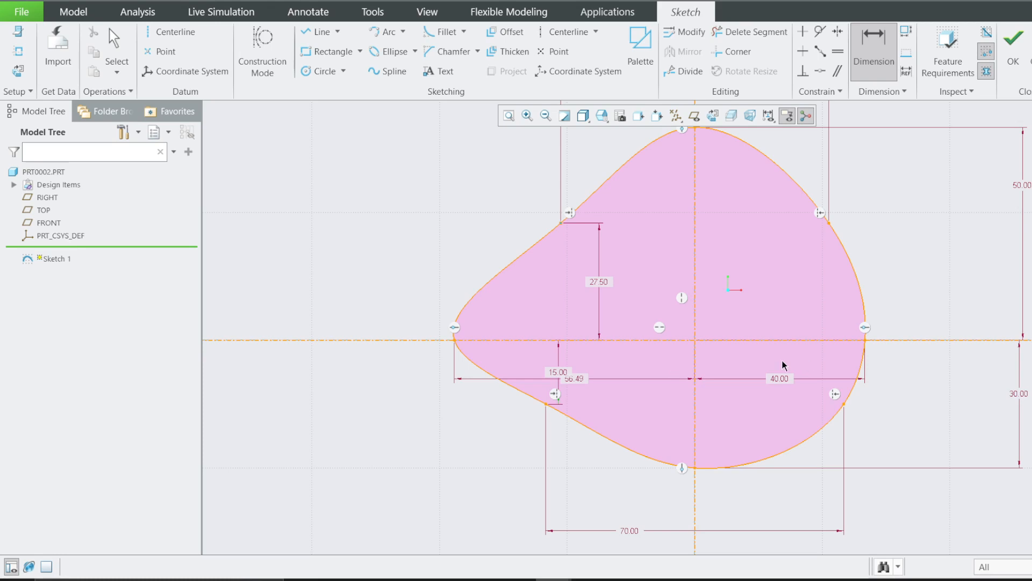
pyautogui.click(695, 346)
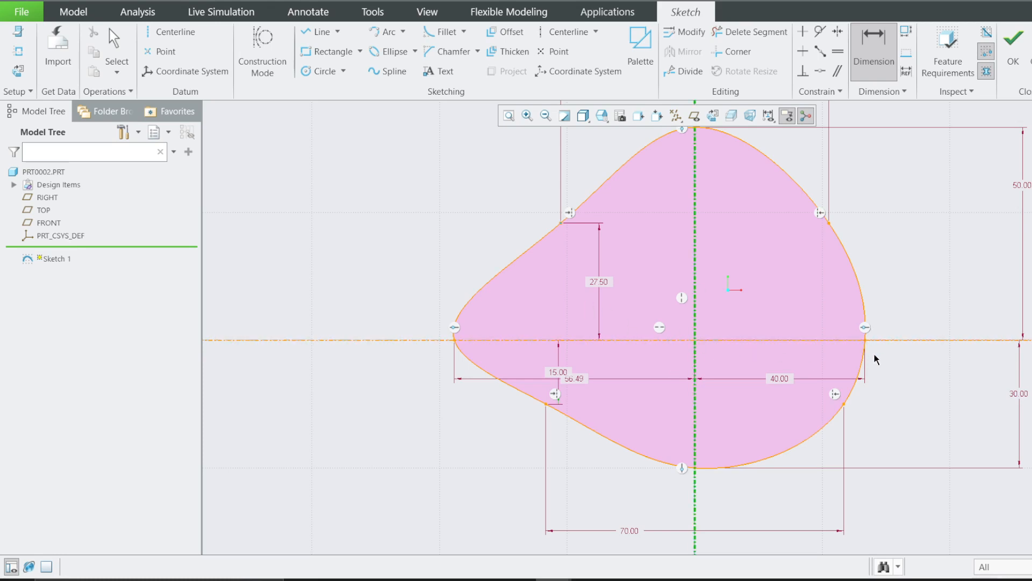
pyautogui.click(866, 341)
pyautogui.middleClick(789, 326)
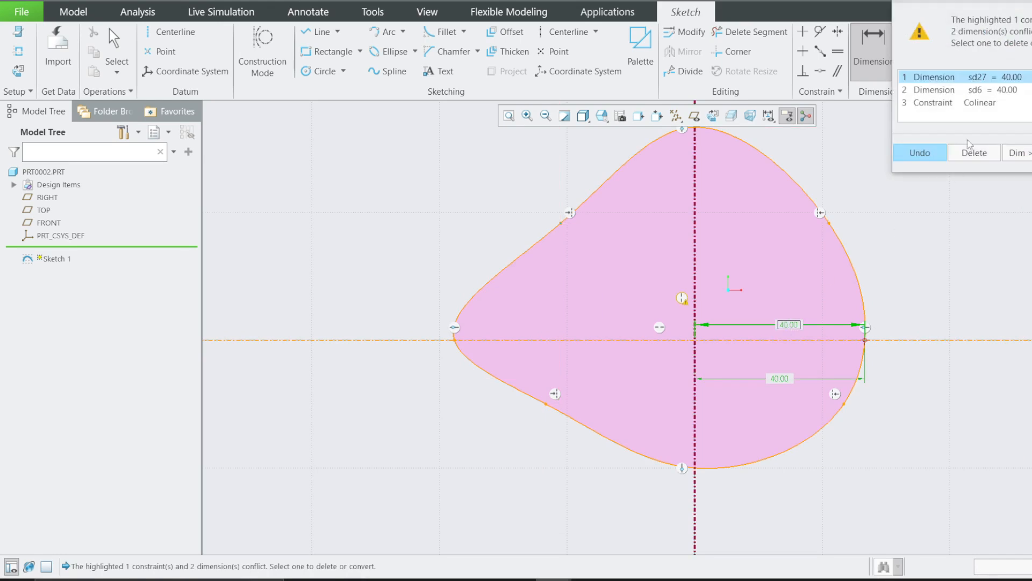
pyautogui.click(1000, 90)
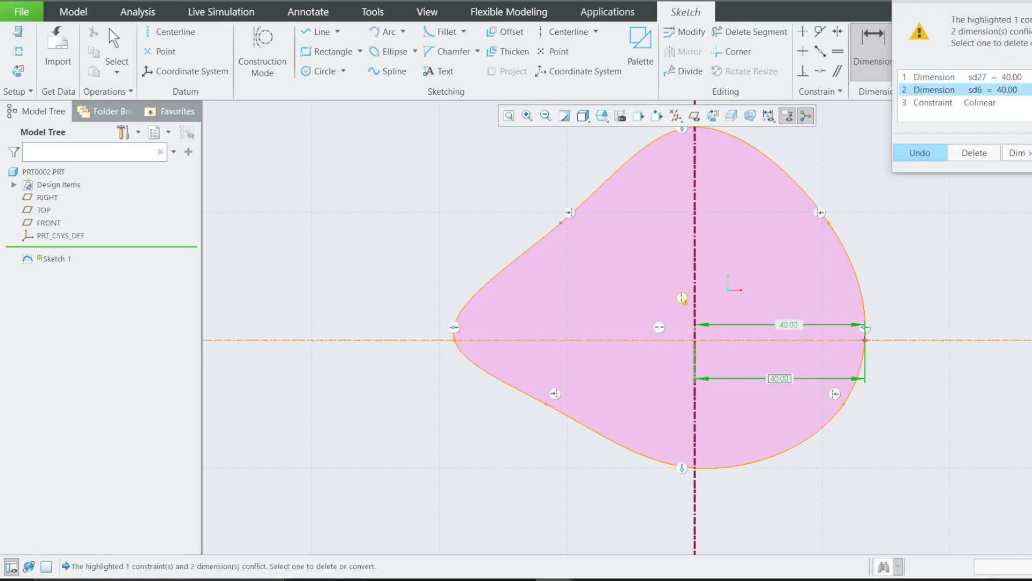
pyautogui.click(920, 152)
# Step: Set the distances from the vertical centerline to both spline points on the horizontal centerline to 38.8 mm
pyautogui.doubleClick(779, 379)
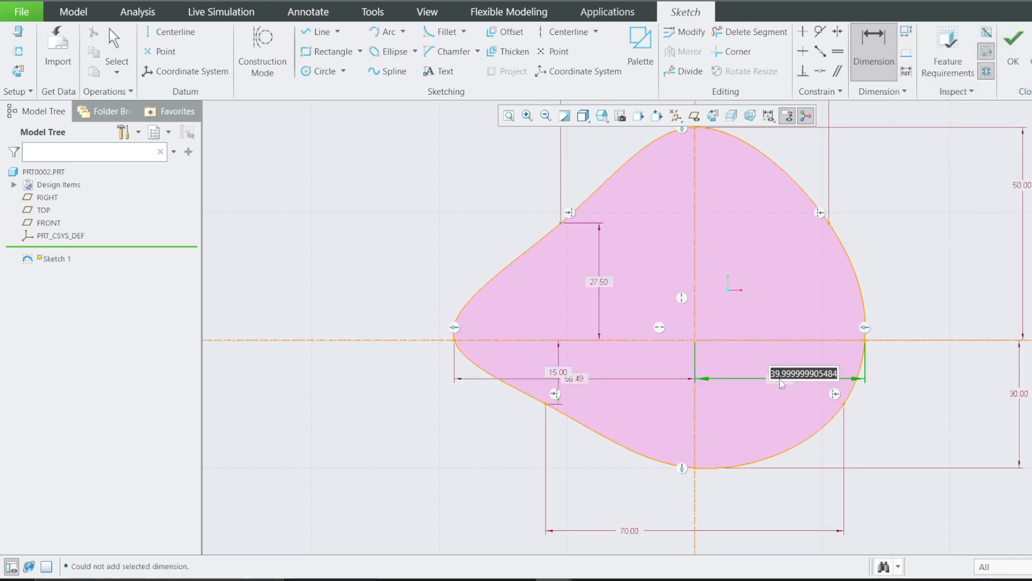
pyautogui.write('38')
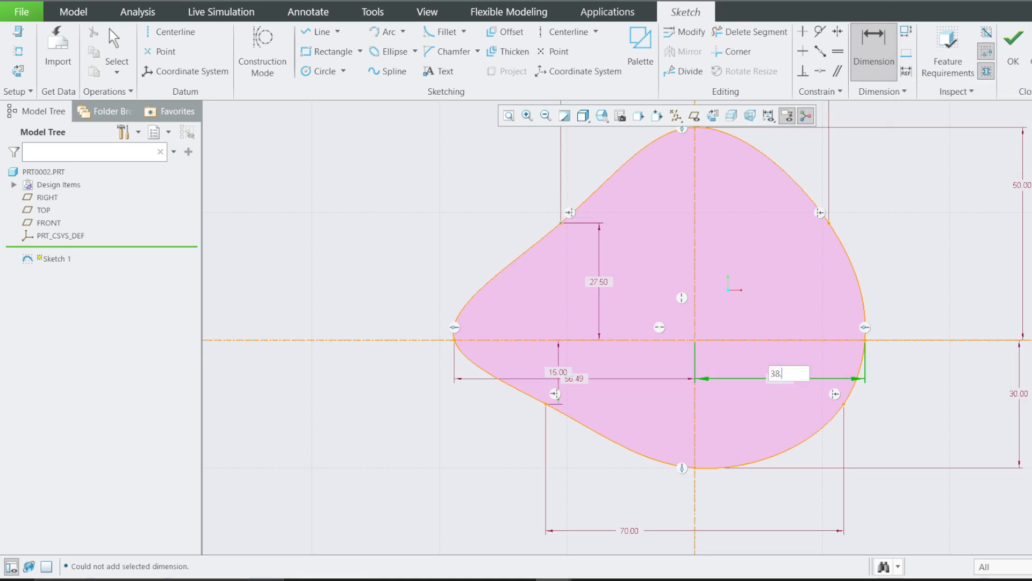
pyautogui.write('.8')
pyautogui.press('Return')
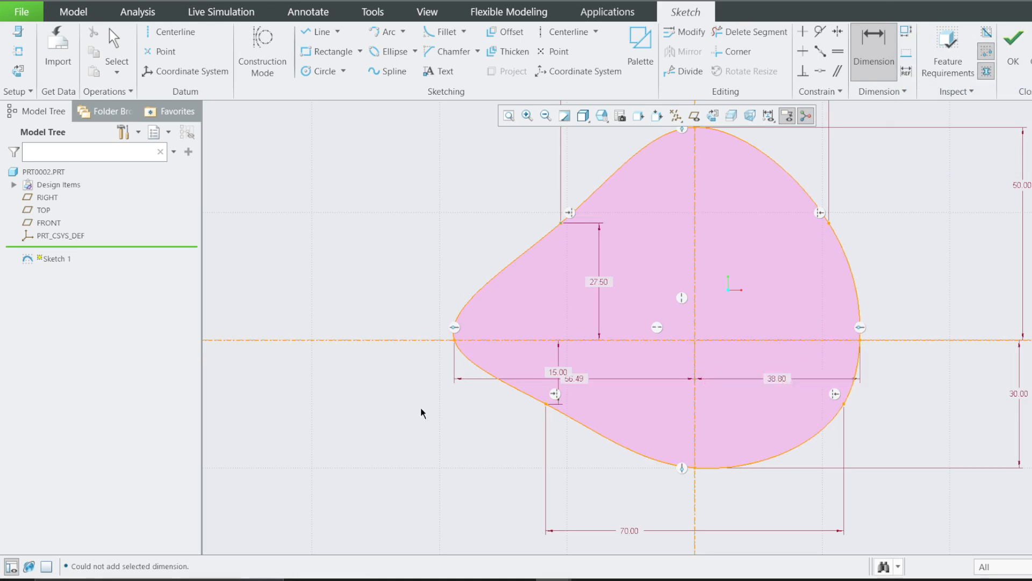
pyautogui.doubleClick(574, 379)
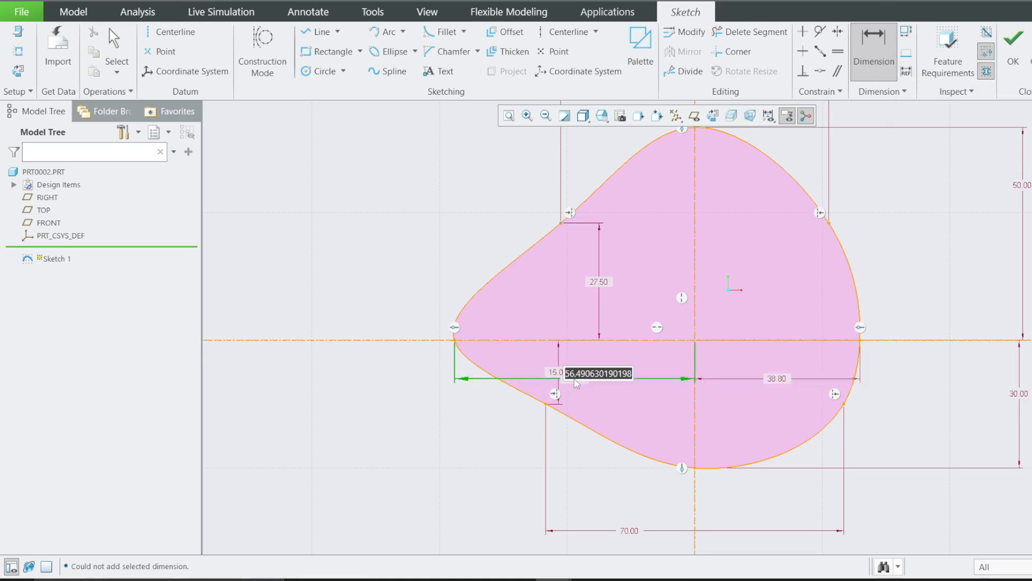
pyautogui.write('38.')
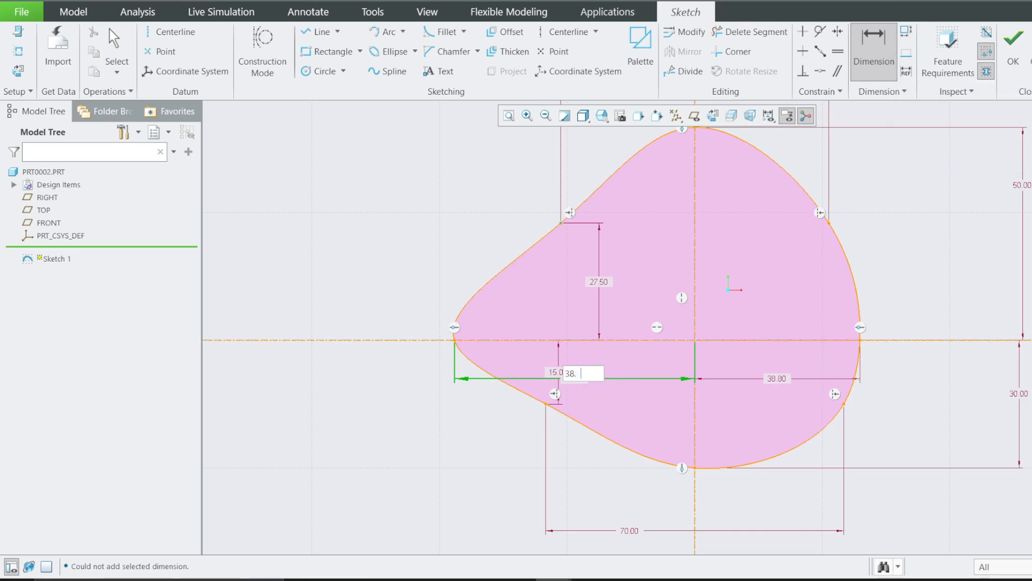
pyautogui.write('8')
pyautogui.press('Return')
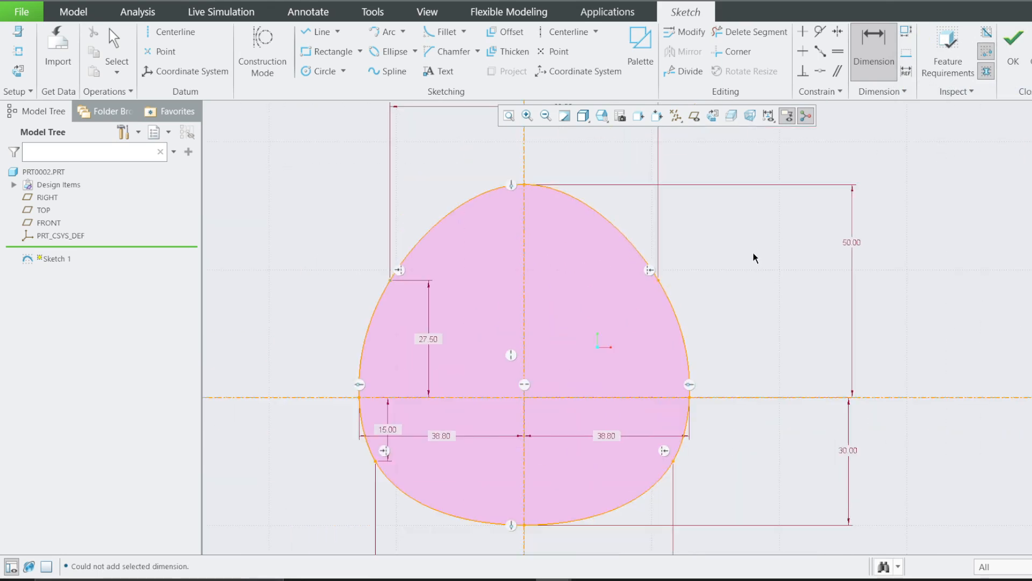
# Step: Move the 27.5 mm and 15 mm height dimensions and the left 38.8 mm half-width dimension outside the profile
pyautogui.scroll(-1, 663, 324)
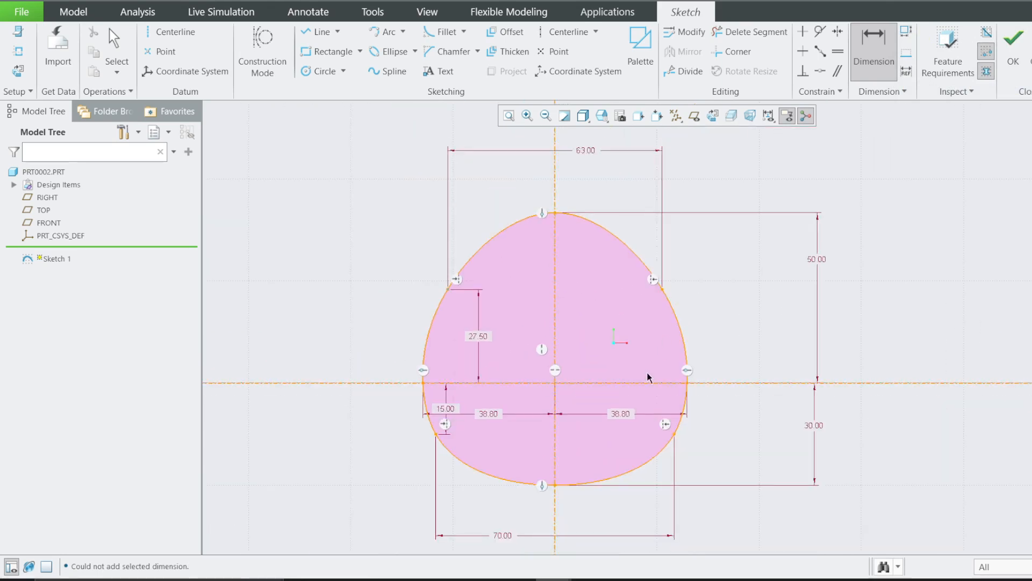
pyautogui.click(478, 336)
pyautogui.middleClick(379, 336)
pyautogui.middleClick(331, 313)
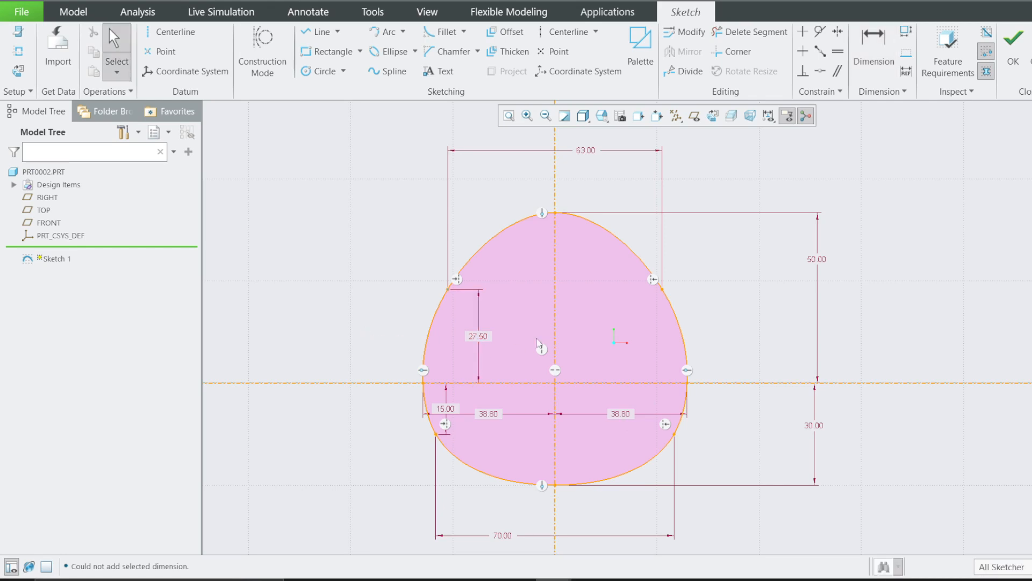
pyautogui.moveTo(492, 334); pyautogui.dragTo(391, 337)
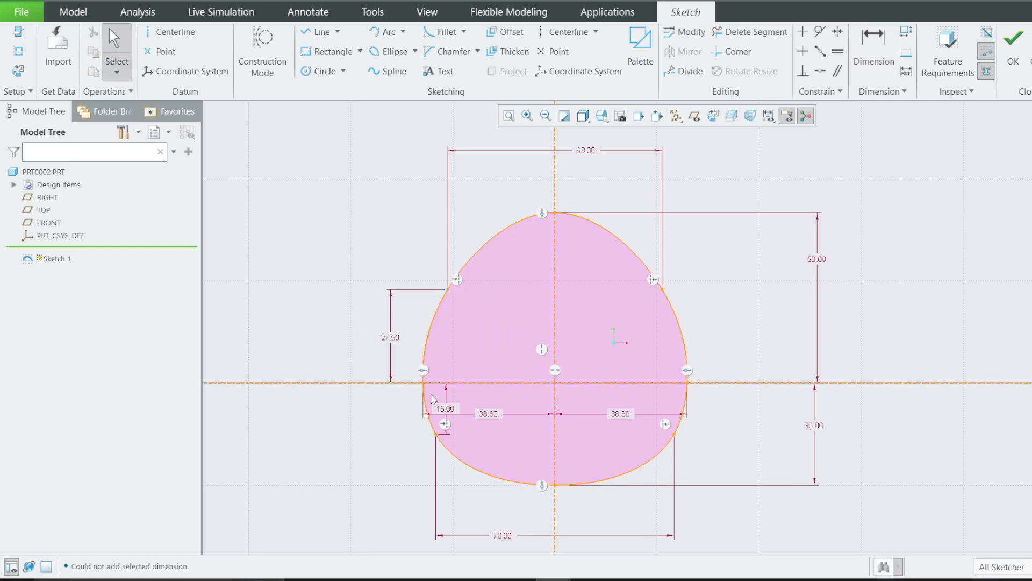
pyautogui.moveTo(489, 414); pyautogui.dragTo(486, 495)
pyautogui.moveTo(445, 410); pyautogui.dragTo(397, 412)
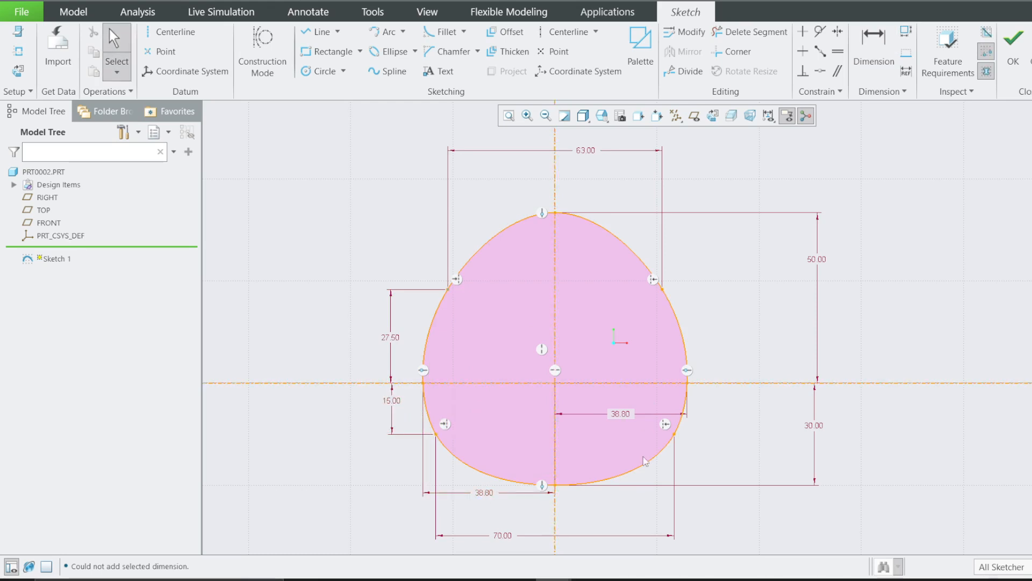
# Step: Place the 70 mm dimension farther below the profile and both 38.8 mm dimensions level inside it, and finish the sketch
pyautogui.scroll(2, 613, 418)
pyautogui.scroll(-2, 613, 417)
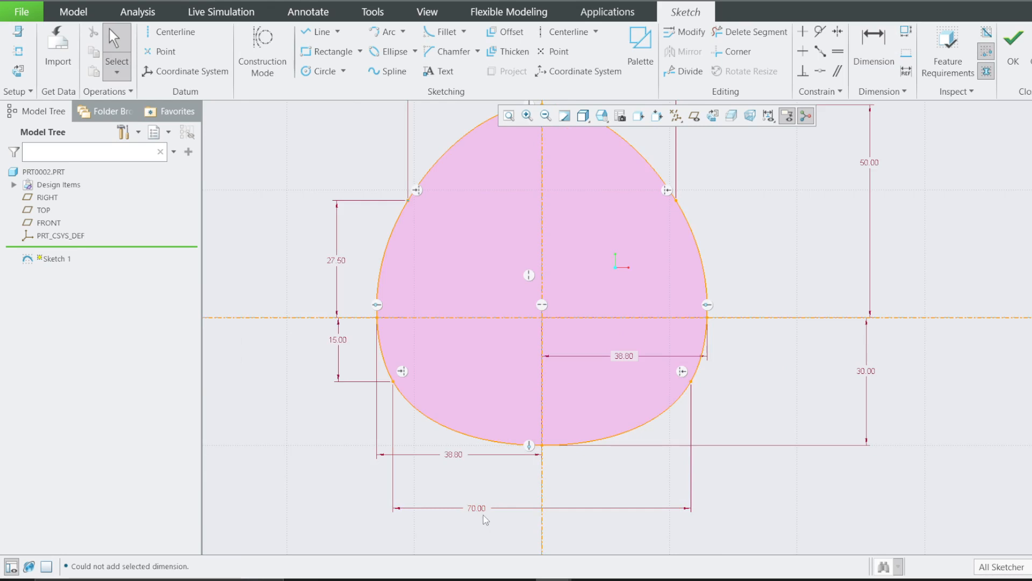
pyautogui.moveTo(480, 512); pyautogui.dragTo(489, 531)
pyautogui.moveTo(453, 455); pyautogui.dragTo(448, 358)
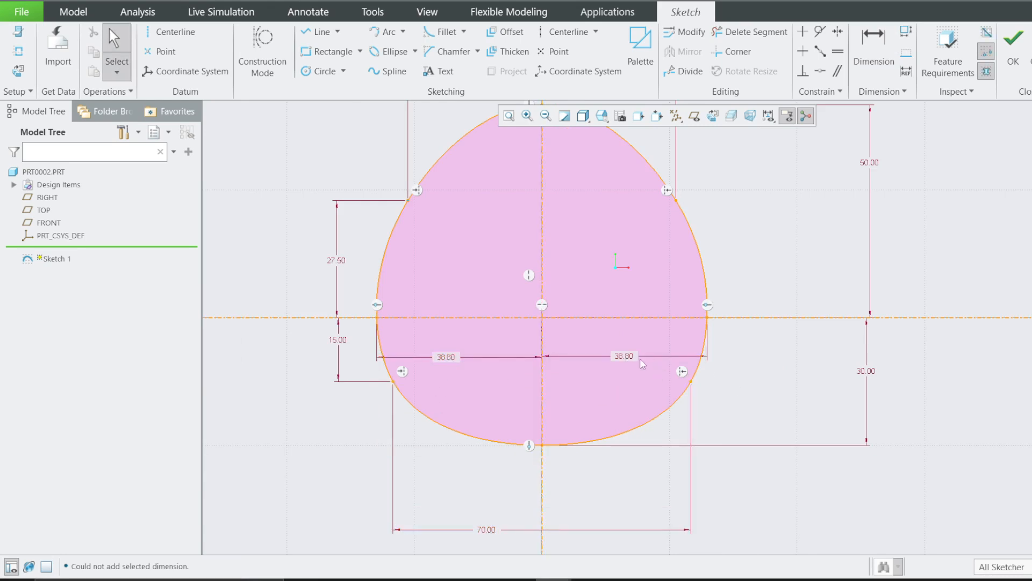
pyautogui.moveTo(622, 357)
pyautogui.mouseDown()
pyautogui.moveTo(618, 369)
pyautogui.moveTo(618, 356)
pyautogui.mouseUp()
pyautogui.scroll(1, 596, 381)
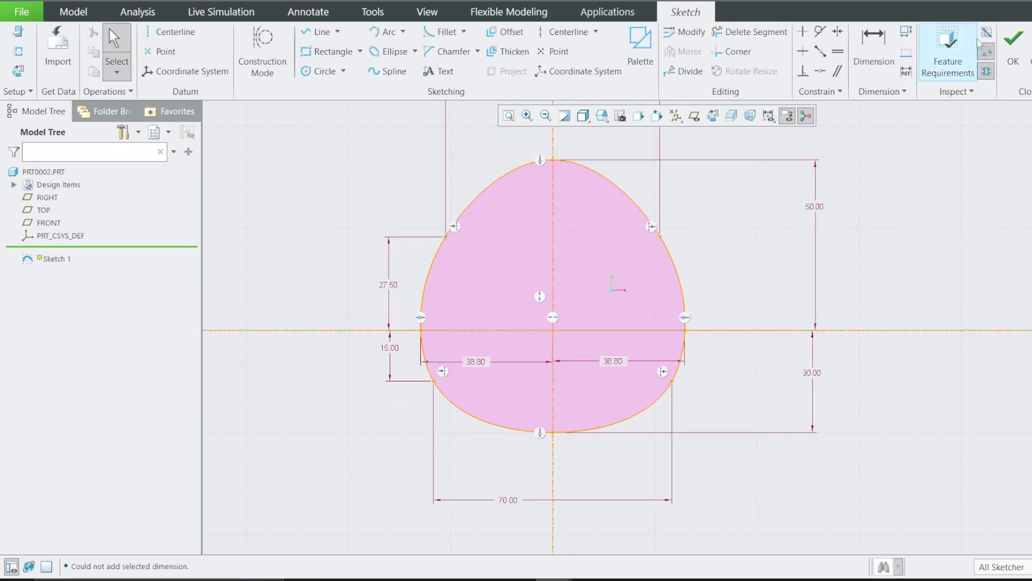
pyautogui.click(1014, 49)
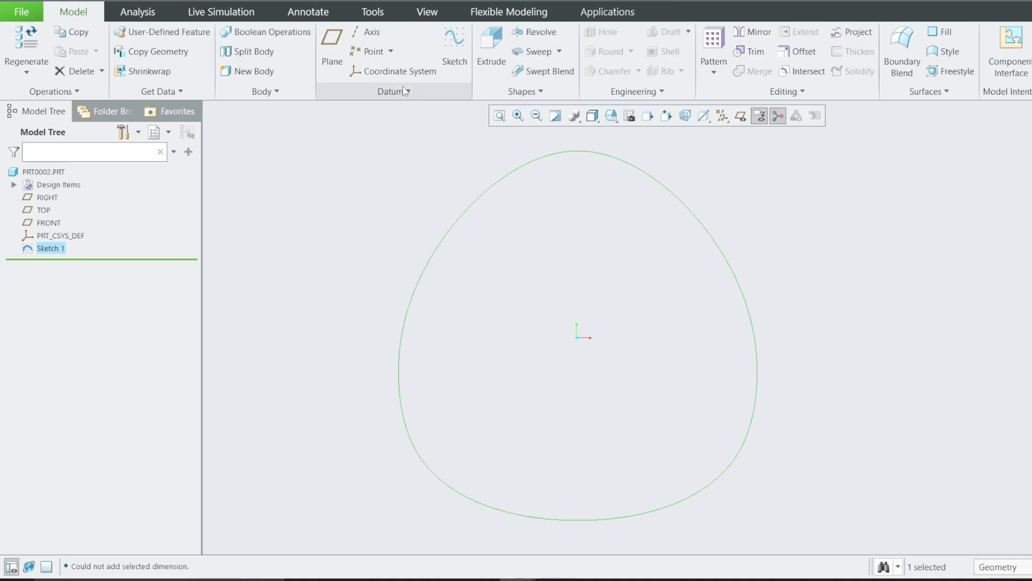
# Step: Extrude the closed spline sketch as an open-ended surface to a depth of 100 mm, with the extrusion direction flipped toward the back
pyautogui.click(491, 53)
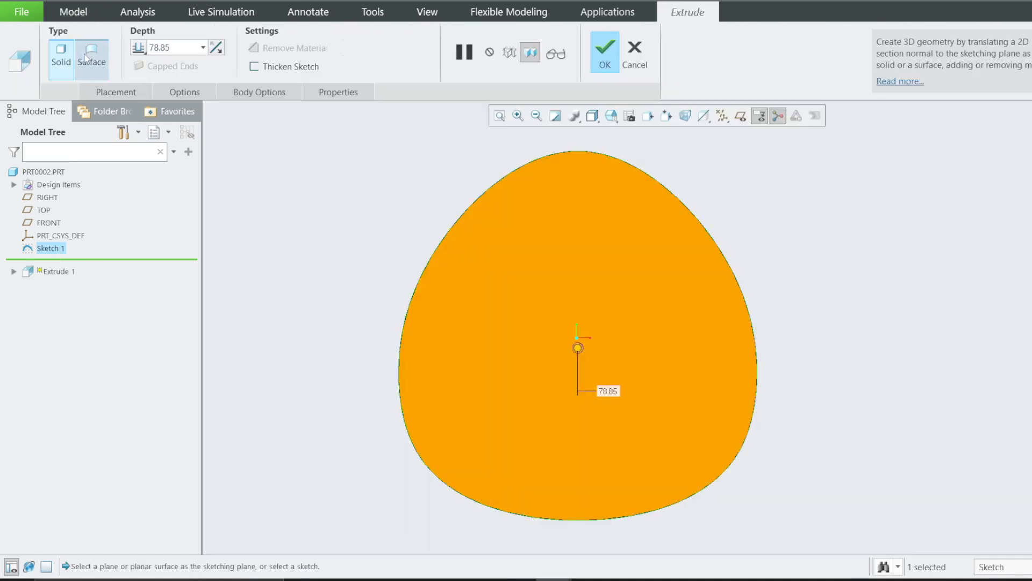
pyautogui.click(87, 58)
pyautogui.hotkey('ctrl', 'd')
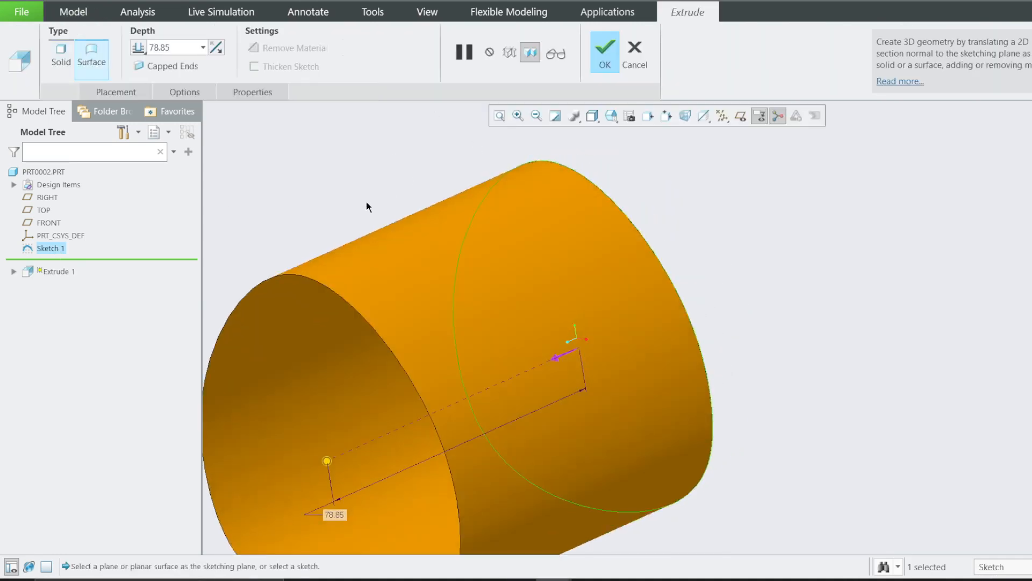
pyautogui.click(554, 358)
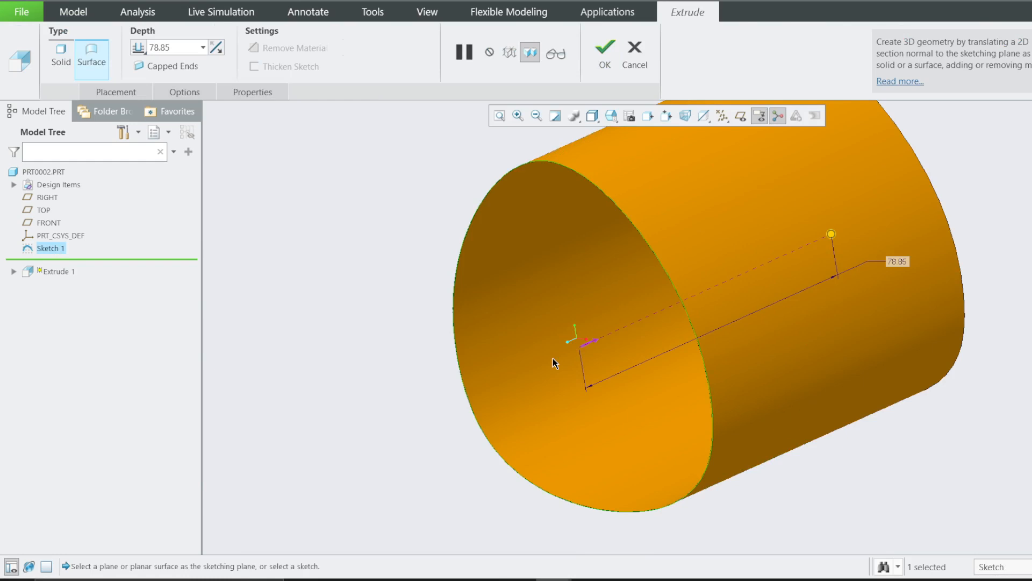
pyautogui.click(184, 50)
pyautogui.write('100')
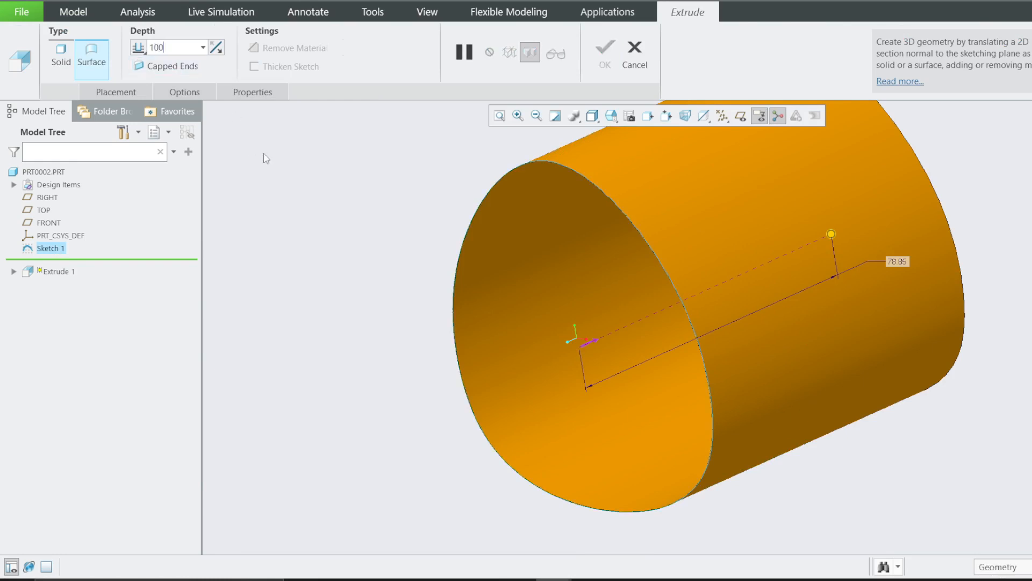
pyautogui.press('Return')
pyautogui.click(604, 46)
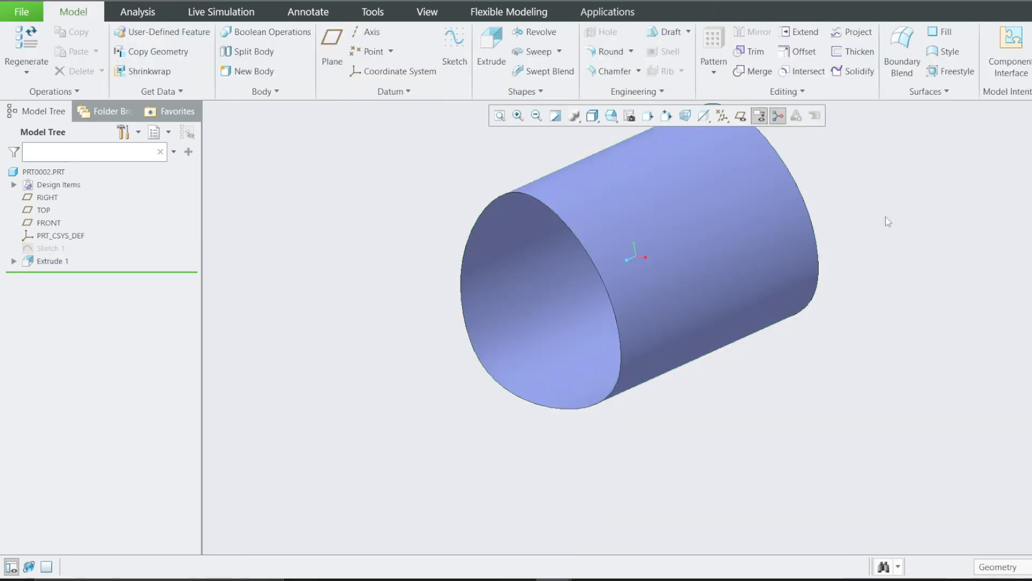
pyautogui.scroll(2, 888, 221)
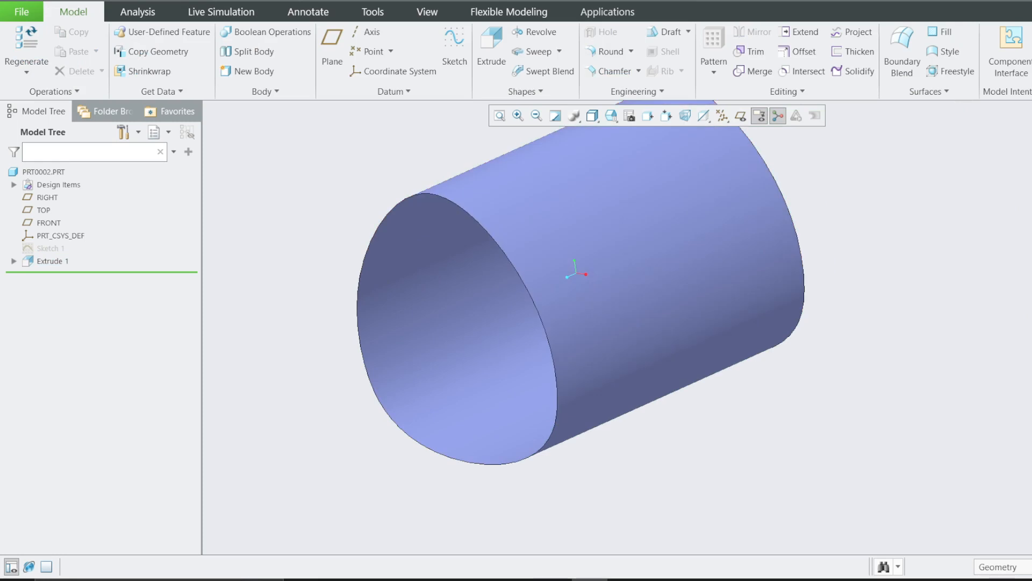
pyautogui.scroll(-1, 686, 291)
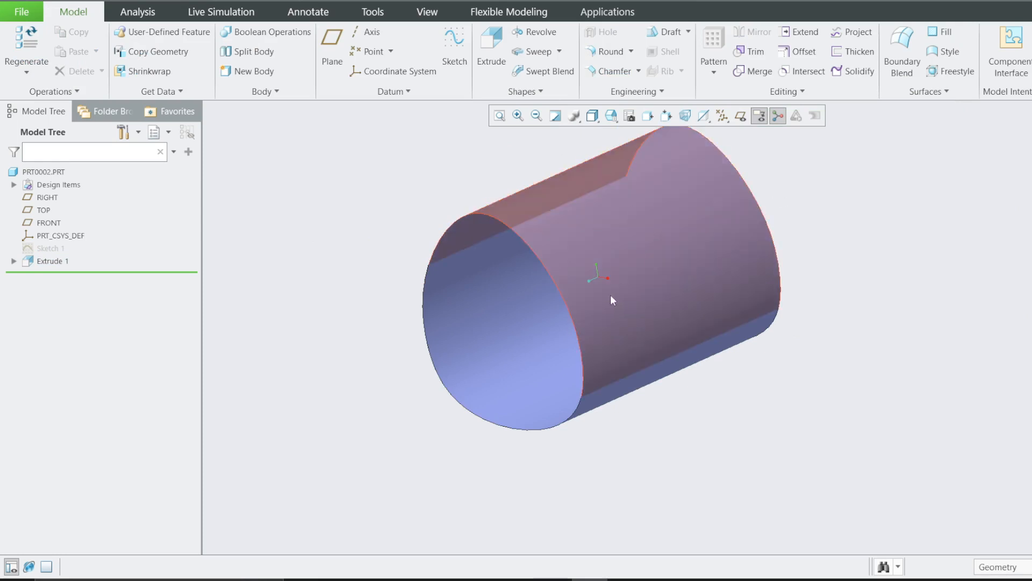
pyautogui.moveTo(613, 299); pyautogui.dragTo(606, 346, button='middle')
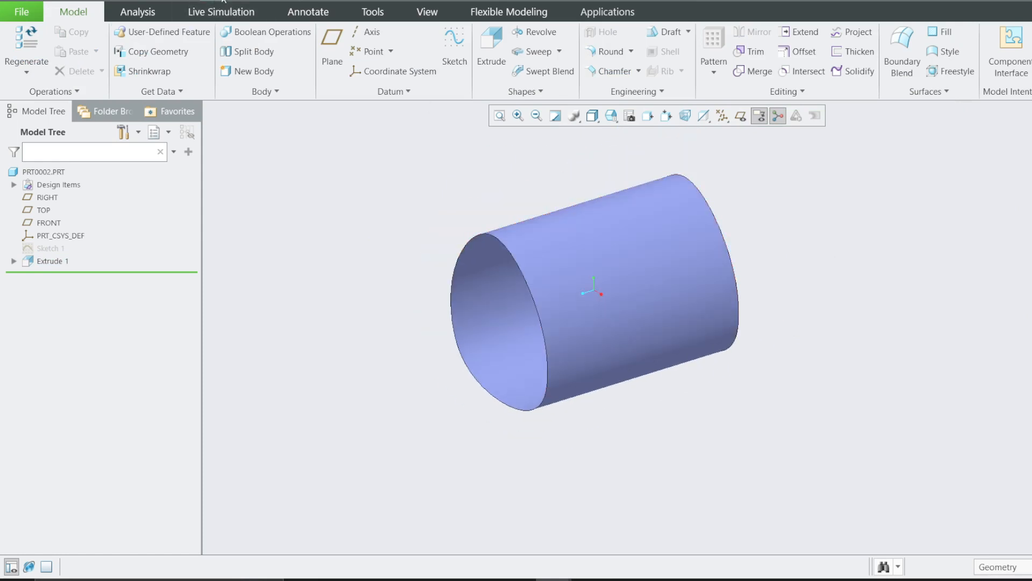
pyautogui.click(224, 1)
pyautogui.click(330, 179)
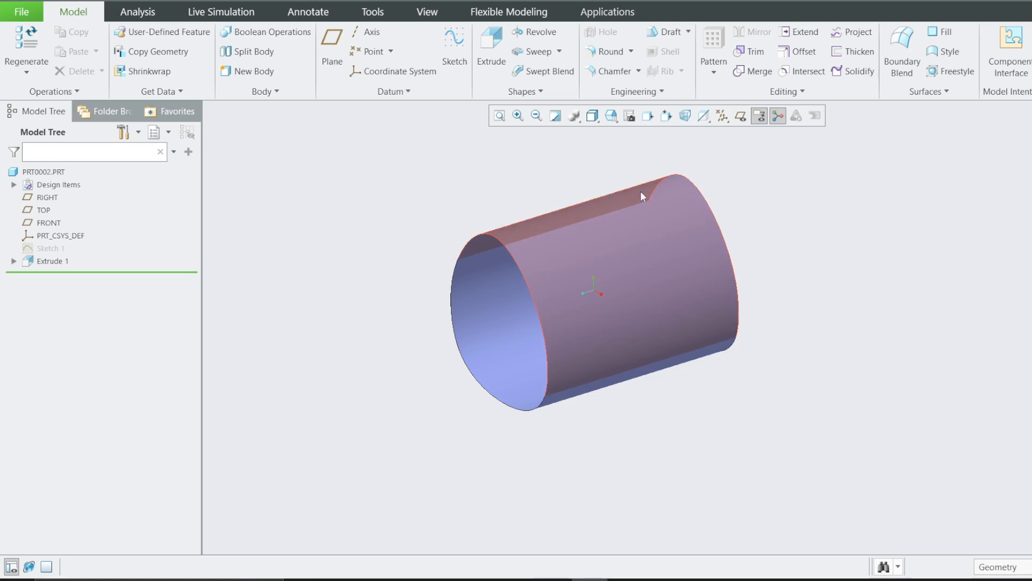
# Step: Start a draft on the extruded tube surface, with the complete front edge loop as the draft hinge
pyautogui.click(667, 33)
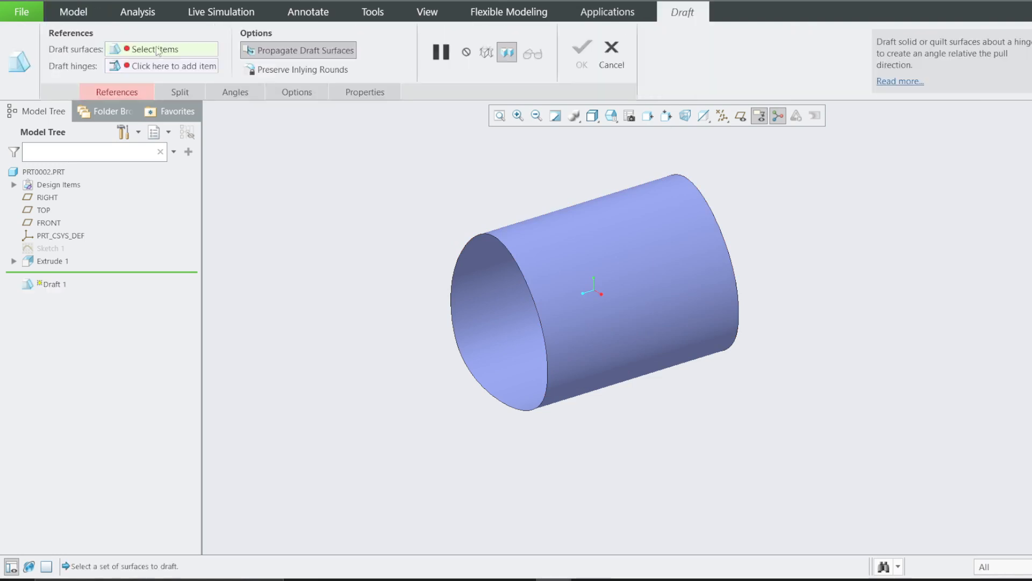
pyautogui.click(609, 238)
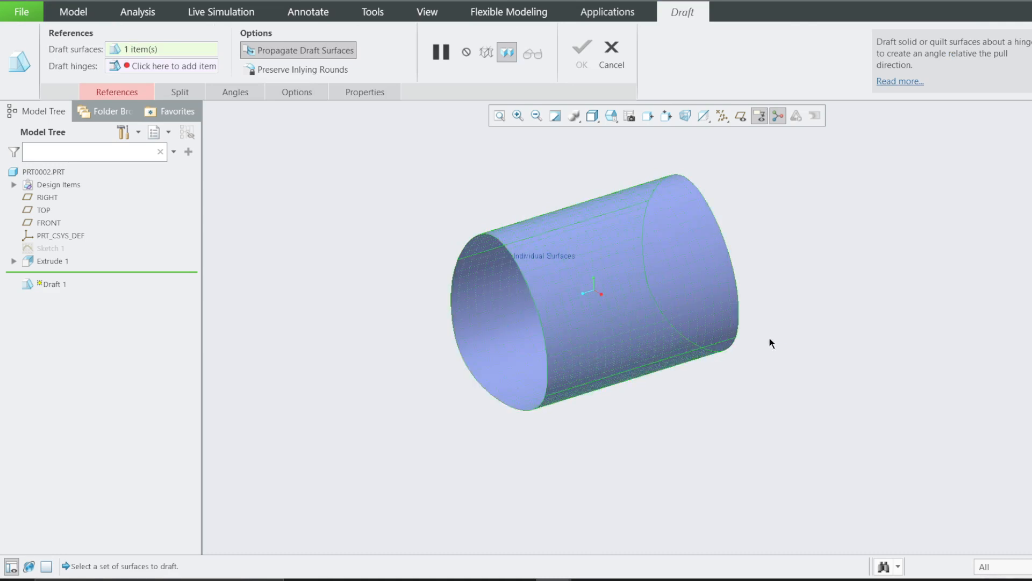
pyautogui.click(173, 66)
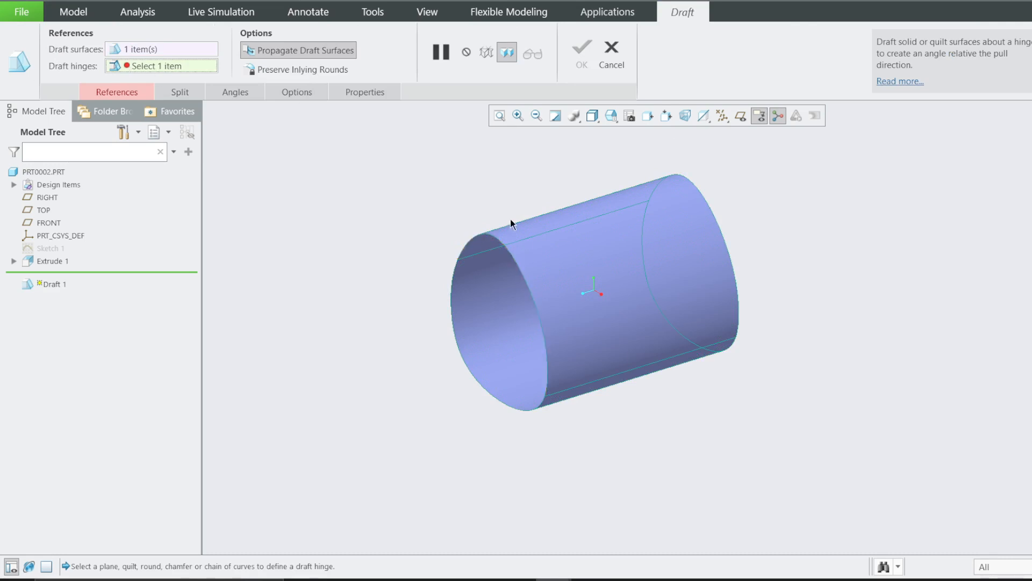
pyautogui.click(480, 234)
pyautogui.keyDown('shift'); pyautogui.click(453, 311); pyautogui.keyUp('shift')
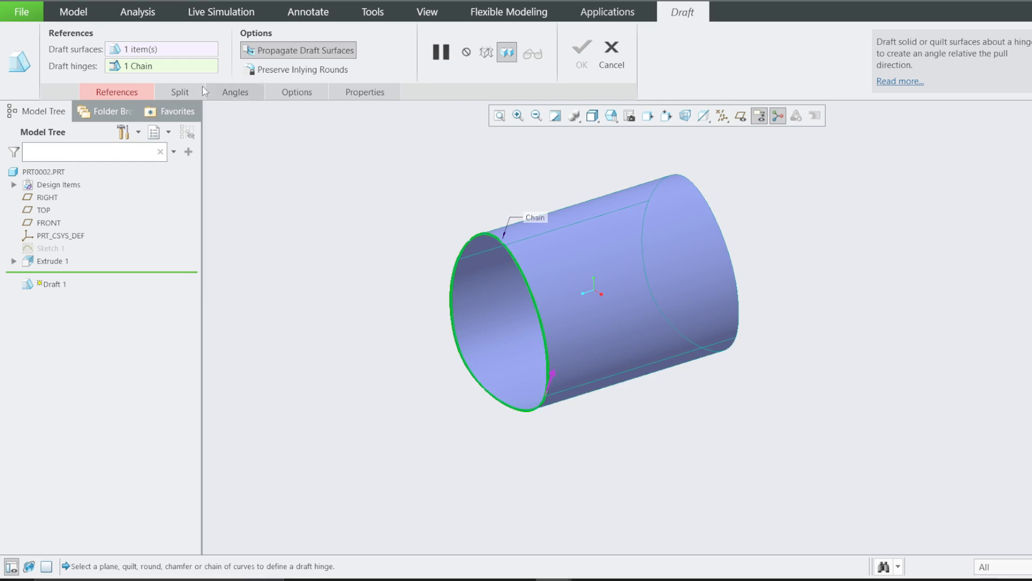
# Step: Display the datum planes and set the FRONT plane as the draft's pull direction
pyautogui.click(122, 95)
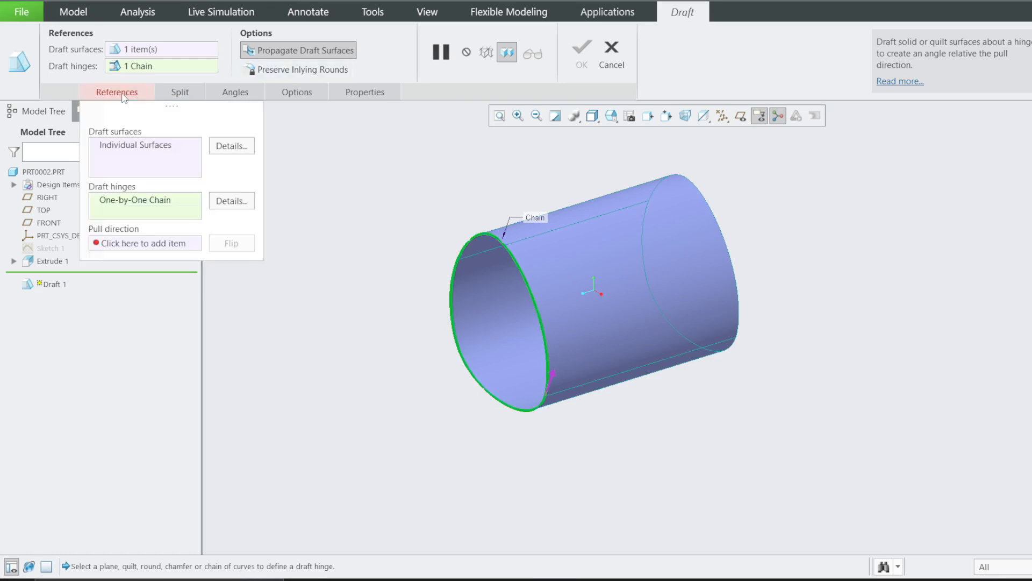
pyautogui.click(129, 248)
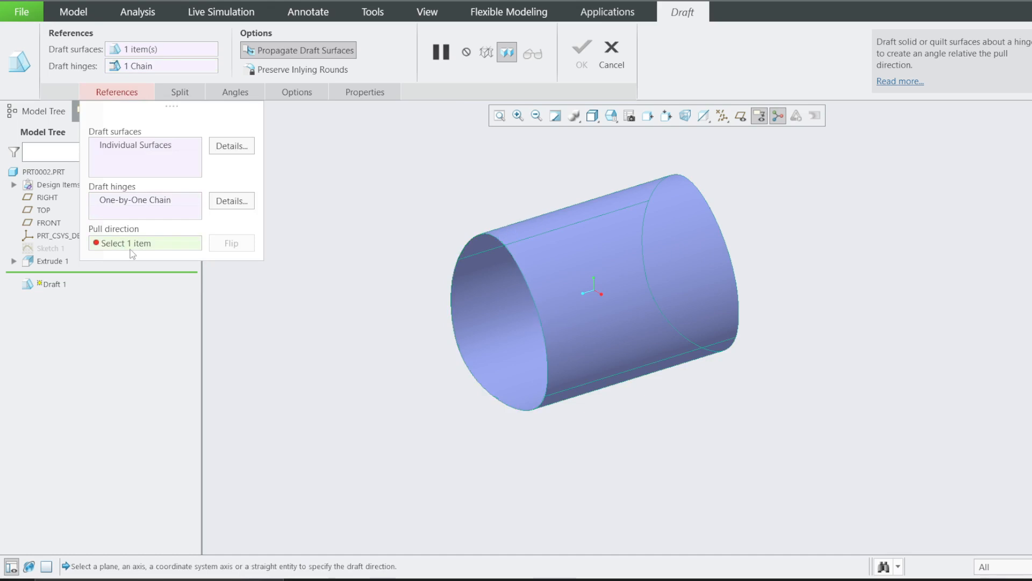
pyautogui.click(741, 116)
pyautogui.click(473, 221)
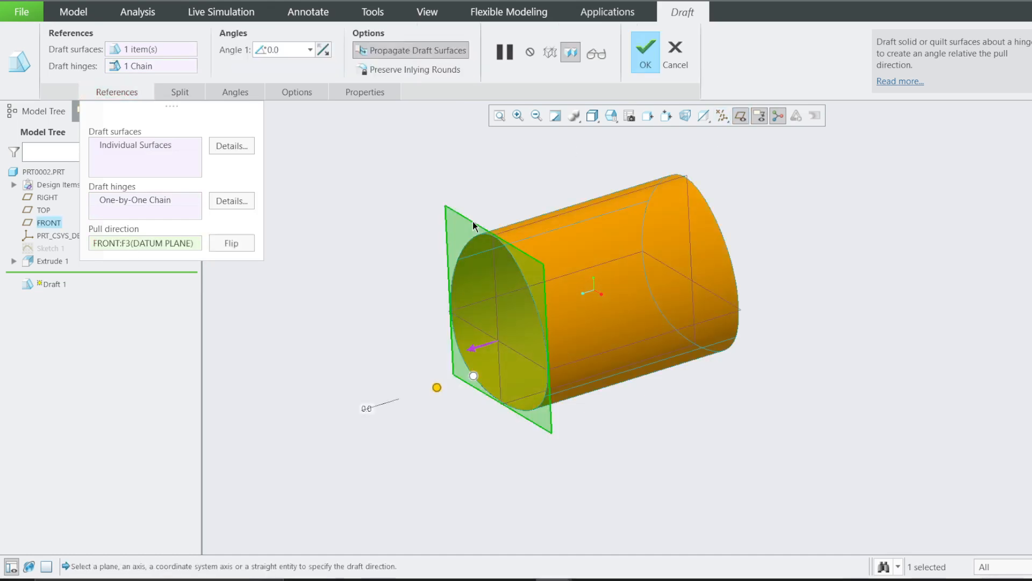
# Step: Set the draft angle to 5° with the direction reversed so the tube narrows toward the back, and finish the draft
pyautogui.doubleClick(275, 50)
pyautogui.write('5')
pyautogui.press('Return')
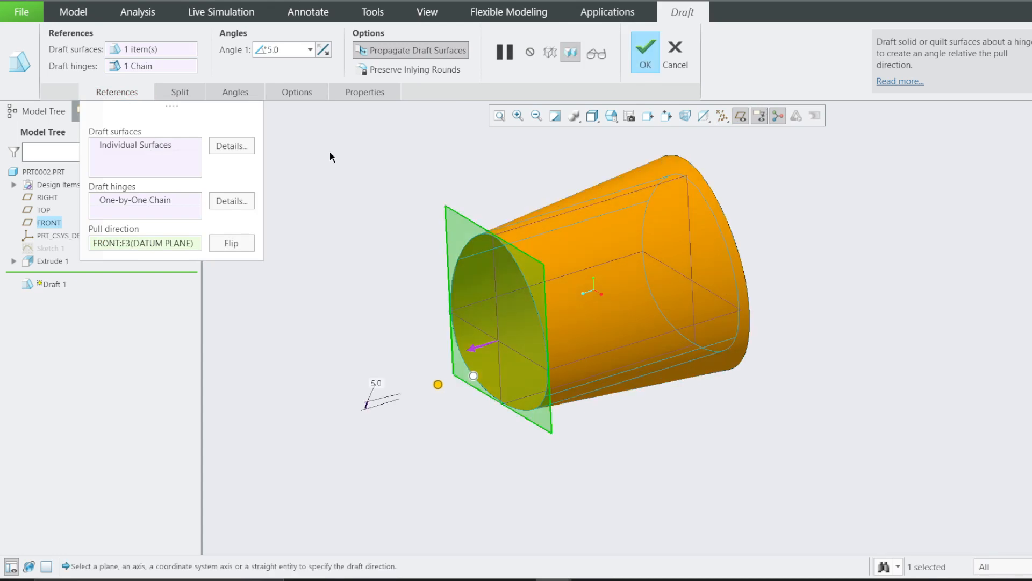
pyautogui.click(324, 50)
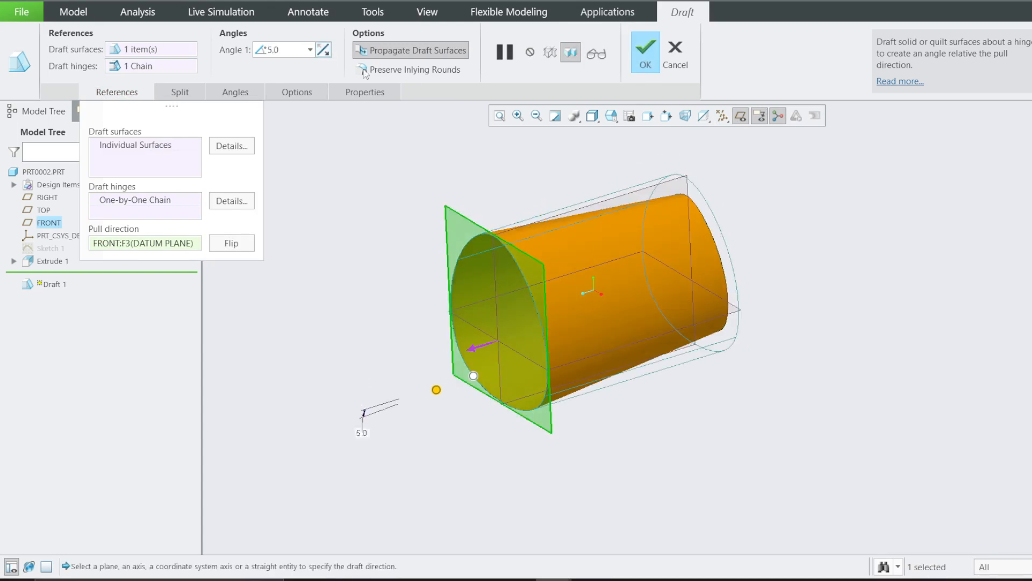
pyautogui.click(645, 56)
pyautogui.click(329, 152)
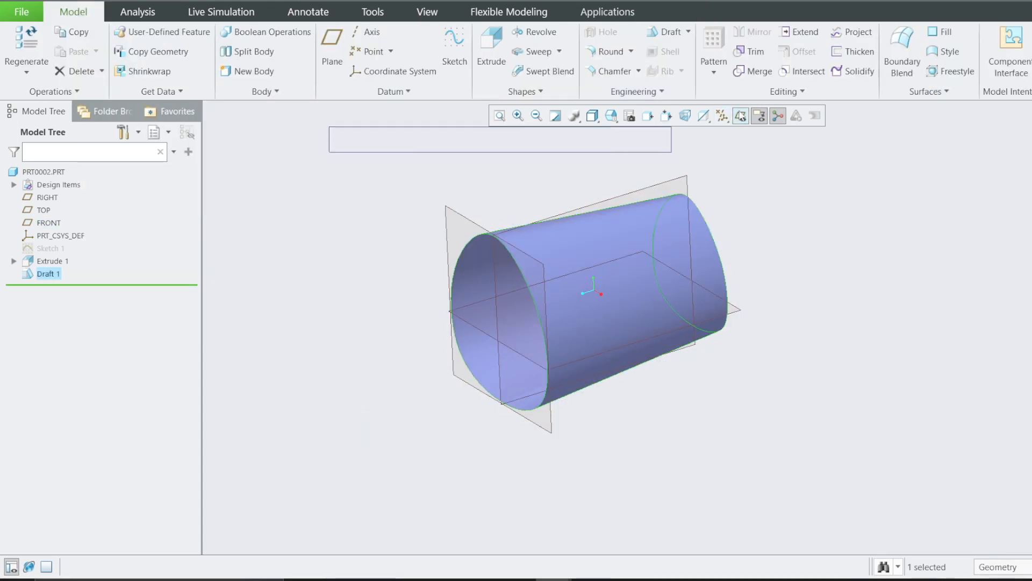
pyautogui.click(741, 116)
pyautogui.moveTo(453, 304); pyautogui.dragTo(419, 293)
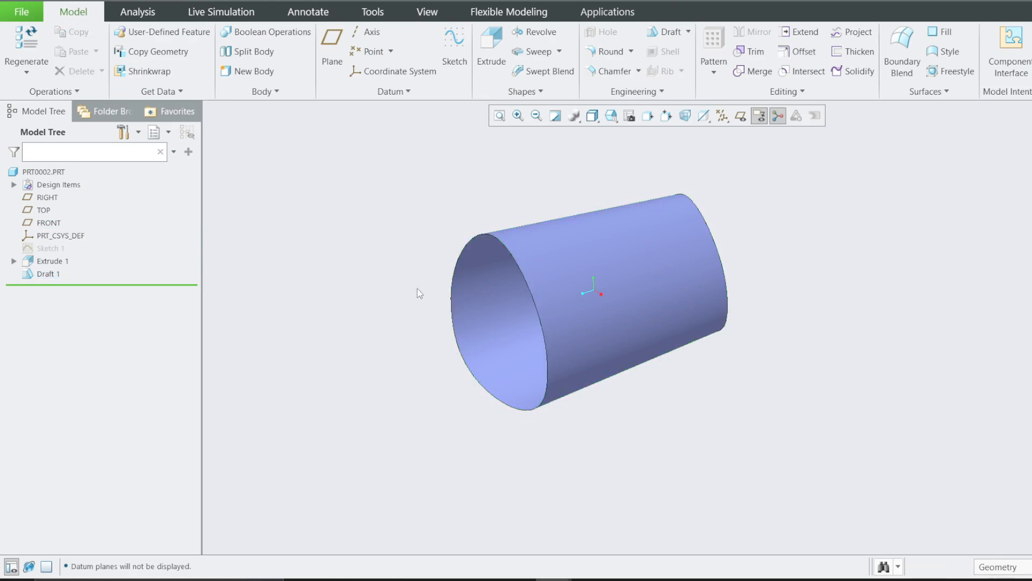
pyautogui.moveTo(422, 283)
pyautogui.mouseDown(button='middle')
pyautogui.moveTo(450, 263)
pyautogui.moveTo(401, 280)
pyautogui.moveTo(397, 265)
pyautogui.moveTo(373, 267)
pyautogui.moveTo(434, 272)
pyautogui.moveTo(357, 272)
pyautogui.moveTo(412, 264)
pyautogui.mouseUp(button='middle')
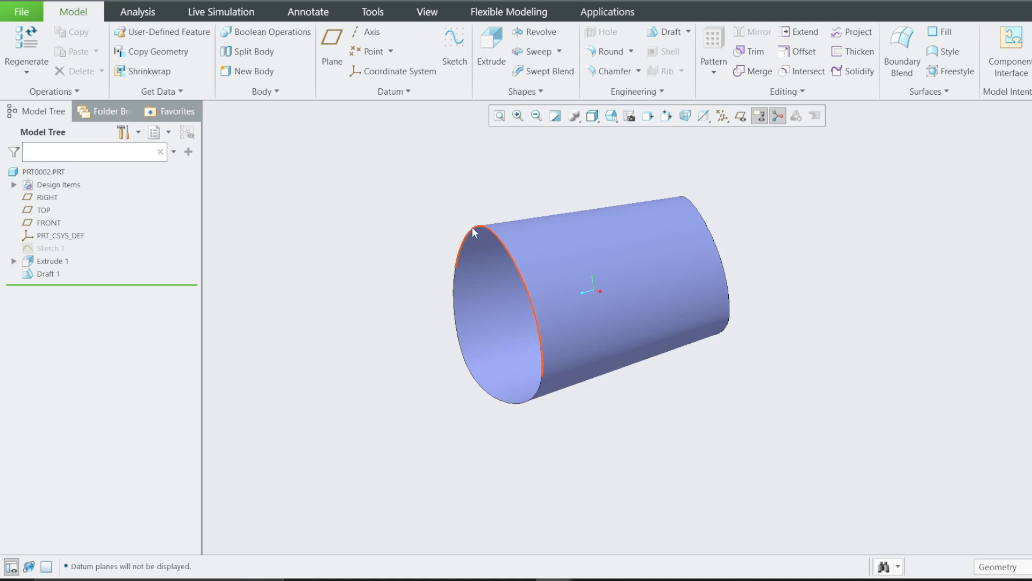
pyautogui.click(741, 115)
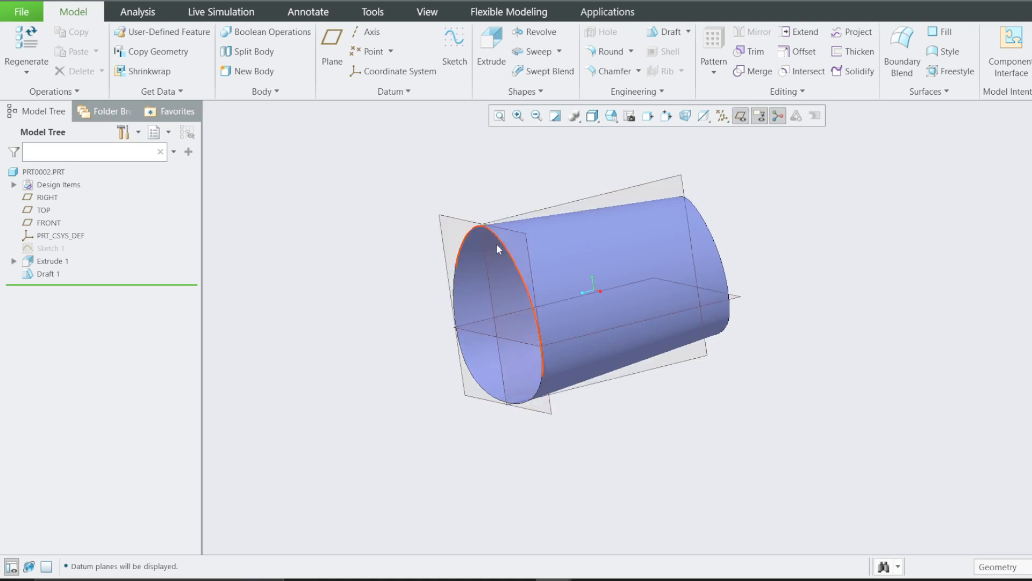
# Step: Switch to the finished part PRT0001, examine how datum plane DTM1 is defined, and return to PRT0002
pyautogui.click(226, 2)
pyautogui.click(250, 8)
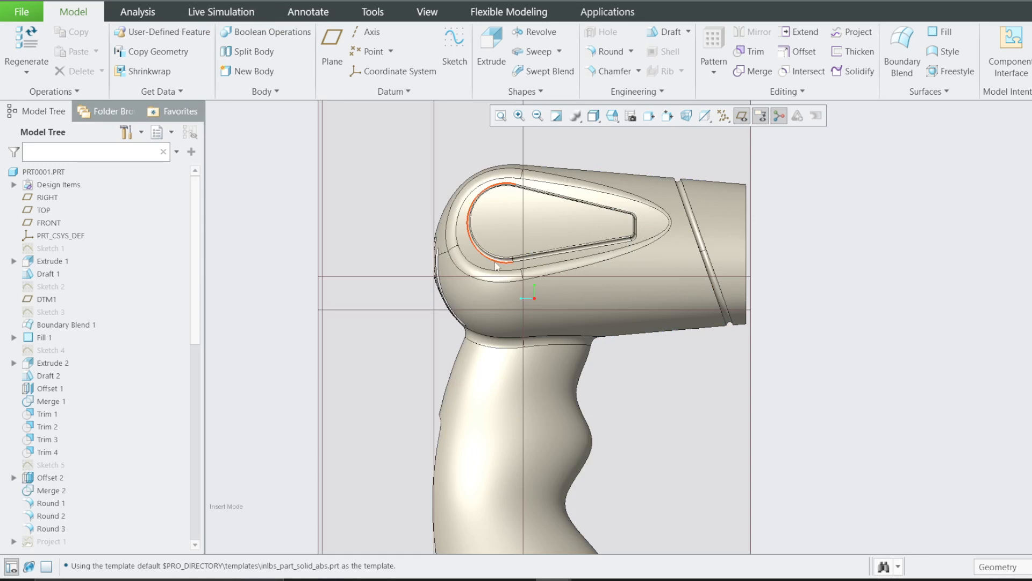
pyautogui.click(435, 195)
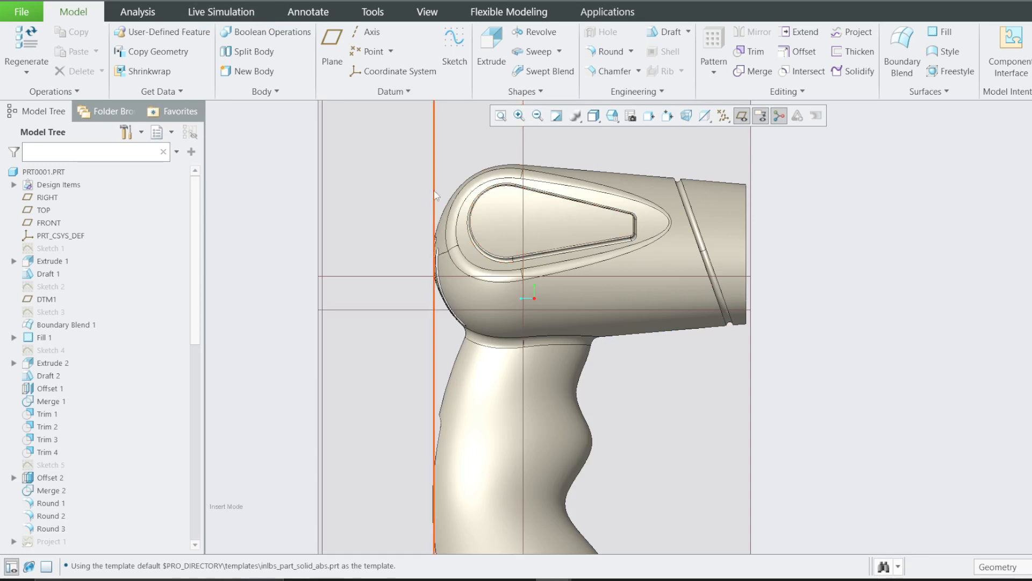
pyautogui.rightClick(48, 300)
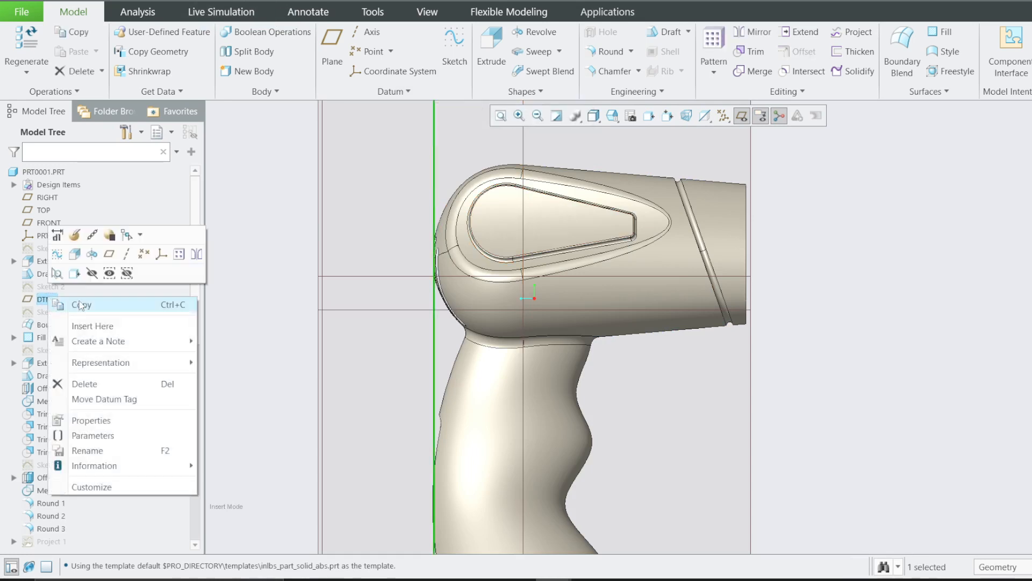
pyautogui.click(72, 237)
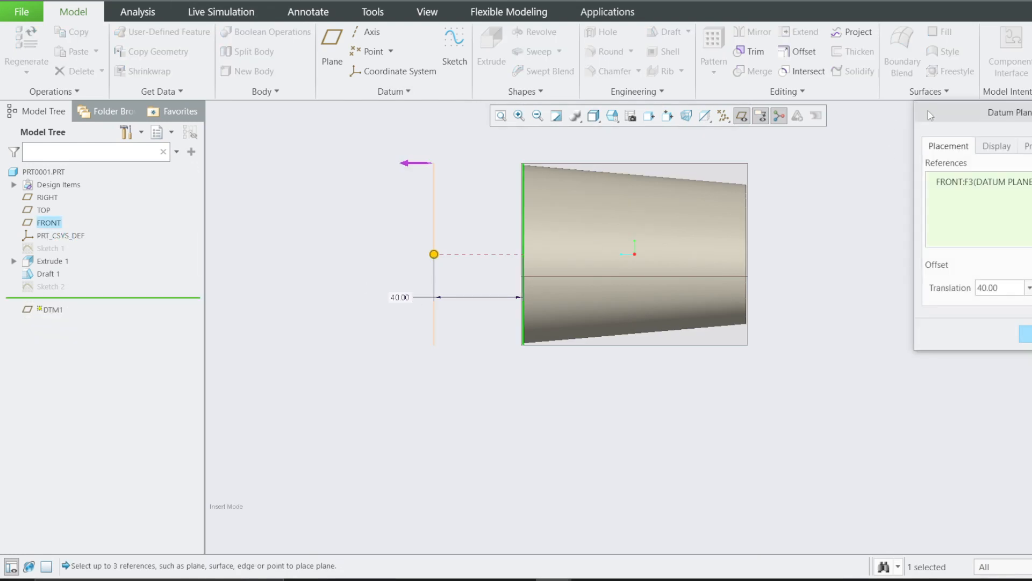
pyautogui.moveTo(929, 111); pyautogui.dragTo(520, 211)
pyautogui.click(691, 213)
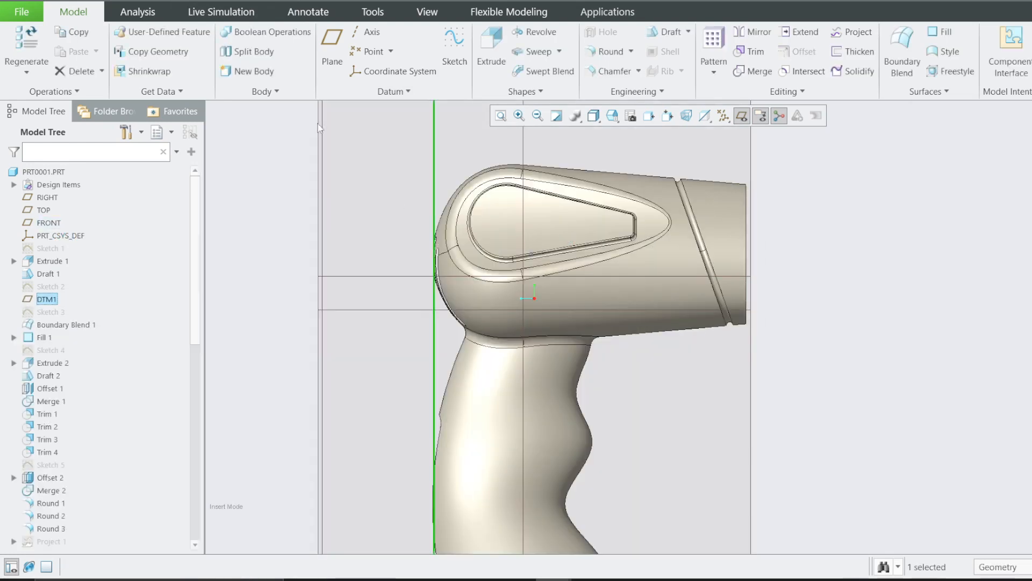
pyautogui.click(229, 2)
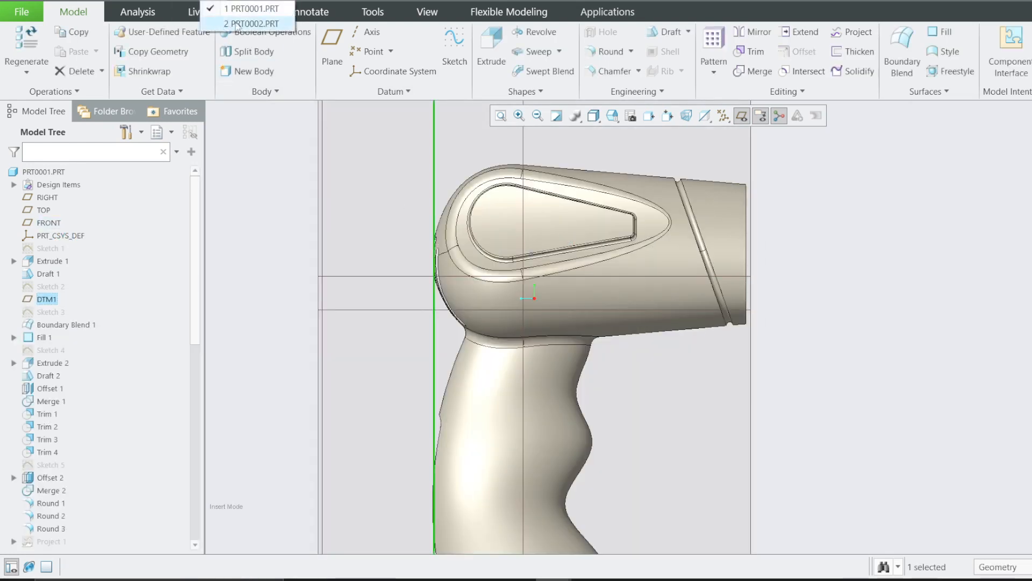
pyautogui.click(237, 24)
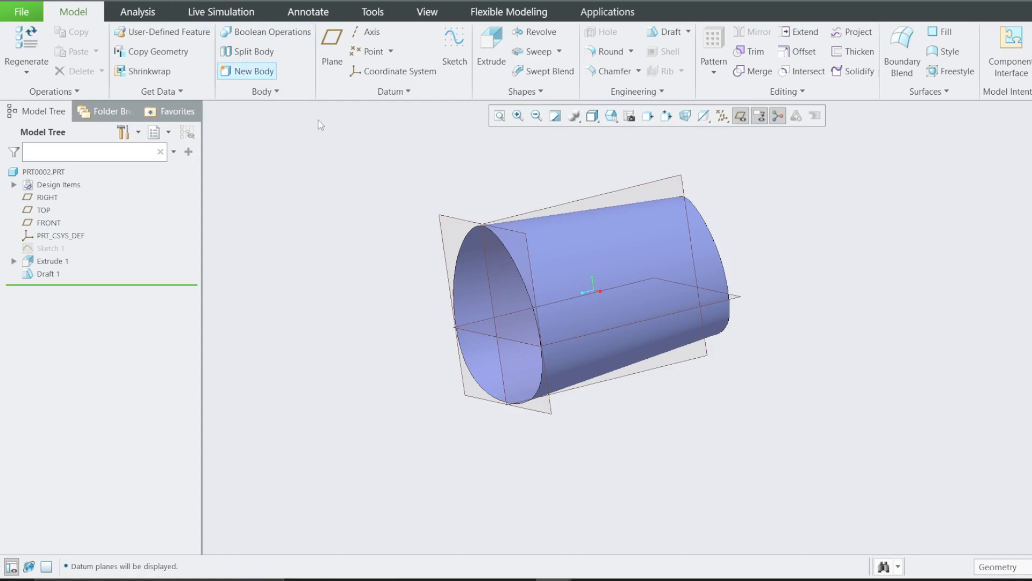
# Step: Create a datum plane offset 40 mm from the FRONT plane, ahead of the tube's wide open end
pyautogui.click(458, 221)
pyautogui.click(520, 167)
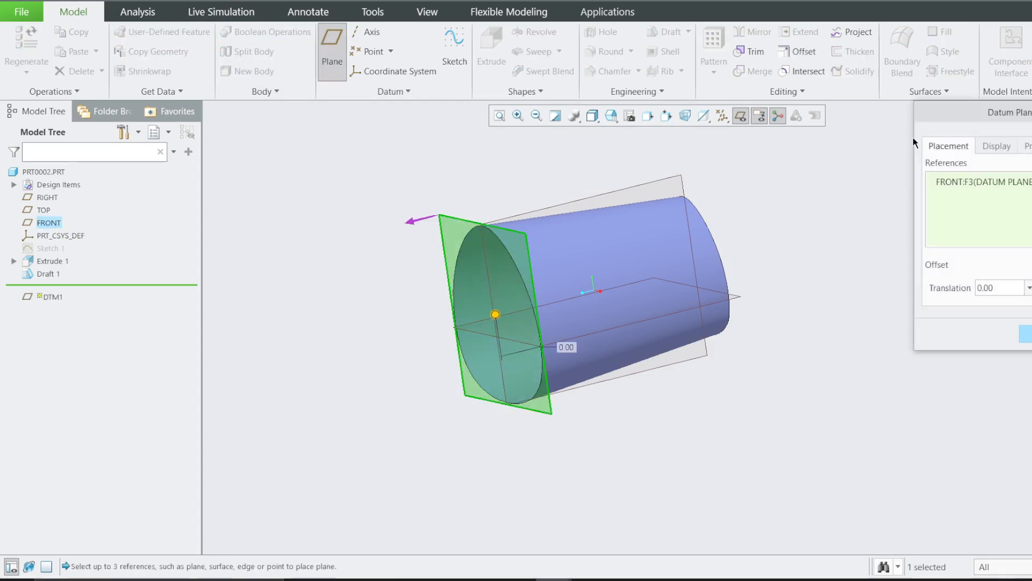
pyautogui.moveTo(933, 110); pyautogui.dragTo(298, 137)
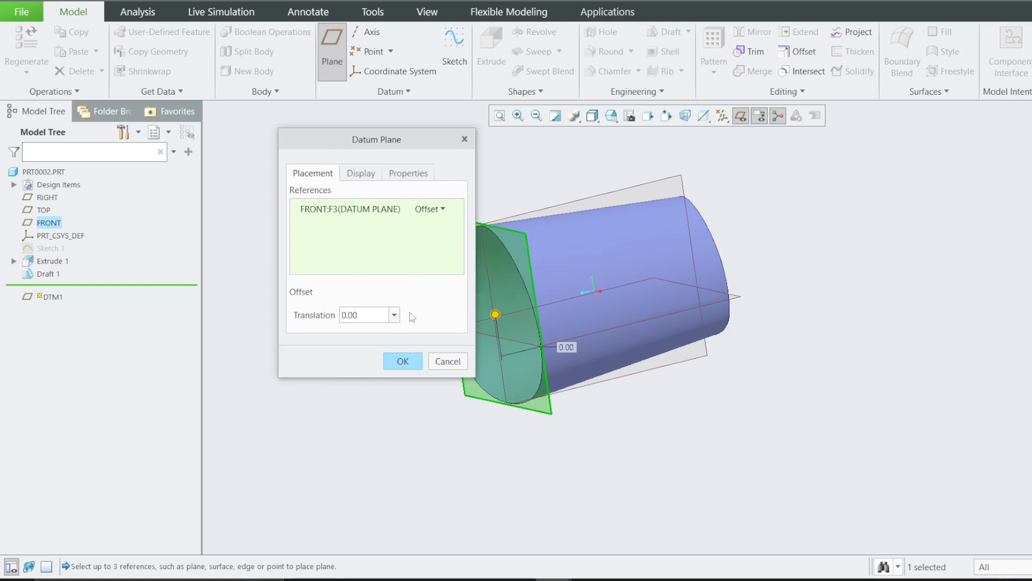
pyautogui.doubleClick(377, 314)
pyautogui.write('40')
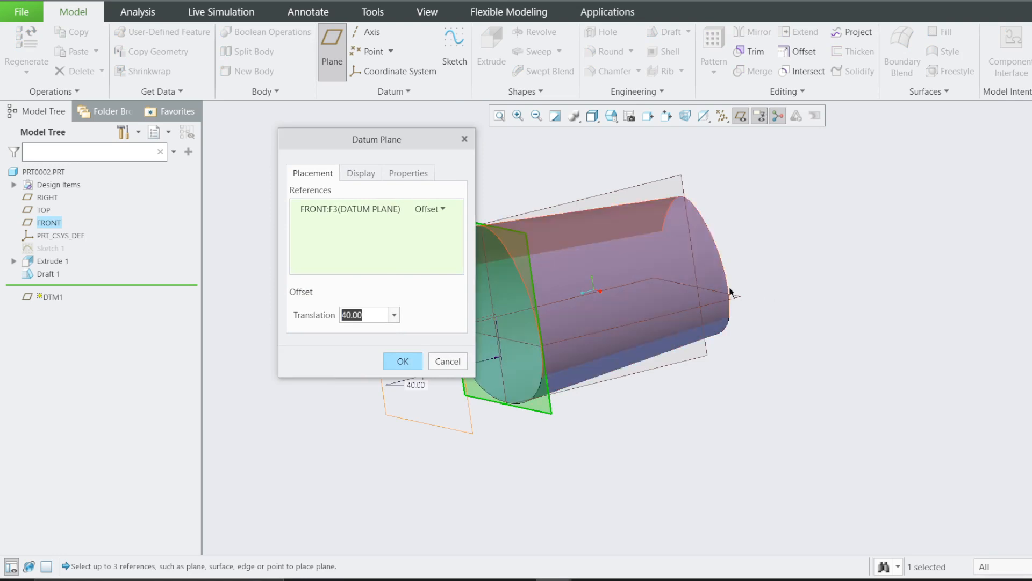
pyautogui.click(419, 360)
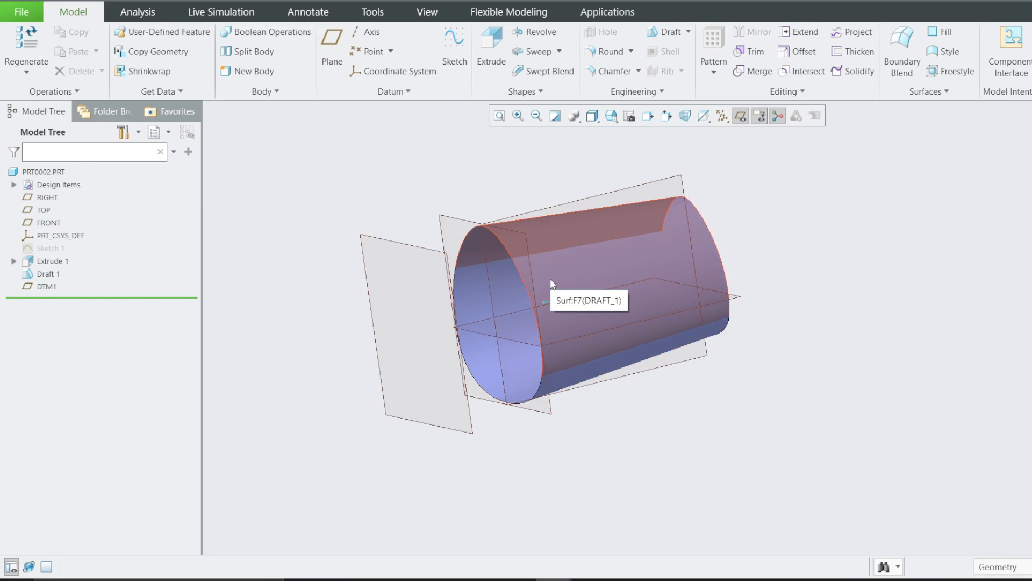
pyautogui.moveTo(550, 279)
pyautogui.mouseDown(button='middle')
pyautogui.moveTo(504, 301)
pyautogui.moveTo(525, 300)
pyautogui.moveTo(484, 247)
pyautogui.mouseUp(button='middle')
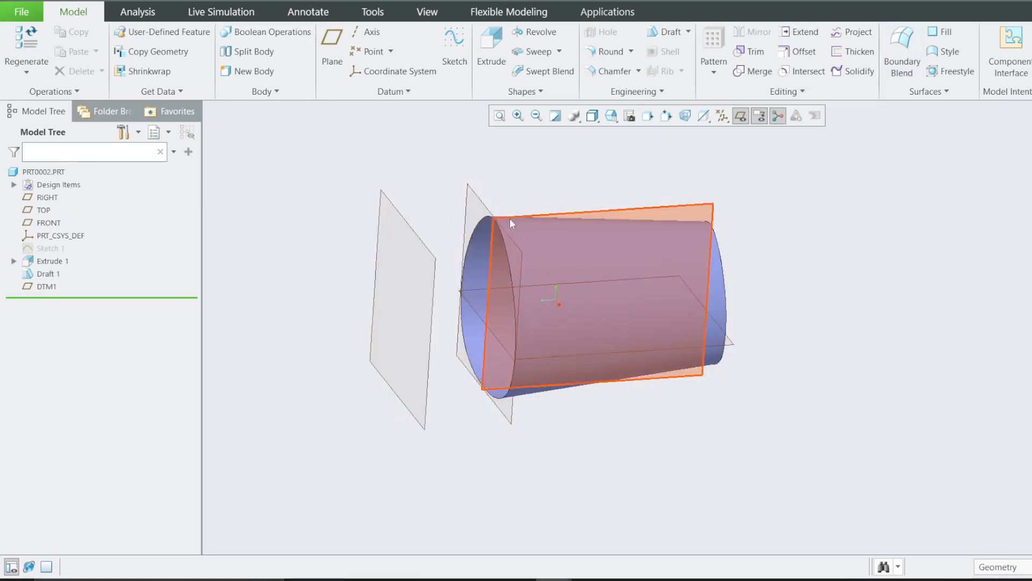
pyautogui.click(741, 115)
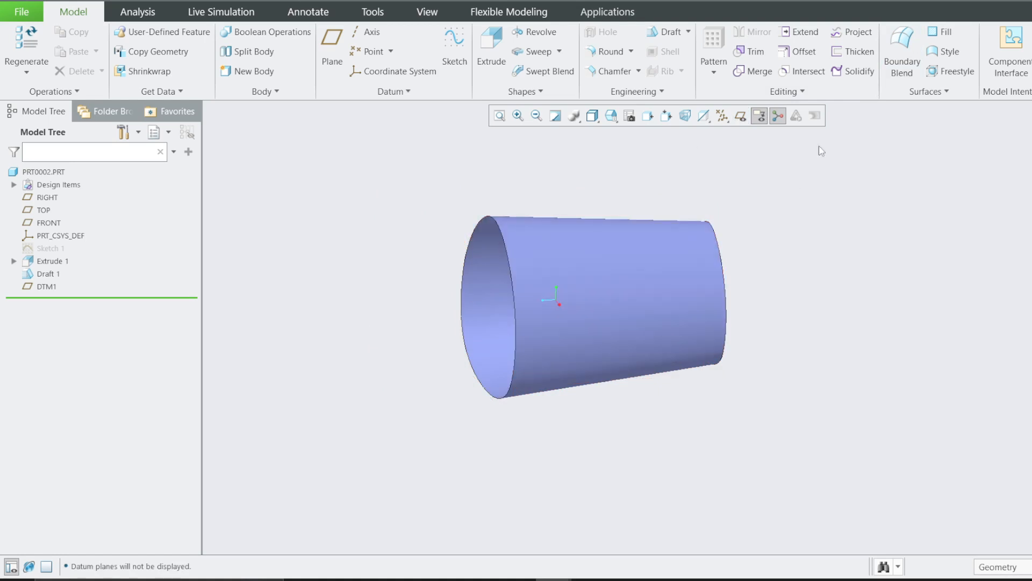
pyautogui.click(942, 32)
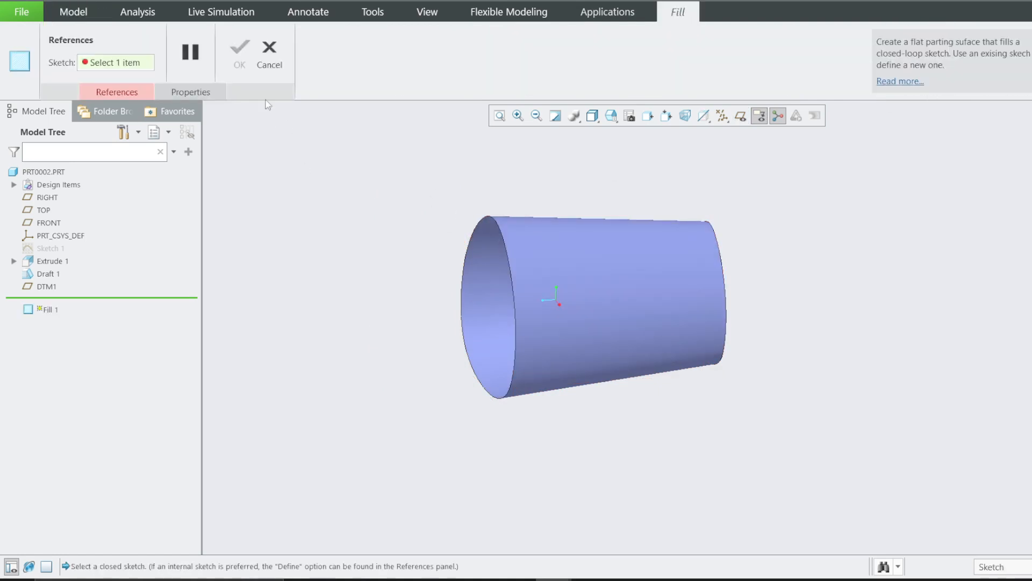
pyautogui.click(269, 52)
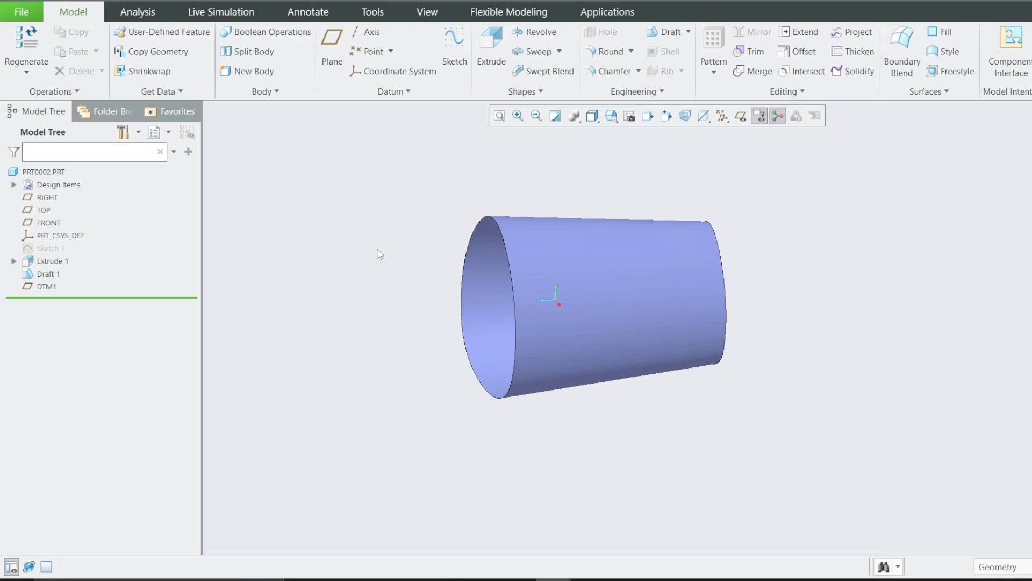
pyautogui.scroll(2, 509, 221)
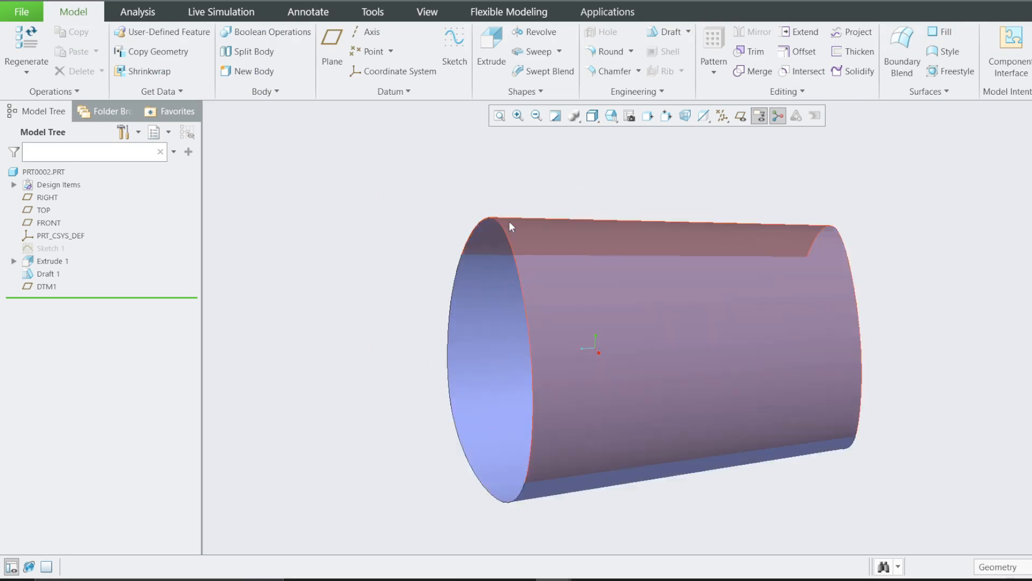
pyautogui.click(627, 254)
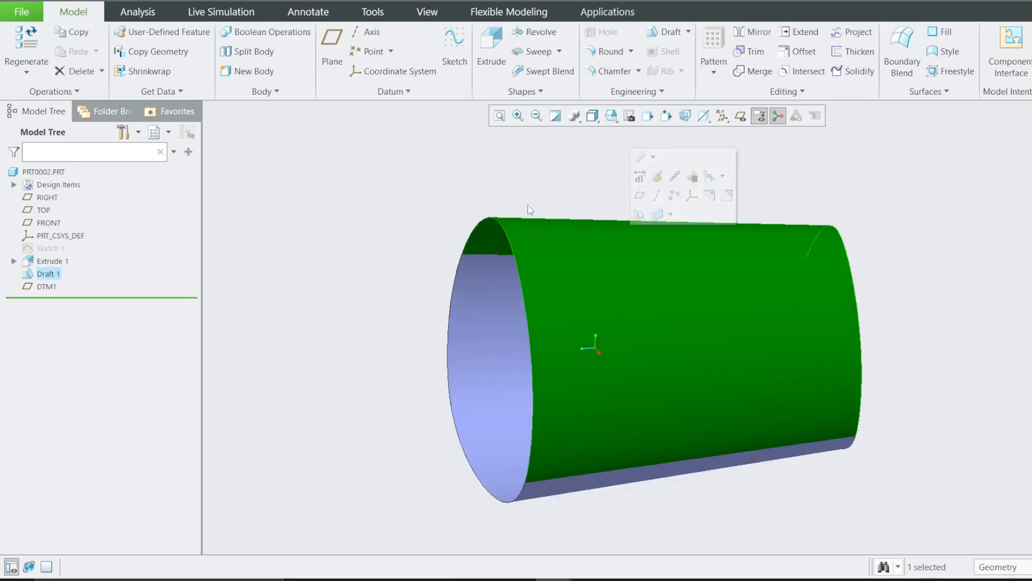
pyautogui.click(425, 177)
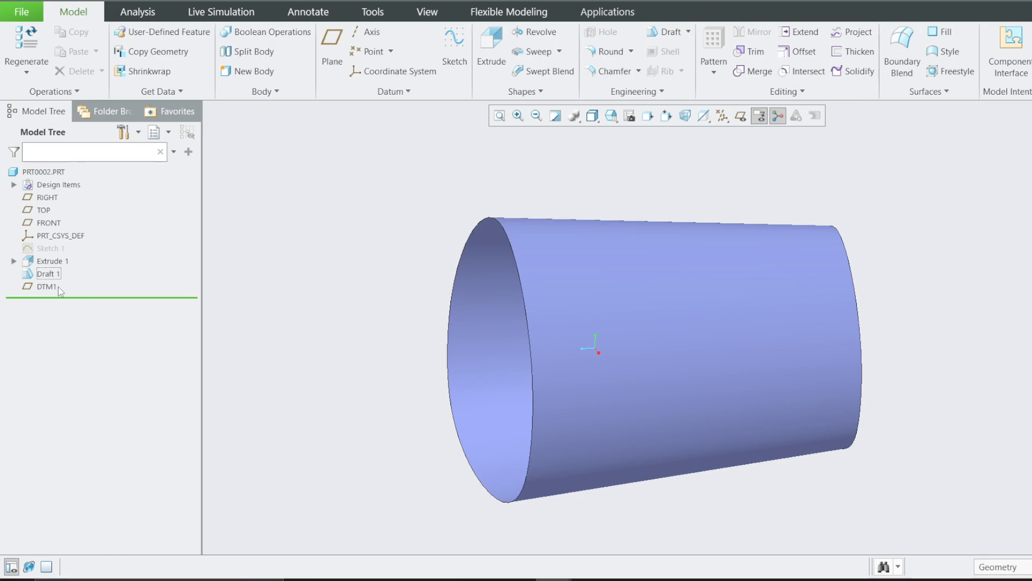
pyautogui.click(741, 116)
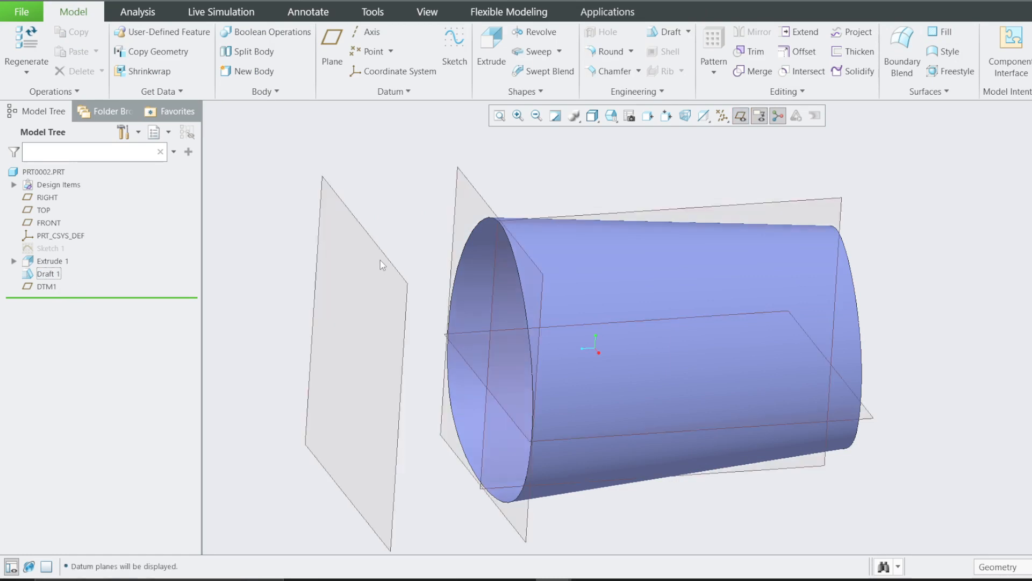
# Step: Sketch a circle about 16.5 mm in diameter on datum plane DTM1, centered on the vertical reference above the horizontal one
pyautogui.click(381, 259)
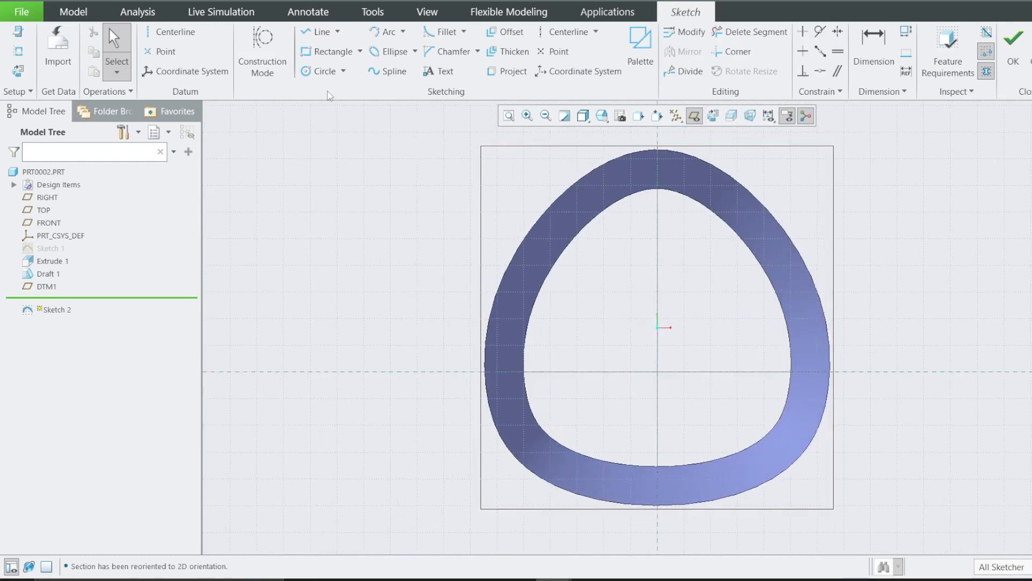
pyautogui.click(321, 71)
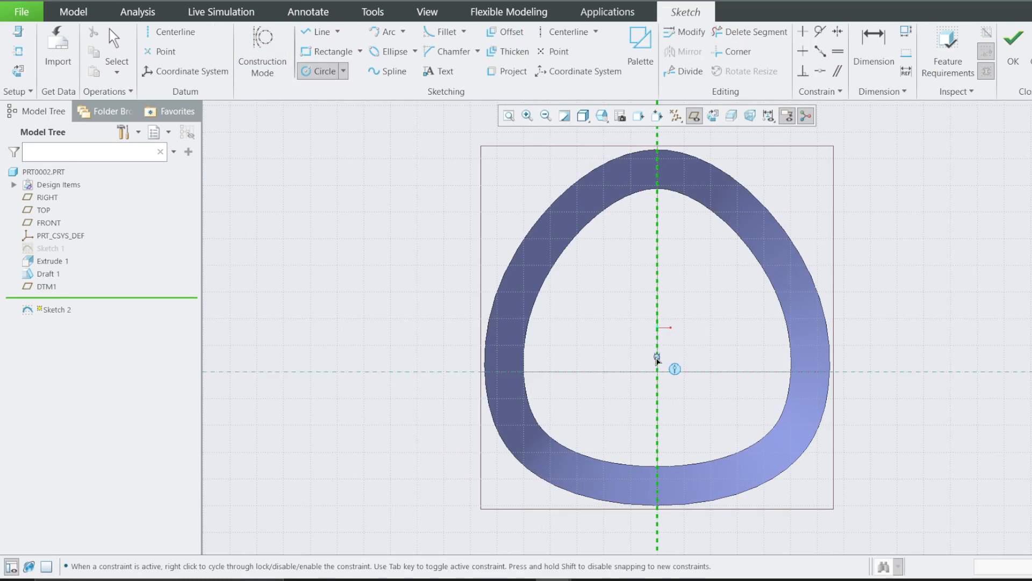
pyautogui.click(657, 329)
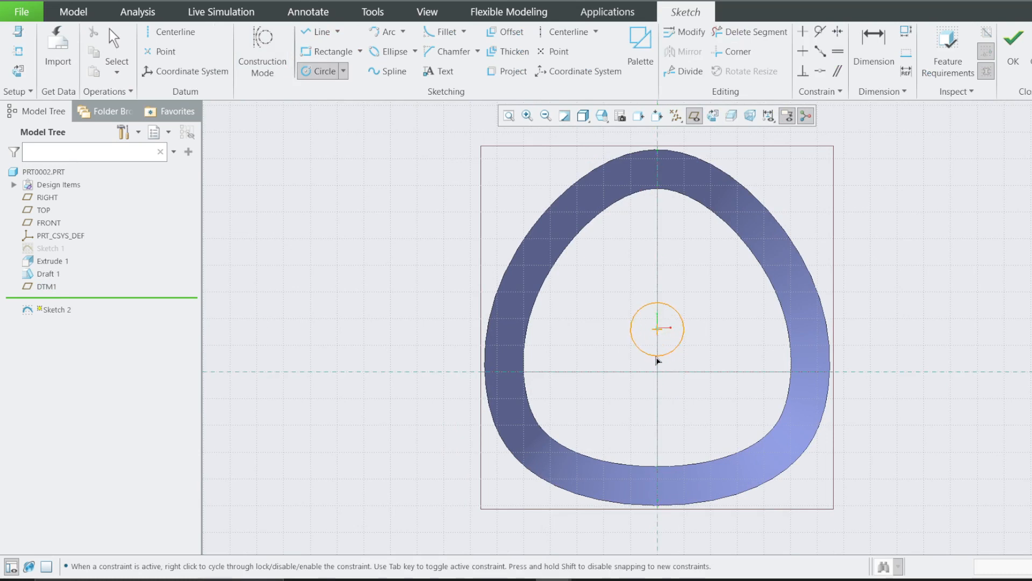
pyautogui.click(655, 368)
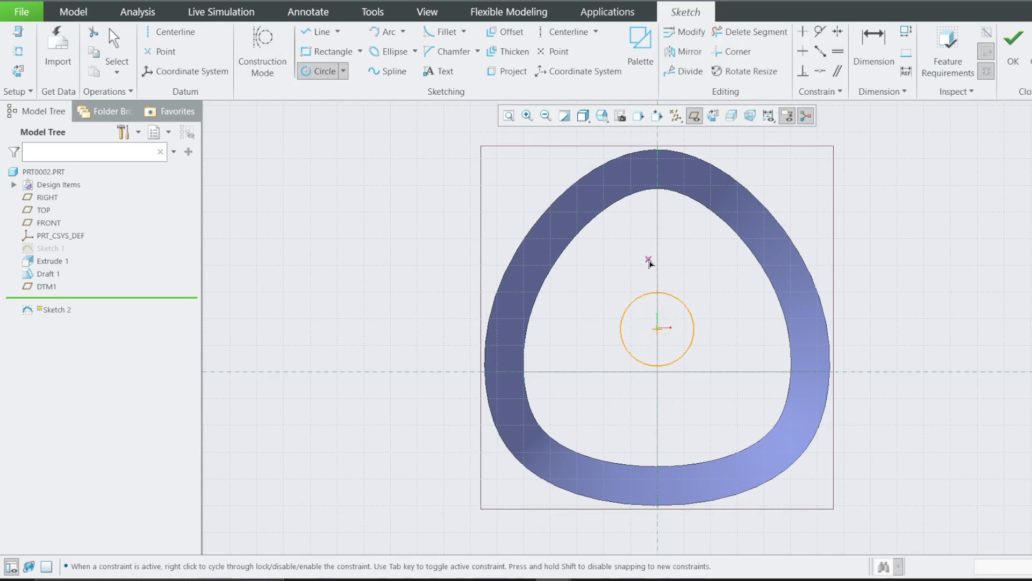
pyautogui.middleClick(653, 263)
# Step: Set the circle's diameter to 20 mm and finish the sketch
pyautogui.doubleClick(602, 296)
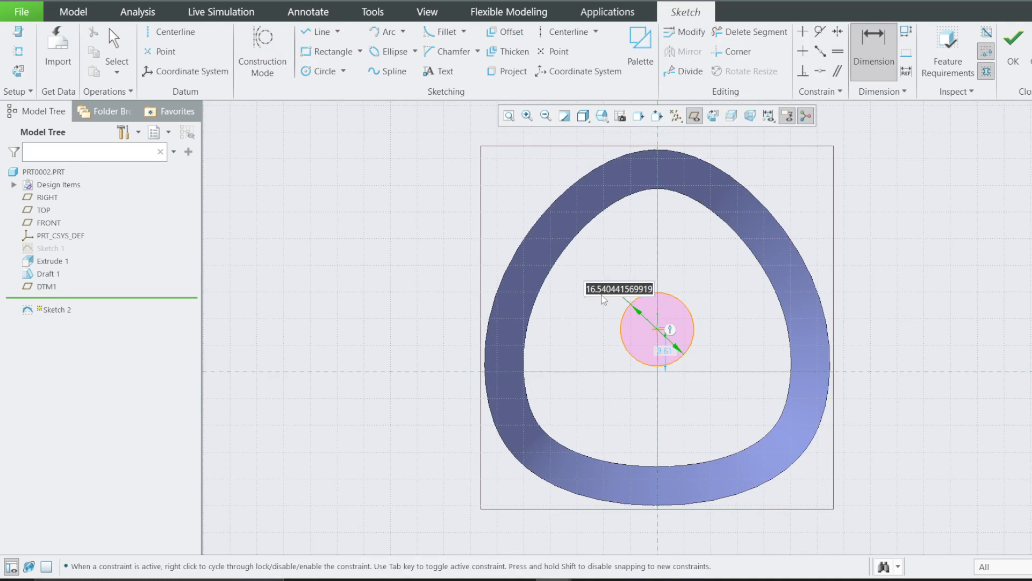
pyautogui.write('20')
pyautogui.press('Return')
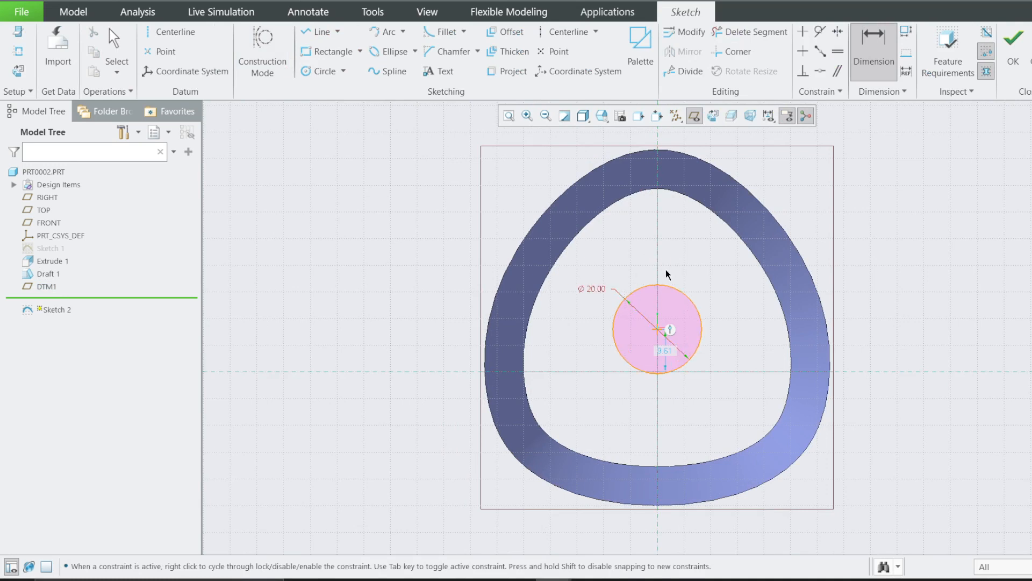
pyautogui.click(1013, 48)
# Step: Hide the datum planes and start a boundary blend from the tube's wide open edge to the sketched circle
pyautogui.moveTo(620, 219); pyautogui.dragTo(538, 238, button='middle')
pyautogui.scroll(1, 349, 193)
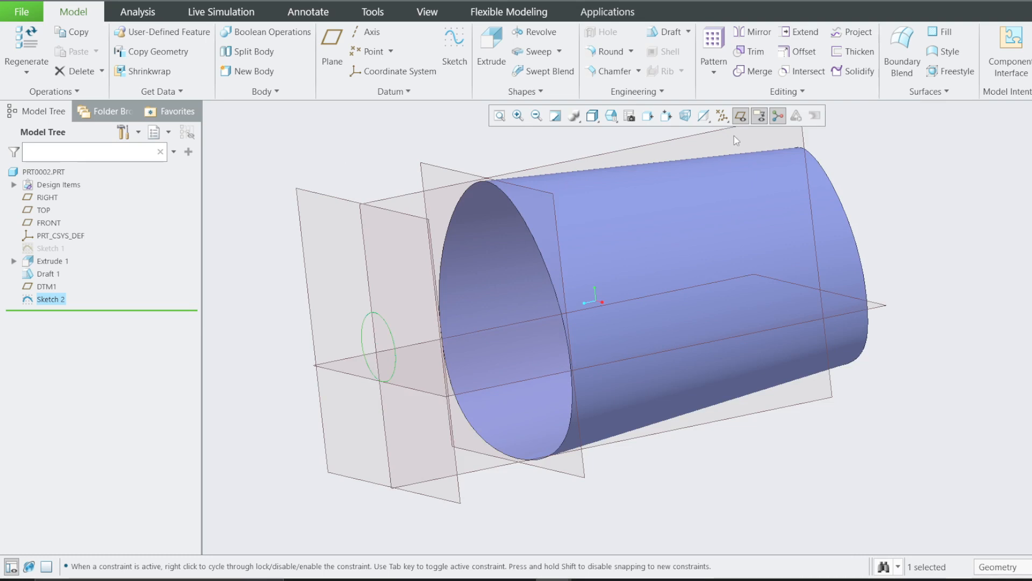
pyautogui.click(741, 115)
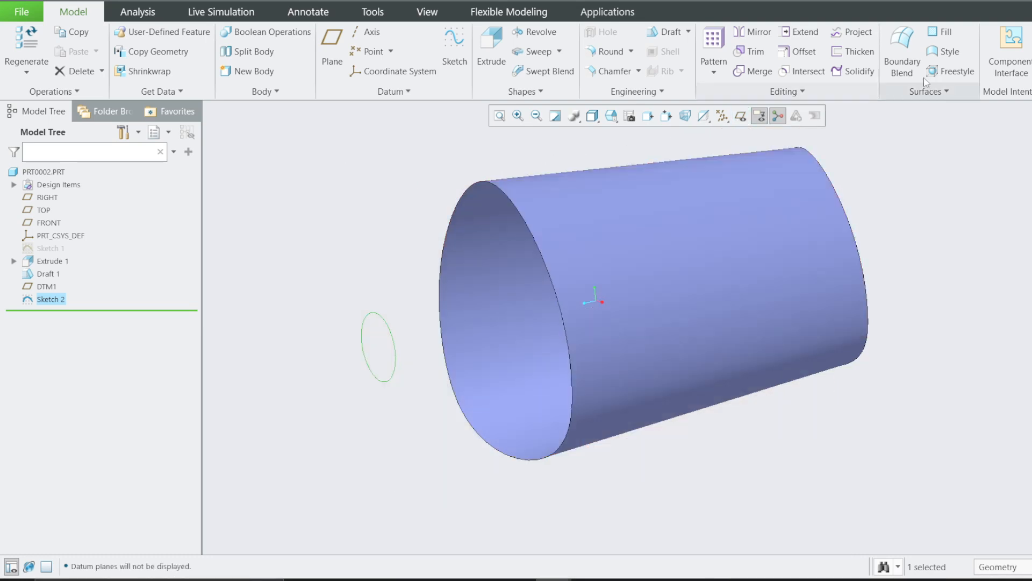
pyautogui.click(914, 47)
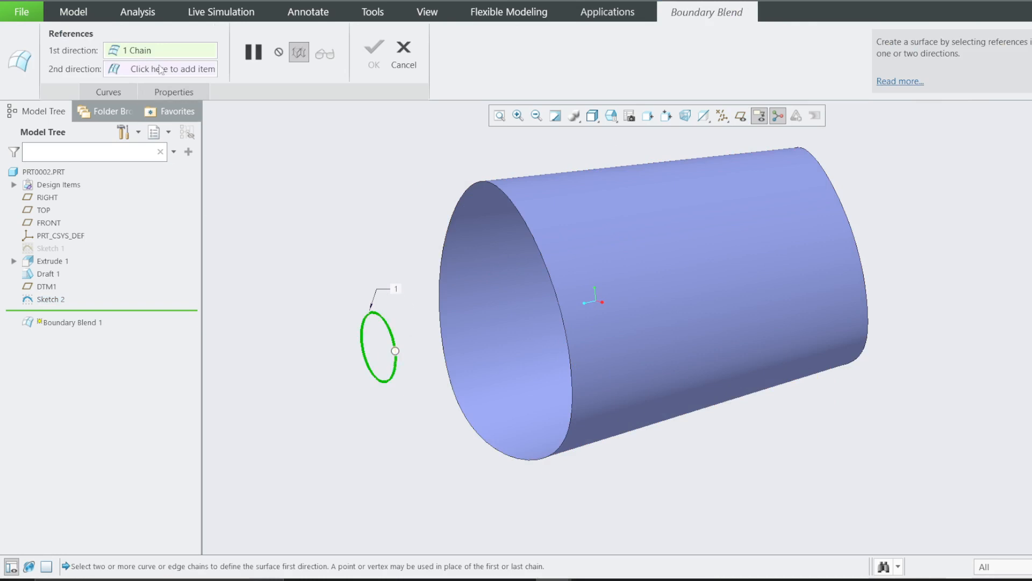
pyautogui.click(495, 186)
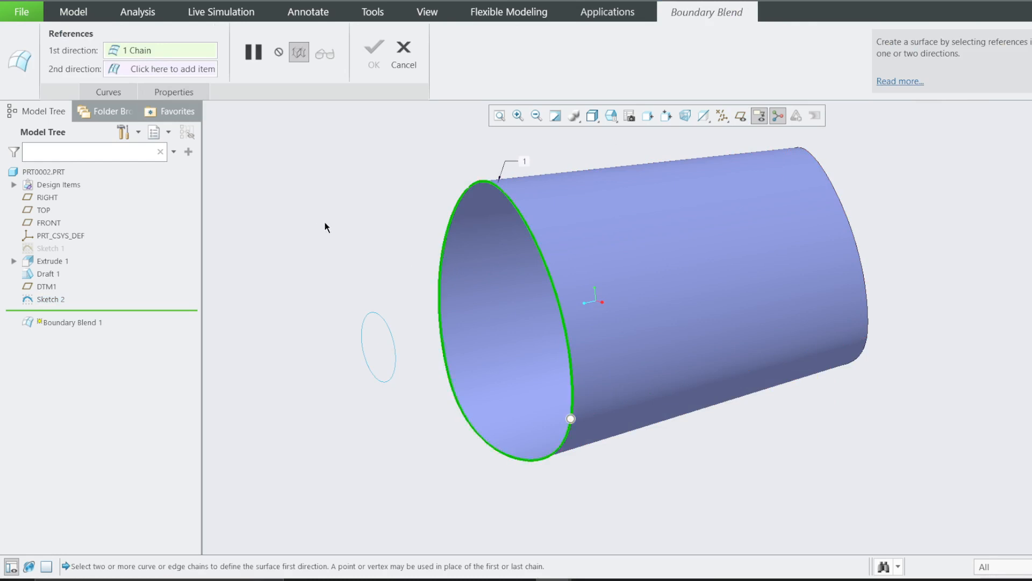
pyautogui.click(388, 330)
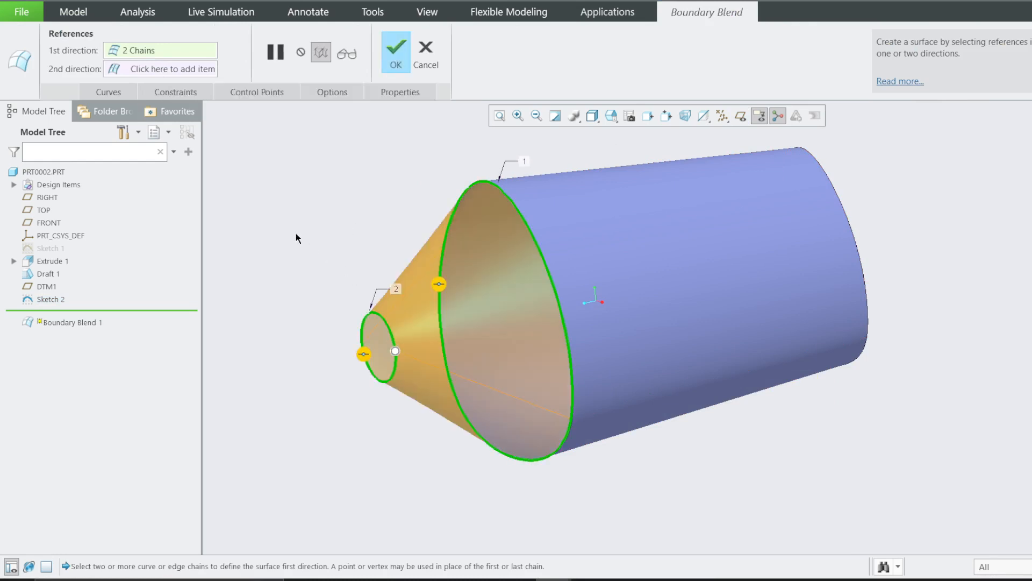
# Step: Set the blend's boundary condition along the tube's edge to Tangent, working in a side view
pyautogui.click(611, 115)
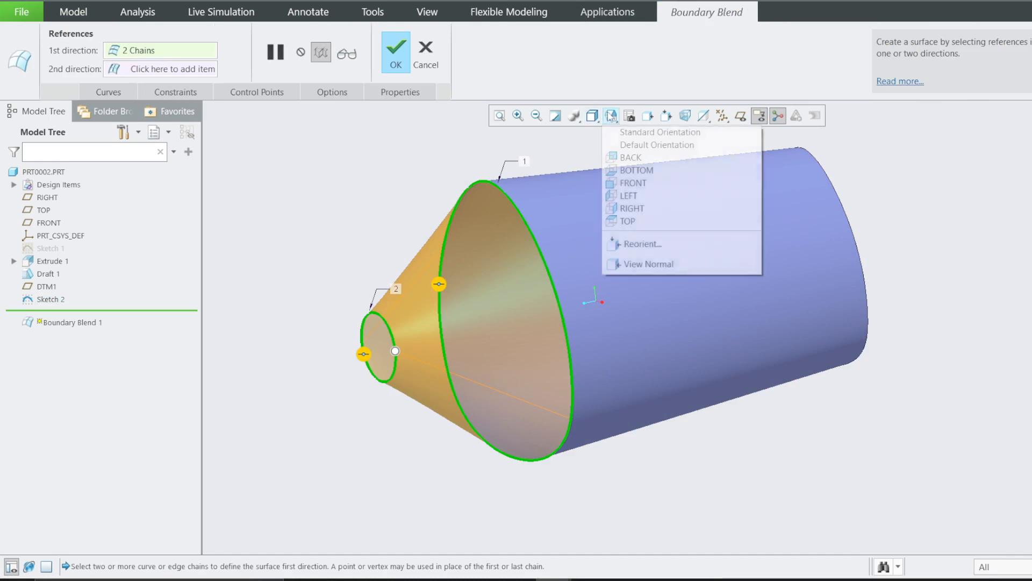
pyautogui.click(633, 183)
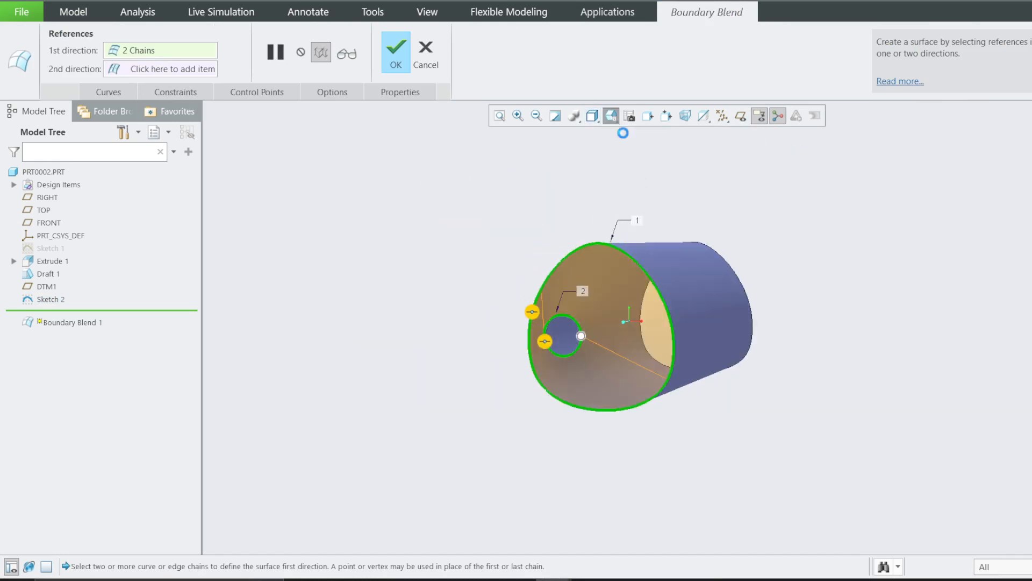
pyautogui.click(645, 207)
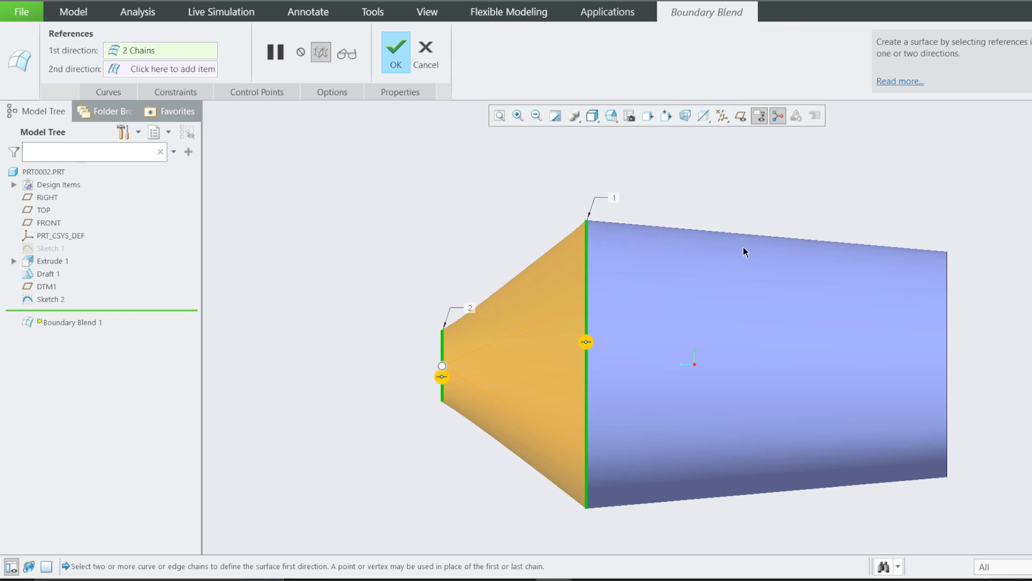
pyautogui.scroll(3, 597, 342)
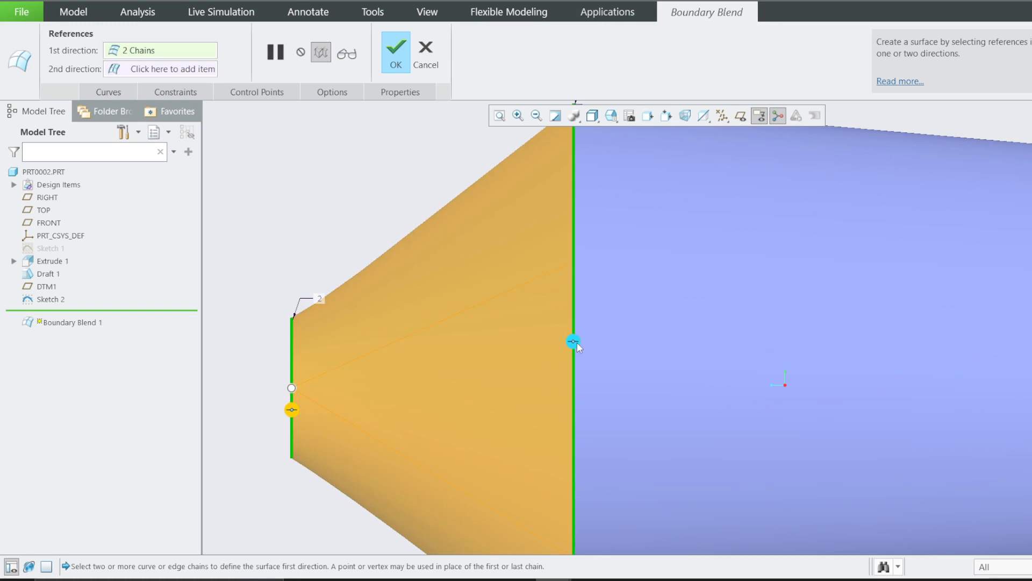
pyautogui.rightClick(575, 343)
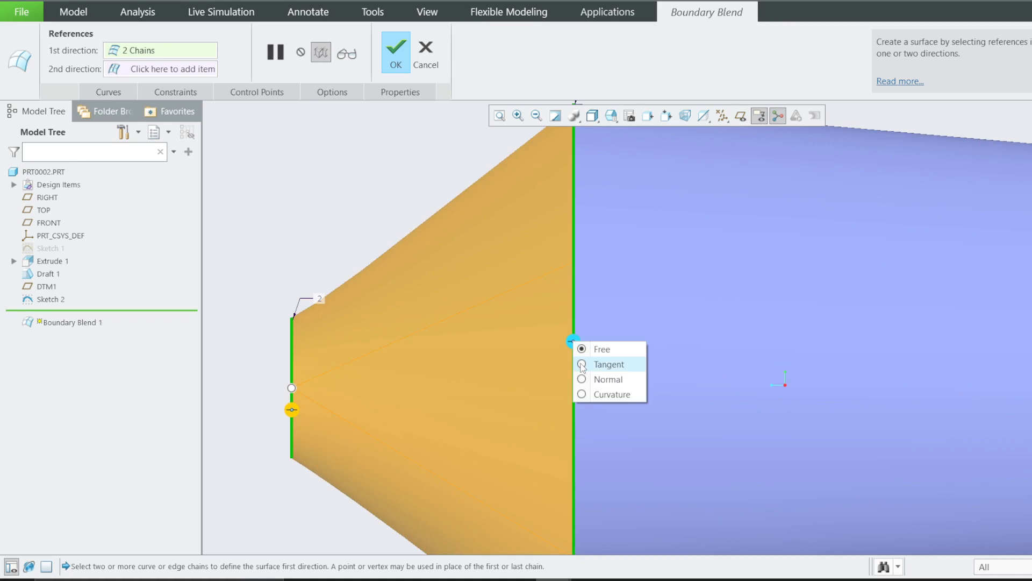
pyautogui.click(582, 364)
pyautogui.scroll(-3, 577, 371)
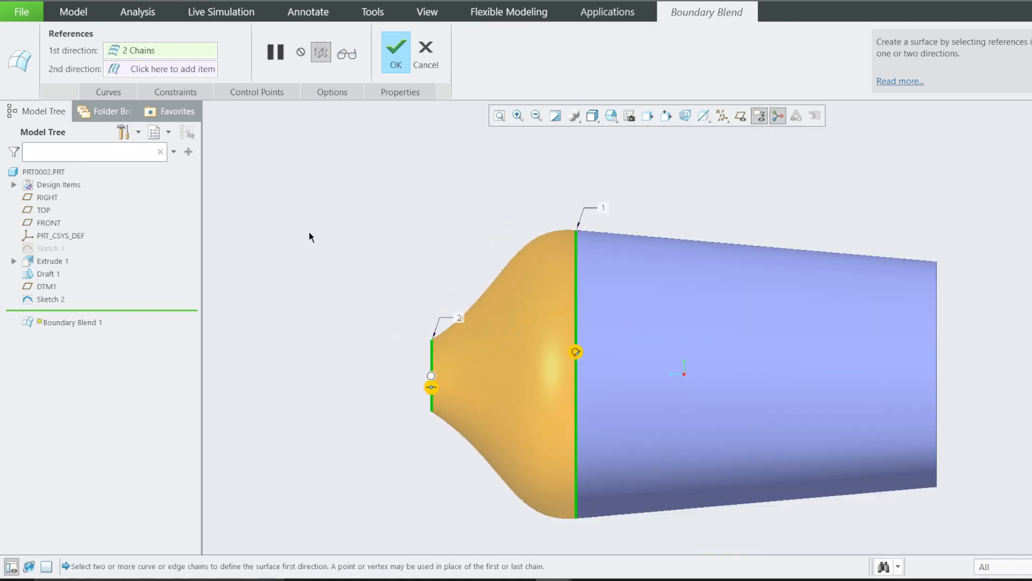
# Step: Set the boundary condition of the blend's last chain, at the circle, to Normal
pyautogui.click(256, 93)
pyautogui.click(177, 93)
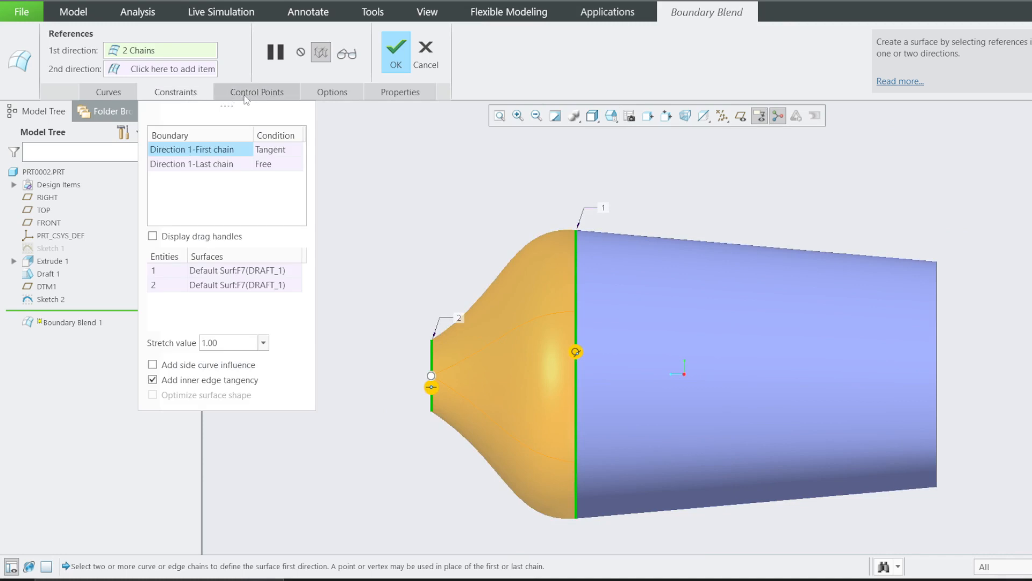
pyautogui.click(274, 164)
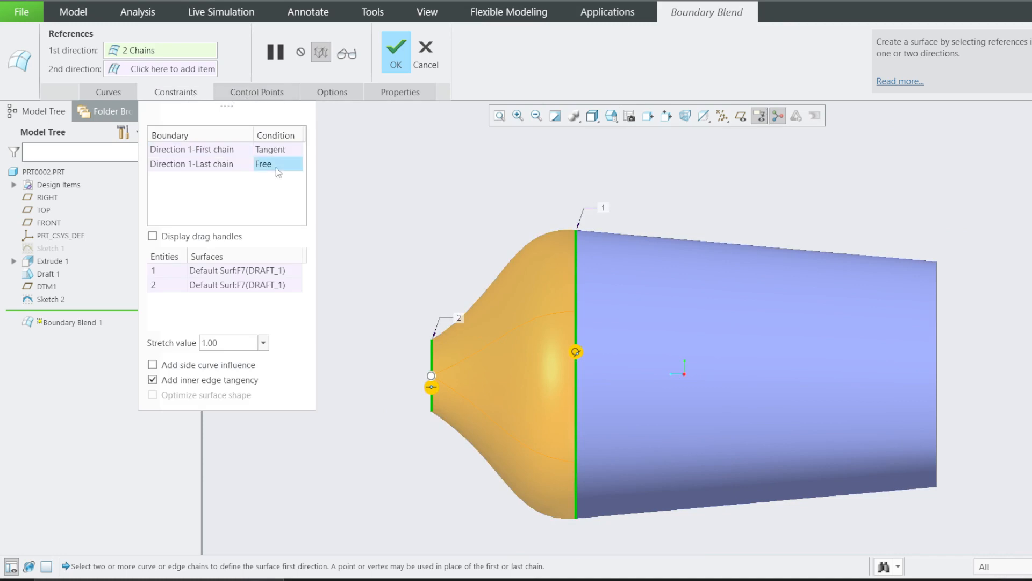
pyautogui.click(283, 151)
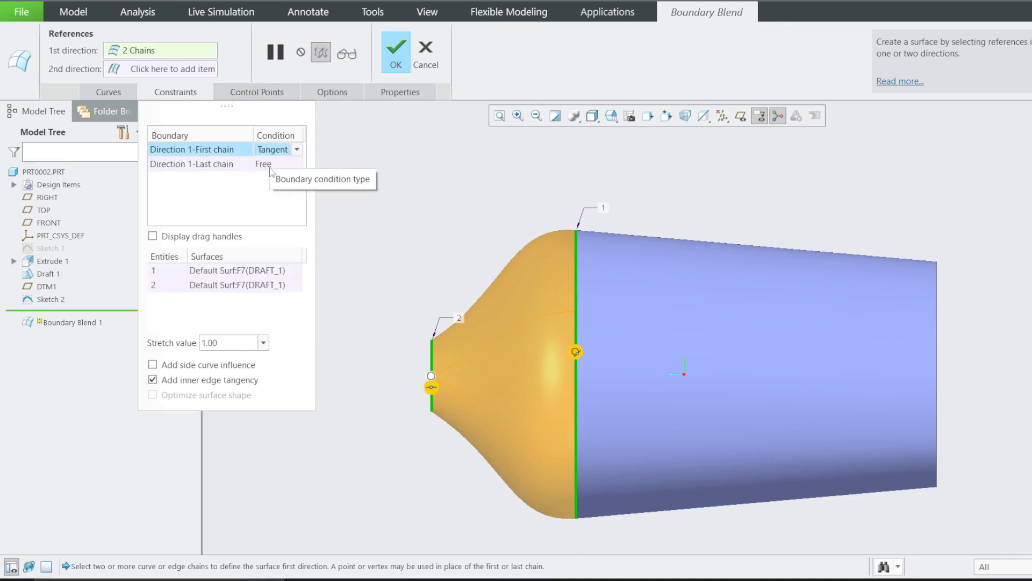
pyautogui.click(293, 164)
pyautogui.click(296, 165)
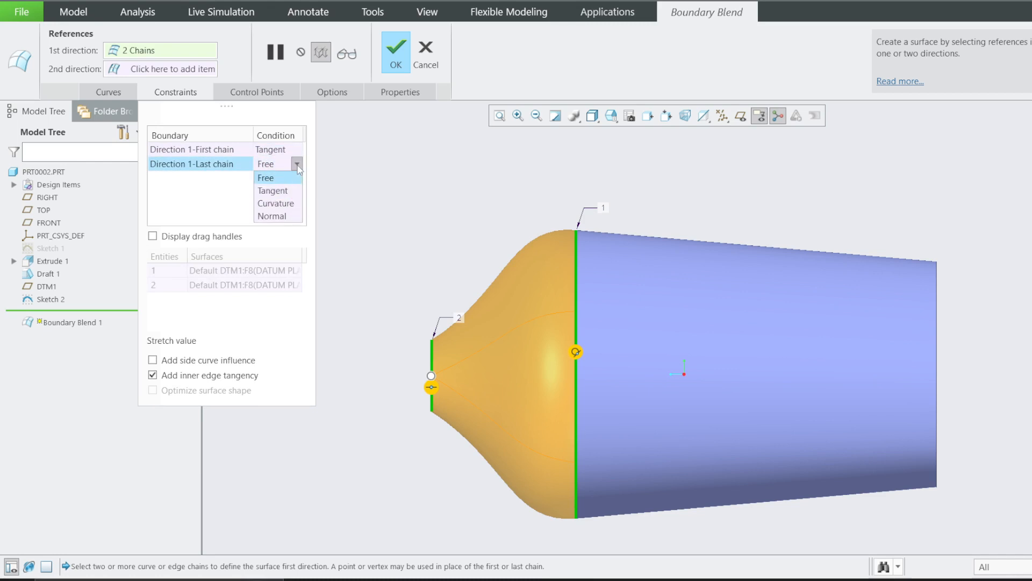
pyautogui.click(282, 217)
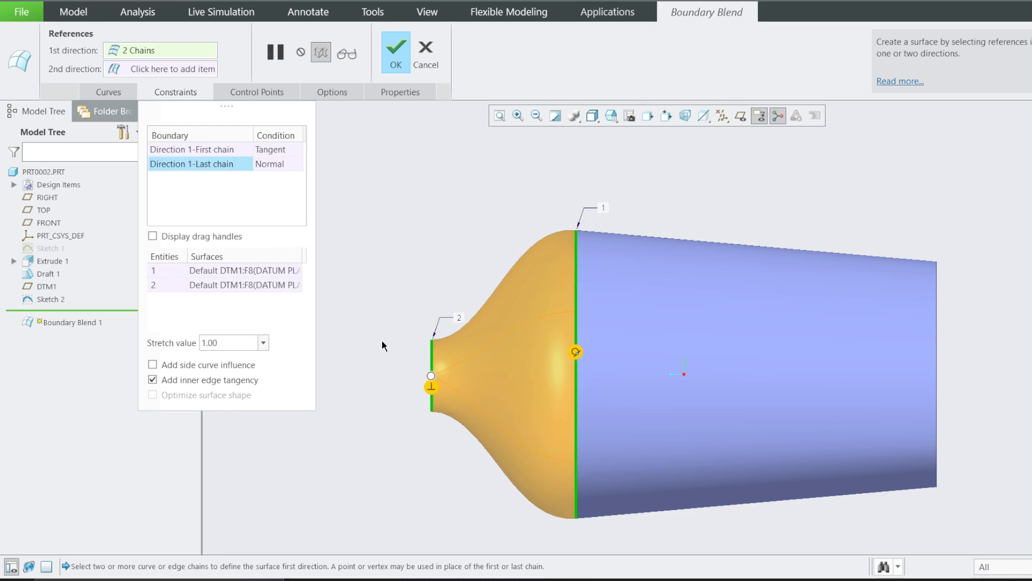
# Step: Display the blend's drag handles and reduce the stretch value at the circle to 0.20
pyautogui.scroll(-2, 446, 290)
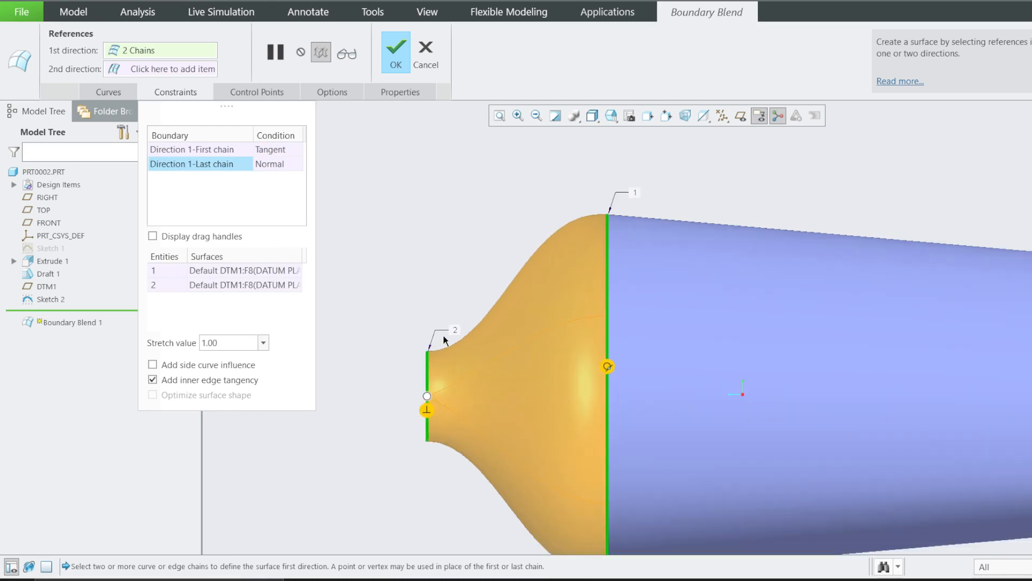
pyautogui.click(153, 236)
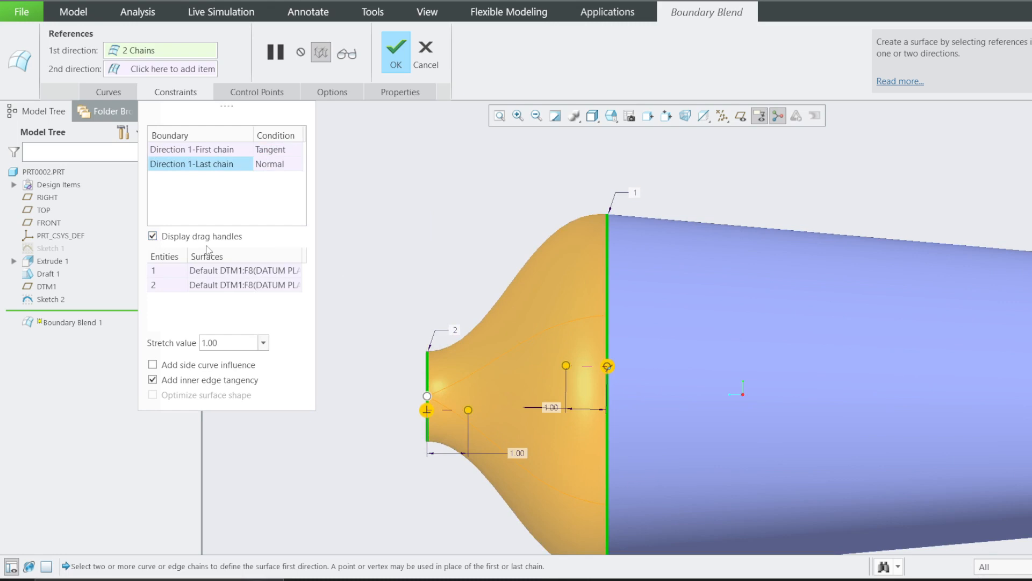
pyautogui.moveTo(468, 411); pyautogui.dragTo(418, 401)
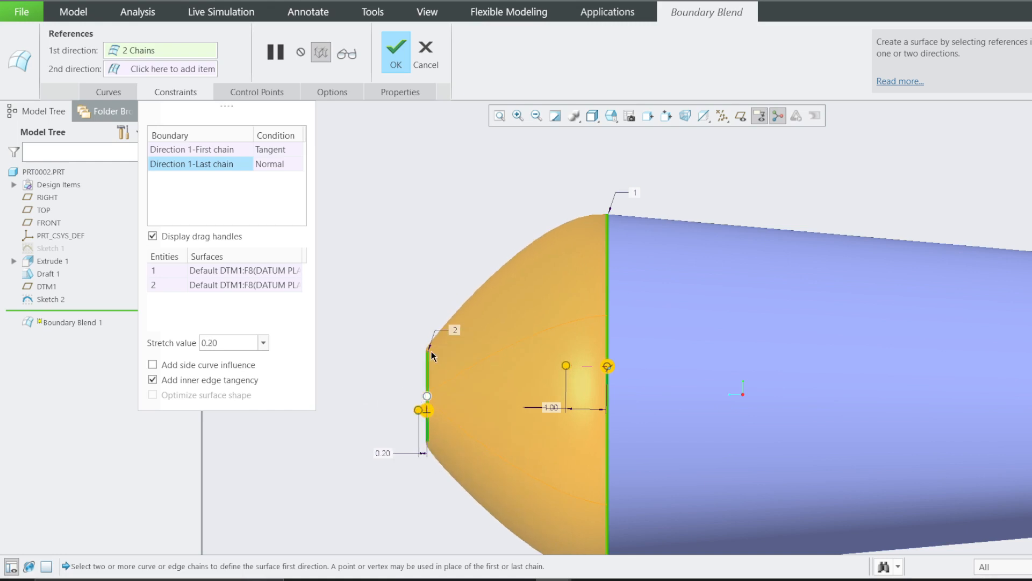
# Step: Change the boundary condition of the last chain, at the circle, to Tangent
pyautogui.click(283, 166)
pyautogui.click(284, 166)
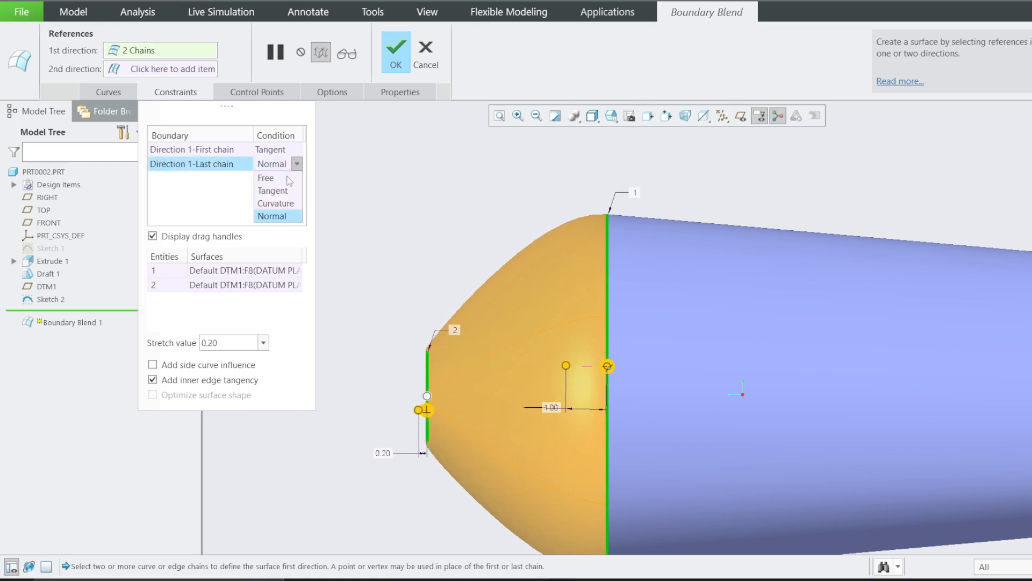
pyautogui.click(285, 189)
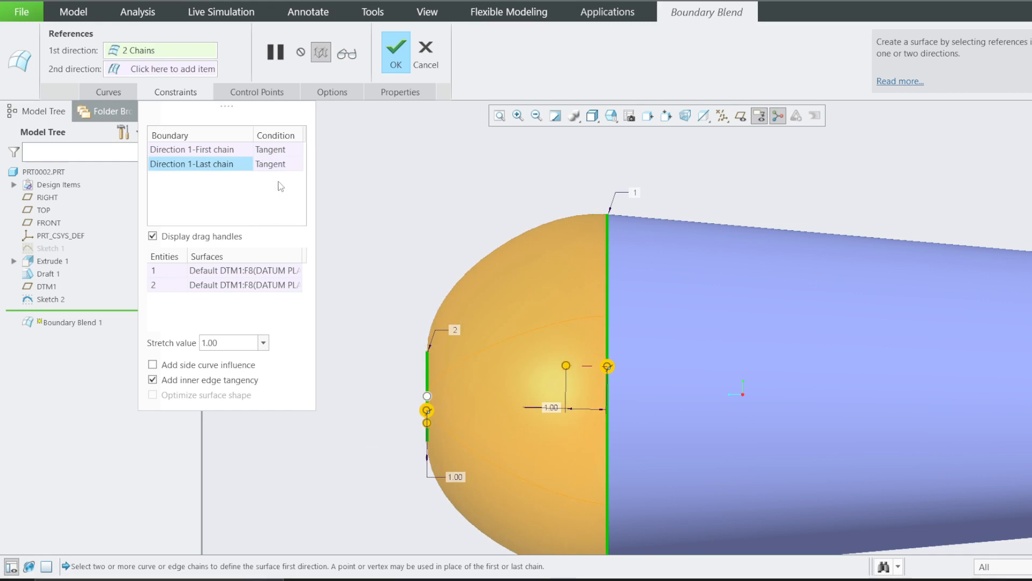
# Step: Try the Curvature condition on the last chain, then return it to Tangent
pyautogui.click(285, 164)
pyautogui.click(298, 166)
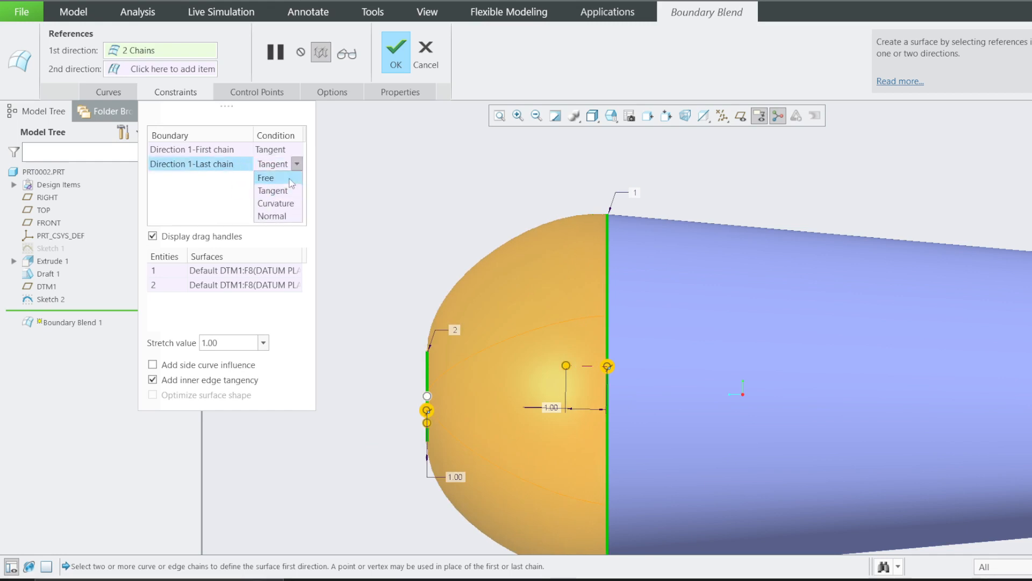
pyautogui.click(287, 205)
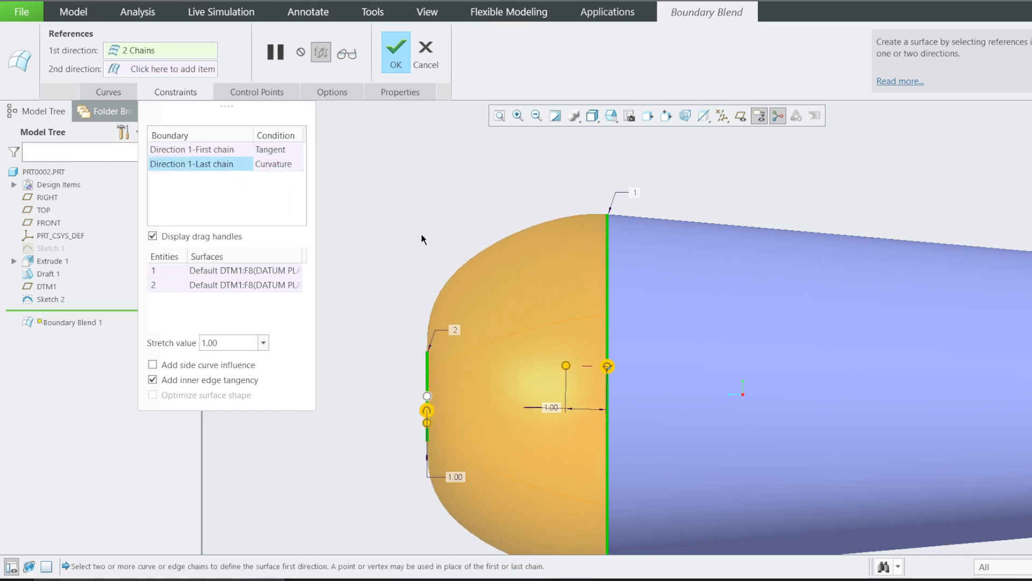
pyautogui.click(292, 168)
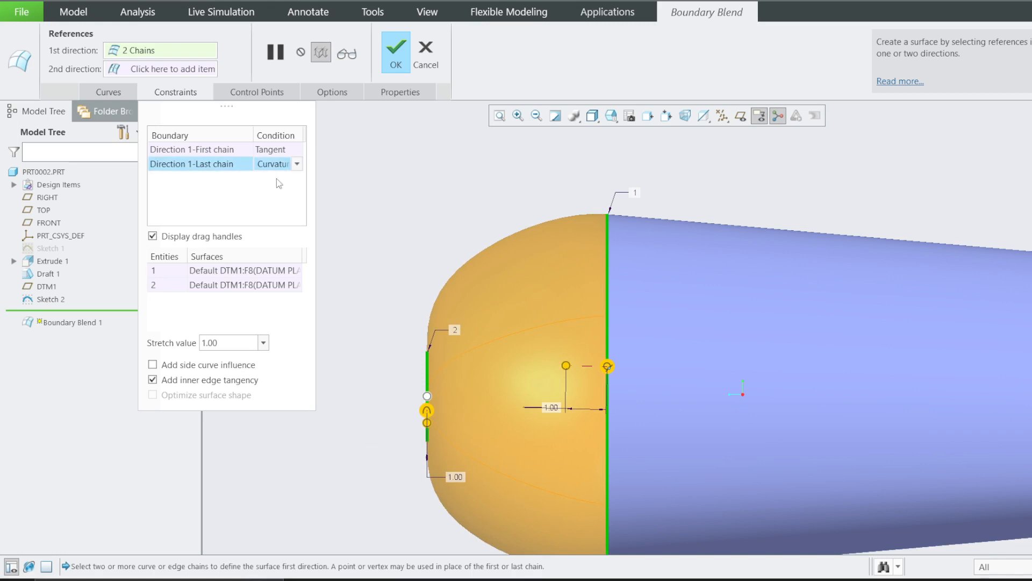
pyautogui.click(296, 165)
pyautogui.click(281, 192)
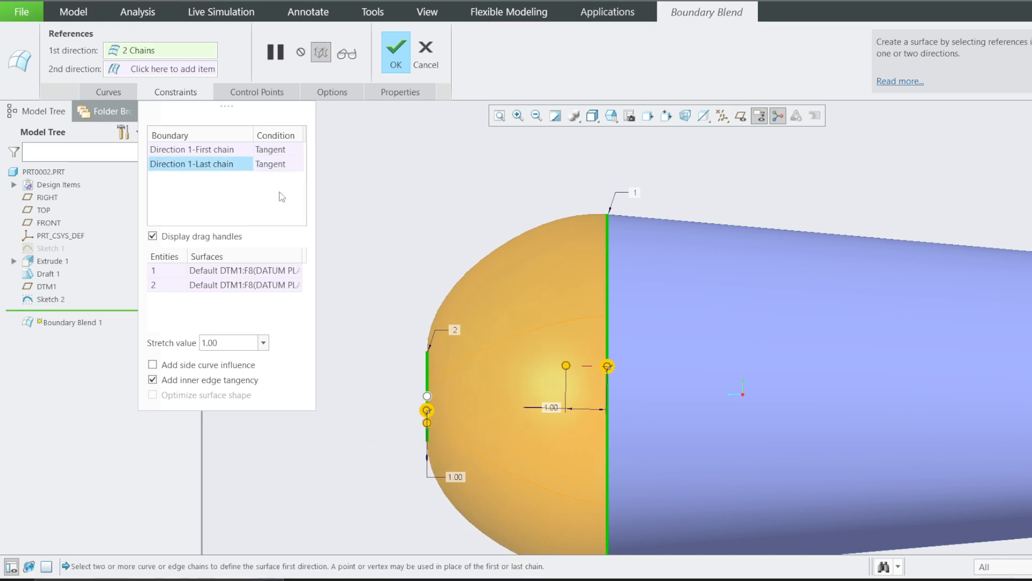
# Step: Try a stretch value of 0.01 at the circle, restore it to 1, and inspect the blend's edge up close
pyautogui.scroll(2, 420, 334)
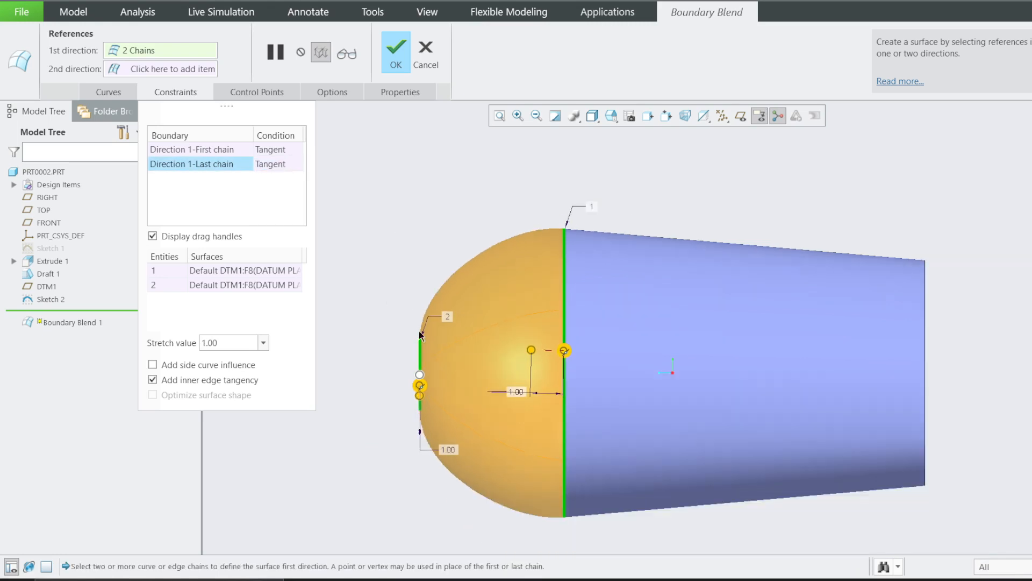
pyautogui.doubleClick(448, 450)
pyautogui.write('0.0')
pyautogui.press('Return')
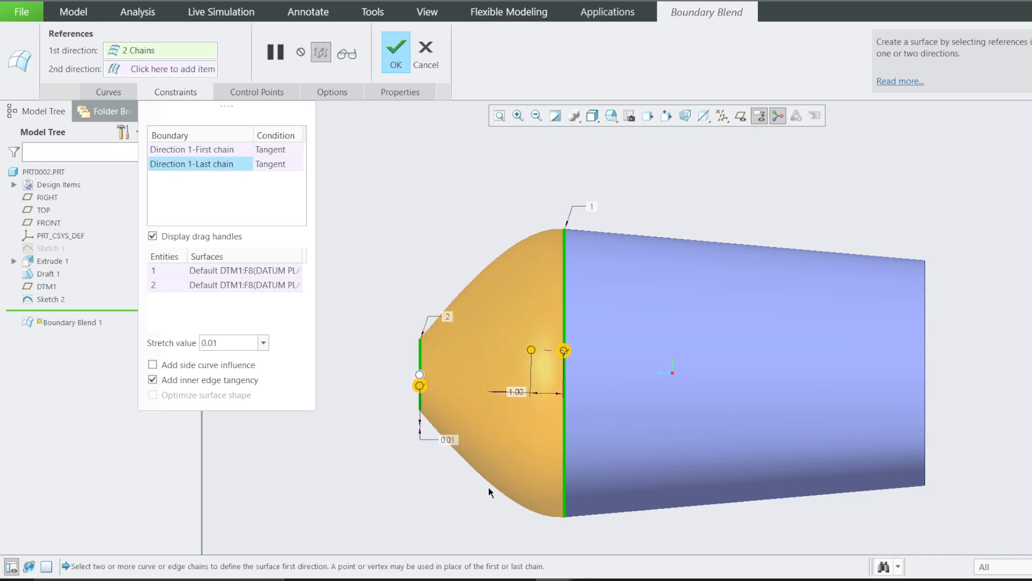
pyautogui.doubleClick(450, 444)
pyautogui.write('1')
pyautogui.press('Return')
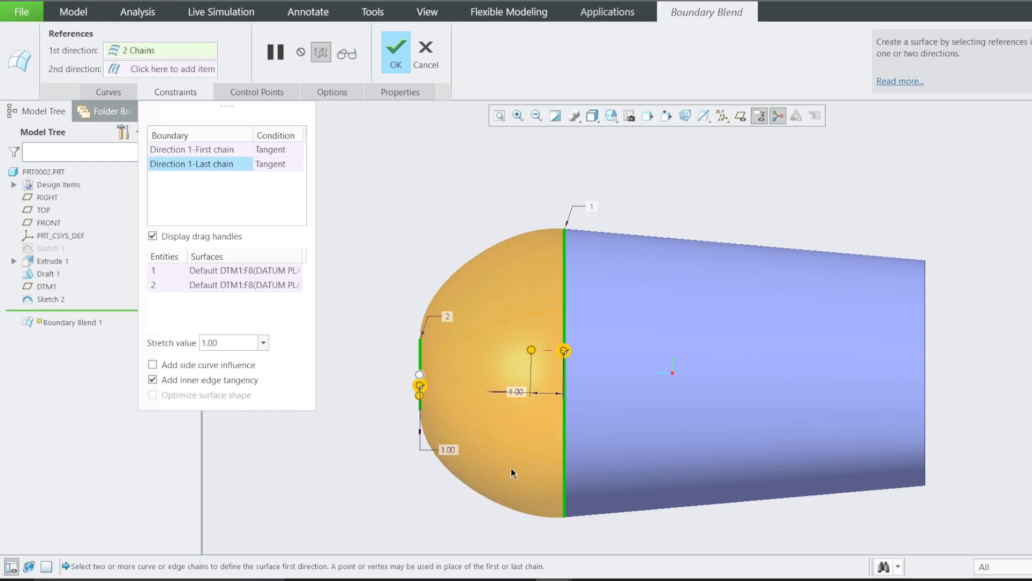
pyautogui.scroll(-10, 630, 442)
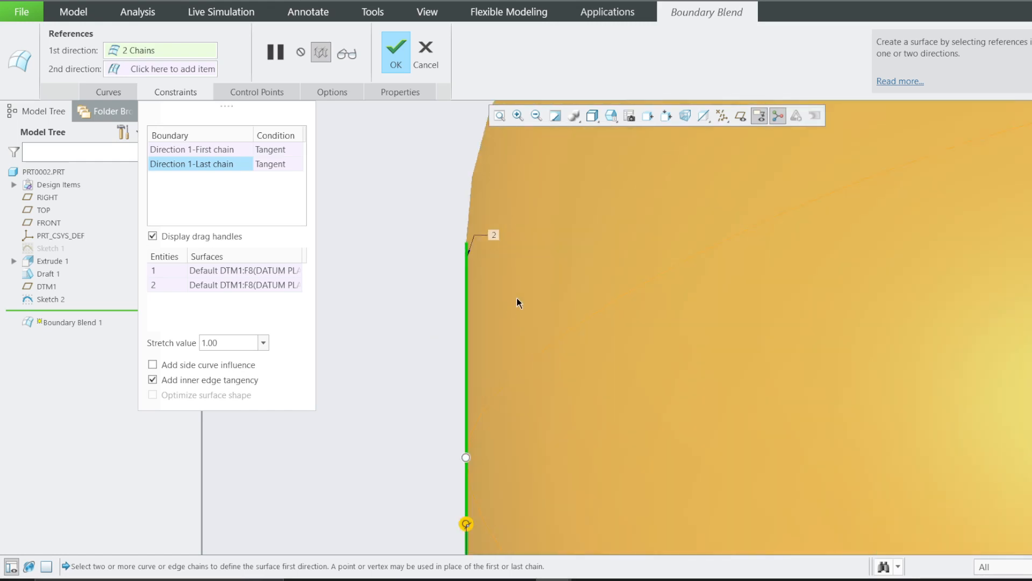
# Step: Inspect the blend's edge at the small circle up close, then view the tube and blend from the side
pyautogui.scroll(-5, 463, 238)
pyautogui.scroll(7, 484, 270)
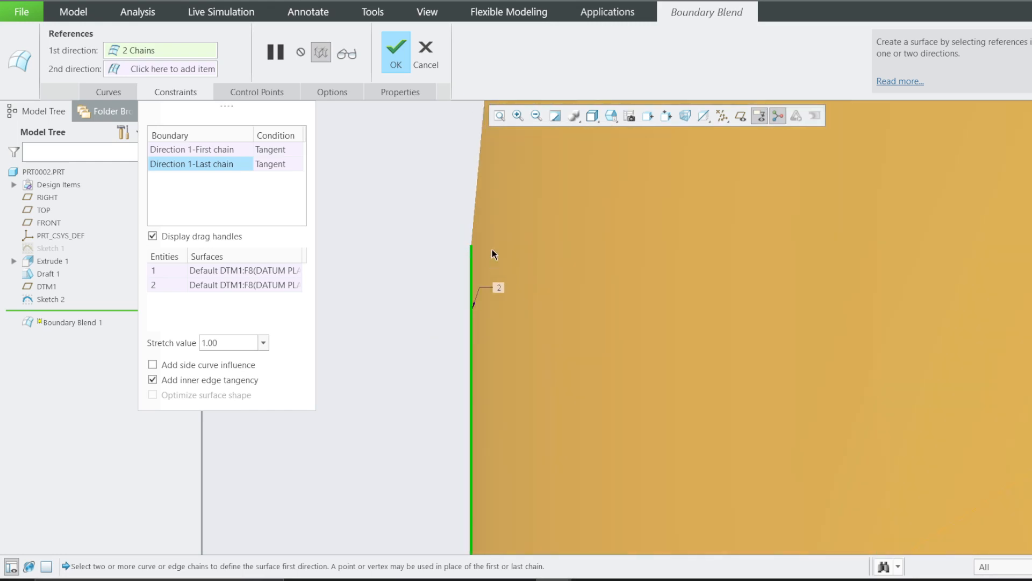
pyautogui.scroll(3, 470, 338)
pyautogui.moveTo(472, 348)
pyautogui.mouseDown(button='middle')
pyautogui.moveTo(518, 353)
pyautogui.moveTo(485, 341)
pyautogui.moveTo(461, 364)
pyautogui.mouseUp(button='middle')
pyautogui.click(612, 116)
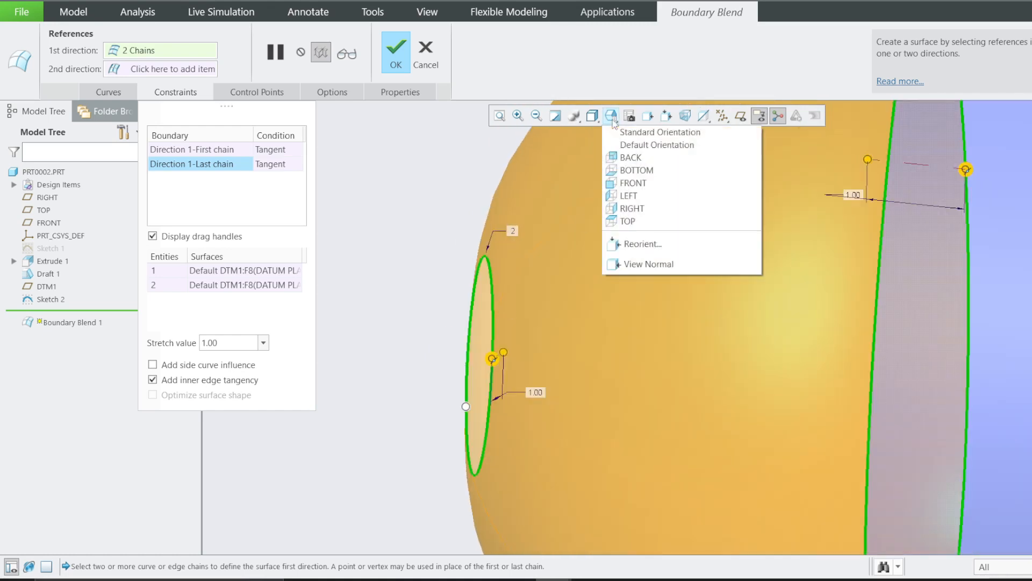
pyautogui.click(633, 204)
pyautogui.scroll(4, 598, 256)
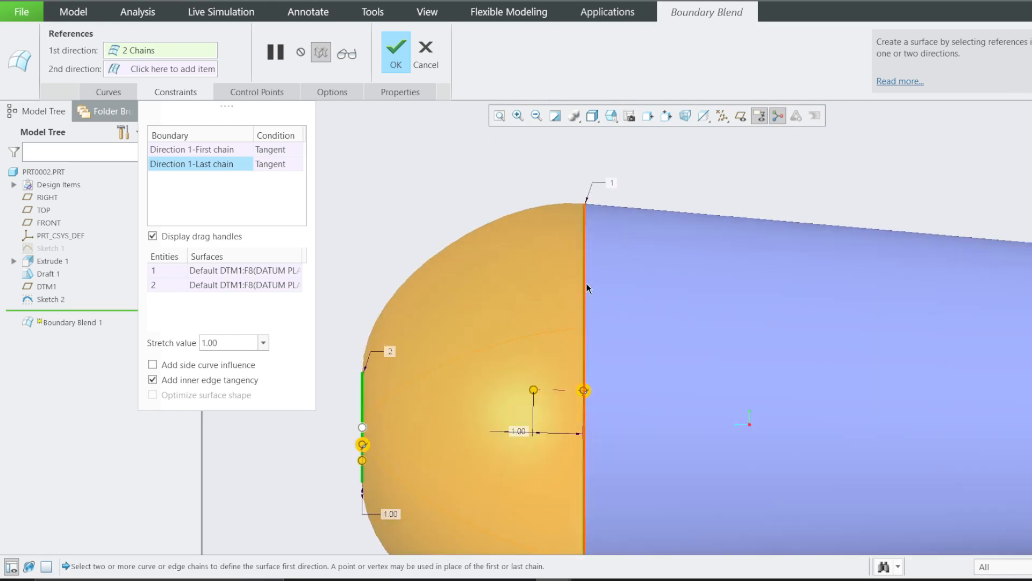
# Step: Set the boundary condition of the first chain, at the tube's wide end, to Curvature and complete the boundary blend
pyautogui.click(280, 150)
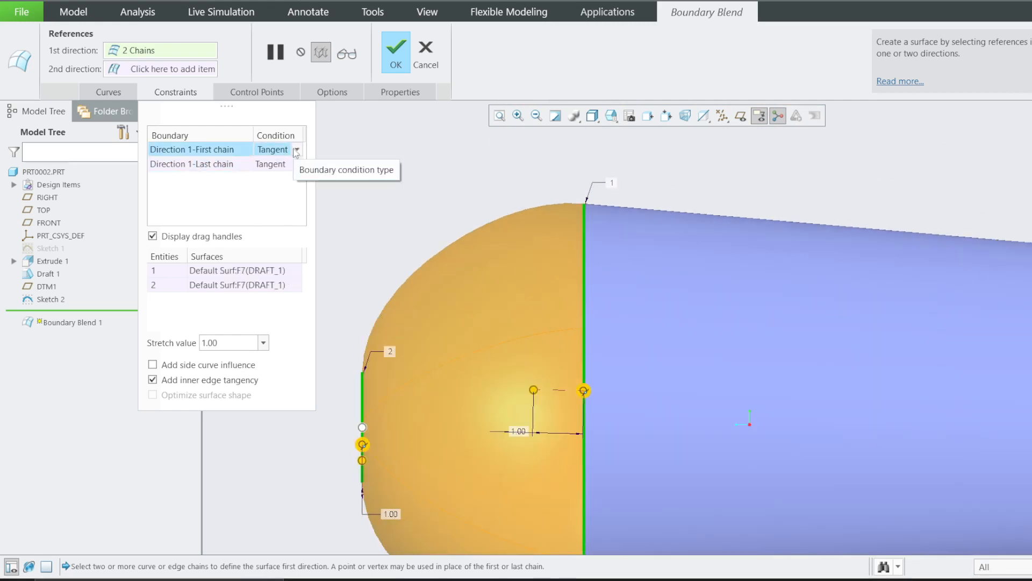
pyautogui.click(296, 150)
pyautogui.click(276, 189)
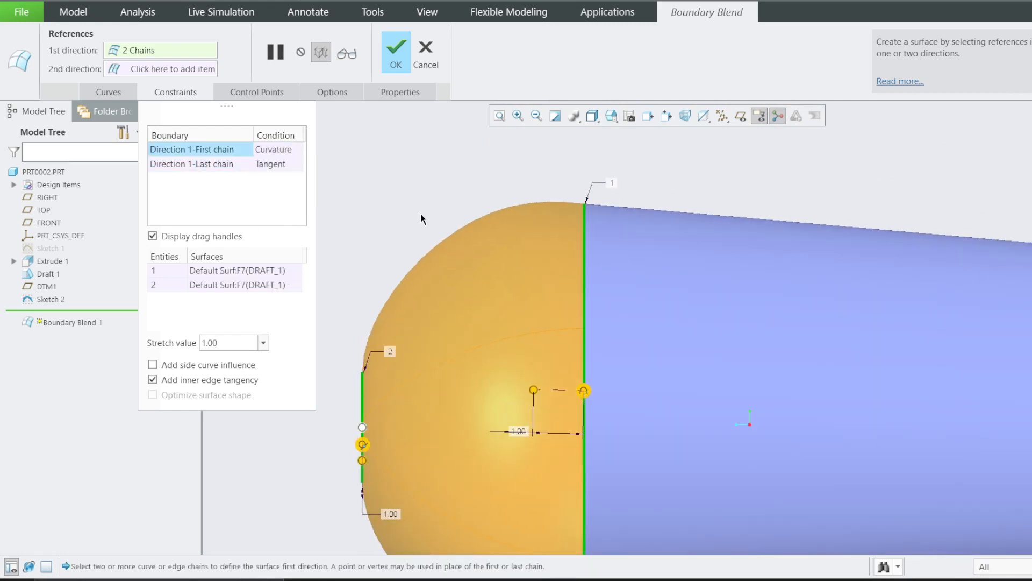
pyautogui.scroll(-3, 425, 217)
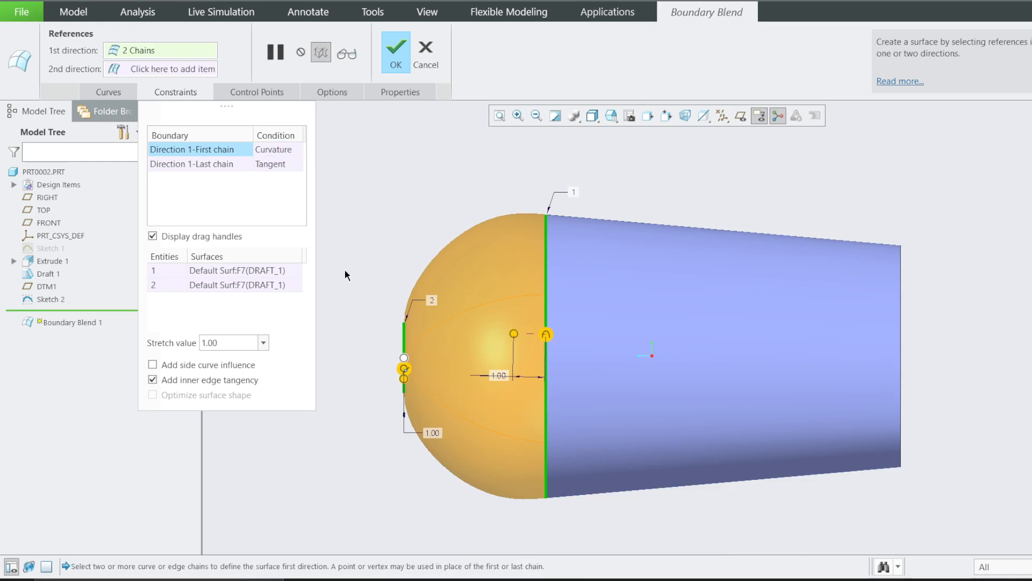
pyautogui.click(291, 151)
pyautogui.moveTo(514, 333); pyautogui.dragTo(514, 334)
pyautogui.click(396, 54)
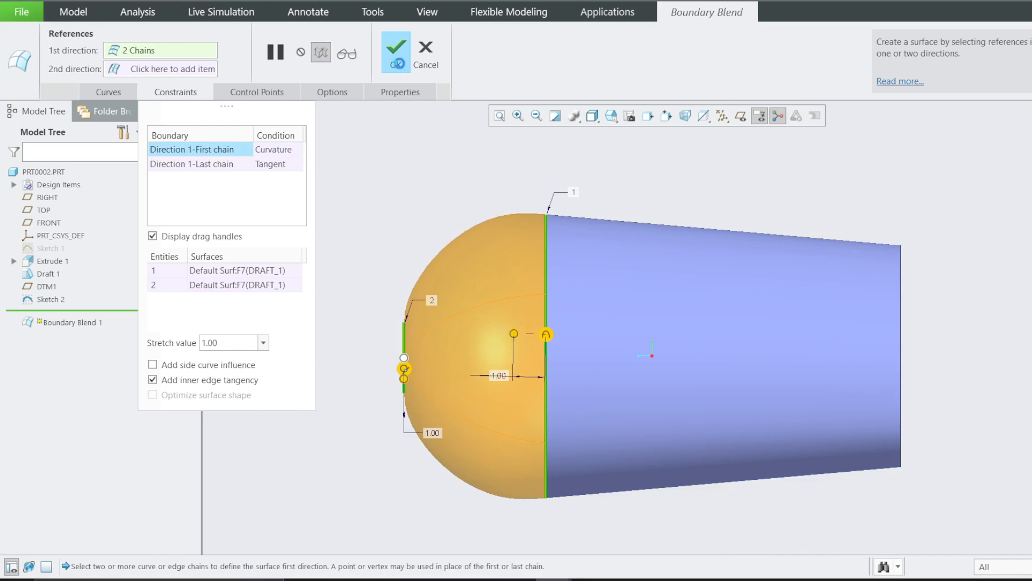
# Step: Create a Fill surface from Sketch 2 to close the circular opening at the blend's tip
pyautogui.moveTo(371, 249); pyautogui.dragTo(416, 245, button='middle')
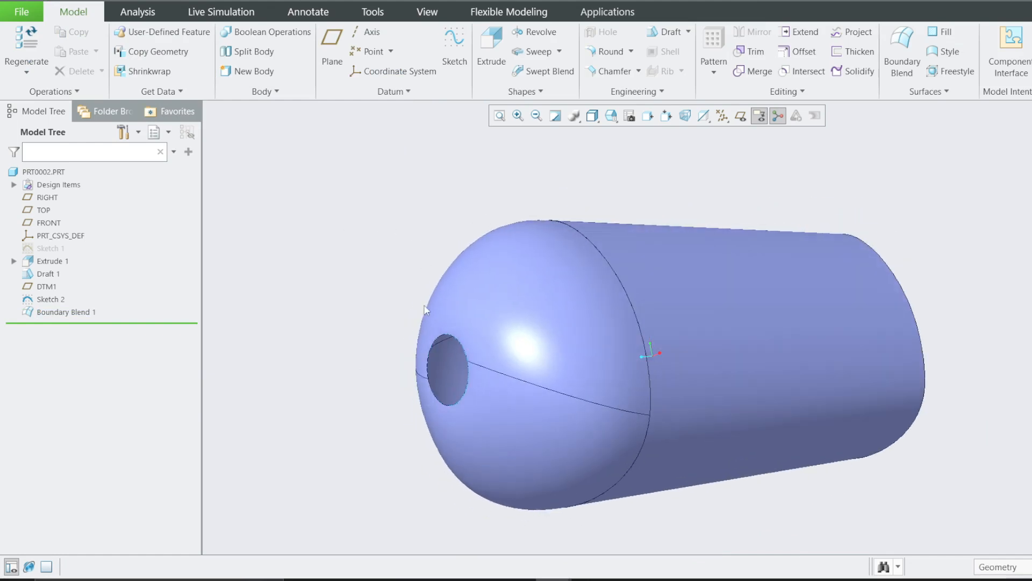
pyautogui.scroll(-5, 458, 376)
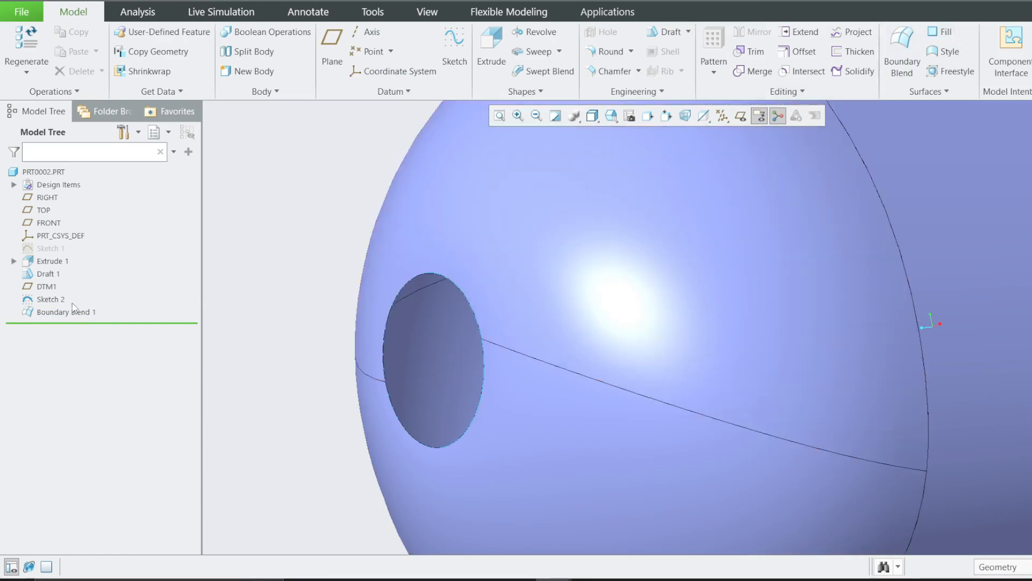
pyautogui.scroll(3, 411, 198)
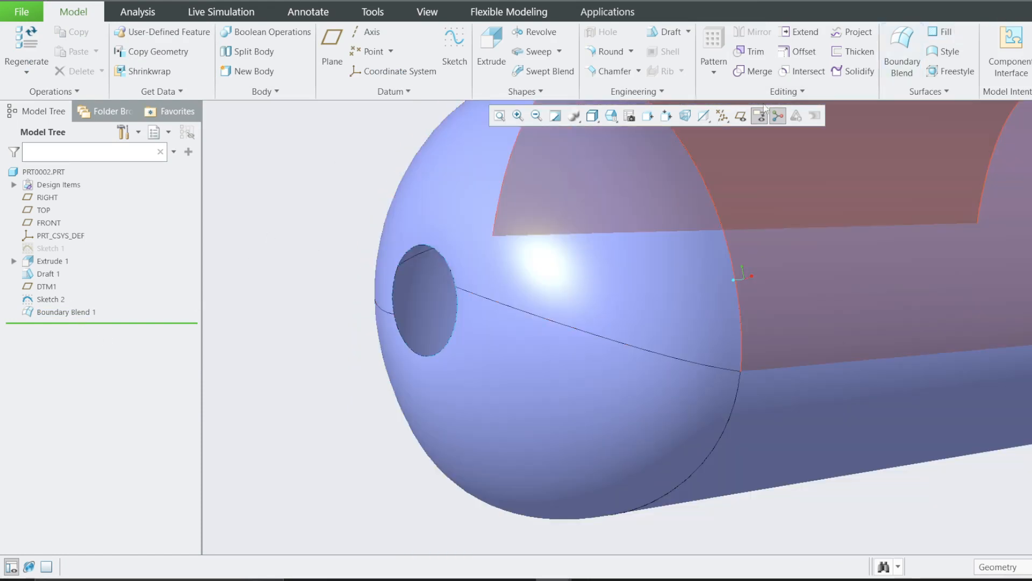
pyautogui.click(50, 299)
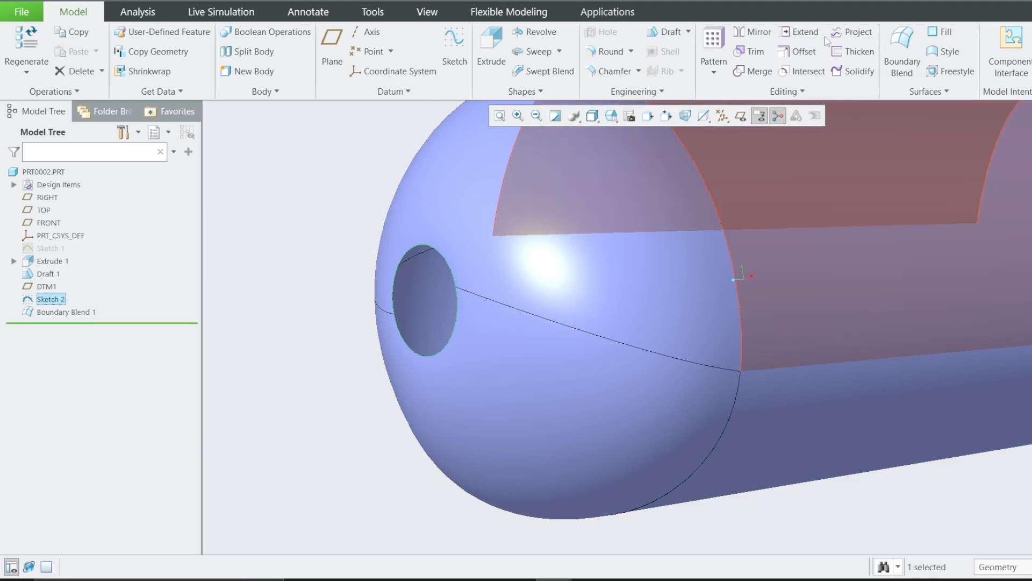
pyautogui.click(59, 303)
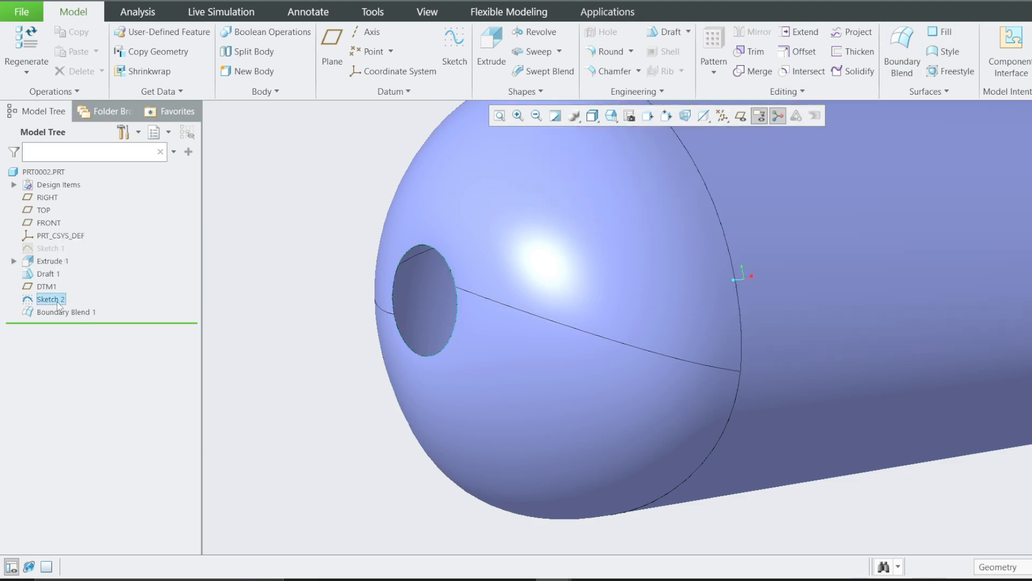
pyautogui.click(941, 32)
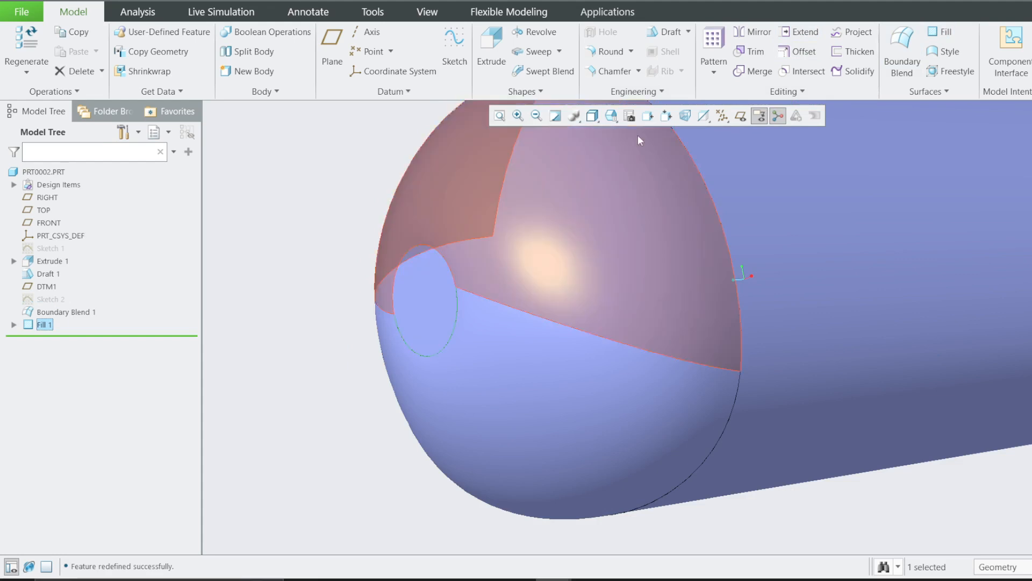
pyautogui.click(252, 269)
# Step: Switch to the finished hair-dryer part PRT0001, examine its body from the side and rear, and return to PRT0002
pyautogui.scroll(2, 326, 291)
pyautogui.moveTo(375, 301); pyautogui.dragTo(335, 296, button='middle')
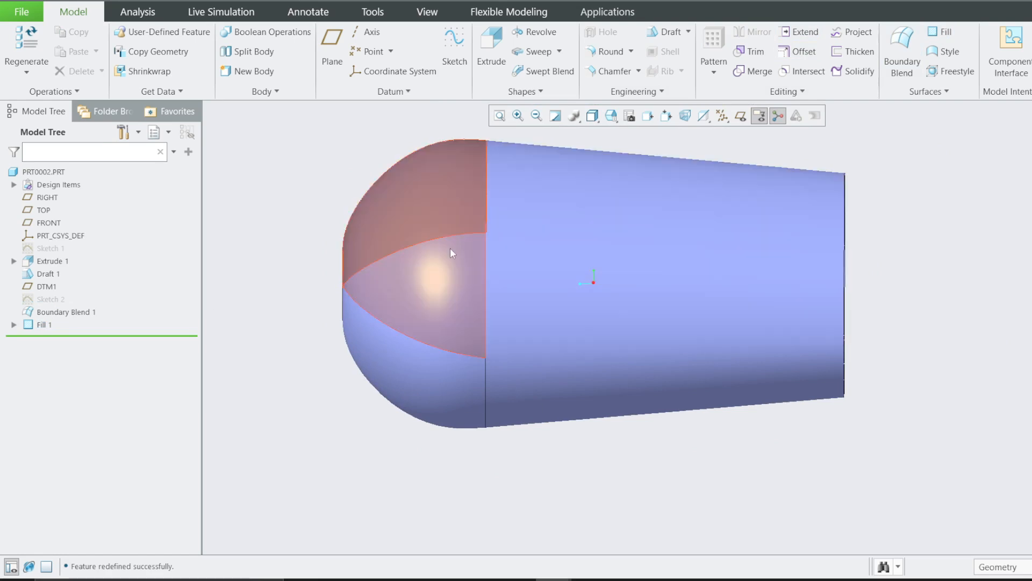
pyautogui.click(221, 0)
pyautogui.click(251, 9)
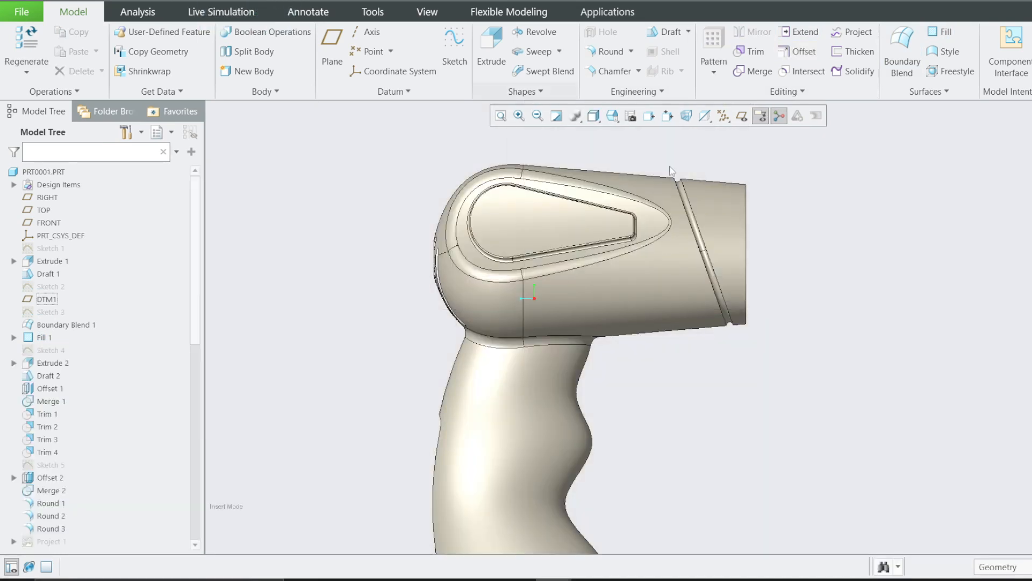
pyautogui.scroll(2, 682, 214)
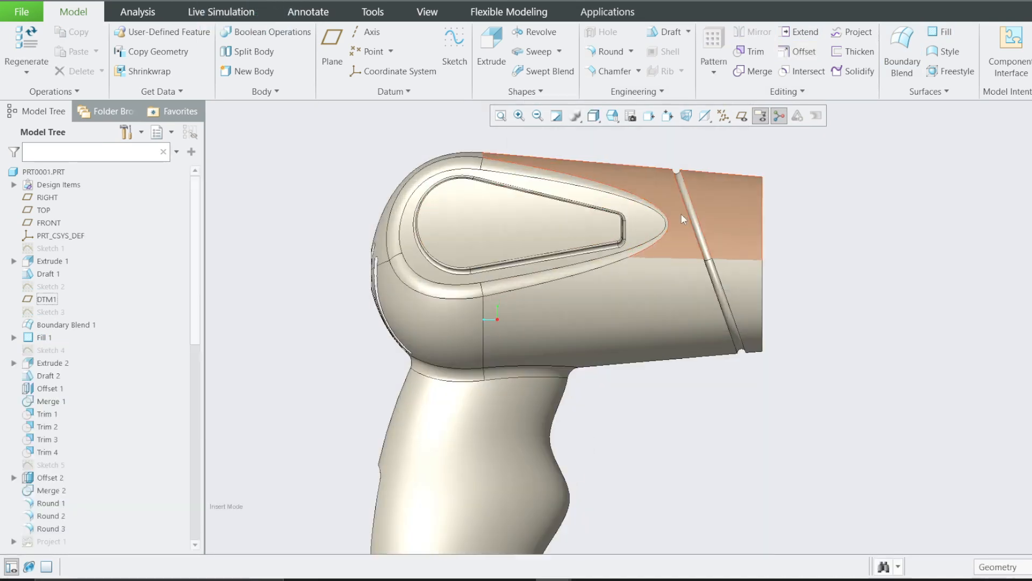
pyautogui.moveTo(555, 223); pyautogui.dragTo(457, 170, button='middle')
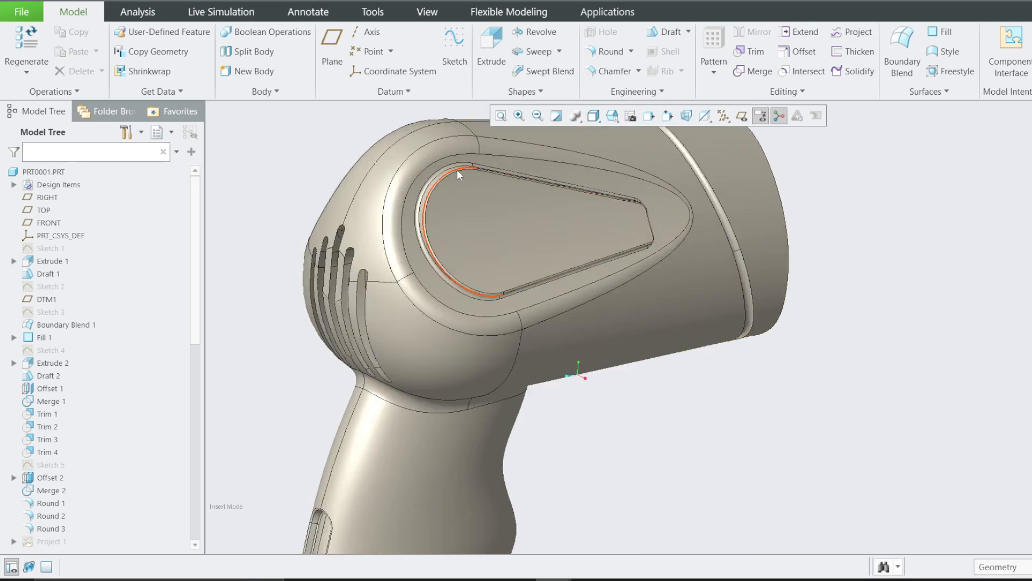
pyautogui.click(612, 115)
pyautogui.click(634, 207)
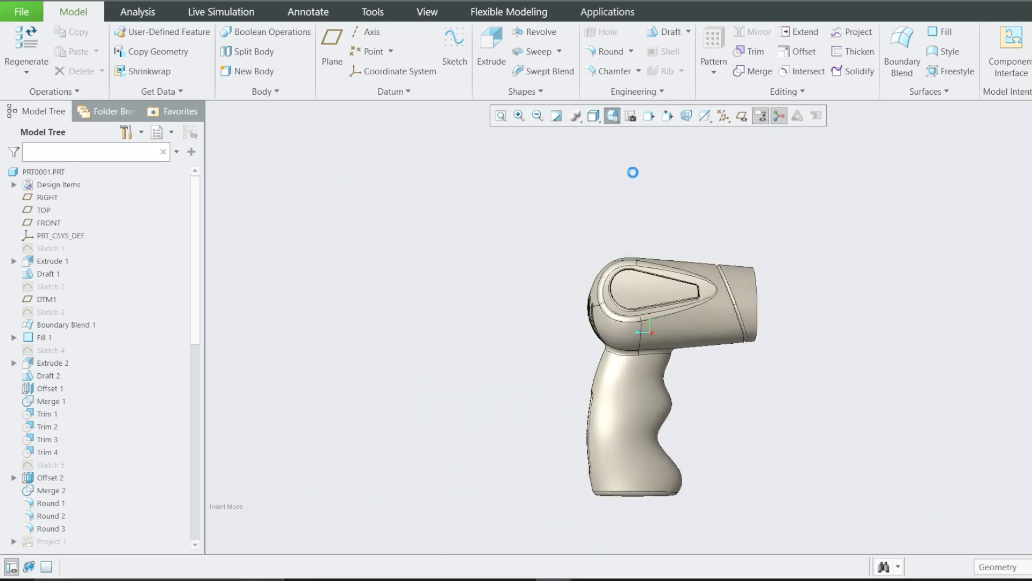
pyautogui.click(613, 116)
pyautogui.click(635, 184)
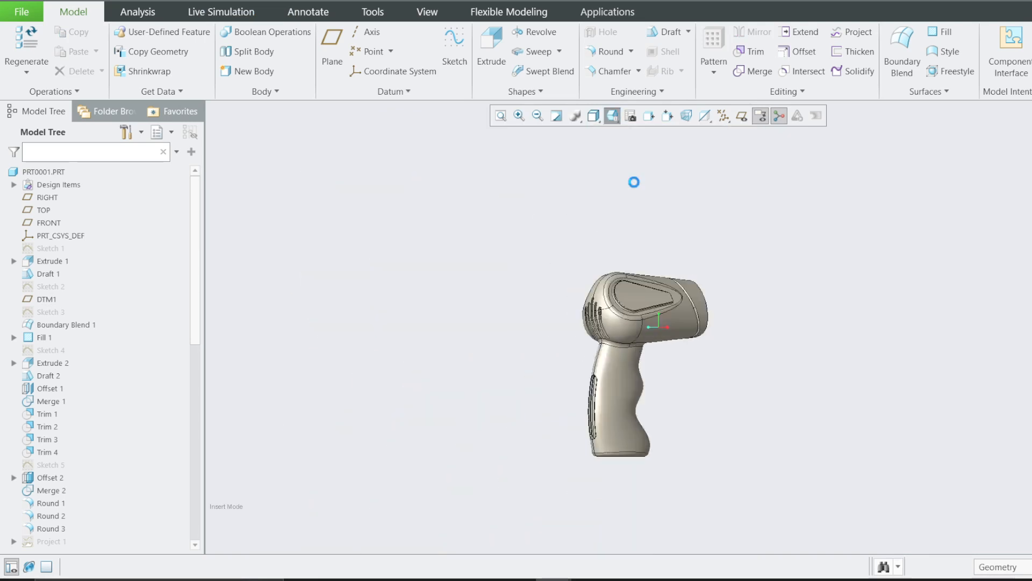
pyautogui.scroll(-5, 611, 301)
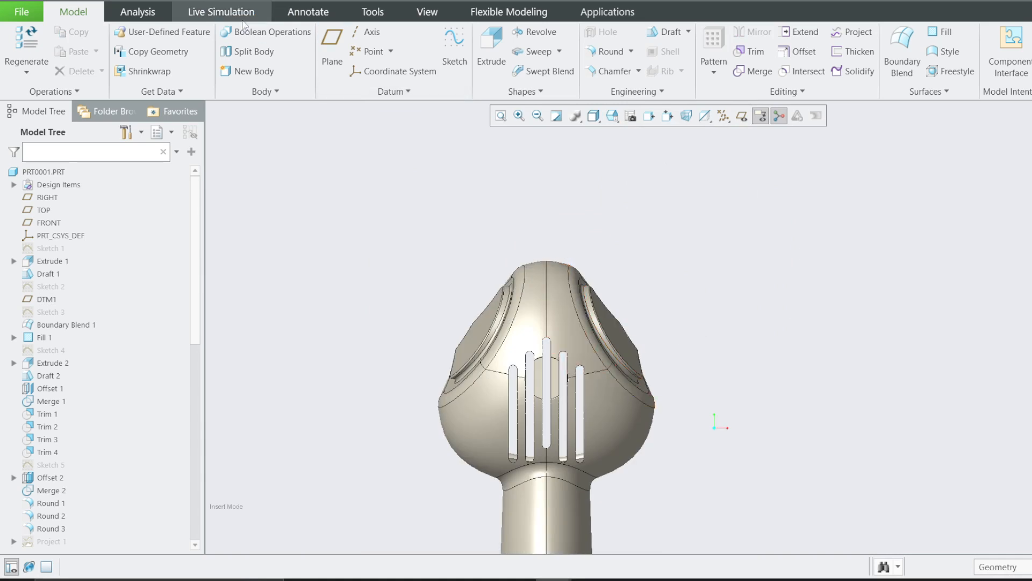
pyautogui.click(211, 1)
pyautogui.click(247, 23)
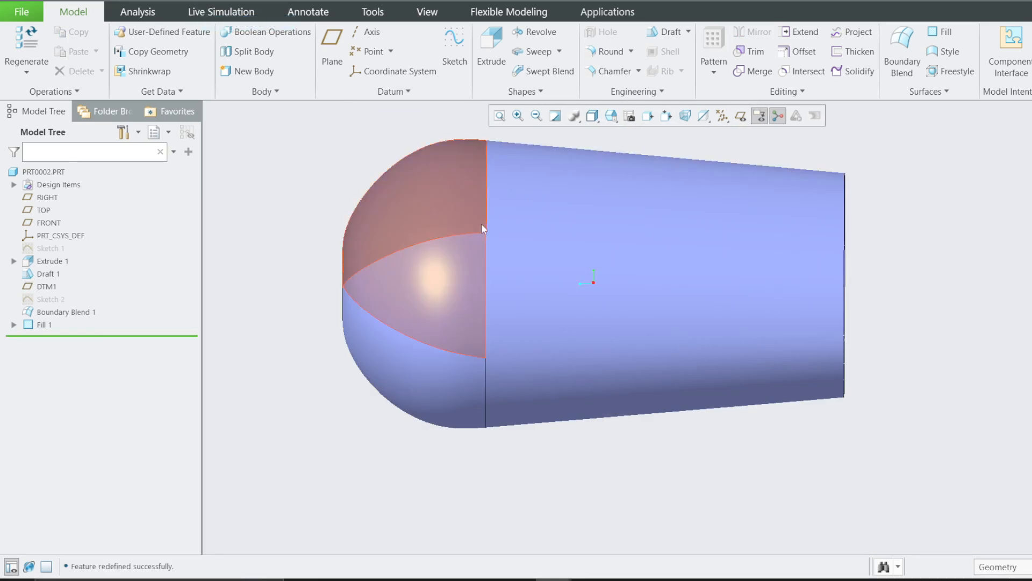
pyautogui.moveTo(485, 244); pyautogui.dragTo(577, 328, button='middle')
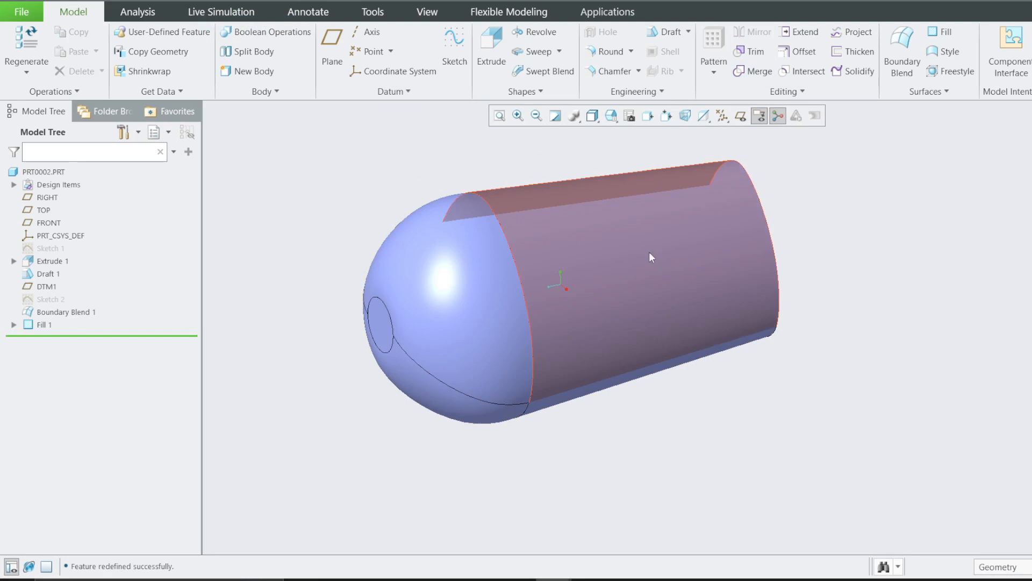
pyautogui.moveTo(693, 326); pyautogui.dragTo(738, 331, button='middle')
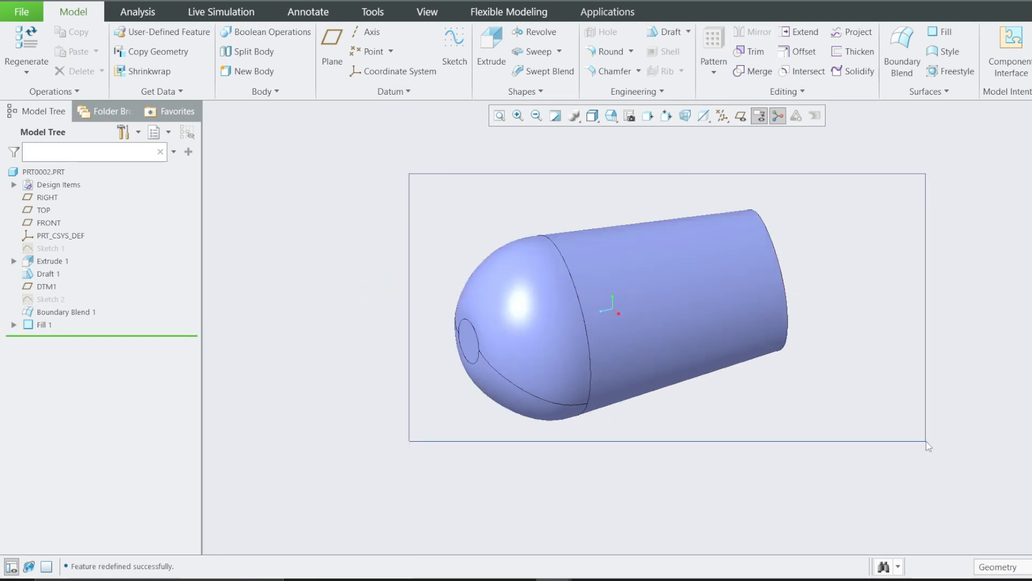
pyautogui.hotkey('ctrl', 'a')
pyautogui.click(760, 77)
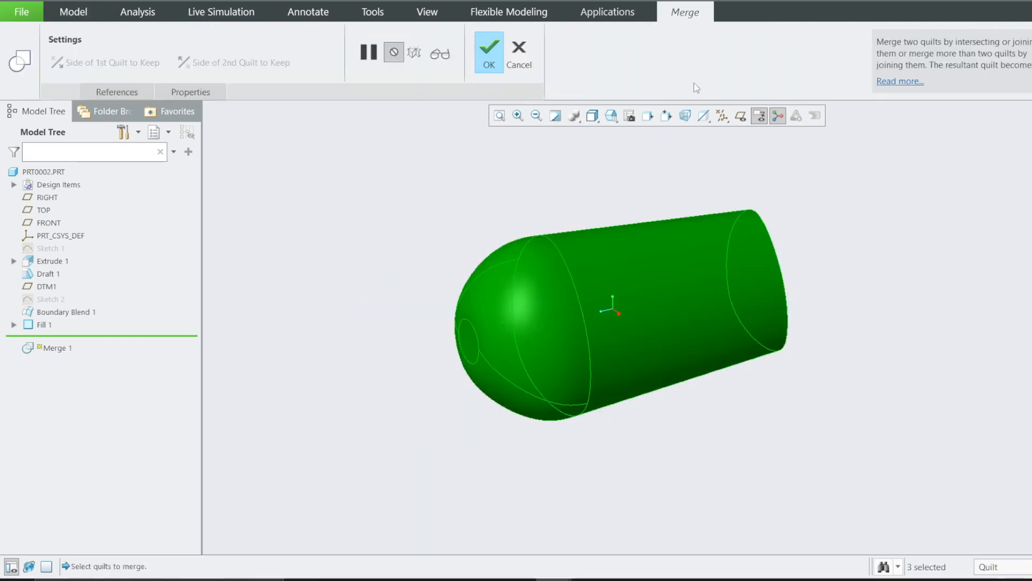
pyautogui.click(517, 53)
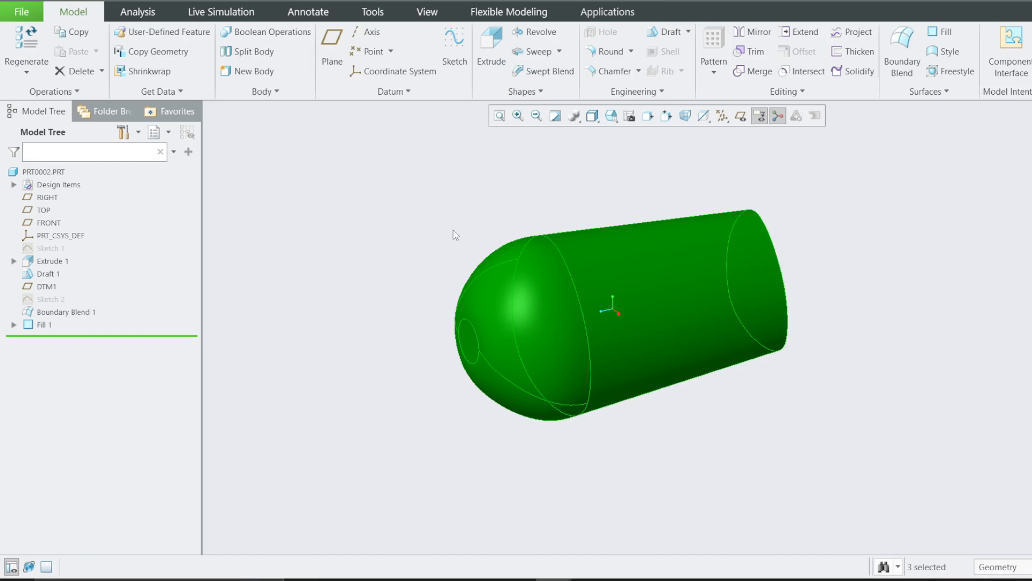
# Step: Restrict selection to quilts and merge the drafted tube quilt with the boundary blend quilt
pyautogui.click(1000, 567)
pyautogui.click(992, 490)
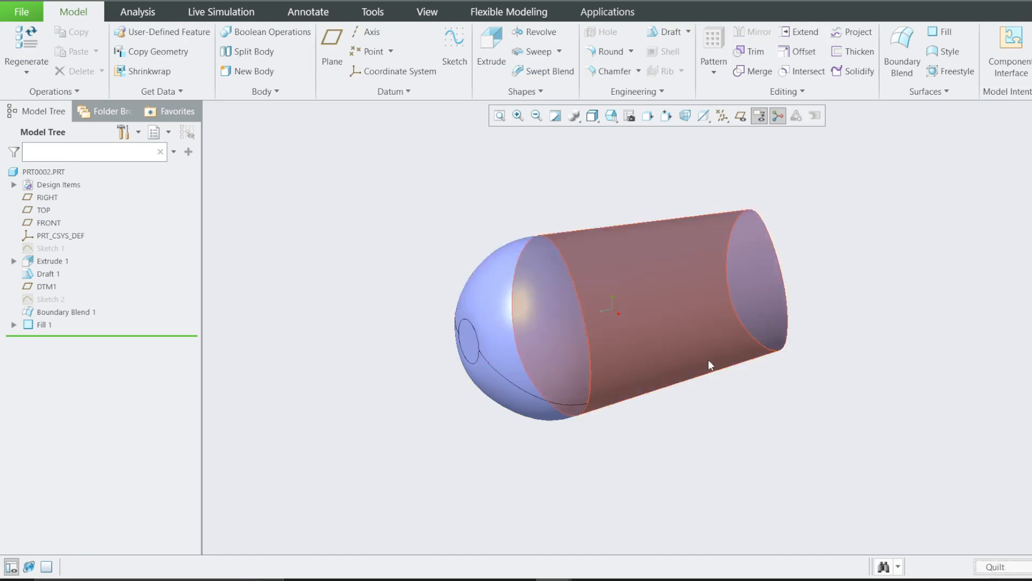
pyautogui.click(684, 349)
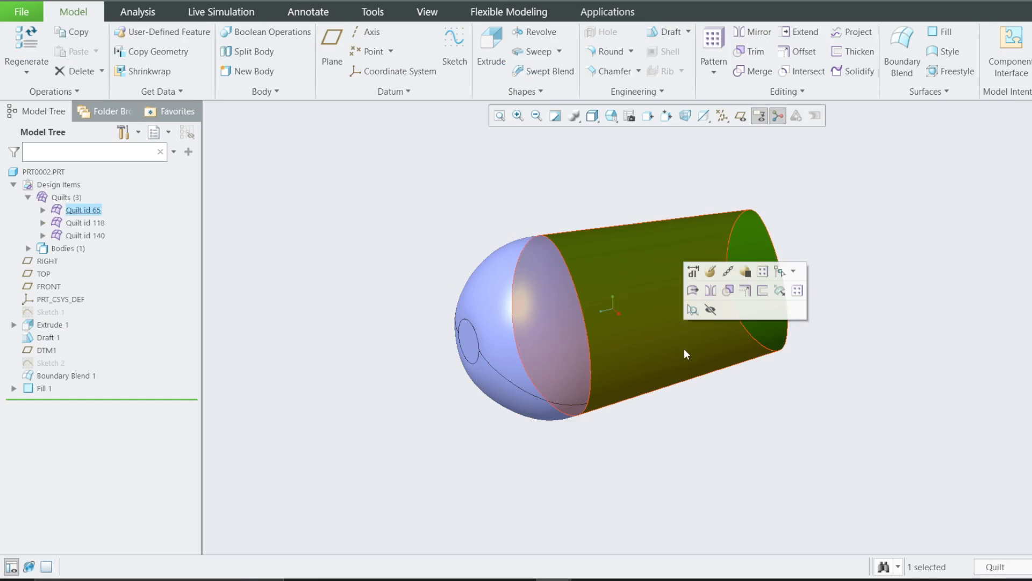
pyautogui.keyDown('ctrl'); pyautogui.click(546, 257); pyautogui.keyUp('ctrl')
pyautogui.click(756, 66)
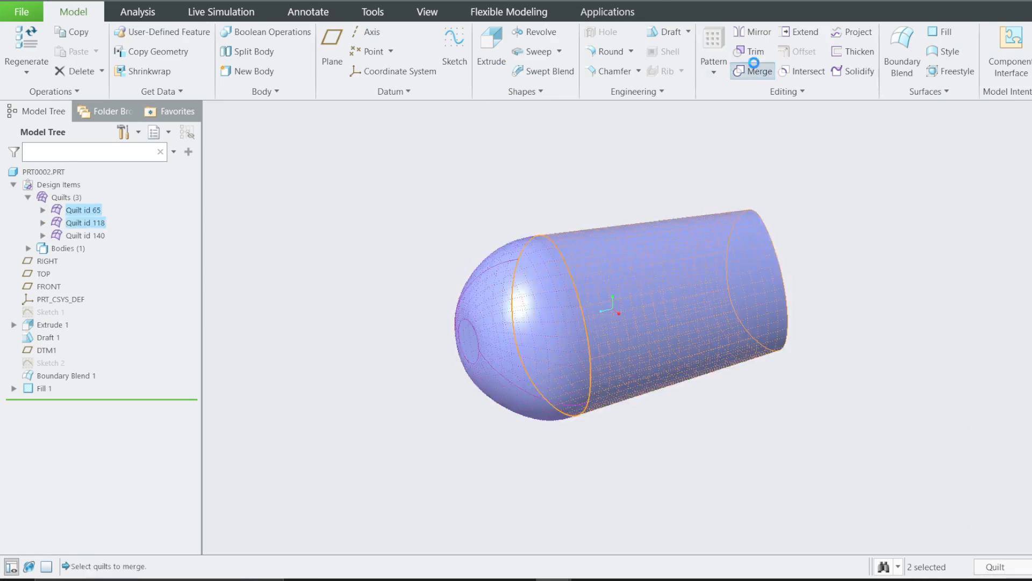
pyautogui.click(490, 69)
# Step: Merge the circular fill quilt at the tip with the joined tube-and-blend quilt
pyautogui.scroll(-4, 498, 331)
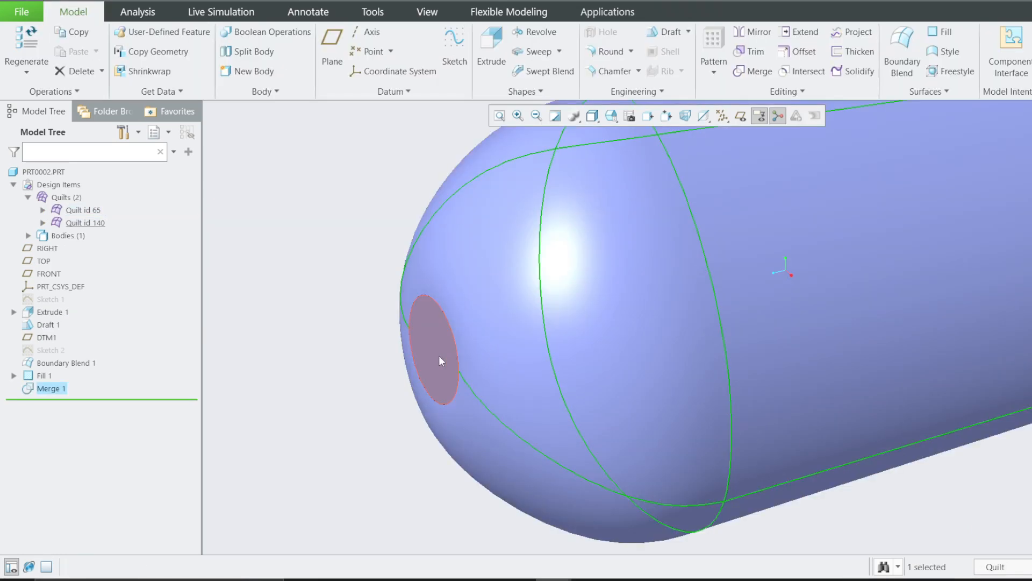
pyautogui.click(439, 356)
pyautogui.keyDown('ctrl'); pyautogui.click(501, 241); pyautogui.keyUp('ctrl')
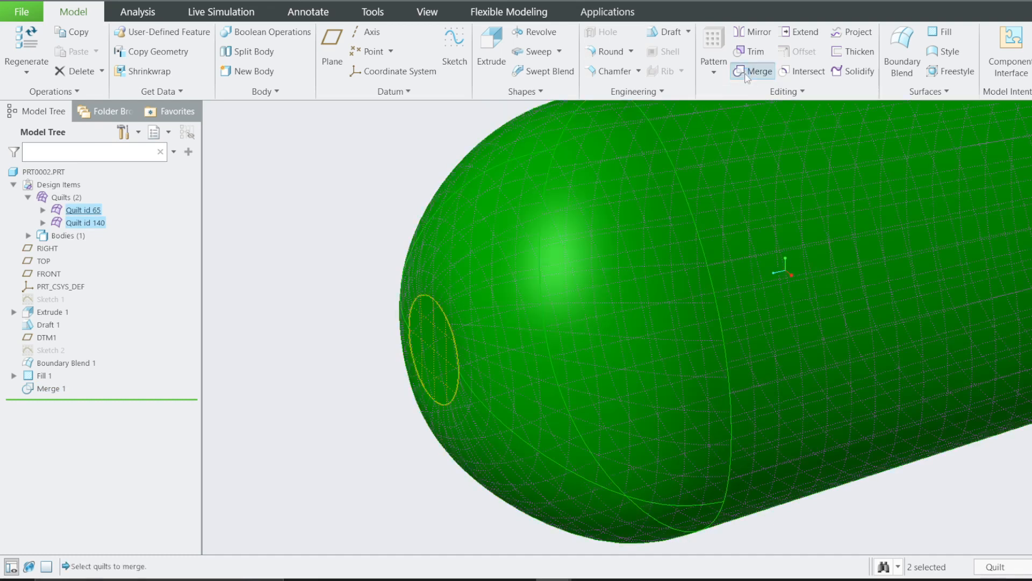
pyautogui.click(755, 71)
pyautogui.click(490, 69)
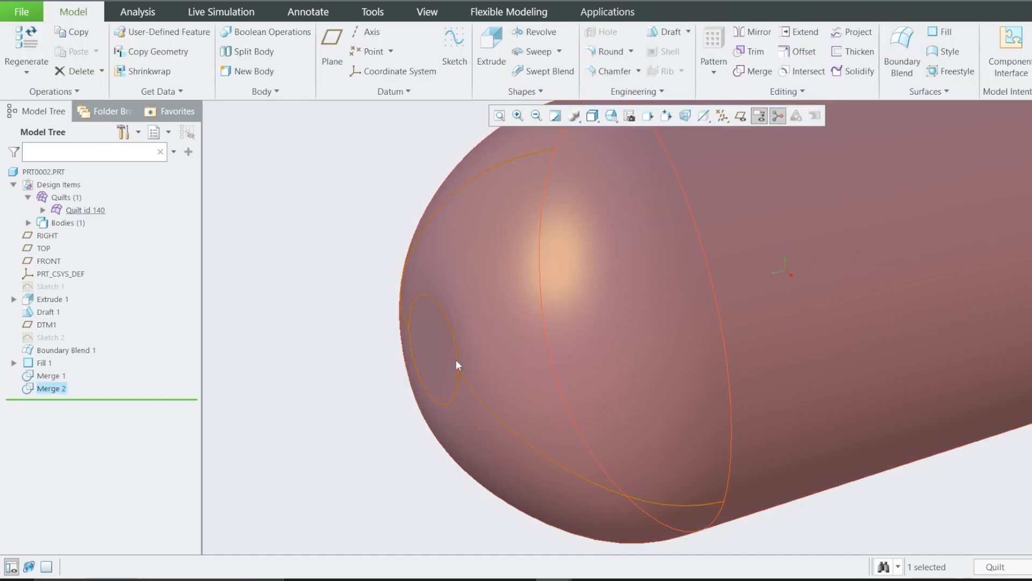
# Step: Check the first merge feature and the combined quilt by highlighting them on the model
pyautogui.scroll(5, 457, 363)
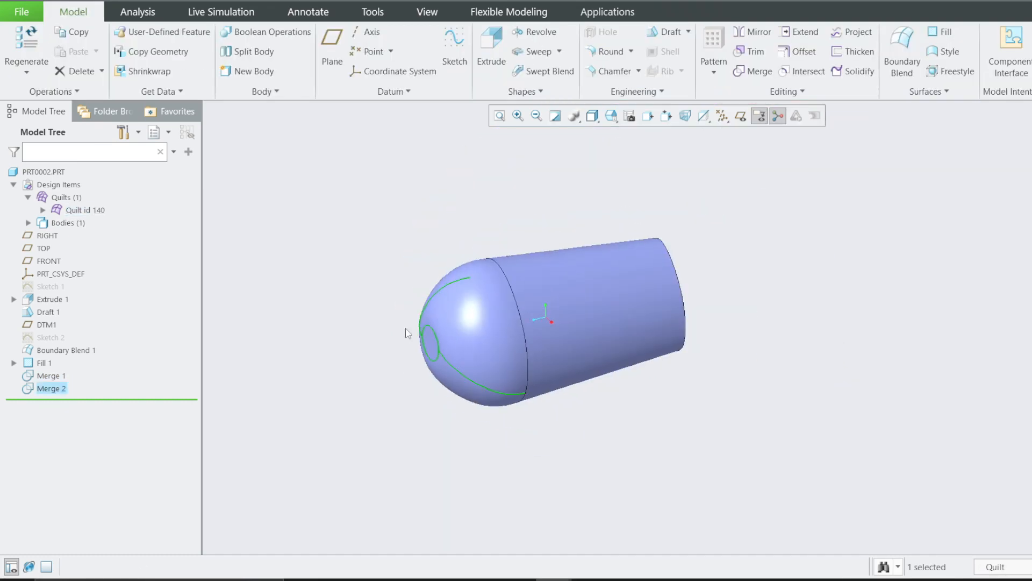
pyautogui.click(51, 375)
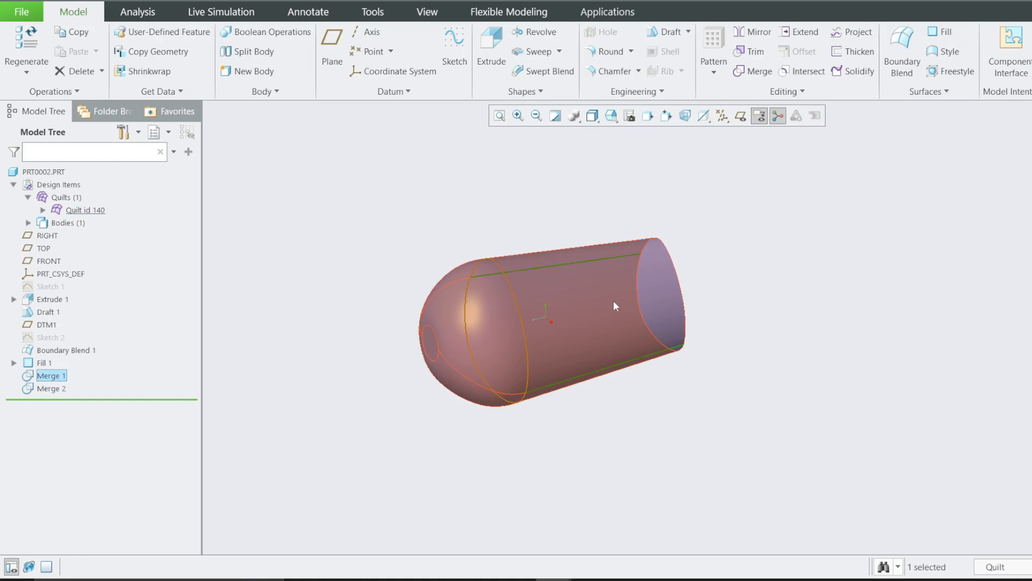
pyautogui.click(249, 374)
pyautogui.moveTo(216, 372); pyautogui.dragTo(692, 269, button='middle')
pyautogui.click(386, 361)
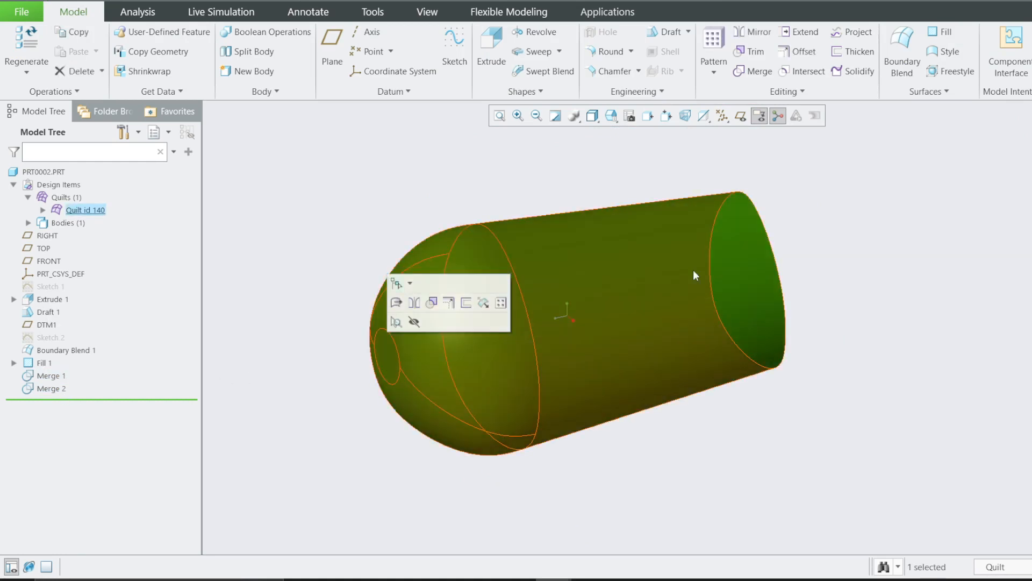
# Step: Reset the selection filter from quilts to Geometry
pyautogui.click(459, 195)
pyautogui.click(995, 567)
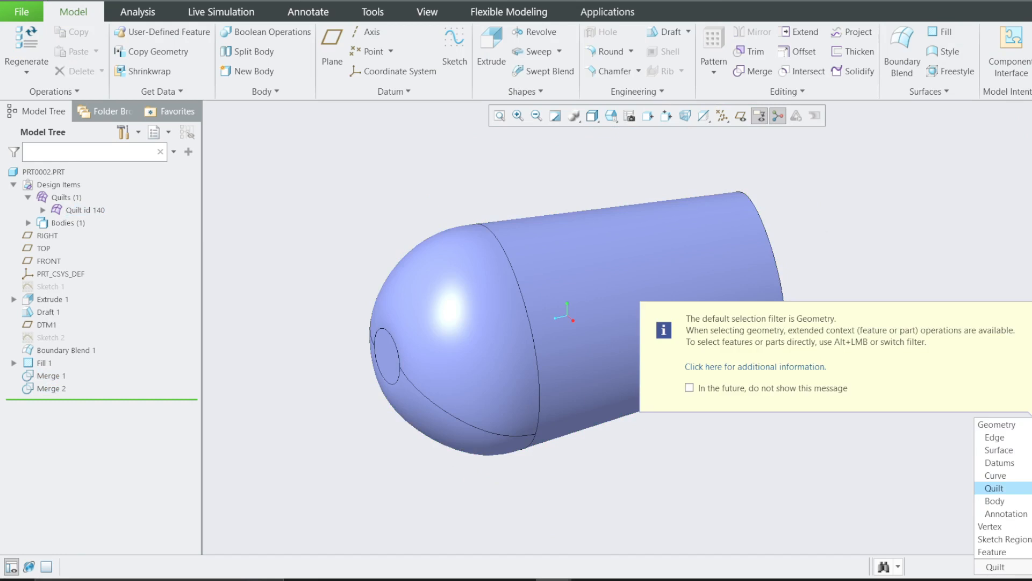
pyautogui.click(996, 428)
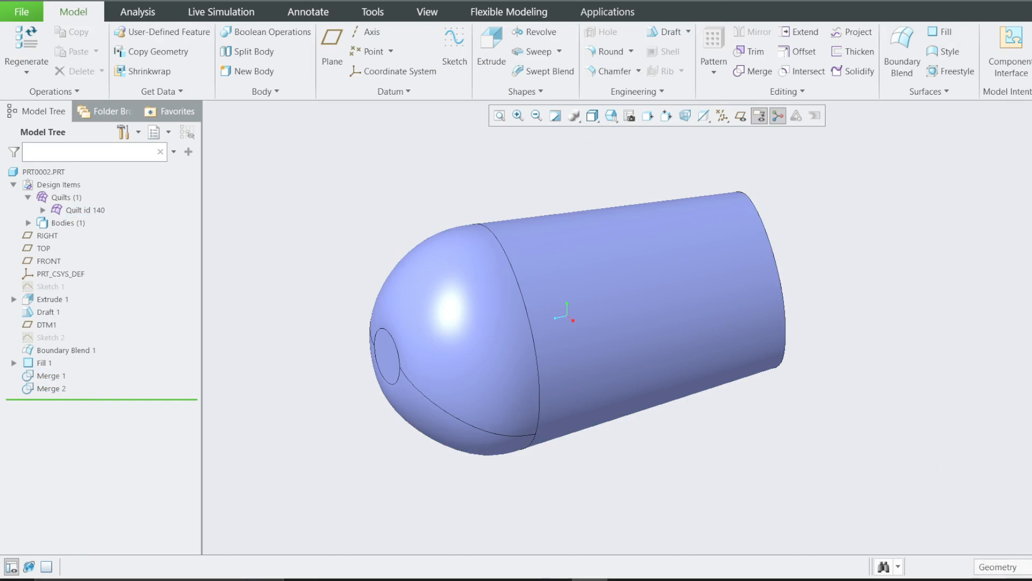
pyautogui.click(1023, 567)
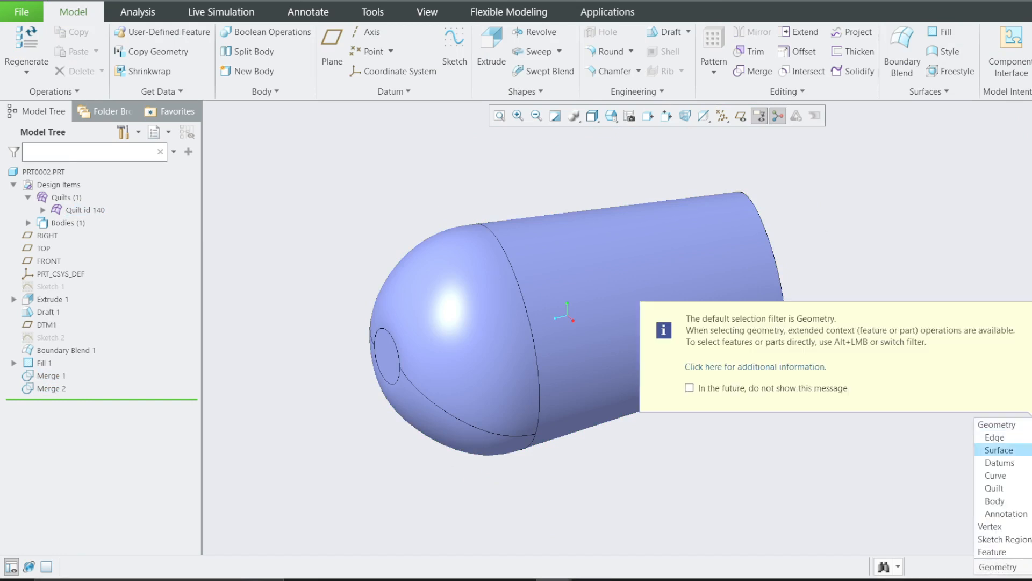
pyautogui.click(1027, 424)
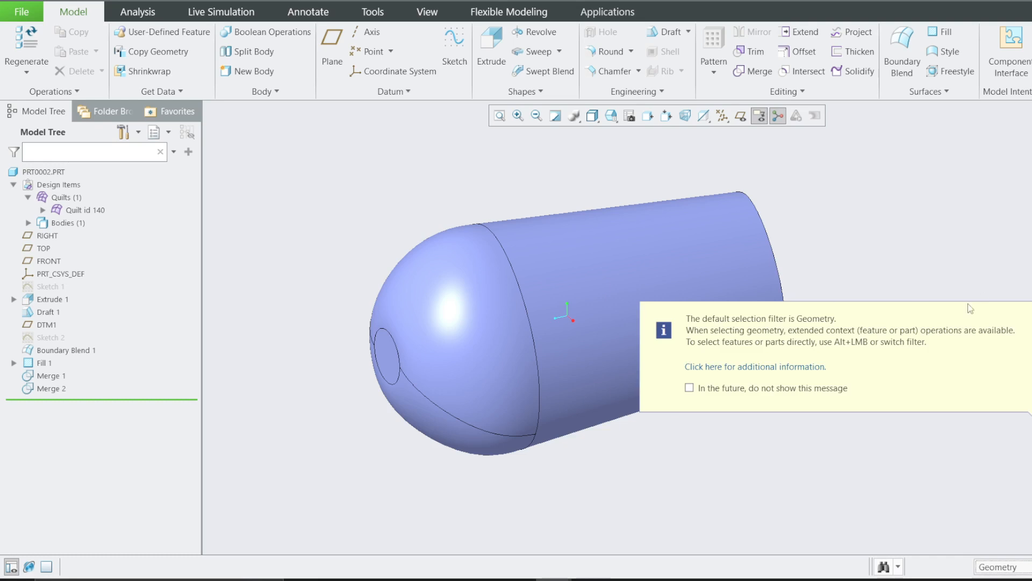
pyautogui.click(1031, 322)
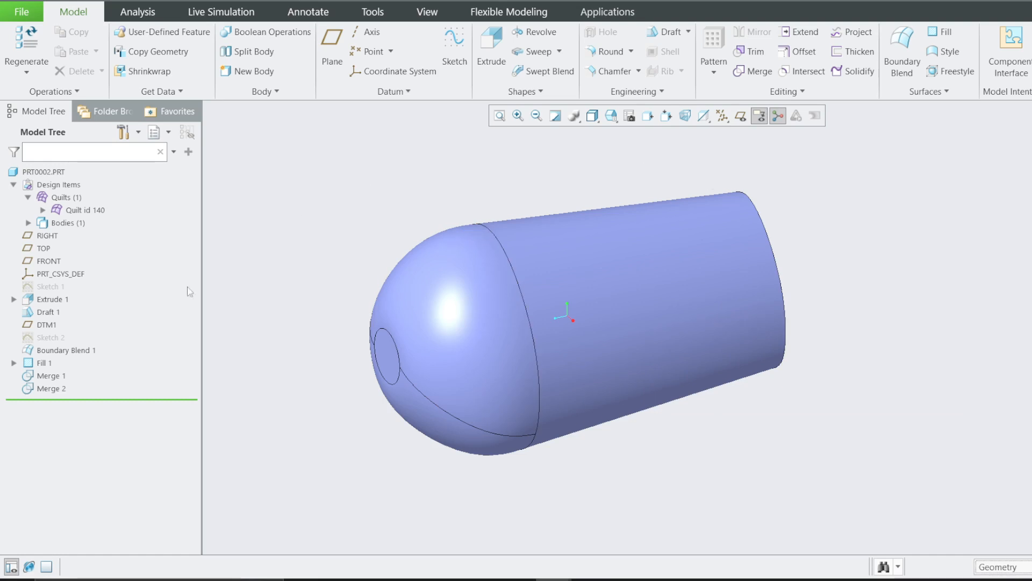
# Step: Display the datum planes and start a sketch on the datum plane where the dome meets the tube, viewed straight on
pyautogui.click(741, 117)
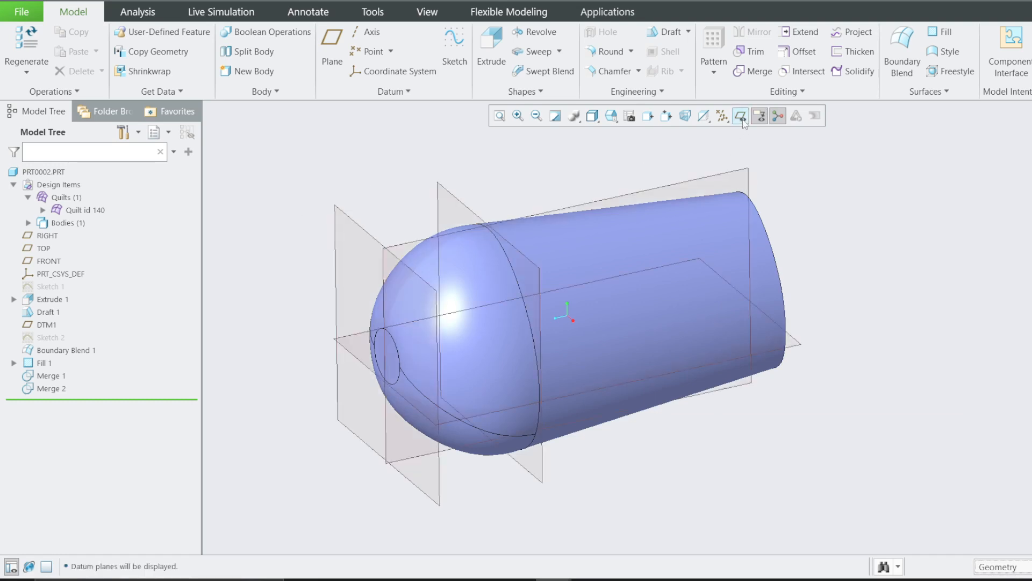
pyautogui.click(460, 205)
pyautogui.click(467, 142)
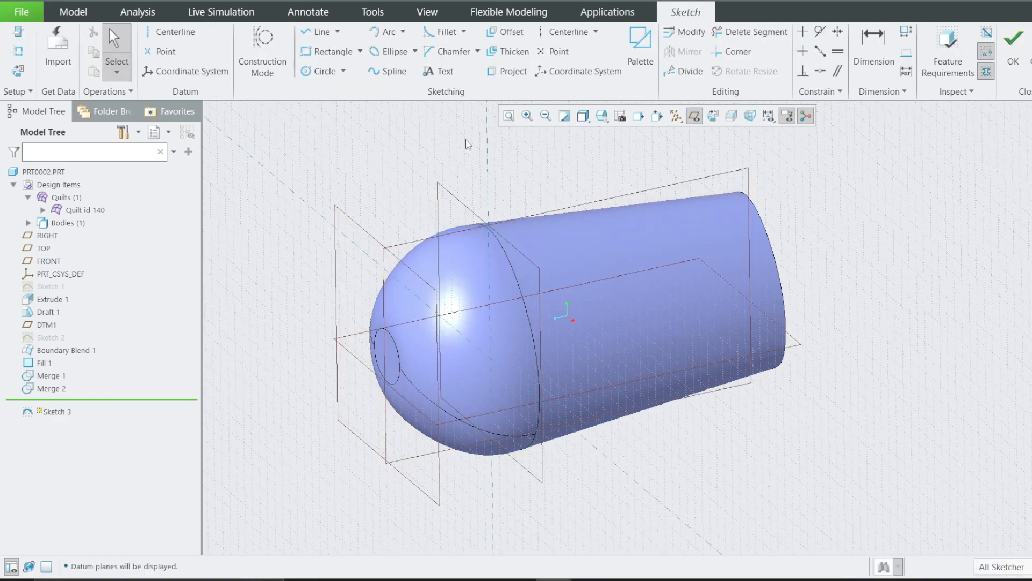
pyautogui.click(656, 116)
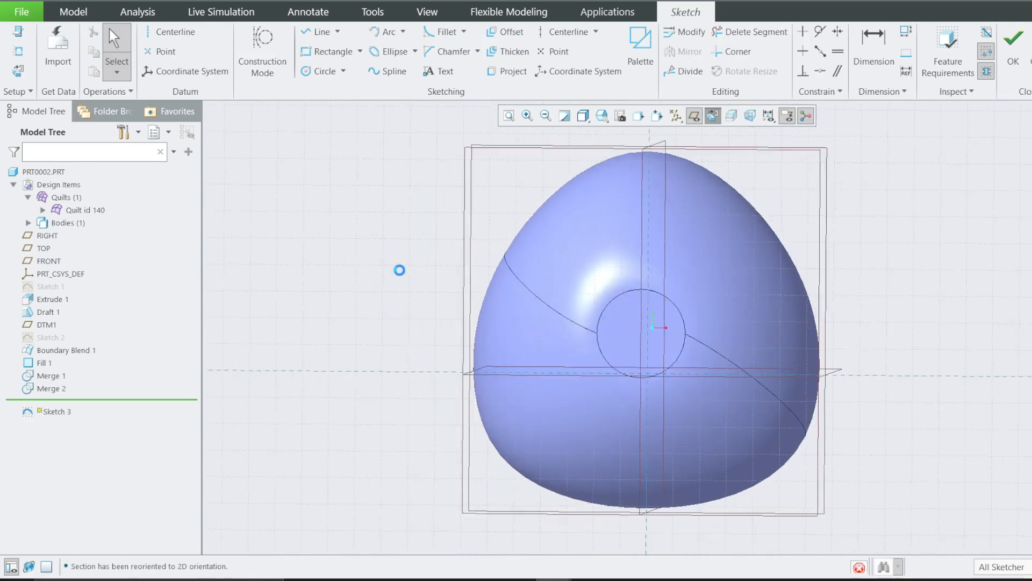
pyautogui.scroll(1, 730, 228)
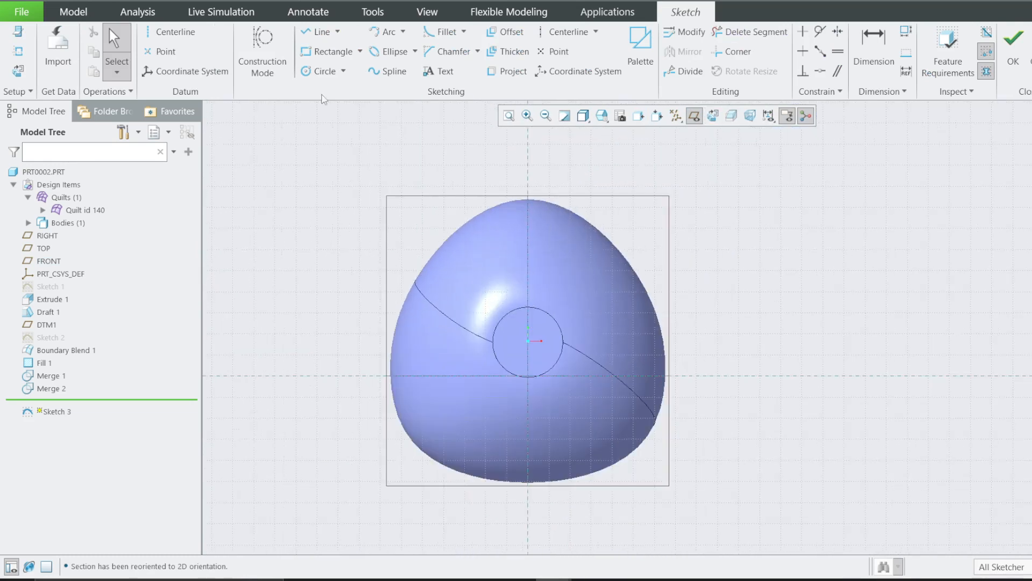
# Step: Sketch a three-point arc of about 31 mm radius crossing the upper side of the body outline, bulging inward
pyautogui.click(404, 32)
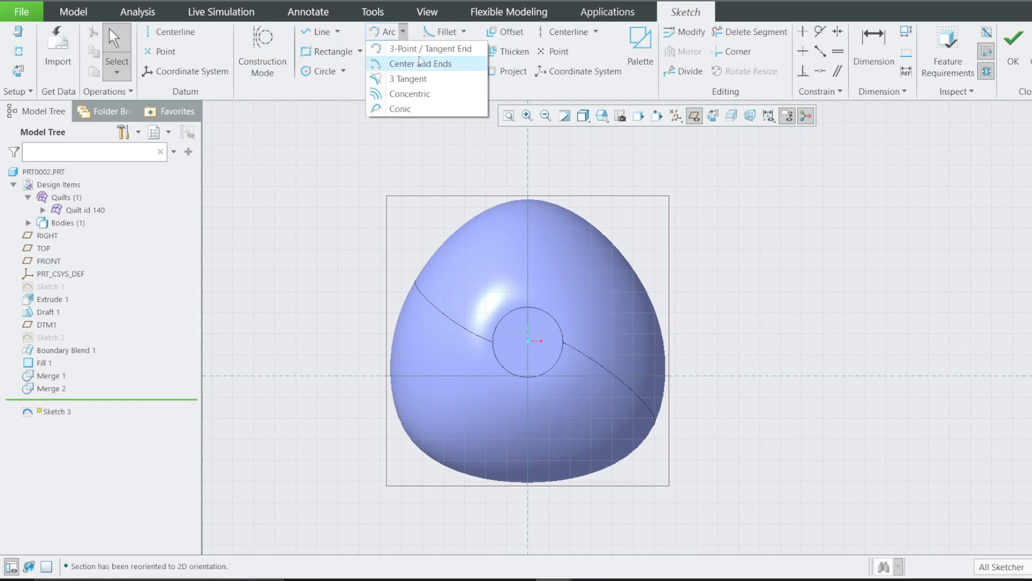
pyautogui.click(420, 48)
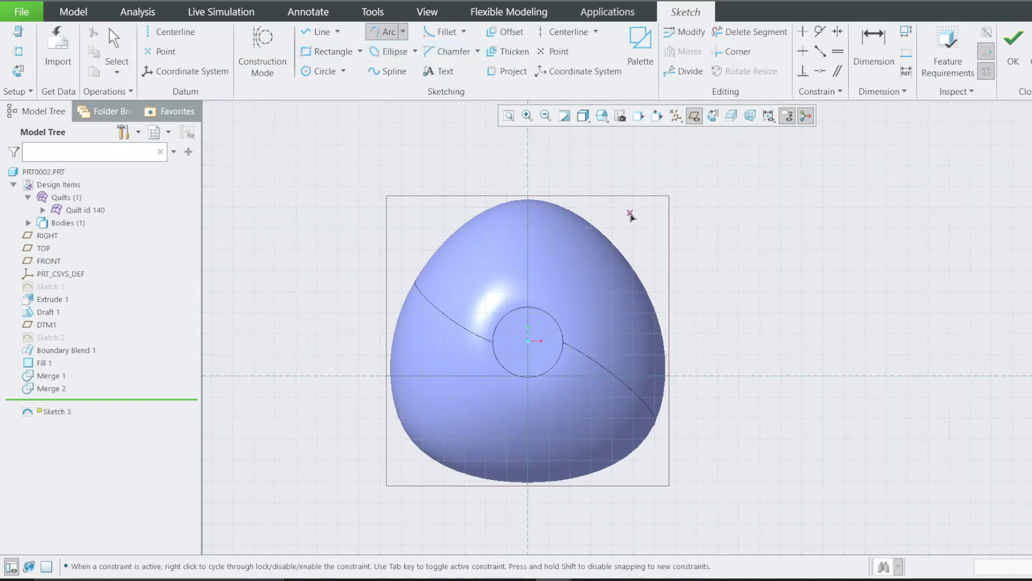
pyautogui.click(639, 188)
pyautogui.click(722, 359)
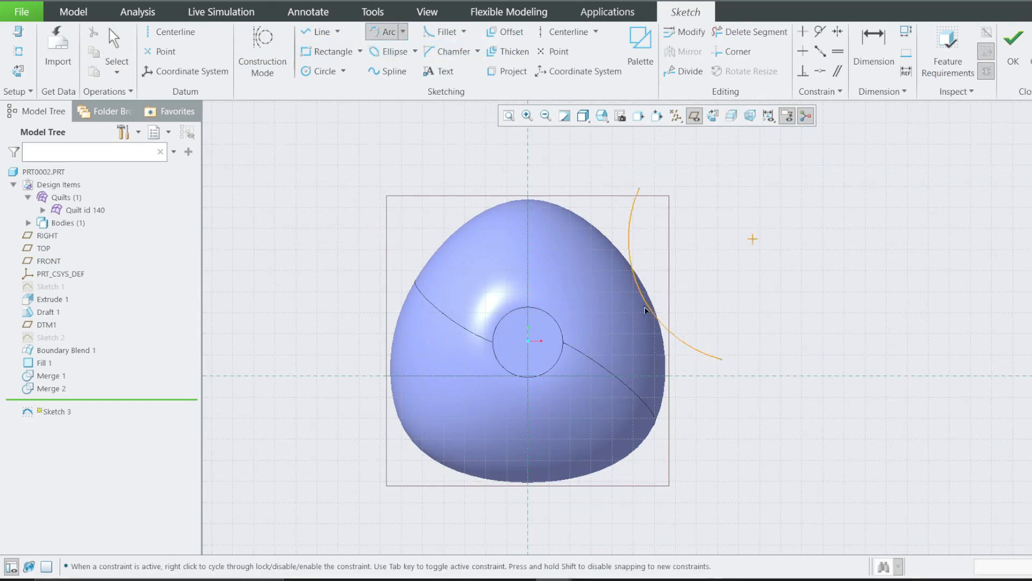
pyautogui.click(637, 308)
pyautogui.middleClick(719, 287)
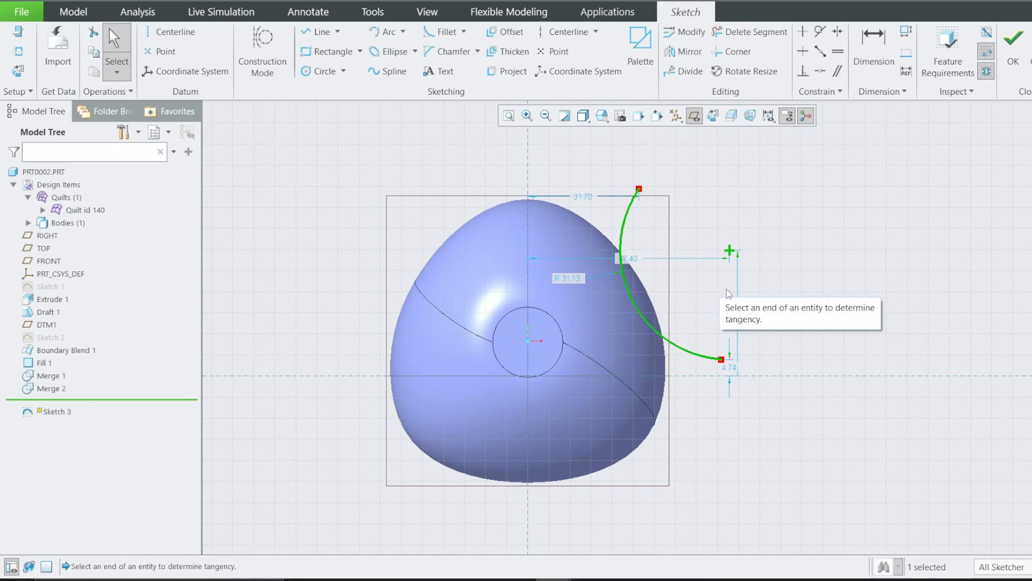
# Step: Try to set the horizontal distance from the vertical axis to the arc's centre to 75 mm
pyautogui.click(809, 197)
pyautogui.press('d')
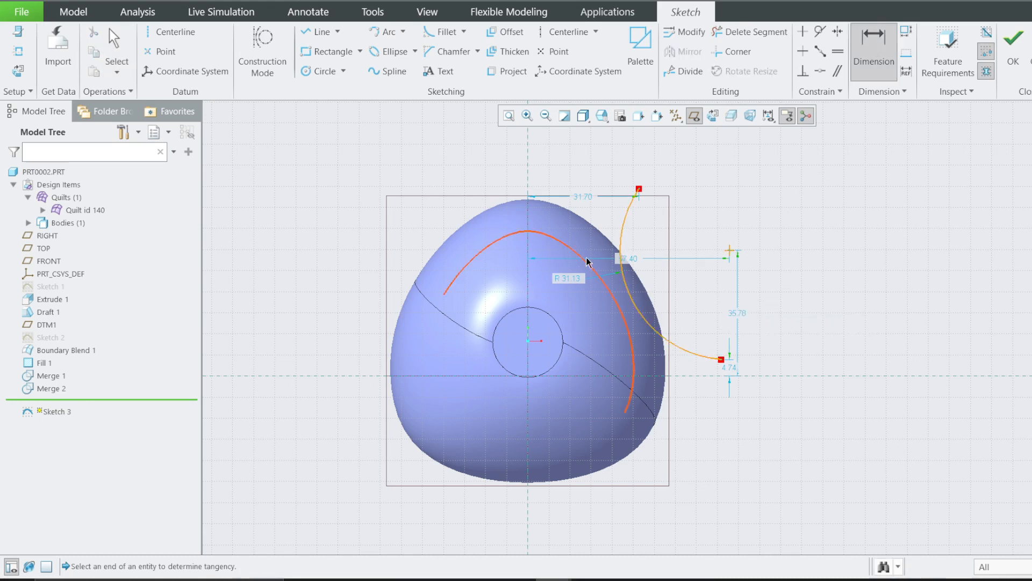
pyautogui.middleClick(631, 262)
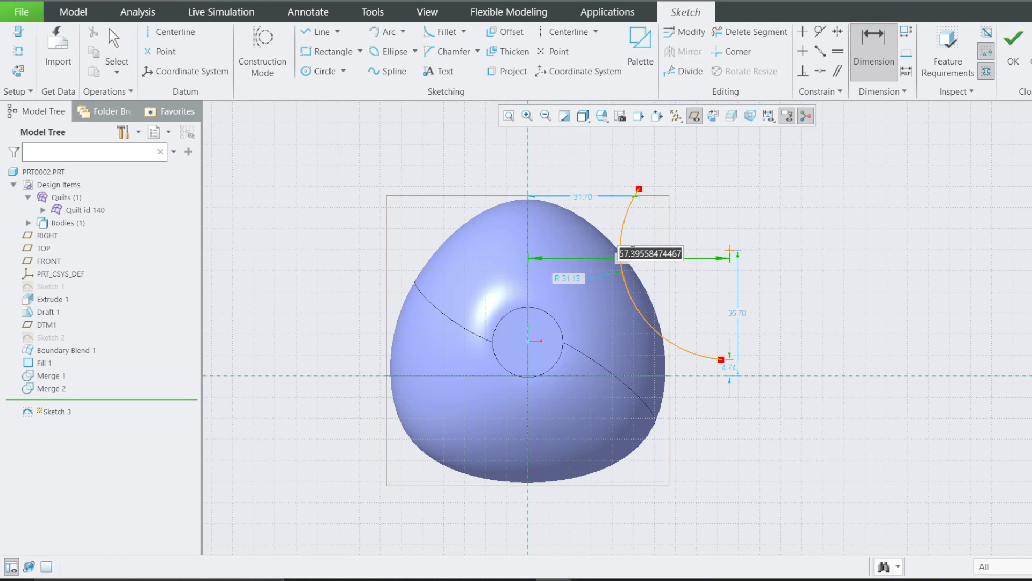
pyautogui.write('75')
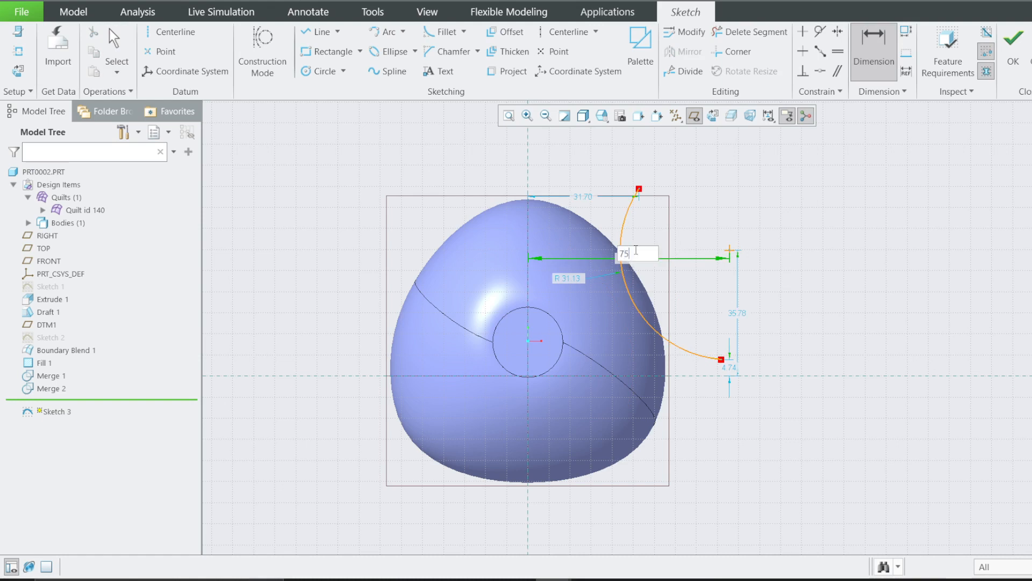
pyautogui.press('Return')
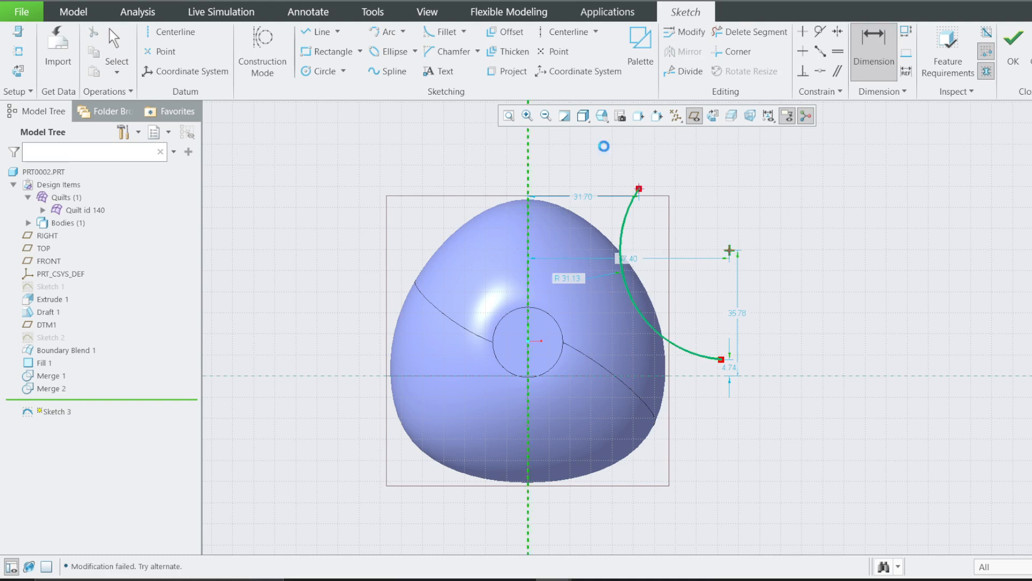
# Step: Dimension the arc's centre from the vertical axis, try to set the distance to 86 mm, and undo the dimension
pyautogui.middleClick(606, 147)
pyautogui.write('86')
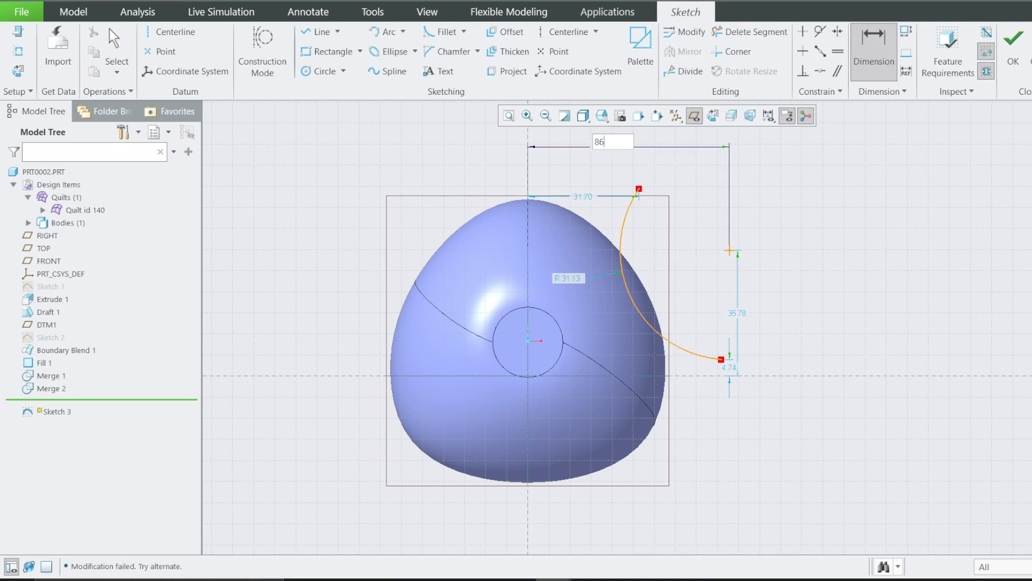
pyautogui.press('Return')
pyautogui.doubleClick(604, 150)
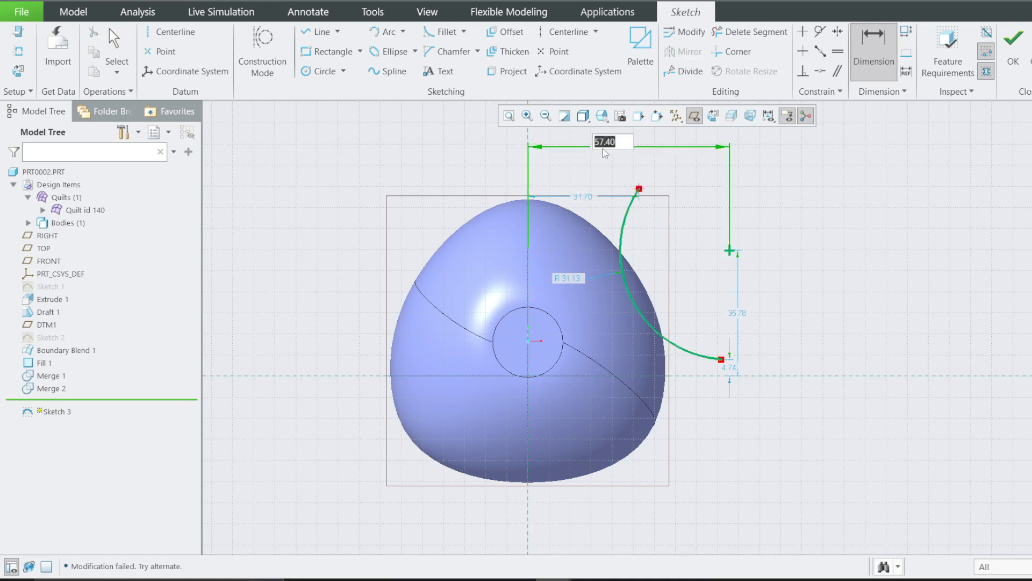
pyautogui.write('86')
pyautogui.press('Return')
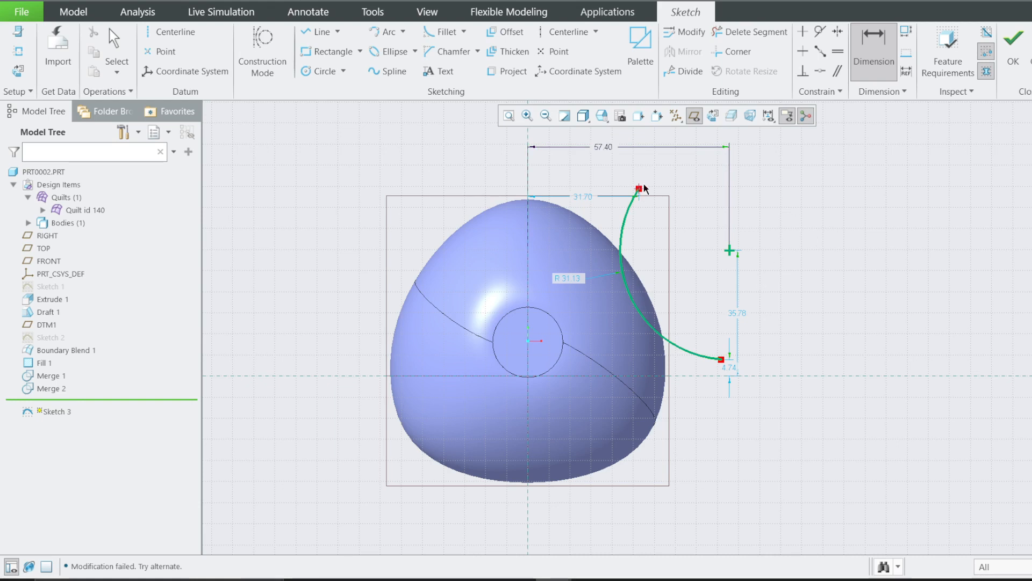
pyautogui.press('Escape')
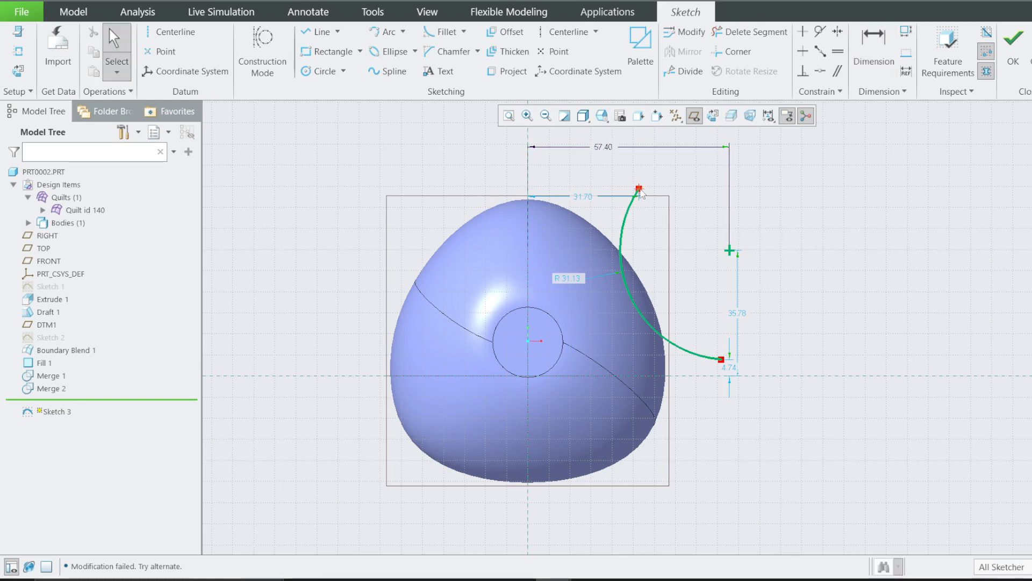
pyautogui.hotkey('ctrl', 'z')
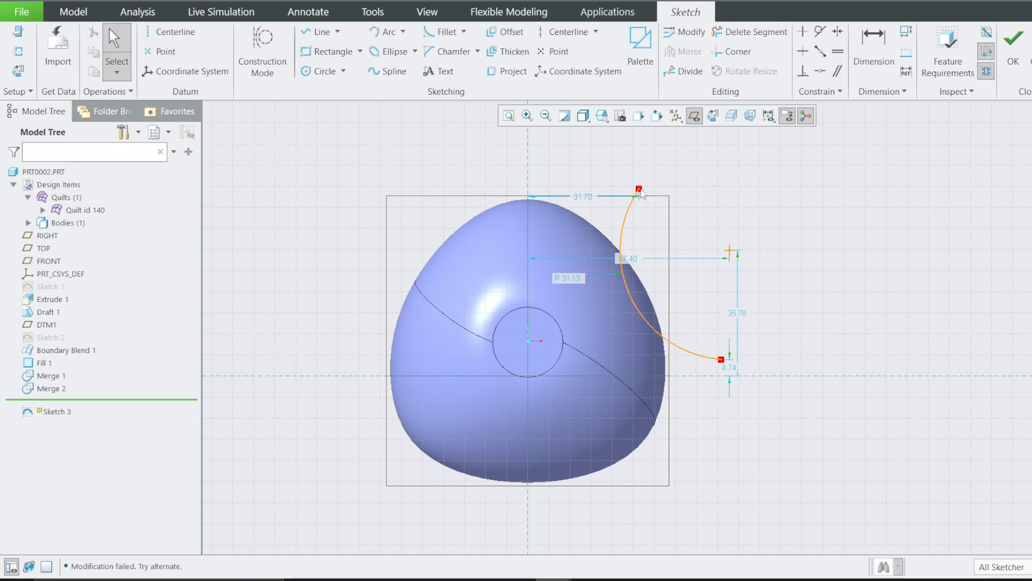
# Step: Add the dimension between the vertical axis and the arc's centre again and try a value of 86 mm
pyautogui.scroll(-2, 707, 267)
pyautogui.scroll(1, 638, 193)
pyautogui.scroll(-2, 637, 164)
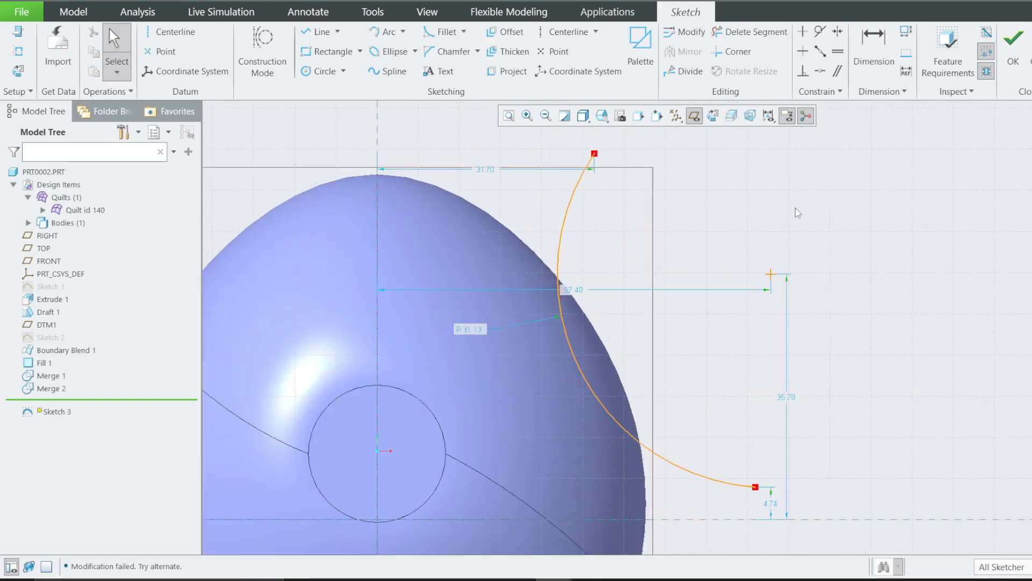
pyautogui.press('d')
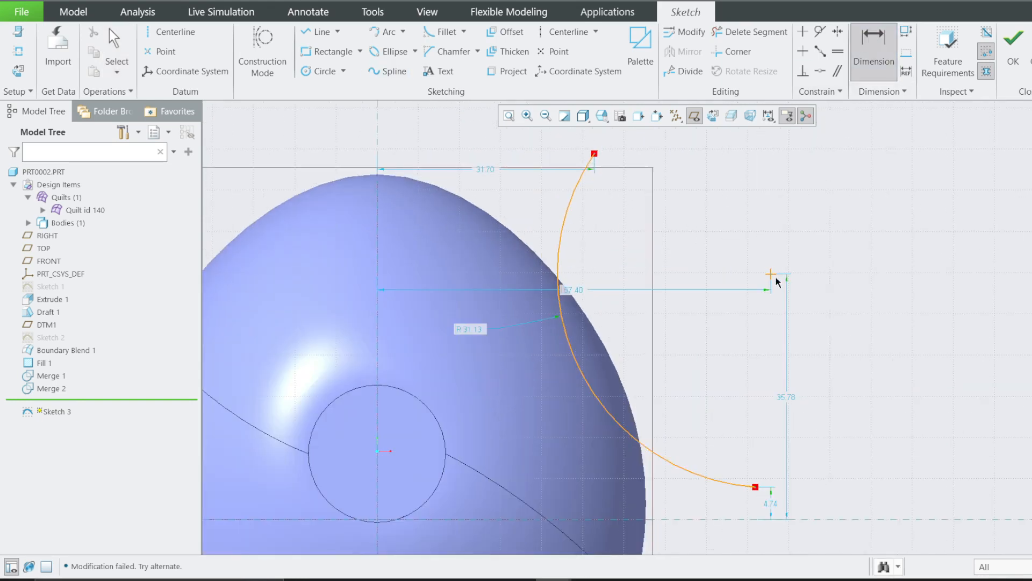
pyautogui.click(378, 234)
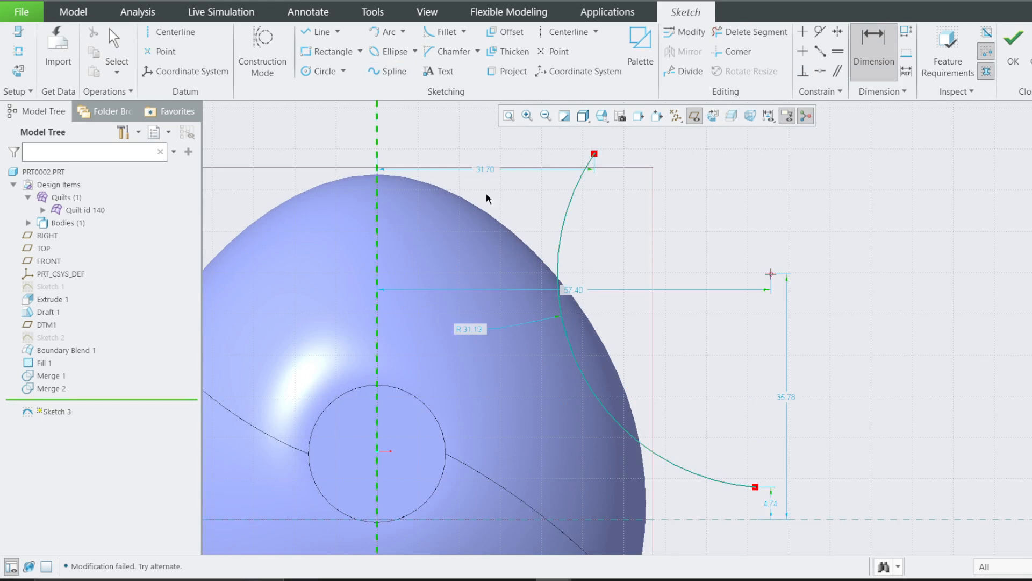
pyautogui.middleClick(534, 189)
pyautogui.write('86')
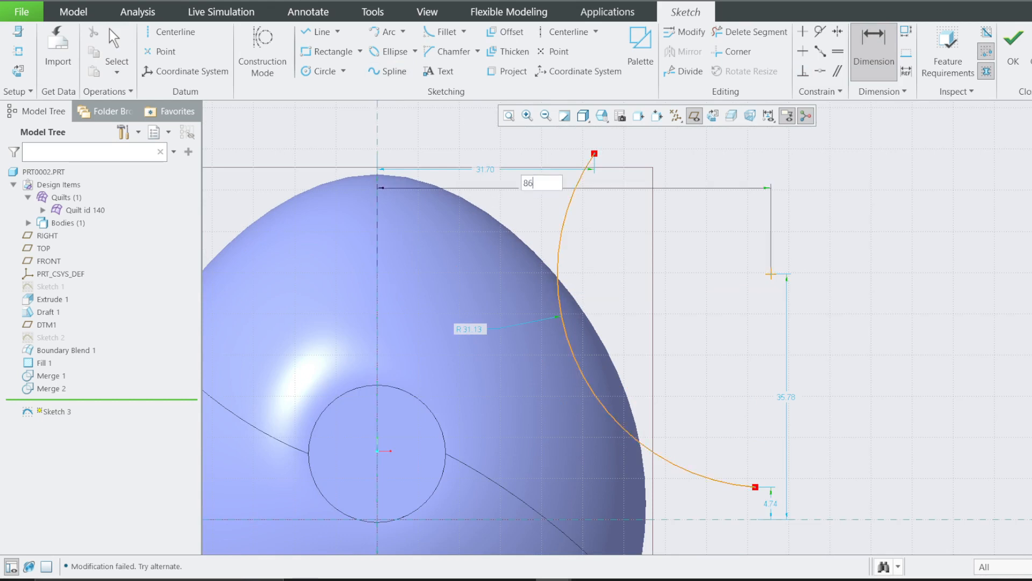
pyautogui.press('Return')
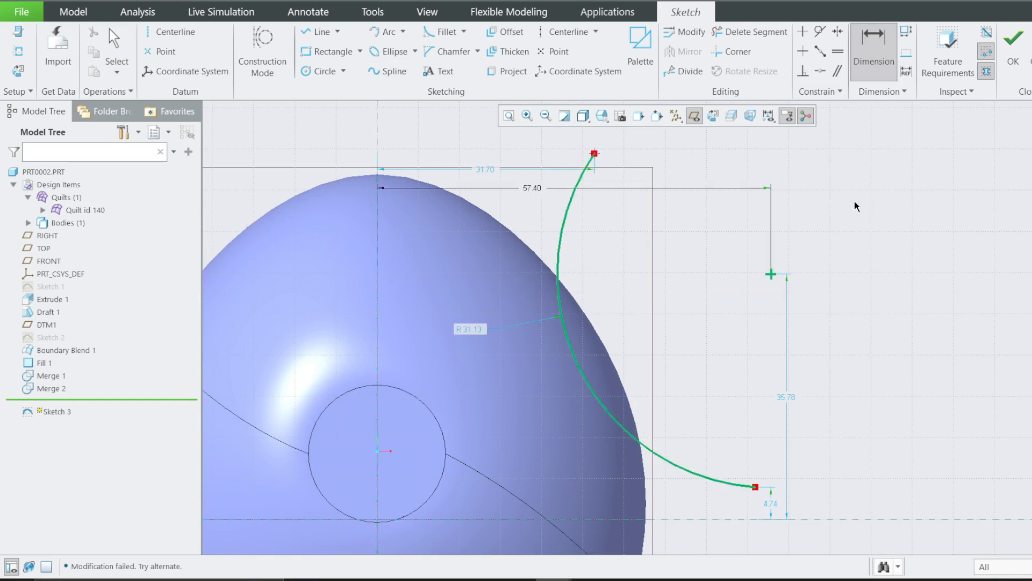
# Step: Delete the arc and its dimensions from the sketch
pyautogui.scroll(-3, 594, 244)
pyautogui.middleClick(668, 268)
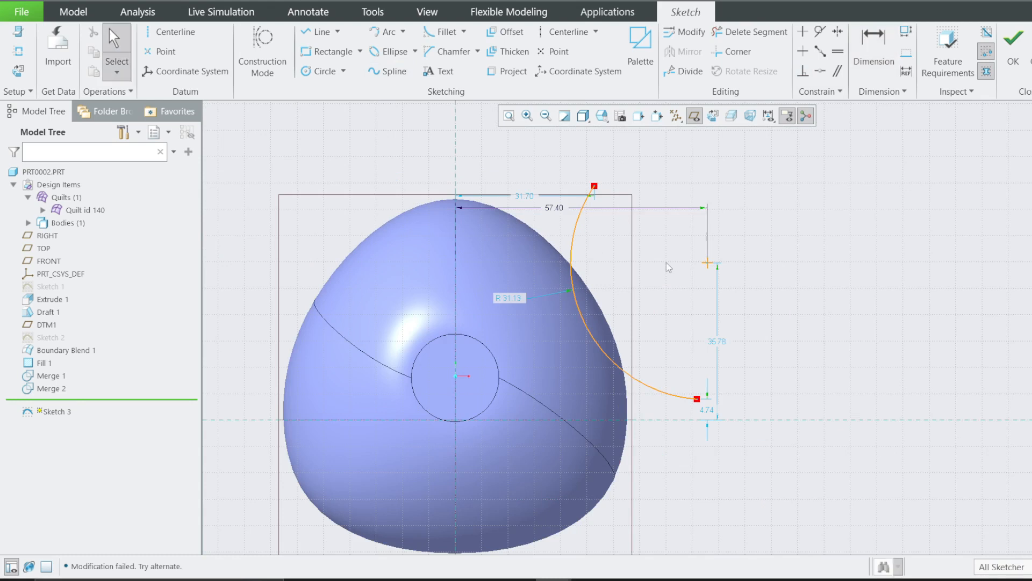
pyautogui.press('Delete')
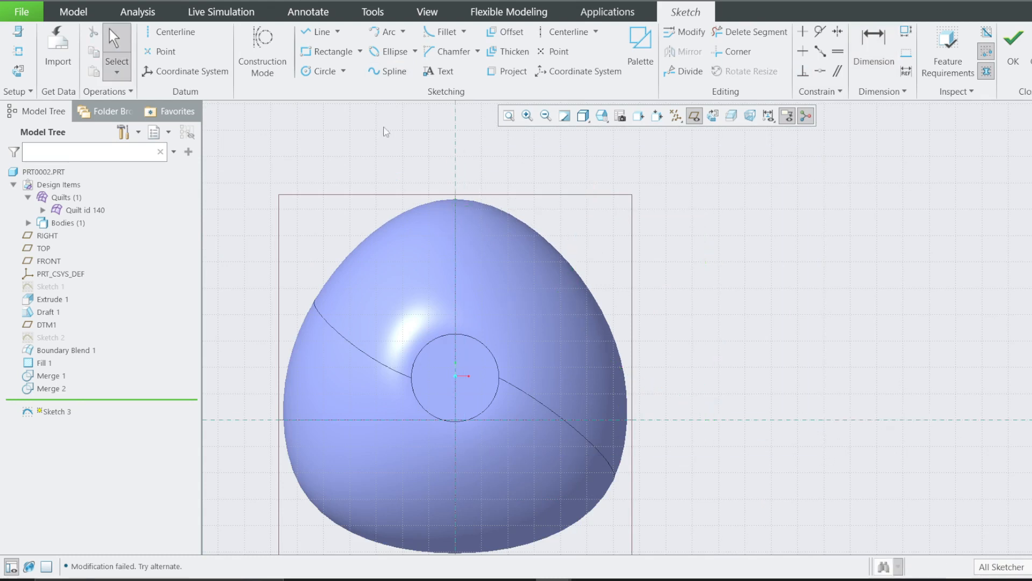
# Step: Sketch a circle about 51 mm in diameter beside the body outline, centred above the horizontal axis
pyautogui.click(317, 75)
pyautogui.click(704, 225)
pyautogui.click(701, 339)
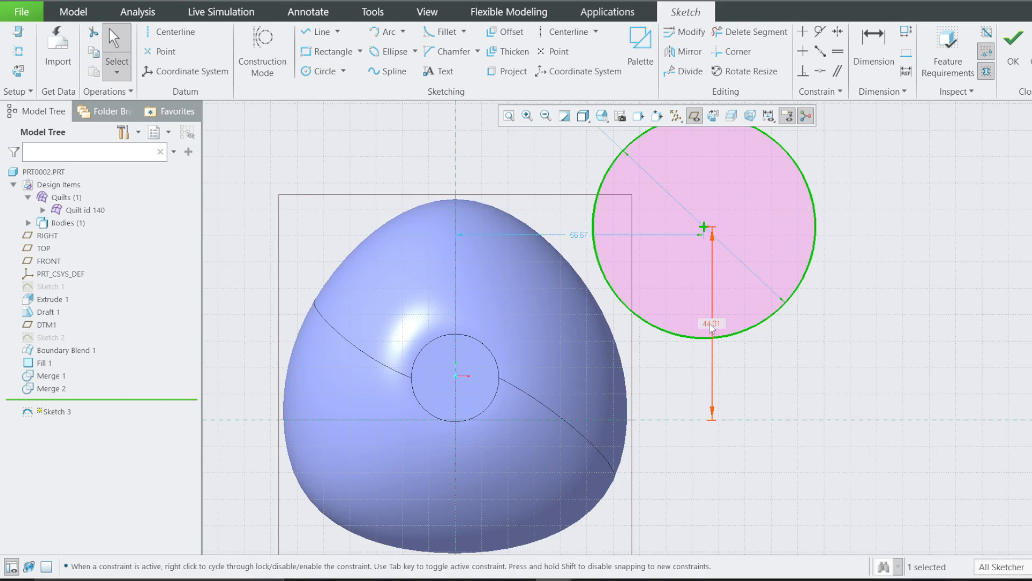
# Step: Position the circle's centre 60 mm above the horizontal axis and 86 mm from the vertical axis
pyautogui.doubleClick(712, 324)
pyautogui.write('60')
pyautogui.press('Return')
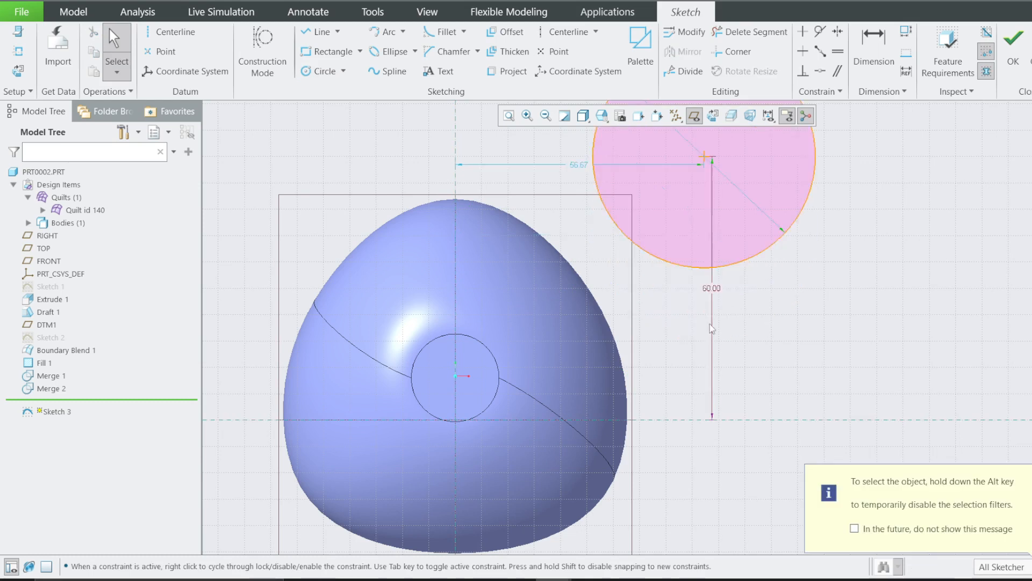
pyautogui.doubleClick(629, 231)
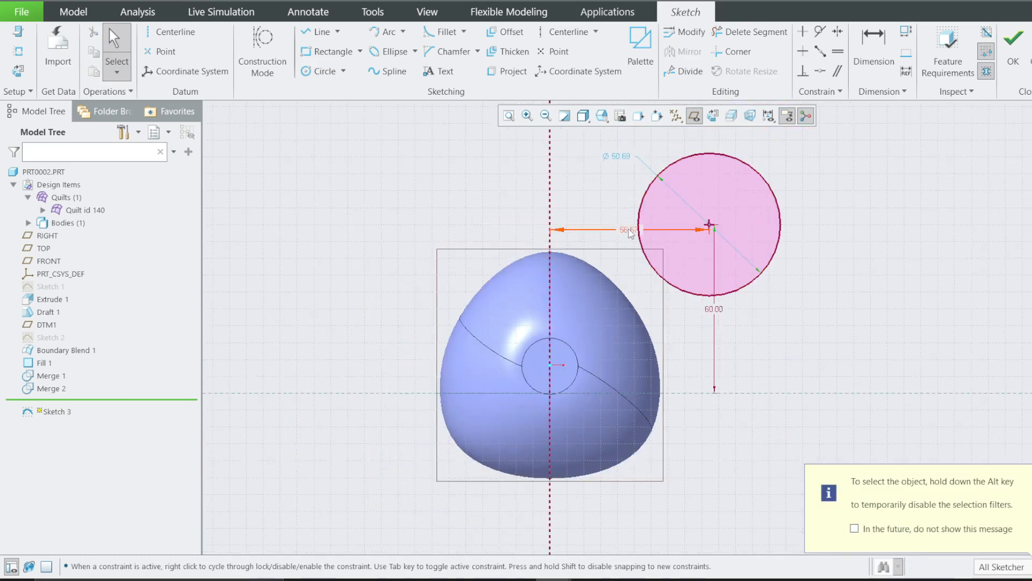
pyautogui.write('86')
pyautogui.press('Return')
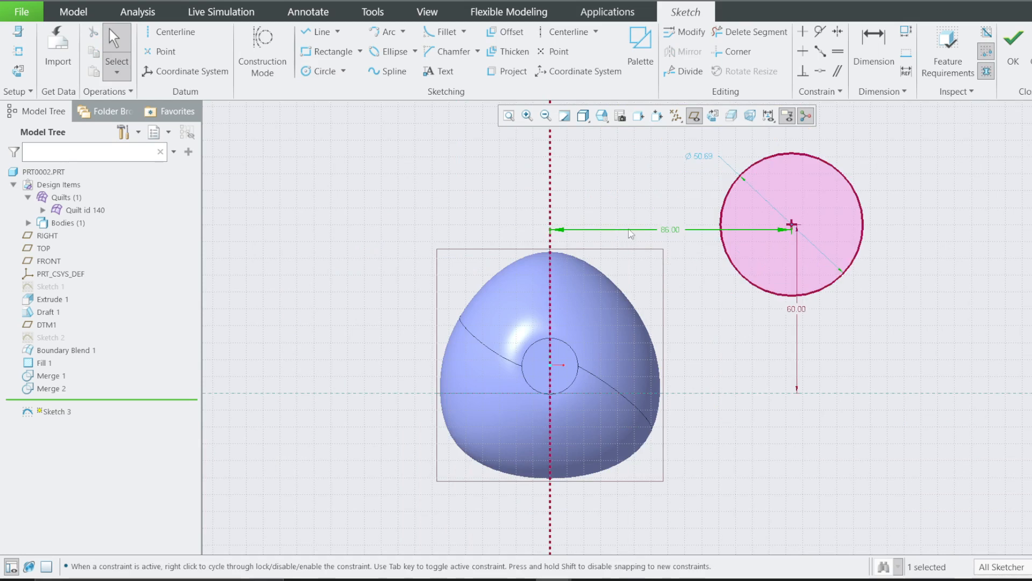
# Step: Set the circle's diameter to 150 mm
pyautogui.doubleClick(698, 162)
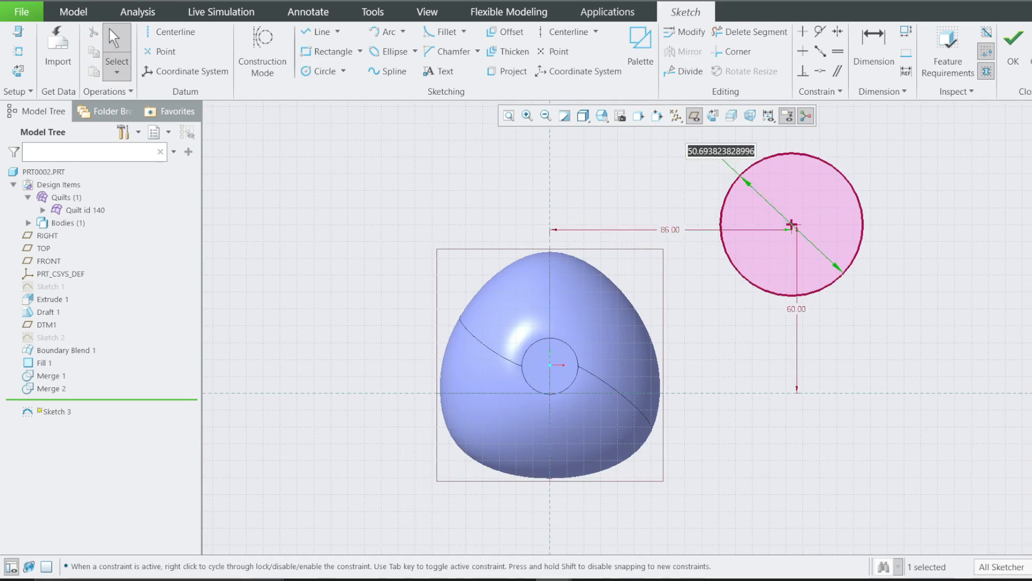
pyautogui.write('150')
pyautogui.press('Return')
pyautogui.scroll(2, 649, 289)
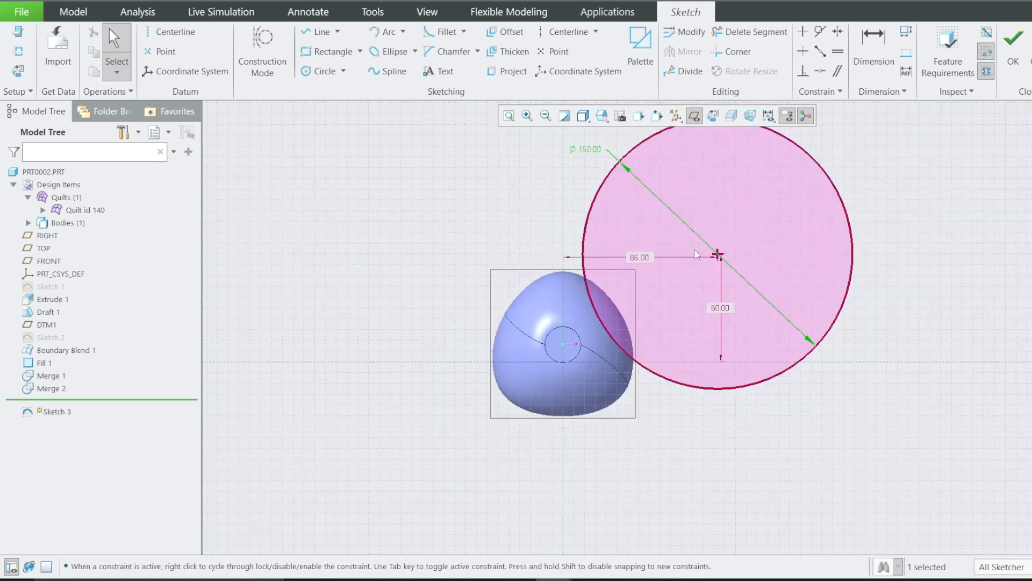
# Step: Sketch a vertical construction line across the 150 mm circle, from its top through the centre to its bottom
pyautogui.scroll(1, 623, 455)
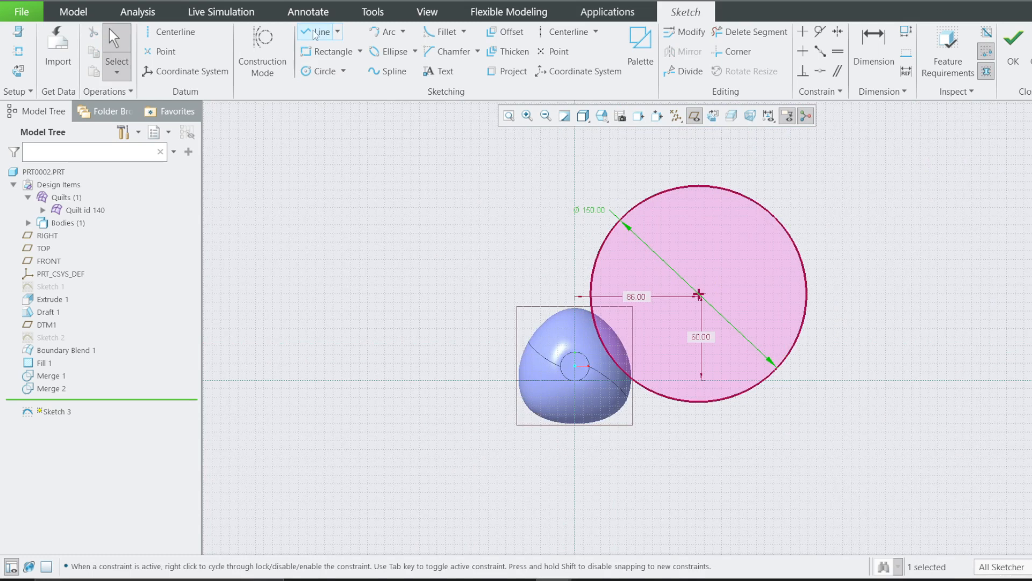
pyautogui.click(275, 32)
pyautogui.click(324, 29)
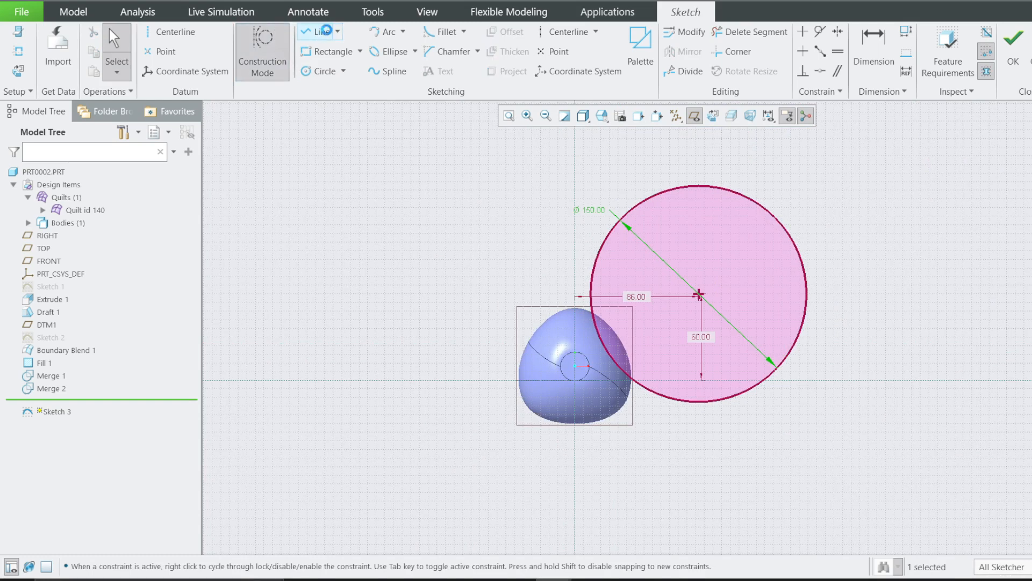
pyautogui.click(697, 195)
pyautogui.click(702, 404)
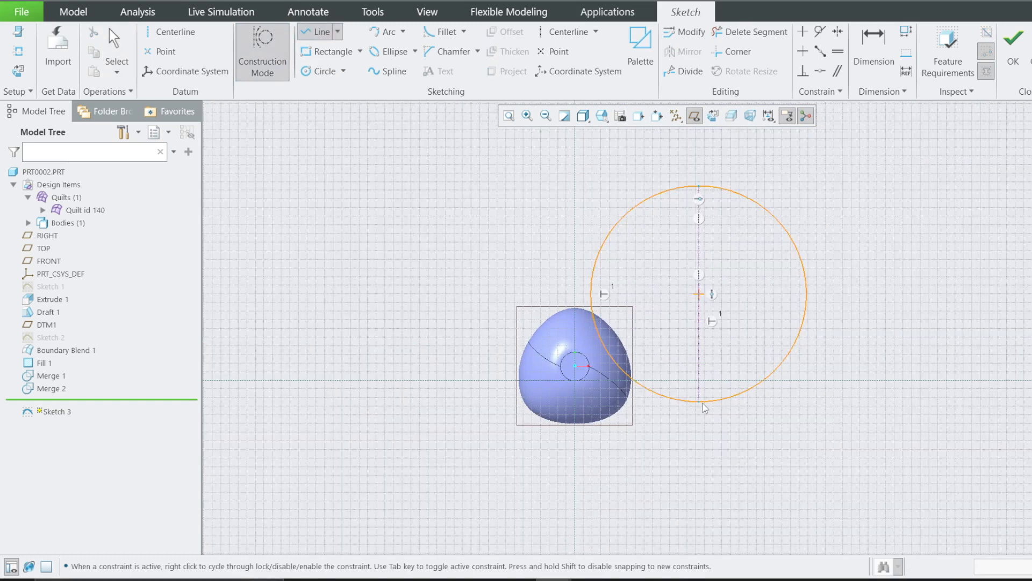
# Step: Trim away the circle's half beyond the construction line, keeping the half-circle arc that crosses the body, and finish the sketch
pyautogui.click(747, 31)
pyautogui.click(806, 294)
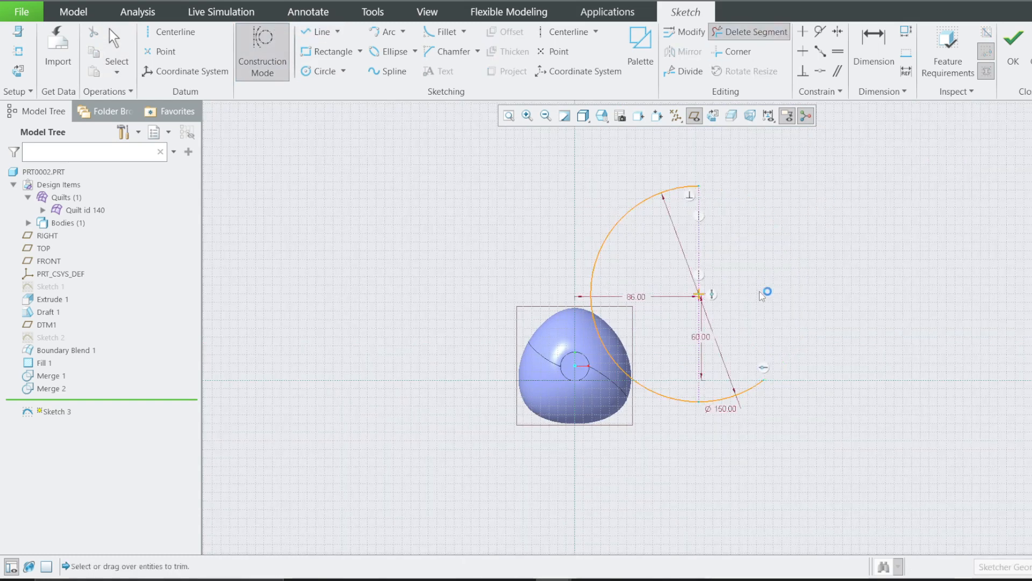
pyautogui.scroll(-2, 769, 267)
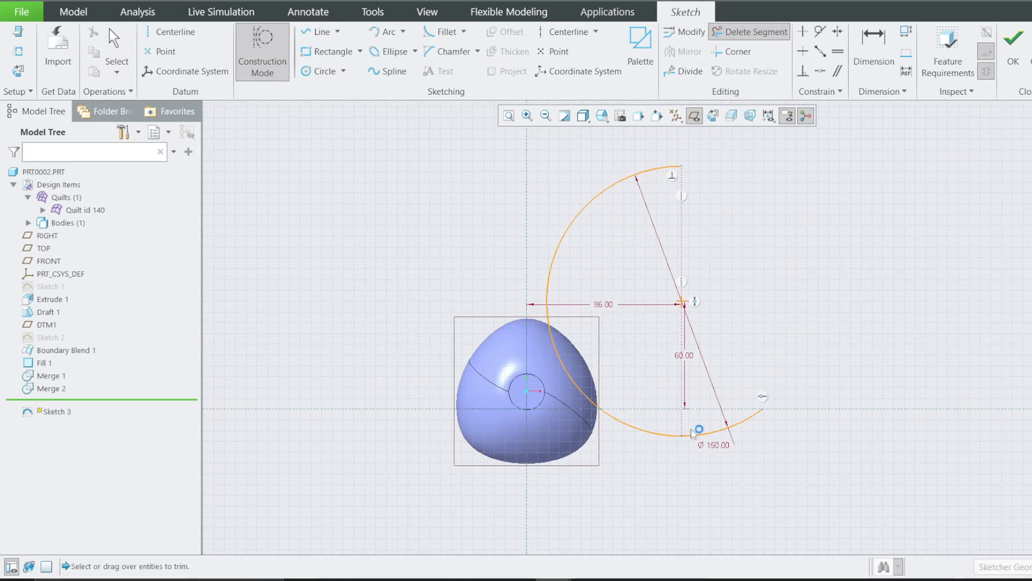
pyautogui.click(721, 428)
pyautogui.click(1007, 55)
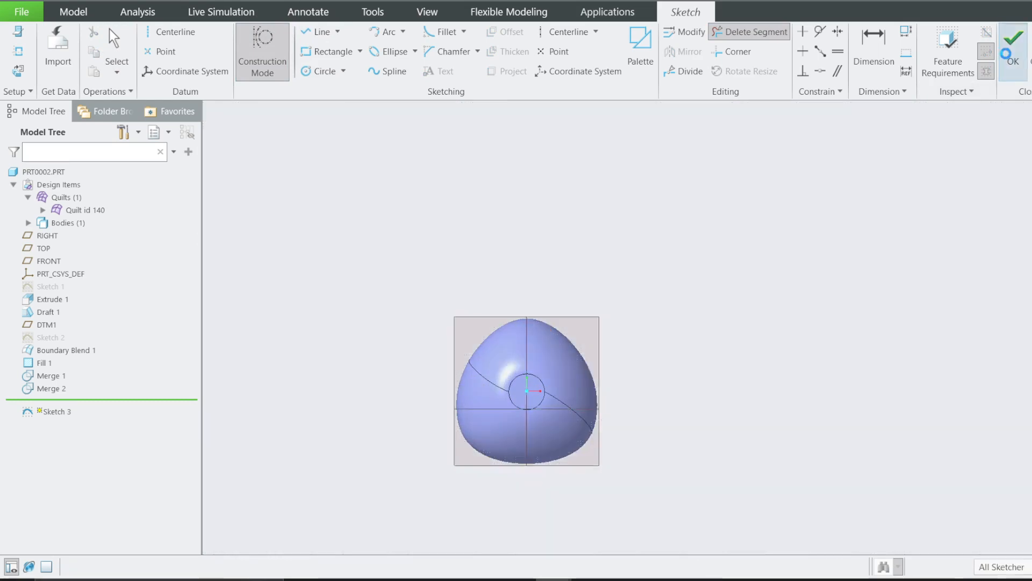
# Step: Examine the body from several angles against the sketched arc and the RIGHT datum plane that divides it lengthwise
pyautogui.scroll(-3, 643, 374)
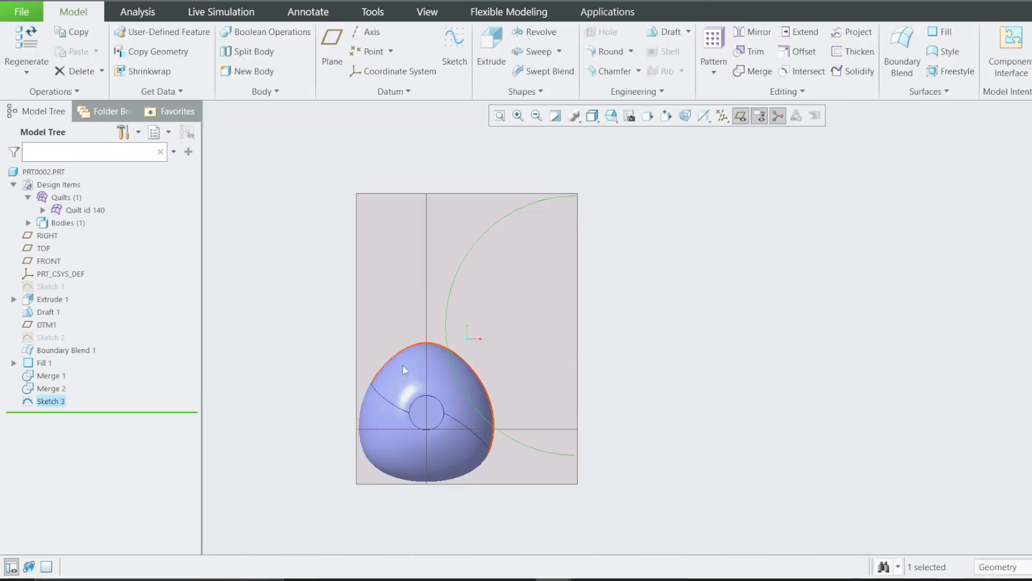
pyautogui.moveTo(566, 384); pyautogui.dragTo(580, 422, button='middle')
pyautogui.scroll(3, 601, 382)
pyautogui.scroll(-4, 537, 409)
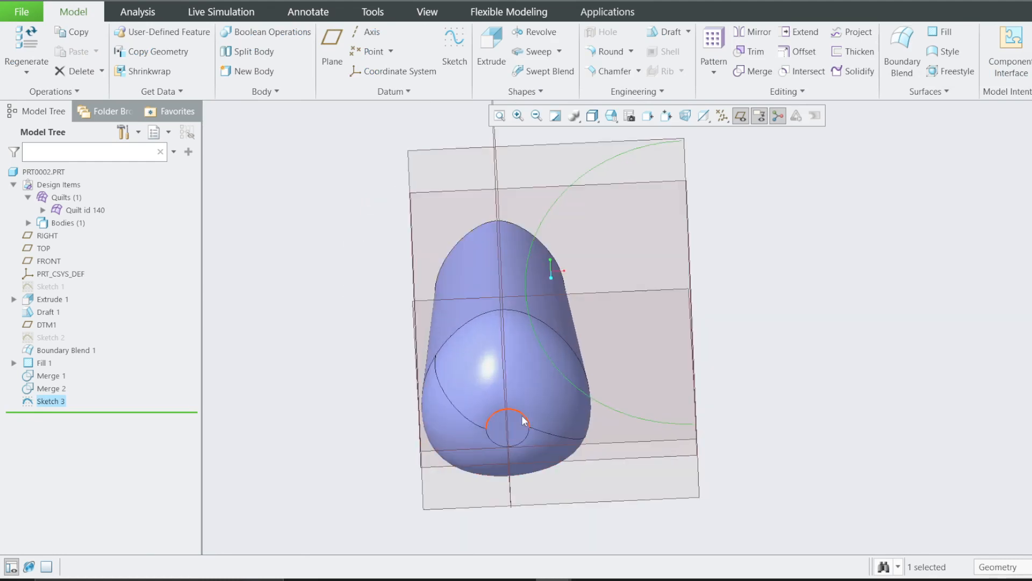
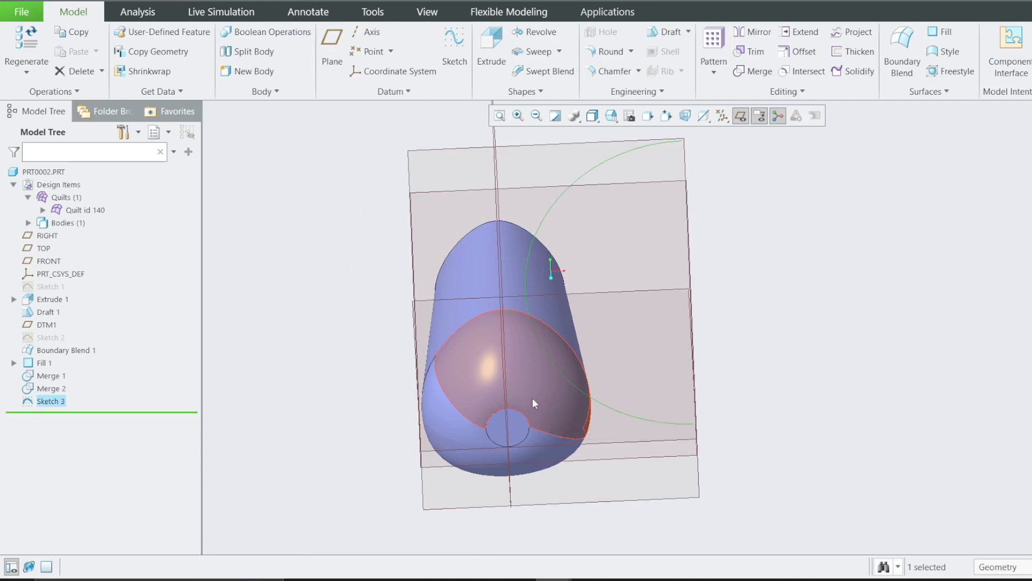
pyautogui.moveTo(530, 397)
pyautogui.mouseDown(button='middle')
pyautogui.moveTo(470, 379)
pyautogui.moveTo(535, 376)
pyautogui.moveTo(602, 299)
pyautogui.mouseUp(button='middle')
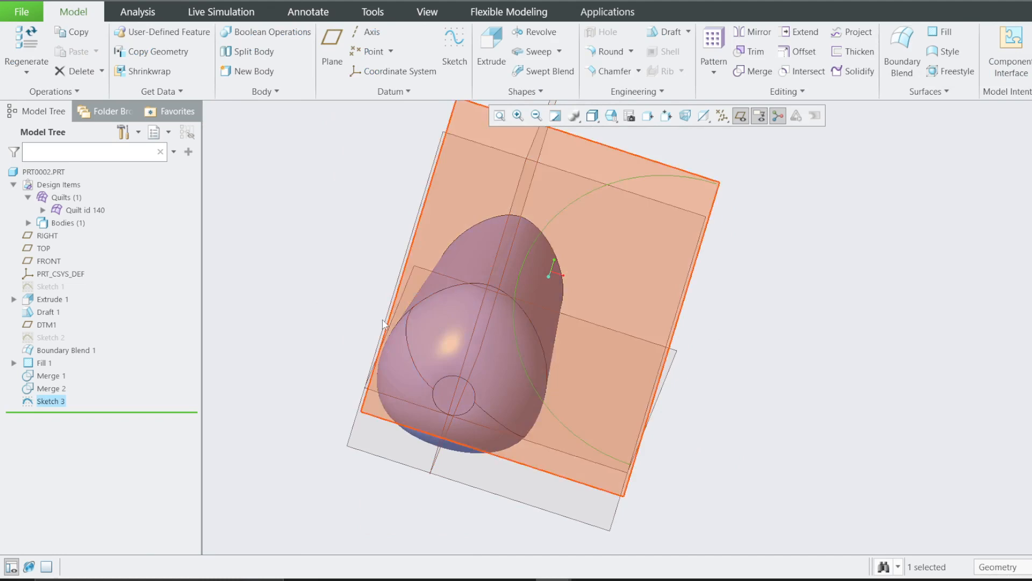
pyautogui.moveTo(433, 322)
pyautogui.mouseDown(button='middle')
pyautogui.moveTo(504, 336)
pyautogui.moveTo(459, 270)
pyautogui.mouseUp(button='middle')
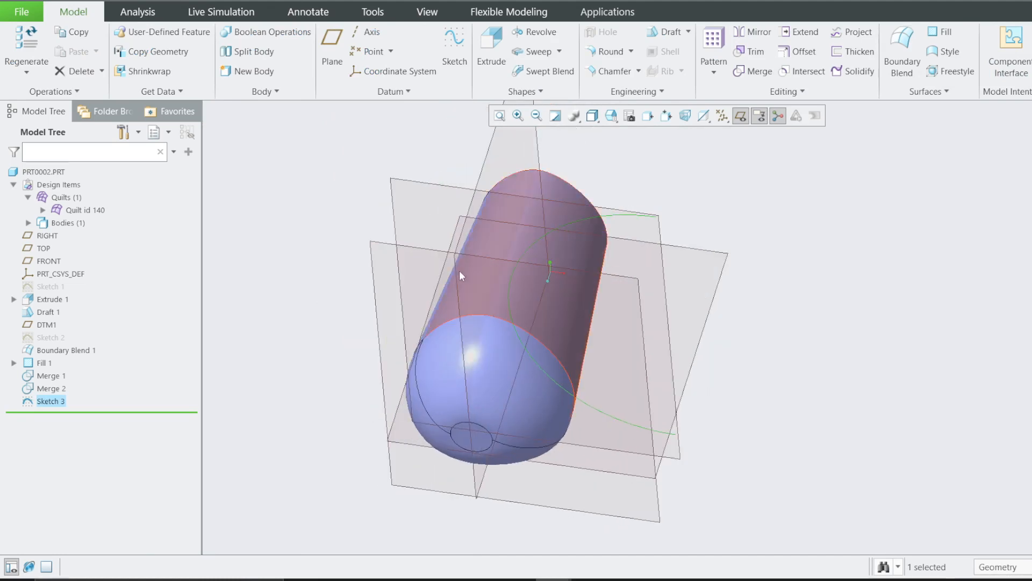
pyautogui.moveTo(608, 223)
pyautogui.mouseDown(button='middle')
pyautogui.moveTo(541, 311)
pyautogui.moveTo(494, 275)
pyautogui.mouseUp(button='middle')
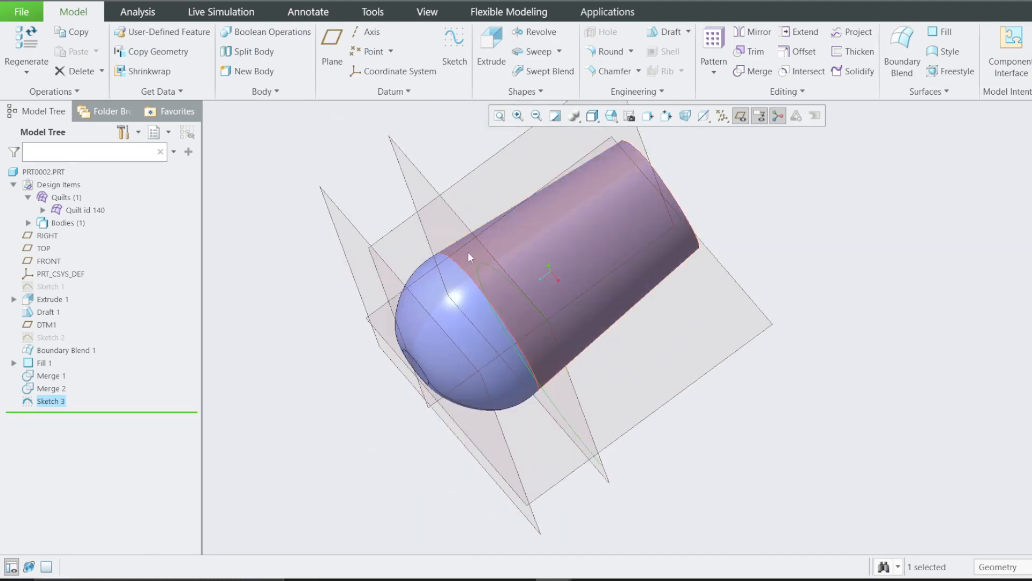
pyautogui.click(462, 181)
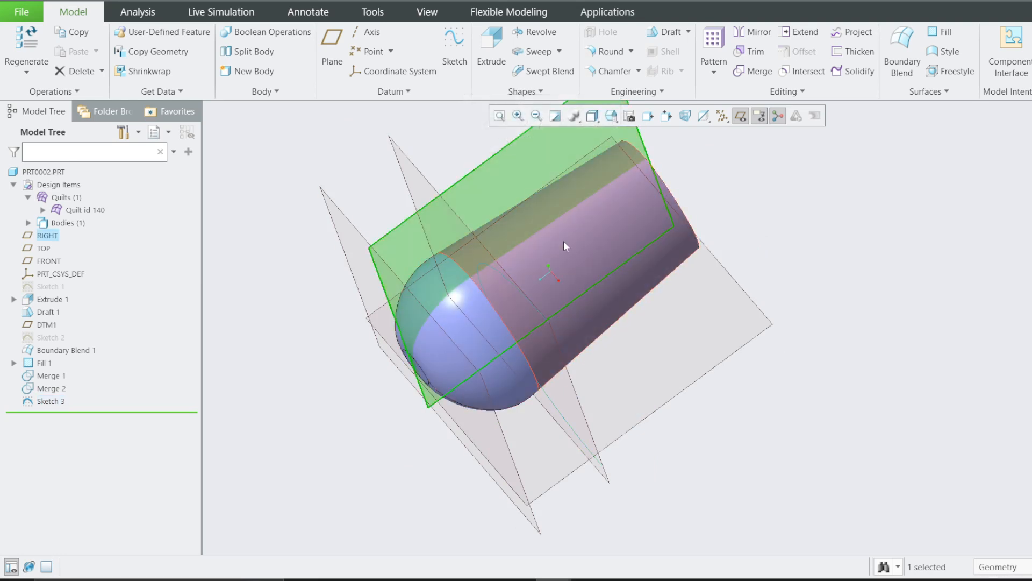
pyautogui.moveTo(566, 243); pyautogui.dragTo(613, 217, button='middle')
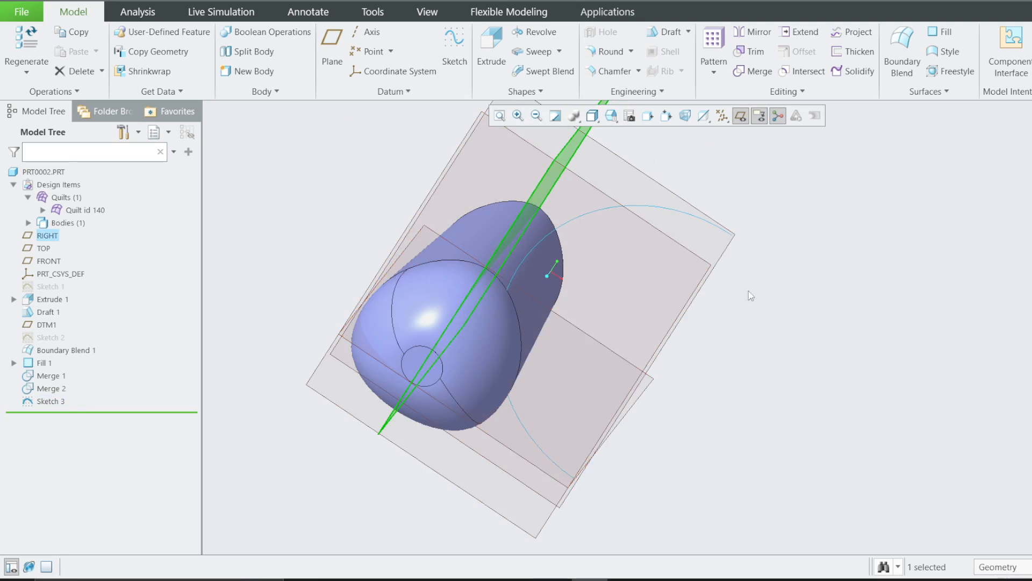
pyautogui.moveTo(638, 341); pyautogui.dragTo(729, 303, button='middle')
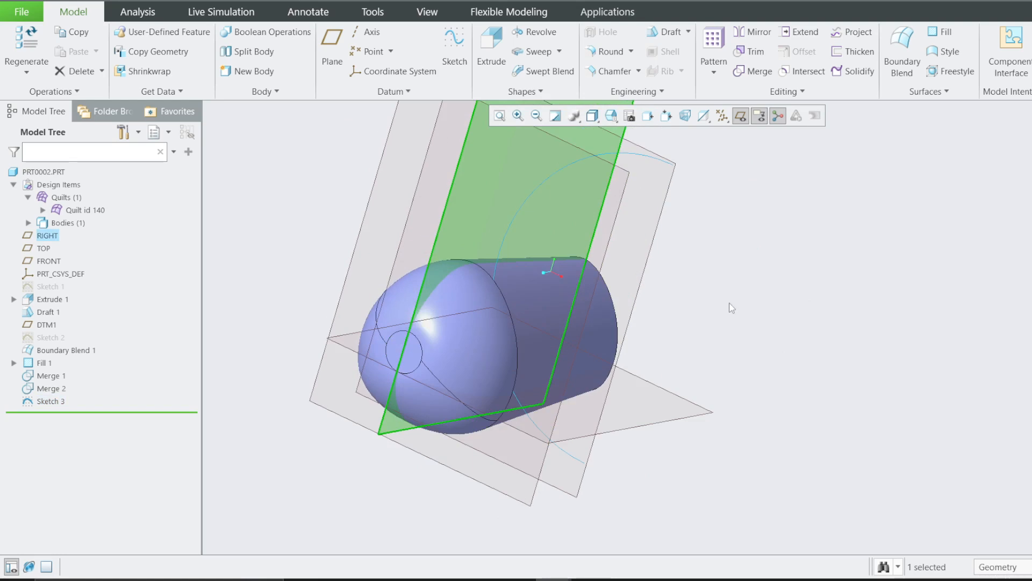
pyautogui.click(744, 286)
pyautogui.click(478, 366)
pyautogui.click(798, 302)
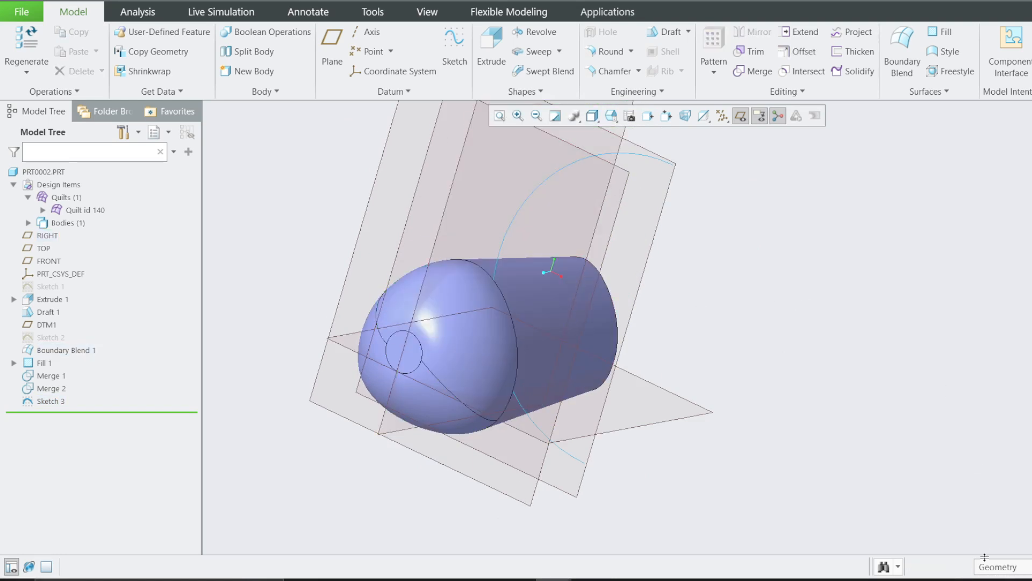
# Step: With the Quilt selection filter, trim the body quilt by the RIGHT datum plane, keeping the half on the sketched arc's side
pyautogui.click(1001, 567)
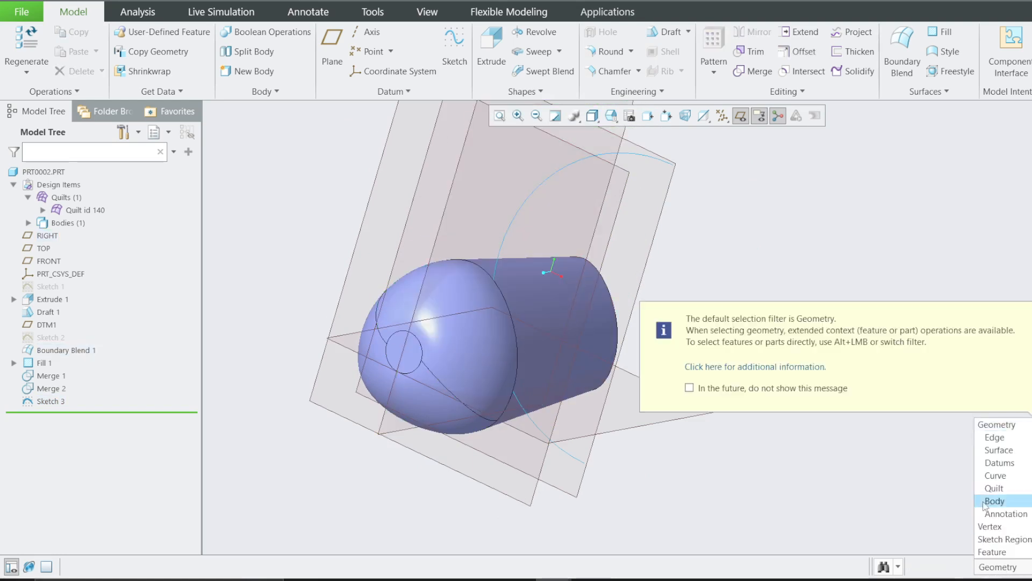
pyautogui.click(989, 543)
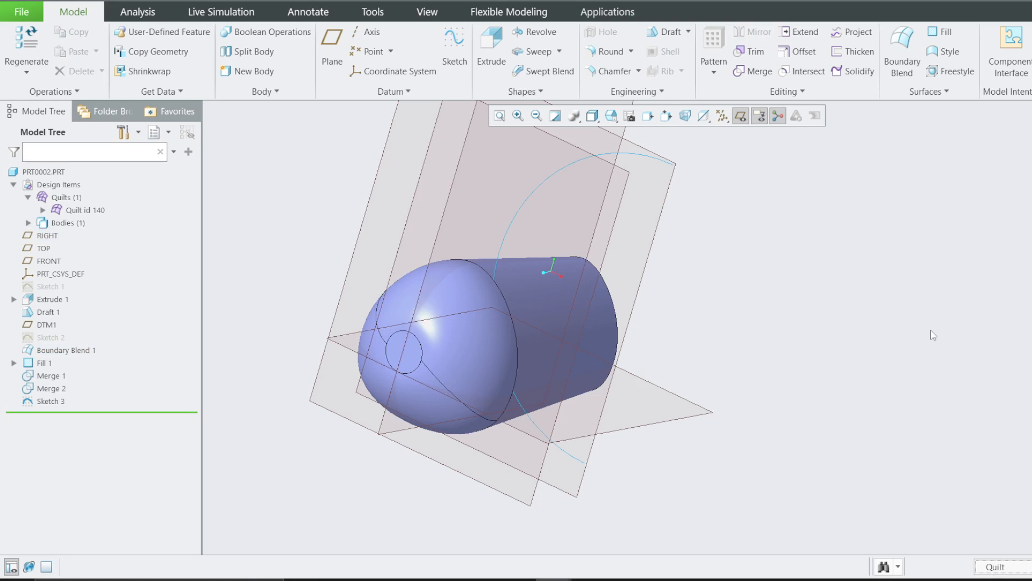
pyautogui.click(450, 309)
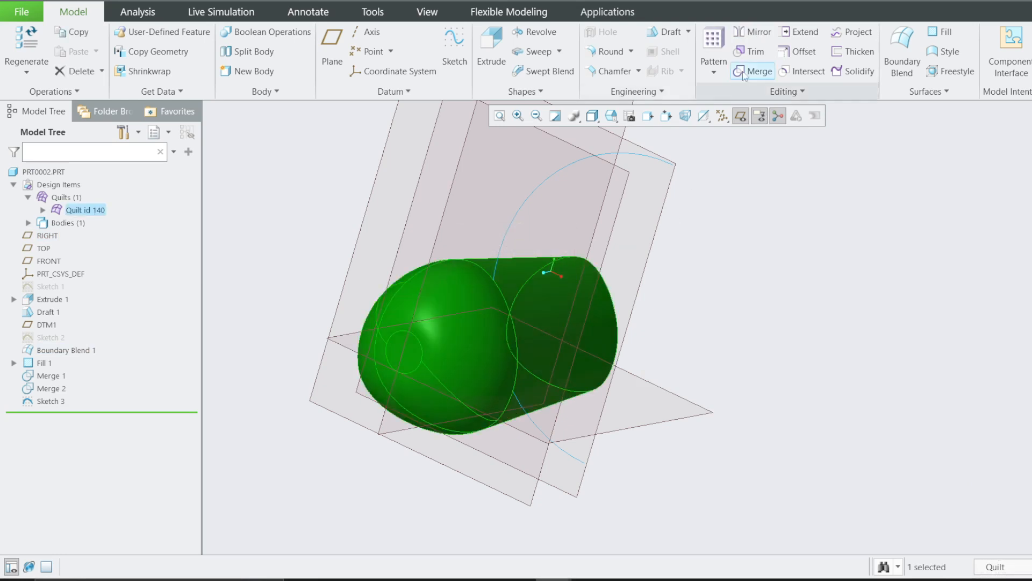
pyautogui.click(752, 52)
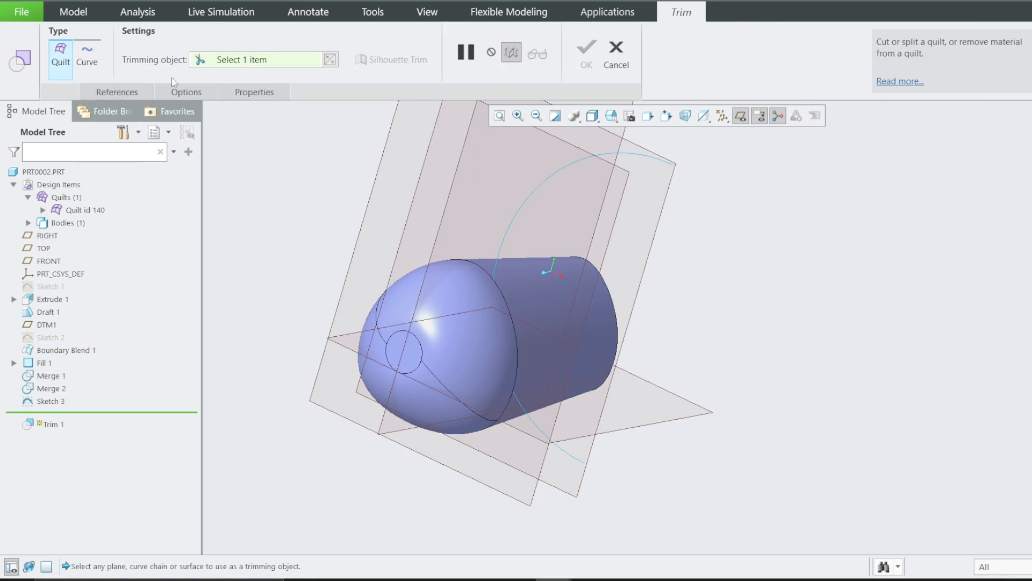
pyautogui.click(123, 95)
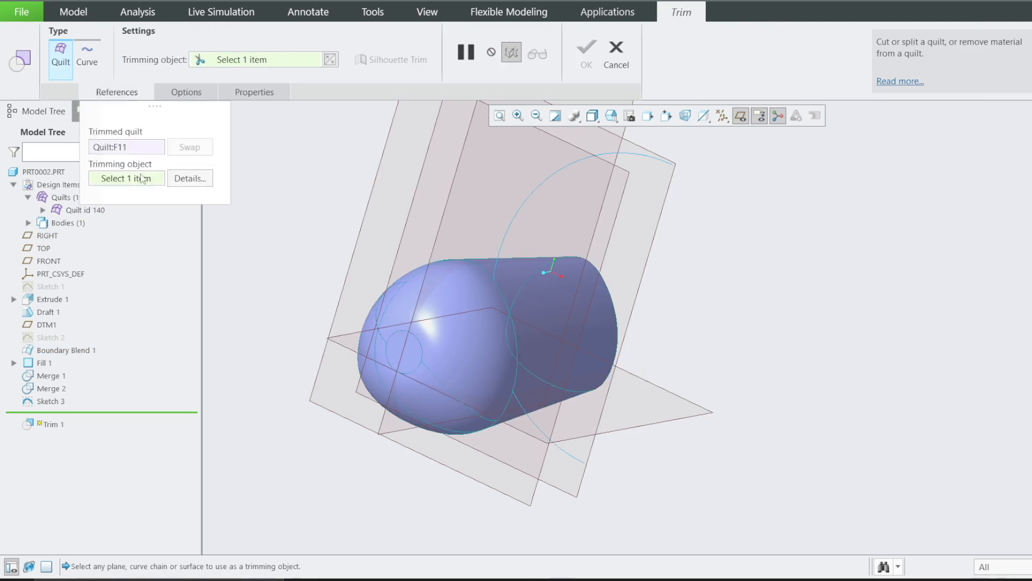
pyautogui.click(442, 218)
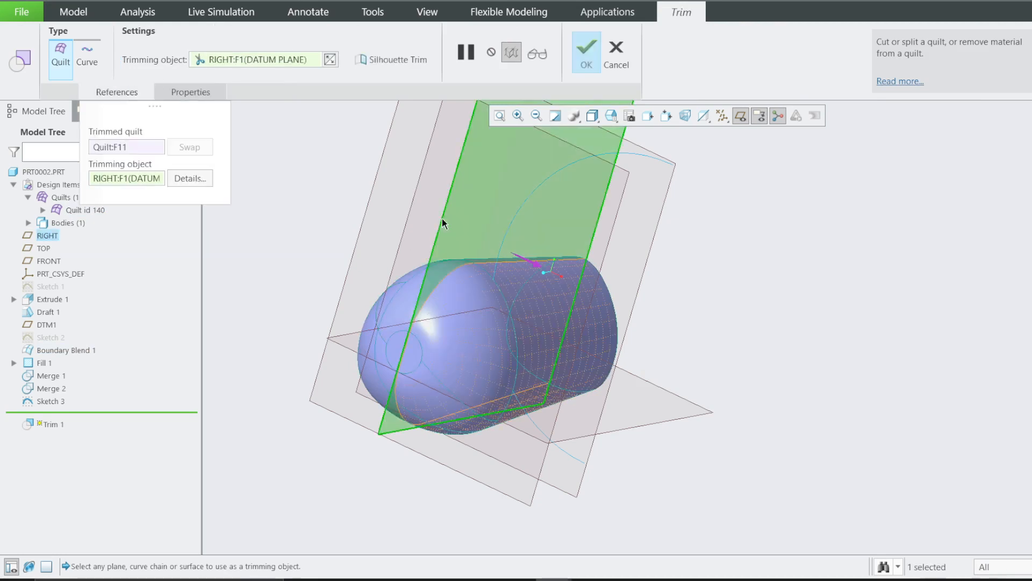
pyautogui.scroll(1, 663, 322)
pyautogui.scroll(-1, 510, 179)
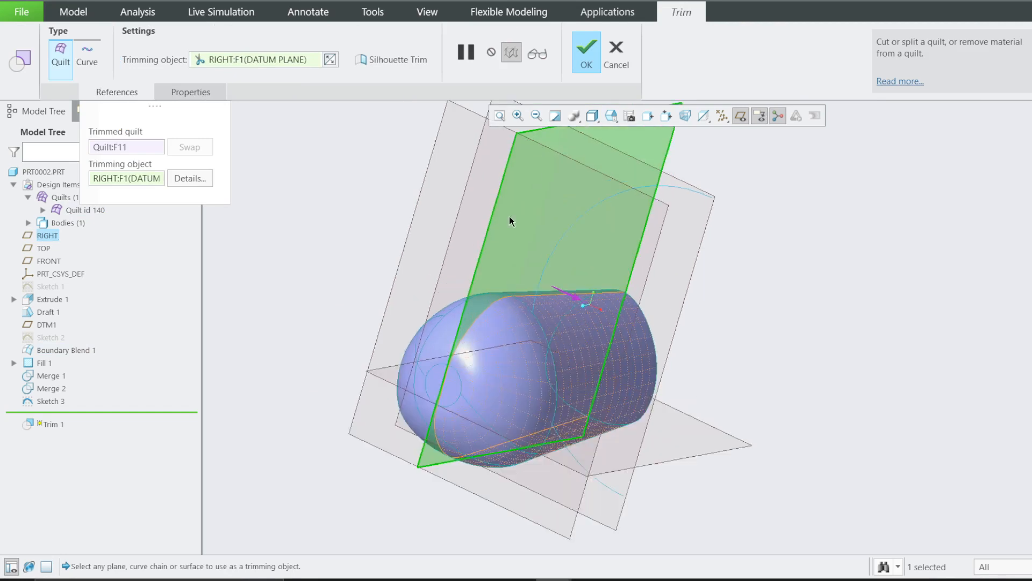
pyautogui.scroll(-1, 592, 321)
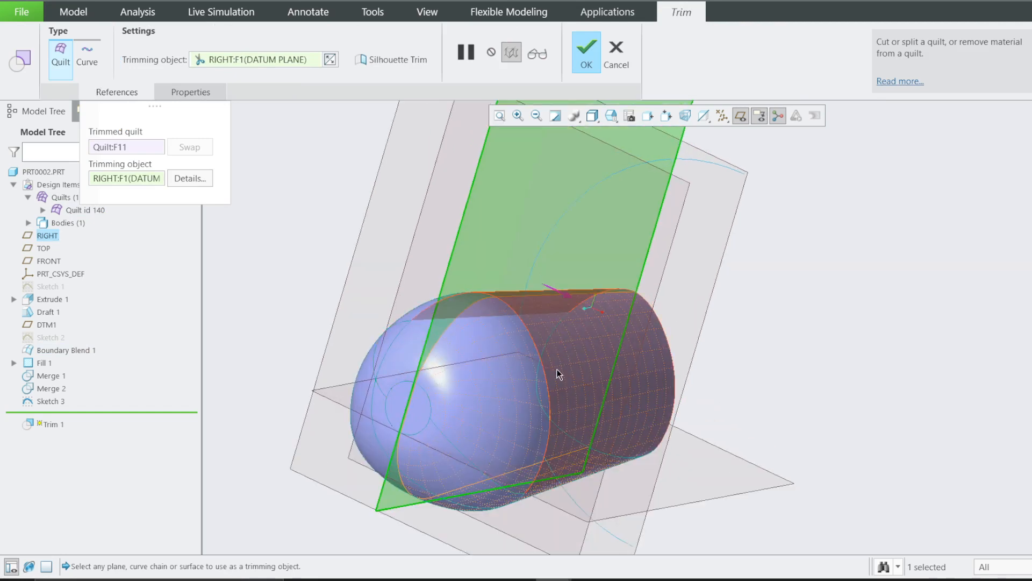
pyautogui.scroll(-1, 550, 337)
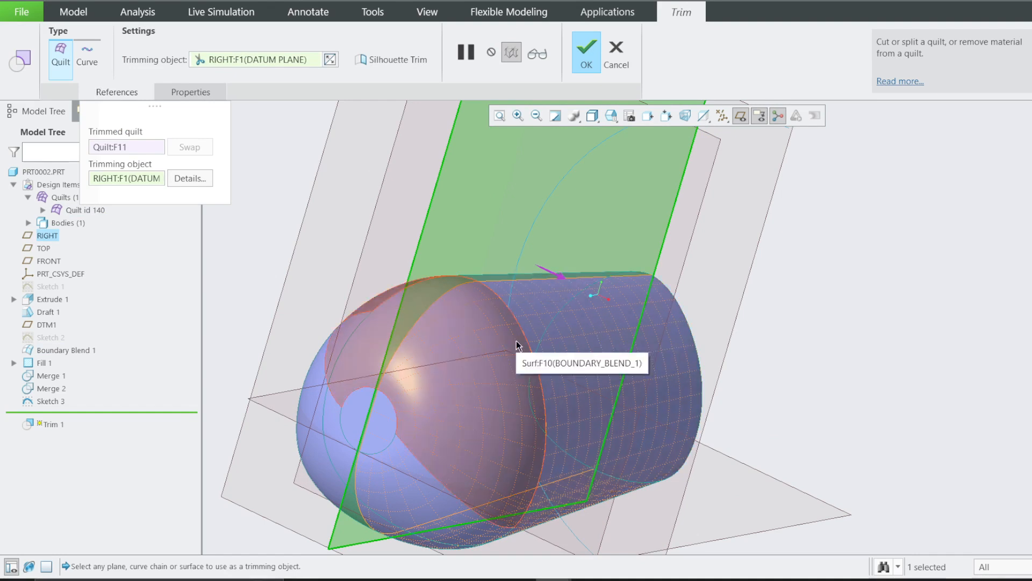
pyautogui.moveTo(516, 341); pyautogui.dragTo(528, 359, button='middle')
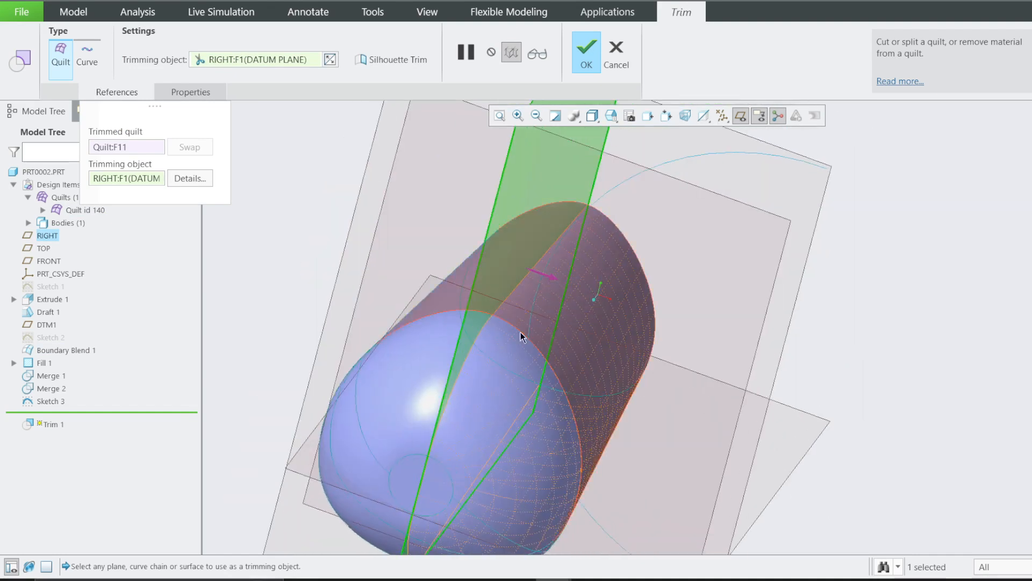
pyautogui.click(572, 60)
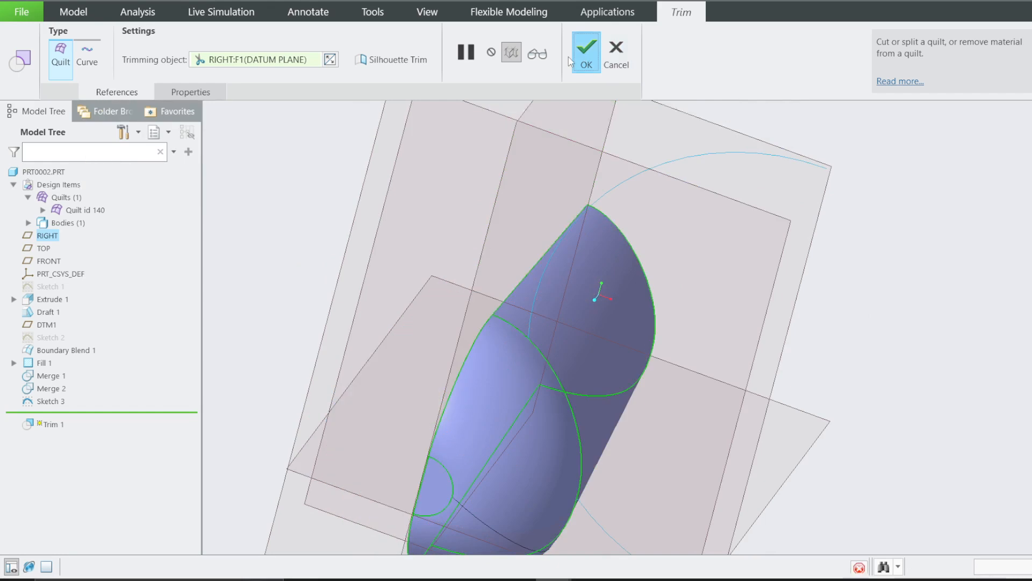
# Step: Turn off the display of datum planes around the trimmed half body
pyautogui.moveTo(484, 352); pyautogui.dragTo(457, 329, button='middle')
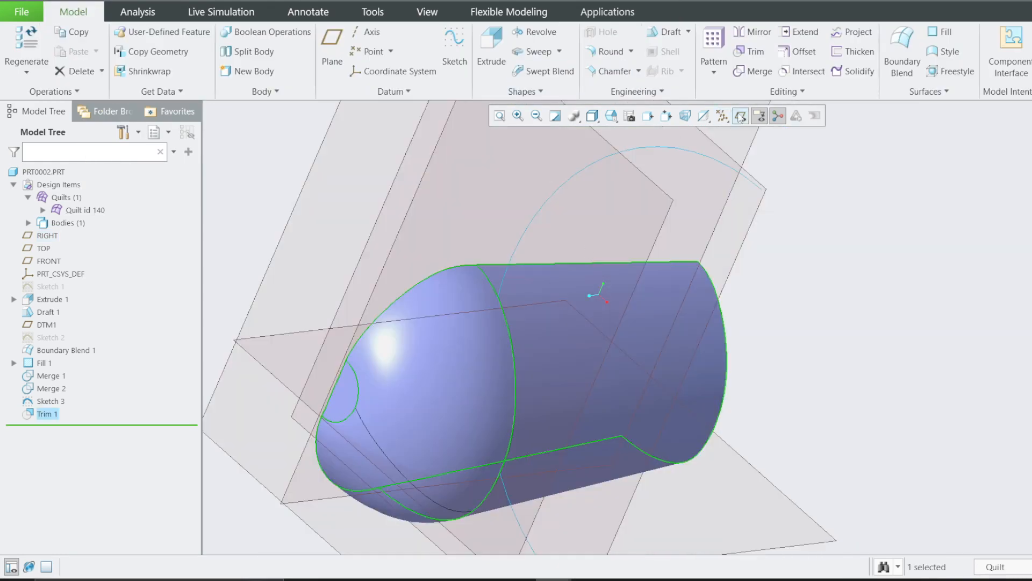
pyautogui.click(740, 116)
pyautogui.scroll(-2, 664, 208)
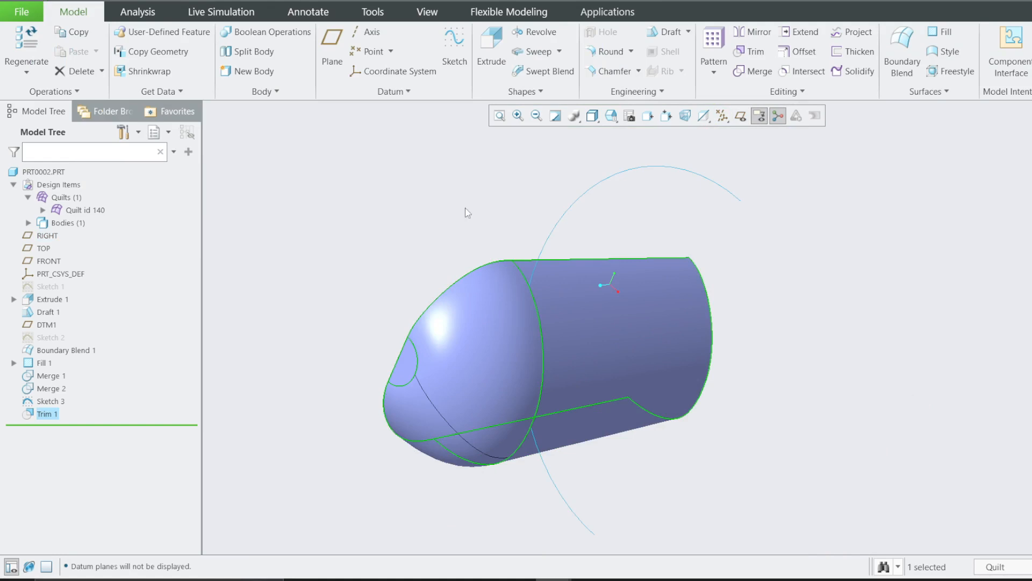
pyautogui.scroll(-1, 492, 250)
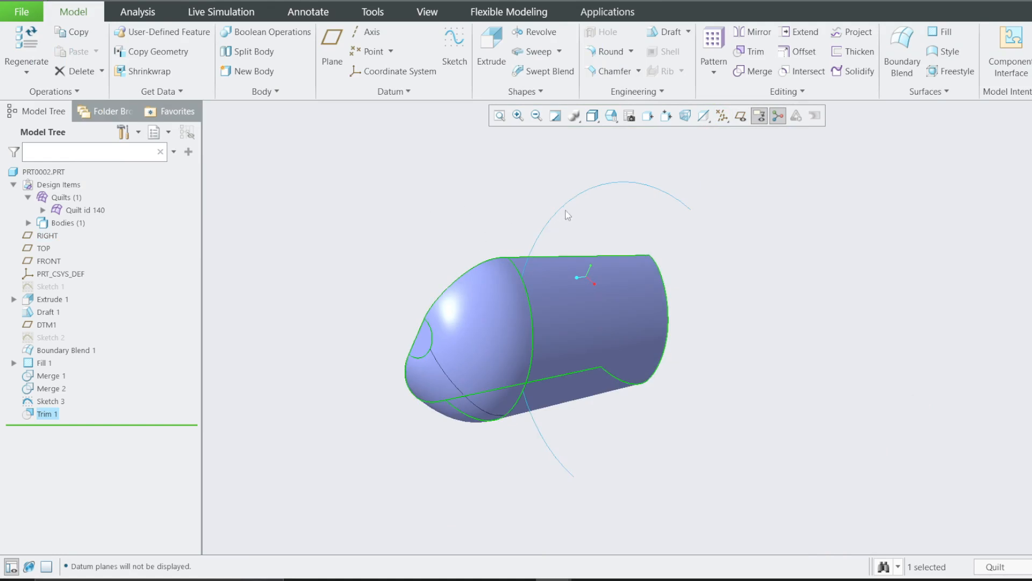
# Step: Extrude the arc of Sketch 3 as a surface, symmetric about its sketch plane, with a total depth of 256 mm
pyautogui.click(54, 401)
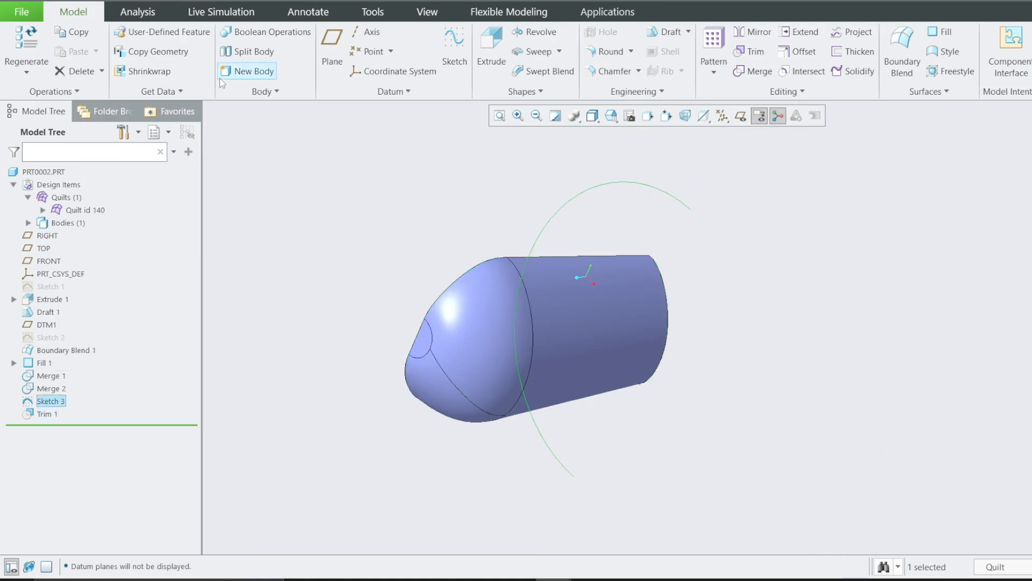
pyautogui.click(491, 52)
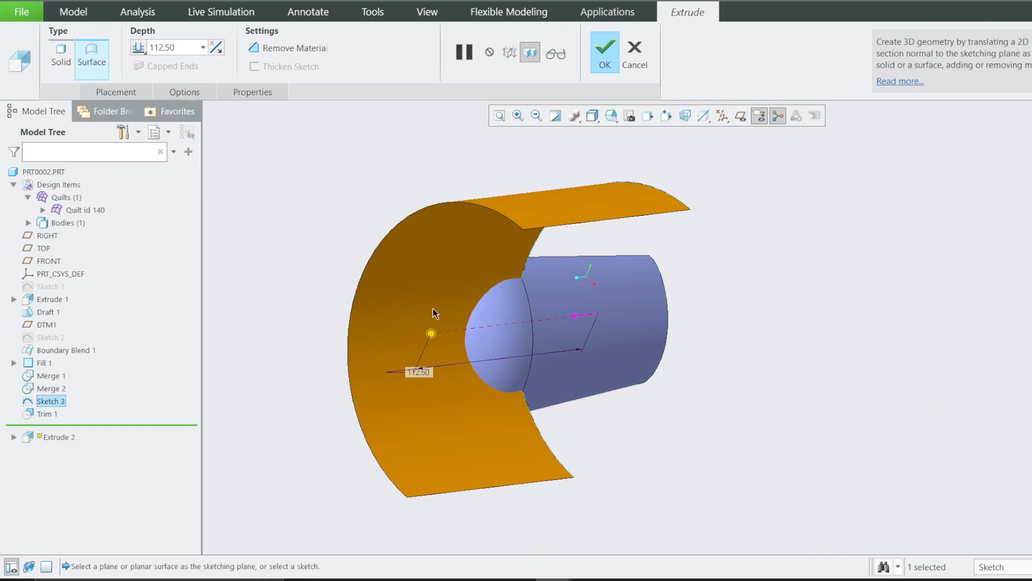
pyautogui.click(138, 51)
pyautogui.click(161, 76)
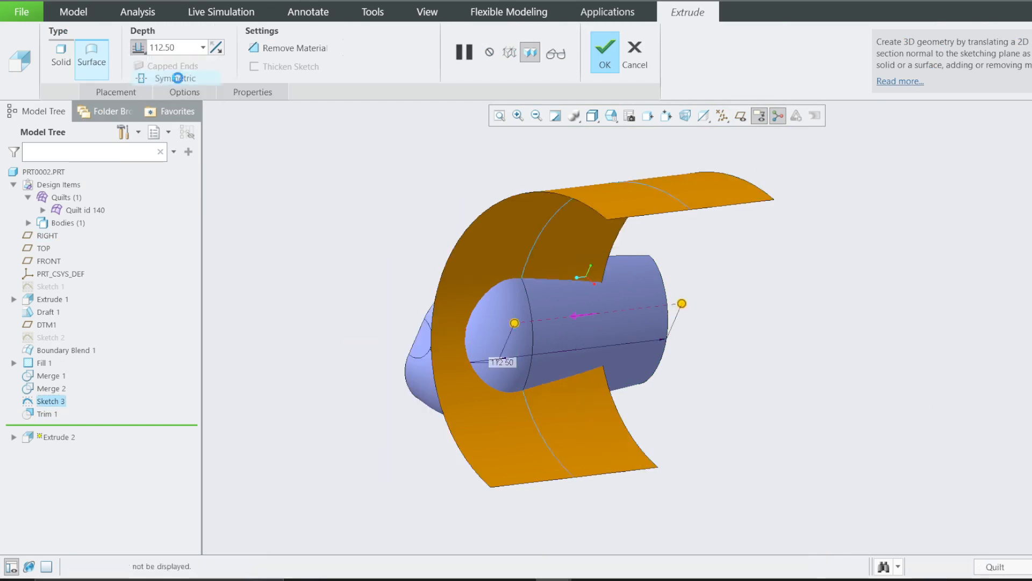
pyautogui.moveTo(680, 305); pyautogui.dragTo(792, 308)
pyautogui.moveTo(580, 330); pyautogui.dragTo(554, 353, button='middle')
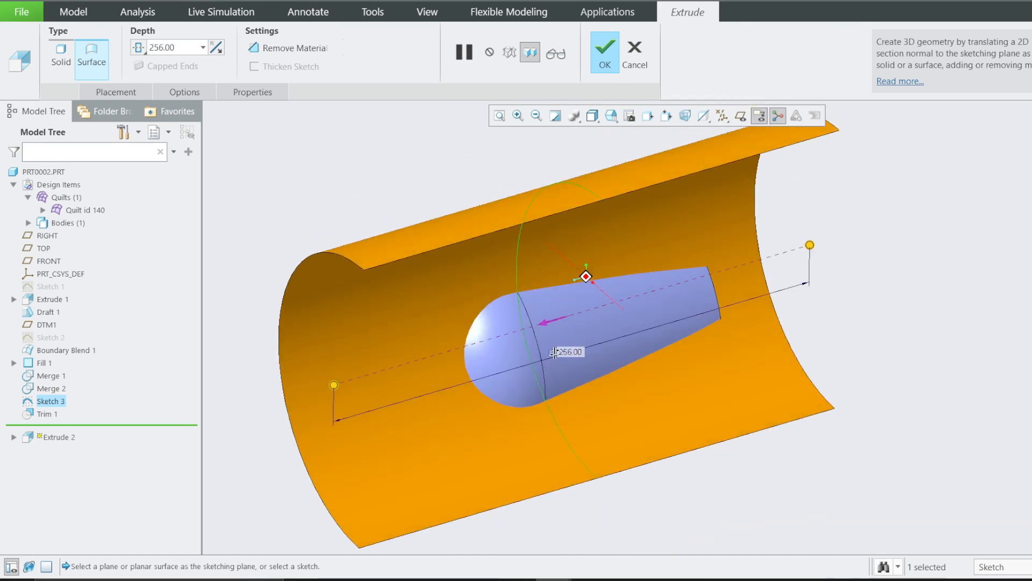
pyautogui.click(605, 54)
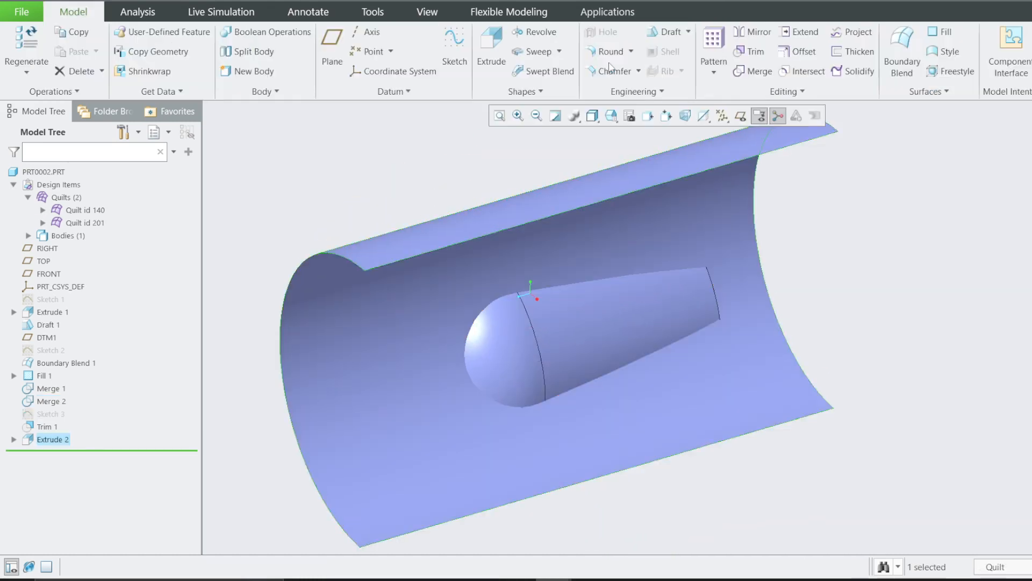
pyautogui.click(347, 200)
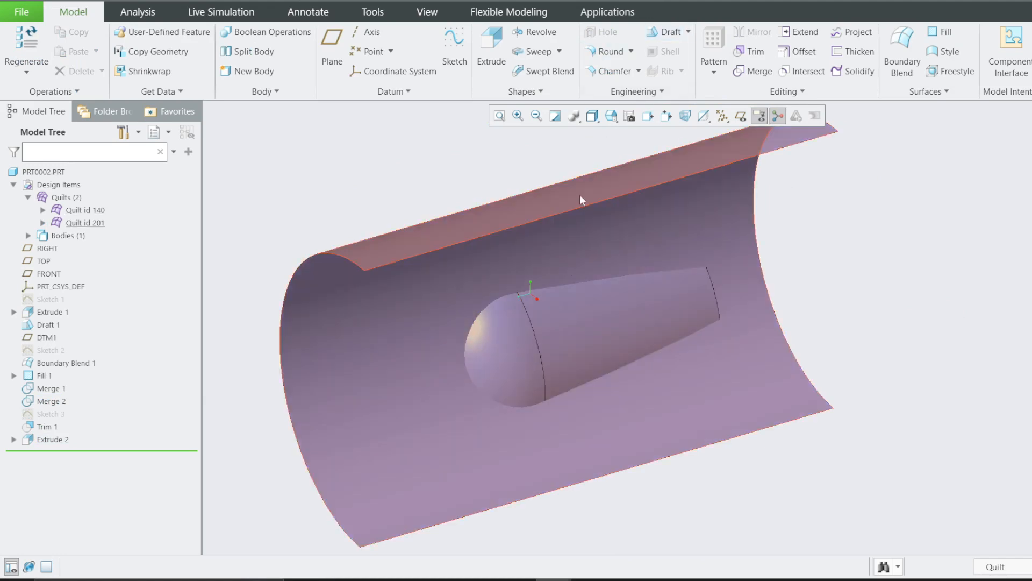
# Step: Review the placement, depth options and properties of the Extrude 2 surface
pyautogui.rightClick(53, 440)
pyautogui.click(83, 459)
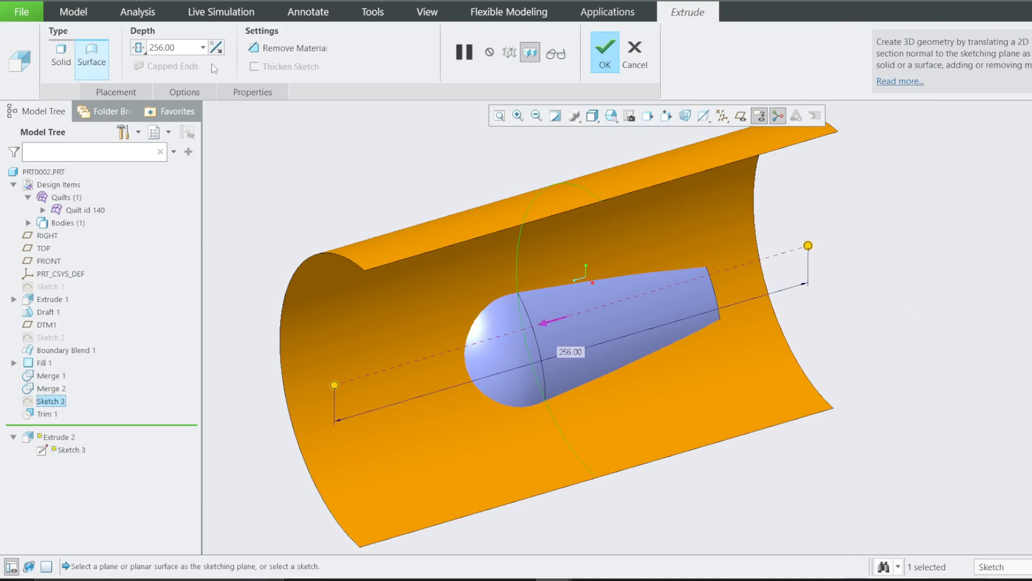
pyautogui.click(146, 89)
pyautogui.click(207, 91)
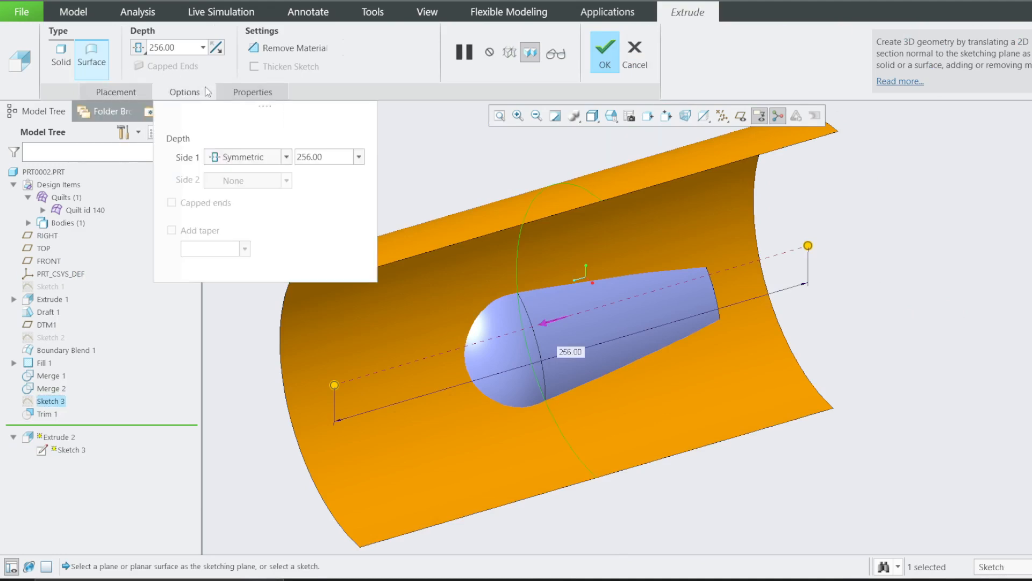
pyautogui.click(253, 92)
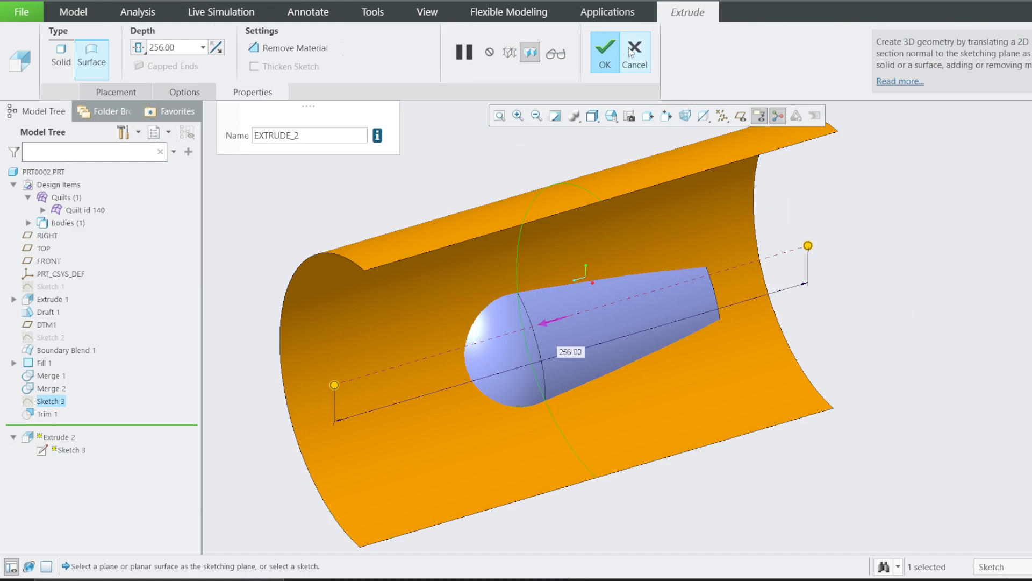
pyautogui.click(605, 53)
# Step: Display the datum planes in the model view
pyautogui.click(756, 118)
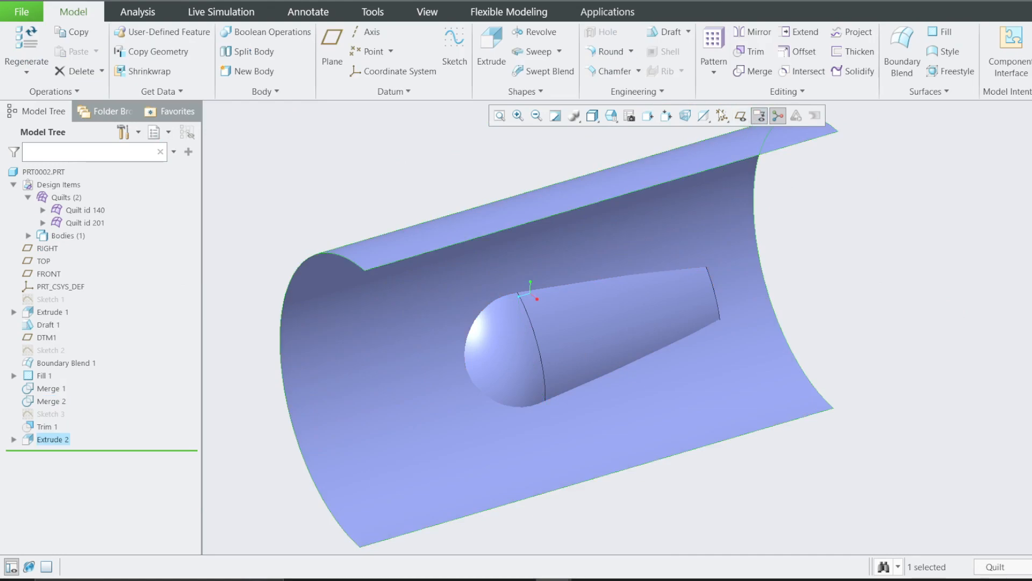
pyautogui.click(742, 117)
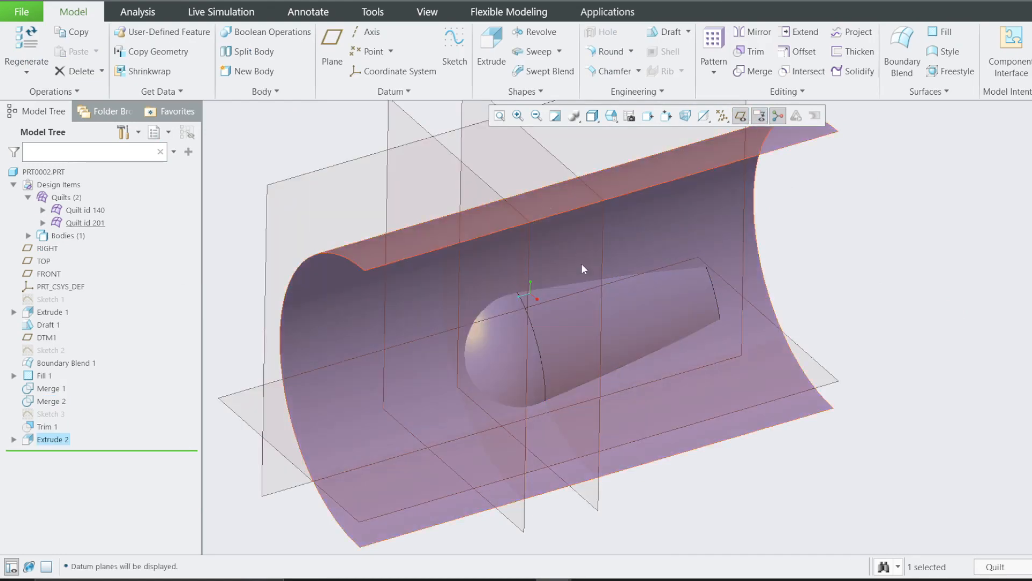
pyautogui.scroll(-2, 550, 257)
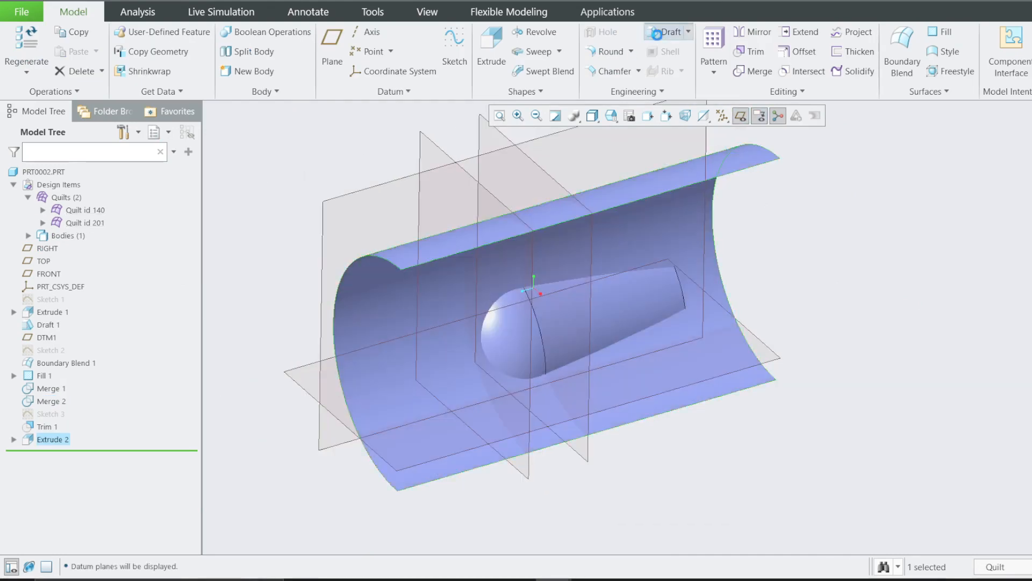
# Step: Try to draft the Extrude 2 surface, using its front end edge chain as hinge and the FRONT plane as pull direction
pyautogui.click(657, 34)
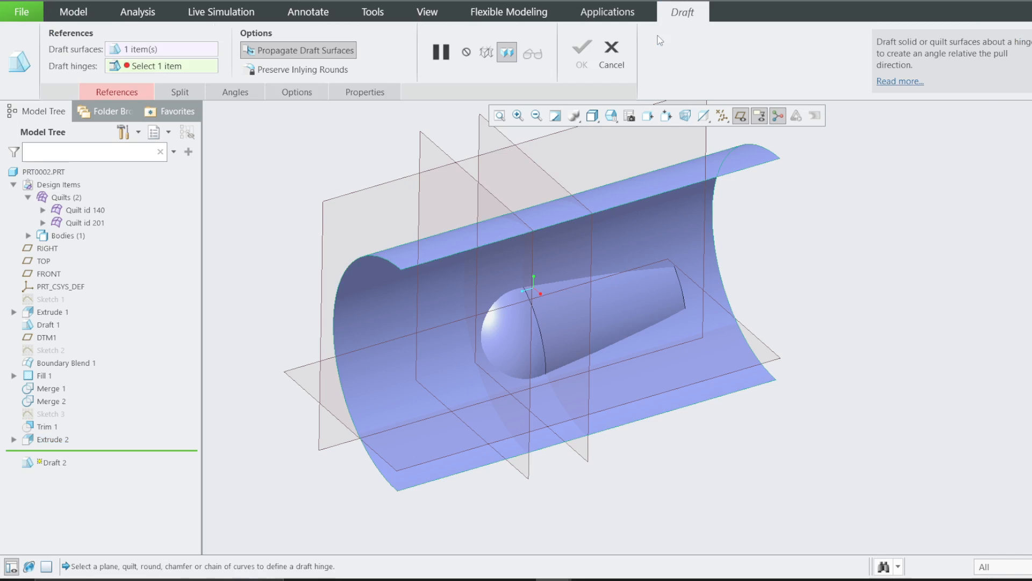
pyautogui.click(136, 50)
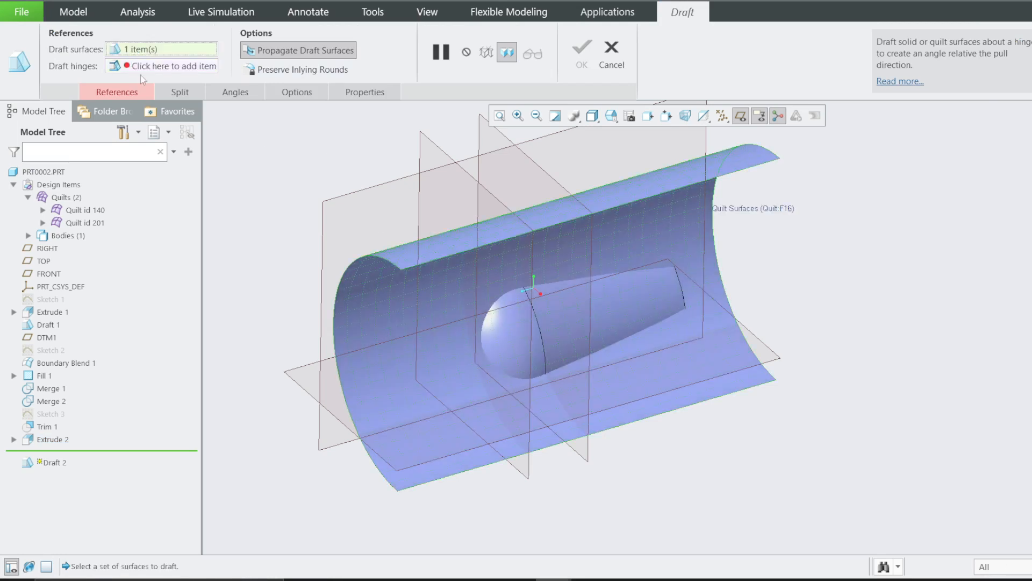
pyautogui.click(143, 66)
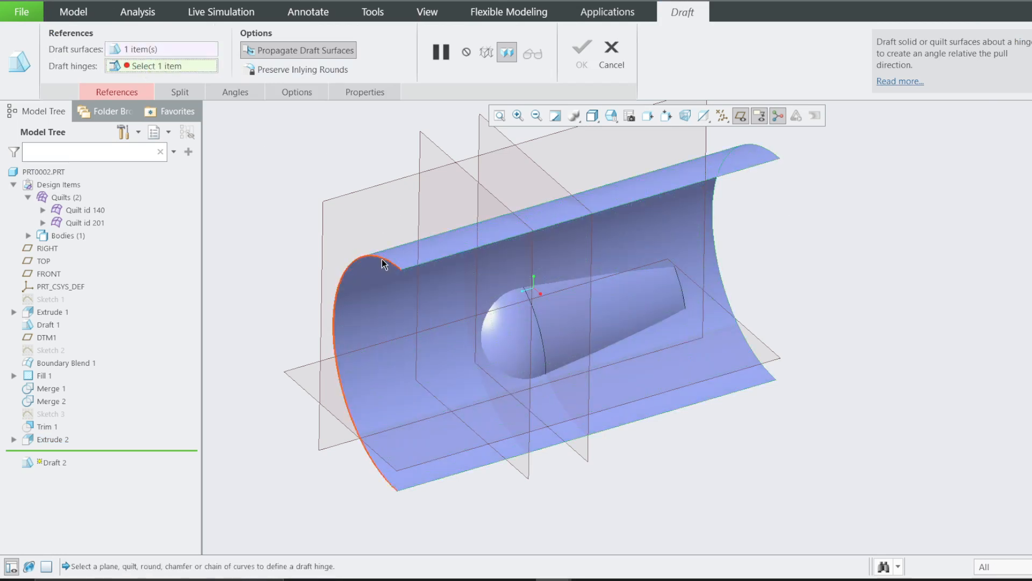
pyautogui.click(344, 268)
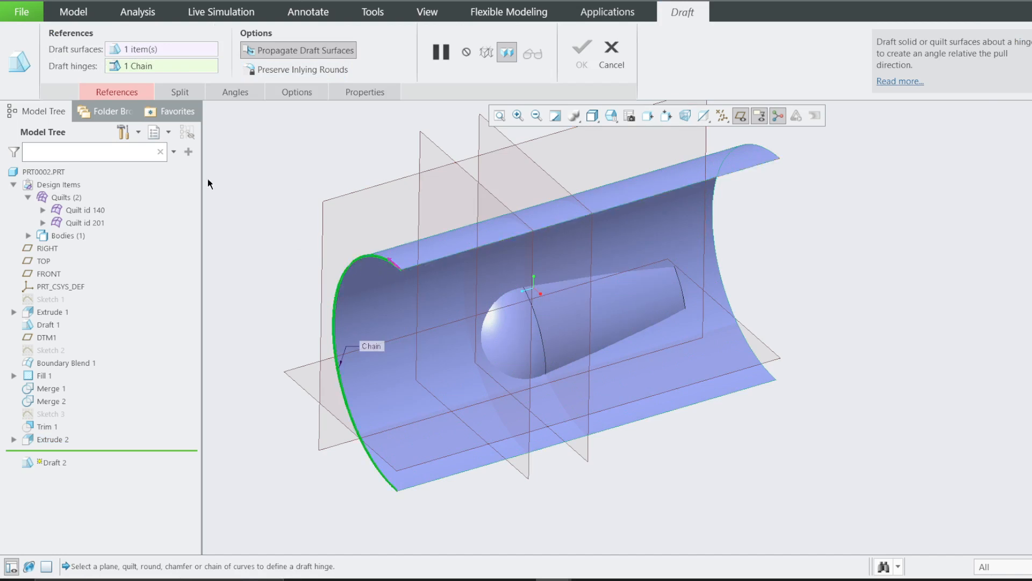
pyautogui.click(143, 94)
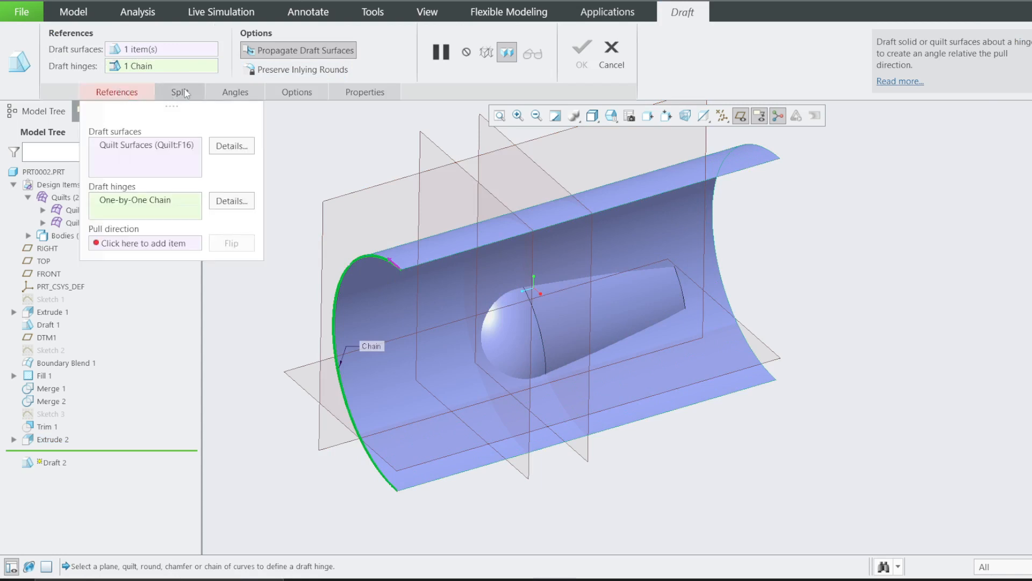
pyautogui.click(138, 242)
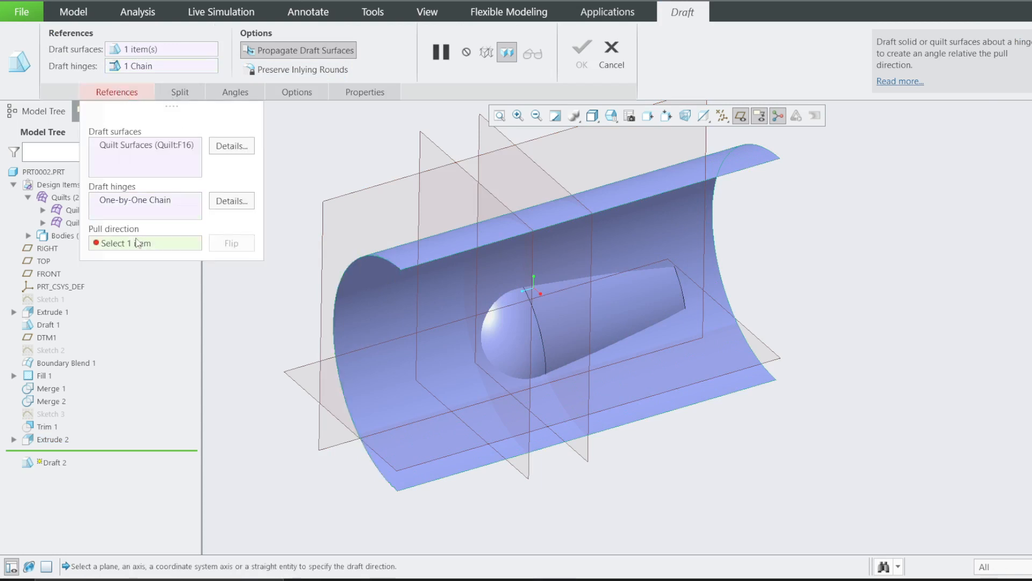
pyautogui.click(497, 134)
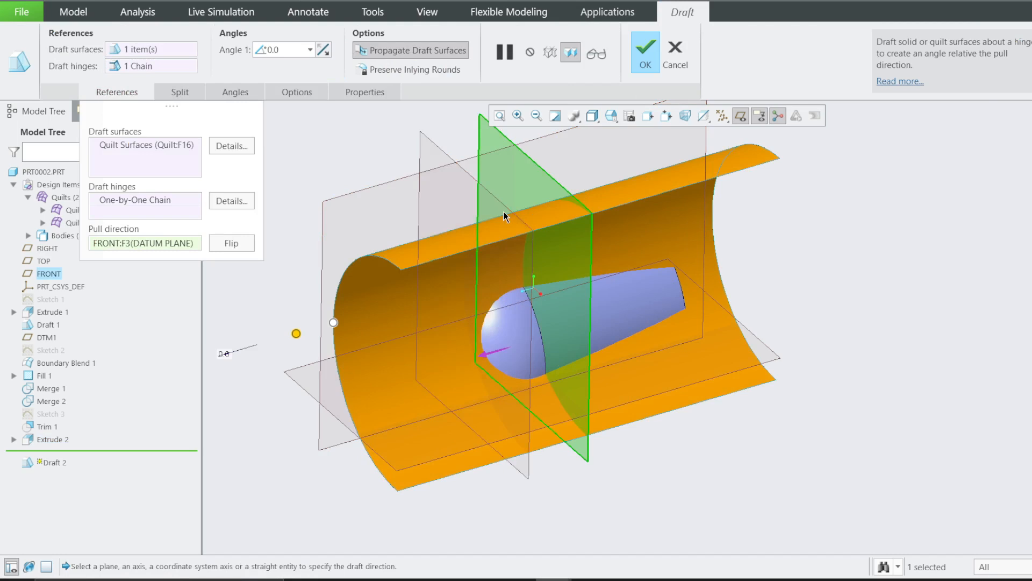
# Step: Try a 5-degree draft angle in the reversed direction on the extruded surface and discard the draft
pyautogui.moveTo(506, 218); pyautogui.dragTo(448, 175, button='middle')
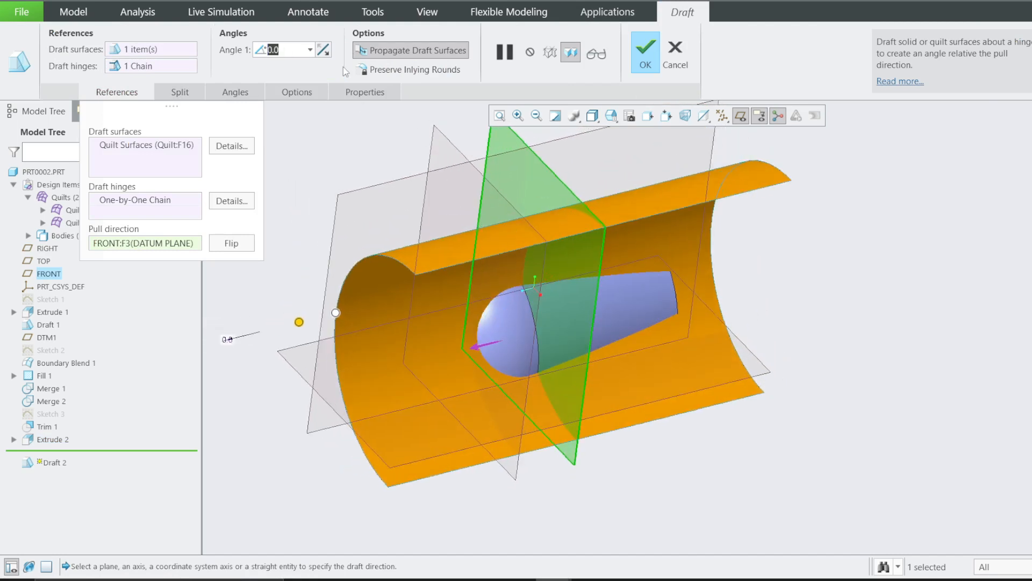
pyautogui.write('5')
pyautogui.press('Return')
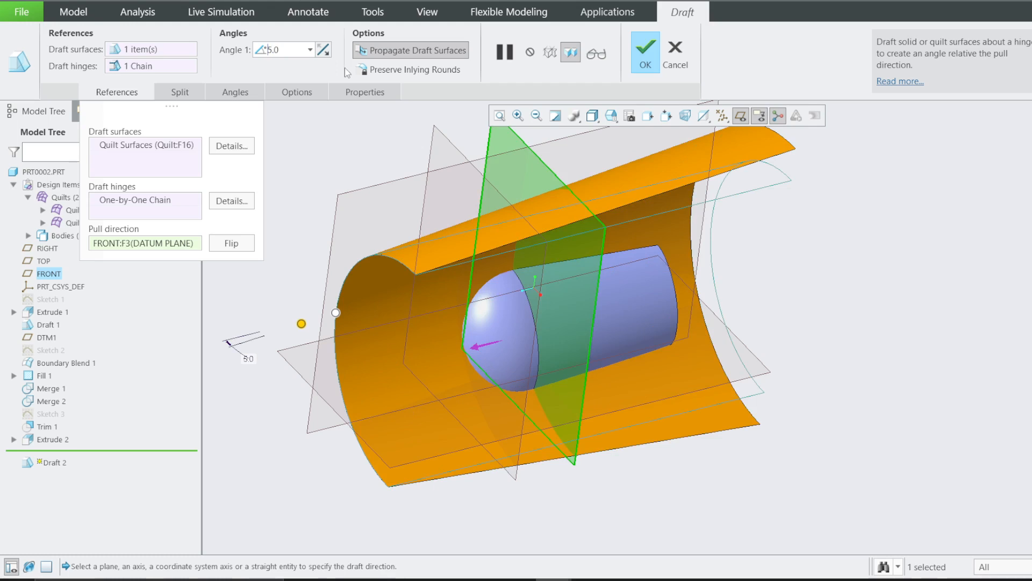
pyautogui.click(323, 53)
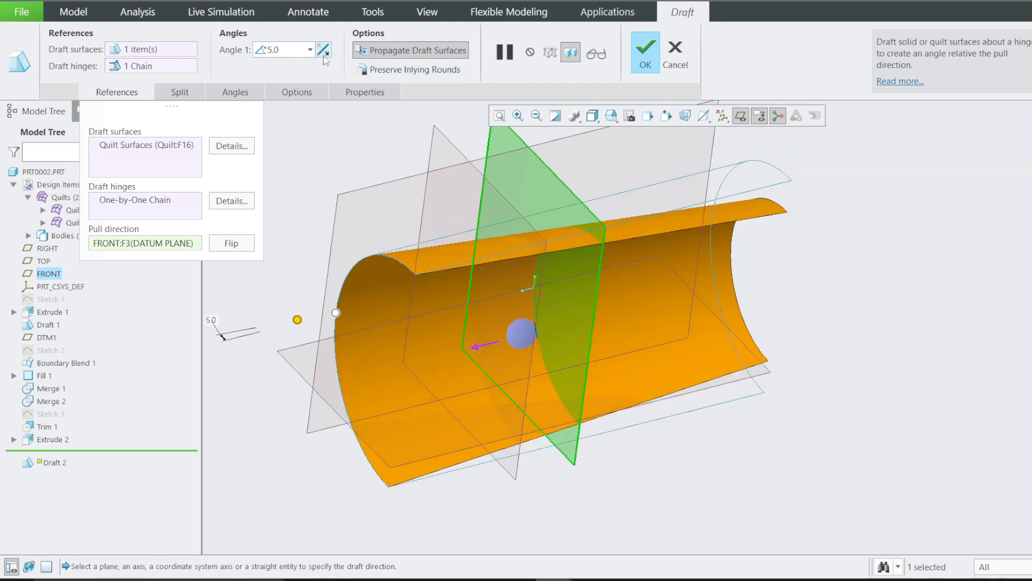
pyautogui.moveTo(444, 253); pyautogui.dragTo(525, 285, button='middle')
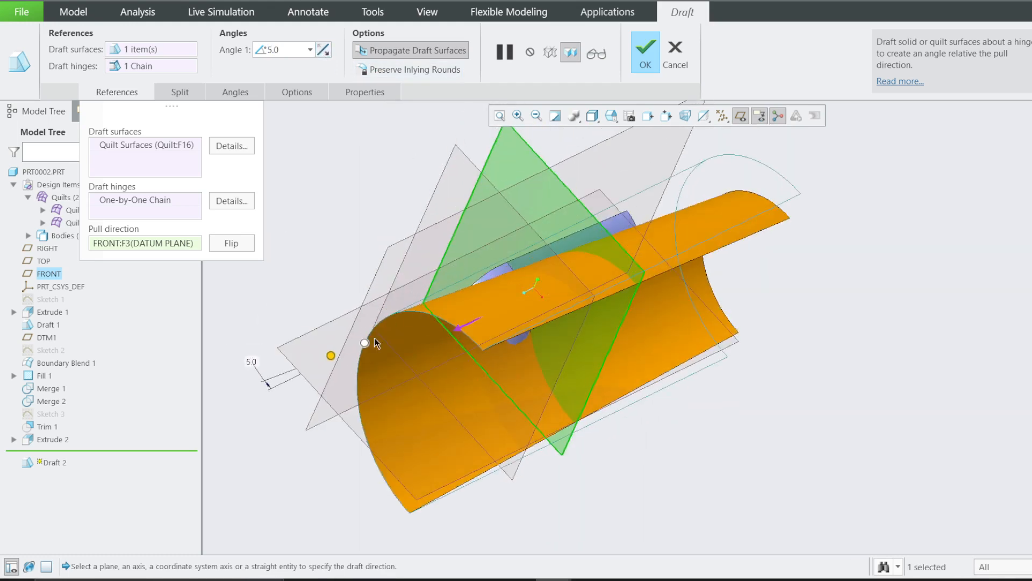
pyautogui.moveTo(421, 321); pyautogui.dragTo(487, 338, button='middle')
pyautogui.scroll(2, 532, 311)
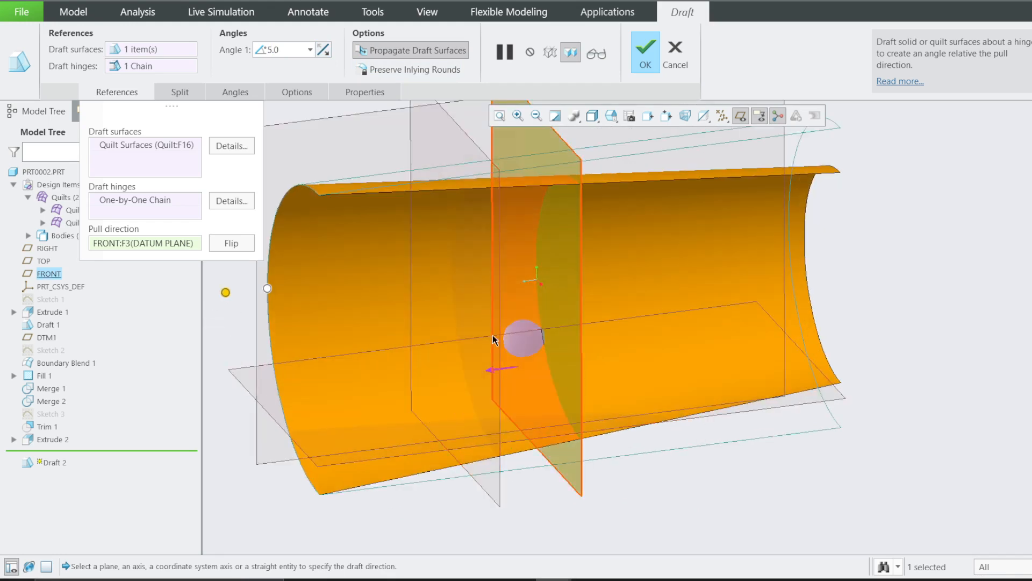
pyautogui.scroll(3, 524, 328)
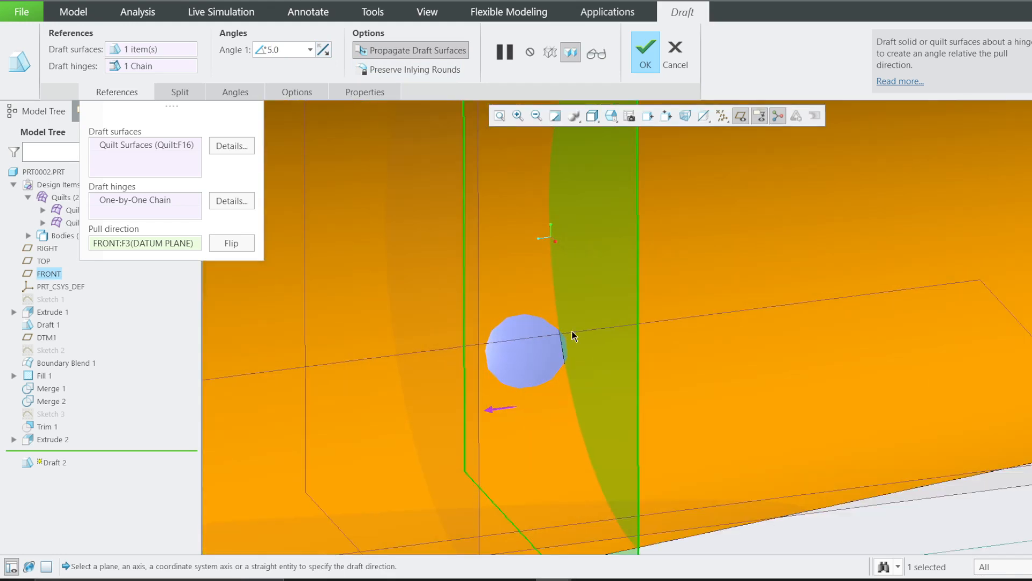
pyautogui.scroll(-5, 493, 357)
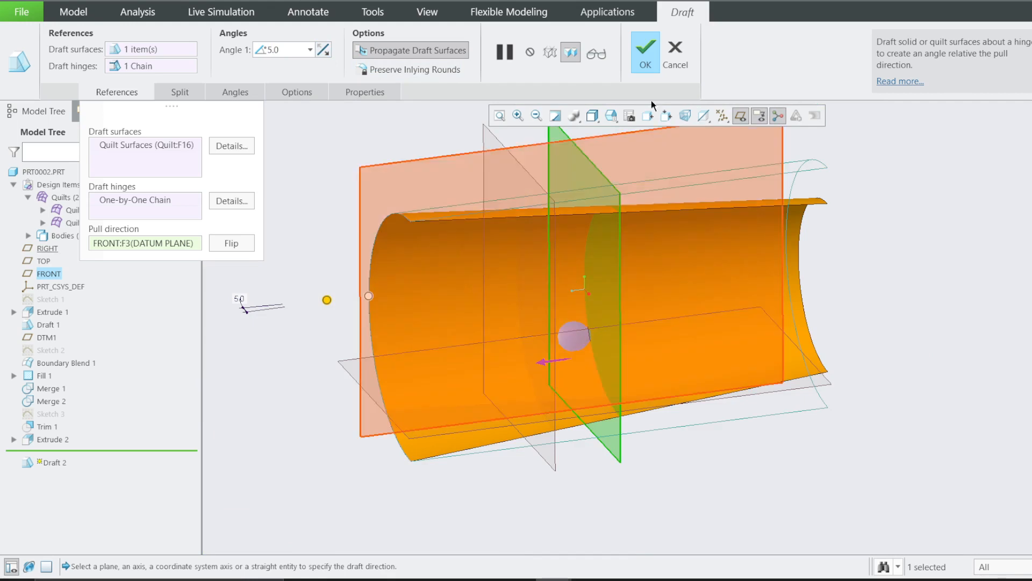
pyautogui.click(690, 66)
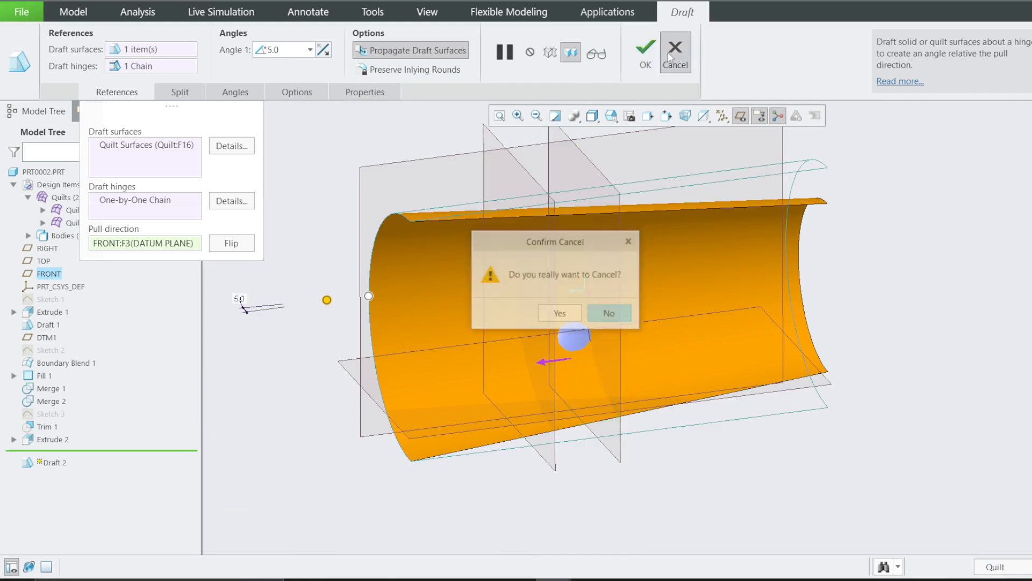
pyautogui.click(560, 313)
pyautogui.click(215, 283)
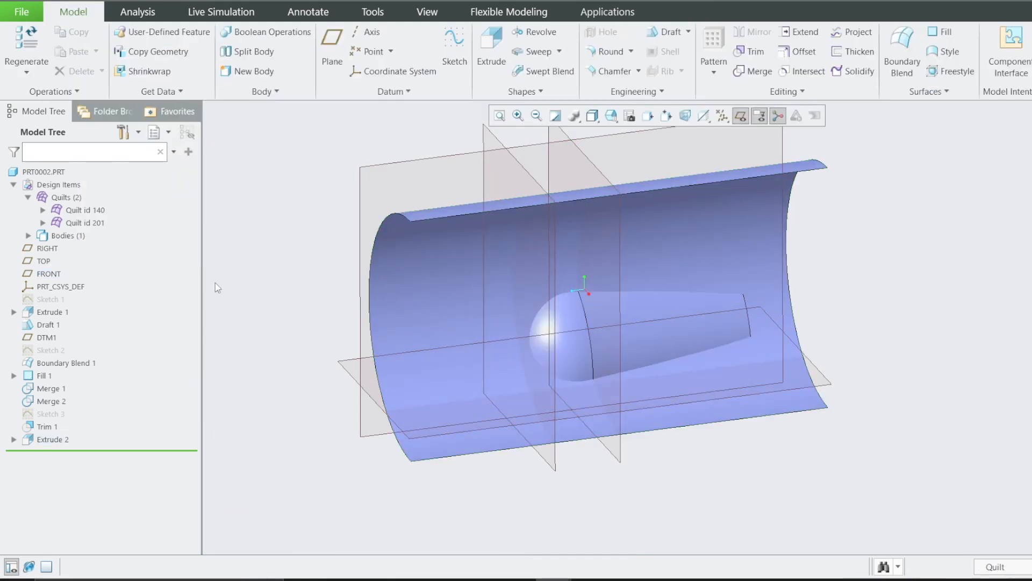
# Step: Redefine Extrude 2 from symmetric to one-sided depth and reverse its direction toward the tapered end of the body
pyautogui.rightClick(64, 443)
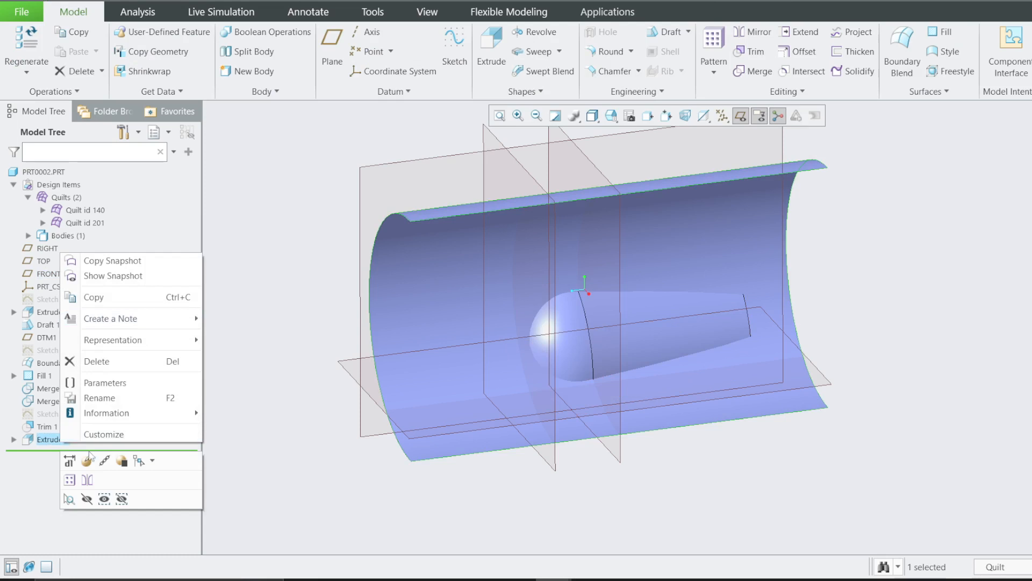
pyautogui.click(87, 456)
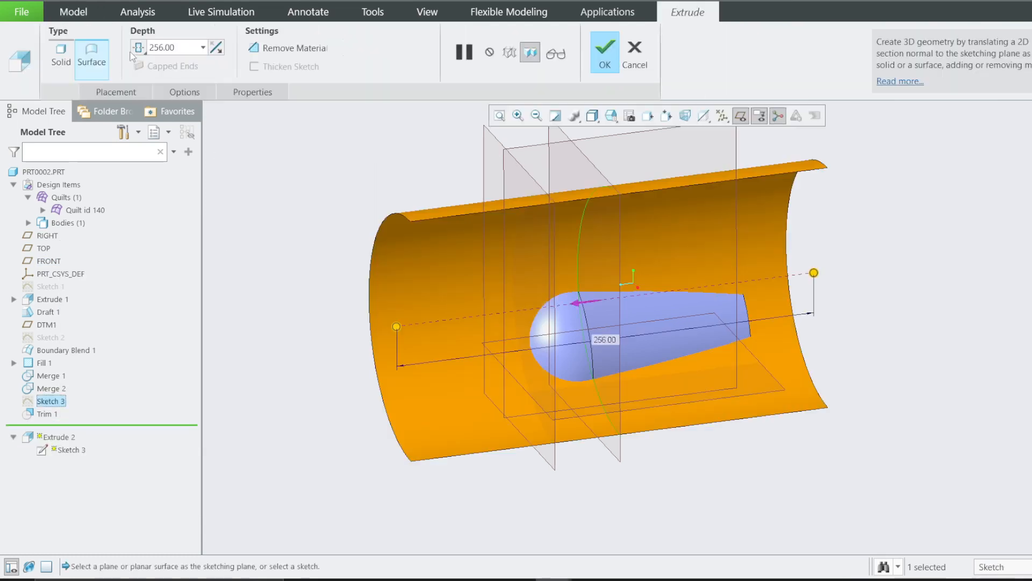
pyautogui.click(137, 49)
pyautogui.click(162, 67)
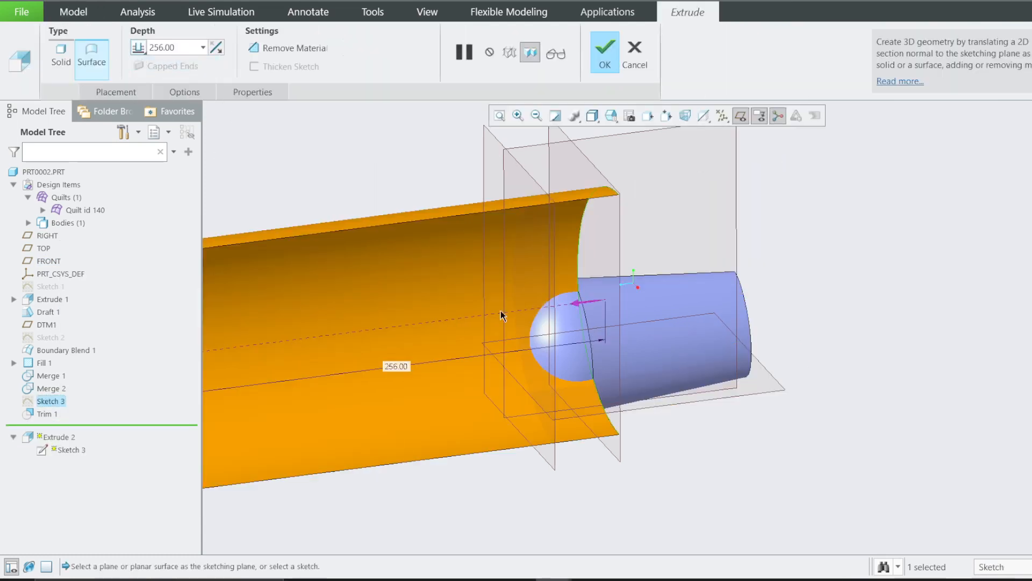
pyautogui.click(588, 305)
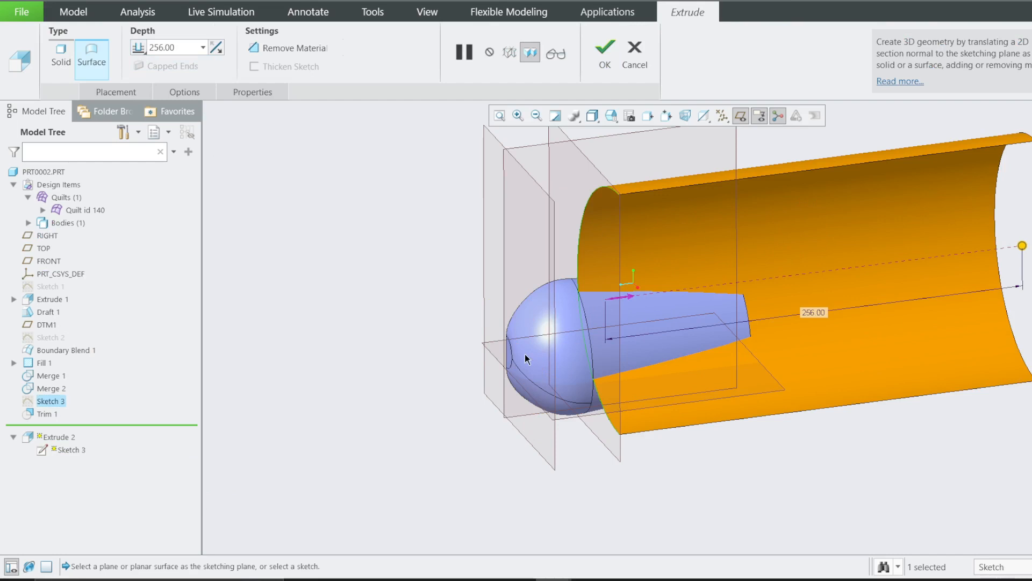
# Step: Shorten the one-sided surface extrusion so it ends slightly beyond the tapered end of the body
pyautogui.scroll(1, 525, 354)
pyautogui.scroll(-2, 914, 207)
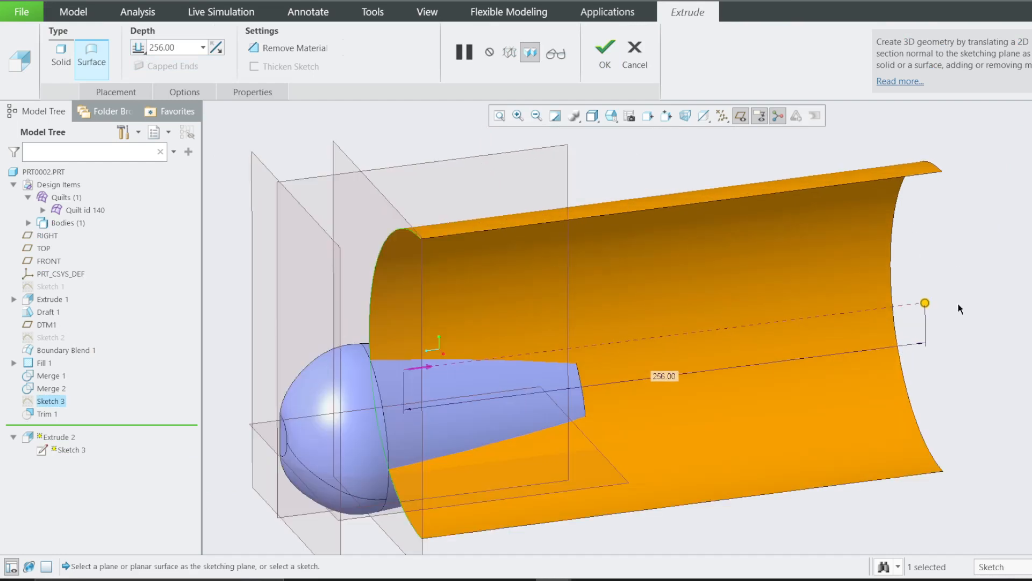
pyautogui.moveTo(917, 308); pyautogui.dragTo(658, 338)
pyautogui.click(611, 67)
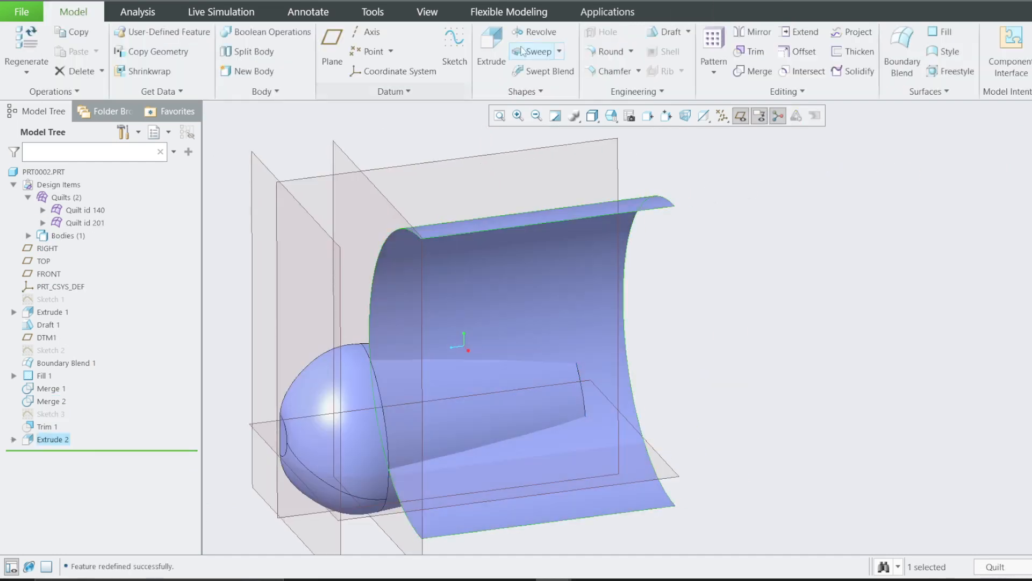
# Step: Start a draft on the extruded surface, with its front edge chain as hinge and the FRONT plane as pull direction
pyautogui.scroll(-3, 511, 304)
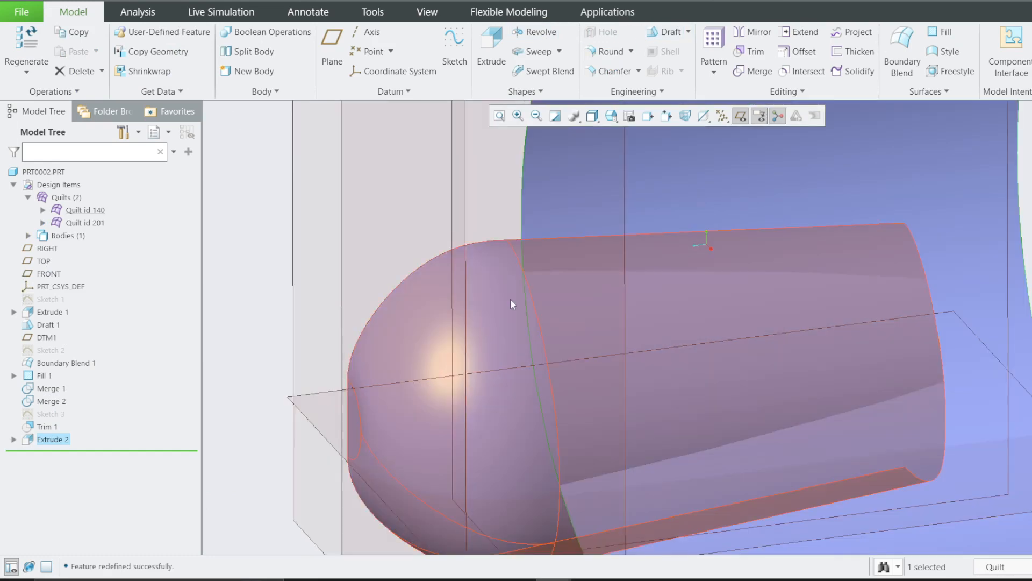
pyautogui.scroll(1, 510, 277)
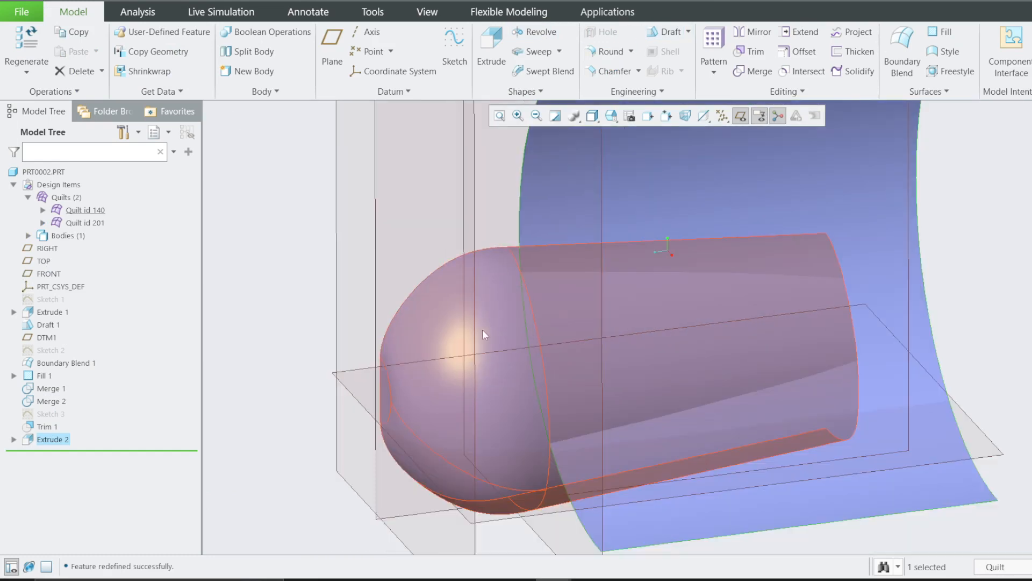
pyautogui.moveTo(481, 330)
pyautogui.mouseDown(button='middle')
pyautogui.moveTo(541, 344)
pyautogui.moveTo(500, 328)
pyautogui.moveTo(492, 298)
pyautogui.moveTo(575, 214)
pyautogui.mouseUp(button='middle')
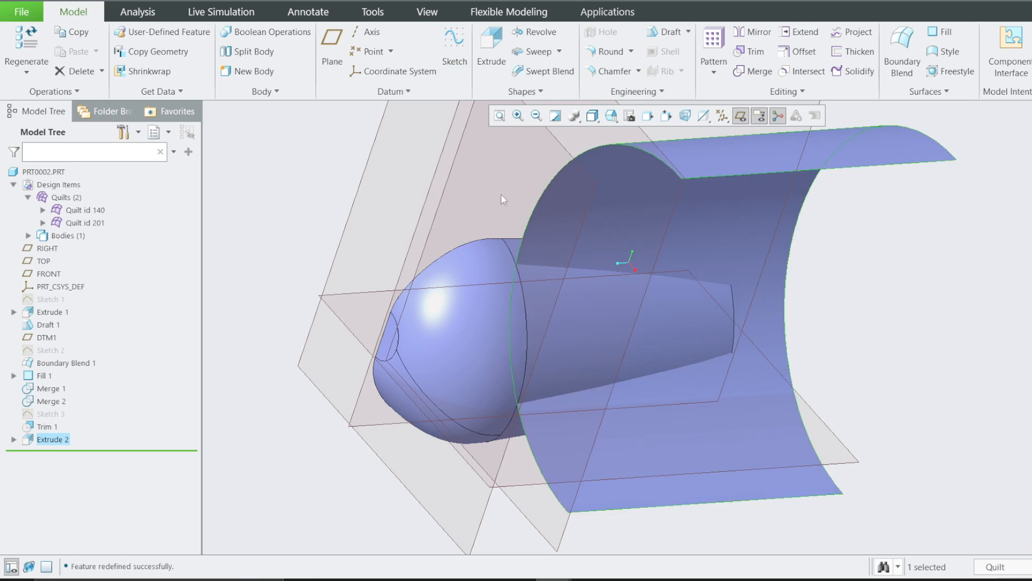
pyautogui.click(664, 32)
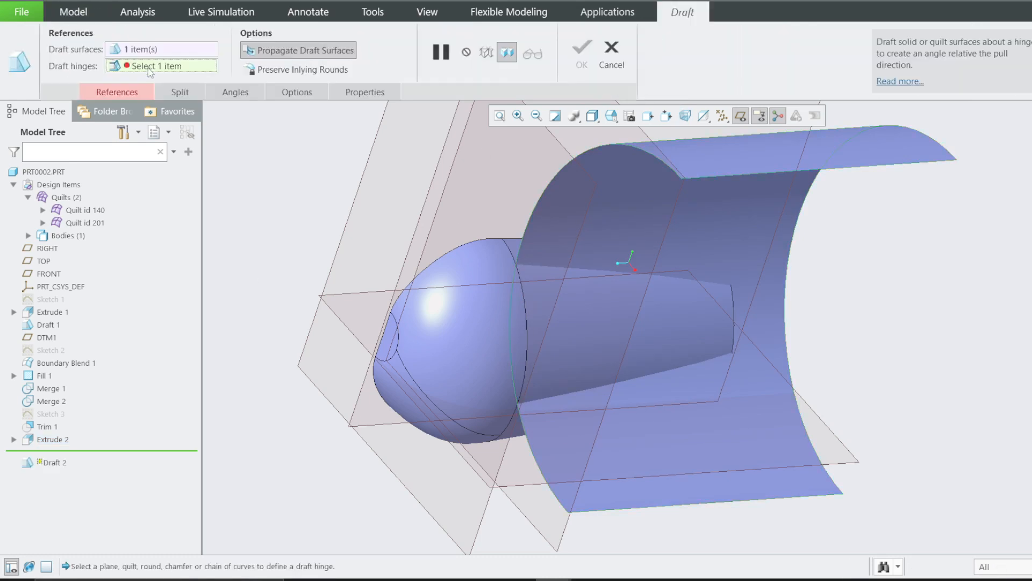
pyautogui.click(594, 160)
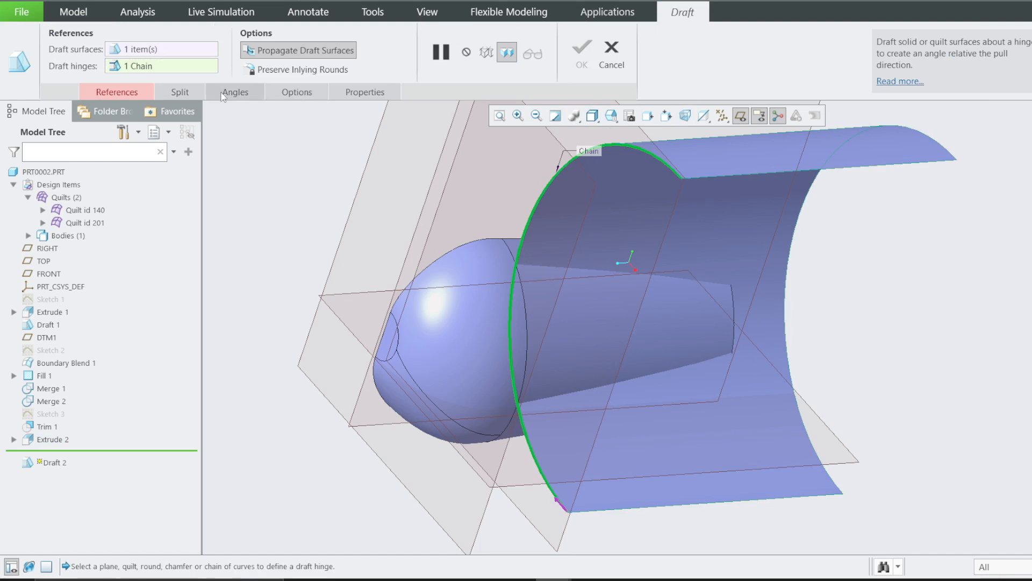
pyautogui.click(117, 92)
pyautogui.click(133, 243)
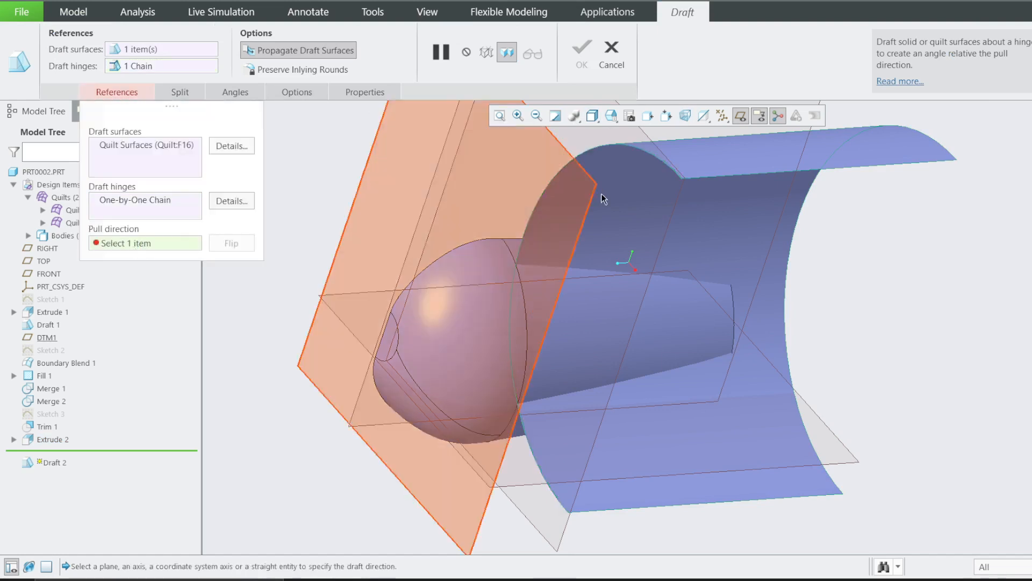
pyautogui.click(645, 265)
pyautogui.moveTo(645, 264); pyautogui.dragTo(605, 264, button='middle')
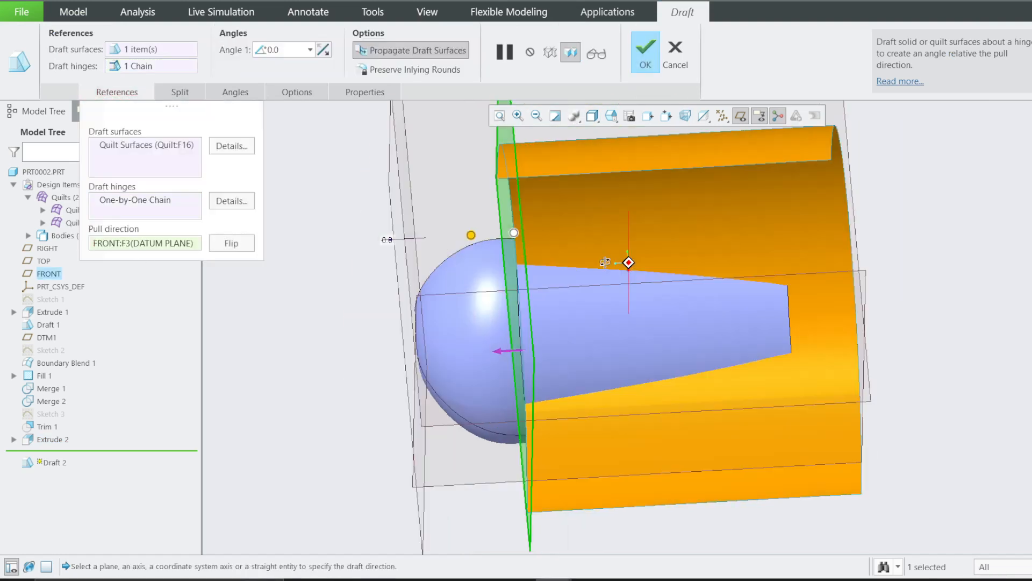
# Step: Apply a 5-degree draft angle in the reversed direction to the extruded surface, and hide the datum planes
pyautogui.click(296, 53)
pyautogui.write('5')
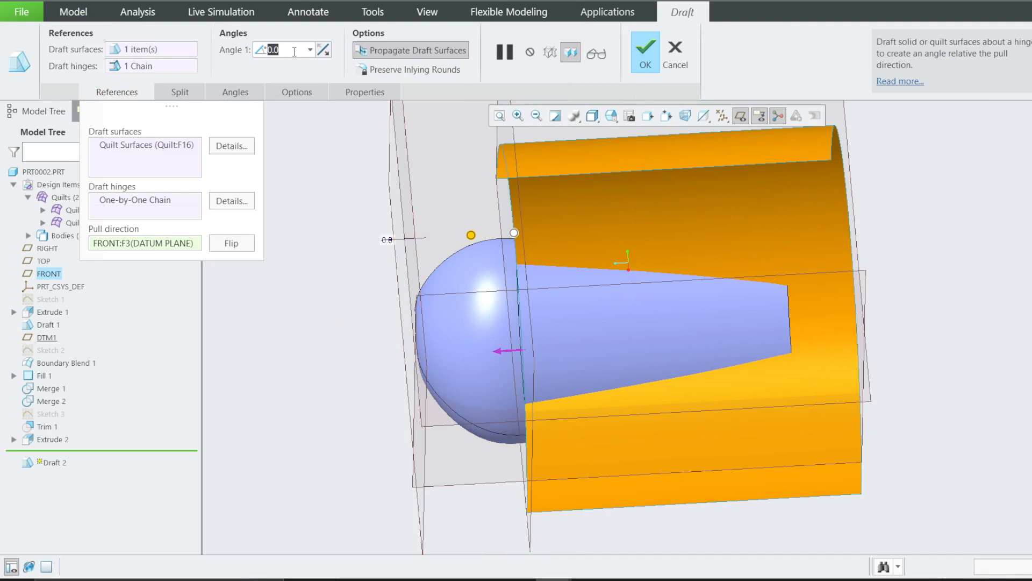
pyautogui.press('Return')
pyautogui.click(324, 50)
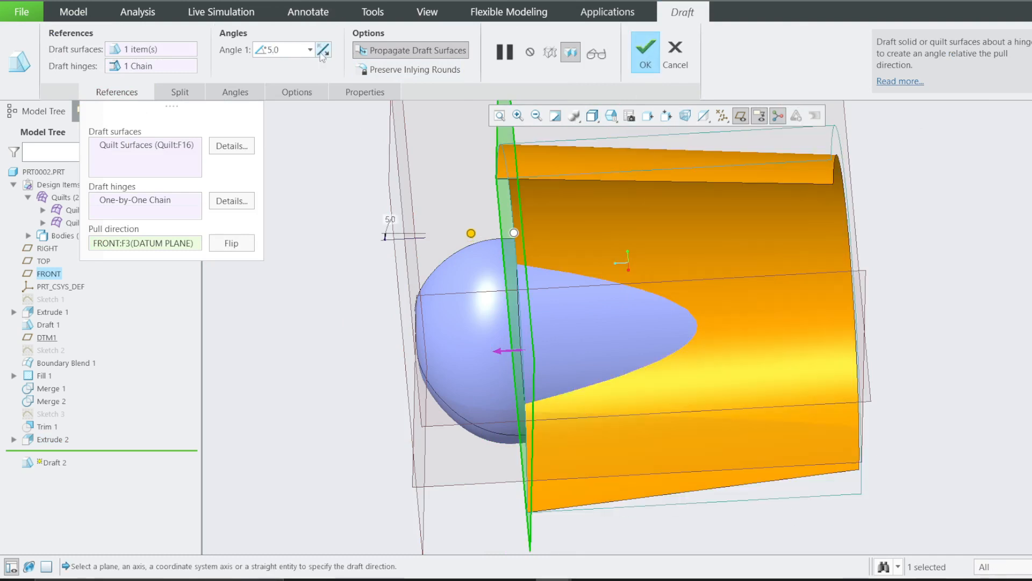
pyautogui.click(645, 54)
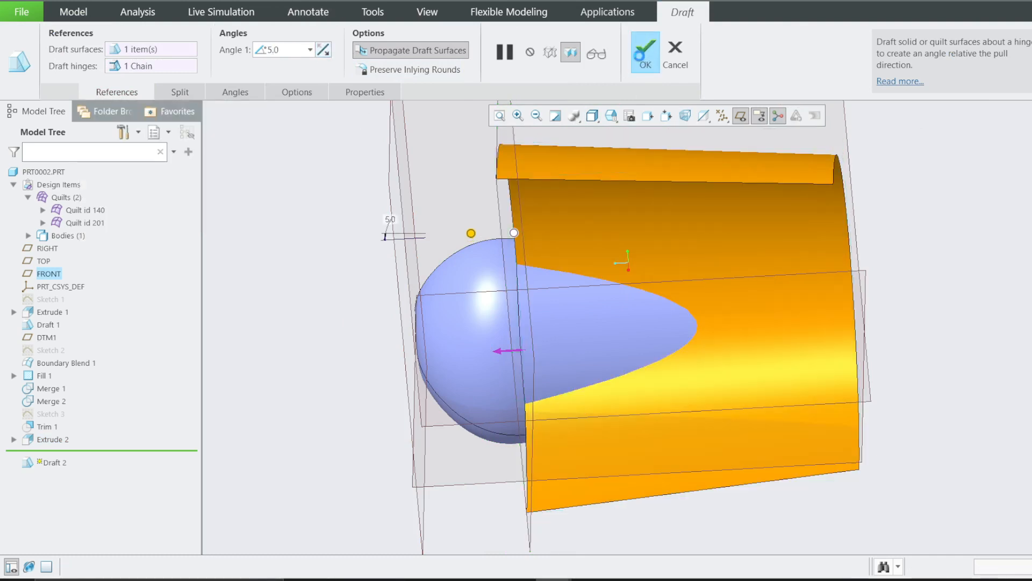
pyautogui.moveTo(320, 153); pyautogui.dragTo(349, 208)
pyautogui.click(743, 122)
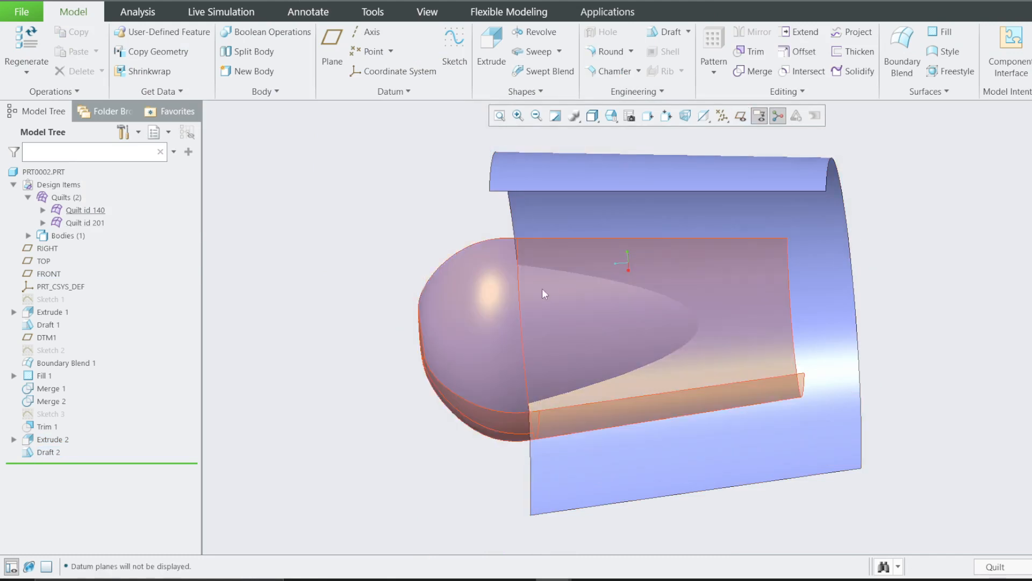
# Step: Extend the drafted quilt along its original surface from its front edge chain by 54.90, past the body's rounded nose
pyautogui.moveTo(540, 289); pyautogui.dragTo(560, 285, button='middle')
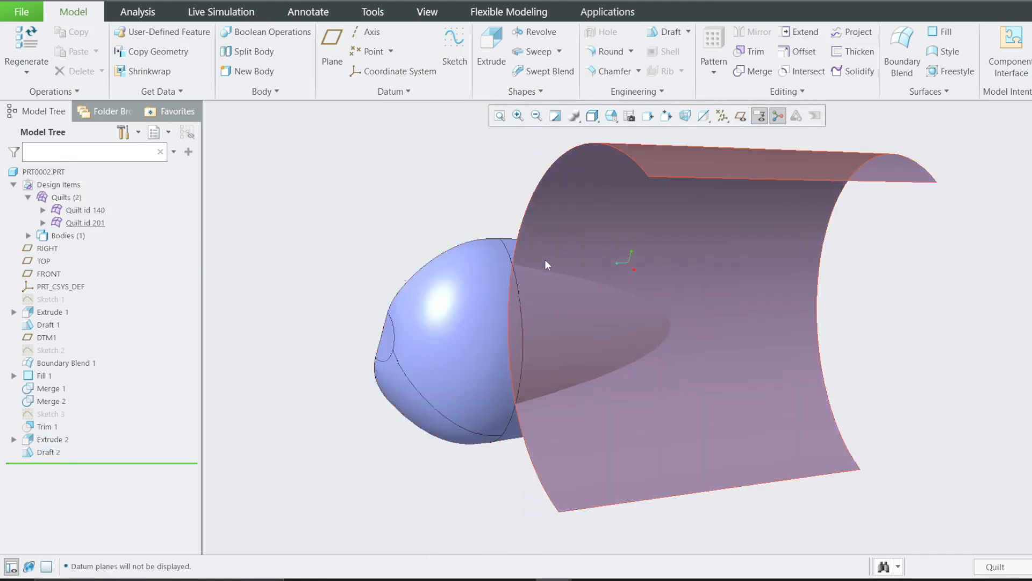
pyautogui.click(805, 34)
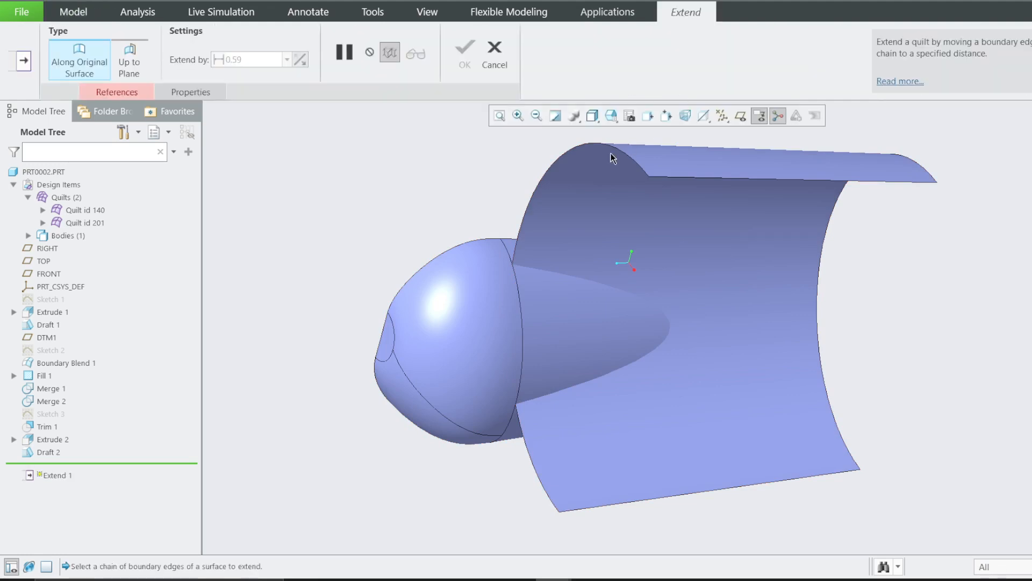
pyautogui.click(106, 96)
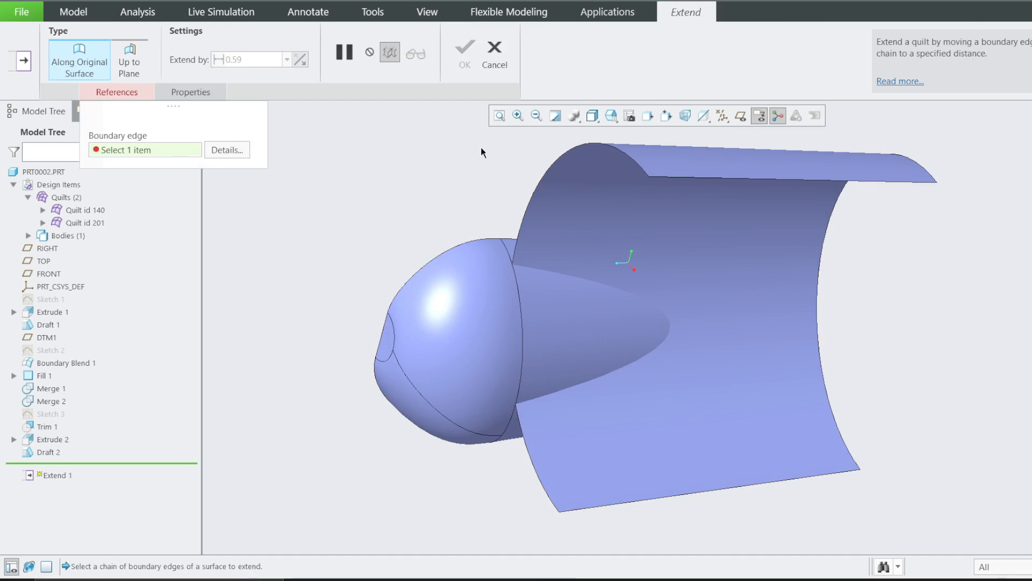
pyautogui.click(614, 150)
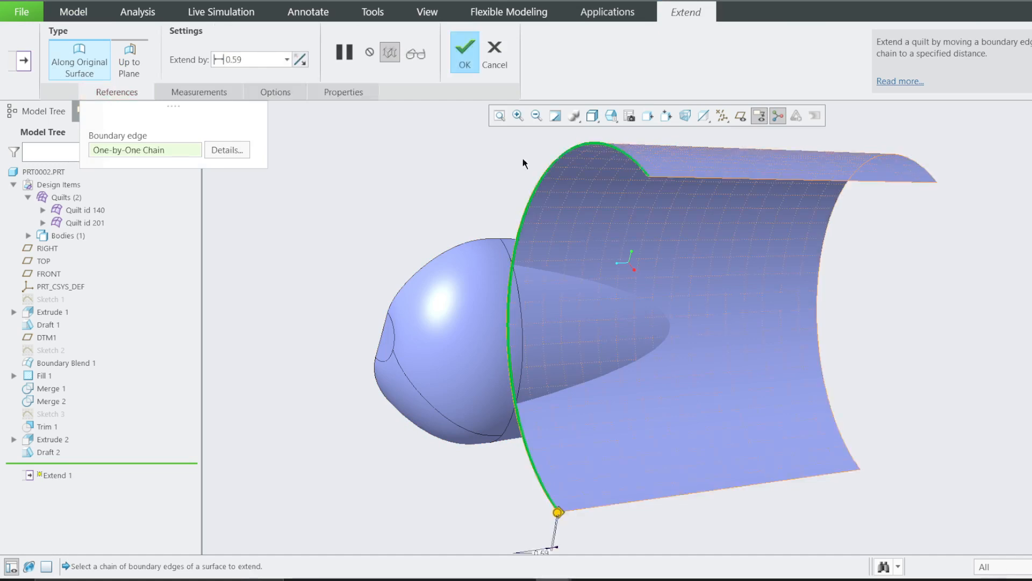
pyautogui.scroll(-2, 401, 178)
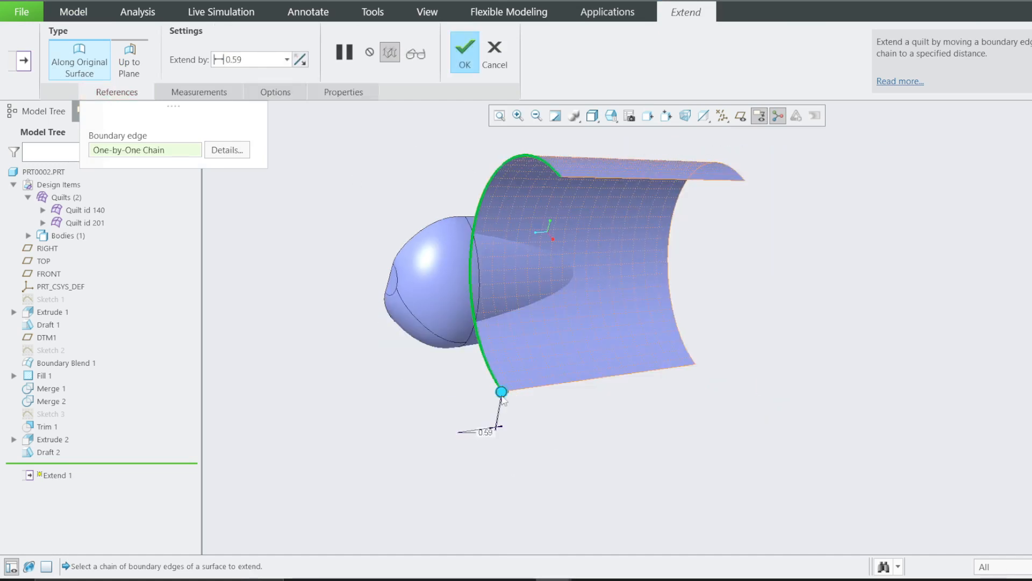
pyautogui.moveTo(503, 392); pyautogui.dragTo(419, 406)
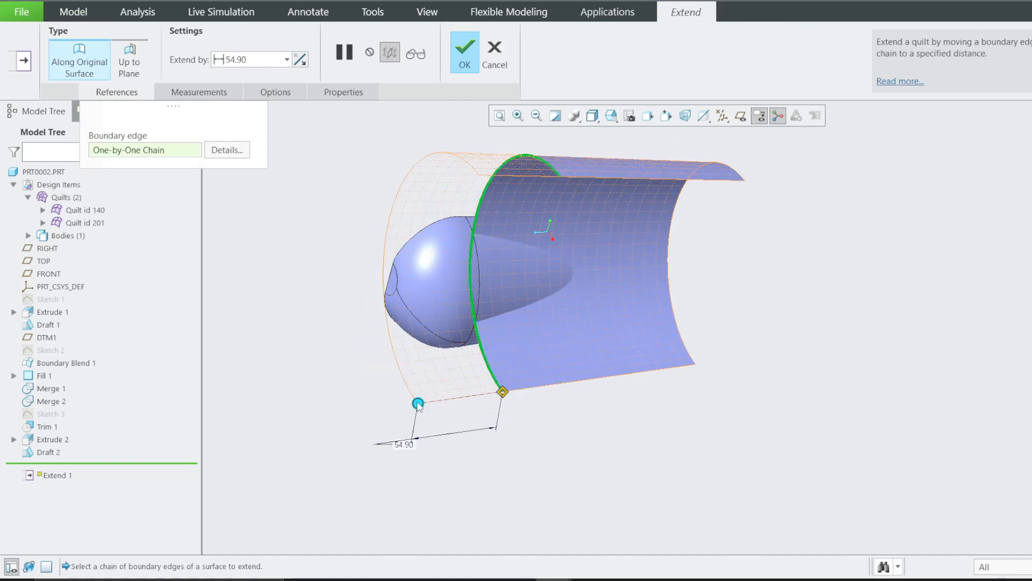
pyautogui.click(465, 66)
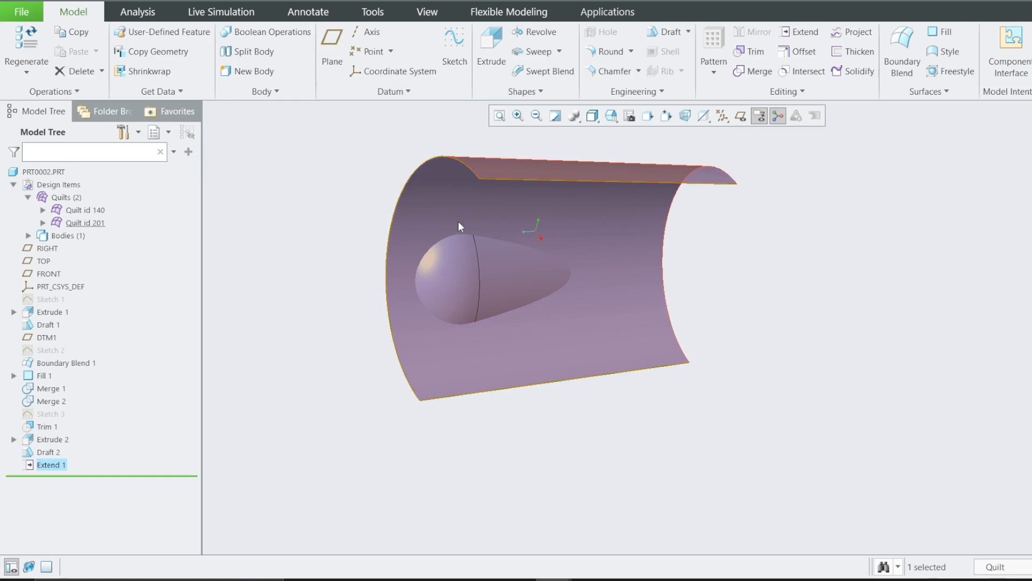
# Step: Examine from several sides how the extended surface intersects the round-nosed body
pyautogui.moveTo(473, 211); pyautogui.dragTo(433, 246, button='middle')
pyautogui.scroll(-1, 481, 286)
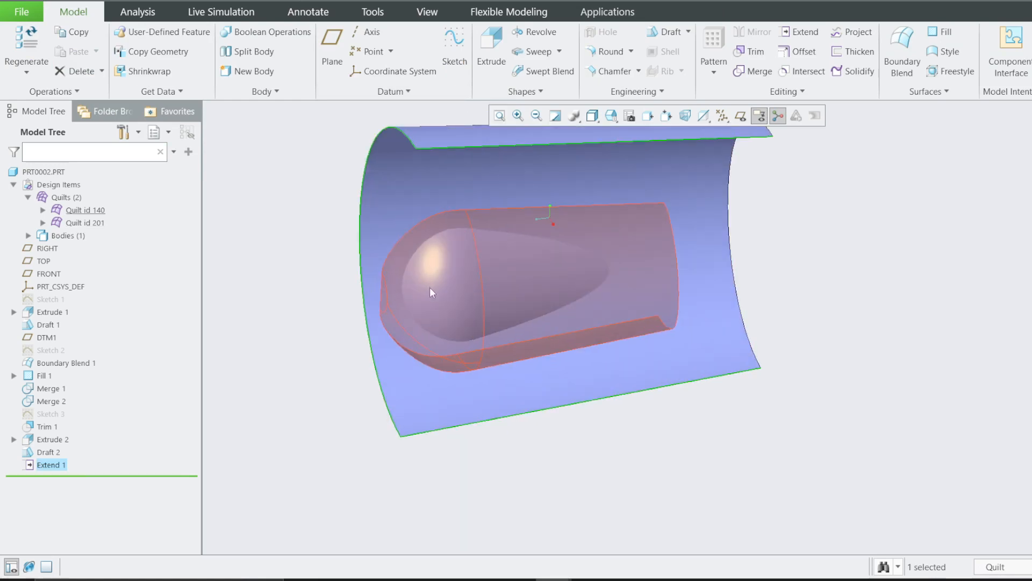
pyautogui.moveTo(430, 287)
pyautogui.mouseDown(button='middle')
pyautogui.moveTo(511, 287)
pyautogui.moveTo(430, 282)
pyautogui.mouseUp(button='middle')
pyautogui.scroll(-2, 482, 315)
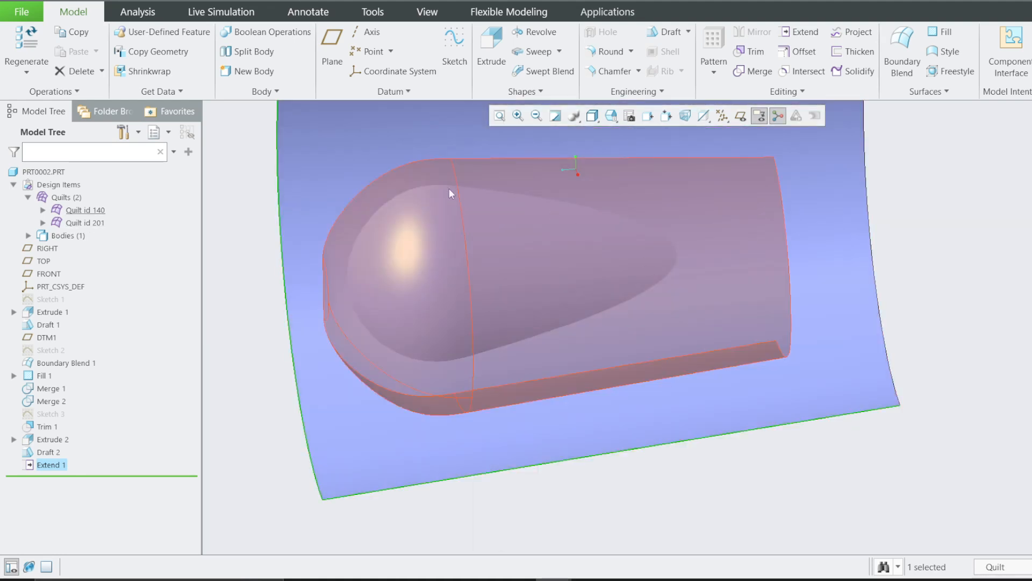
pyautogui.moveTo(624, 352); pyautogui.dragTo(675, 372, button='middle')
pyautogui.scroll(3, 675, 372)
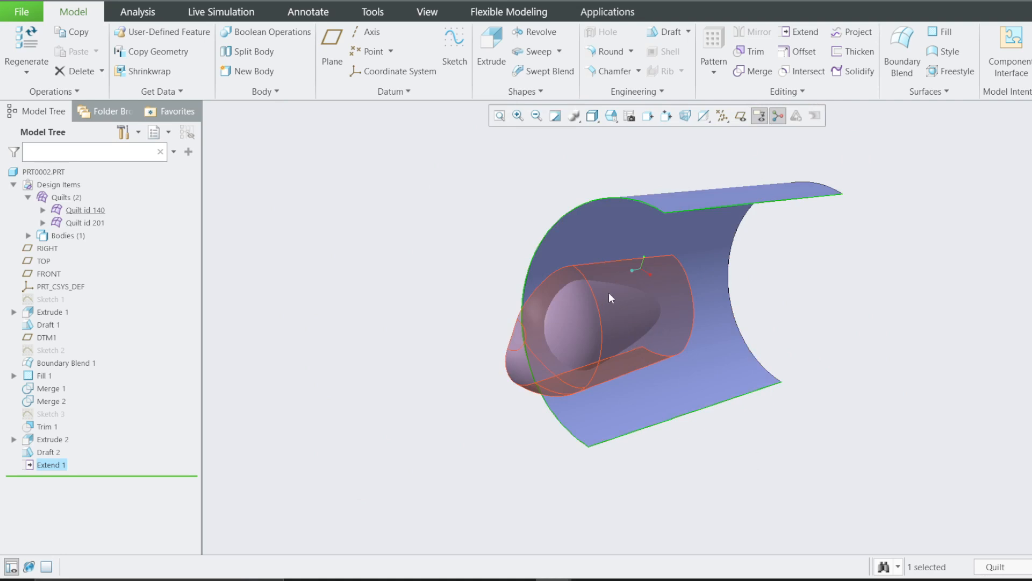
pyautogui.moveTo(608, 293); pyautogui.dragTo(580, 310, button='middle')
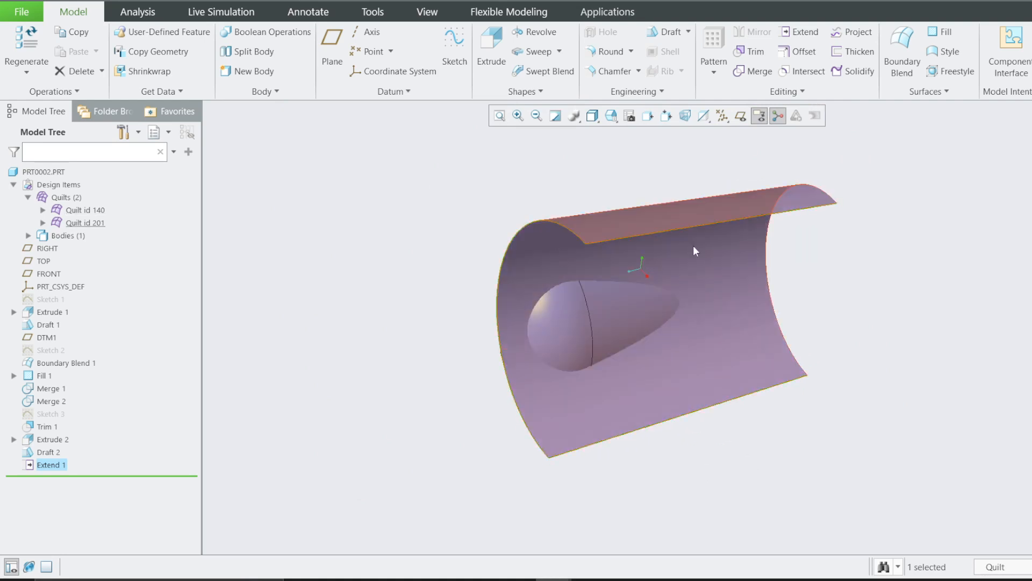
pyautogui.moveTo(601, 269)
pyautogui.mouseDown(button='middle')
pyautogui.moveTo(585, 302)
pyautogui.moveTo(612, 302)
pyautogui.moveTo(618, 318)
pyautogui.moveTo(598, 351)
pyautogui.mouseUp(button='middle')
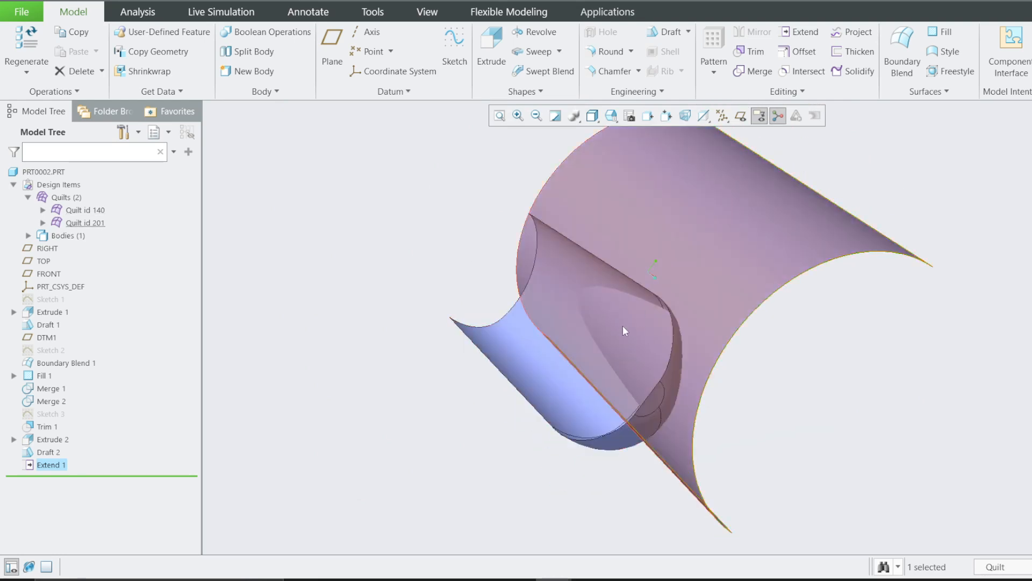
pyautogui.moveTo(621, 332)
pyautogui.mouseDown(button='middle')
pyautogui.moveTo(552, 314)
pyautogui.moveTo(595, 302)
pyautogui.mouseUp(button='middle')
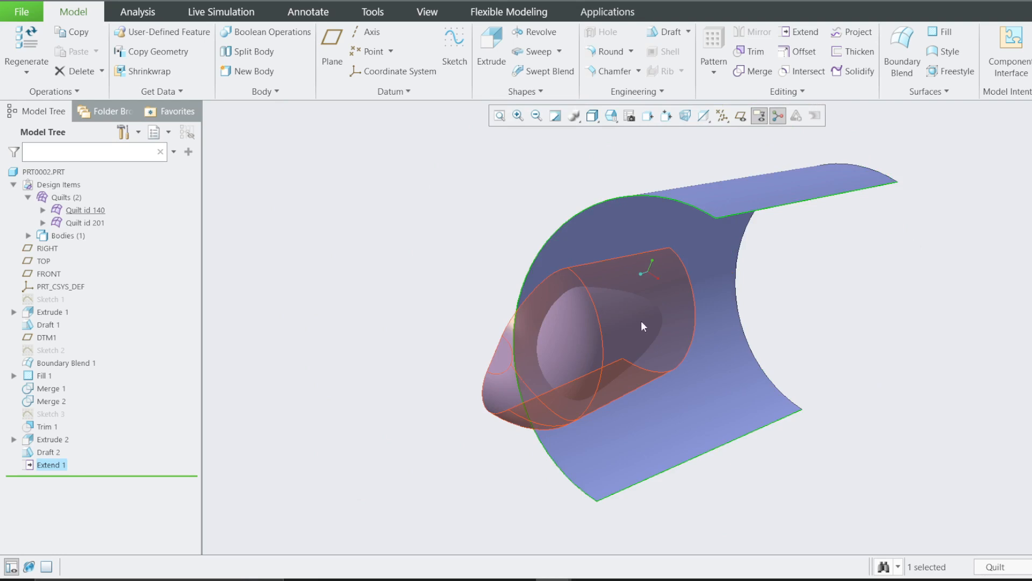
pyautogui.moveTo(556, 355); pyautogui.dragTo(472, 337, button='middle')
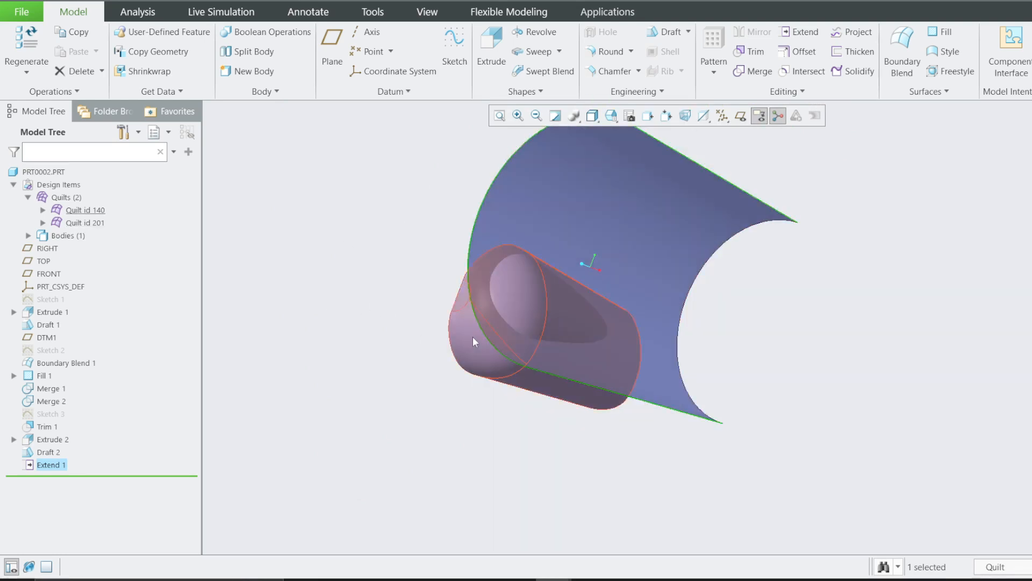
# Step: Trim the round-nosed body quilt with the extended drafted quilt, removing the portion that bulges through it
pyautogui.click(473, 338)
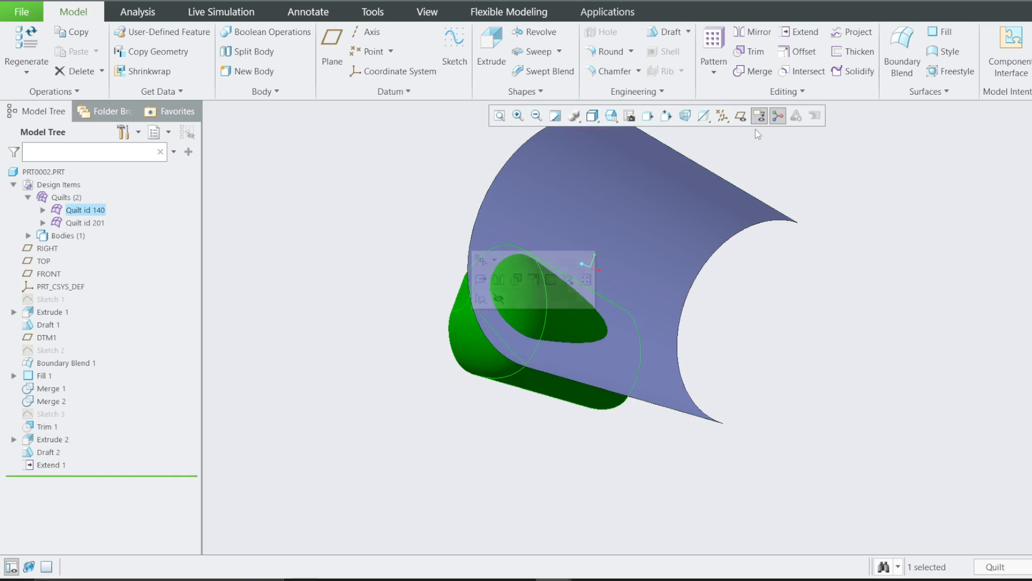
pyautogui.click(753, 52)
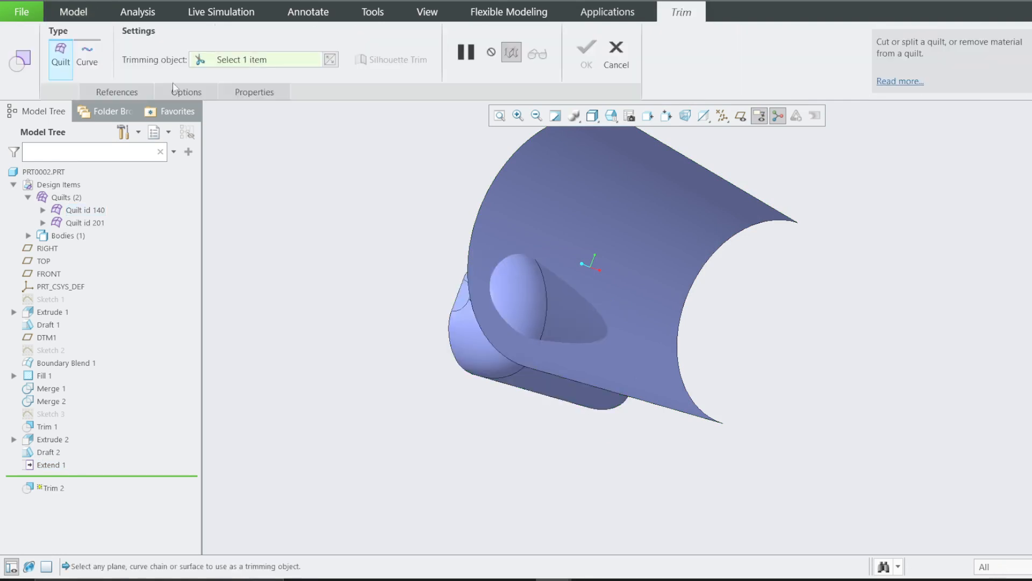
pyautogui.click(117, 92)
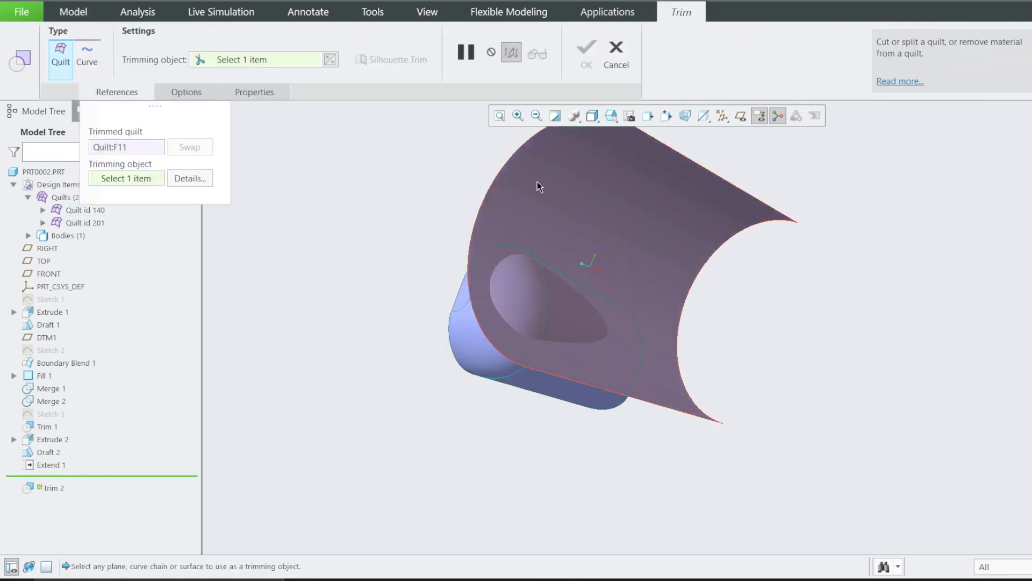
pyautogui.click(568, 181)
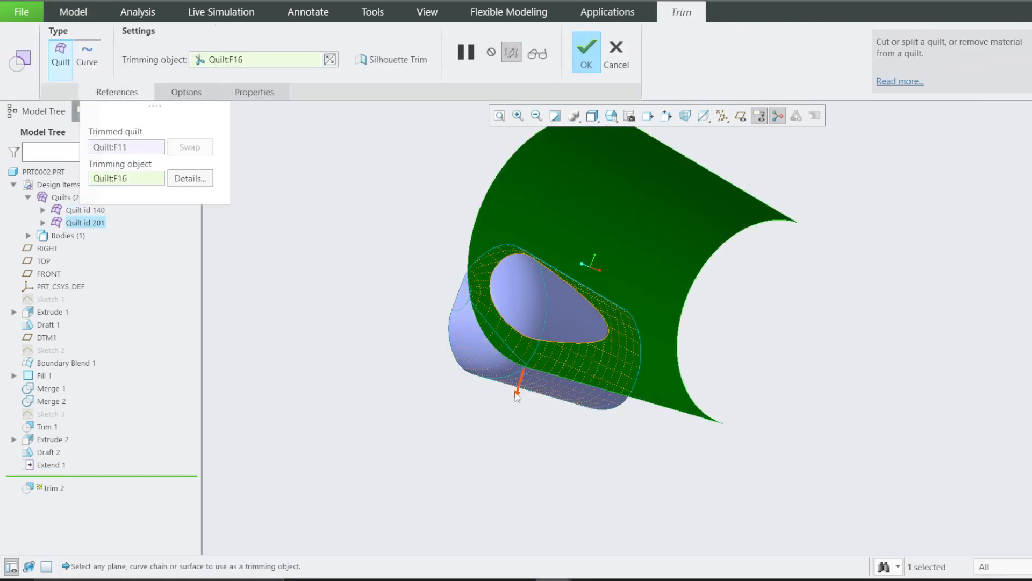
pyautogui.scroll(2, 528, 362)
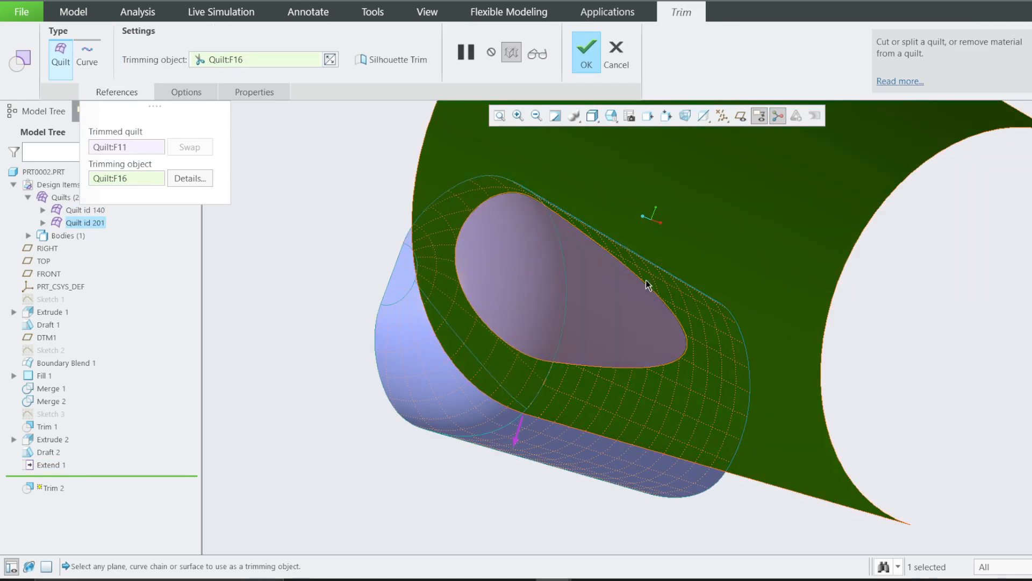
pyautogui.click(584, 58)
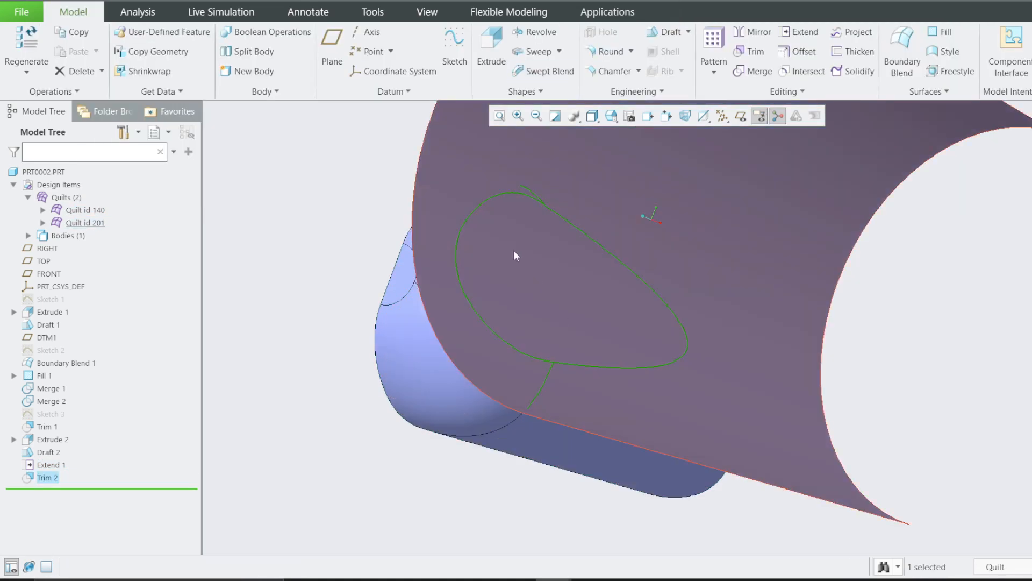
pyautogui.click(265, 309)
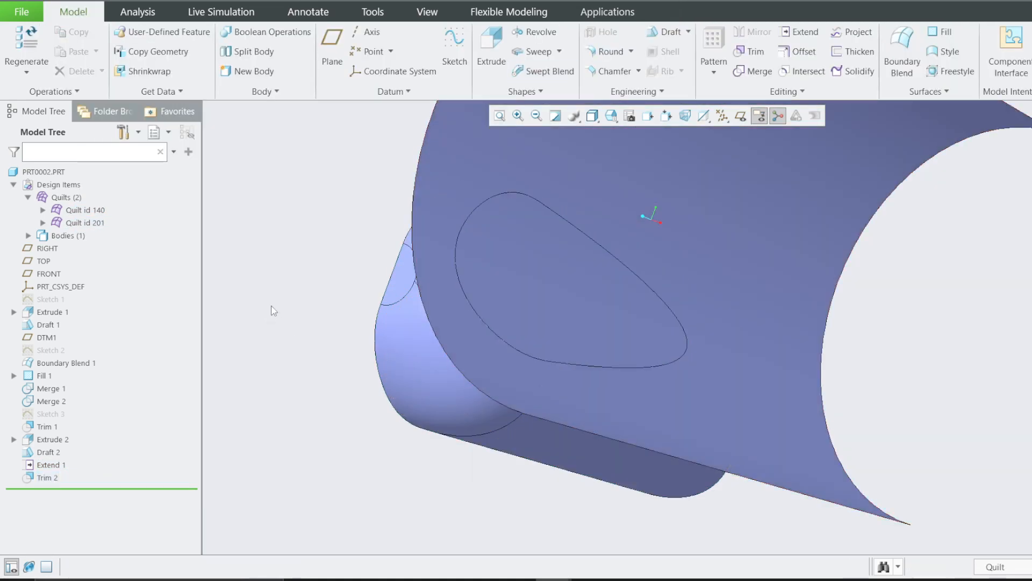
# Step: Trim the extended drafted quilt with the closed edge loop where it meets the round-nosed body, keeping only the area inside the loop
pyautogui.scroll(-2, 274, 311)
pyautogui.scroll(2, 468, 194)
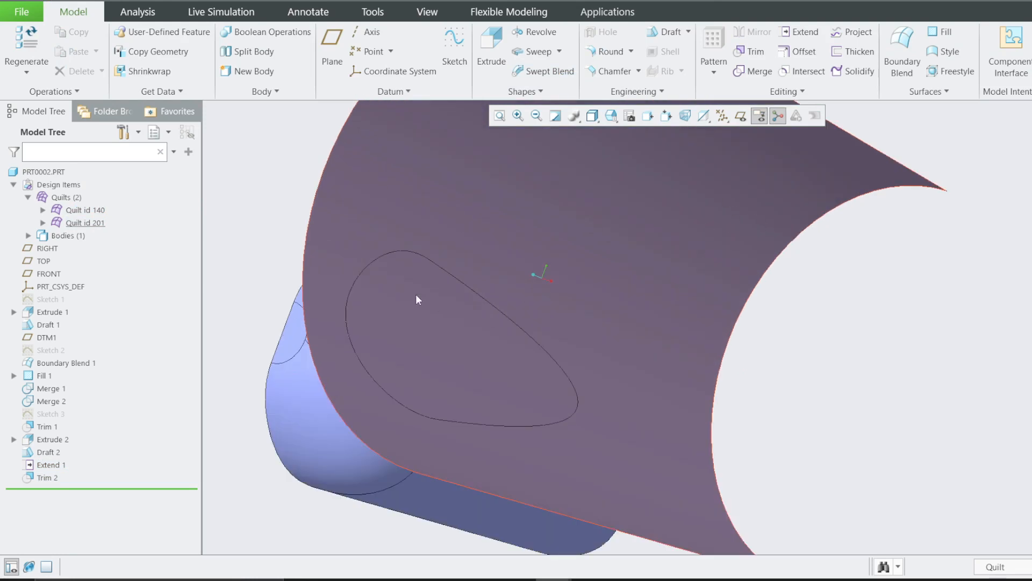
pyautogui.scroll(-1, 421, 311)
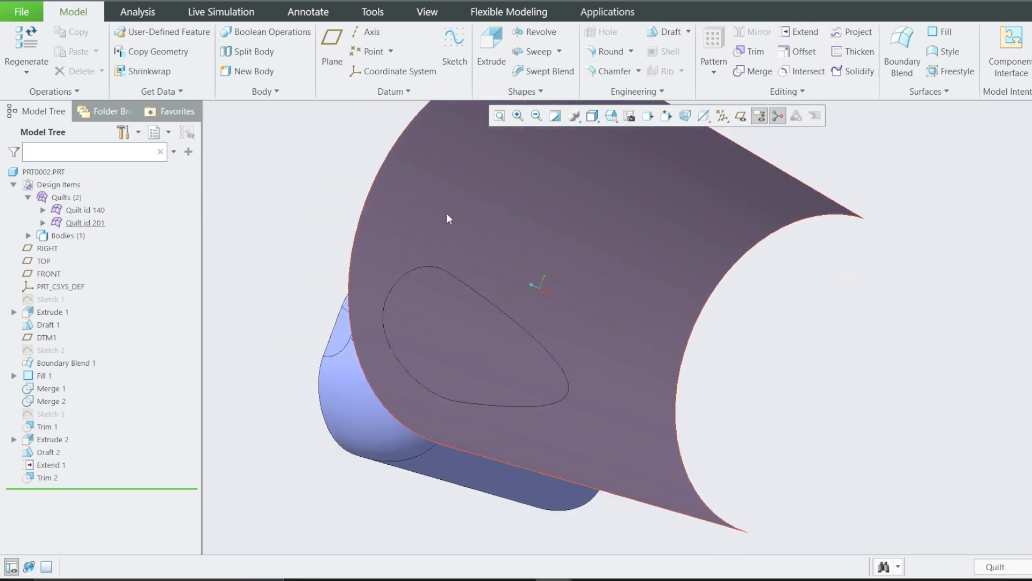
pyautogui.click(419, 196)
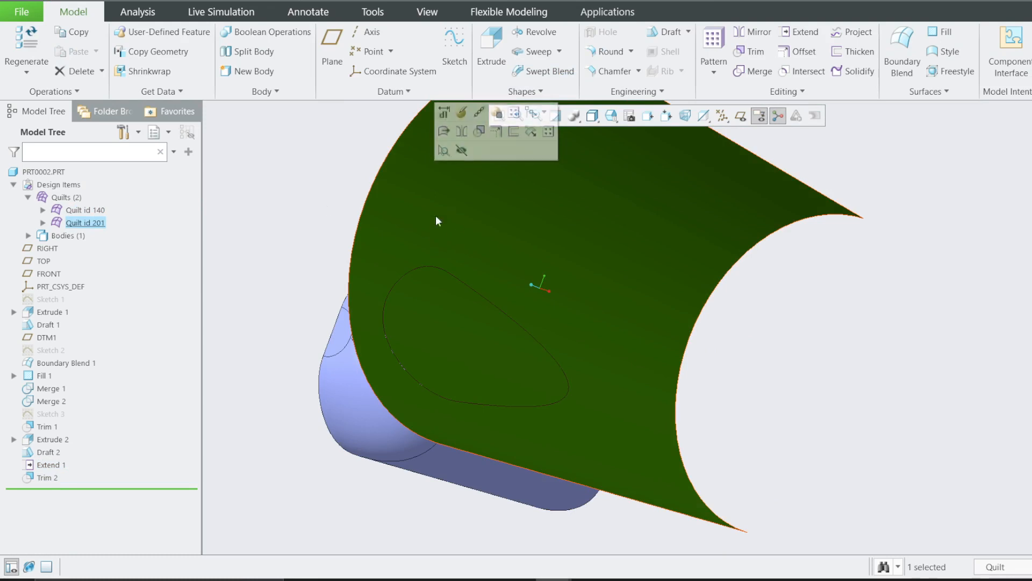
pyautogui.click(230, 210)
pyautogui.click(102, 225)
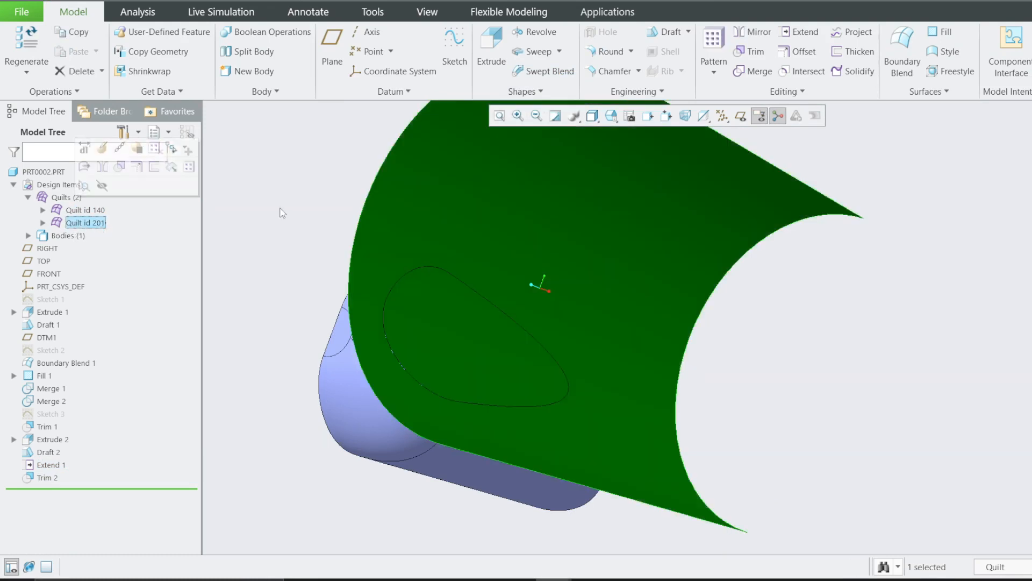
pyautogui.click(572, 226)
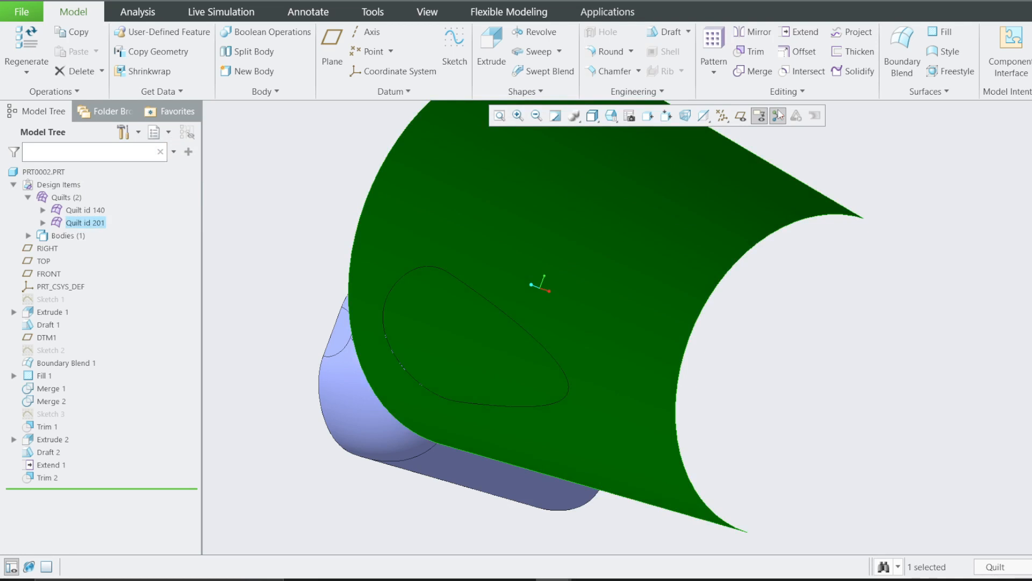
pyautogui.click(750, 52)
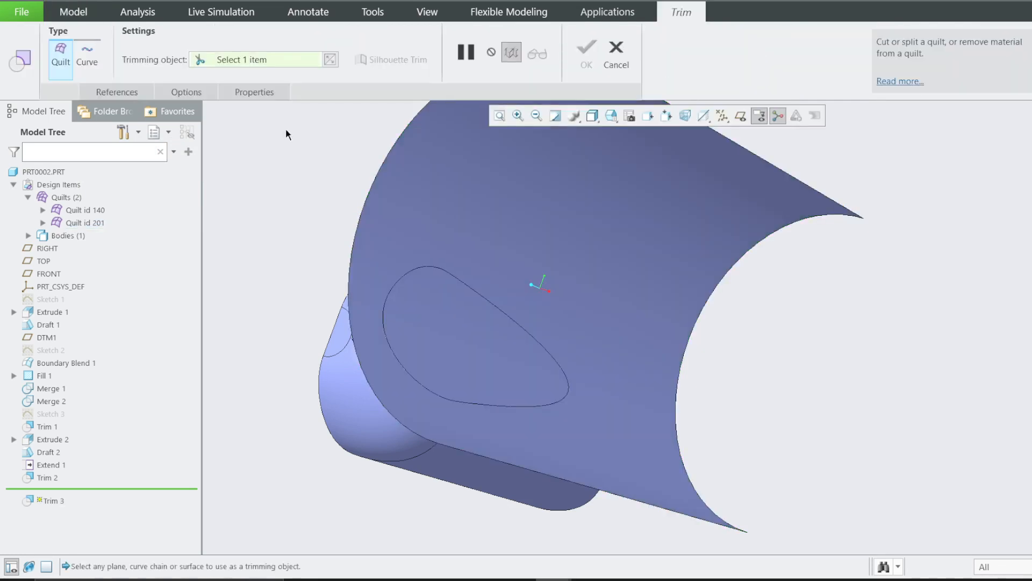
pyautogui.click(117, 92)
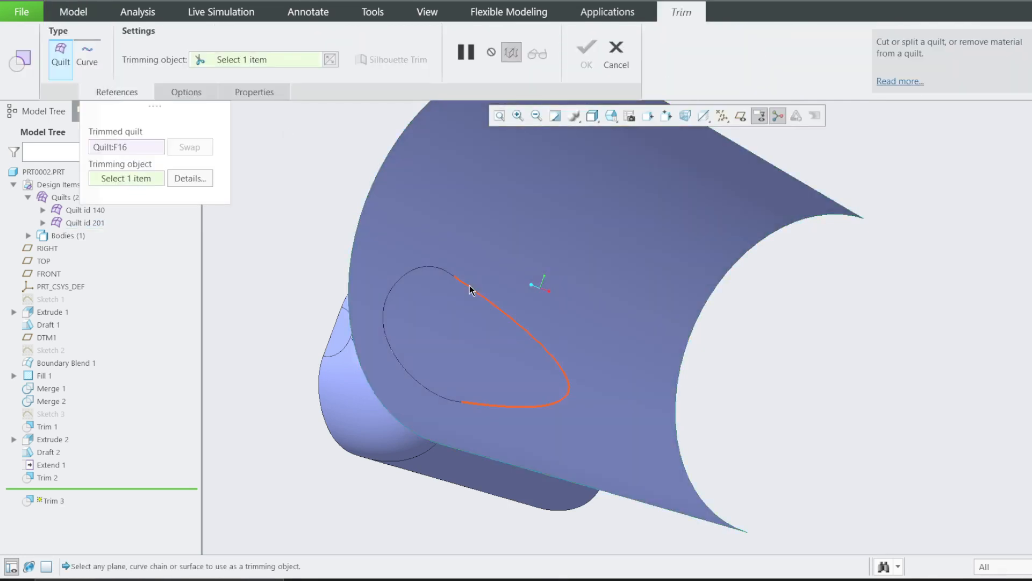
pyautogui.click(467, 286)
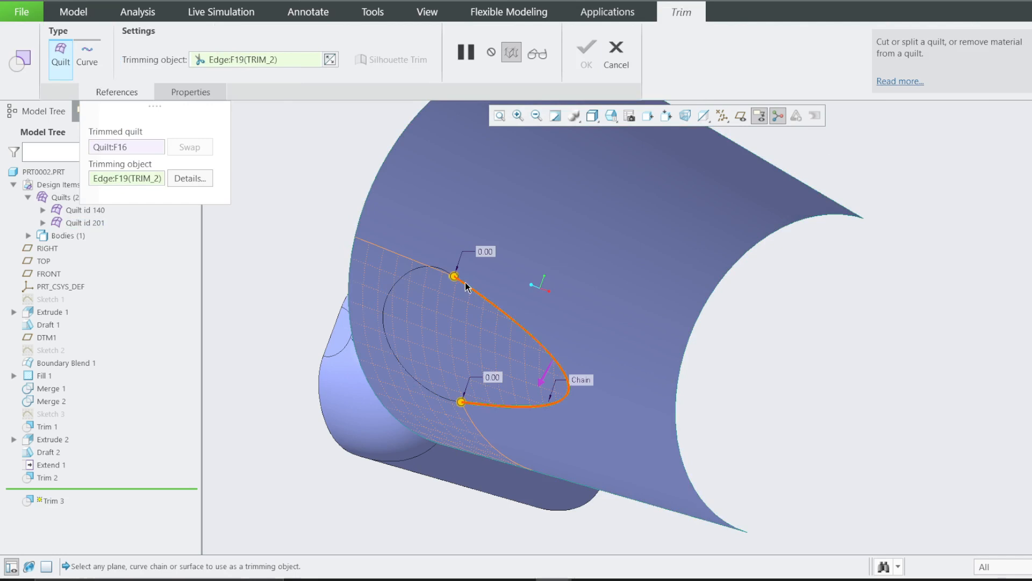
pyautogui.keyDown('shift'); pyautogui.click(440, 271); pyautogui.keyUp('shift')
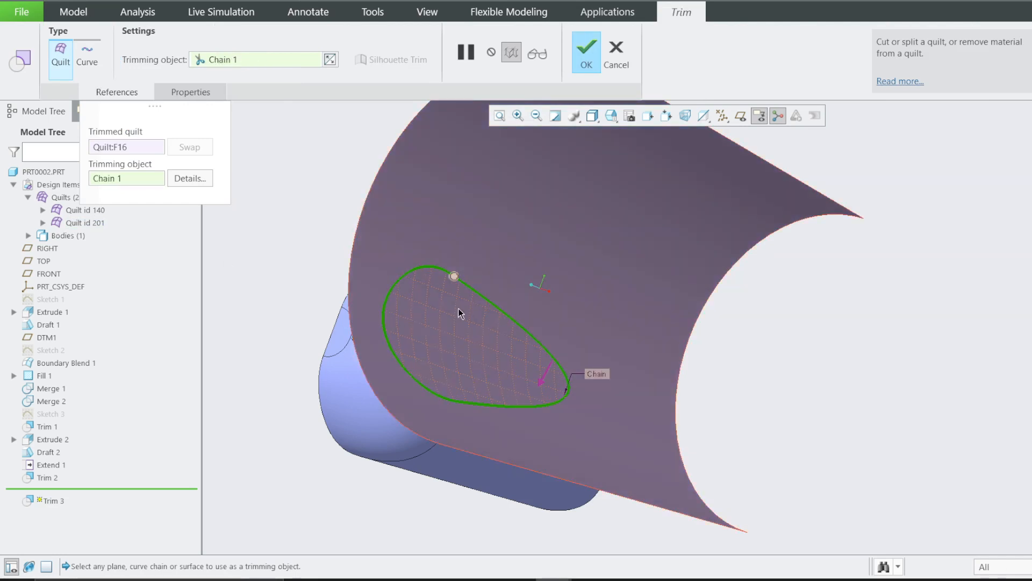
pyautogui.click(590, 56)
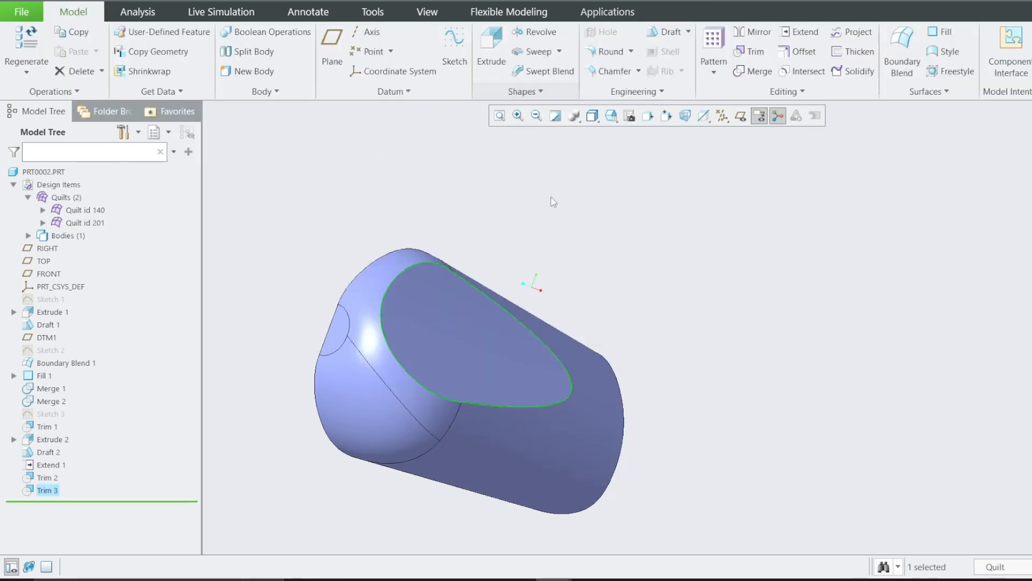
pyautogui.click(551, 198)
# Step: Inspect the trimmed quilts, and switch to the PRT0001 model to view its recessed side
pyautogui.moveTo(473, 309); pyautogui.dragTo(510, 372, button='middle')
pyautogui.moveTo(460, 346); pyautogui.dragTo(423, 367, button='middle')
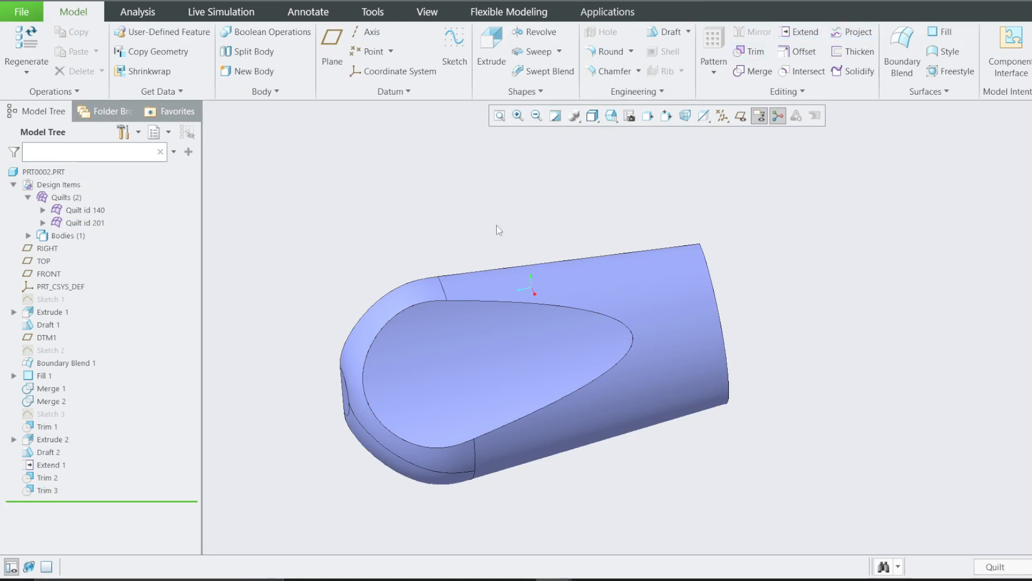
pyautogui.scroll(-2, 463, 312)
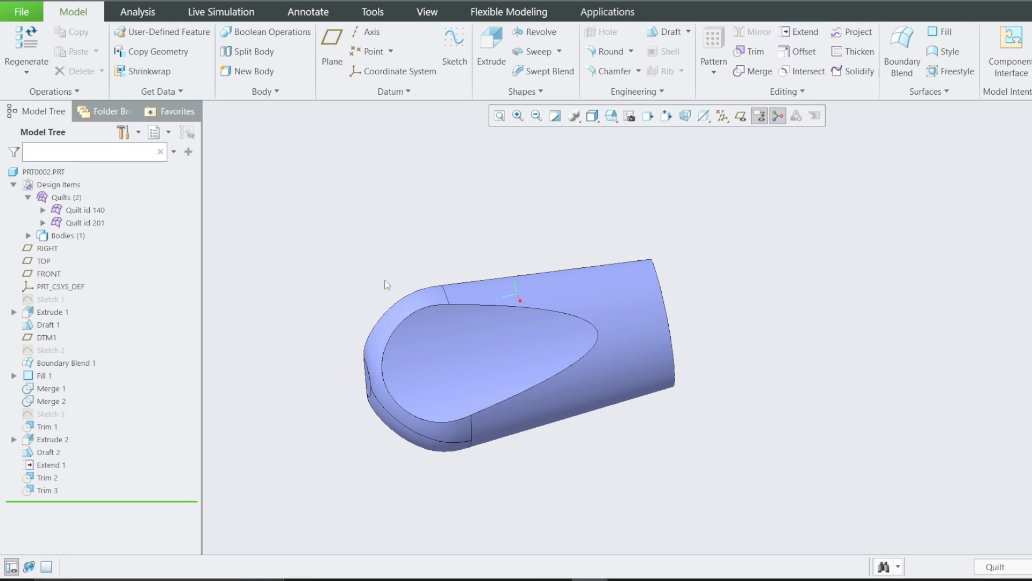
pyautogui.click(208, 1)
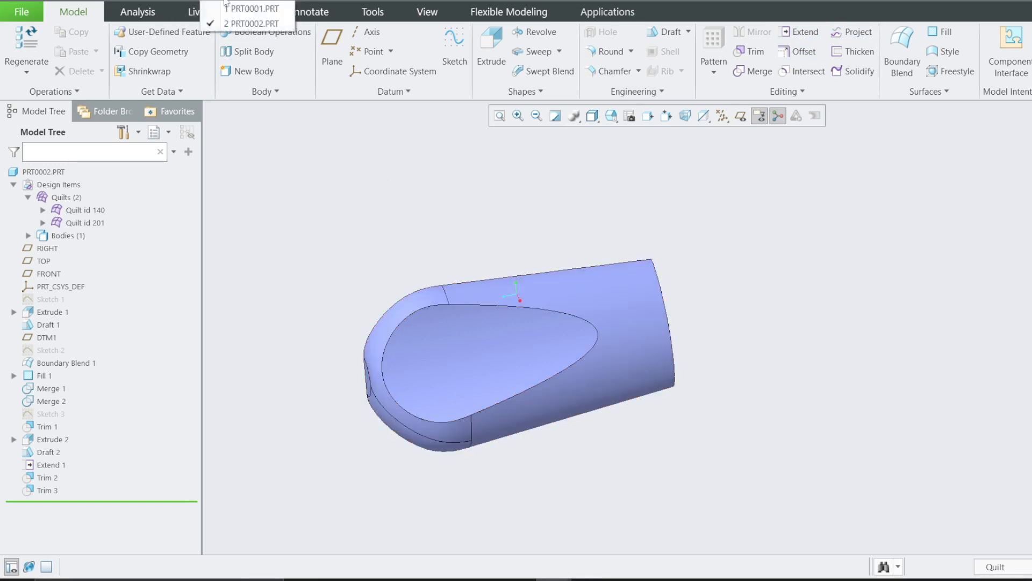
pyautogui.click(253, 7)
pyautogui.scroll(-2, 532, 228)
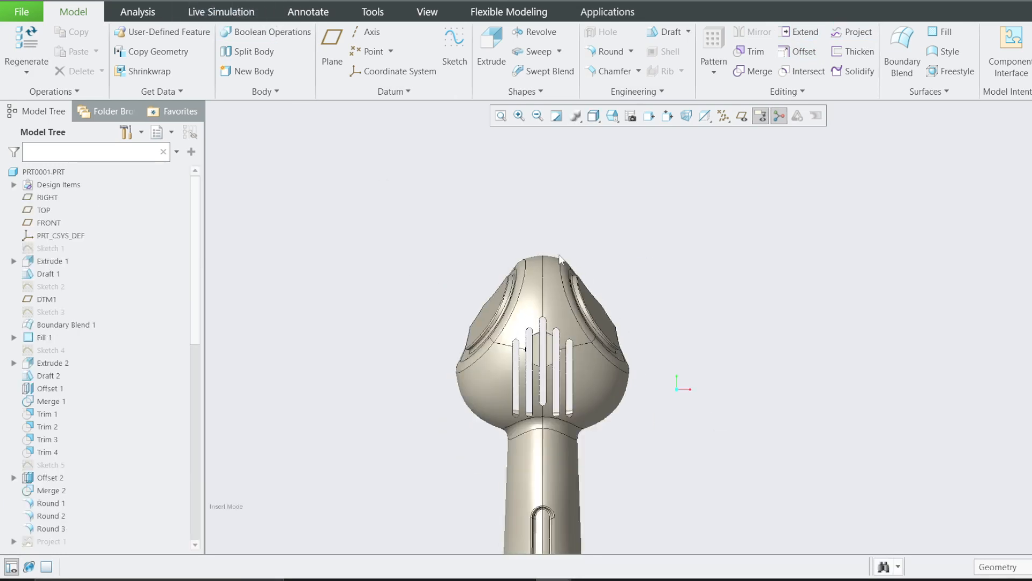
pyautogui.moveTo(560, 259); pyautogui.dragTo(641, 275, button='middle')
pyautogui.scroll(2, 651, 283)
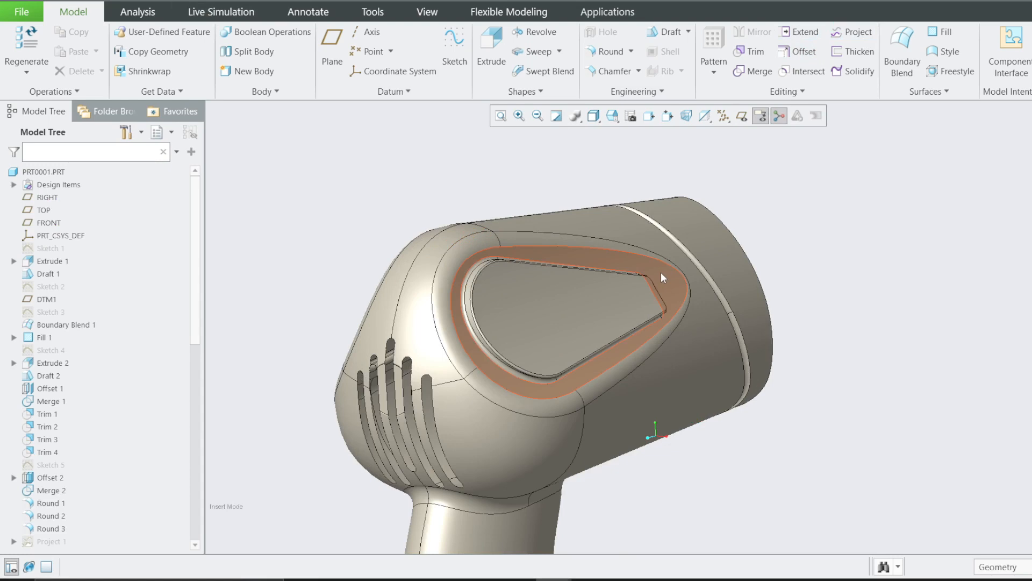
# Step: Identify which features form the side recess's rim, inner panel and rounded border on the PRT0001 model
pyautogui.click(662, 273)
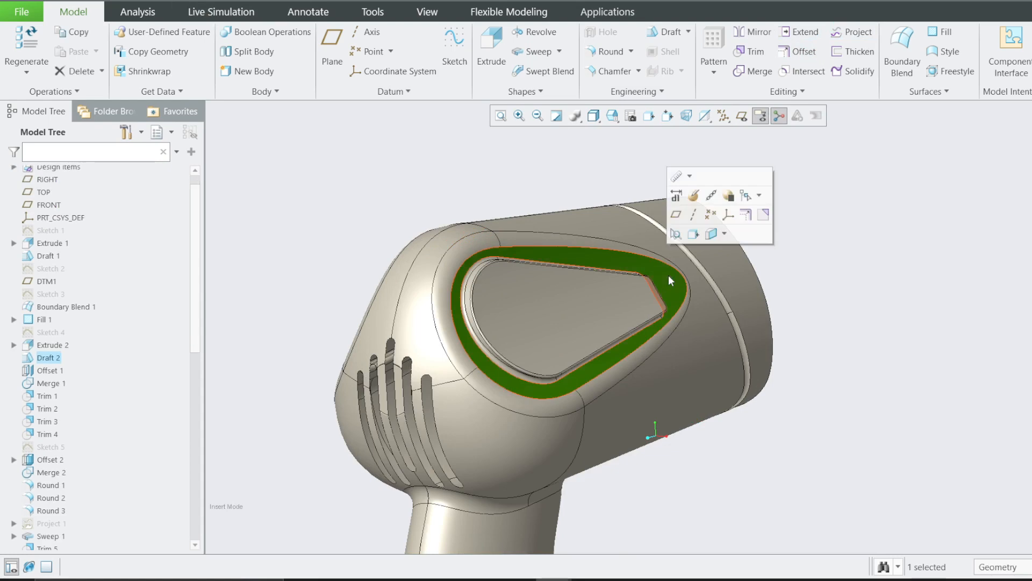
pyautogui.click(918, 300)
pyautogui.scroll(2, 515, 315)
pyautogui.click(514, 314)
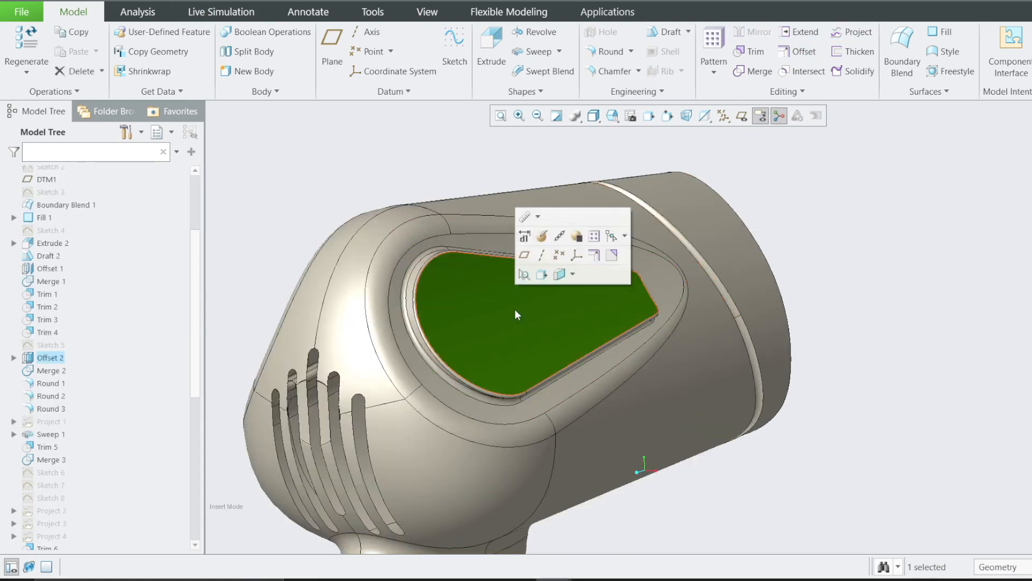
pyautogui.click(766, 189)
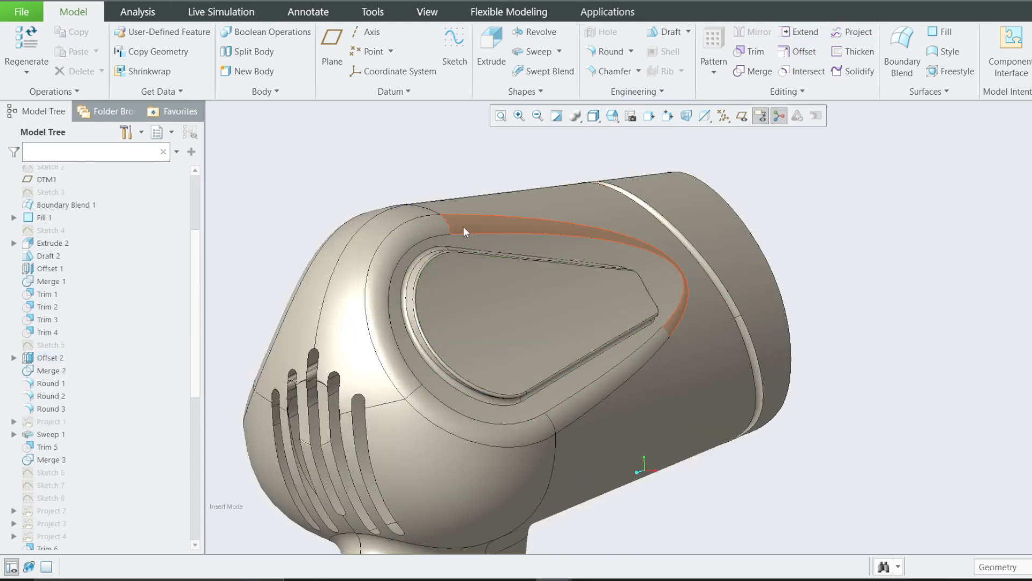
pyautogui.click(463, 227)
pyautogui.click(340, 123)
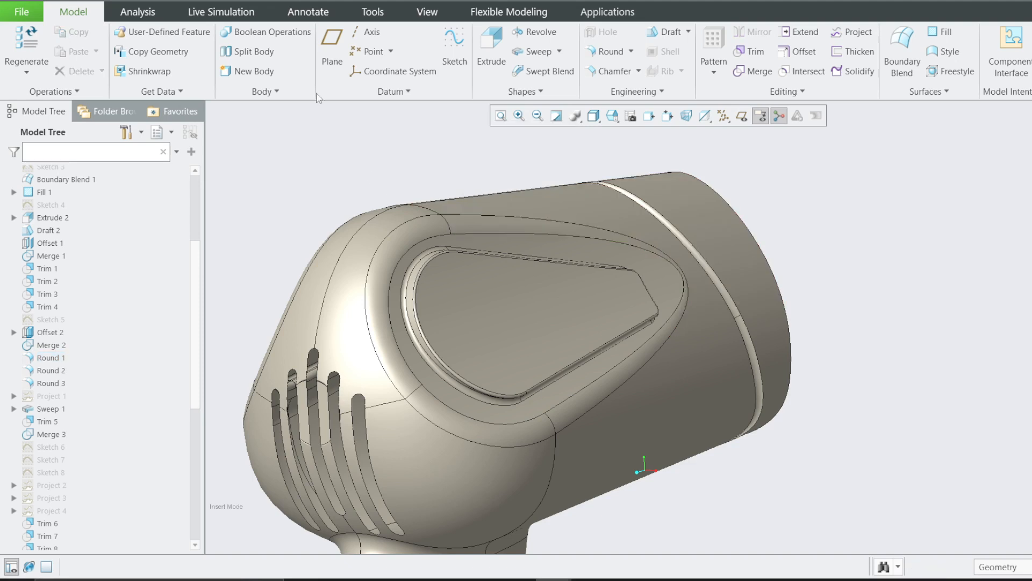
# Step: Return to PRT0002, display the datum planes, and examine the trimmed side surface against them
pyautogui.click(209, 1)
pyautogui.click(237, 23)
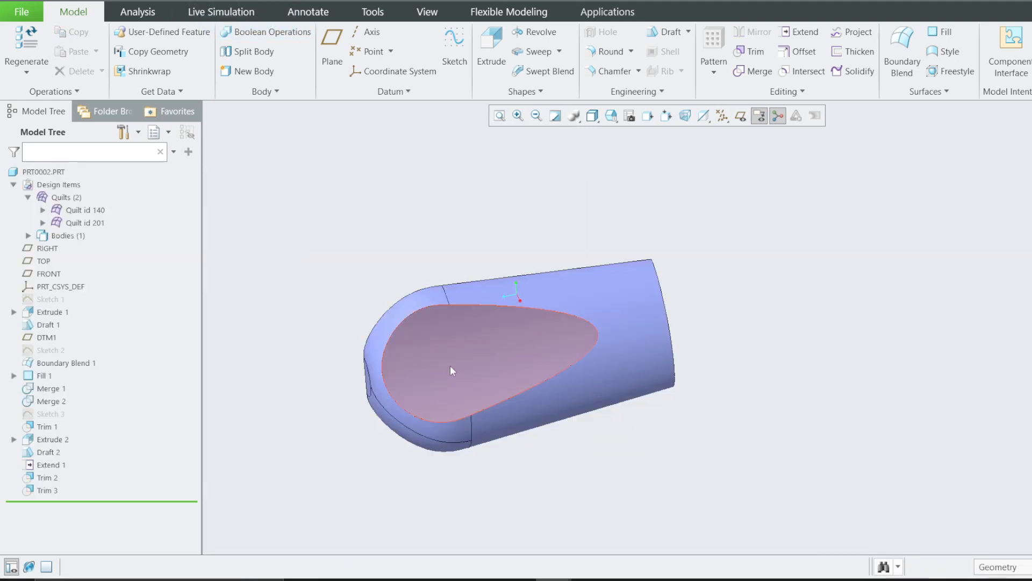
pyautogui.moveTo(450, 370); pyautogui.dragTo(532, 301, button='middle')
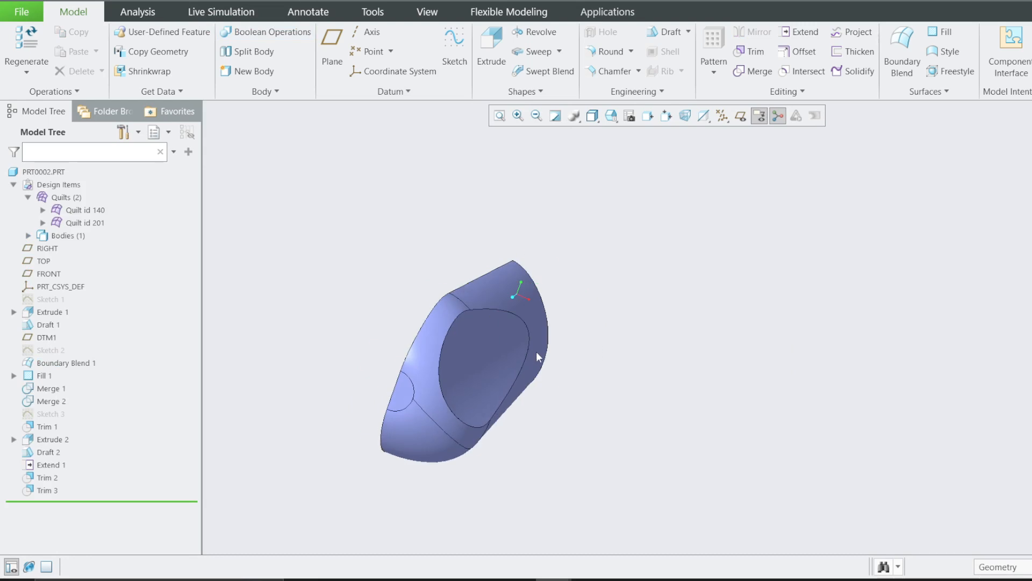
pyautogui.click(737, 119)
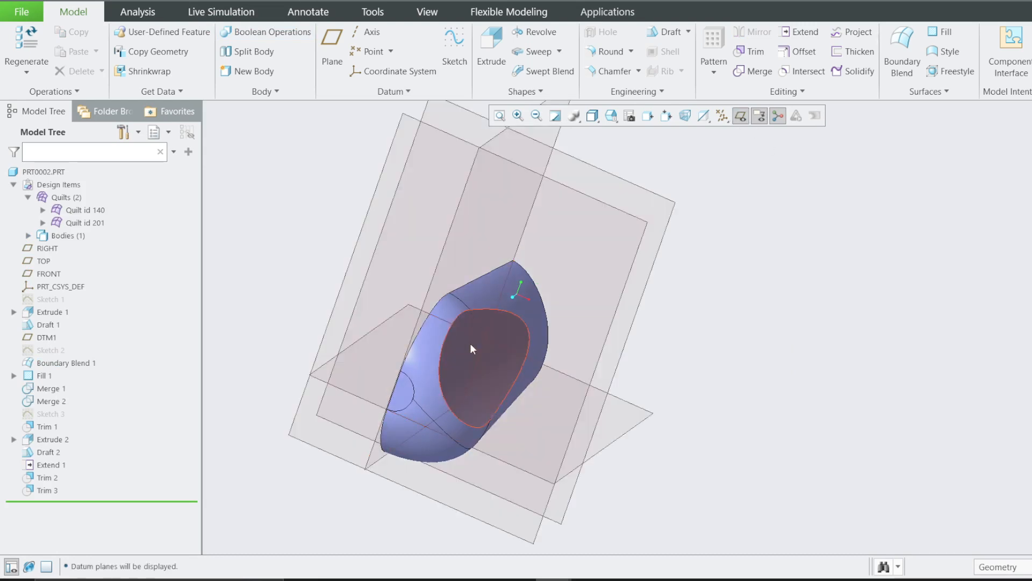
pyautogui.moveTo(472, 348); pyautogui.dragTo(524, 293, button='middle')
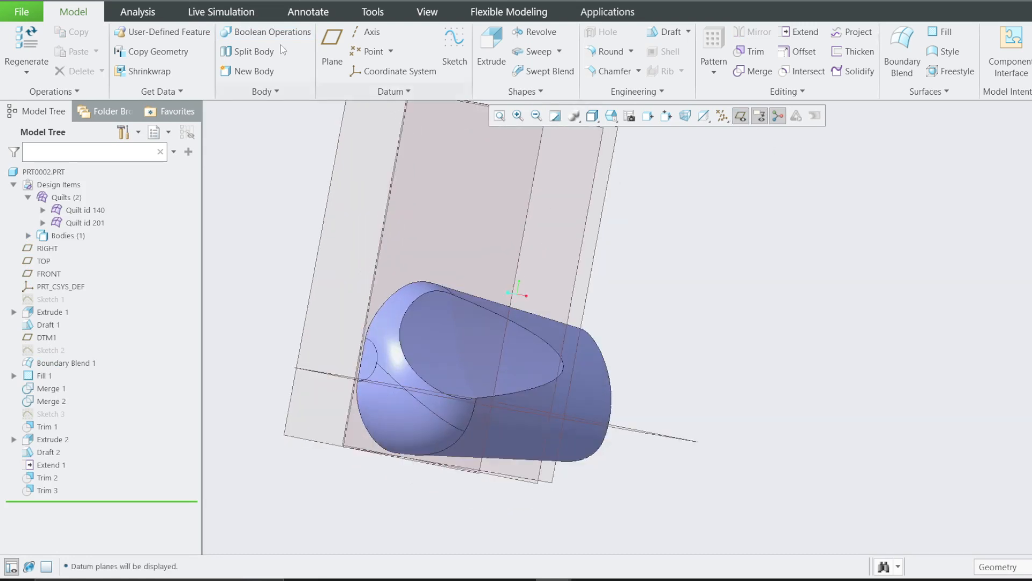
# Step: Switch to PRT0001, hide the datum planes, and compare the recess's inner panel with its surrounding rim surface
pyautogui.click(224, 1)
pyautogui.click(236, 8)
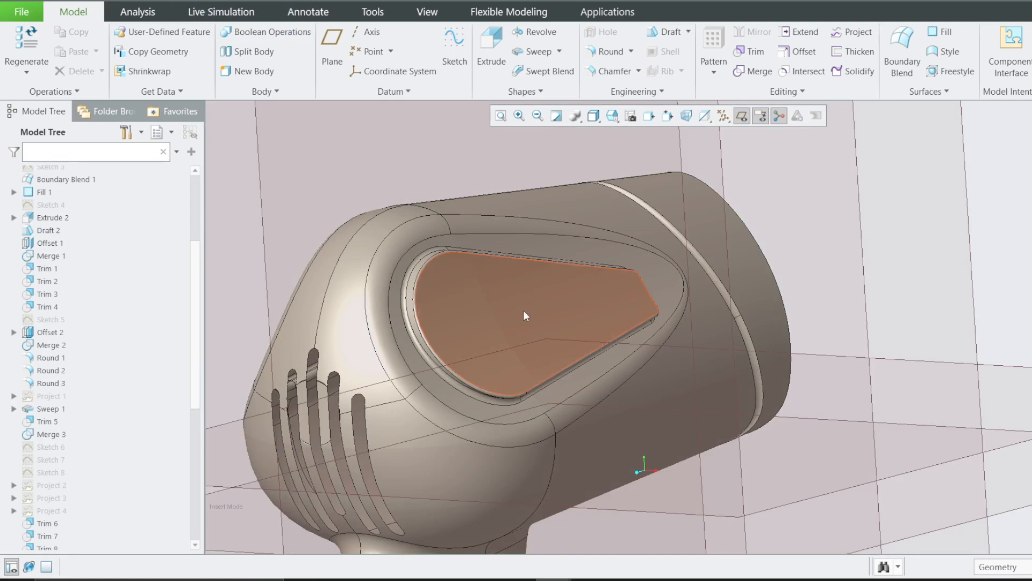
pyautogui.click(525, 315)
pyautogui.click(742, 116)
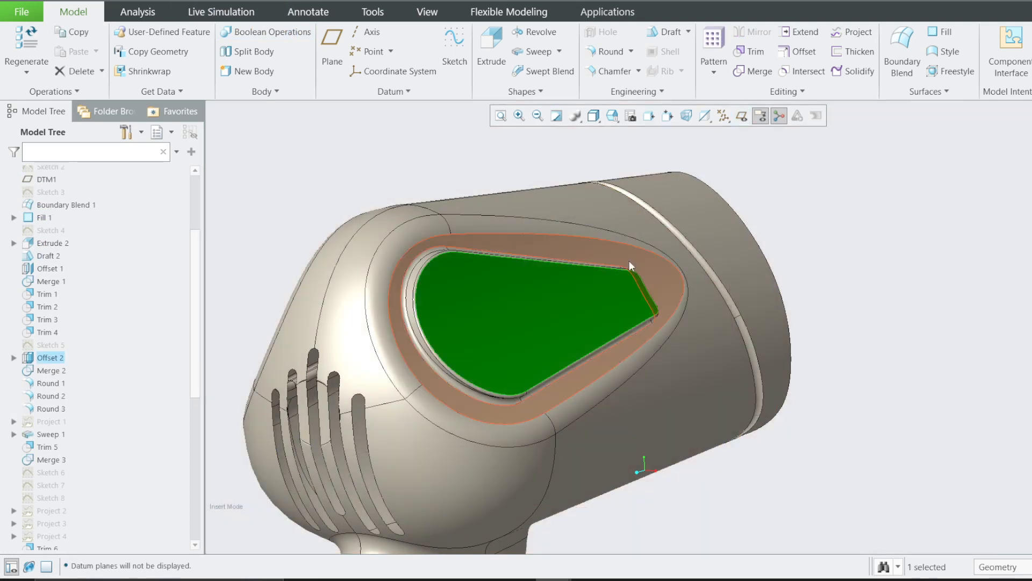
pyautogui.keyDown('ctrl'); pyautogui.click(630, 261); pyautogui.keyUp('ctrl')
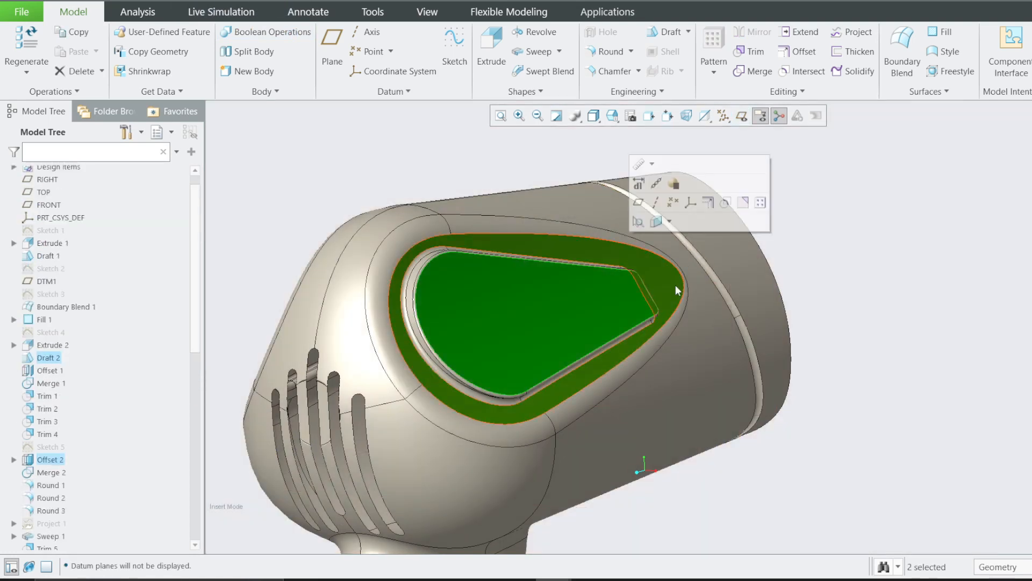
pyautogui.moveTo(540, 288); pyautogui.dragTo(580, 348, button='middle')
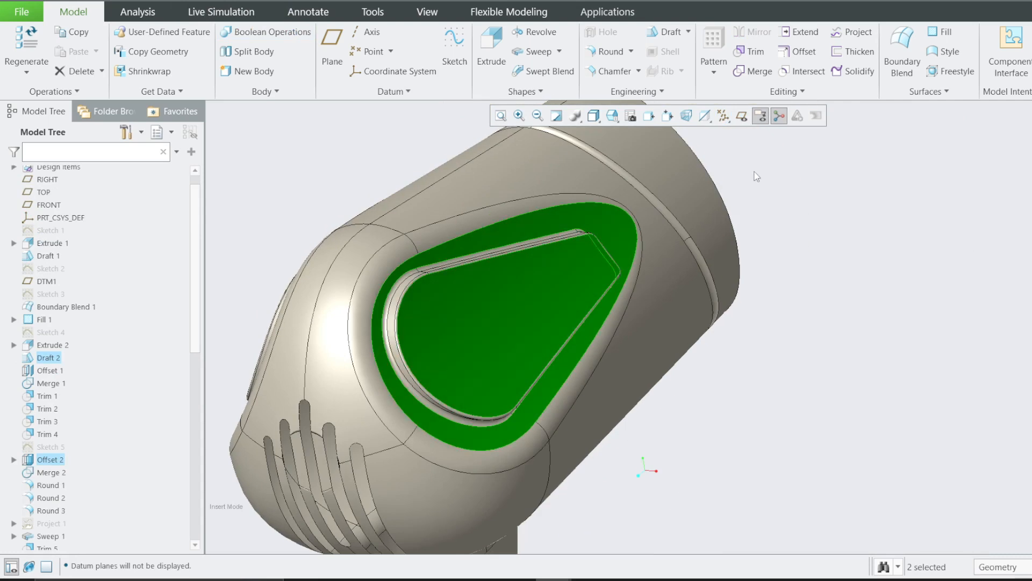
pyautogui.click(770, 167)
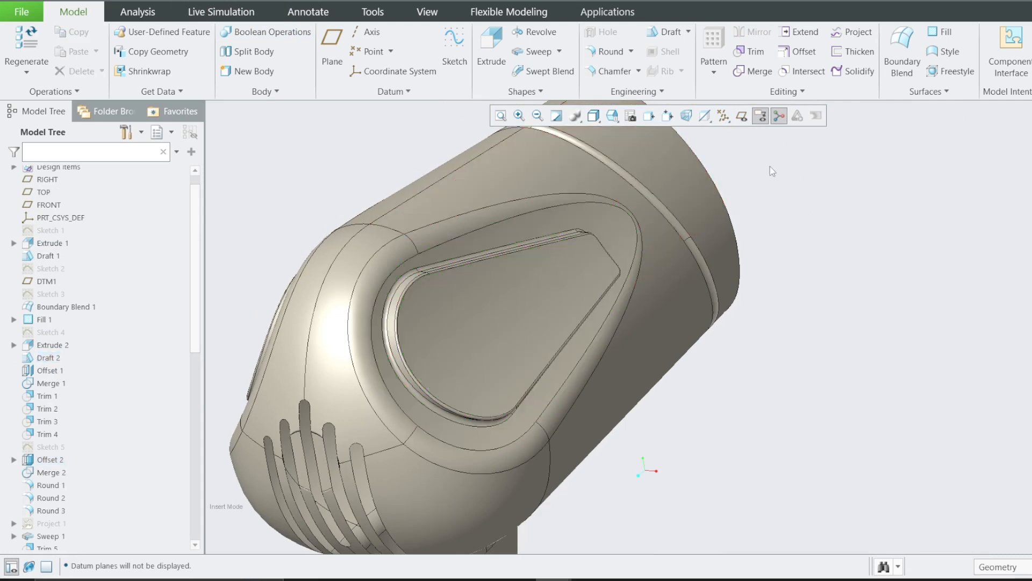
# Step: Measure the length, summary and distance for the recess's rim and inner panel surfaces, and return to PRT0002
pyautogui.click(618, 218)
pyautogui.click(641, 122)
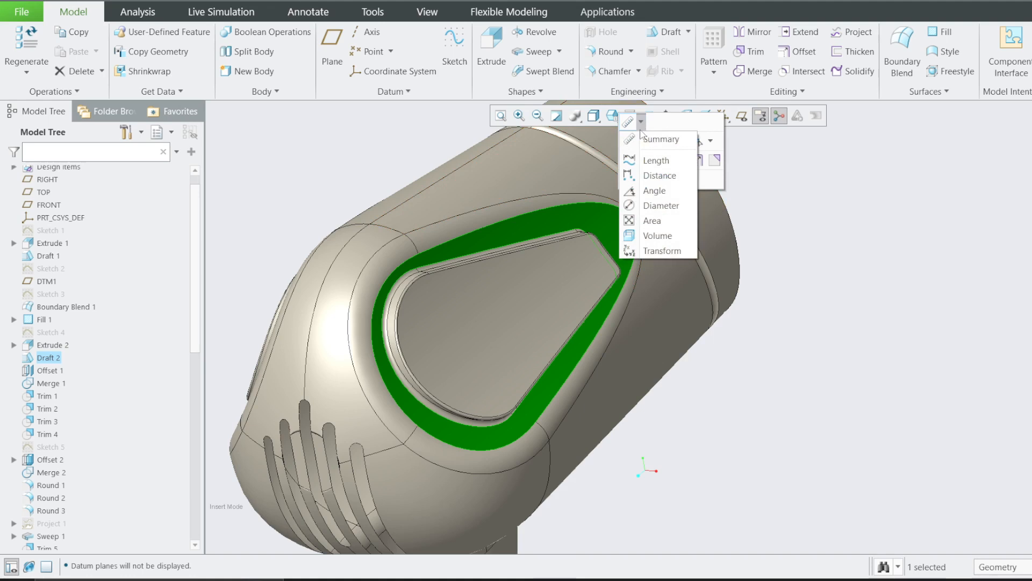
pyautogui.click(656, 160)
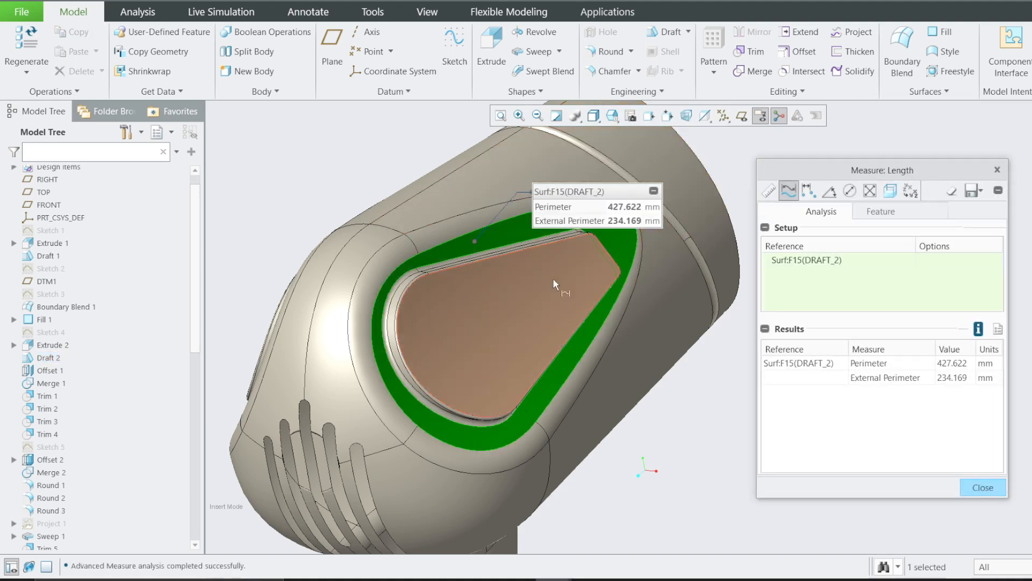
pyautogui.keyDown('ctrl'); pyautogui.click(553, 281); pyautogui.keyUp('ctrl')
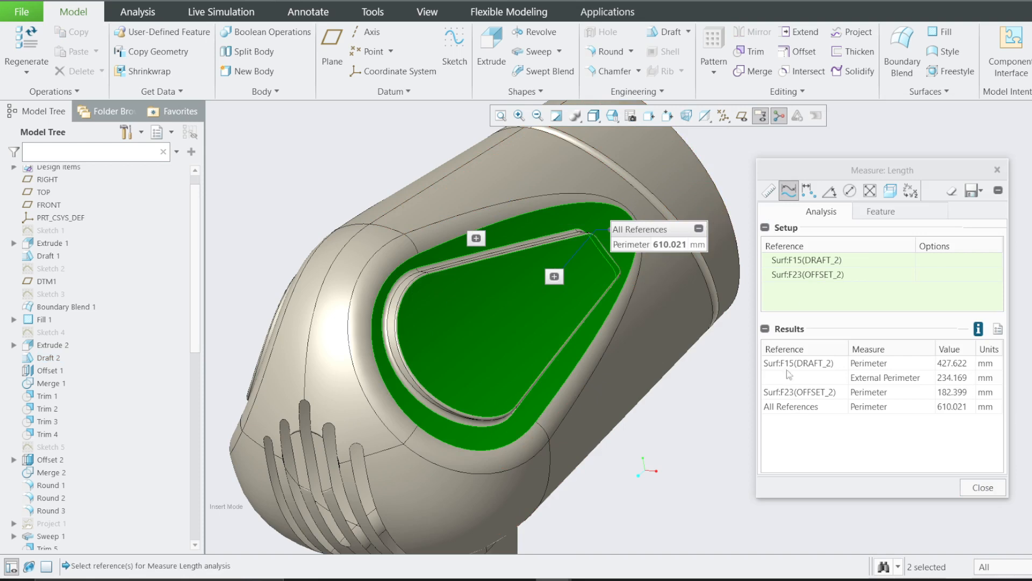
pyautogui.click(771, 191)
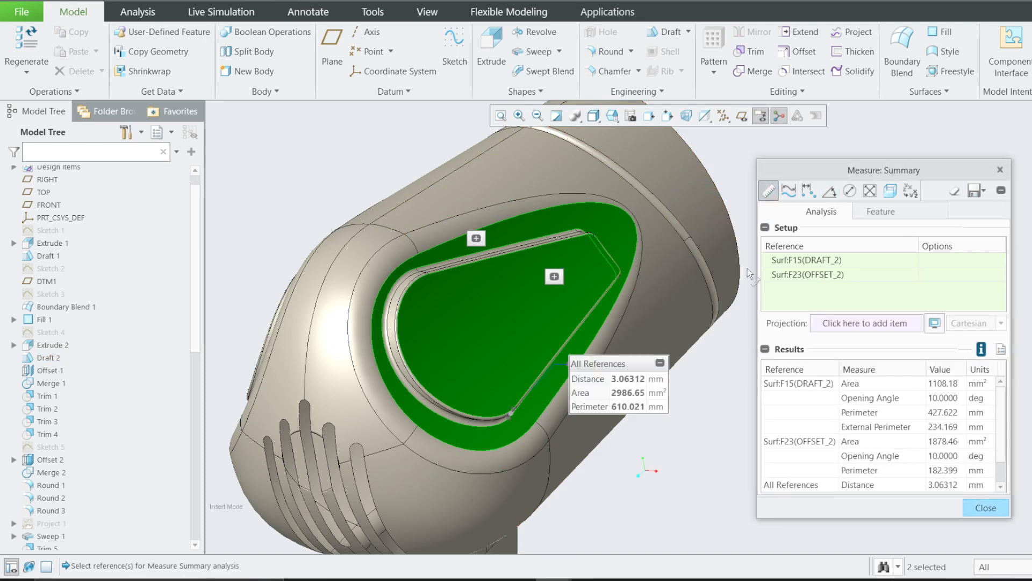
pyautogui.click(810, 192)
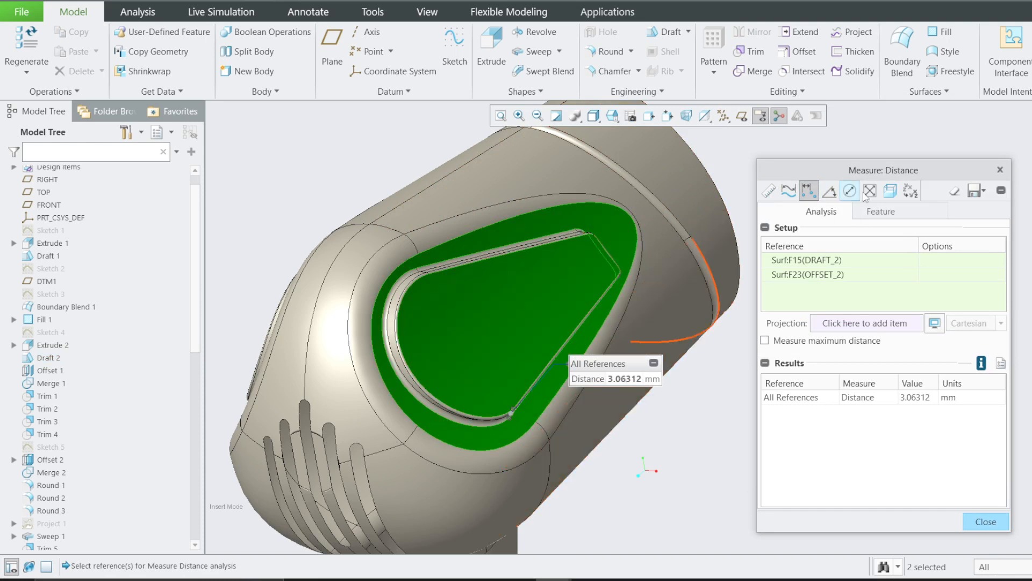
pyautogui.click(1000, 170)
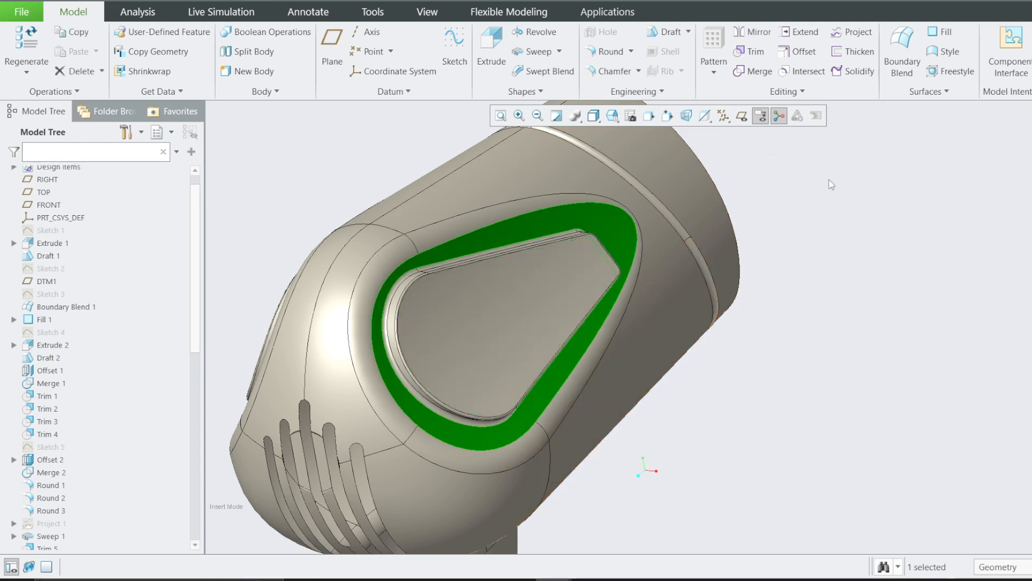
pyautogui.click(228, 1)
pyautogui.click(240, 23)
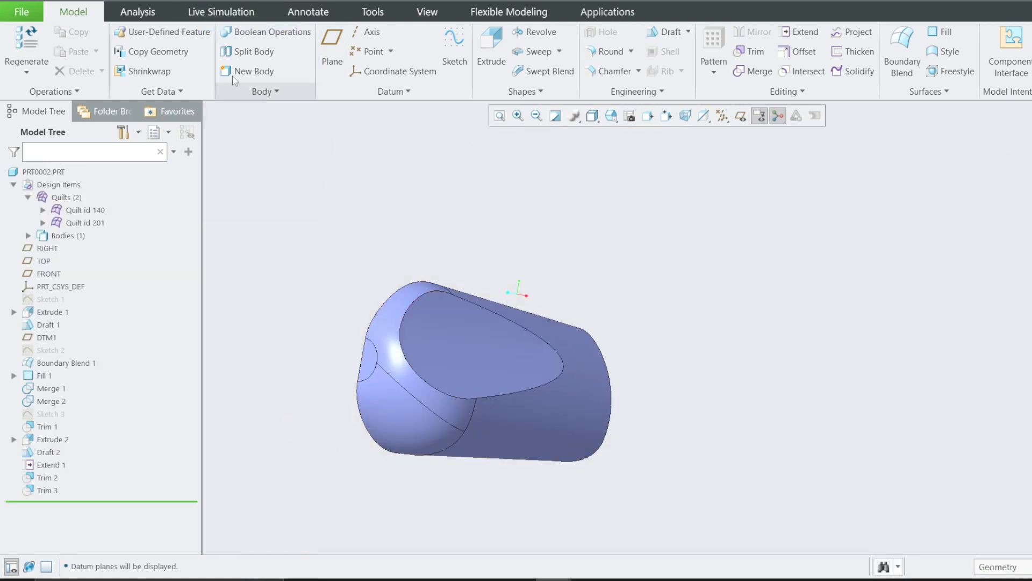
# Step: Compare the side recess's inner panel and surrounding rim on PRT0001 once more, and return to PRT0002
pyautogui.click(228, 0)
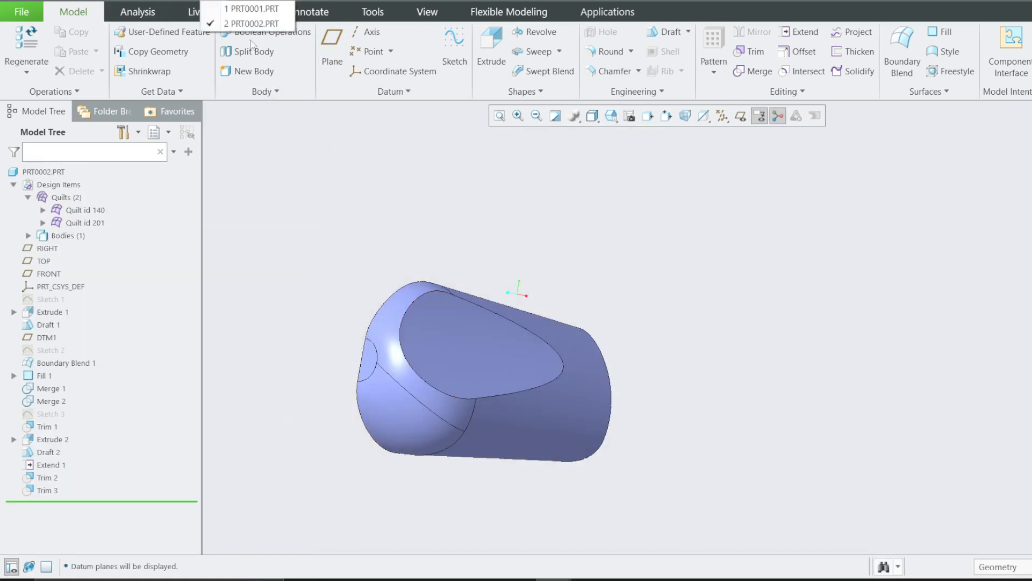
pyautogui.click(240, 12)
pyautogui.click(451, 281)
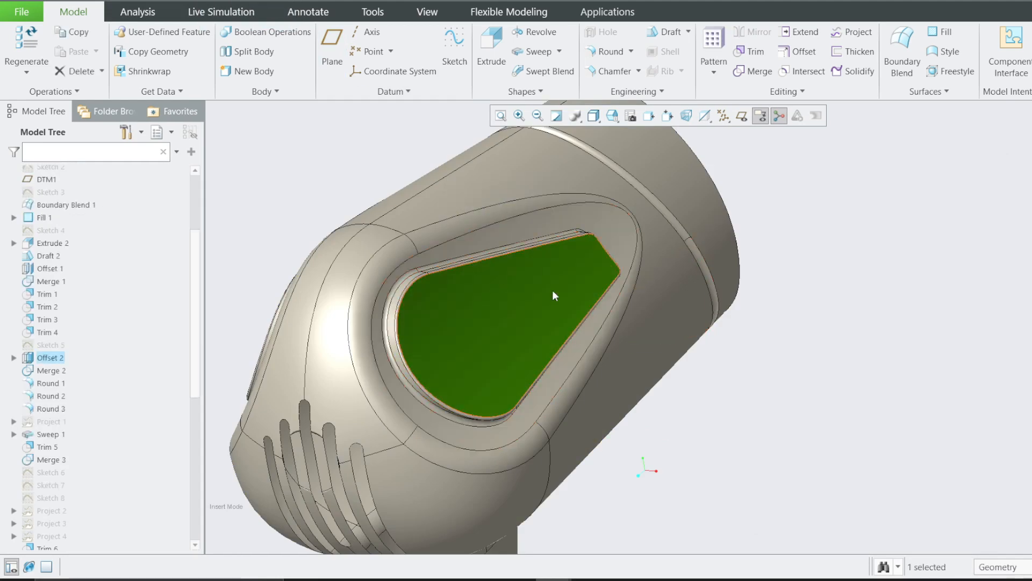
pyautogui.click(617, 225)
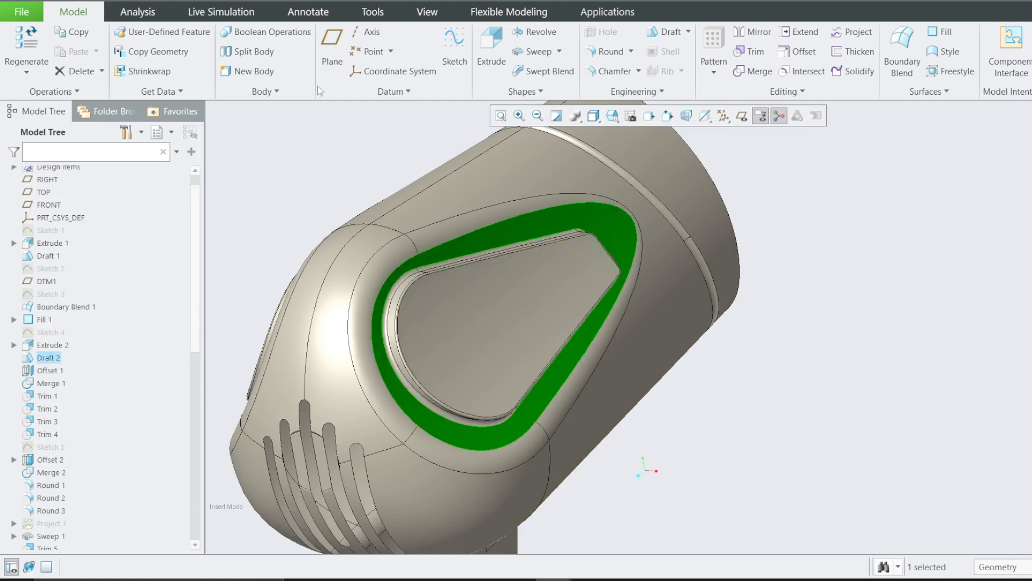
pyautogui.click(235, 3)
pyautogui.click(242, 21)
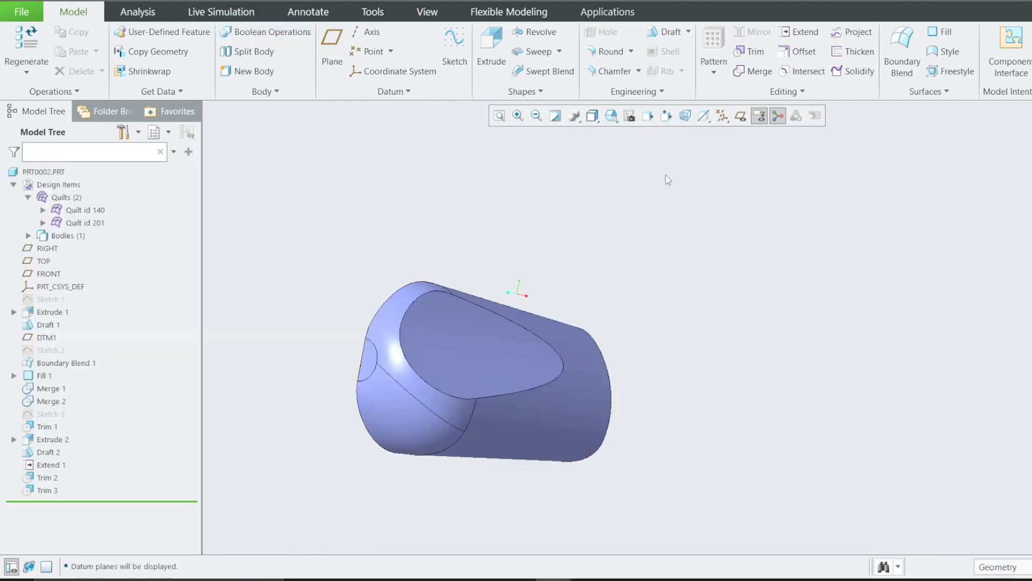
# Step: Display the datum planes and start a sketch on the RIGHT plane, viewed square-on
pyautogui.click(740, 119)
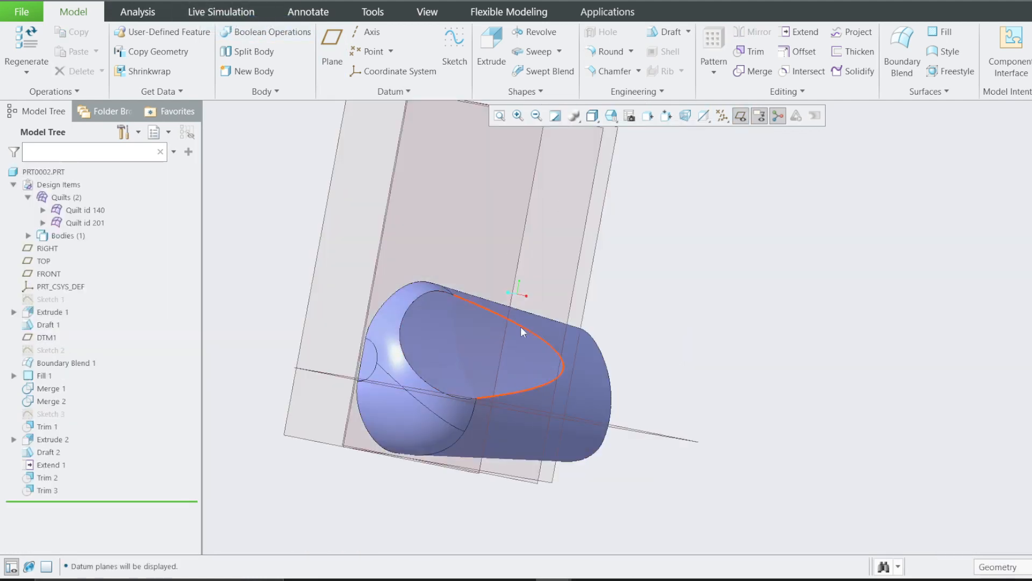
pyautogui.moveTo(520, 327); pyautogui.dragTo(516, 294, button='middle')
pyautogui.moveTo(505, 348); pyautogui.dragTo(473, 280, button='middle')
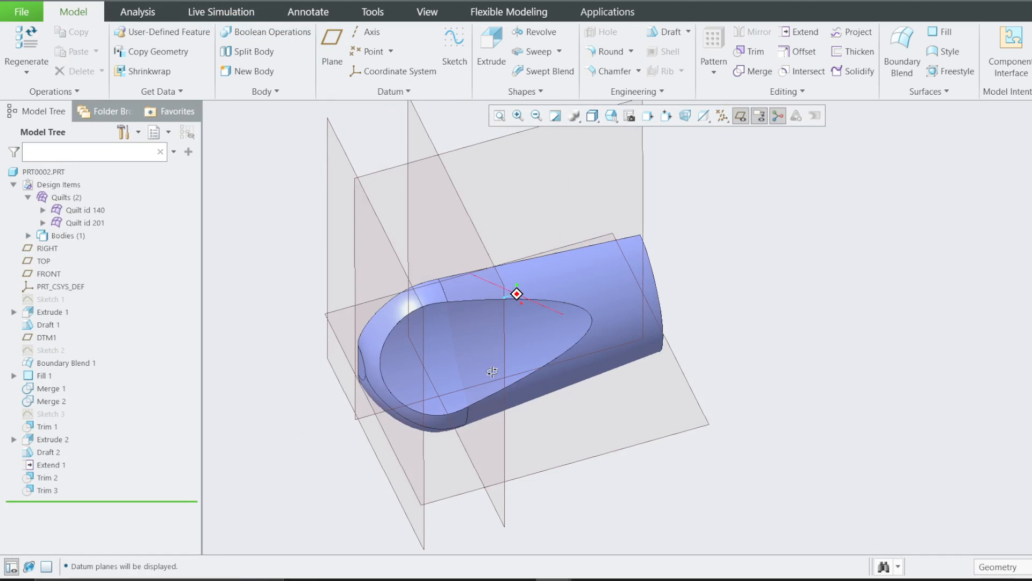
pyautogui.click(477, 145)
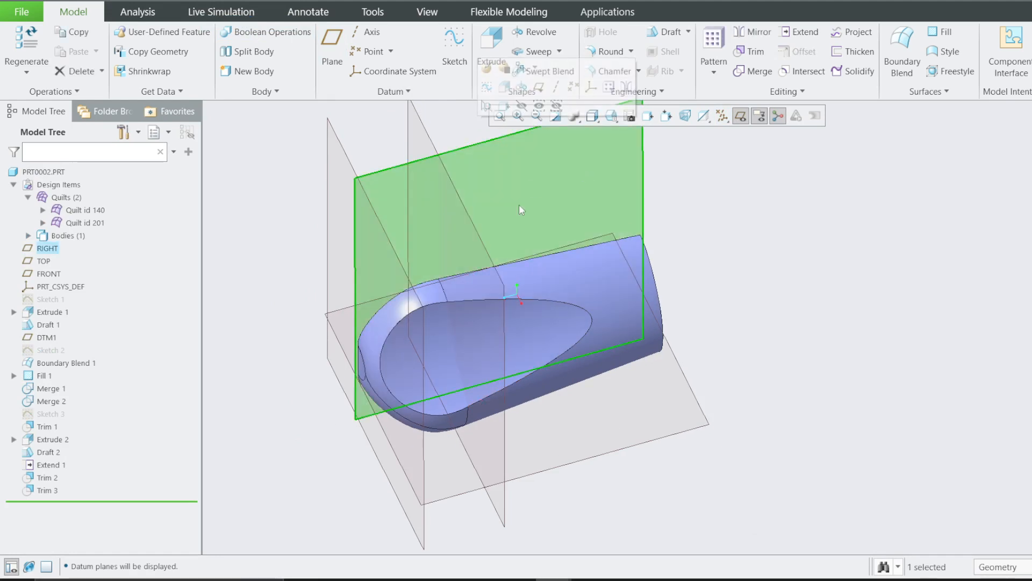
pyautogui.click(493, 90)
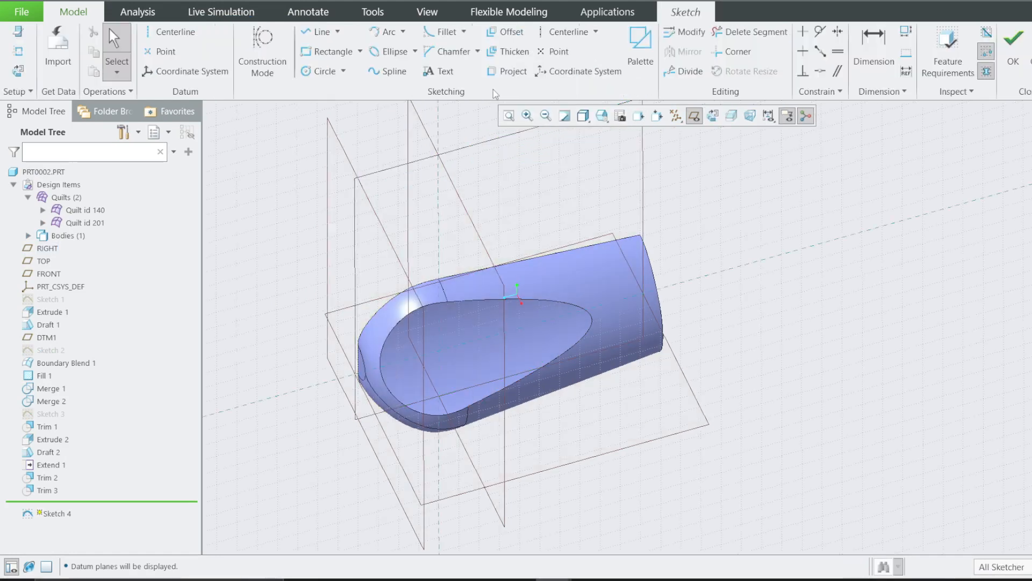
pyautogui.click(712, 115)
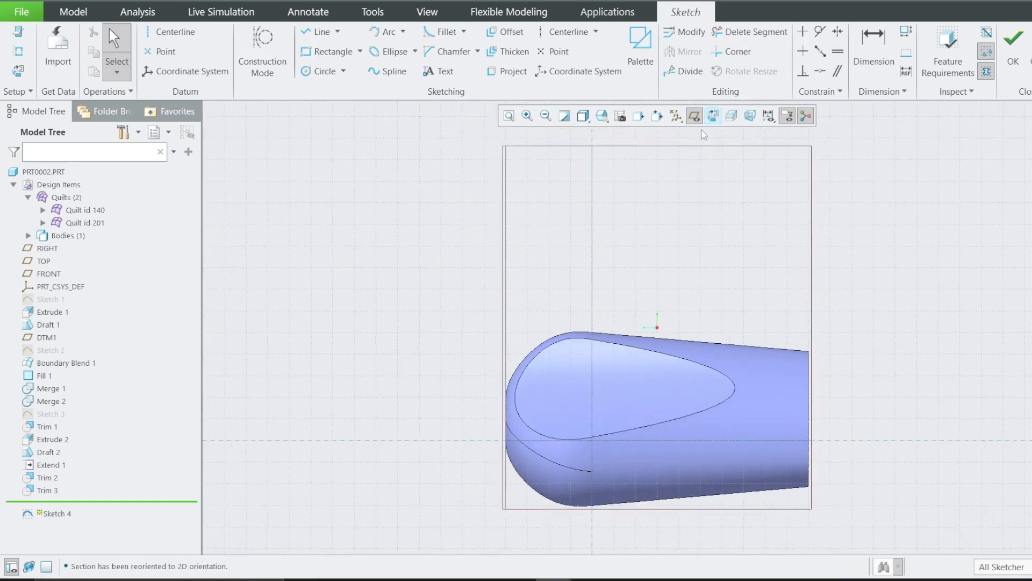
# Step: Orient the sketch to the saved LEFT view so the teardrop-shaped side surface faces the viewer
pyautogui.scroll(-2, 665, 321)
pyautogui.scroll(4, 719, 445)
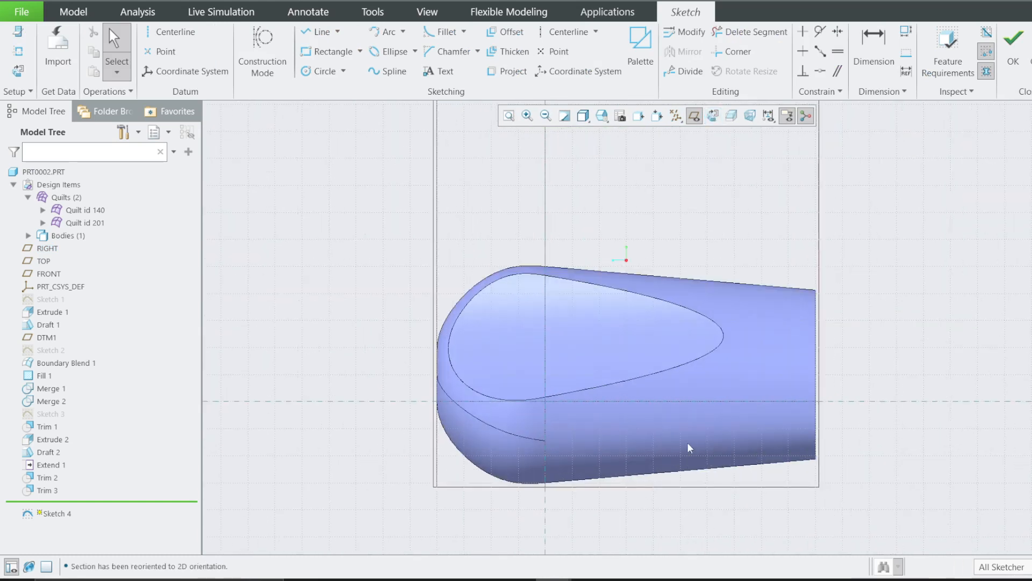
pyautogui.scroll(2, 690, 447)
pyautogui.moveTo(606, 286); pyautogui.dragTo(645, 273, button='middle')
pyautogui.click(602, 116)
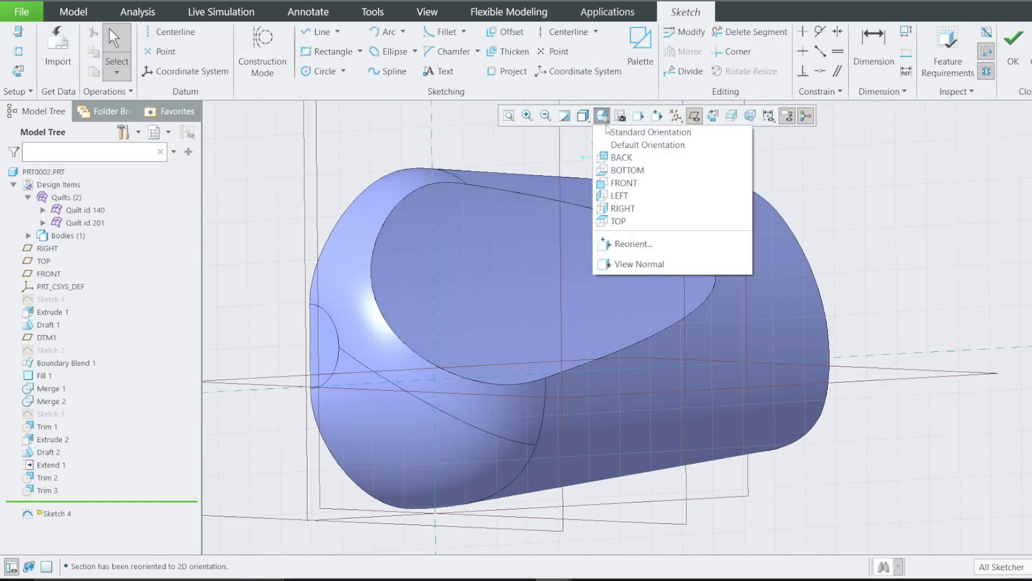
pyautogui.click(613, 145)
pyautogui.click(602, 115)
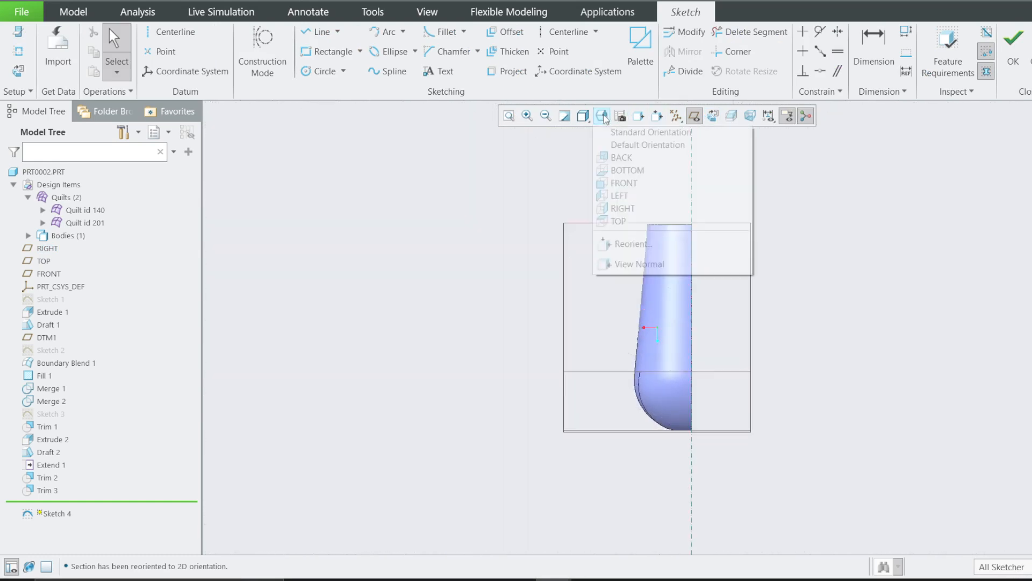
pyautogui.click(626, 200)
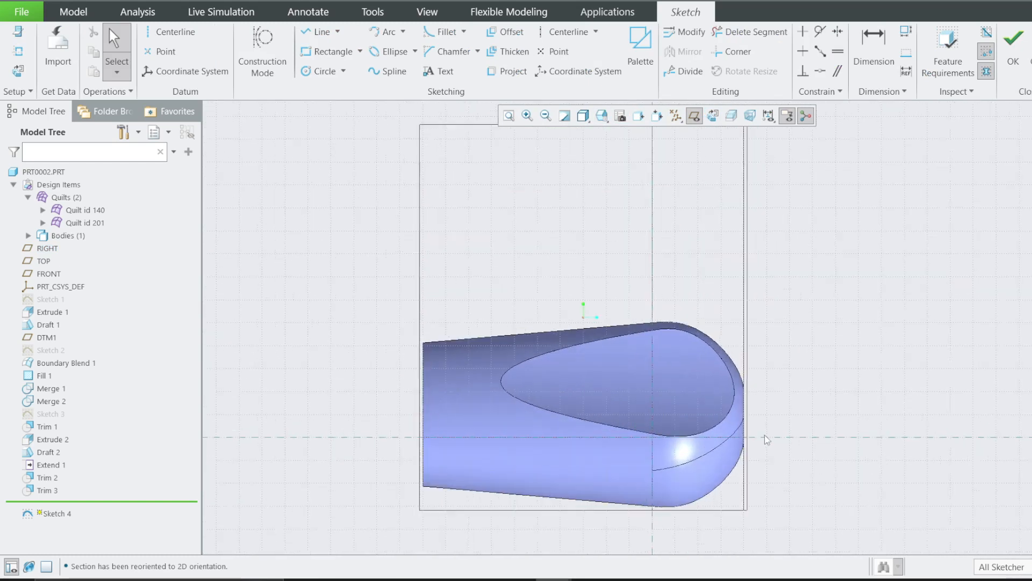
# Step: Sketch a circle about 30.5 in diameter inside the wide end of the teardrop surface, centred about 9.1 from the vertical reference
pyautogui.scroll(2, 765, 434)
pyautogui.scroll(1, 576, 420)
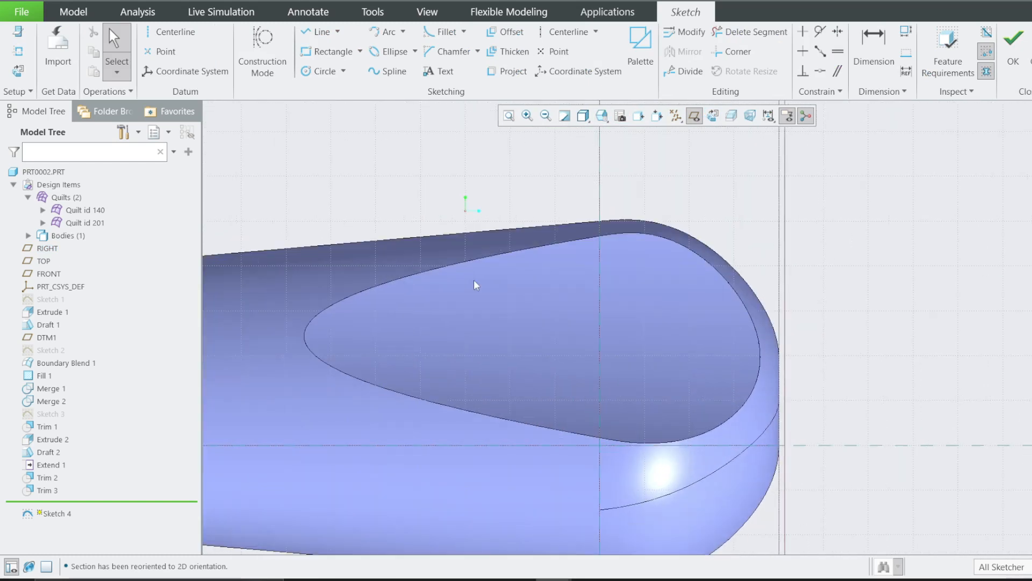
pyautogui.press('c')
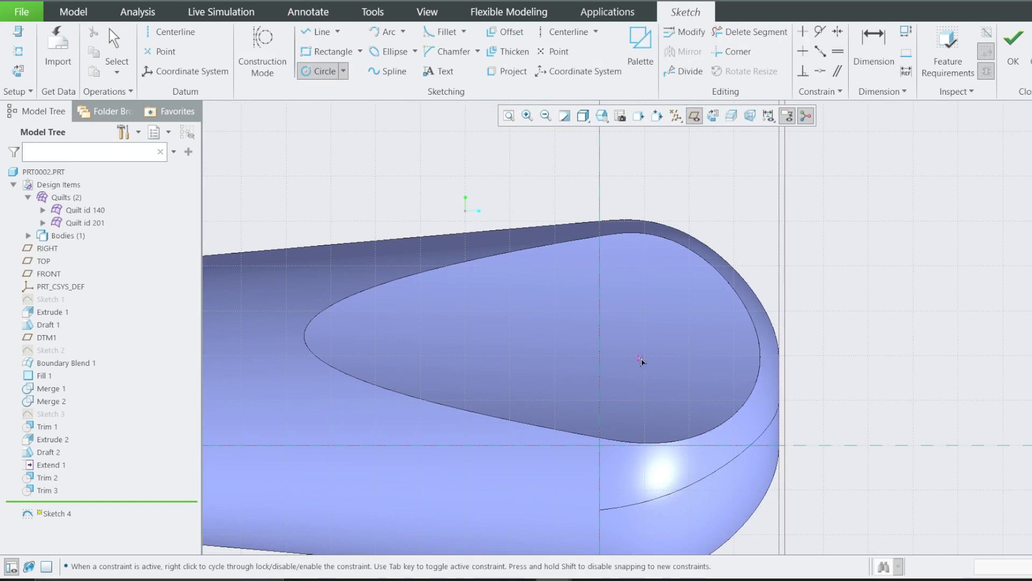
pyautogui.click(640, 321)
pyautogui.click(652, 388)
pyautogui.middleClick(644, 353)
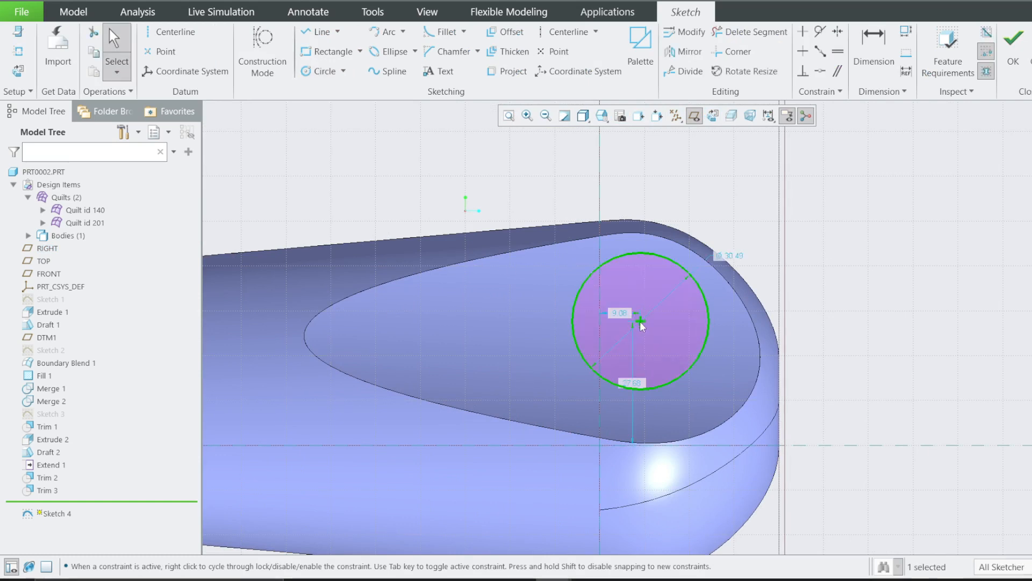
# Step: Sketch two sloping lines from the circle's top and bottom, joined at the narrow end by a vertical line about 12 long
pyautogui.click(321, 31)
pyautogui.click(614, 260)
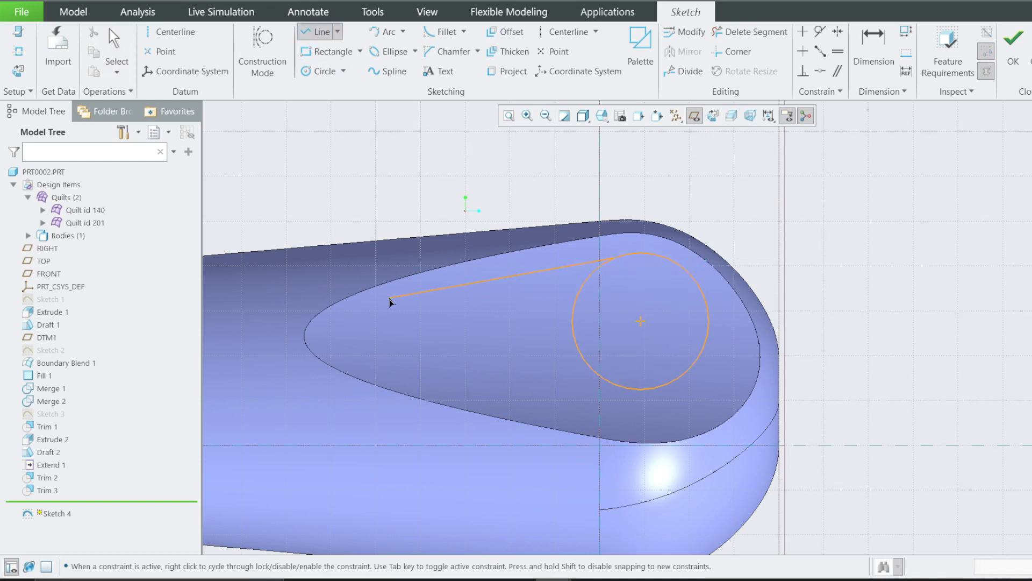
pyautogui.click(385, 313)
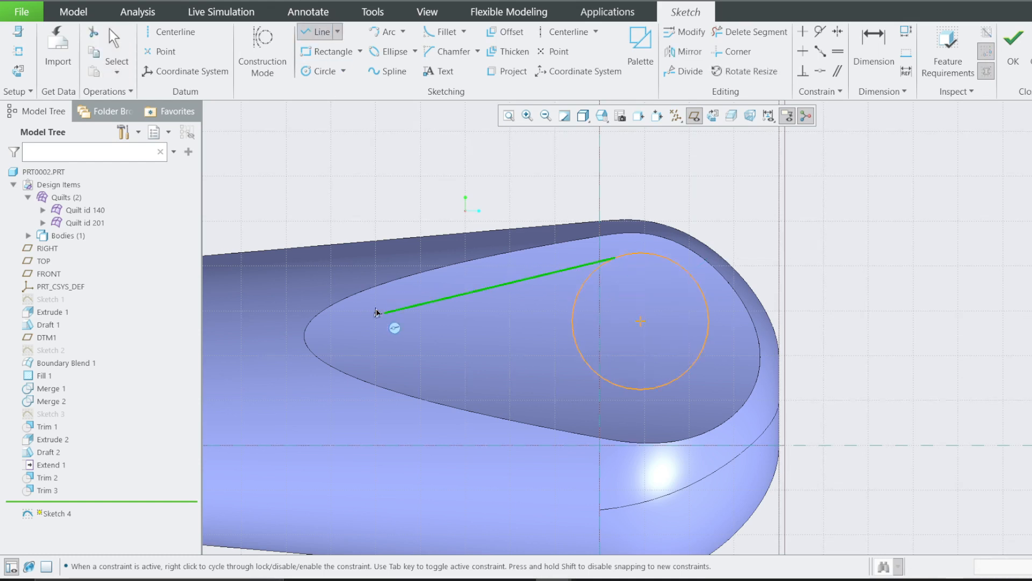
pyautogui.click(385, 366)
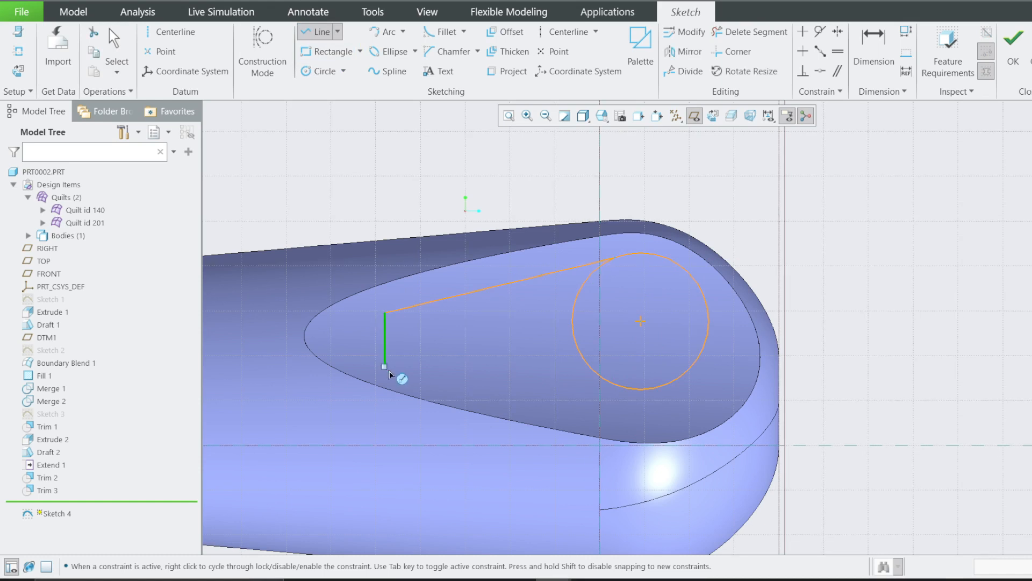
pyautogui.click(639, 398)
pyautogui.middleClick(639, 397)
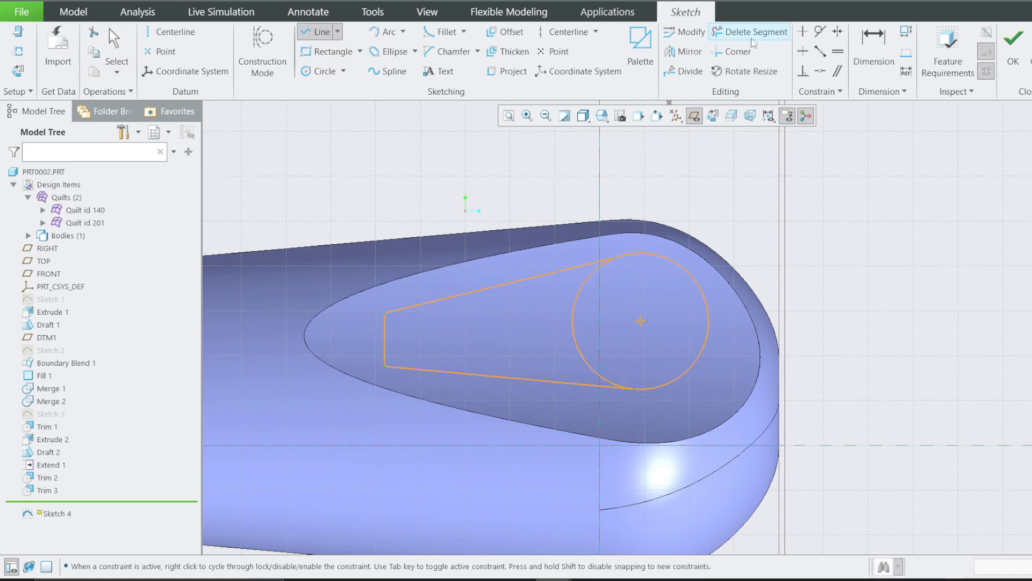
# Step: Trim away the circle's arc between the two sloping lines to leave a closed teardrop profile
pyautogui.click(750, 32)
pyautogui.click(573, 323)
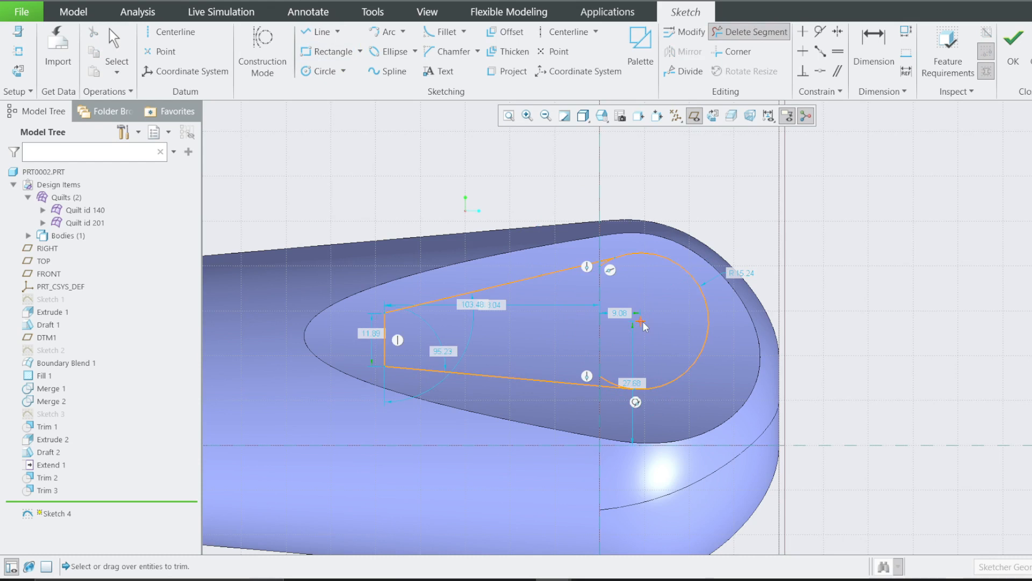
pyautogui.middleClick(647, 332)
pyautogui.moveTo(640, 321); pyautogui.dragTo(658, 342)
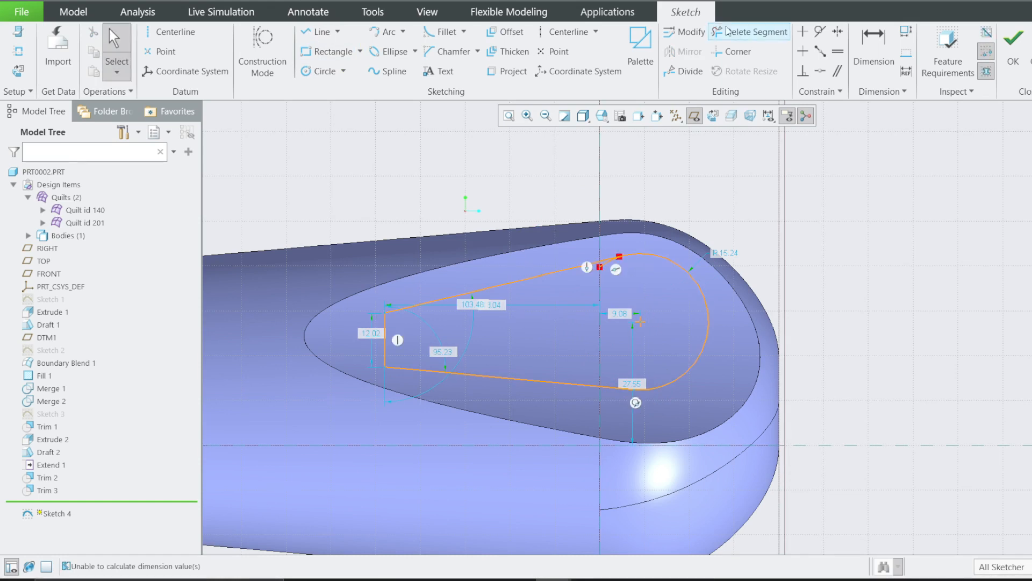
pyautogui.click(727, 30)
pyautogui.scroll(-4, 588, 364)
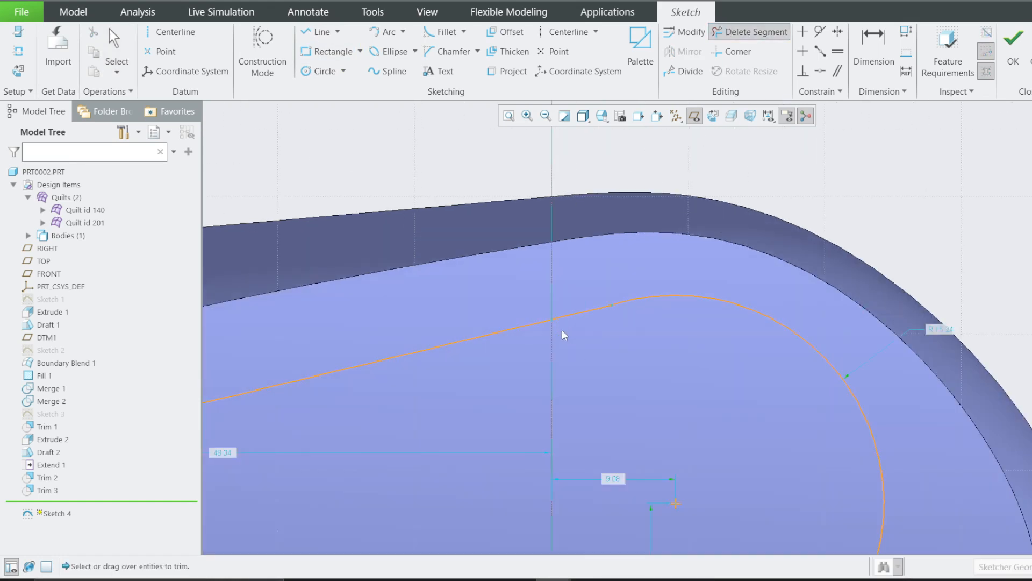
pyautogui.scroll(5, 565, 336)
pyautogui.scroll(-1, 635, 459)
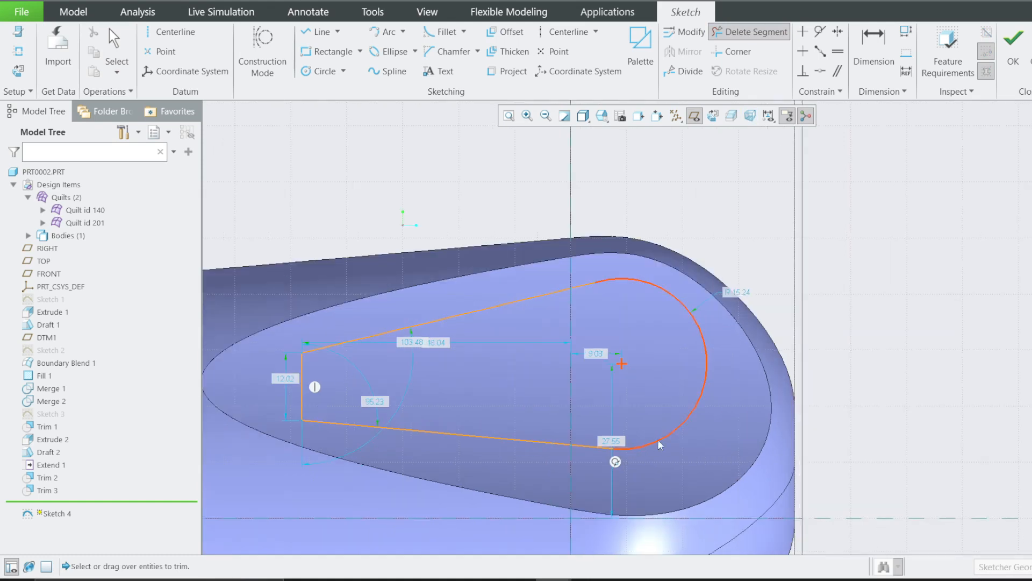
pyautogui.scroll(1, 669, 435)
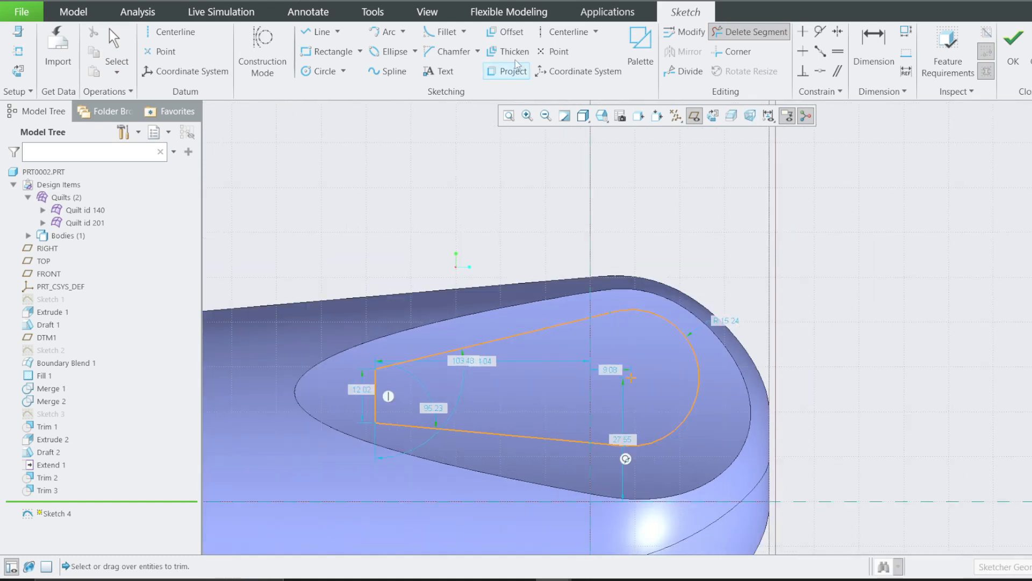
# Step: Fillet both corners of the short vertical line at the profile's narrow end, with radii of about 3
pyautogui.click(442, 32)
pyautogui.click(376, 390)
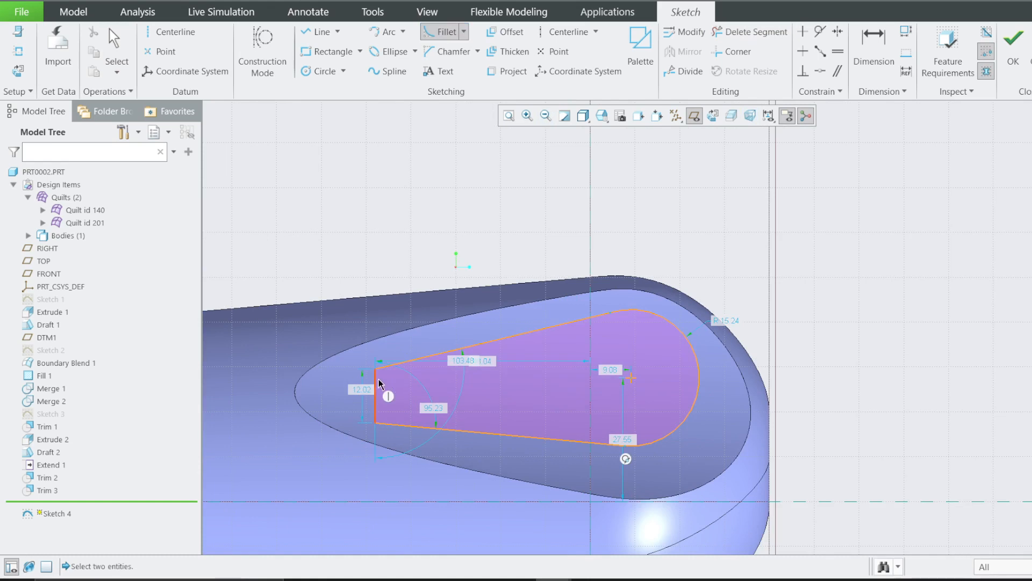
pyautogui.click(396, 364)
pyautogui.click(378, 406)
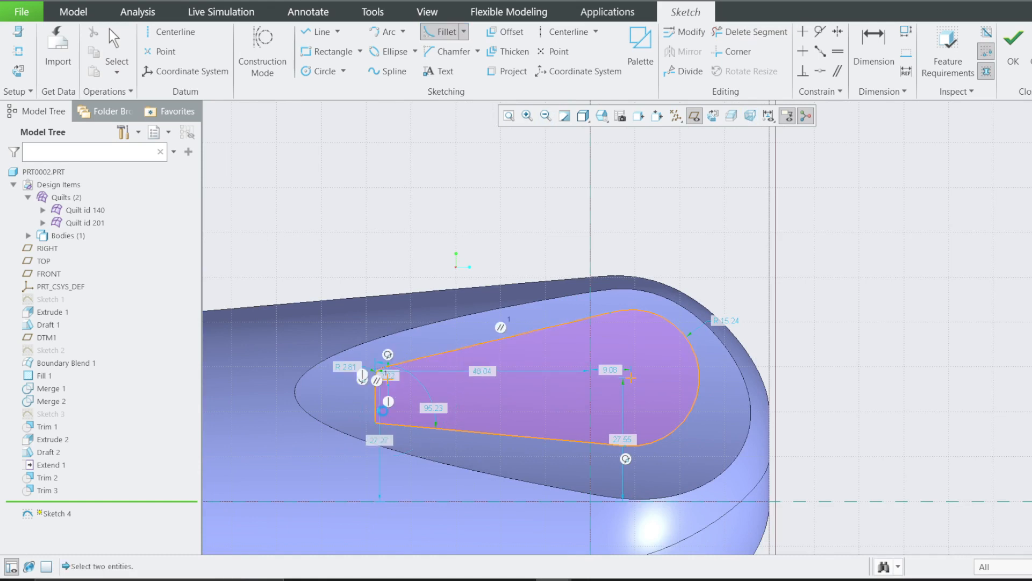
pyautogui.click(404, 429)
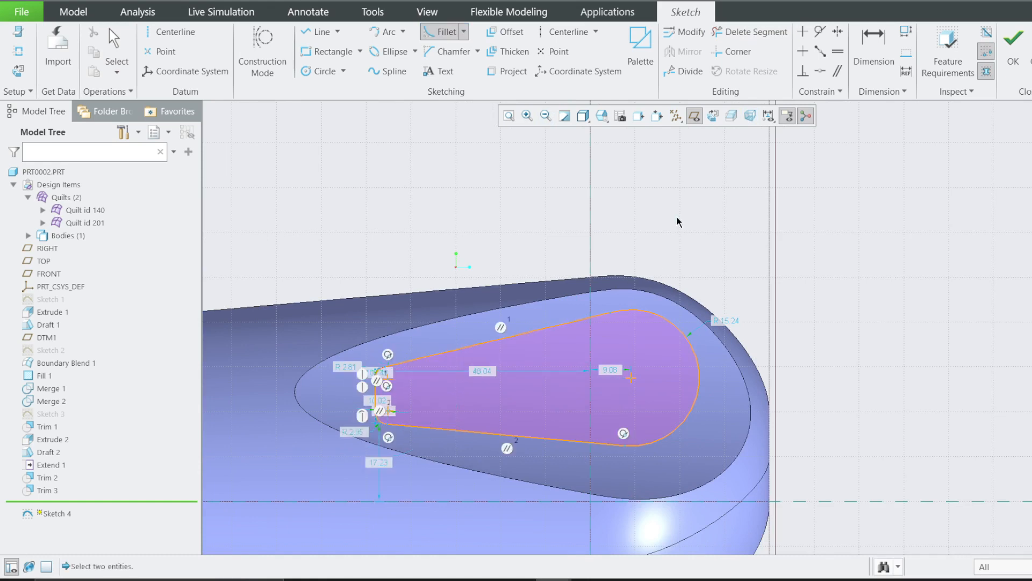
# Step: Try a radius of 18 for the large arc at the profile's wide end
pyautogui.scroll(-2, 635, 301)
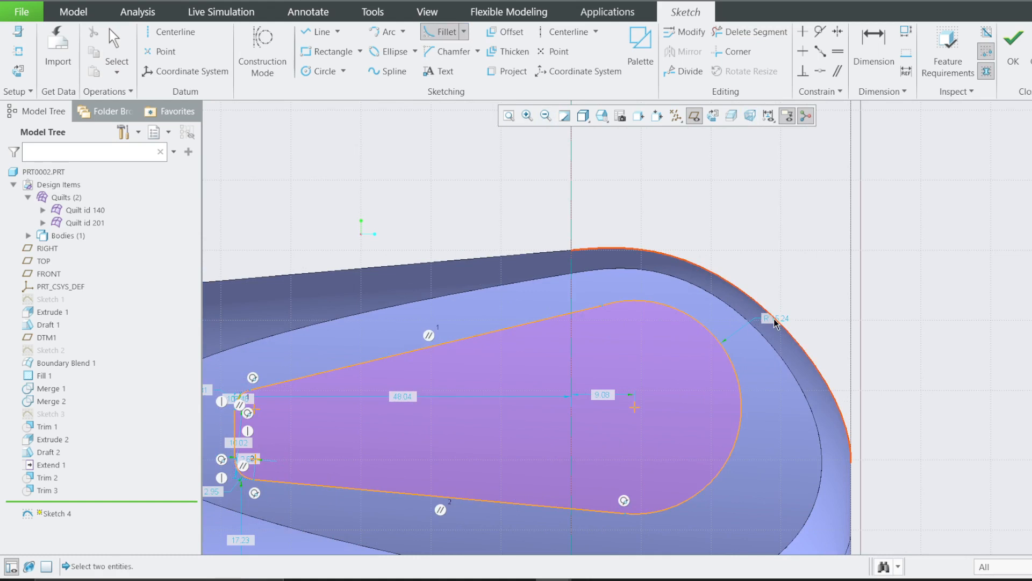
pyautogui.press('d')
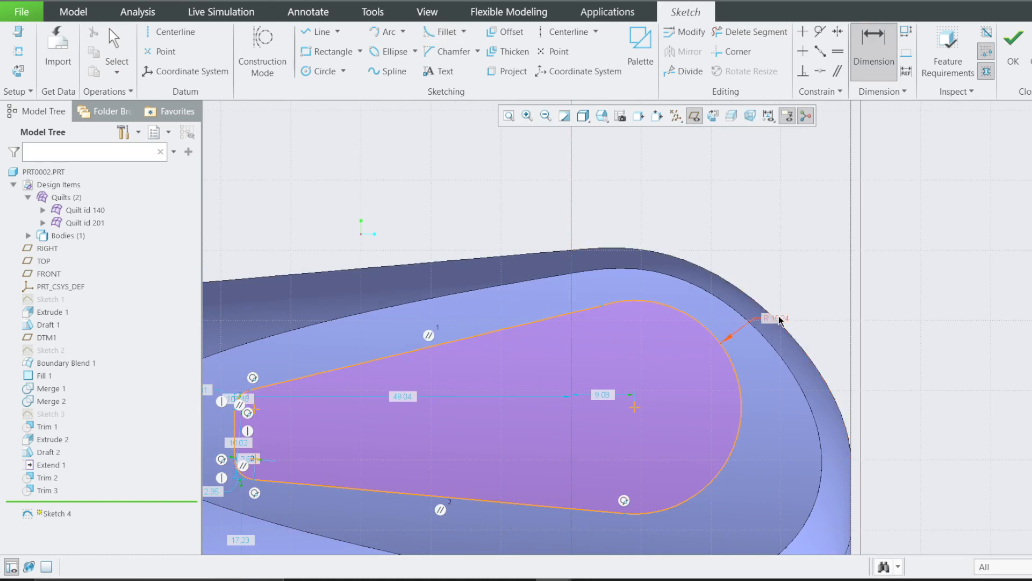
pyautogui.doubleClick(774, 321)
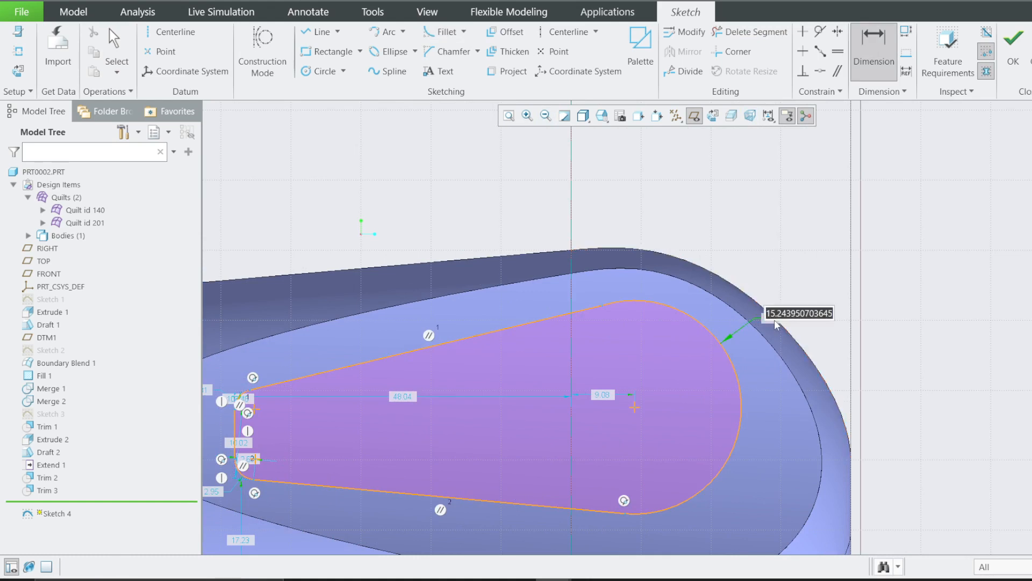
pyautogui.write('18')
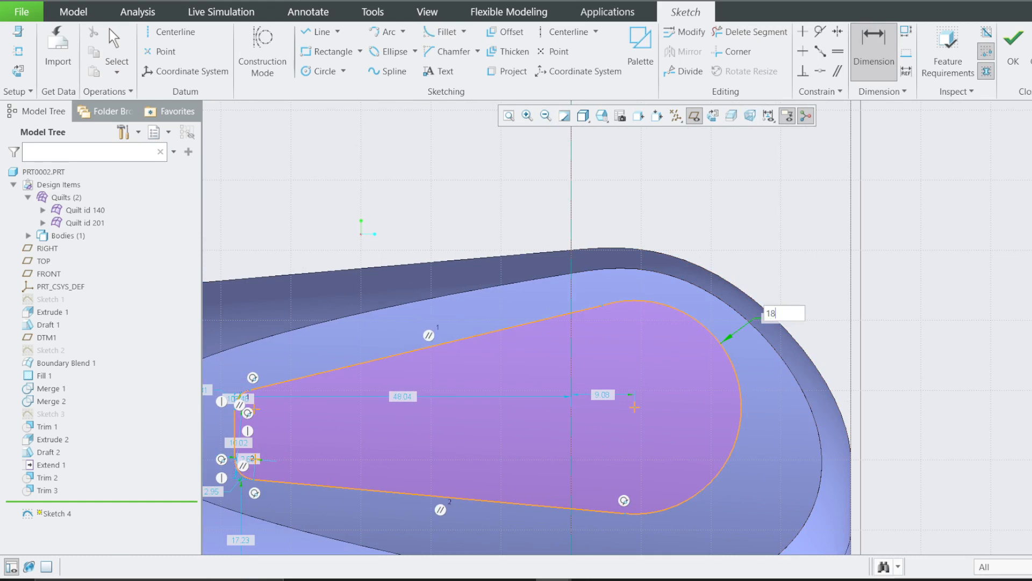
pyautogui.press('Return')
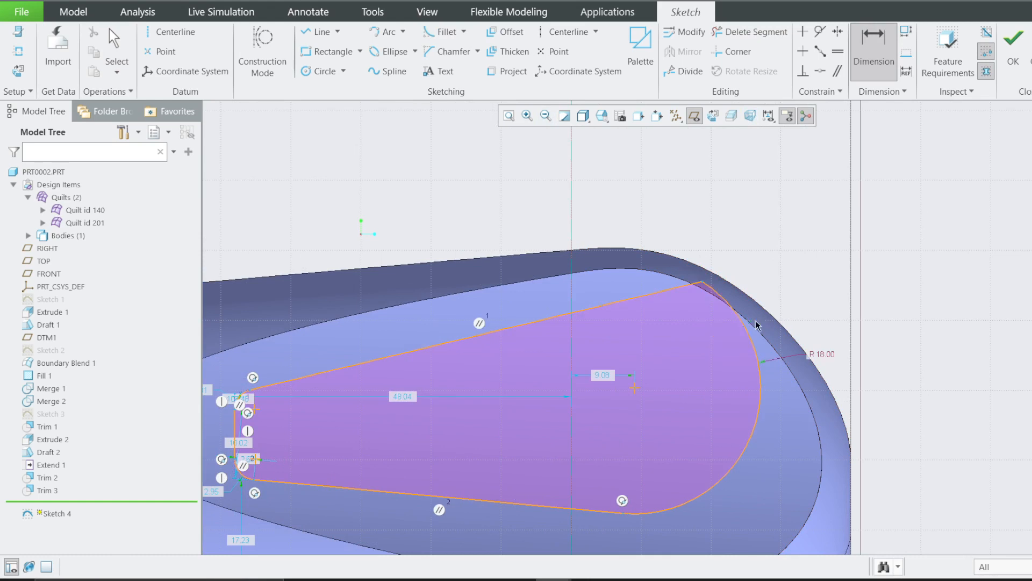
# Step: Set the radius of the profile's large end arc to 16
pyautogui.doubleClick(839, 358)
pyautogui.write('16')
pyautogui.press('Return')
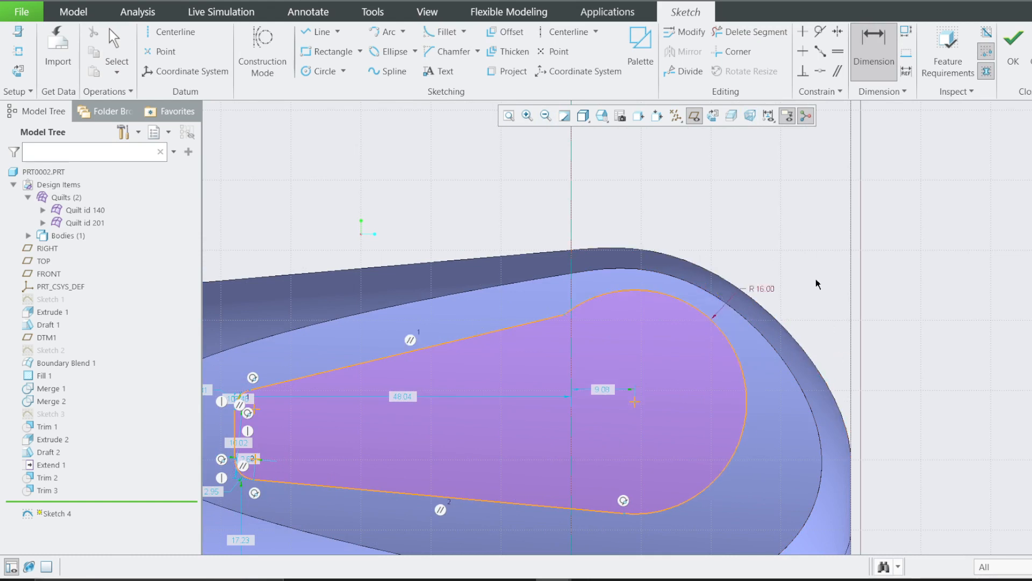
pyautogui.middleClick(773, 210)
# Step: Apply a tangent constraint between the upper sloping line and the large end arc of the teardrop profile
pyautogui.click(818, 33)
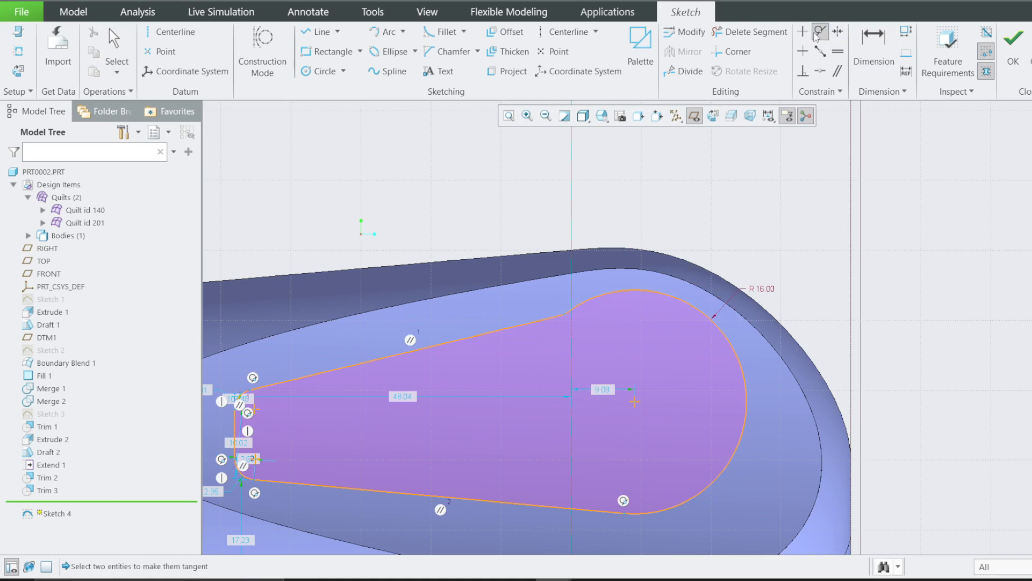
pyautogui.click(588, 300)
pyautogui.click(553, 321)
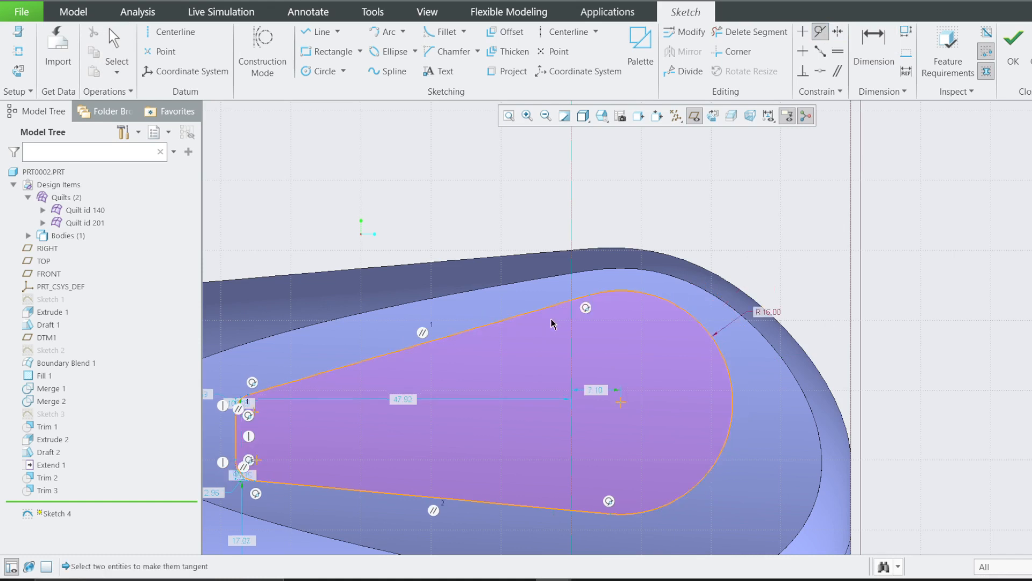
pyautogui.scroll(1, 554, 323)
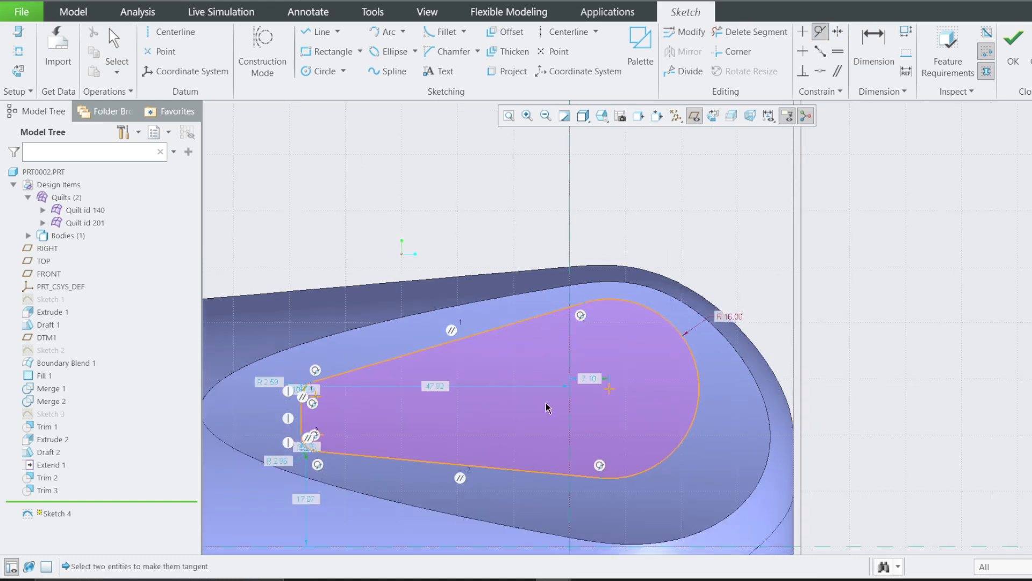
pyautogui.scroll(1, 449, 389)
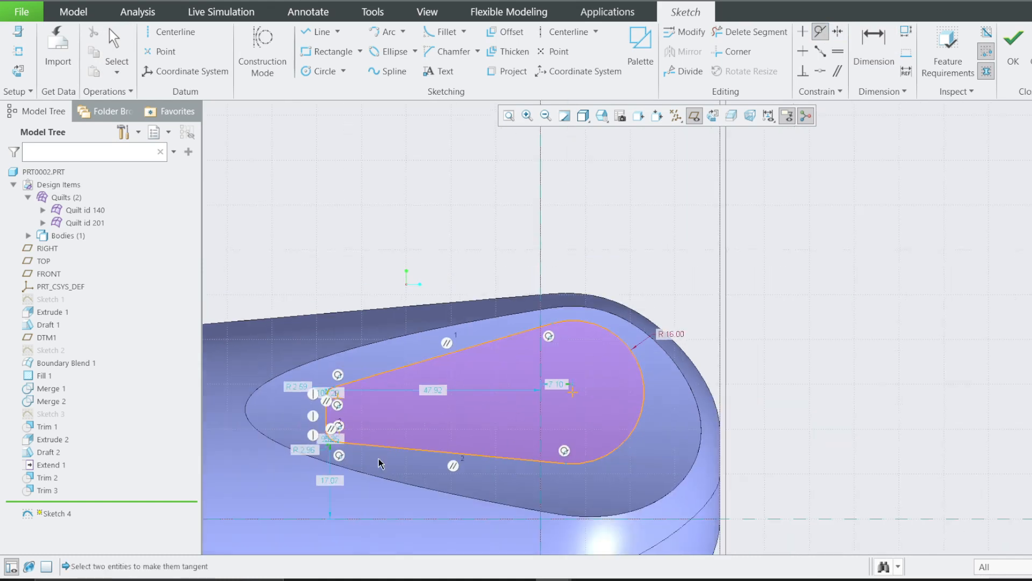
pyautogui.scroll(-1, 430, 456)
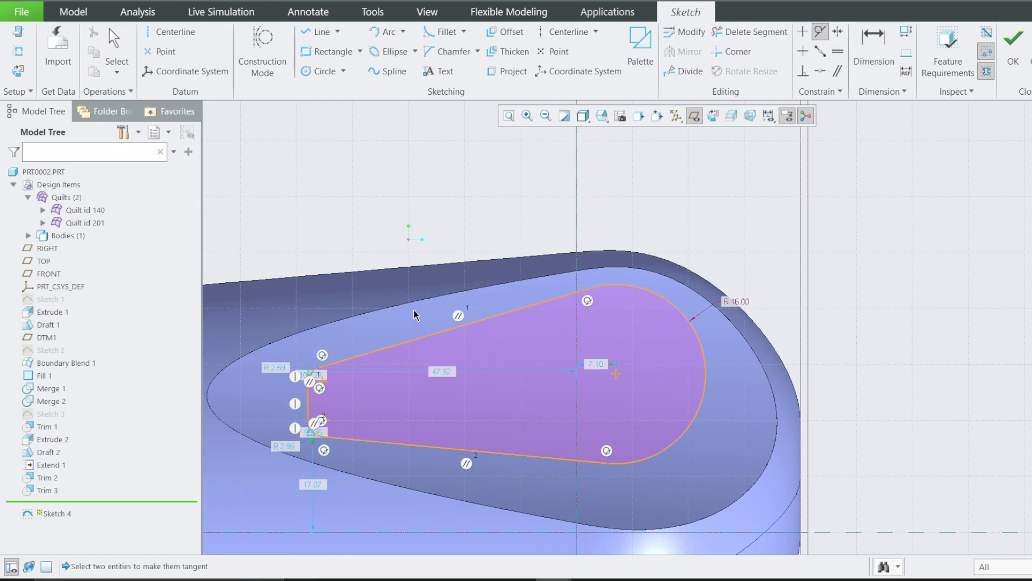
pyautogui.scroll(-2, 318, 379)
pyautogui.middleClick(361, 179)
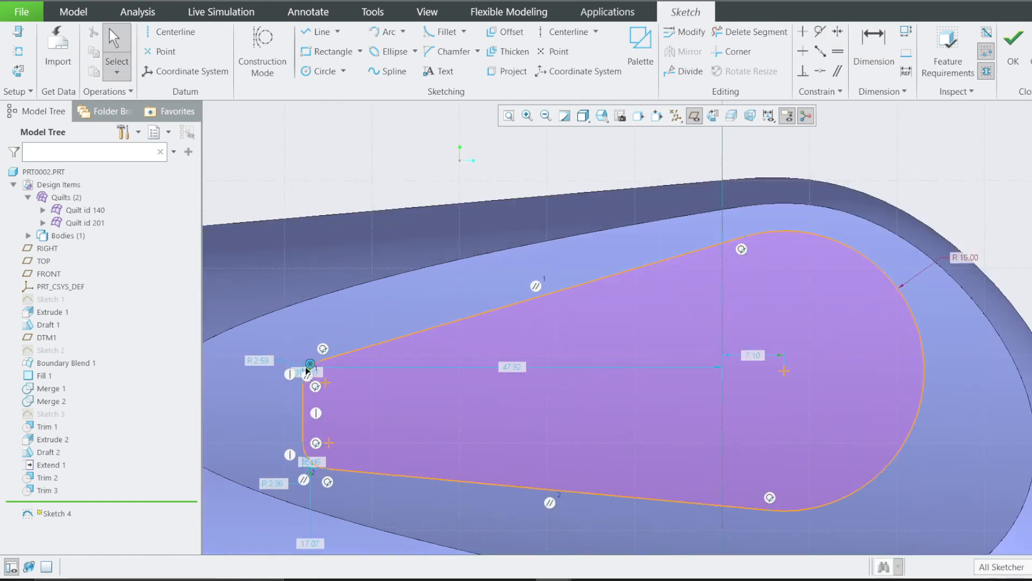
# Step: Try to move the upper corner at the profile's narrow end, finish the teardrop sketch and hide the datum planes
pyautogui.moveTo(309, 369); pyautogui.dragTo(331, 370)
pyautogui.scroll(3, 464, 360)
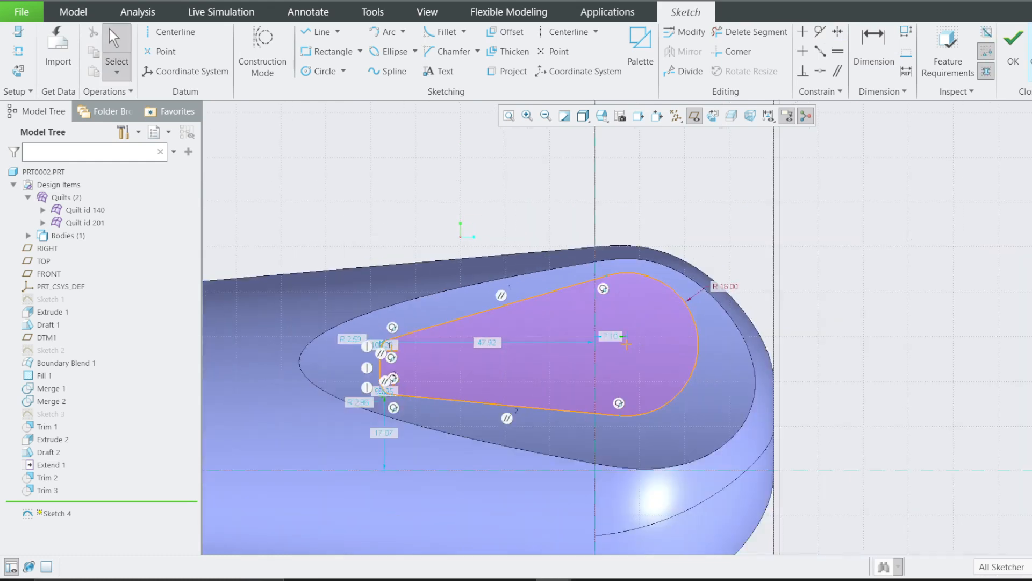
pyautogui.click(1013, 43)
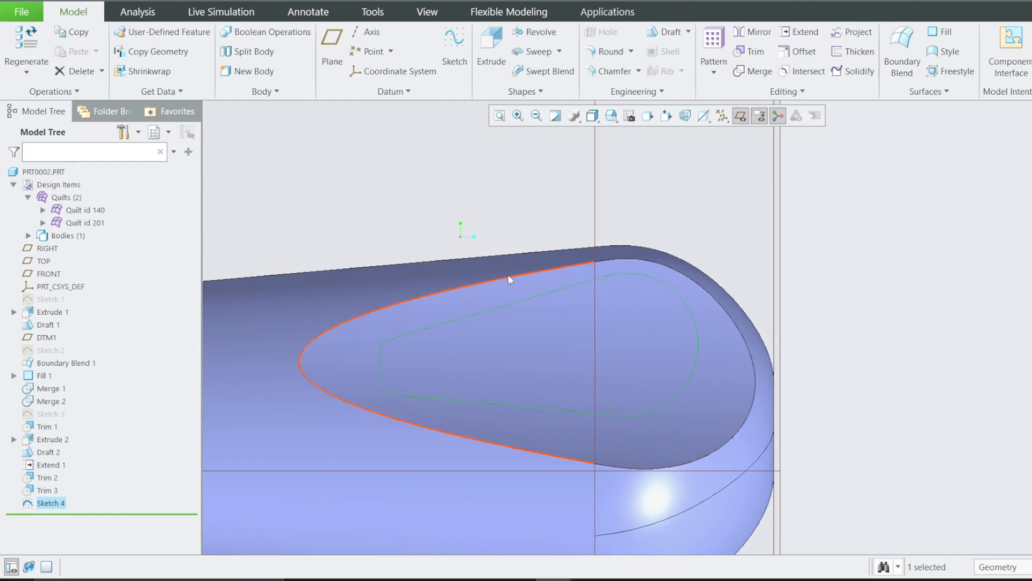
pyautogui.scroll(-2, 563, 250)
pyautogui.click(857, 185)
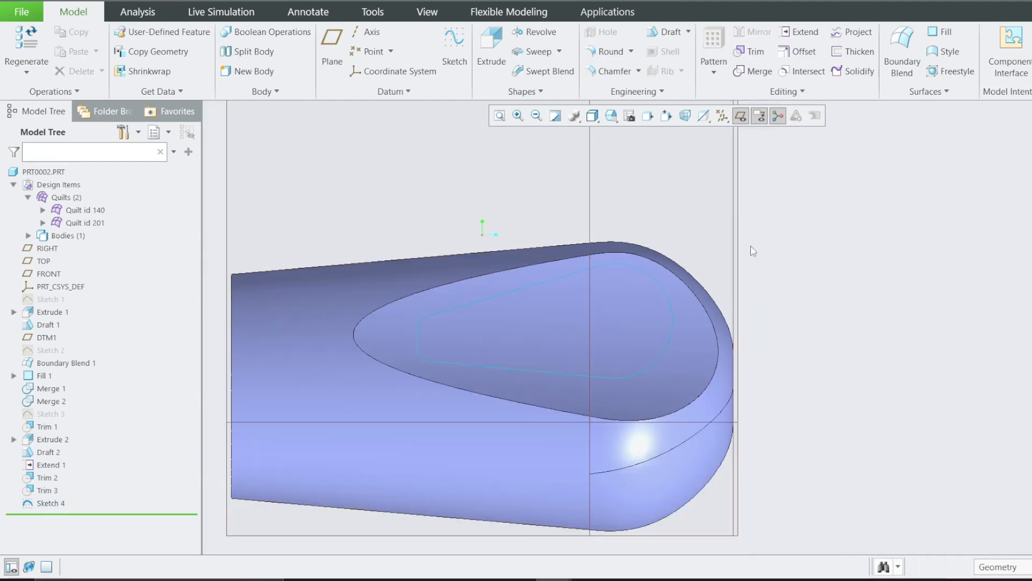
pyautogui.moveTo(757, 258); pyautogui.dragTo(780, 158, button='middle')
pyautogui.click(741, 116)
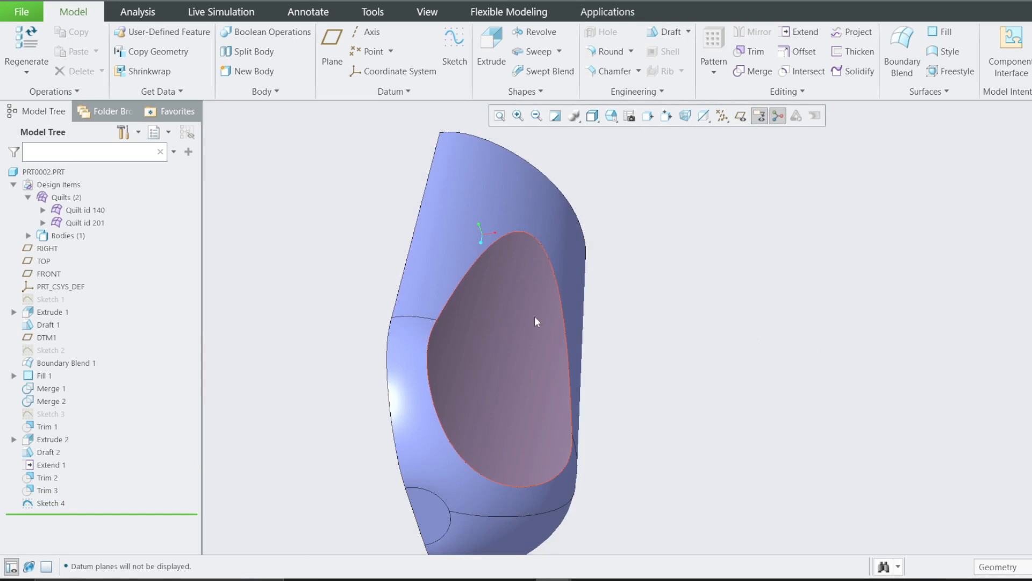
# Step: Create a standard offset of the recess's inner surface, directed into the recess, with an offset of 3
pyautogui.click(511, 320)
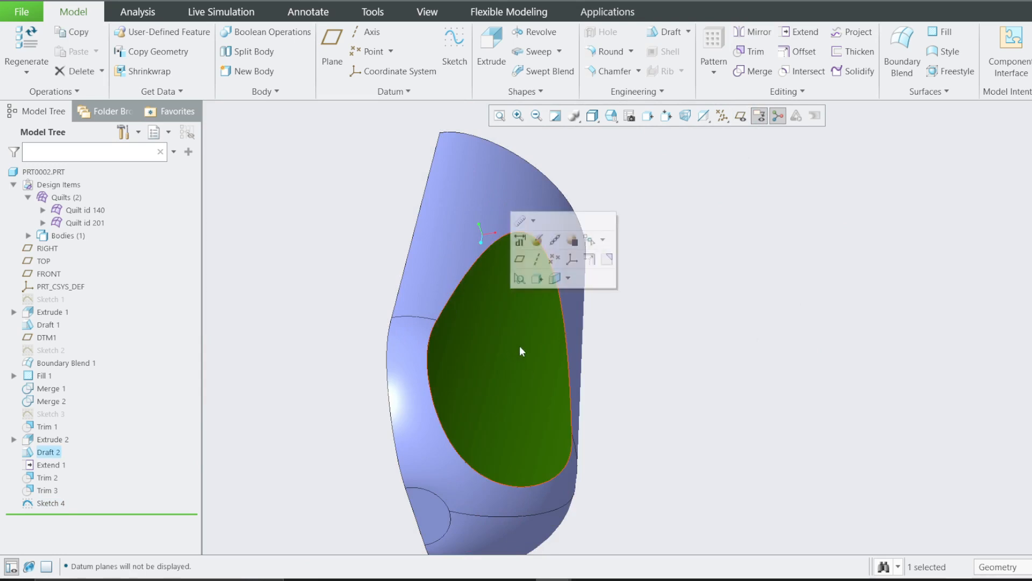
pyautogui.click(796, 52)
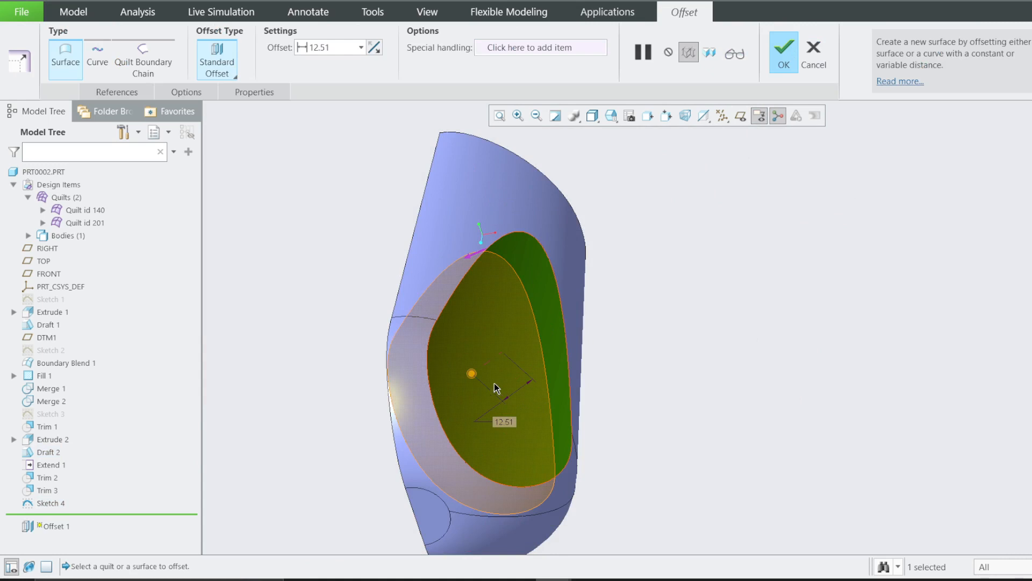
pyautogui.moveTo(473, 378); pyautogui.dragTo(528, 368)
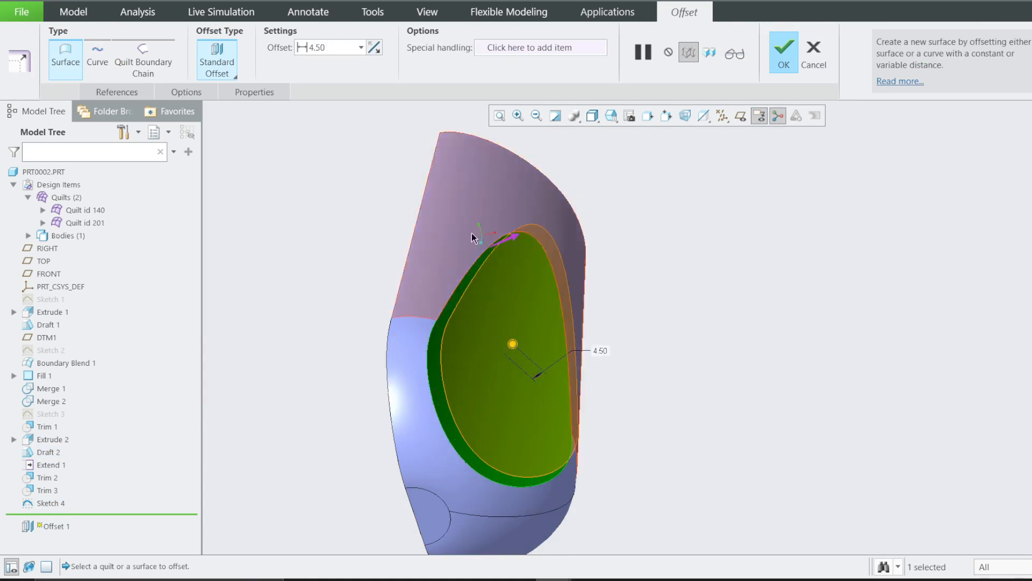
pyautogui.doubleClick(321, 47)
pyautogui.write('3')
pyautogui.press('Return')
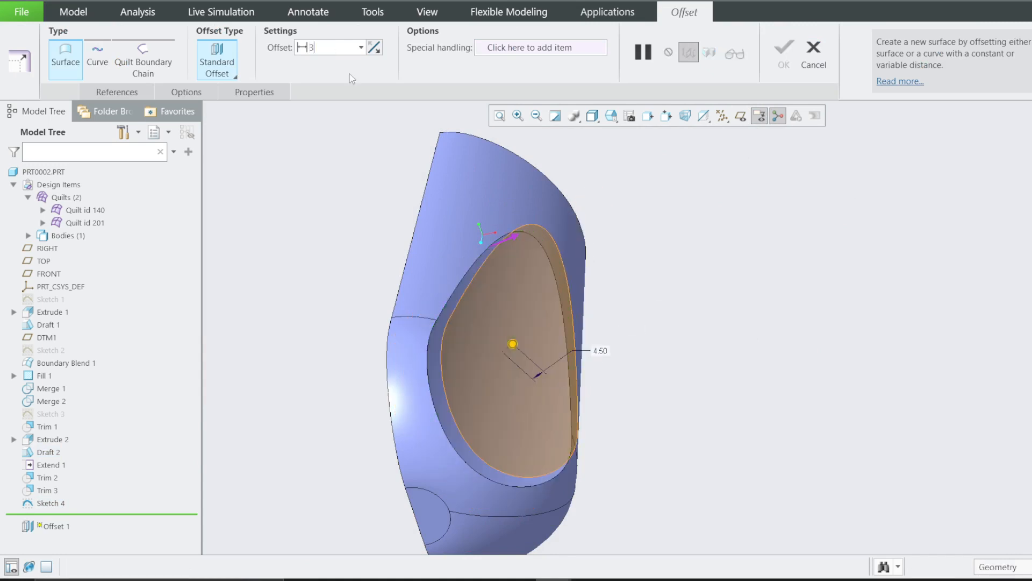
pyautogui.click(783, 53)
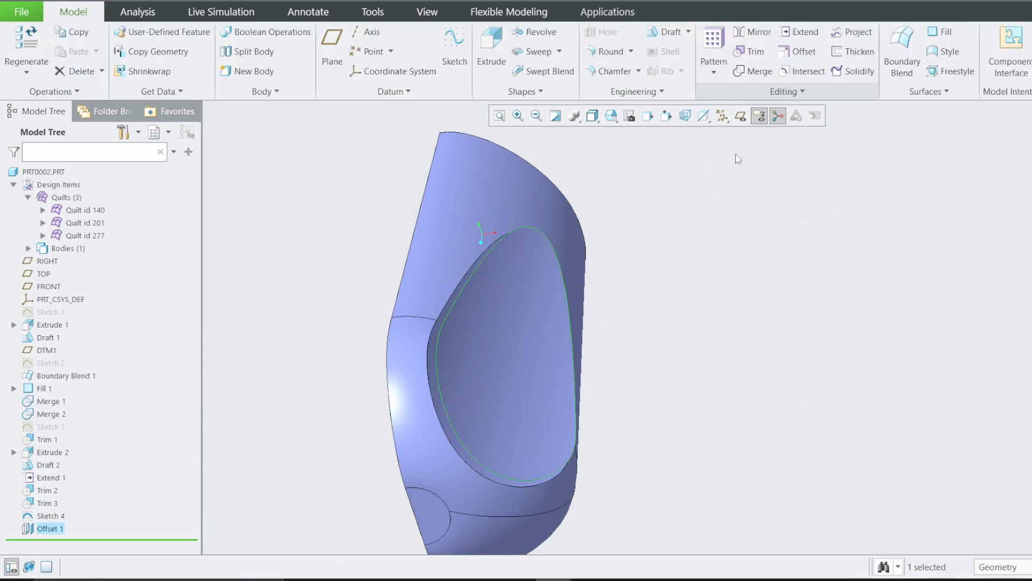
# Step: Examine the offset surface against the recess wall and compare its position with the teardrop sketch
pyautogui.moveTo(686, 273)
pyautogui.mouseDown(button='middle')
pyautogui.moveTo(648, 210)
pyautogui.moveTo(687, 274)
pyautogui.mouseUp(button='middle')
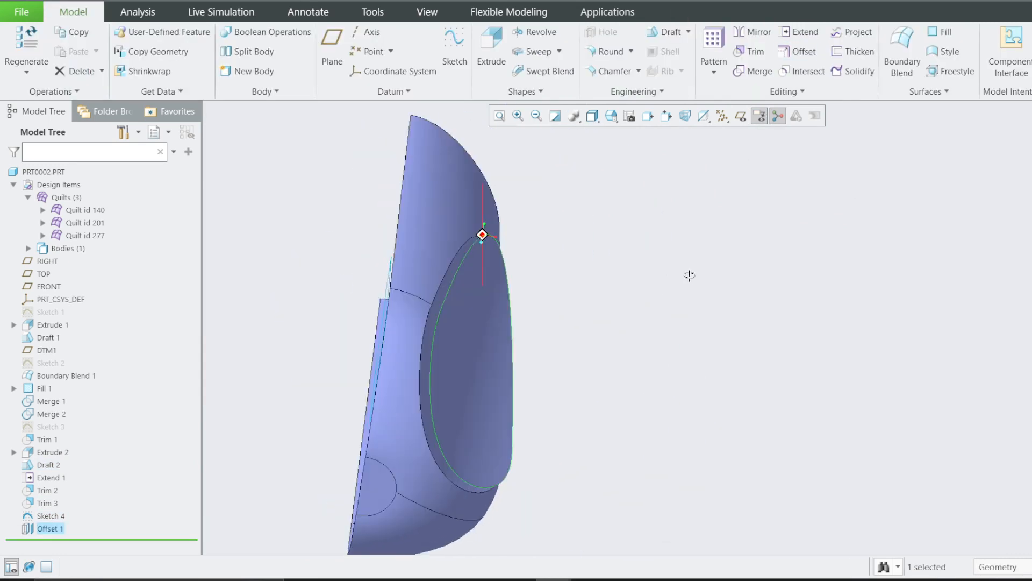
pyautogui.moveTo(495, 313); pyautogui.dragTo(442, 357, button='middle')
pyautogui.scroll(-5, 475, 239)
pyautogui.click(448, 246)
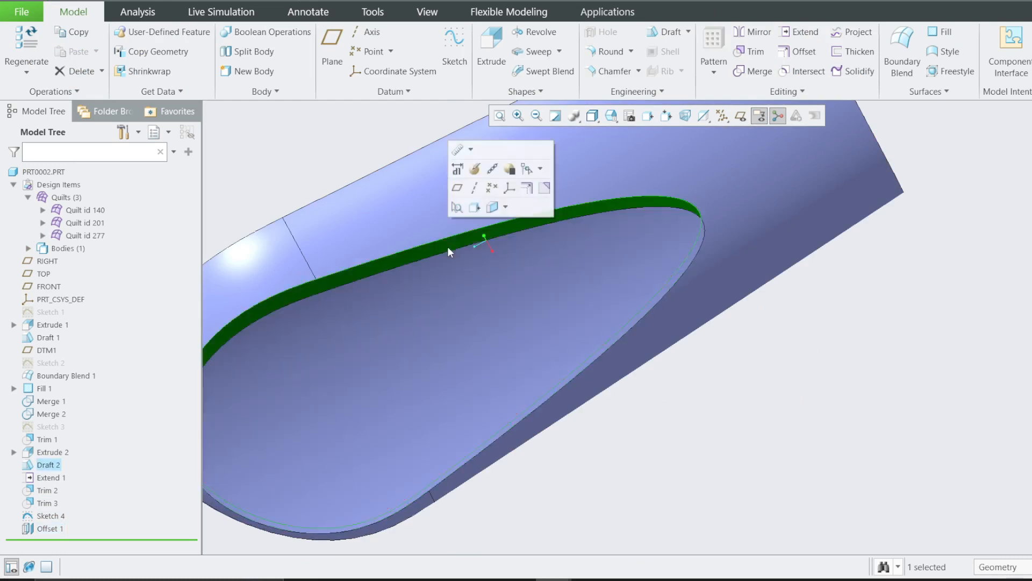
pyautogui.click(725, 409)
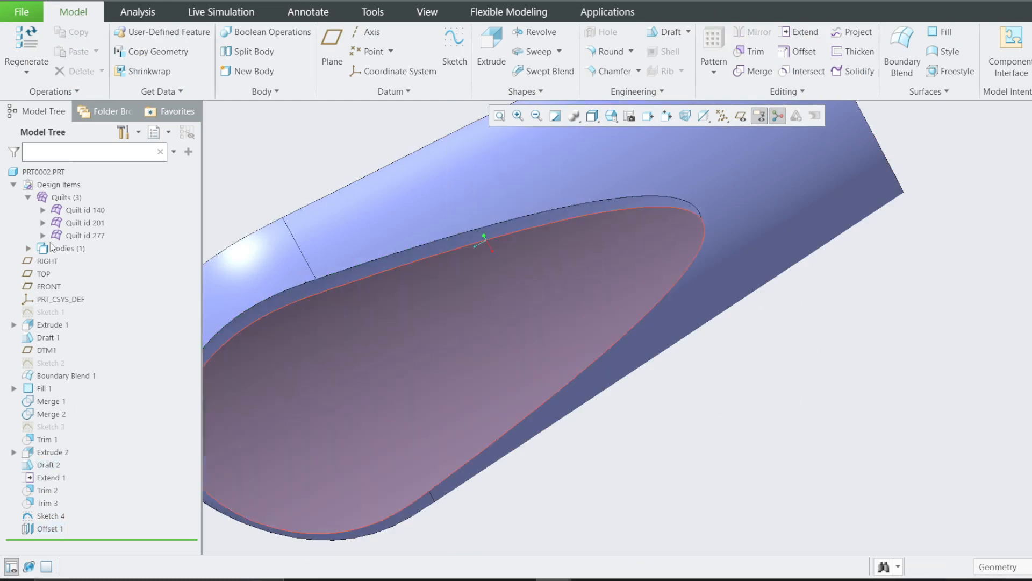
pyautogui.click(13, 186)
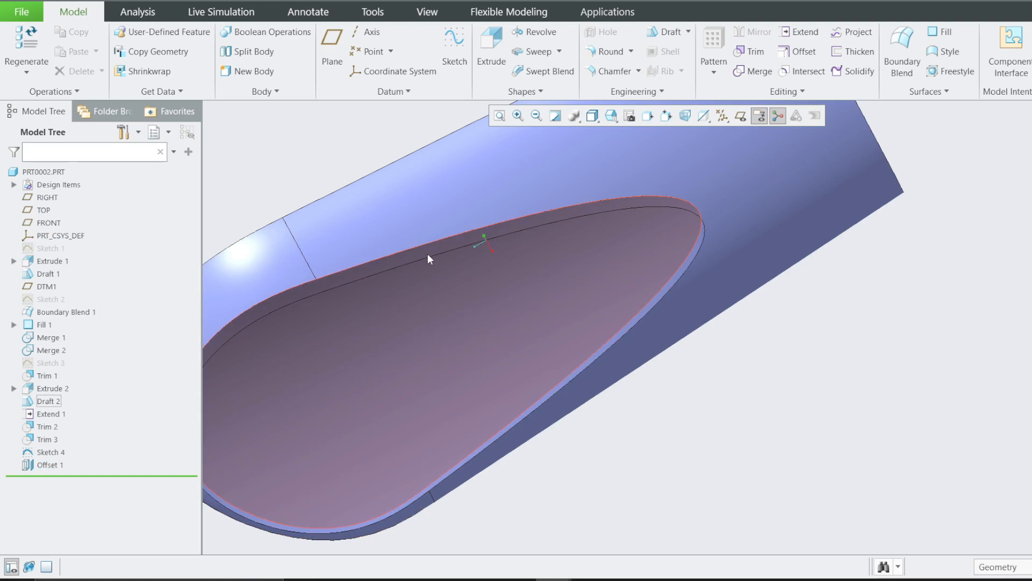
pyautogui.click(49, 452)
pyautogui.scroll(2, 613, 385)
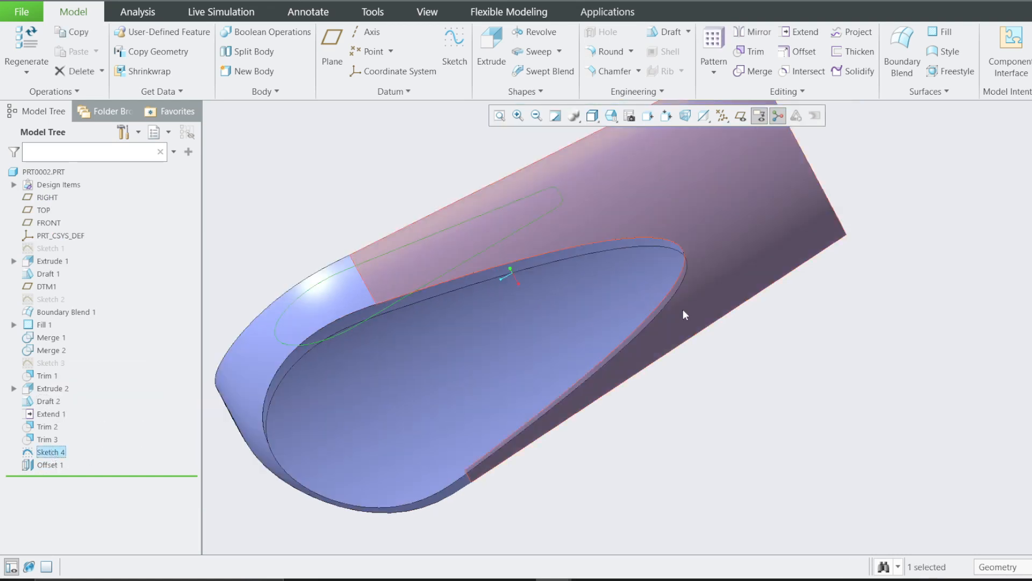
pyautogui.moveTo(540, 321)
pyautogui.mouseDown(button='middle')
pyautogui.moveTo(515, 369)
pyautogui.moveTo(492, 342)
pyautogui.mouseUp(button='middle')
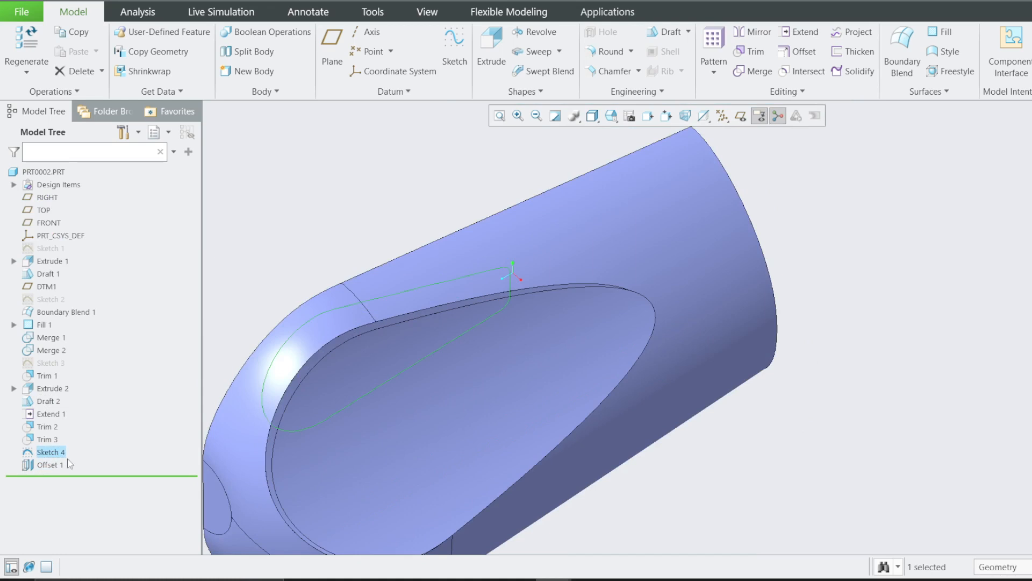
# Step: Redefine Offset 1 as an Expand offset that uses Sketch 4 as its section
pyautogui.rightClick(54, 465)
pyautogui.click(79, 478)
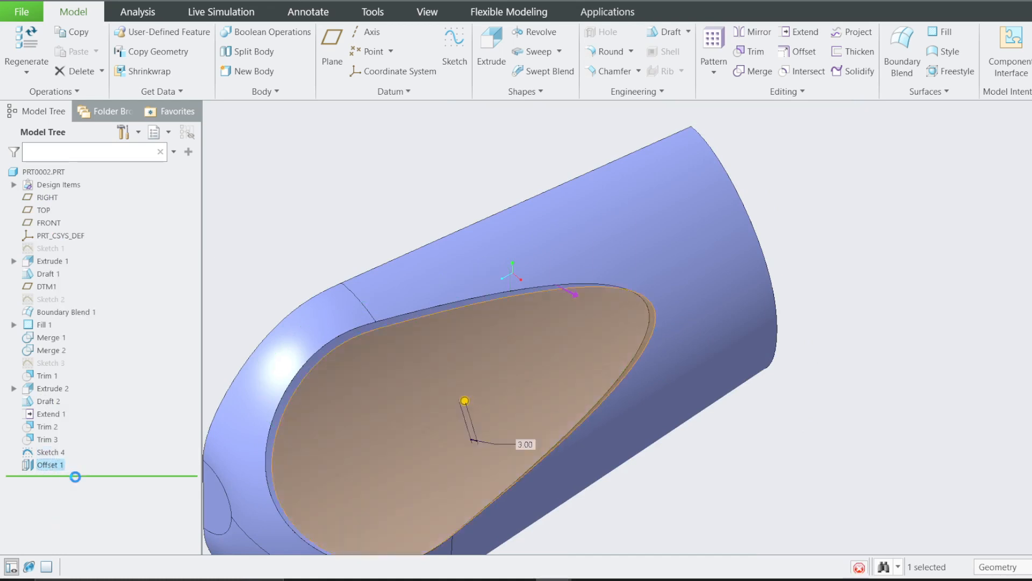
pyautogui.click(234, 72)
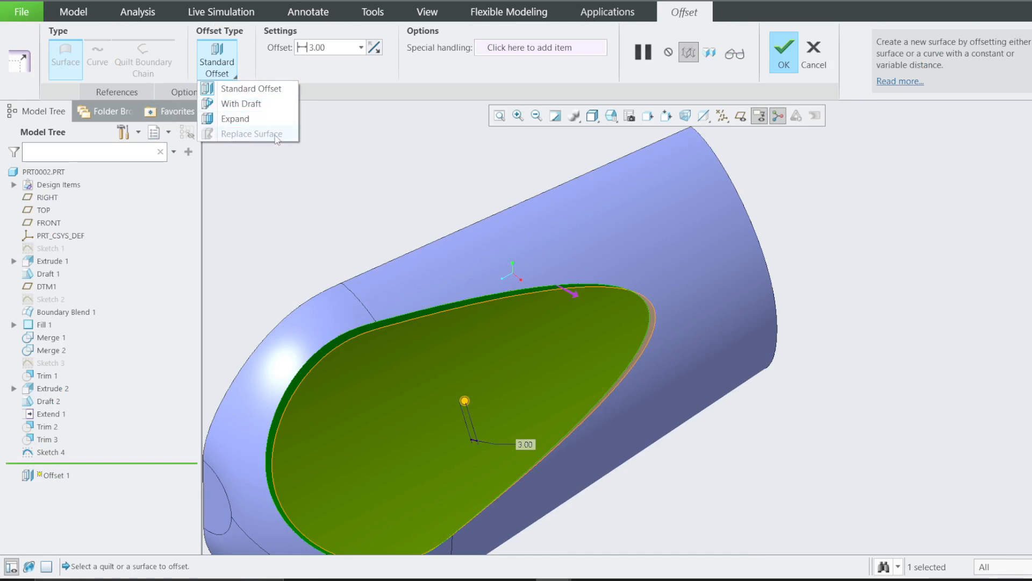
pyautogui.click(243, 119)
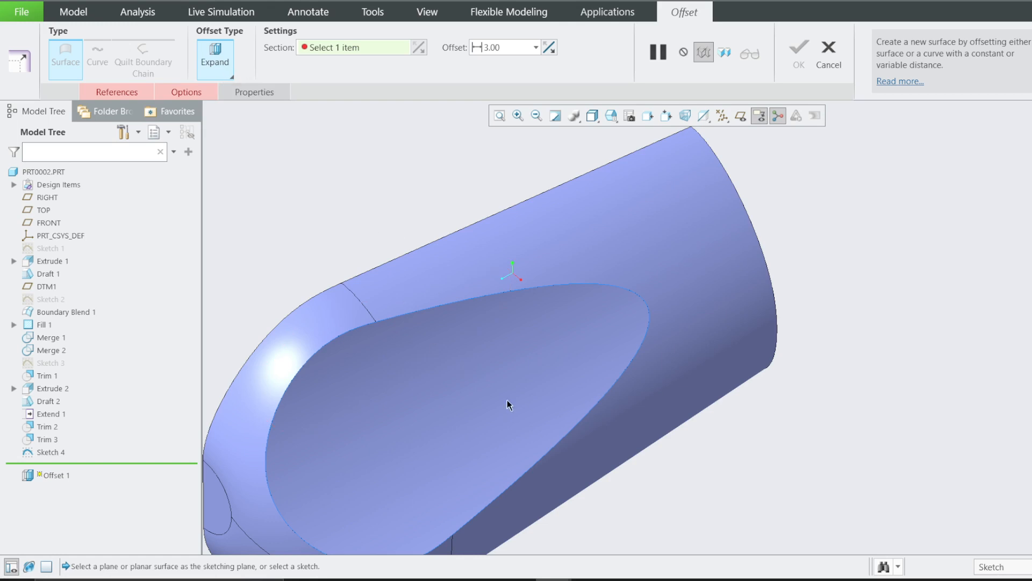
pyautogui.click(404, 295)
pyautogui.moveTo(455, 344)
pyautogui.mouseDown(button='middle')
pyautogui.moveTo(431, 293)
pyautogui.moveTo(484, 309)
pyautogui.moveTo(466, 316)
pyautogui.moveTo(470, 332)
pyautogui.mouseUp(button='middle')
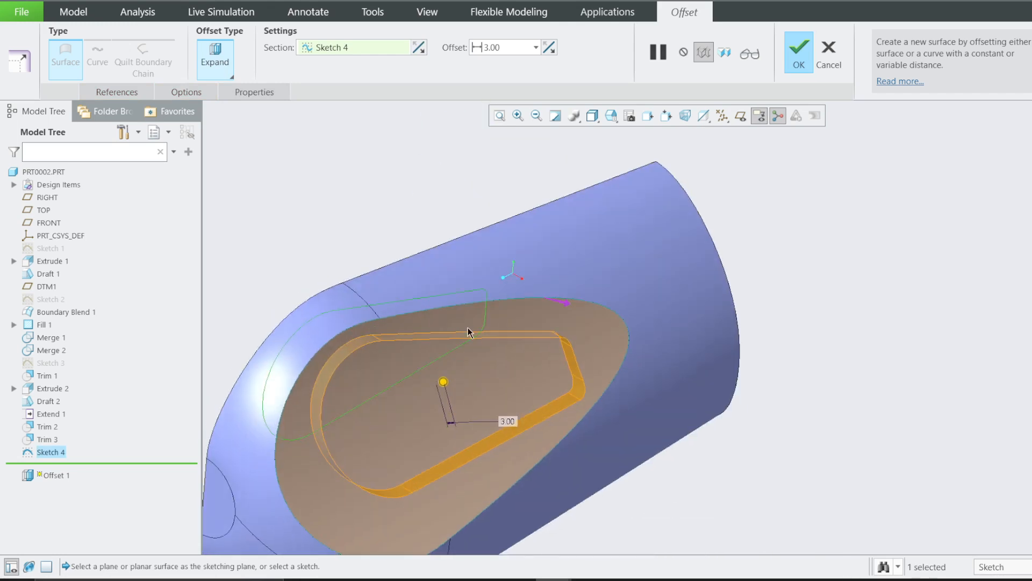
pyautogui.click(798, 58)
# Step: Redefine Sketch 4 in the 2D sketch orientation, pulling the lower tangent point of the large arc slightly outward
pyautogui.moveTo(709, 153); pyautogui.dragTo(513, 337, button='middle')
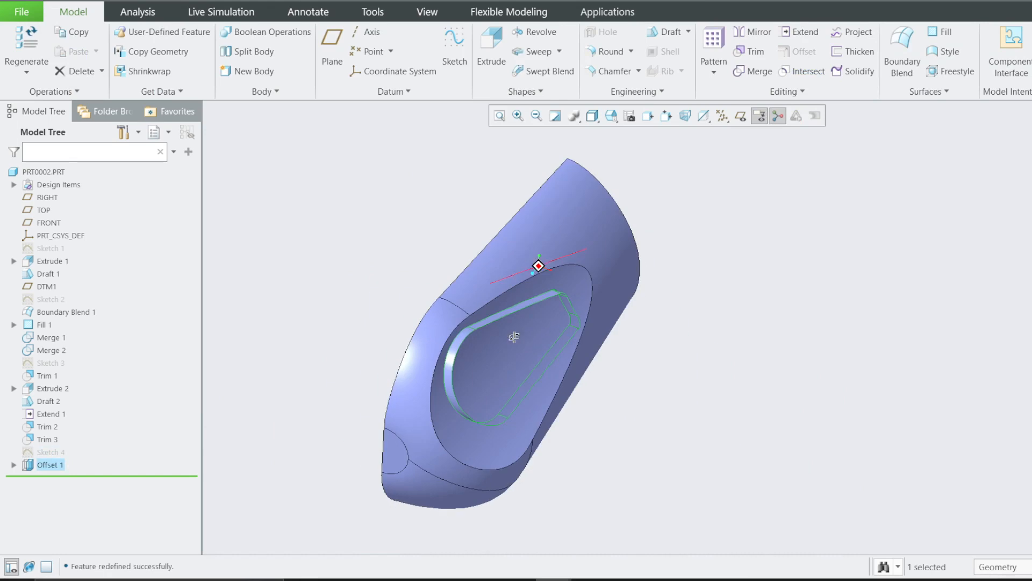
pyautogui.moveTo(511, 376); pyautogui.dragTo(625, 346, button='middle')
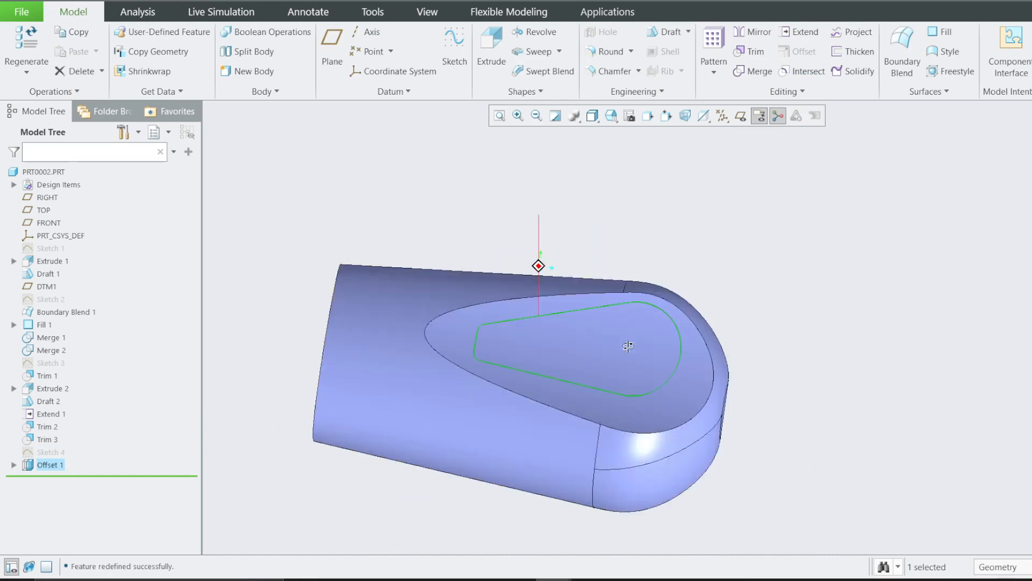
pyautogui.rightClick(48, 455)
pyautogui.click(73, 466)
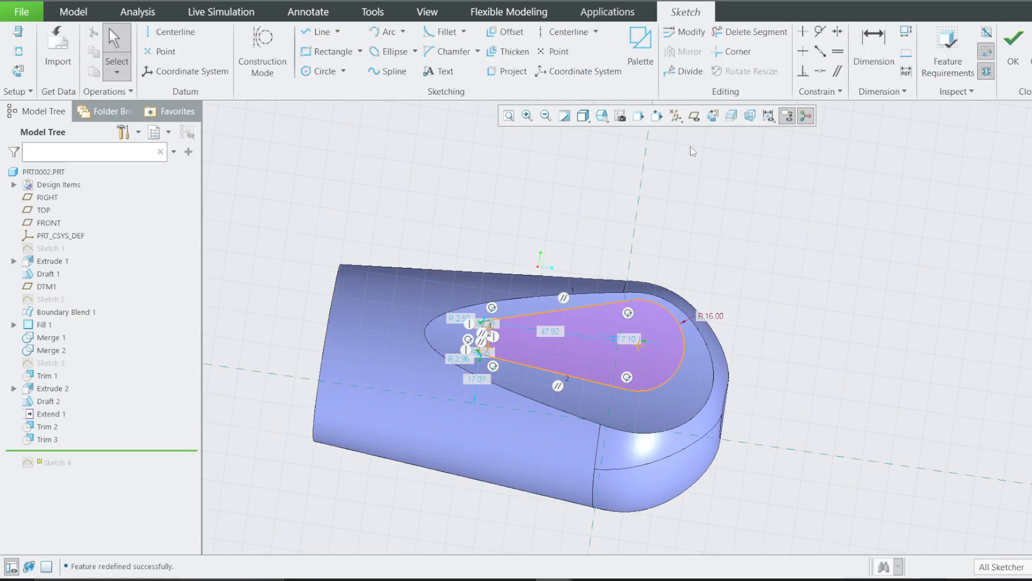
pyautogui.click(710, 120)
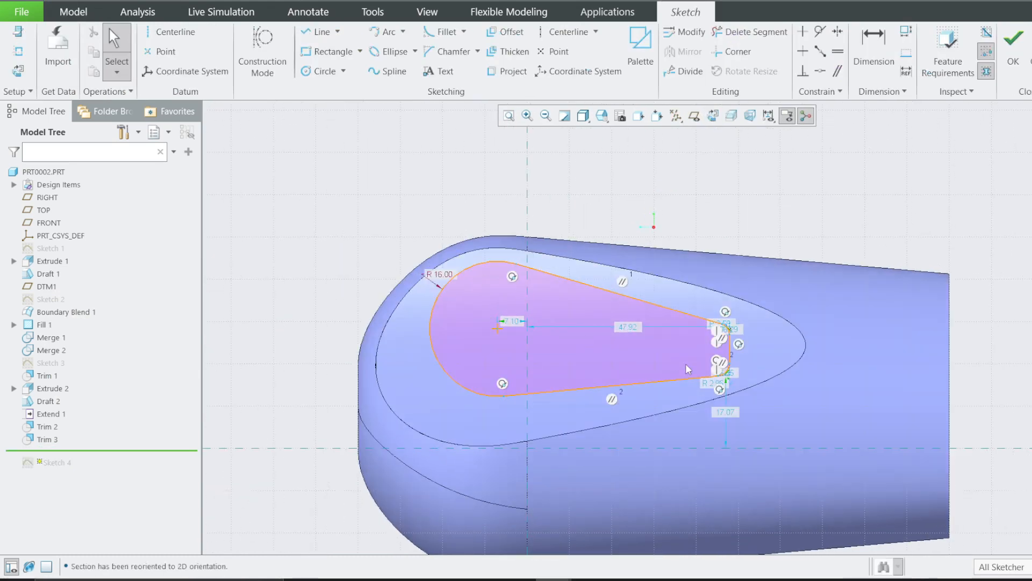
pyautogui.scroll(-1, 604, 336)
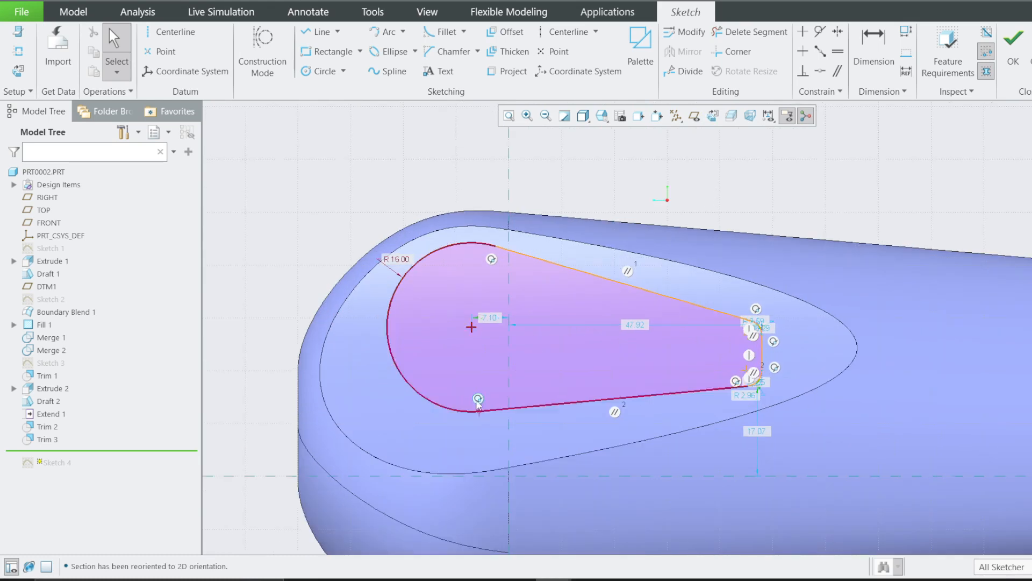
pyautogui.moveTo(479, 413); pyautogui.dragTo(479, 433)
pyautogui.click(1013, 54)
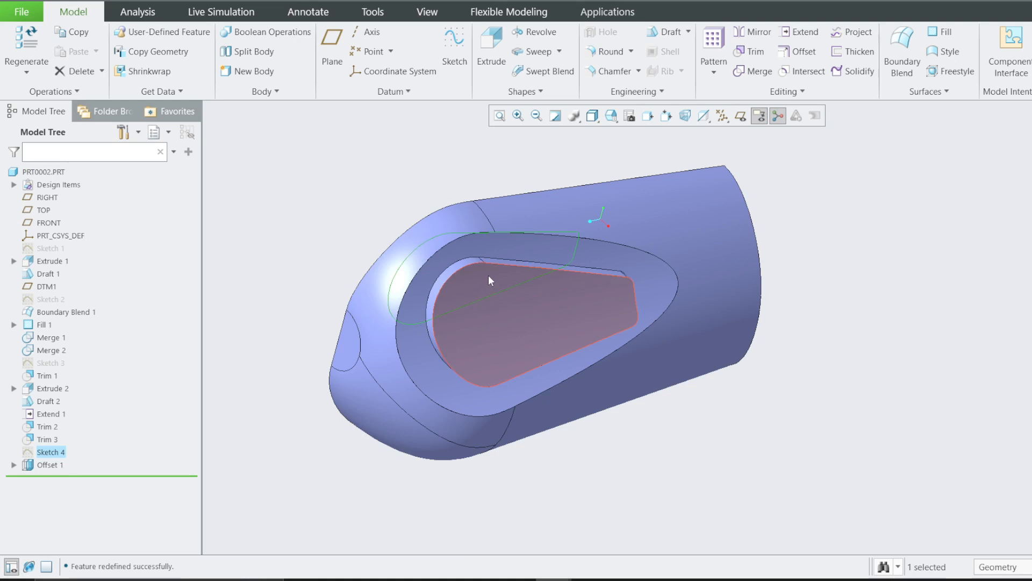
pyautogui.scroll(-2, 500, 288)
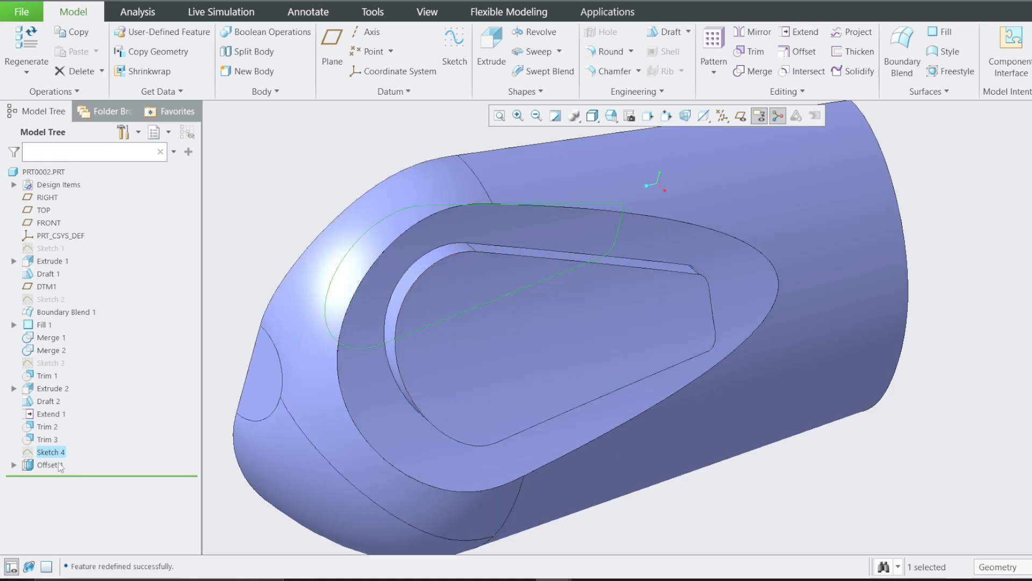
pyautogui.click(666, 32)
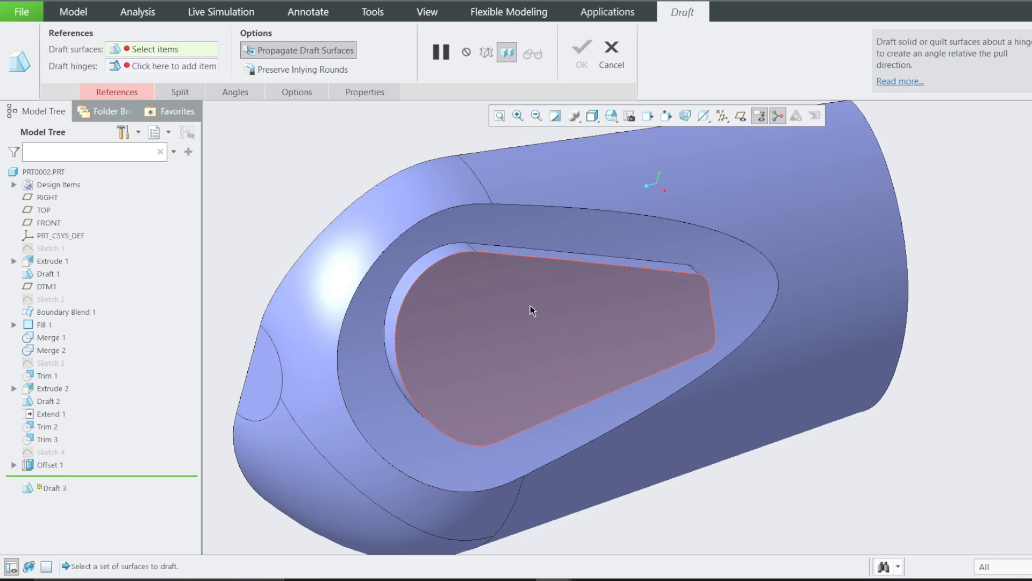
pyautogui.click(419, 211)
pyautogui.click(612, 53)
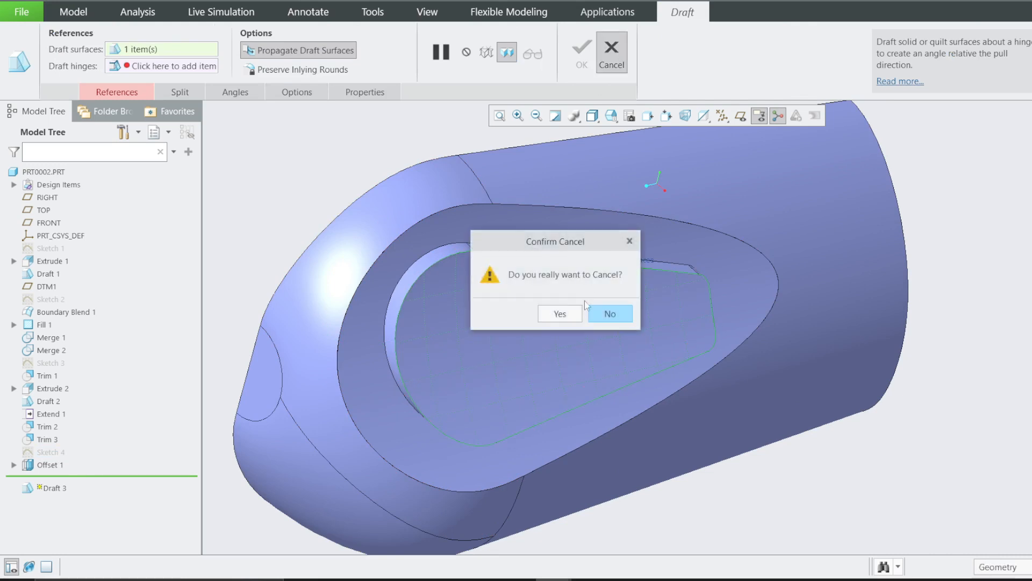
pyautogui.click(554, 312)
# Step: Redefine Offset 1 as a With Draft offset, keeping Sketch 4 as its section, with a draft angle of 5
pyautogui.rightClick(60, 469)
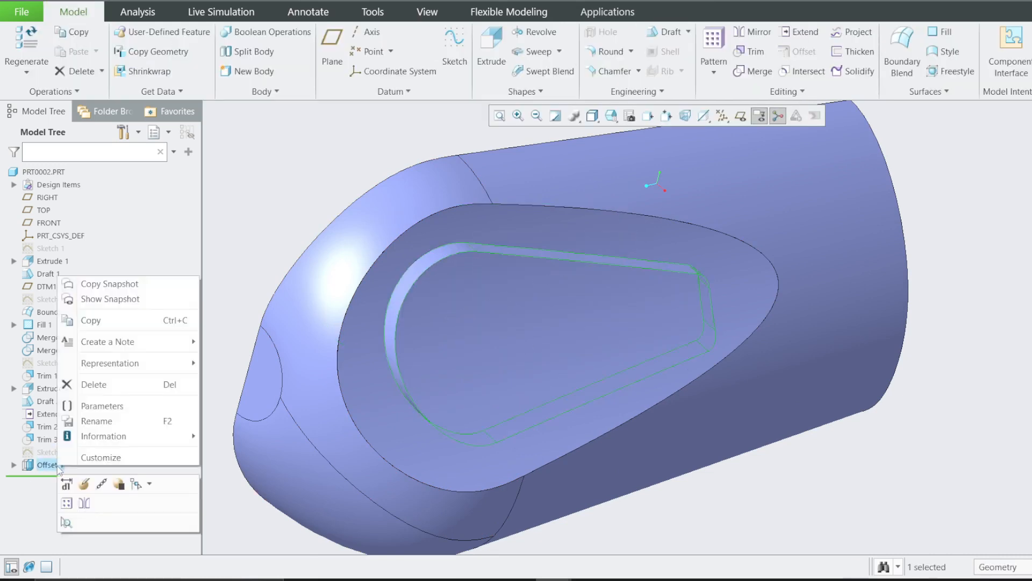
pyautogui.click(84, 485)
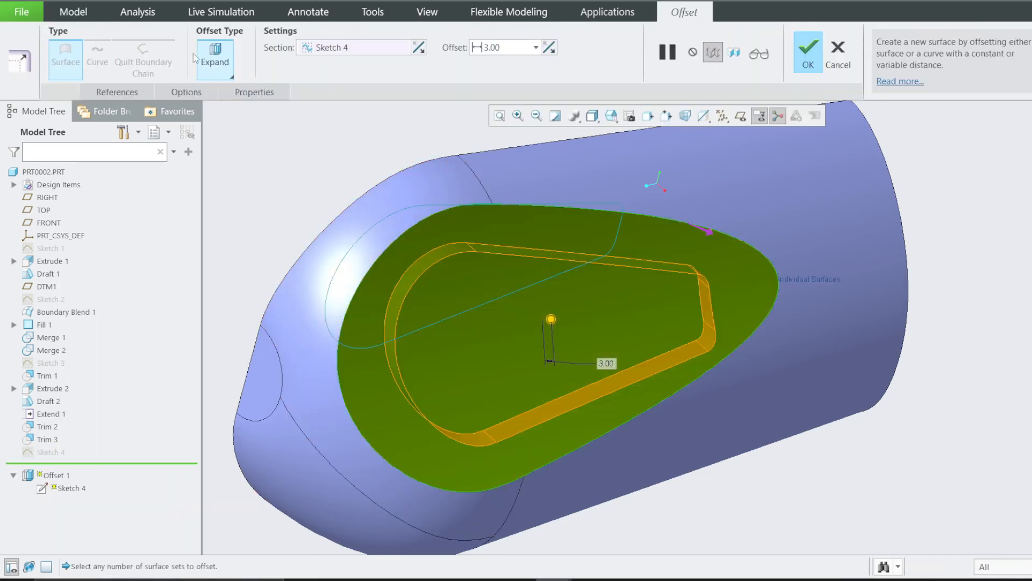
pyautogui.click(218, 63)
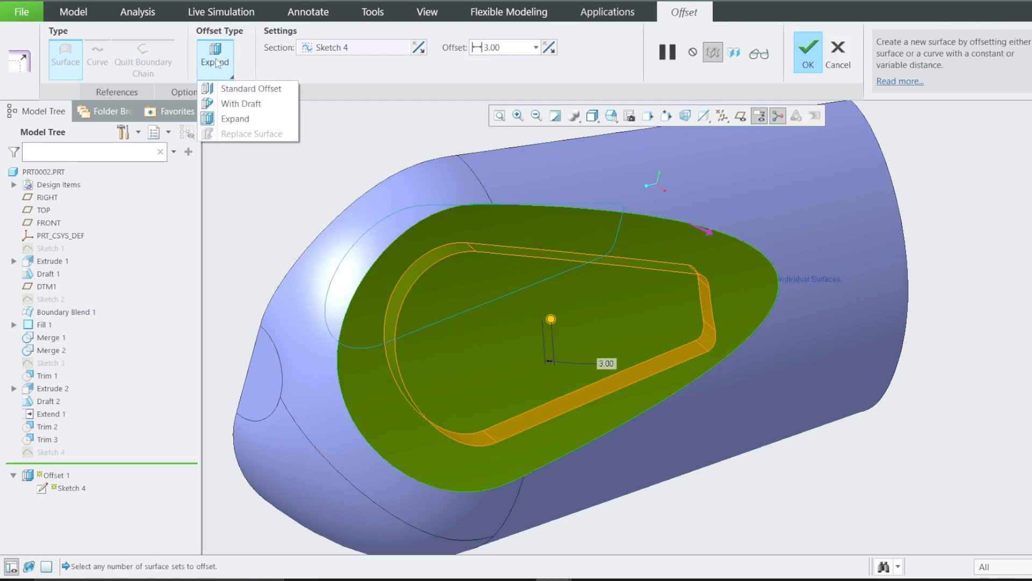
pyautogui.click(234, 103)
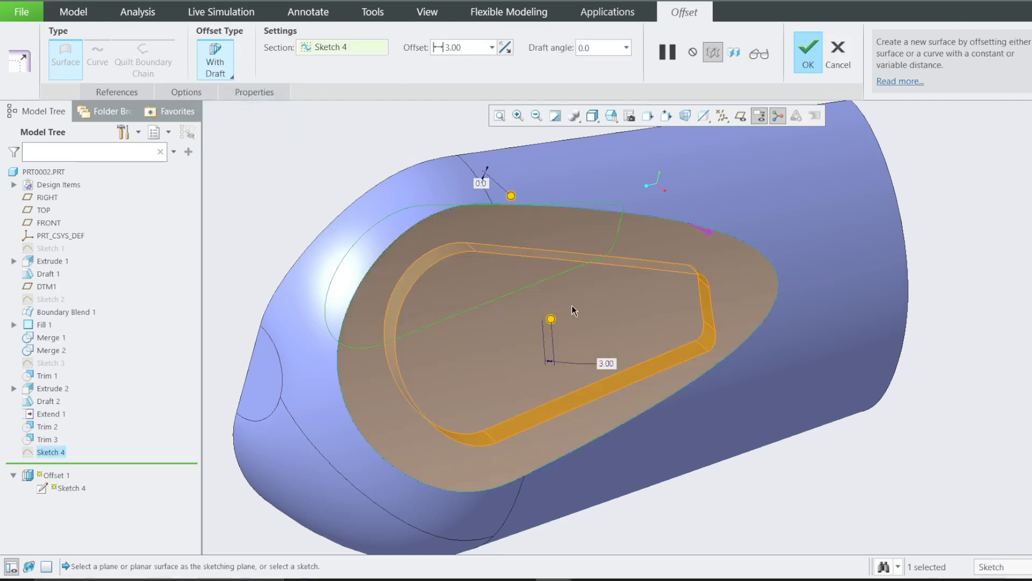
pyautogui.click(598, 46)
pyautogui.write('5')
pyautogui.press('Return')
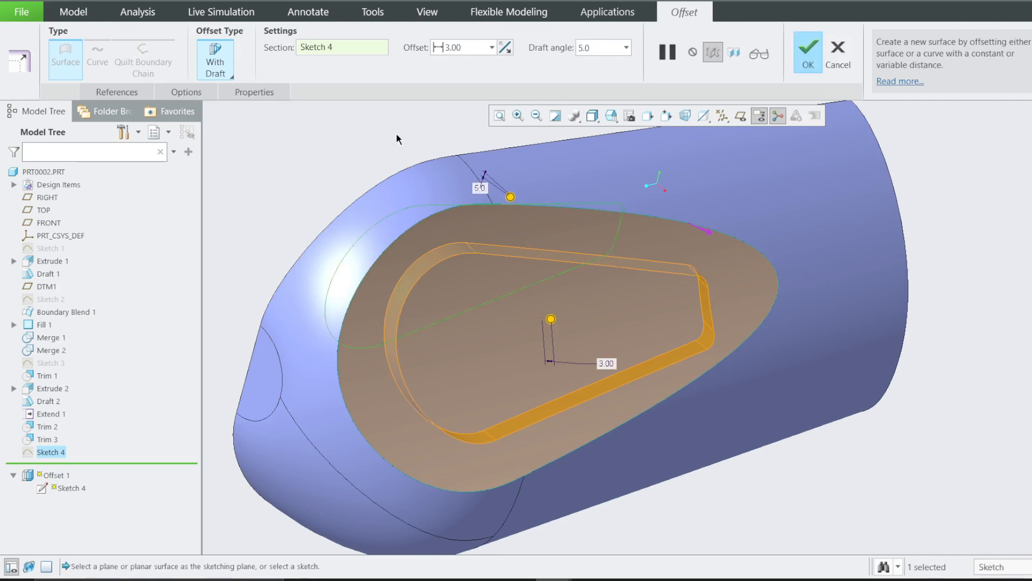
pyautogui.click(807, 54)
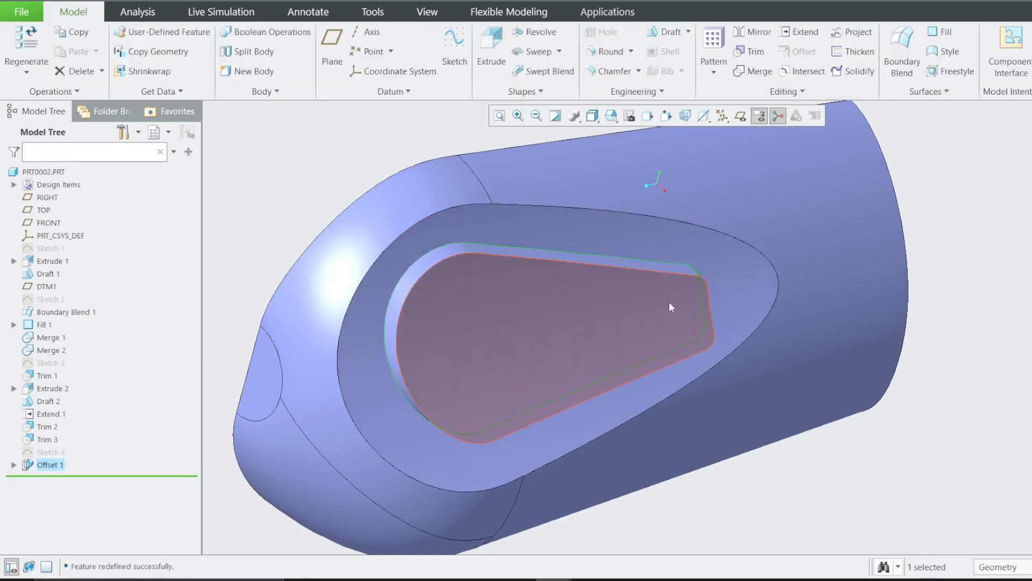
# Step: Examine the drafted panel in the side recess, and compare it with the inner panel surface of PRT0001
pyautogui.moveTo(569, 314); pyautogui.dragTo(548, 360, button='middle')
pyautogui.scroll(-2, 579, 295)
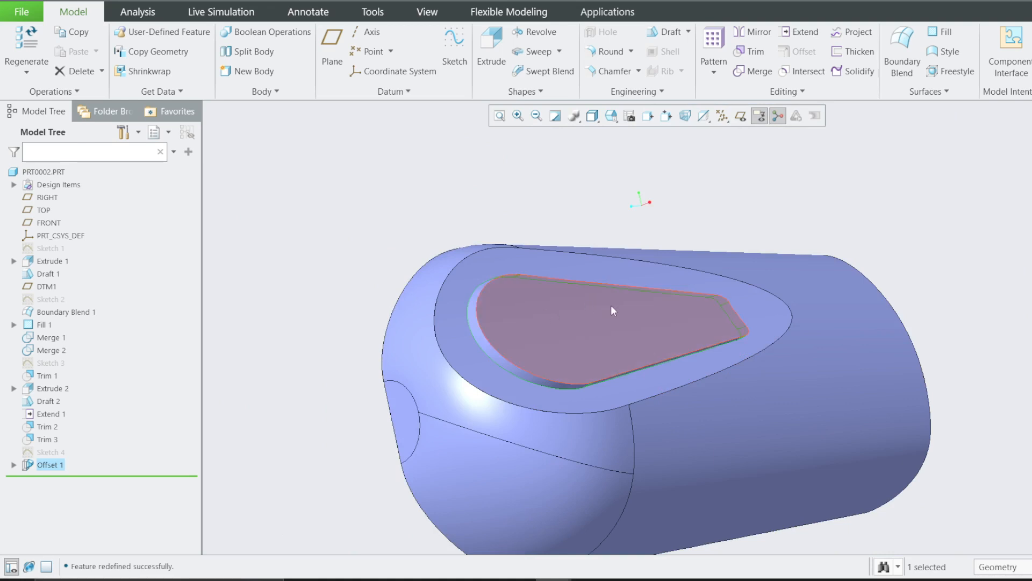
pyautogui.moveTo(612, 306); pyautogui.dragTo(577, 334, button='middle')
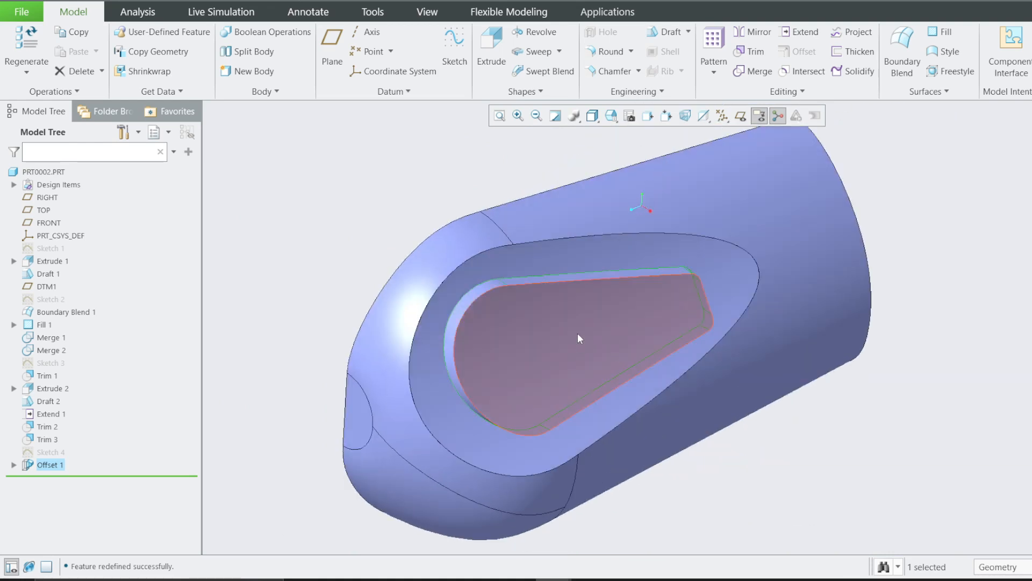
pyautogui.scroll(-2, 577, 333)
pyautogui.click(225, 1)
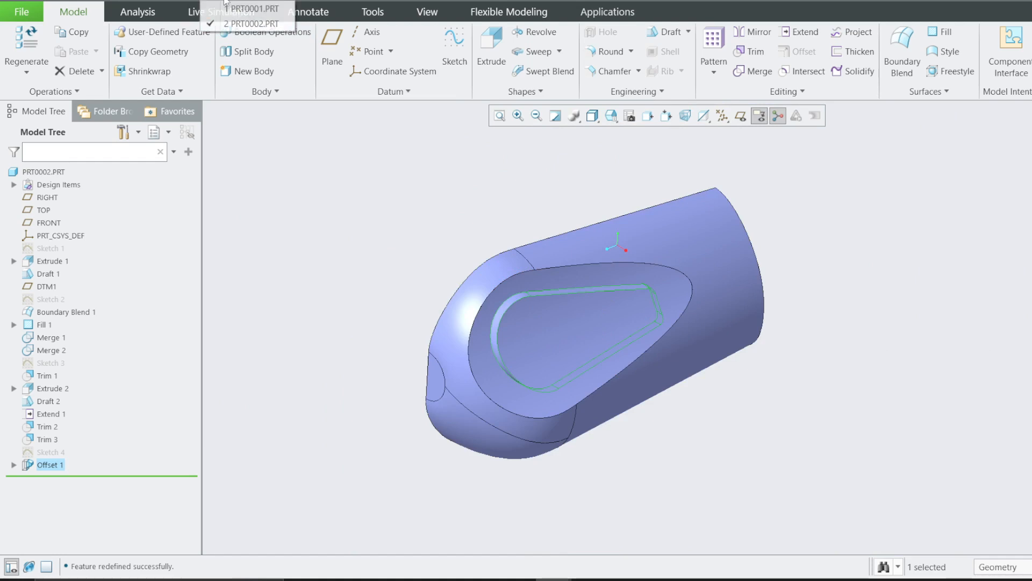
pyautogui.click(250, 9)
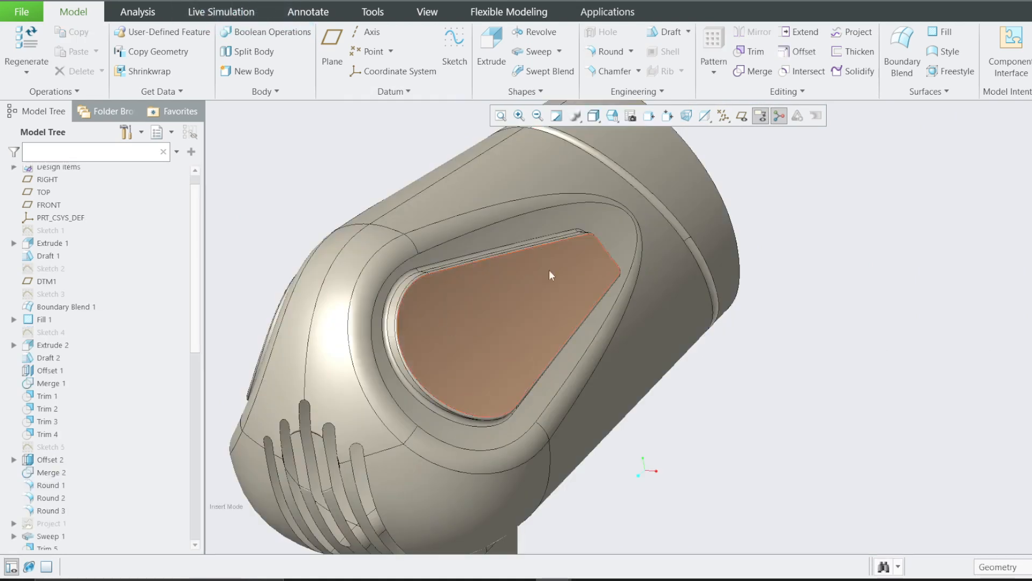
pyautogui.click(478, 322)
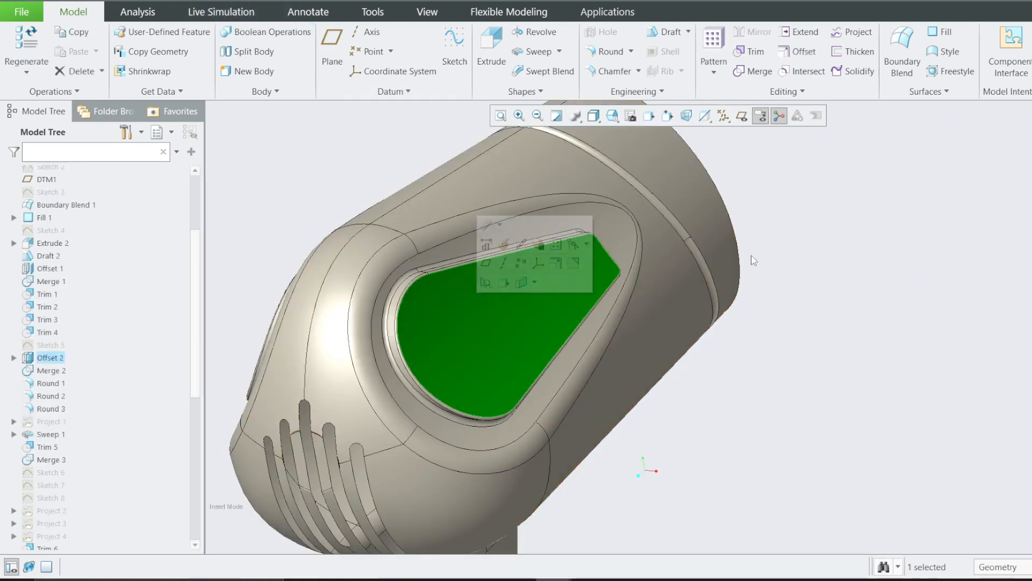
pyautogui.click(761, 230)
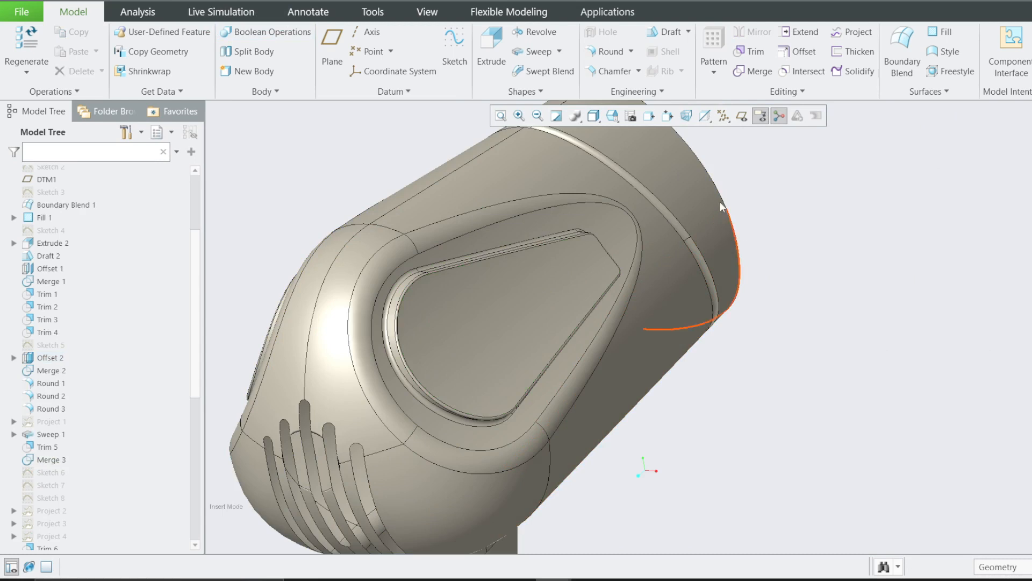
# Step: Examine the slanted groove around PRT0001's barrel in saved side and top views, and return to PRT0002
pyautogui.click(613, 116)
pyautogui.click(632, 206)
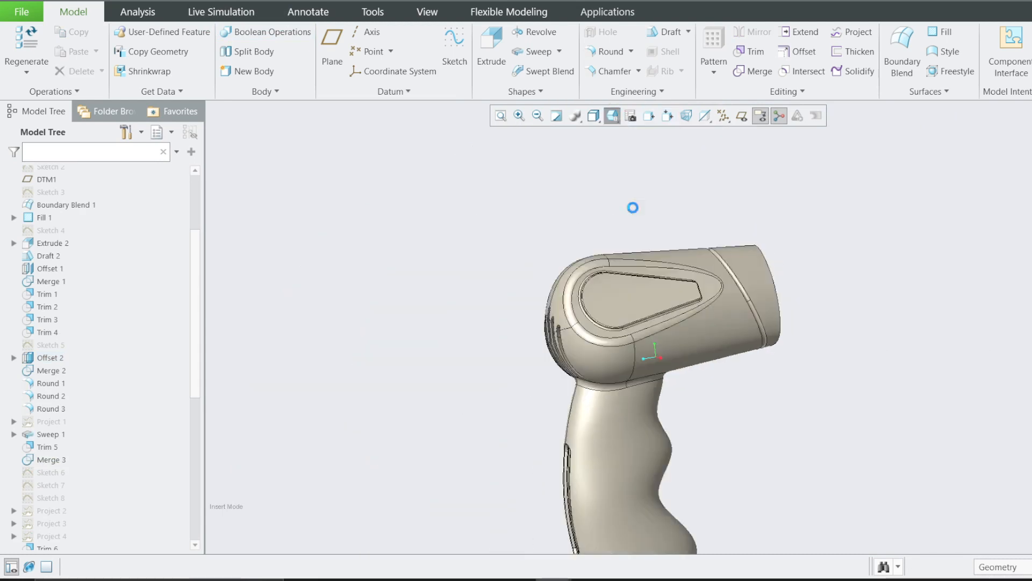
pyautogui.scroll(3, 750, 322)
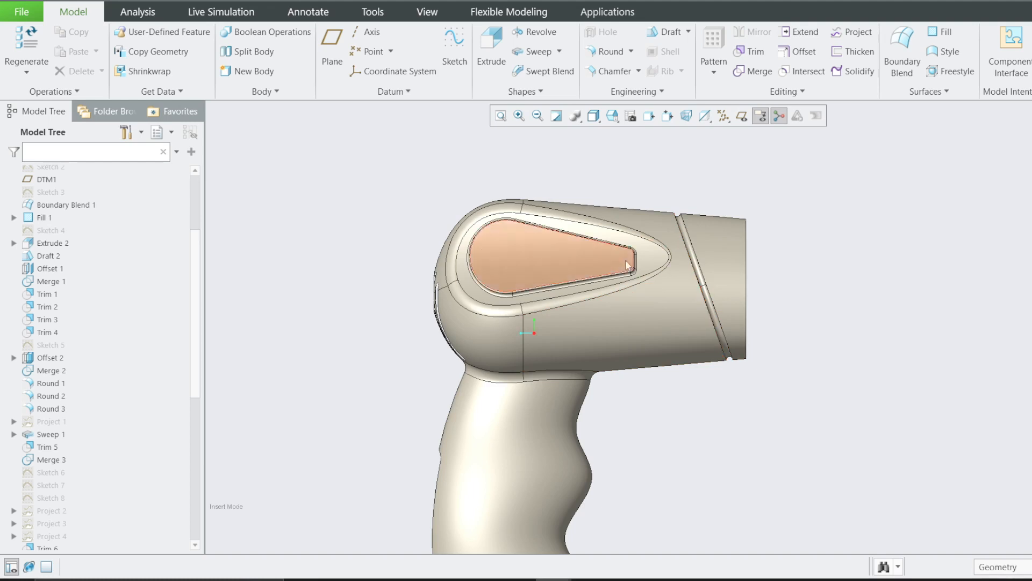
pyautogui.moveTo(621, 247); pyautogui.dragTo(636, 266, button='middle')
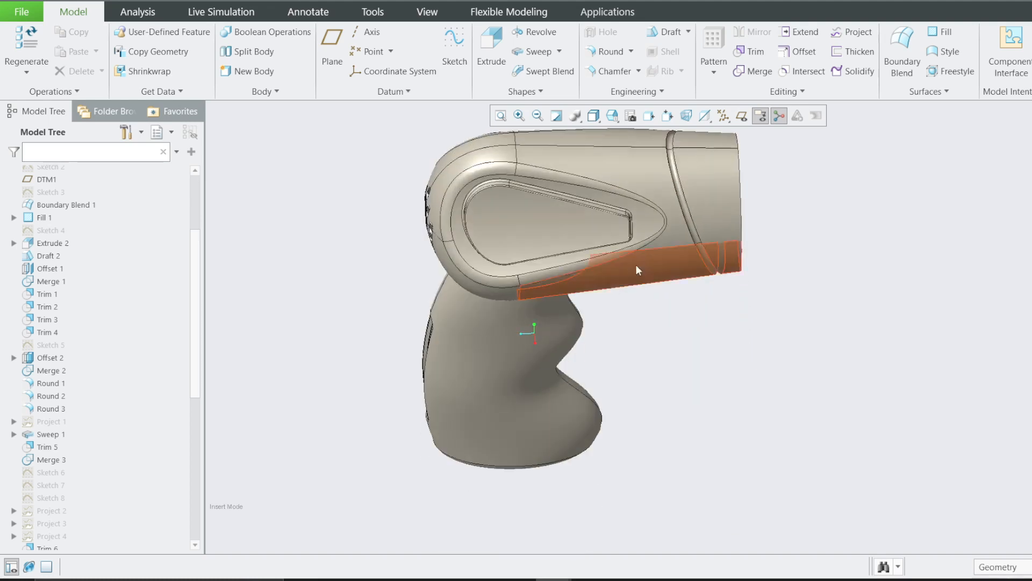
pyautogui.click(616, 119)
pyautogui.click(640, 222)
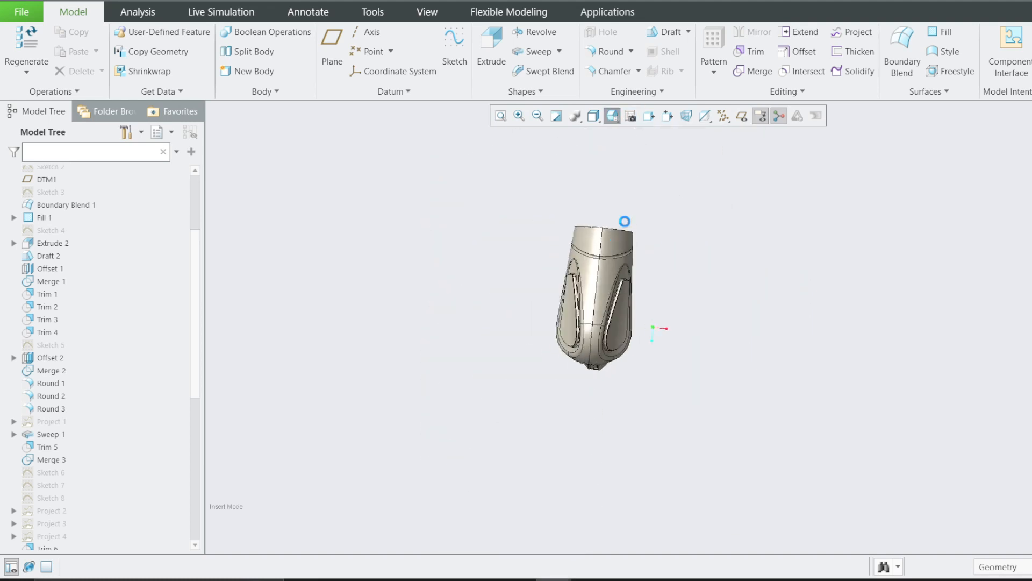
pyautogui.scroll(5, 592, 274)
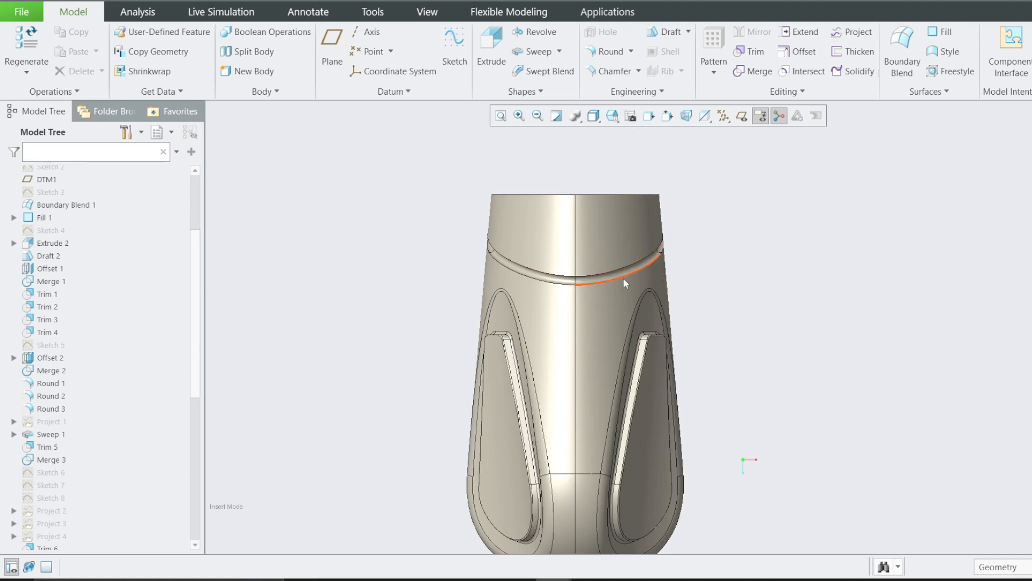
pyautogui.click(224, 0)
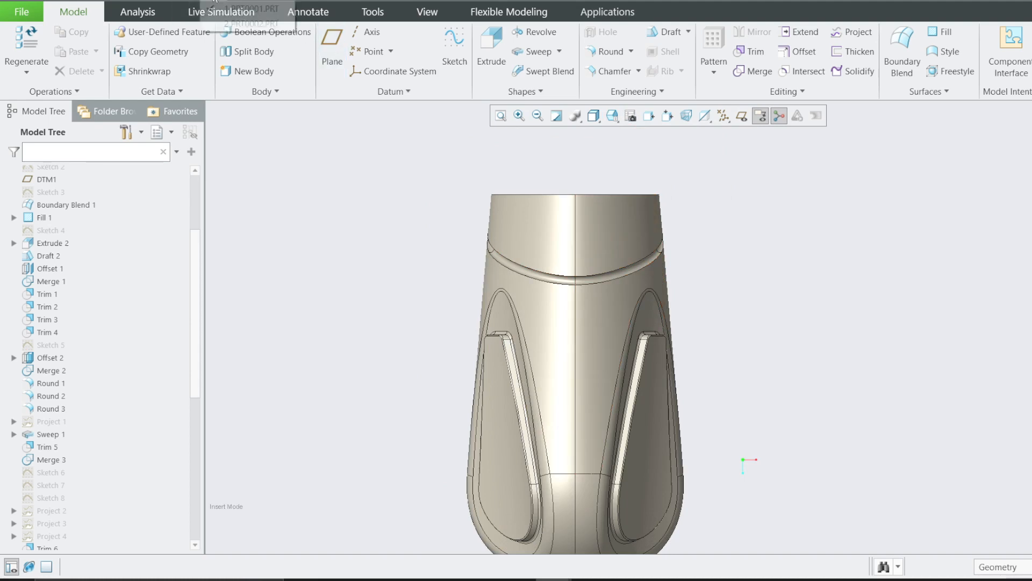
pyautogui.click(261, 23)
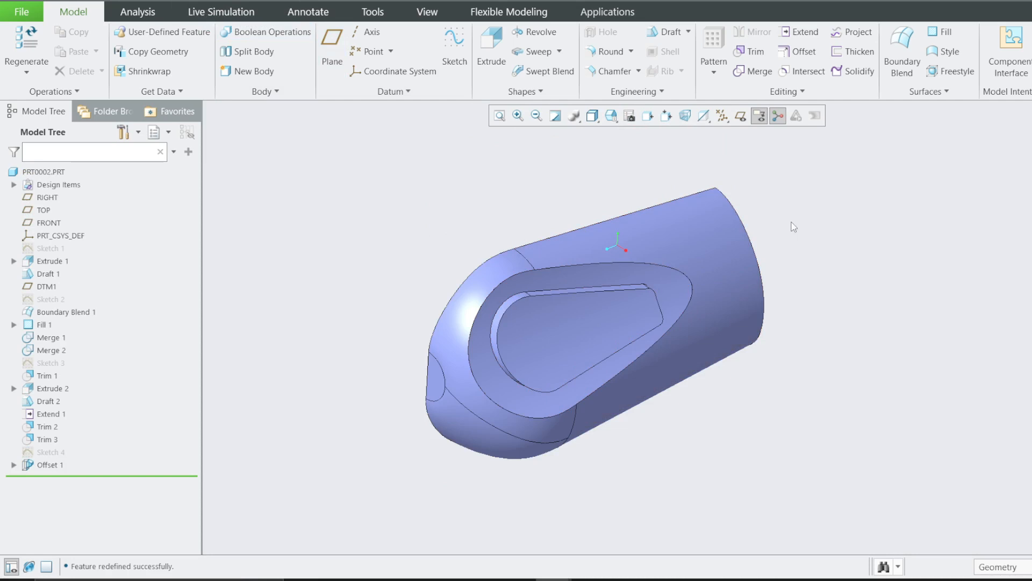
# Step: Show the datum planes and sketch a slanted line at about 112° across the barrel on the RIGHT plane, its upper end about 64 from the vertical reference
pyautogui.click(742, 117)
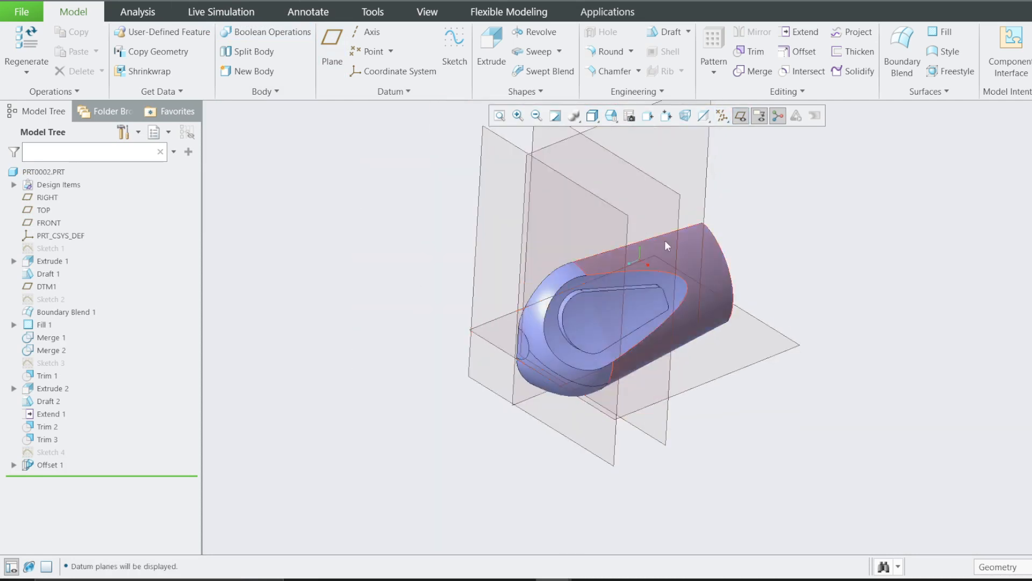
pyautogui.click(704, 185)
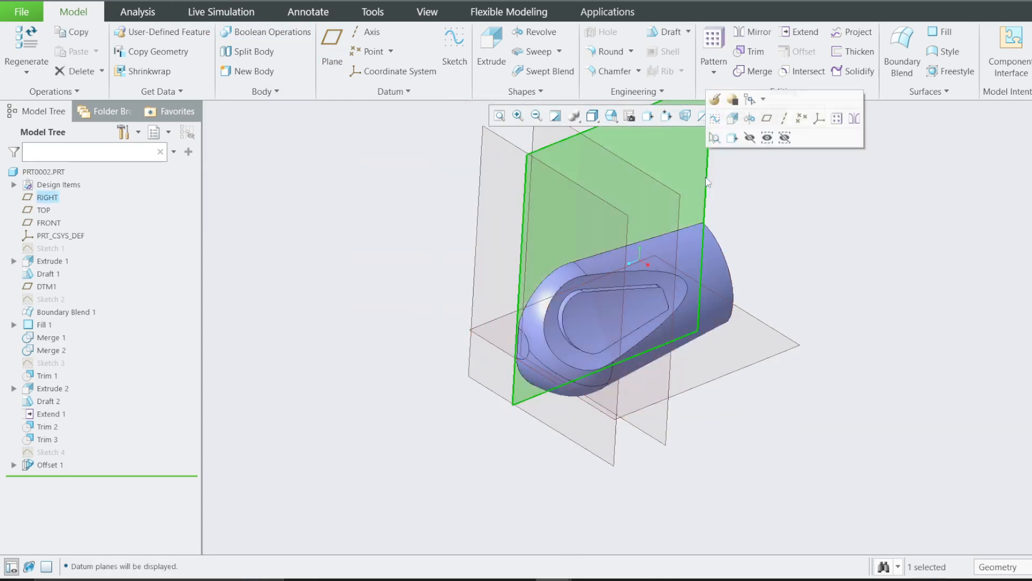
pyautogui.click(714, 120)
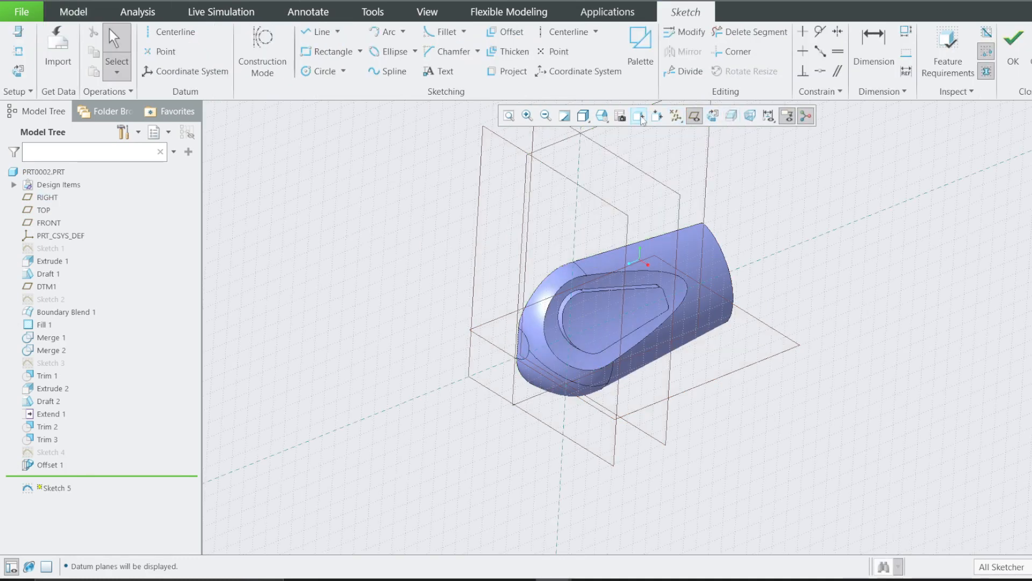
pyautogui.click(677, 117)
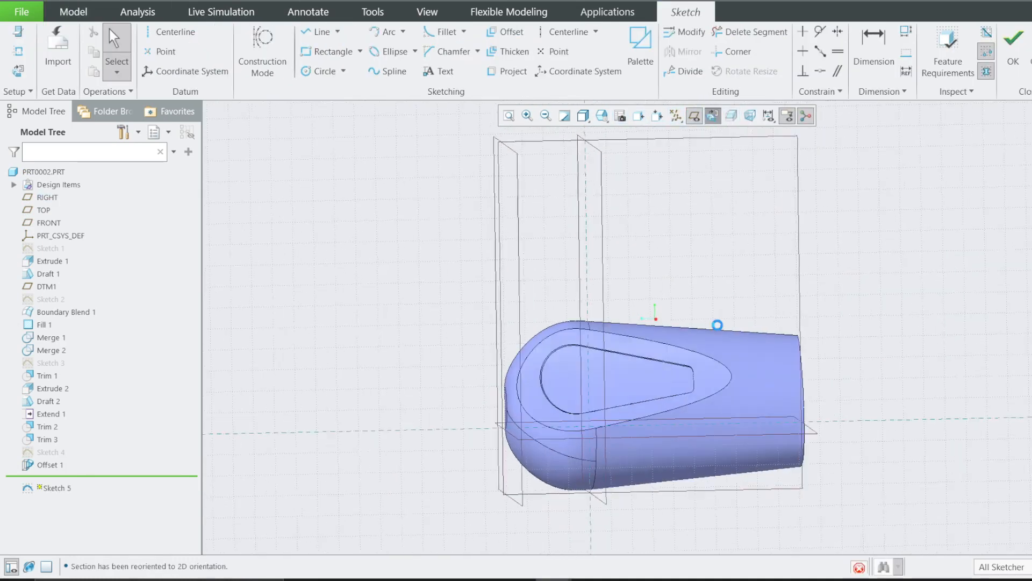
pyautogui.scroll(-3, 813, 496)
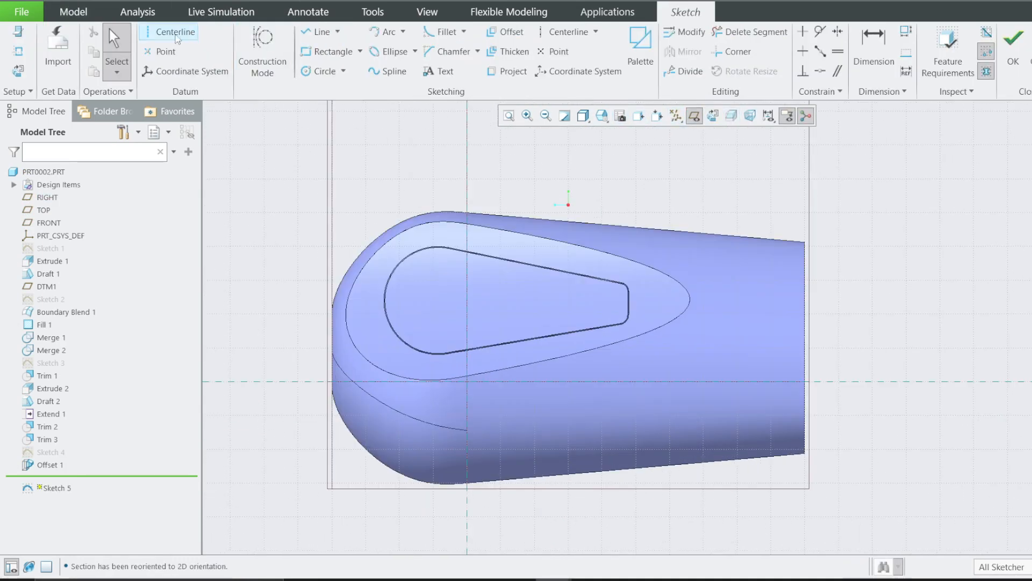
pyautogui.click(329, 35)
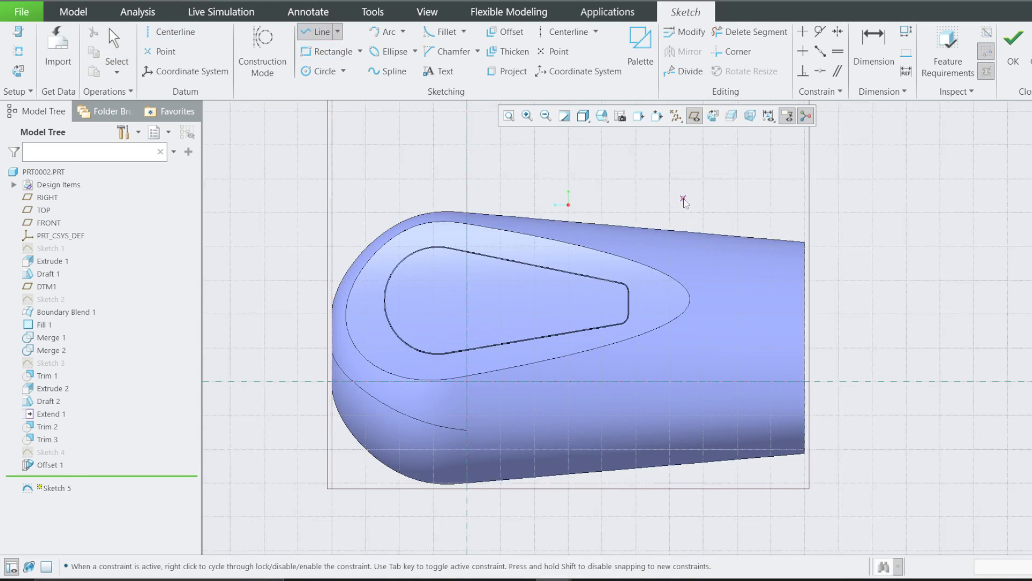
pyautogui.click(684, 200)
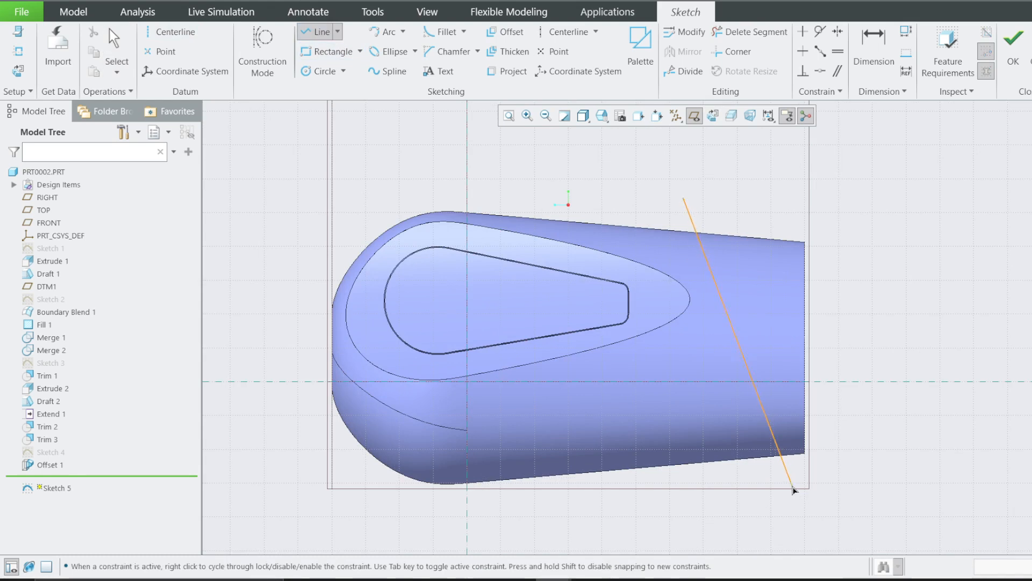
pyautogui.click(803, 495)
pyautogui.middleClick(804, 496)
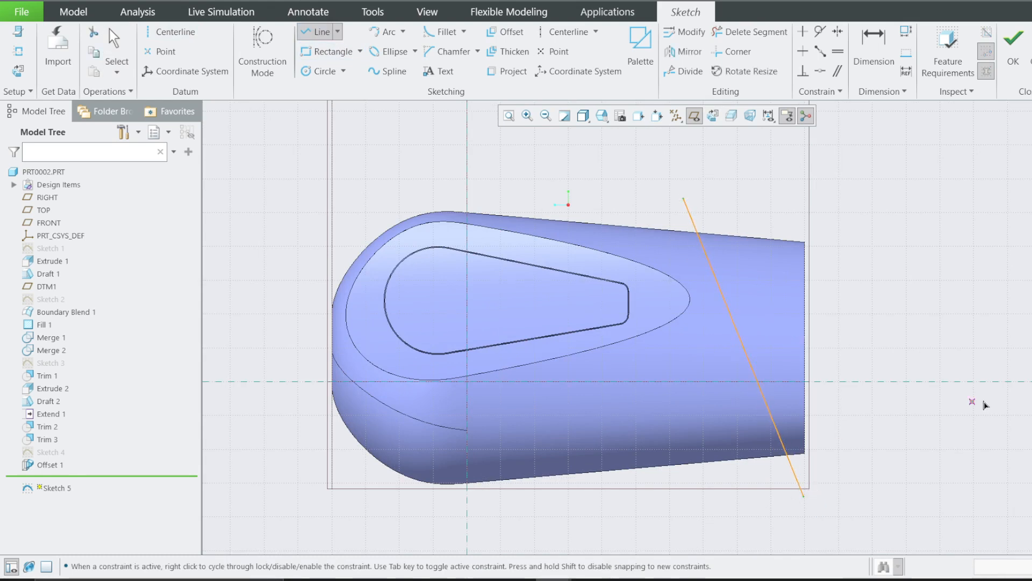
pyautogui.middleClick(986, 404)
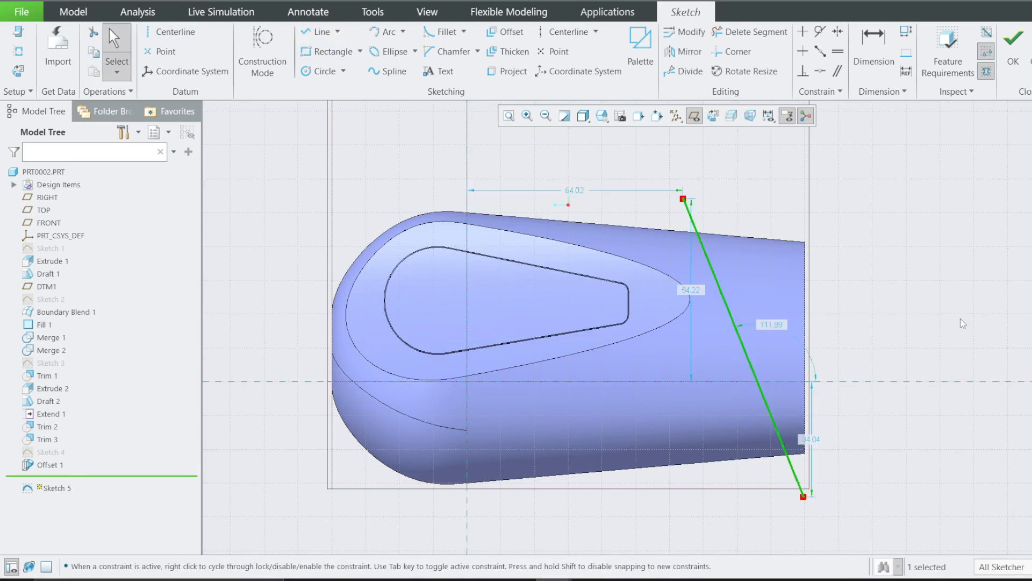
# Step: Set the horizontal distance from the vertical reference to the slanted line's upper endpoint to 65
pyautogui.doubleClick(587, 195)
pyautogui.write('65')
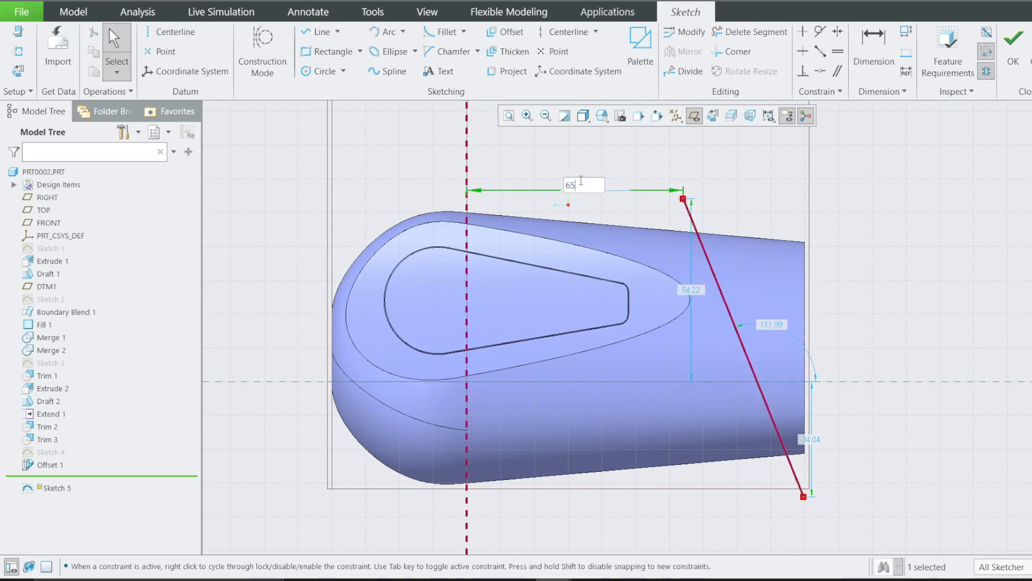
pyautogui.press('Return')
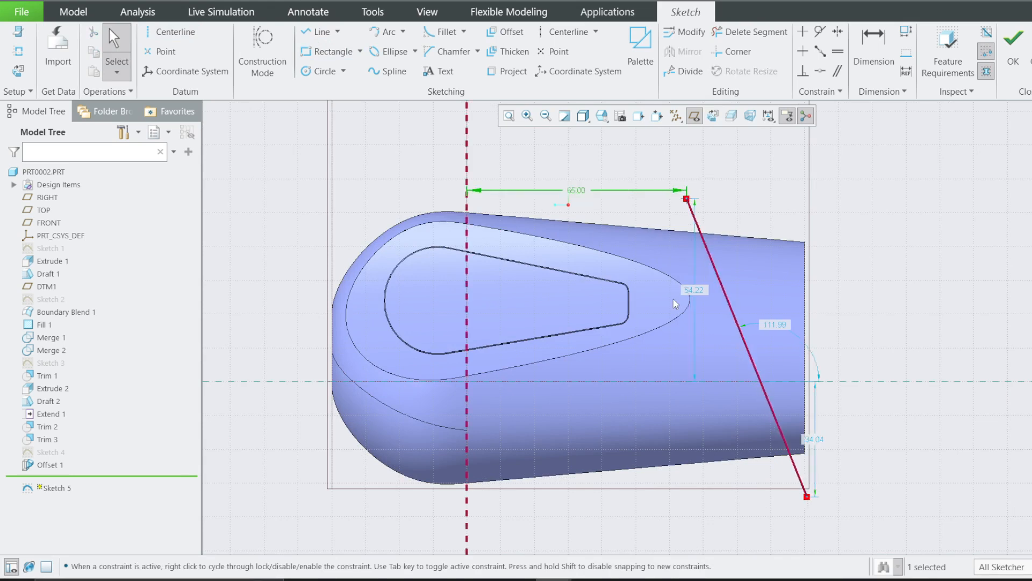
# Step: Place the line's upper endpoint 63 from the vertical reference and 54 above the horizontal reference, finish the sketch and hide the datum planes
pyautogui.doubleClick(579, 194)
pyautogui.write('63')
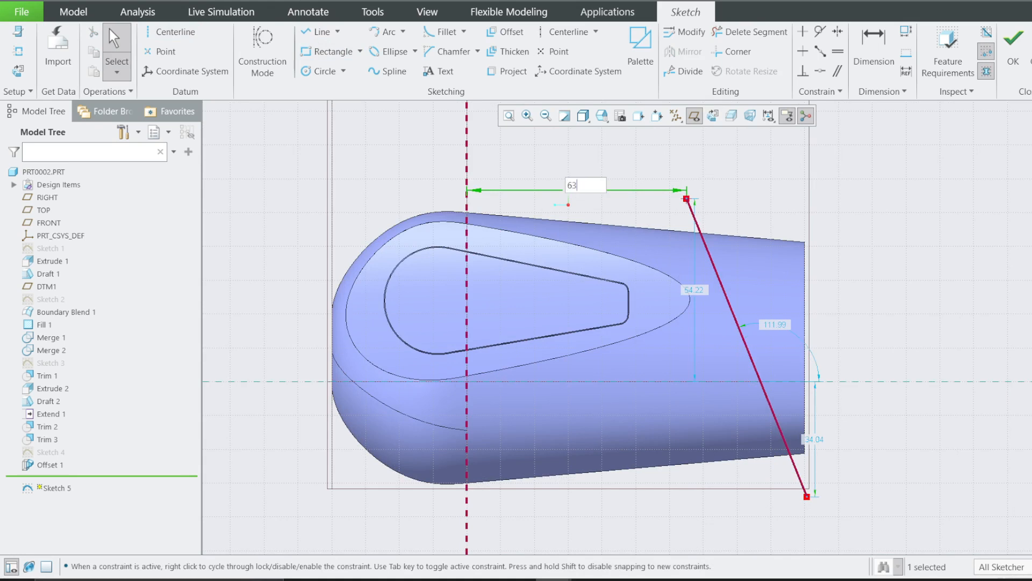
pyautogui.press('Return')
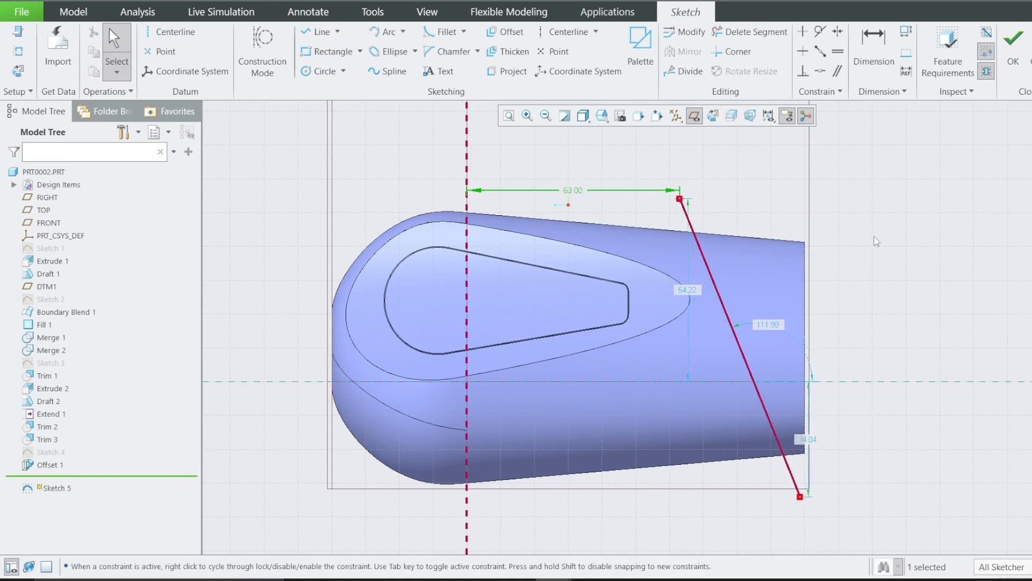
pyautogui.doubleClick(687, 290)
pyautogui.write('54')
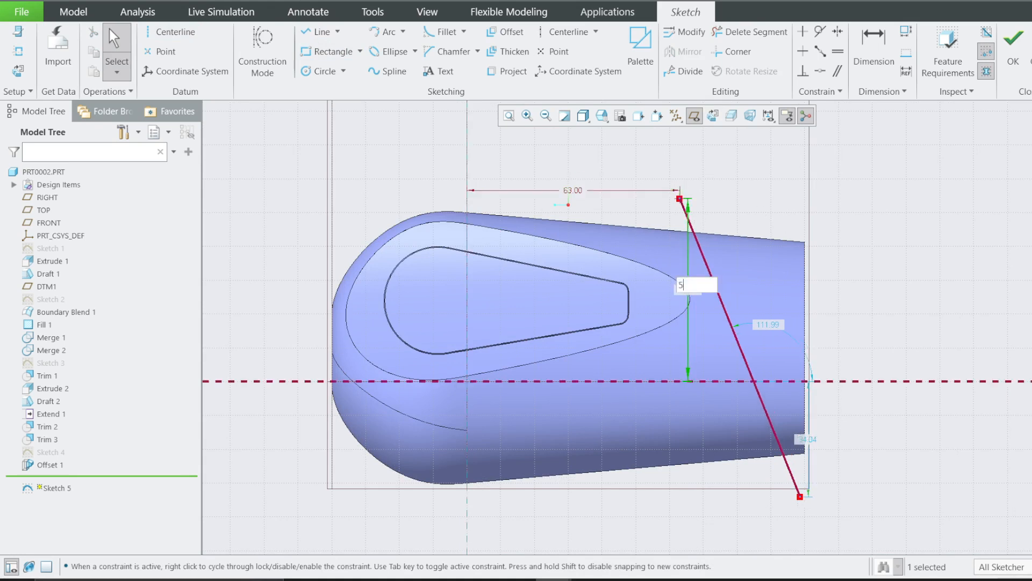
pyautogui.press('Return')
pyautogui.click(1013, 43)
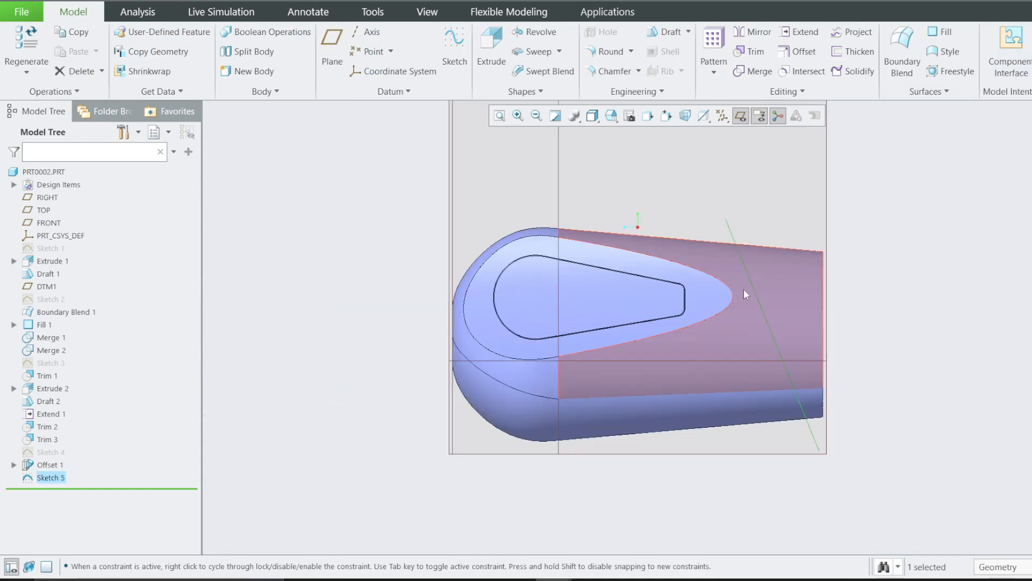
pyautogui.click(742, 116)
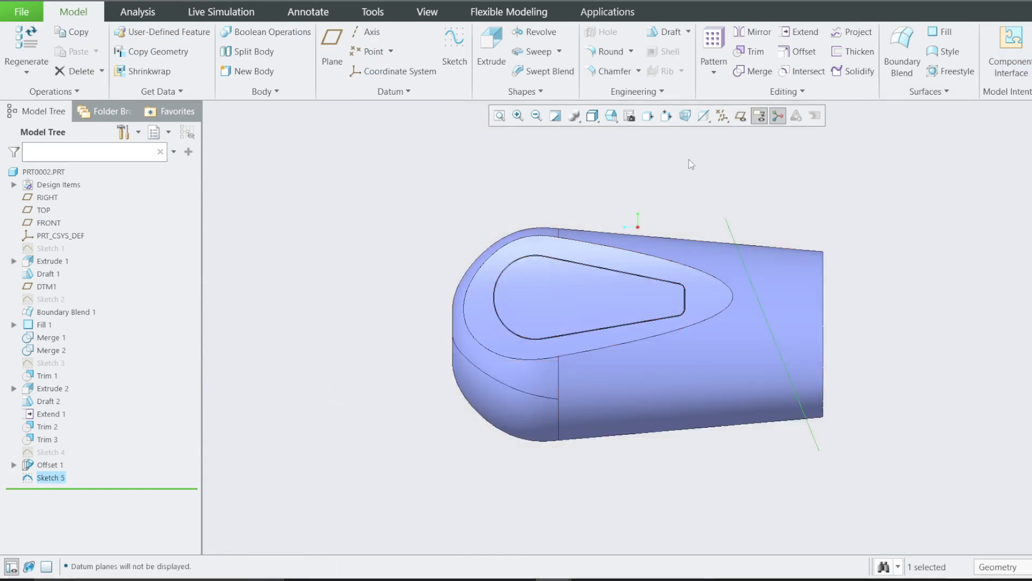
# Step: Start a projected curve in Project a sketch mode and choose the slanted line sketch, Sketch 5, as its source
pyautogui.moveTo(689, 159); pyautogui.dragTo(606, 302, button='middle')
pyautogui.scroll(-2, 639, 235)
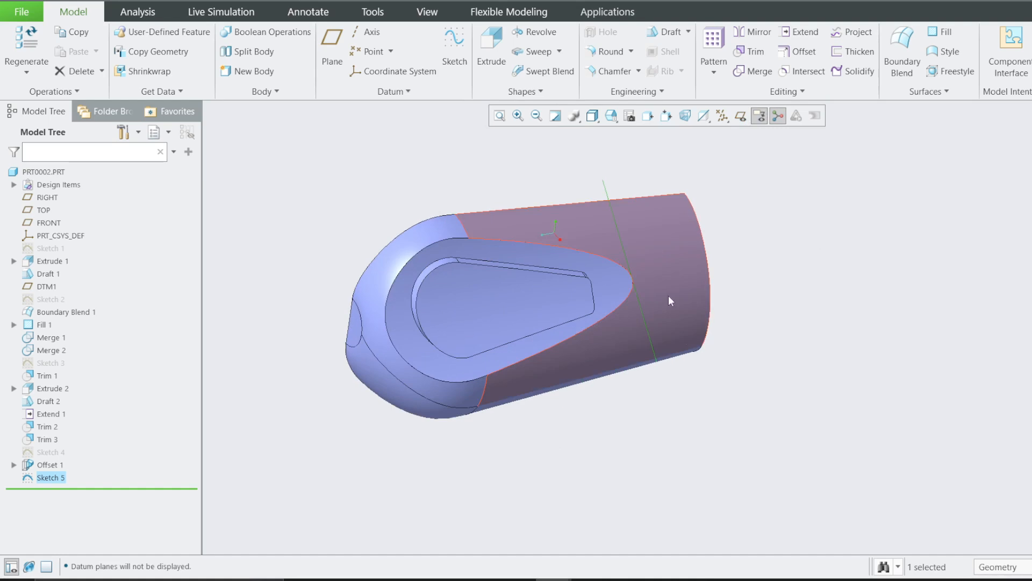
pyautogui.moveTo(640, 257); pyautogui.dragTo(585, 192, button='middle')
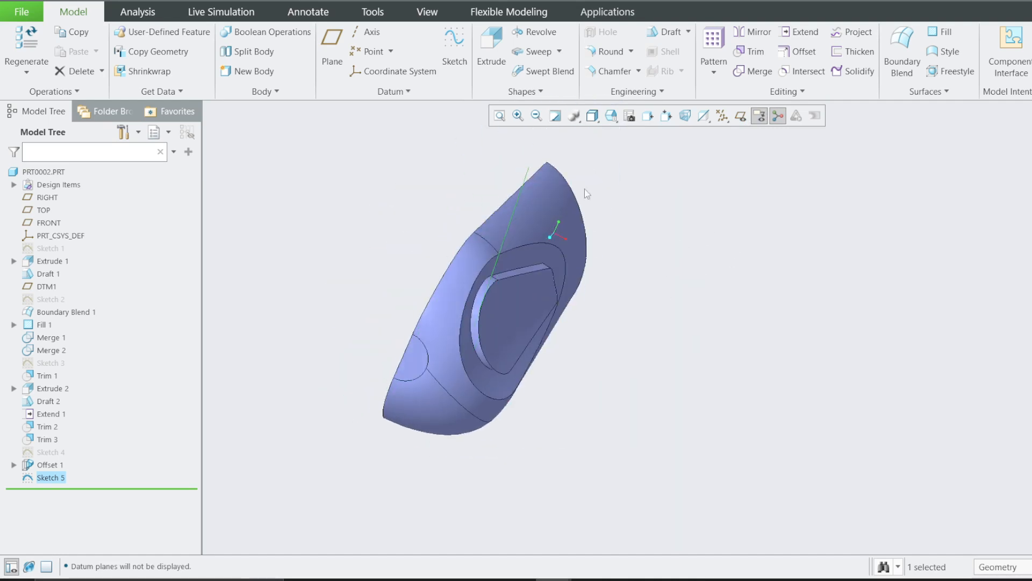
pyautogui.click(544, 214)
pyautogui.moveTo(606, 275); pyautogui.dragTo(597, 331, button='middle')
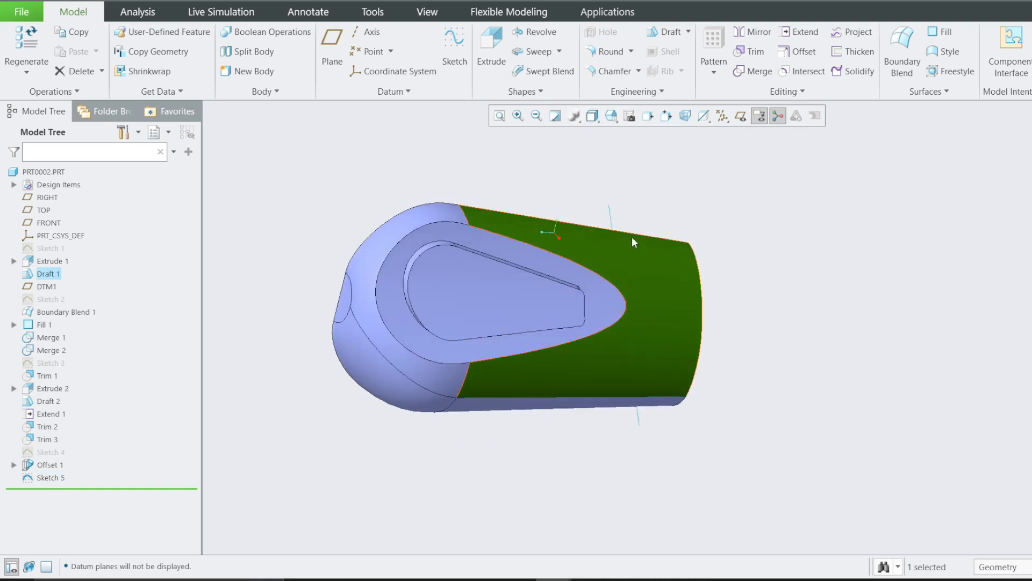
pyautogui.click(631, 212)
pyautogui.click(854, 33)
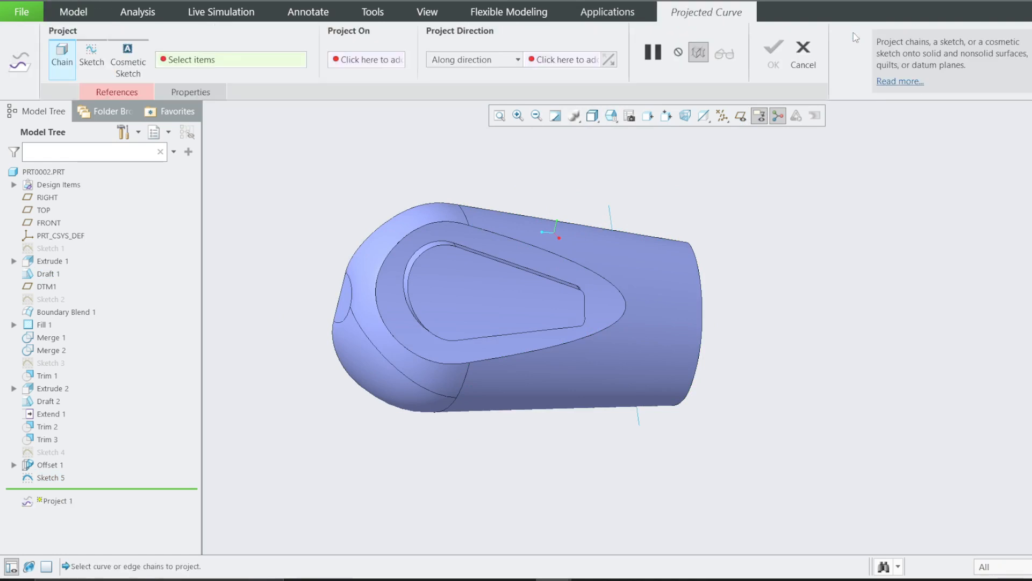
pyautogui.click(126, 96)
pyautogui.click(174, 136)
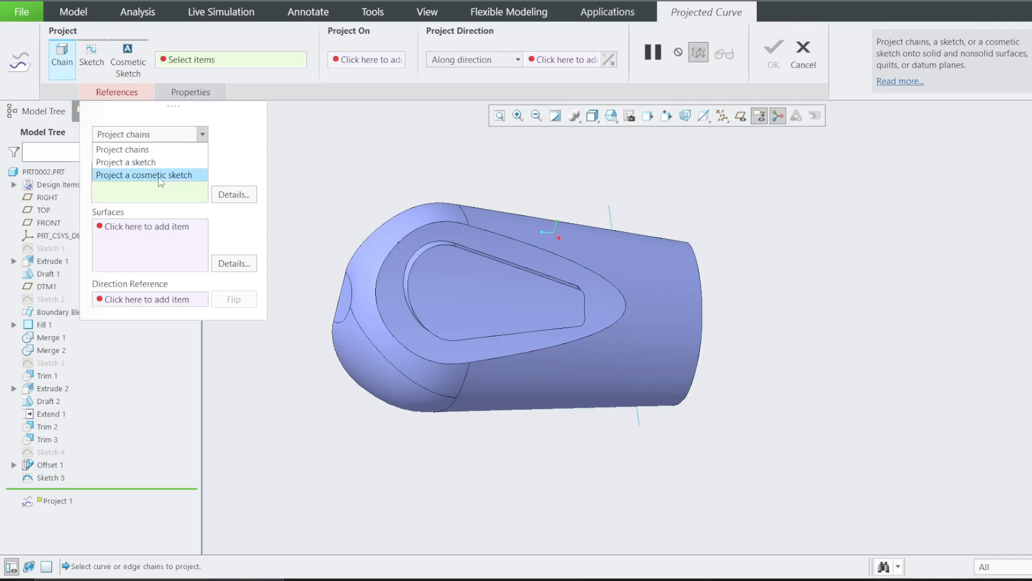
pyautogui.click(118, 162)
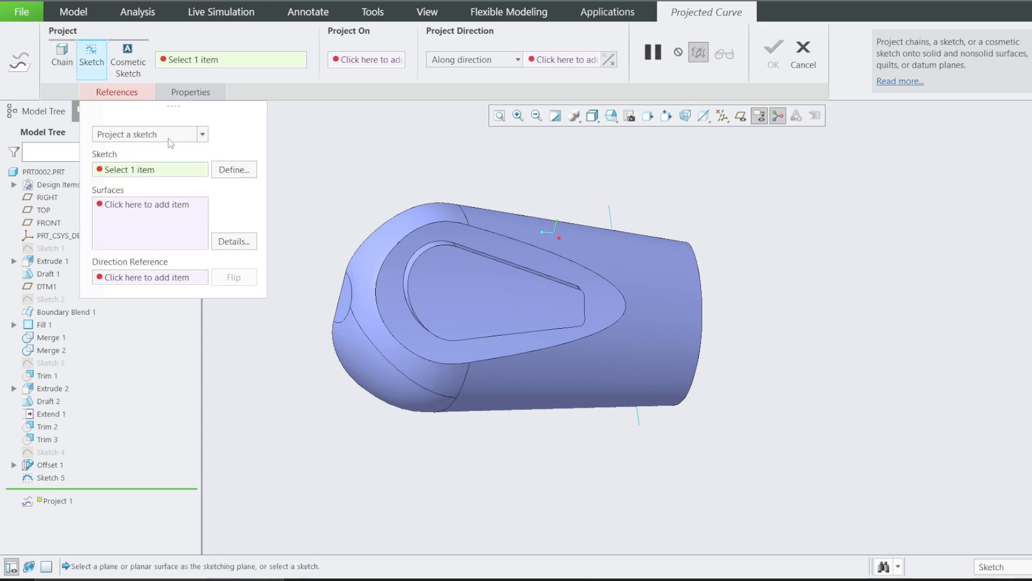
pyautogui.click(608, 216)
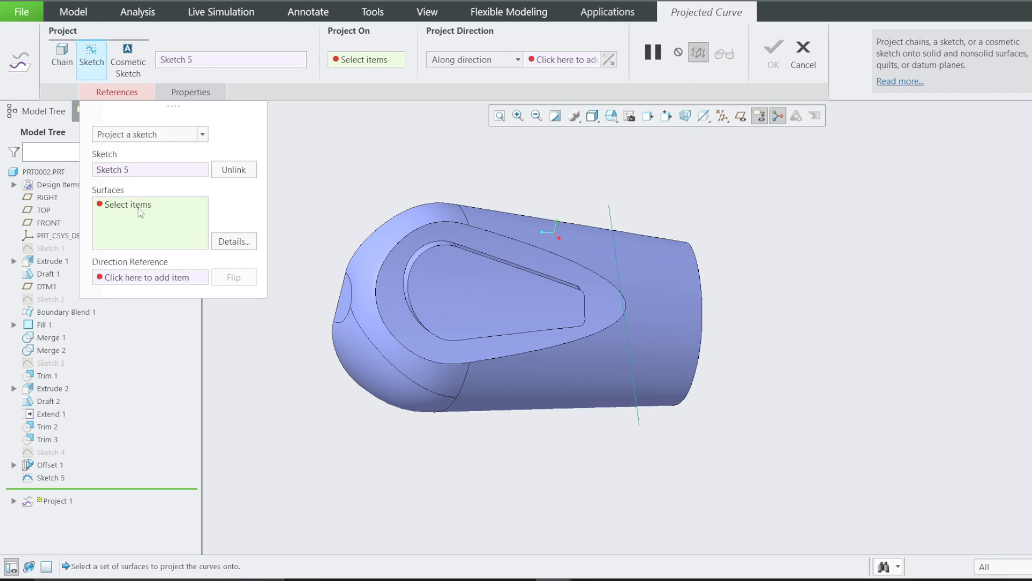
# Step: Project the sketch onto the barrel's side surface with the RIGHT plane as direction reference, finish the curve and hide the datum planes
pyautogui.click(630, 257)
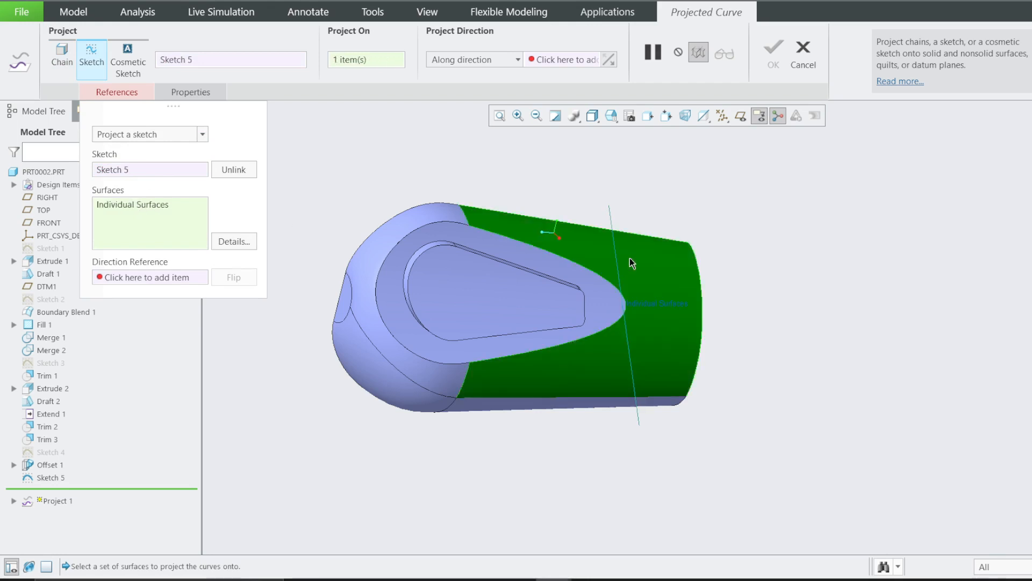
pyautogui.click(160, 279)
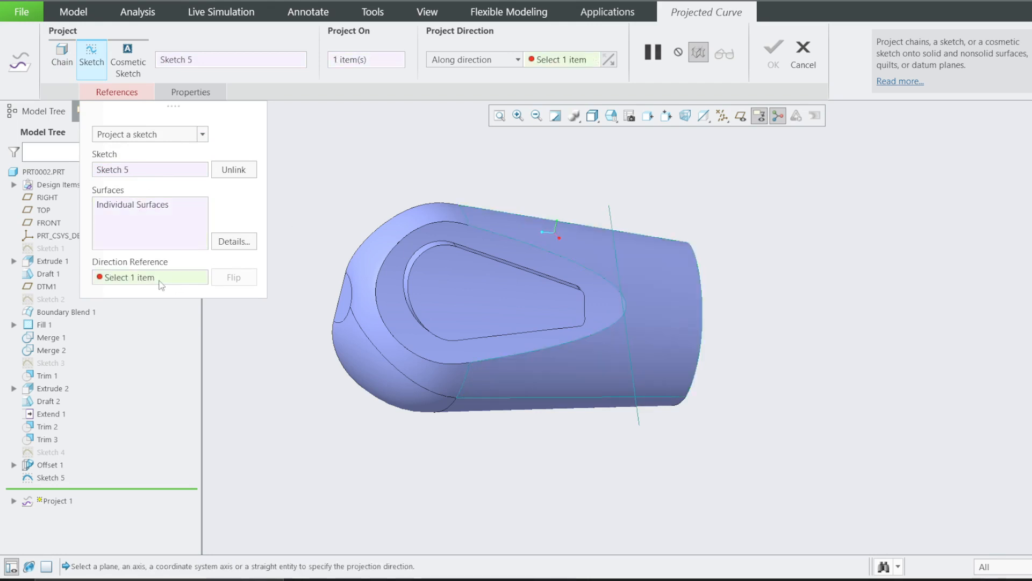
pyautogui.click(736, 119)
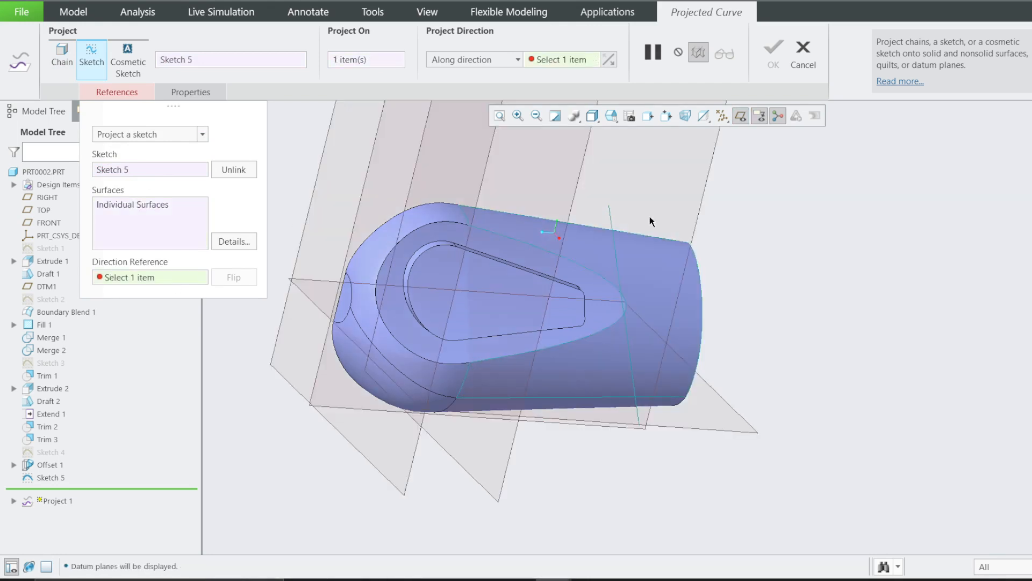
pyautogui.moveTo(649, 221); pyautogui.dragTo(664, 196, button='middle')
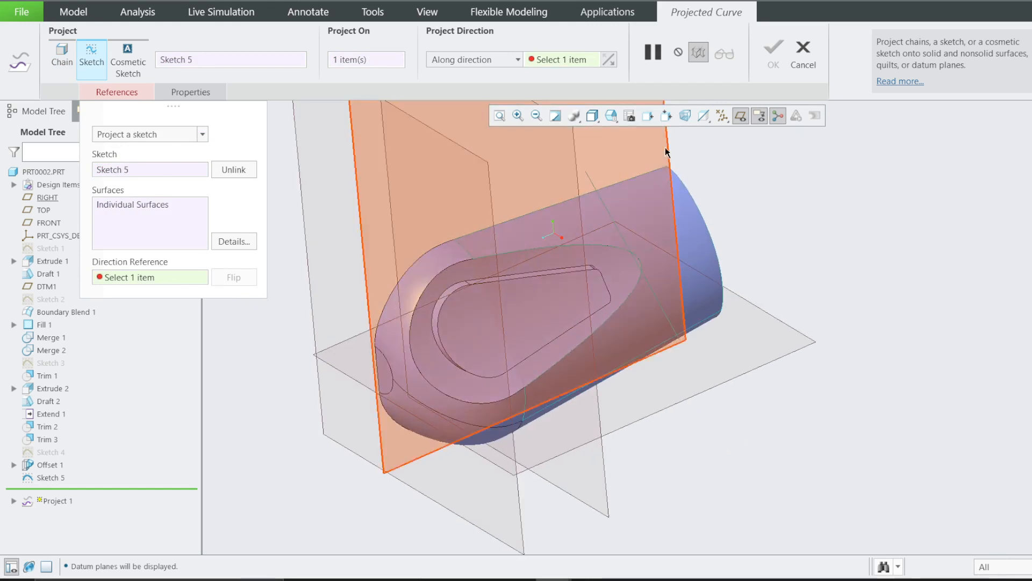
pyautogui.click(666, 152)
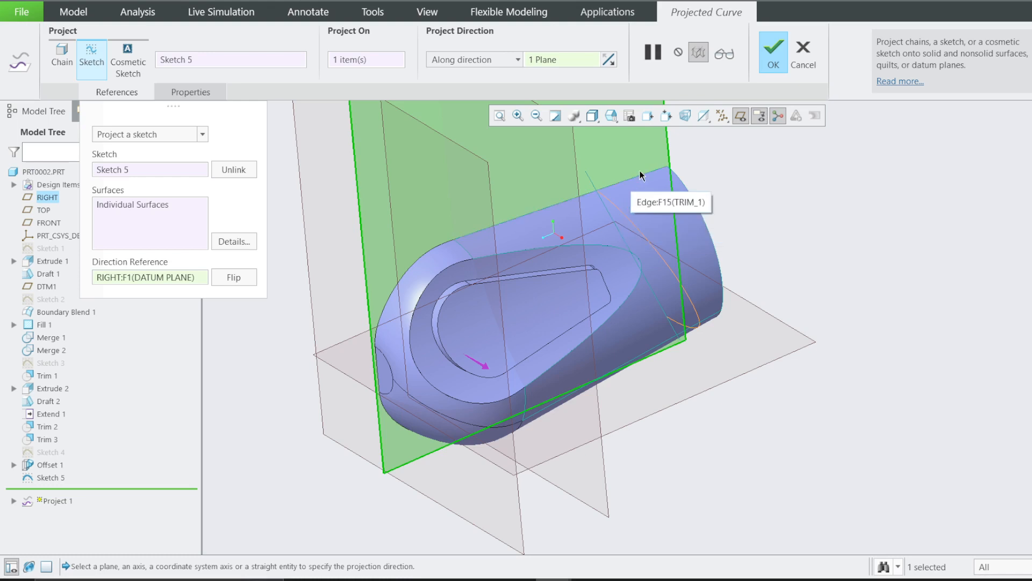
pyautogui.click(774, 53)
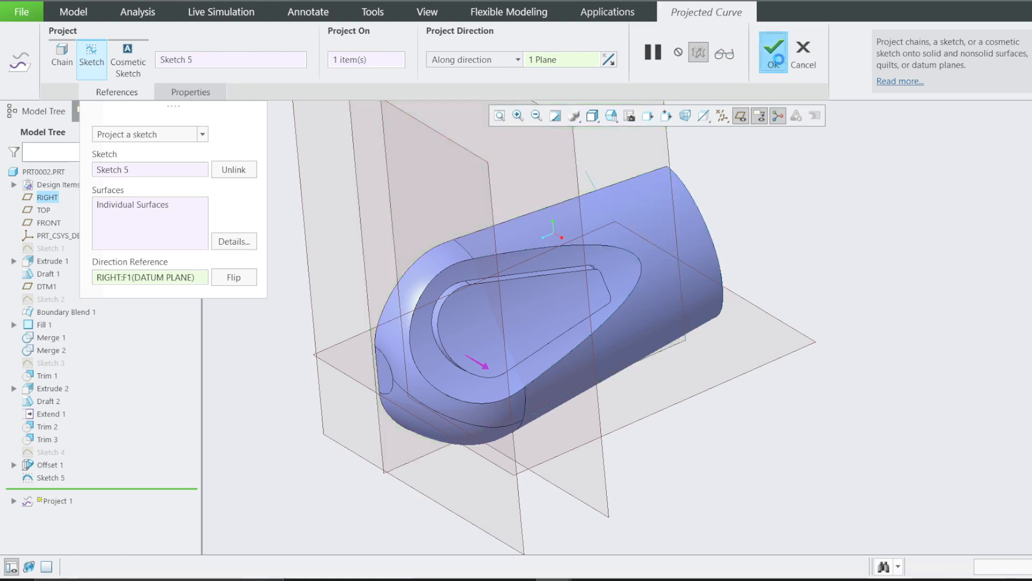
pyautogui.moveTo(753, 293); pyautogui.dragTo(698, 279, button='middle')
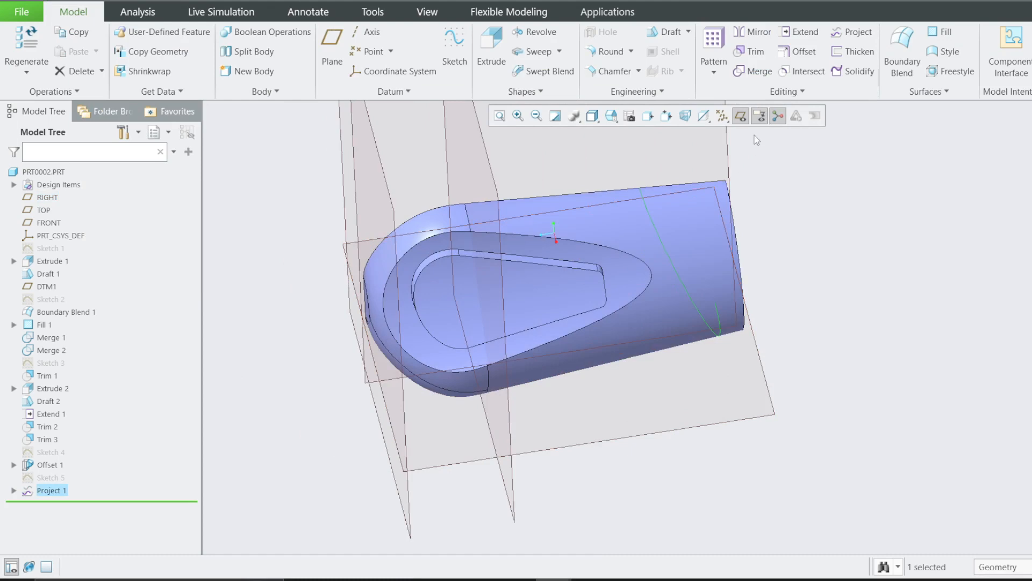
pyautogui.click(741, 116)
pyautogui.moveTo(660, 233); pyautogui.dragTo(662, 201, button='middle')
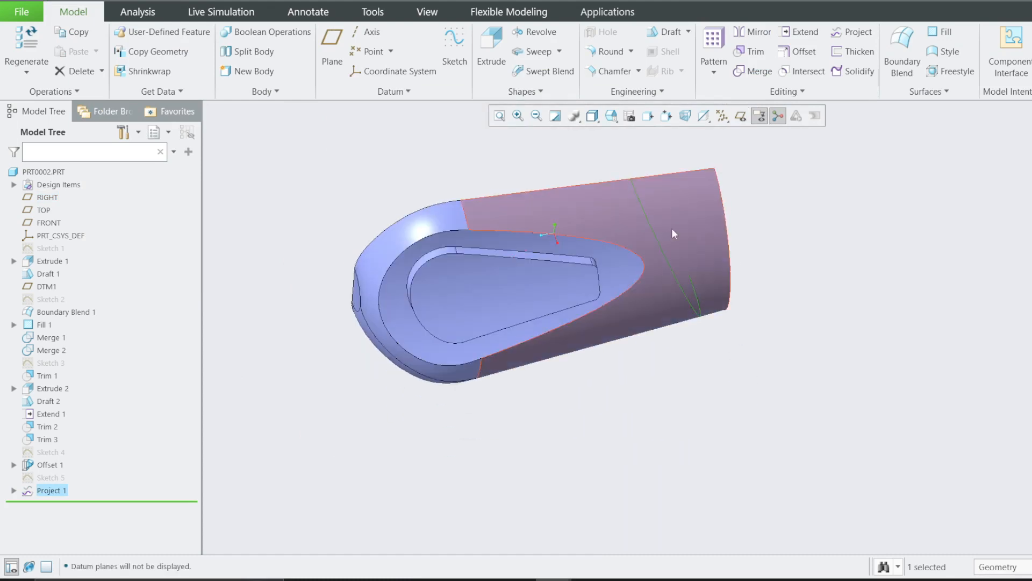
# Step: Reopen Sketch 5 to examine the slanted line's position in the 2D sketch orientation, and quit without saving changes
pyautogui.rightClick(59, 475)
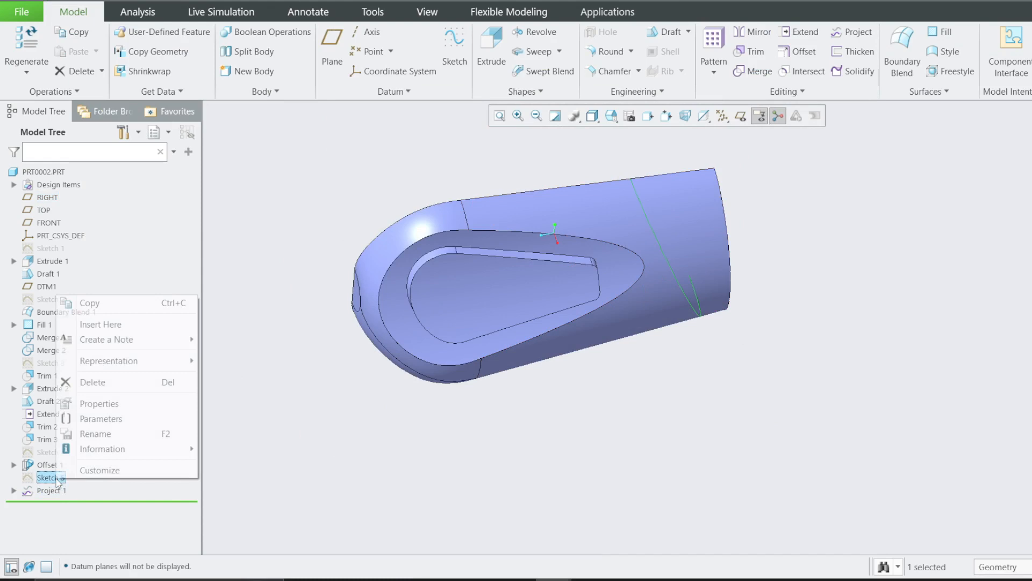
pyautogui.click(82, 492)
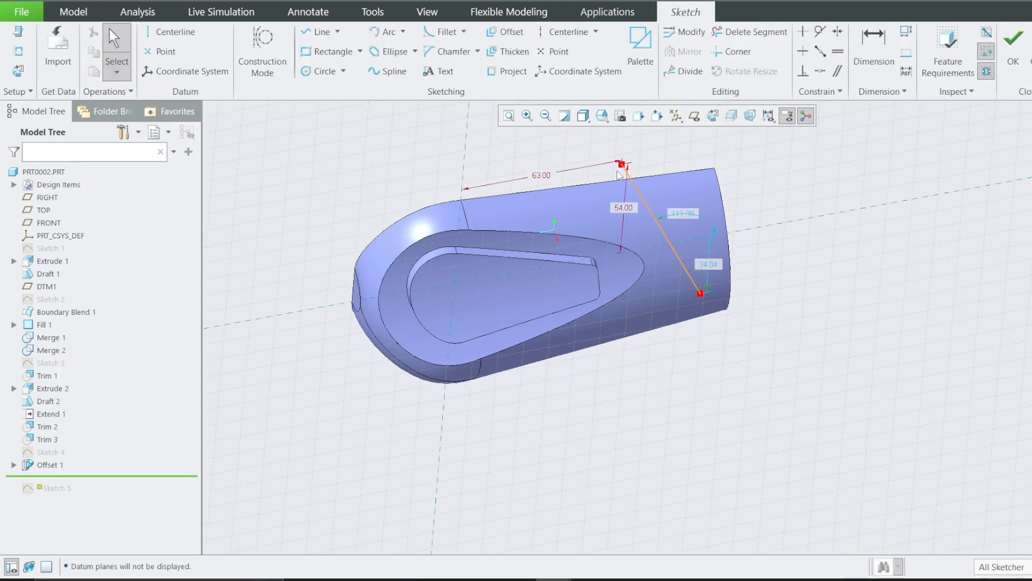
pyautogui.click(730, 116)
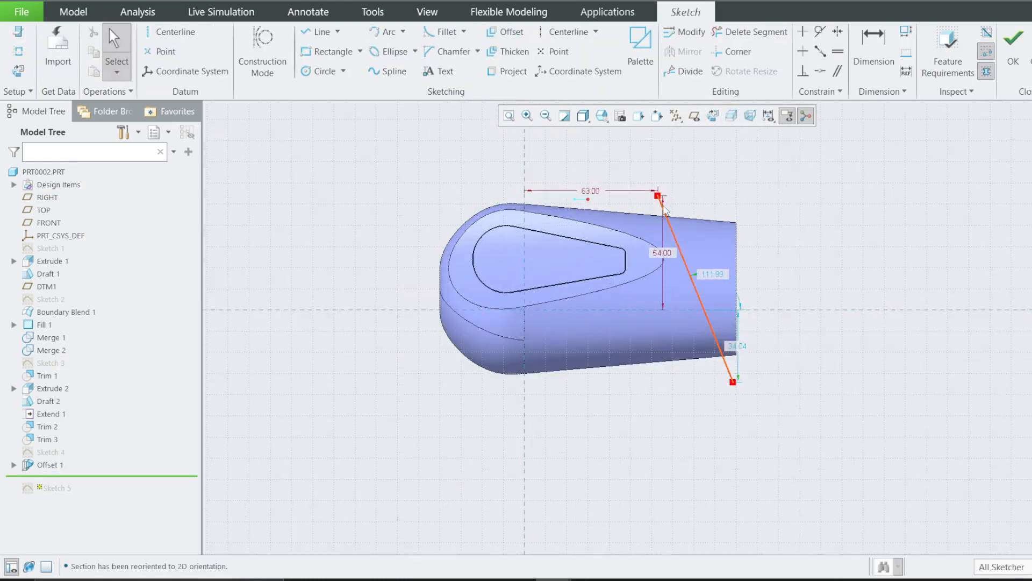
pyautogui.scroll(-5, 651, 197)
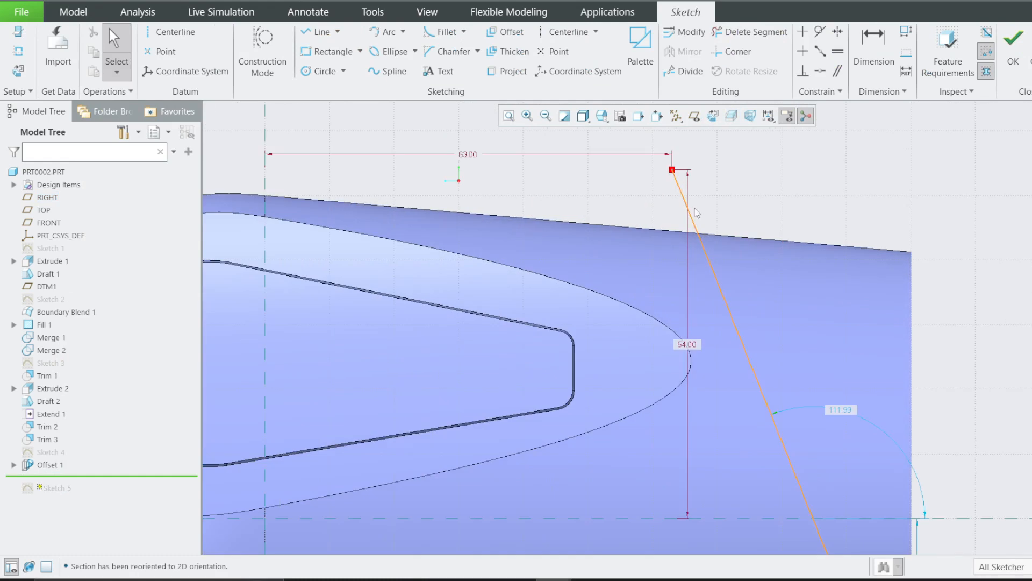
pyautogui.scroll(2, 695, 208)
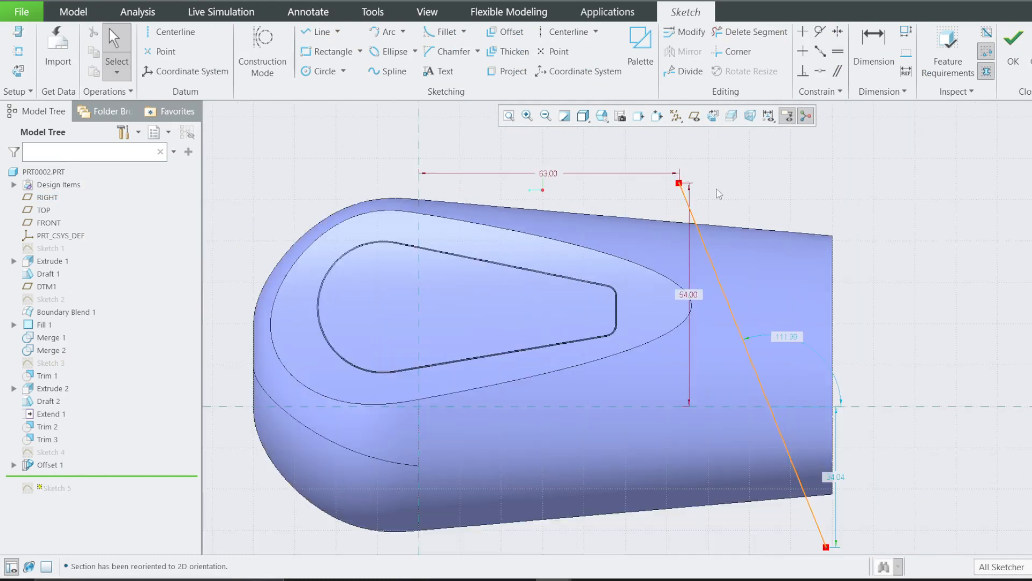
pyautogui.scroll(-2, 674, 180)
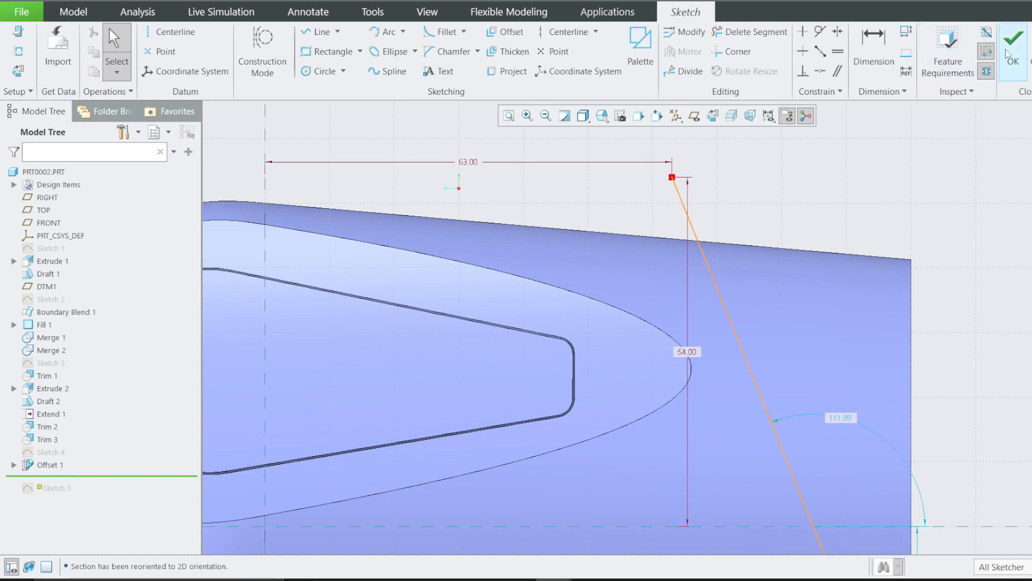
pyautogui.click(1031, 52)
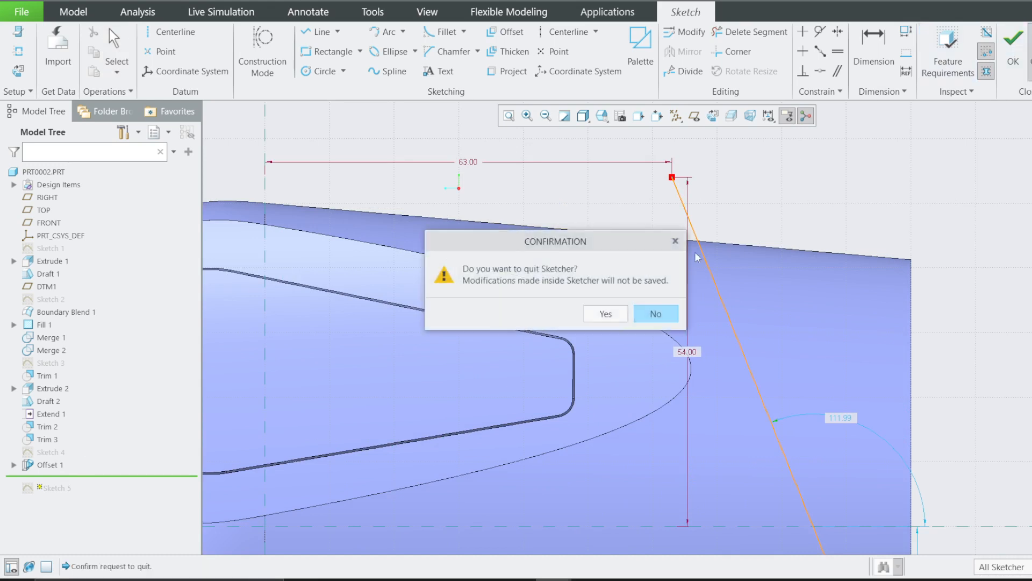
pyautogui.click(606, 315)
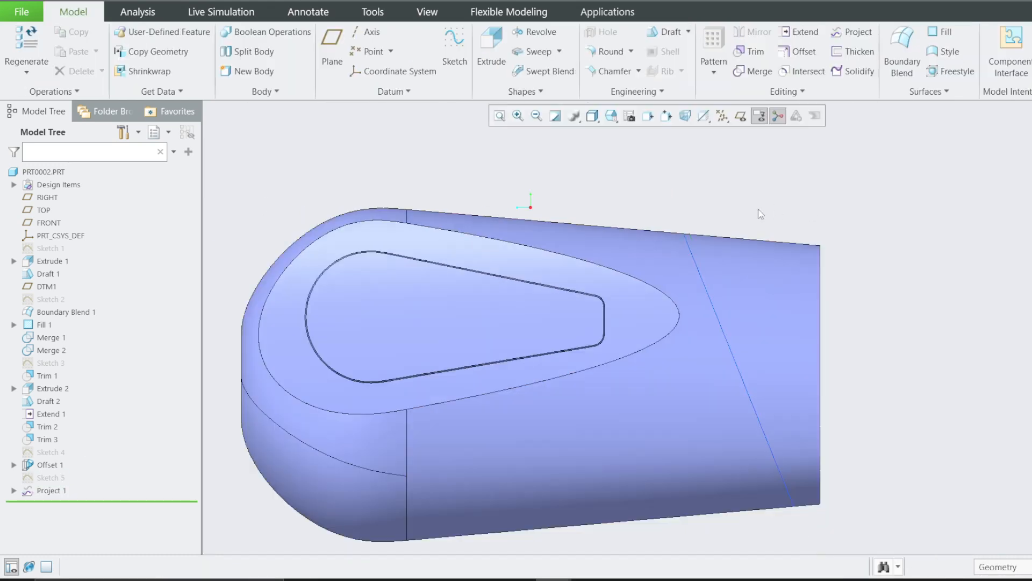
# Step: Start a Sweep with the projected curve as trajectory and open its section sketch in 2D orientation
pyautogui.click(695, 256)
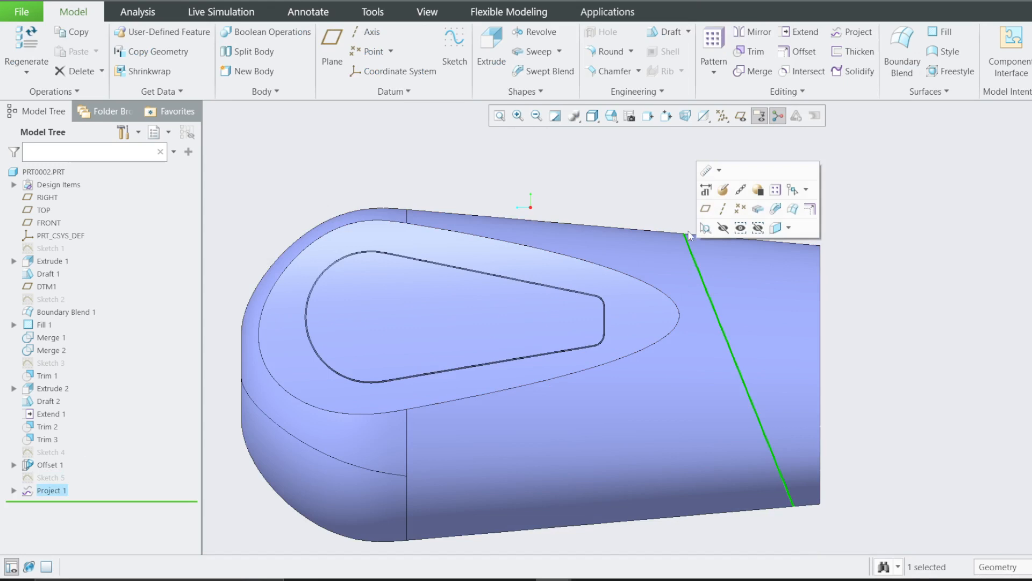
pyautogui.click(659, 185)
pyautogui.moveTo(685, 305); pyautogui.dragTo(644, 248, button='middle')
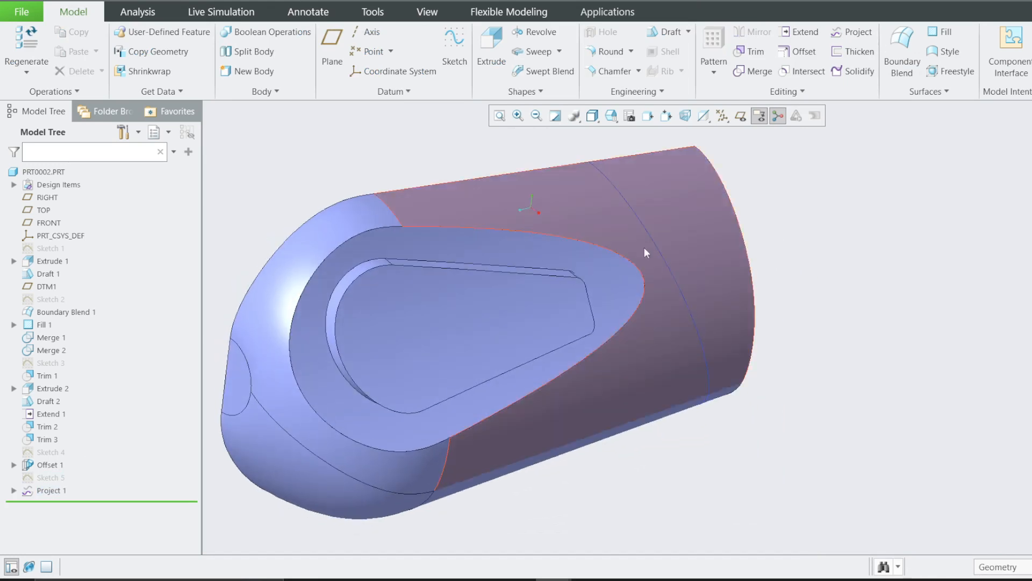
pyautogui.scroll(-5, 645, 247)
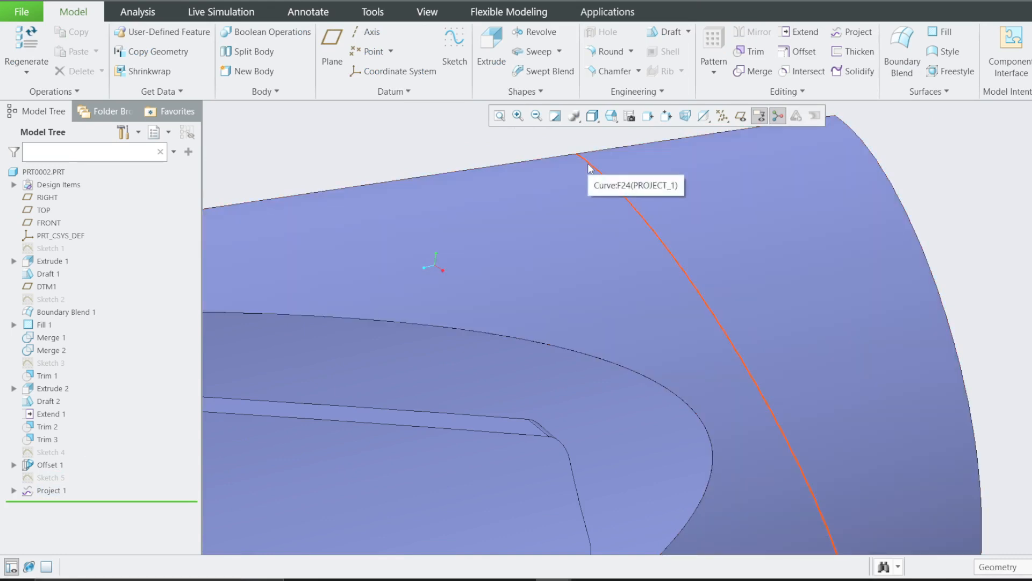
pyautogui.click(589, 168)
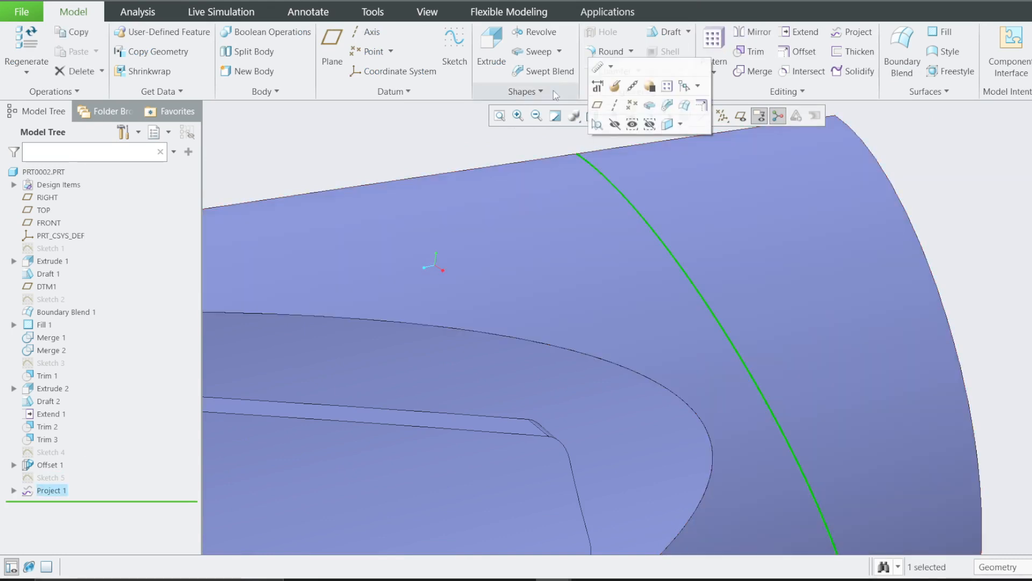
pyautogui.click(538, 52)
pyautogui.scroll(-3, 569, 214)
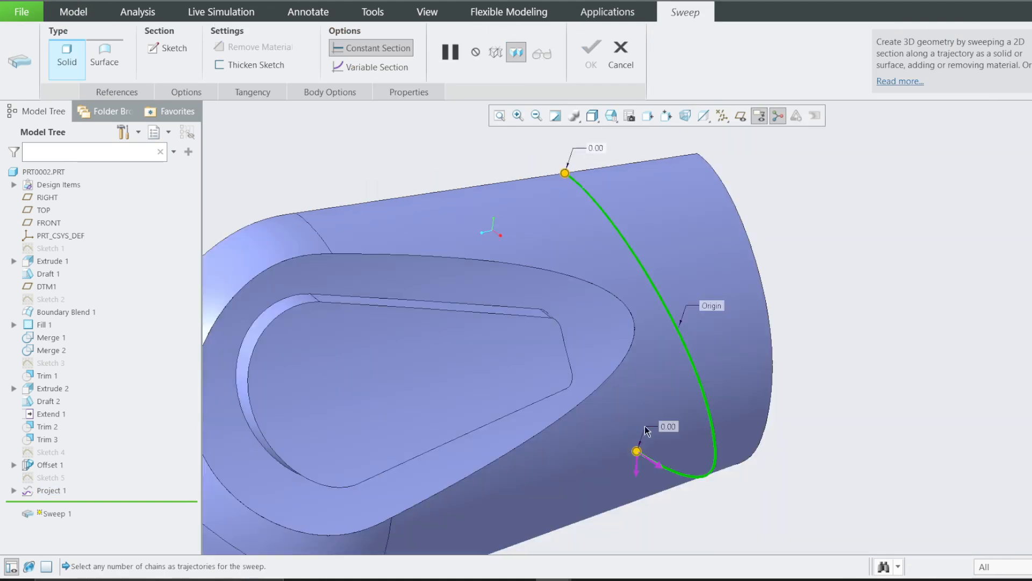
pyautogui.click(168, 49)
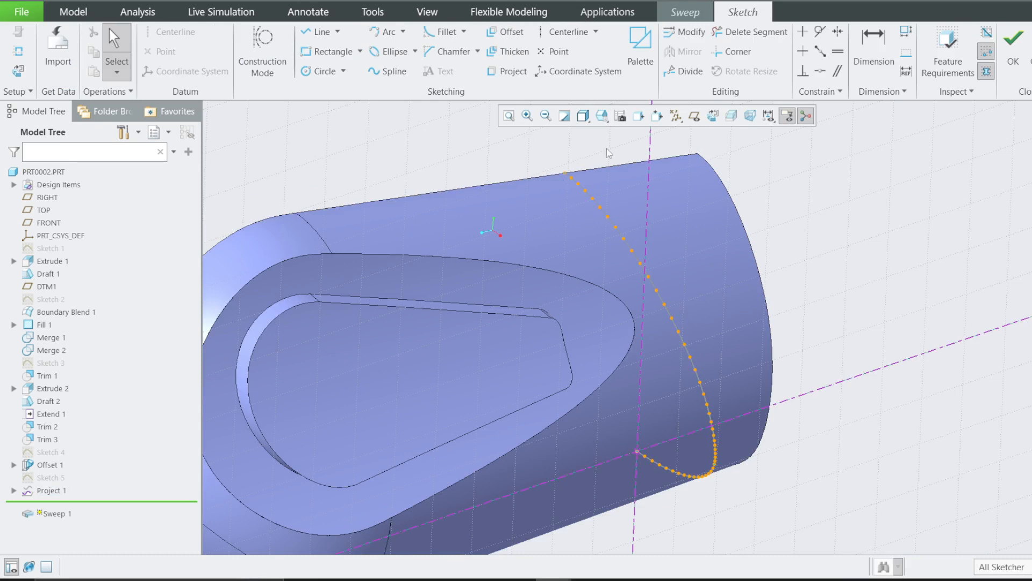
pyautogui.click(713, 116)
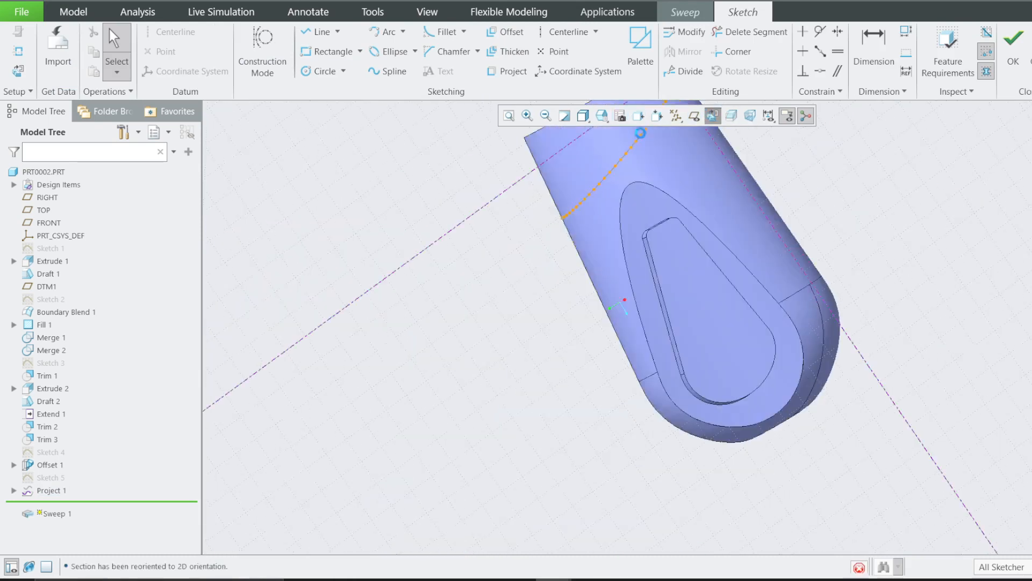
pyautogui.scroll(5, 549, 150)
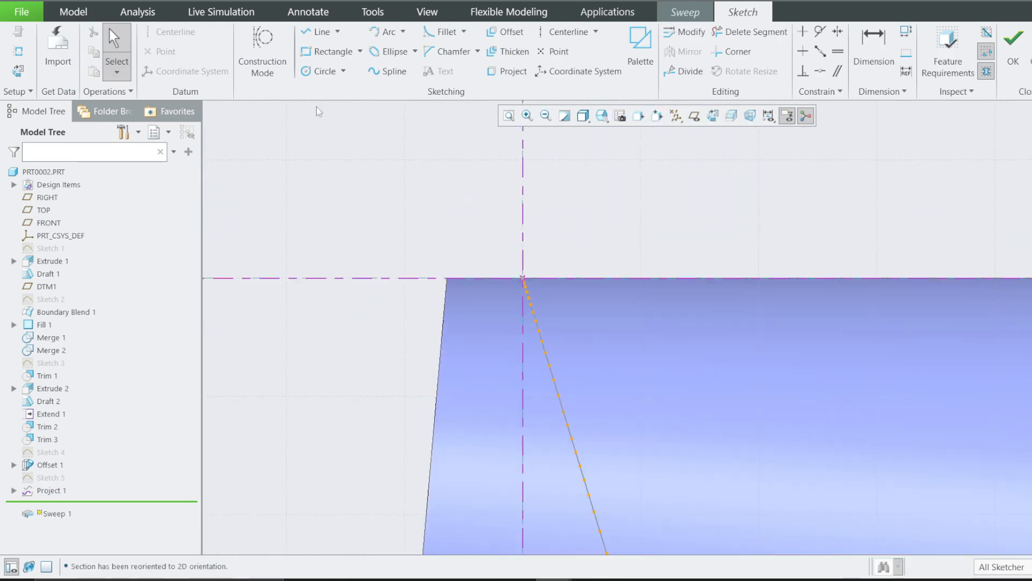
# Step: Sketch a circle centred on the trajectory's start point and set its diameter to 3
pyautogui.click(317, 74)
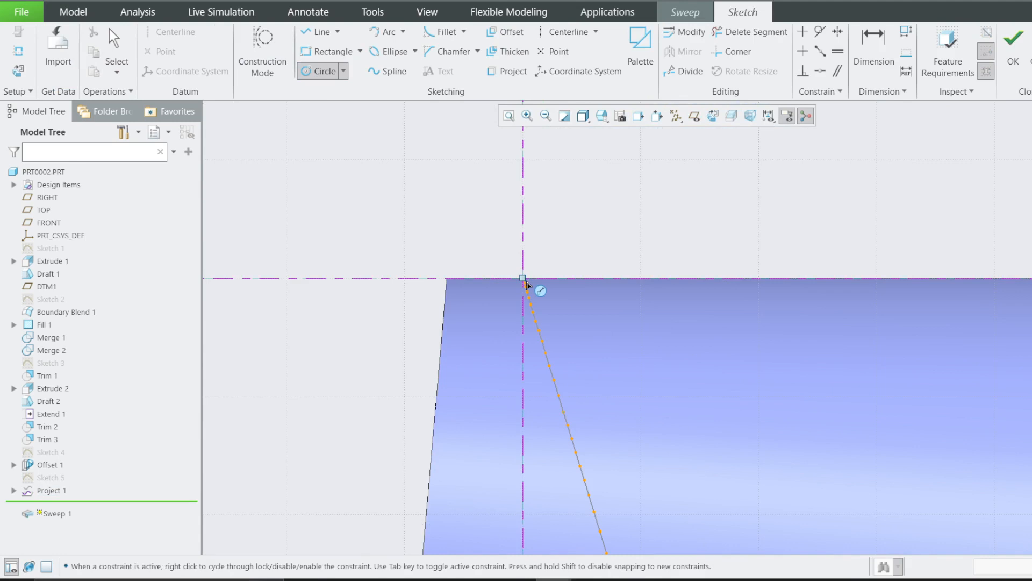
pyautogui.click(523, 278)
pyautogui.click(543, 269)
pyautogui.middleClick(551, 265)
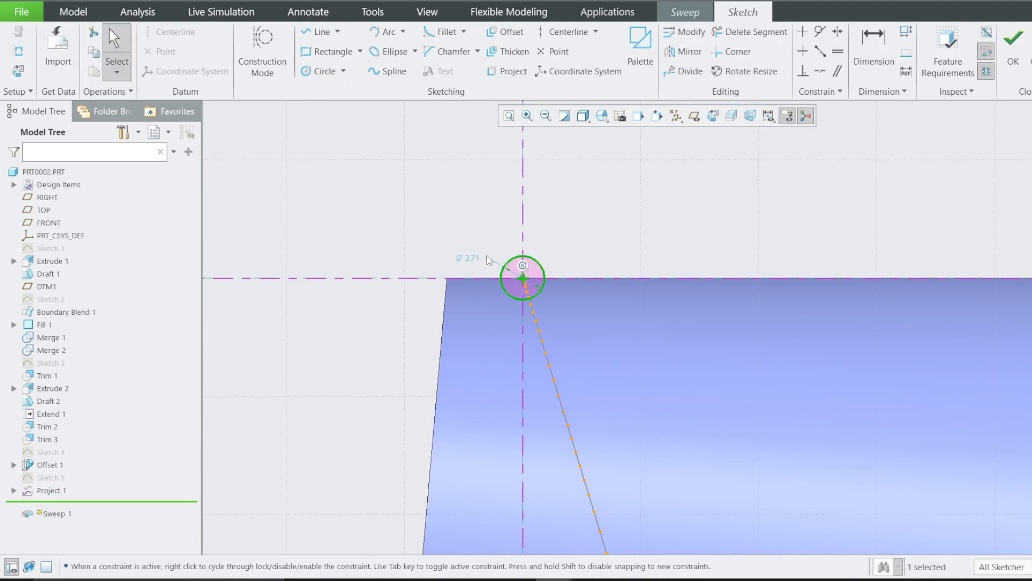
pyautogui.doubleClick(471, 259)
pyautogui.write('3')
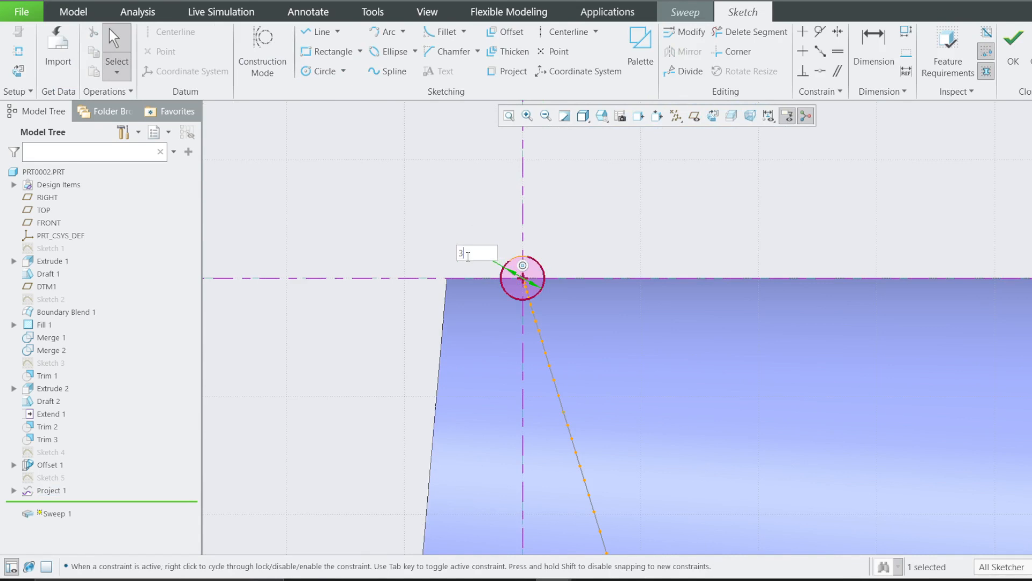
pyautogui.press('Return')
pyautogui.scroll(3, 571, 244)
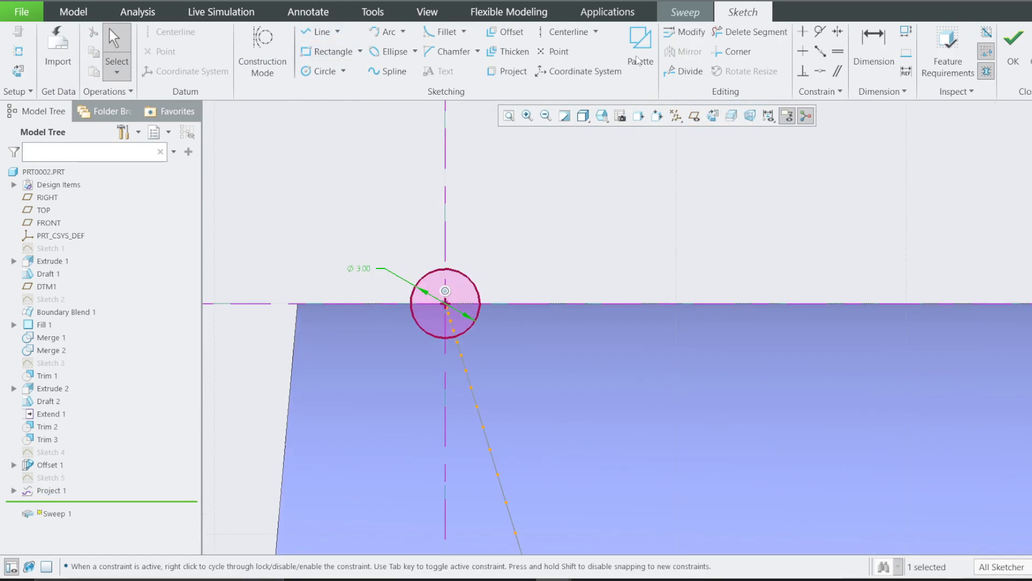
# Step: Delete the upper half of the section circle and complete the open-section sweep as a surface
pyautogui.click(750, 40)
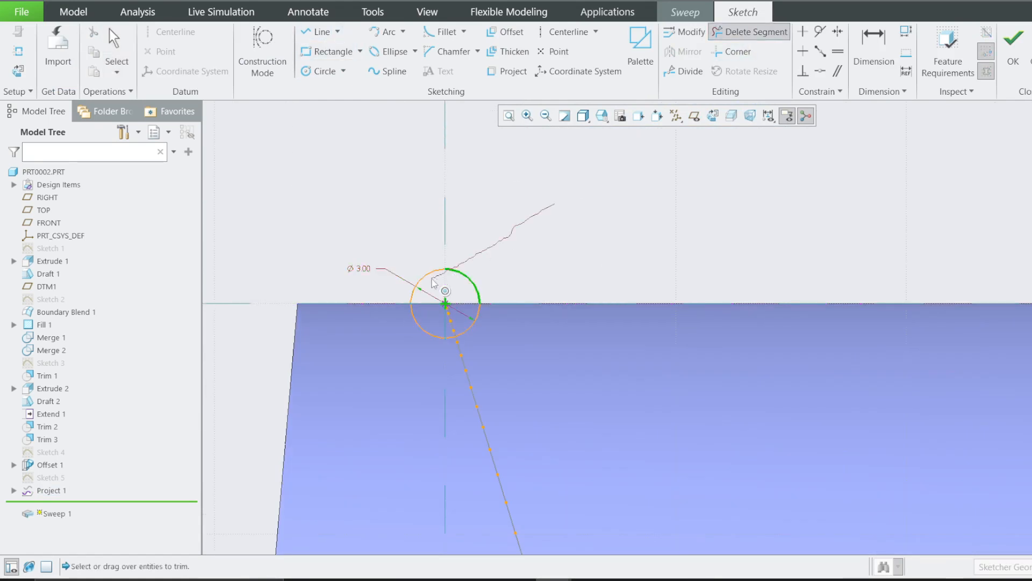
pyautogui.click(468, 277)
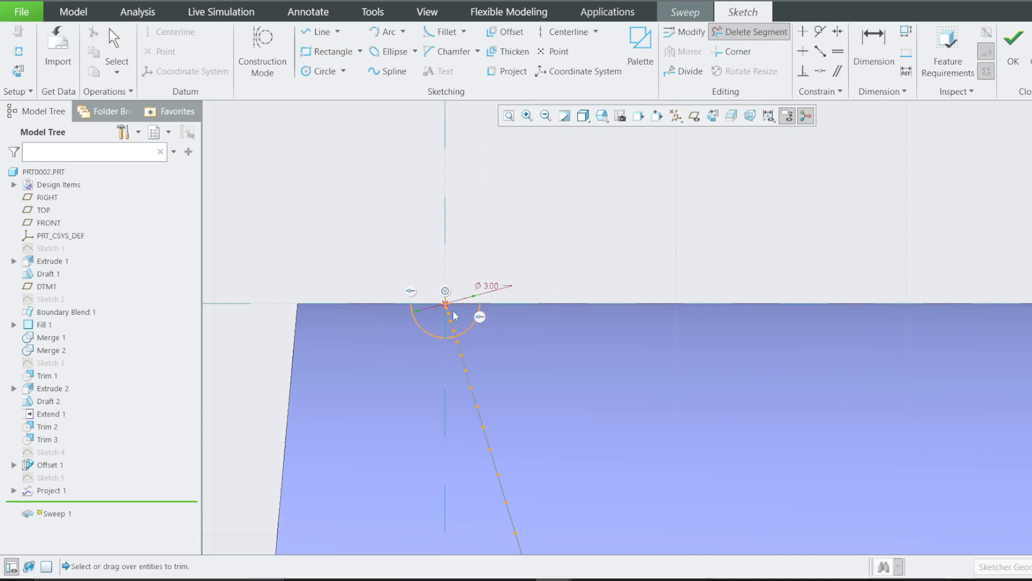
pyautogui.click(1013, 52)
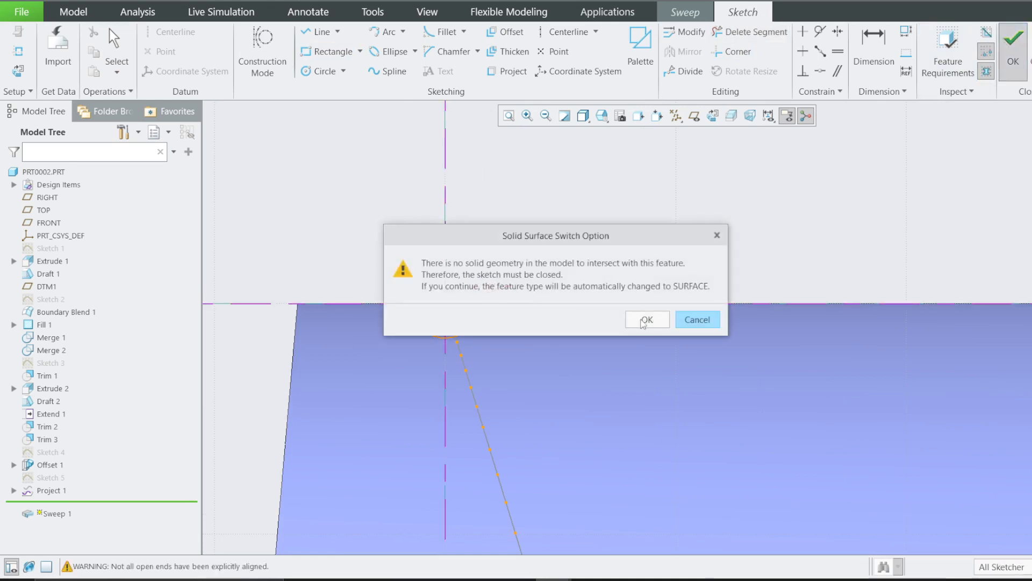
pyautogui.click(643, 320)
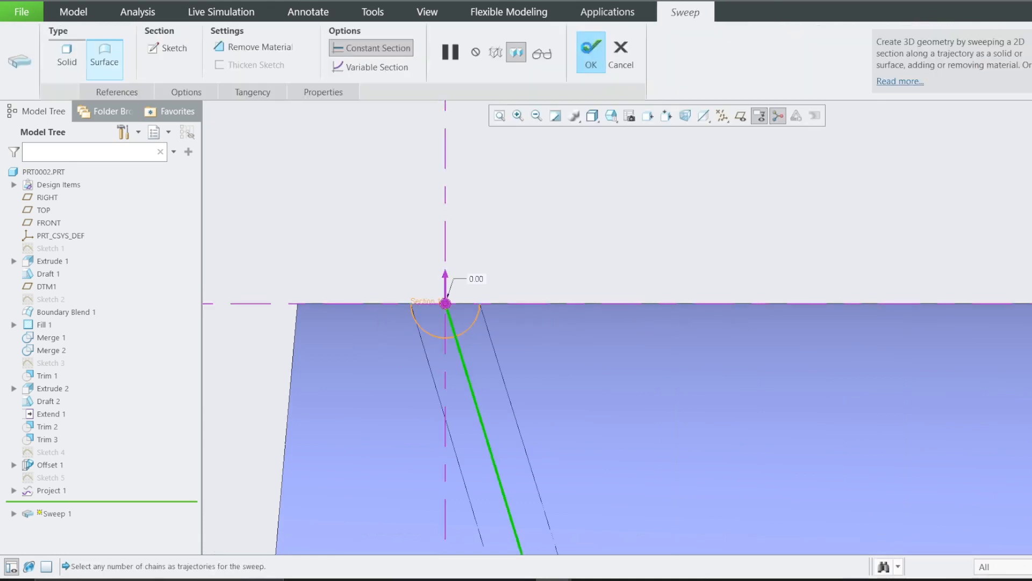
pyautogui.click(590, 48)
# Step: Trim the barrel quilt using the swept groove quilt as the trimming object, removing the barrel surface over the groove
pyautogui.moveTo(518, 222); pyautogui.dragTo(486, 168, button='middle')
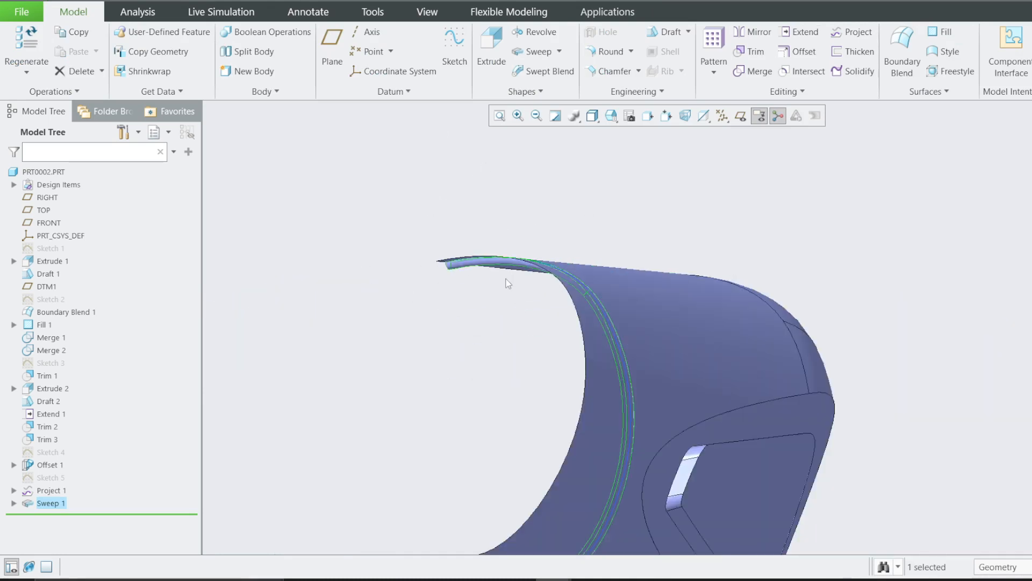
pyautogui.moveTo(505, 286); pyautogui.dragTo(295, 314, button='middle')
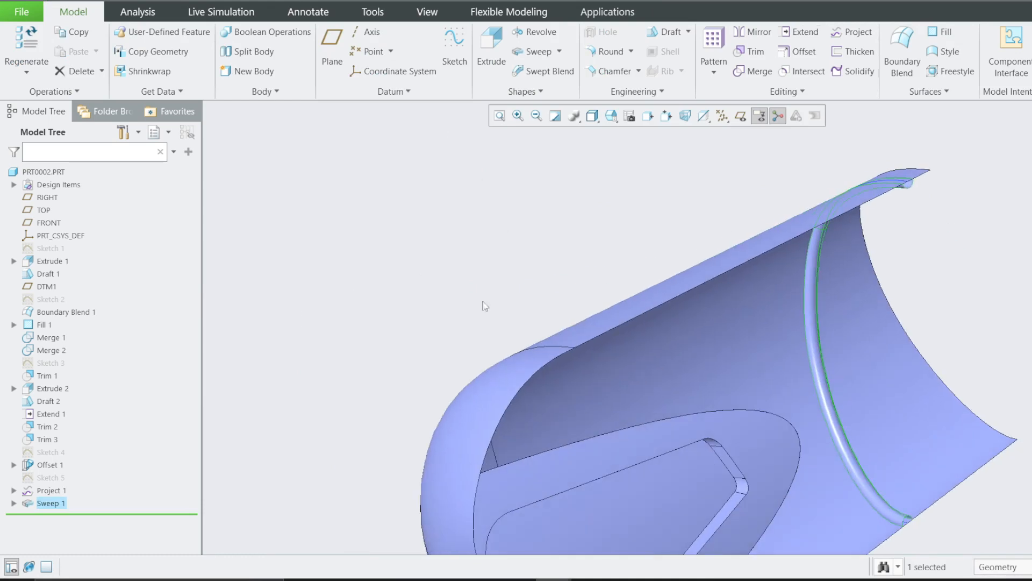
pyautogui.moveTo(788, 189); pyautogui.dragTo(739, 244, button='middle')
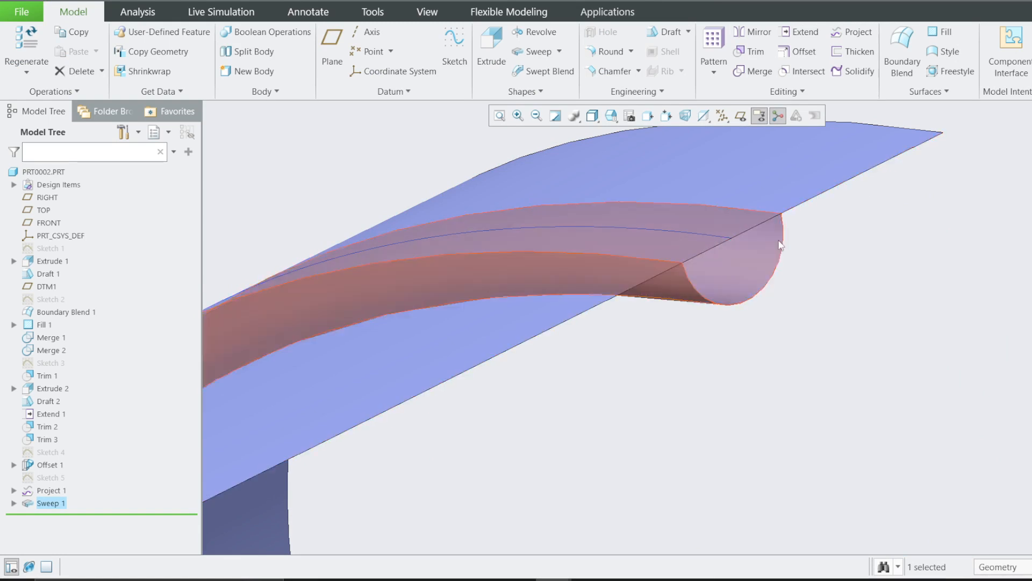
pyautogui.click(838, 337)
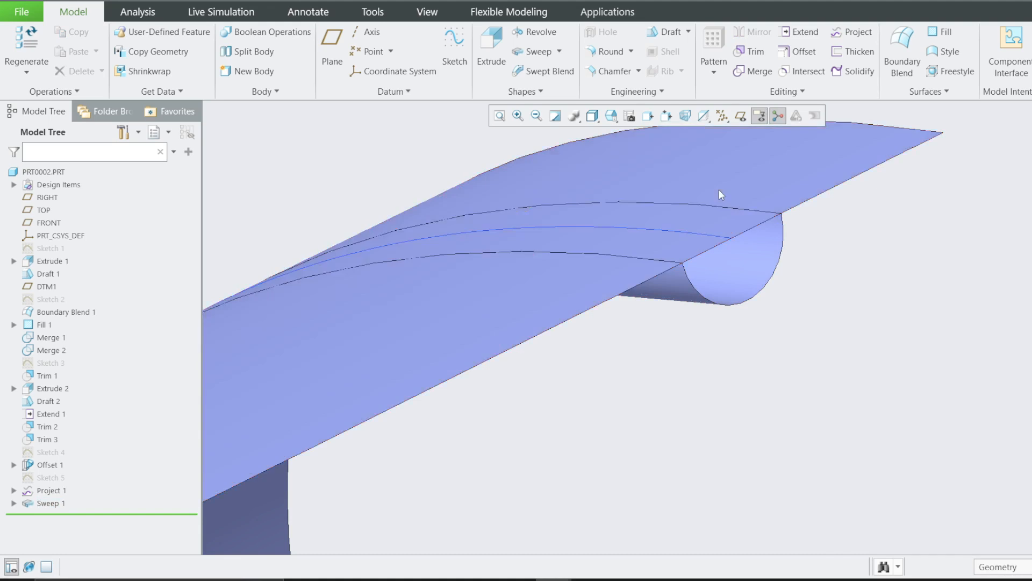
pyautogui.click(721, 194)
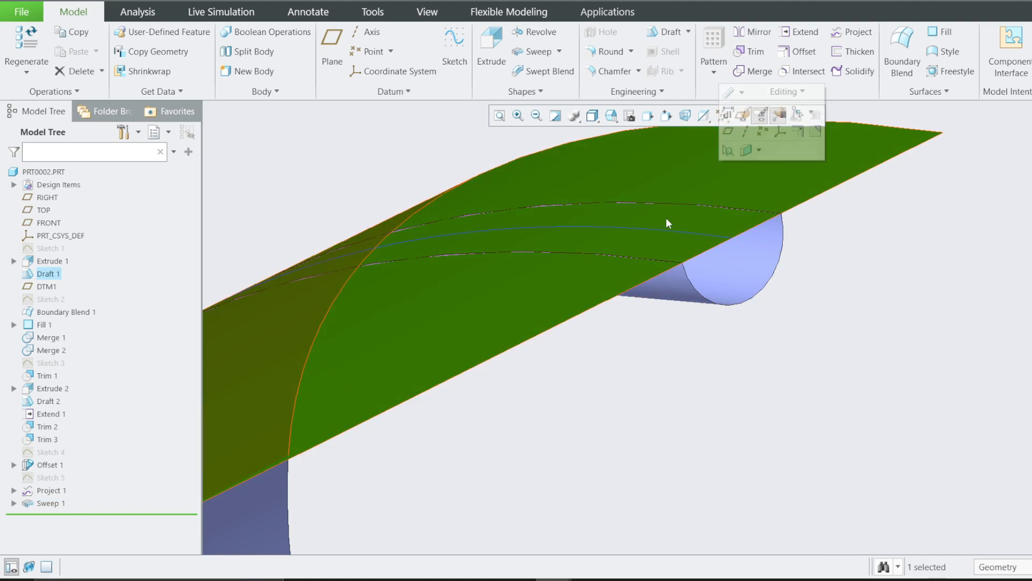
pyautogui.click(753, 51)
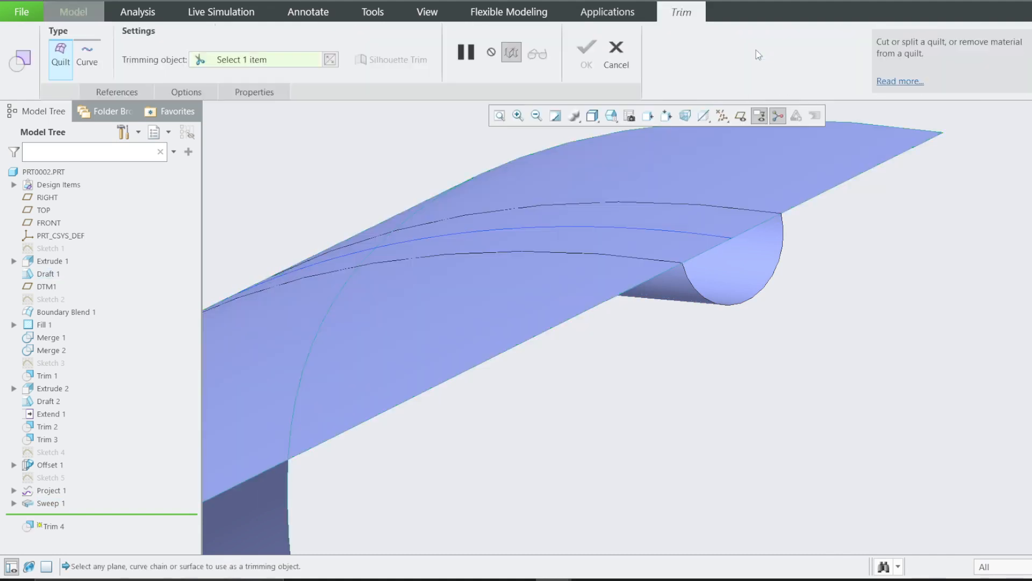
pyautogui.click(117, 92)
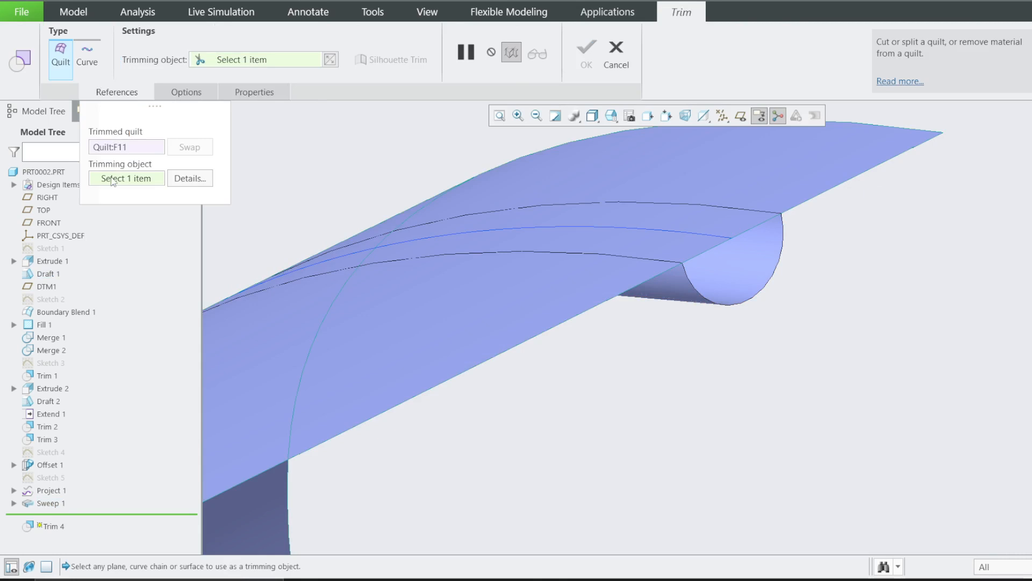
pyautogui.click(677, 300)
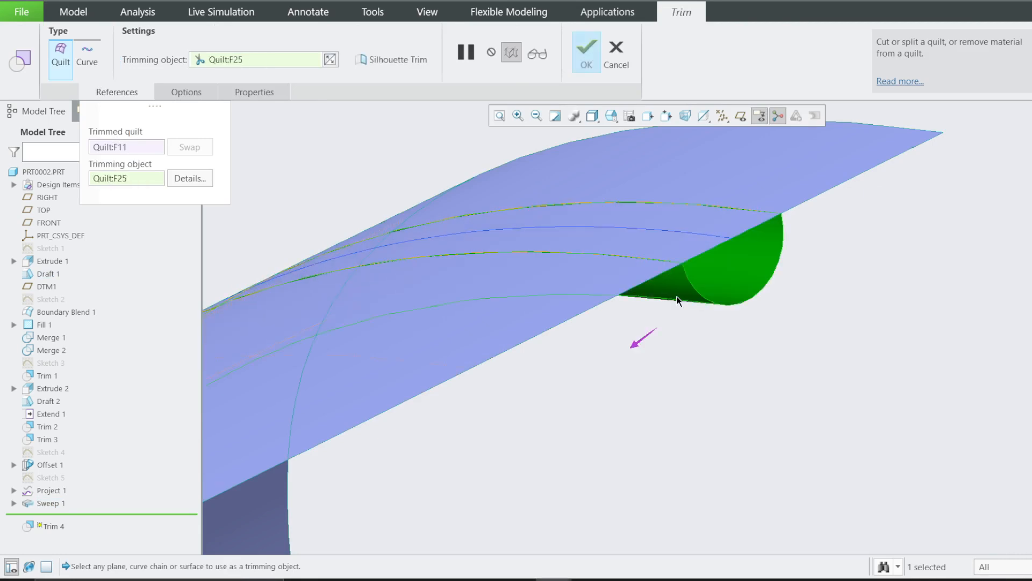
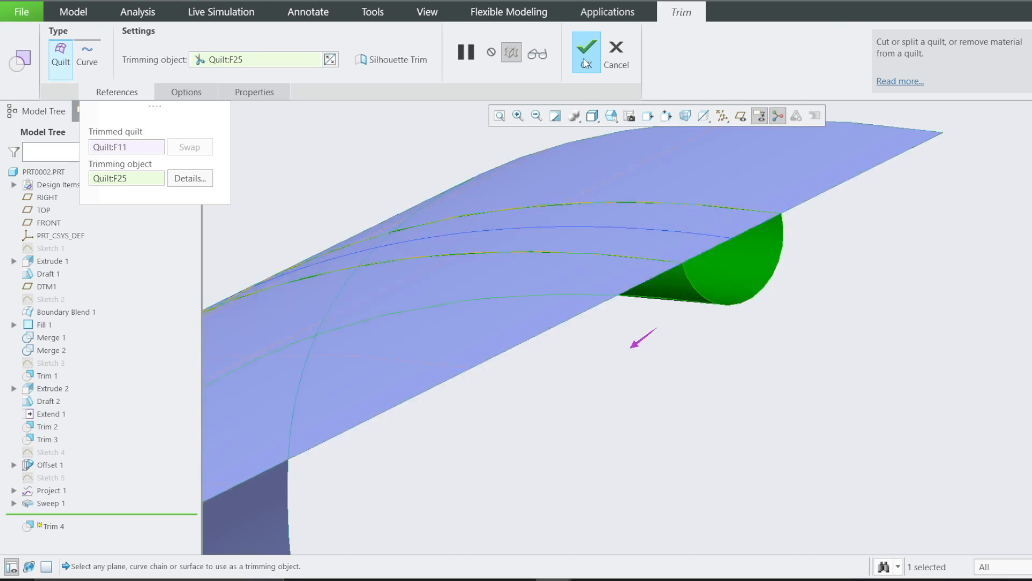
pyautogui.click(585, 64)
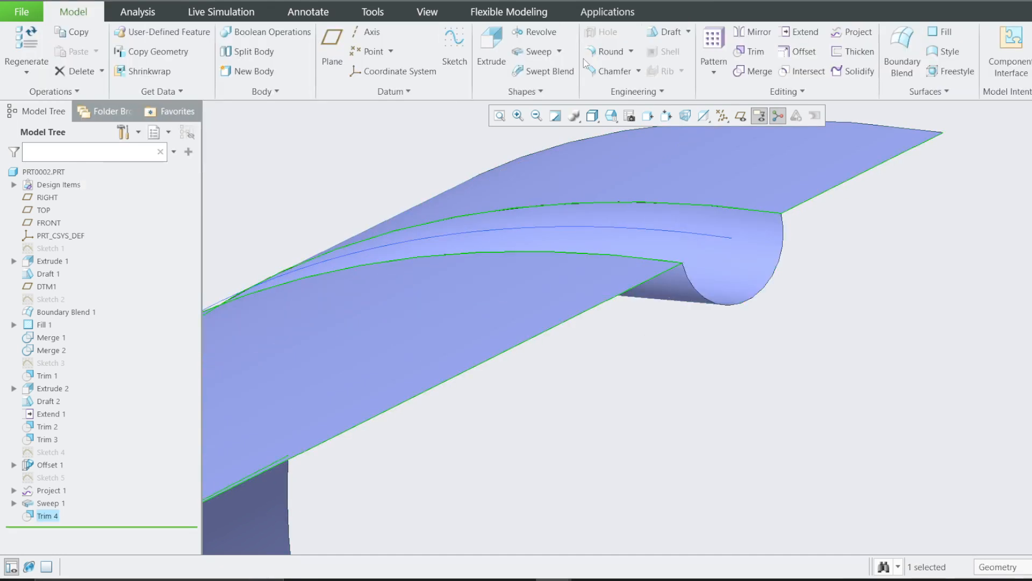
# Step: Hide the projected curve running along the groove
pyautogui.click(688, 234)
pyautogui.click(727, 152)
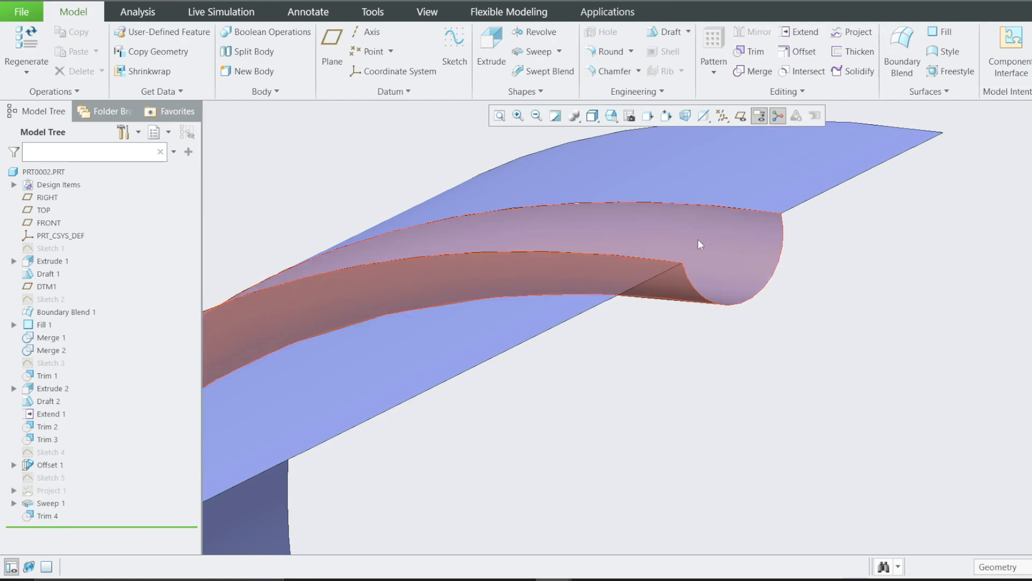
pyautogui.hotkey('ctrl', 'd')
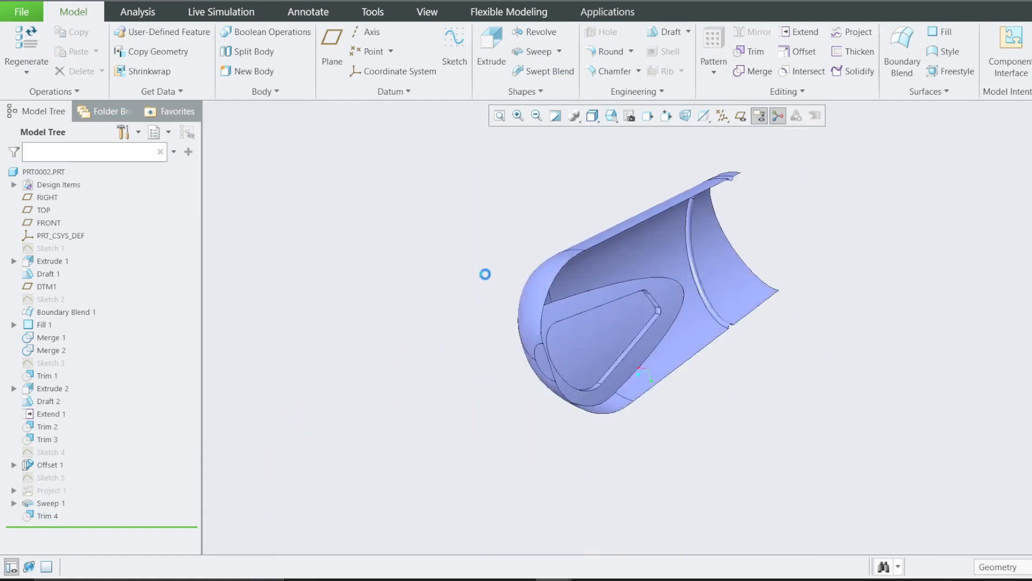
# Step: Set the selection filter to Quilt and merge the teardrop side panel quilt with the main body quilt
pyautogui.moveTo(485, 274); pyautogui.dragTo(739, 421, button='middle')
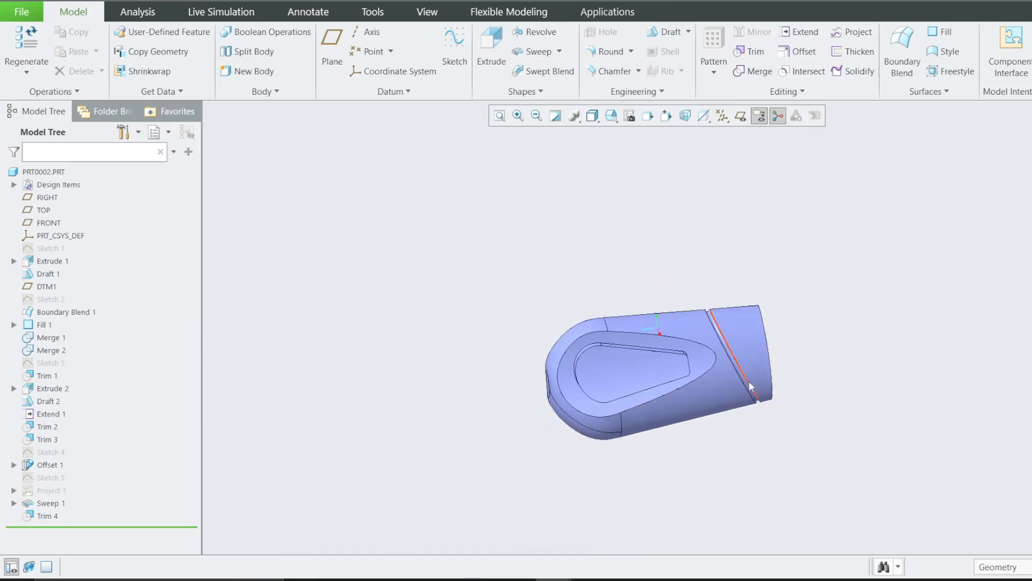
pyautogui.scroll(3, 674, 382)
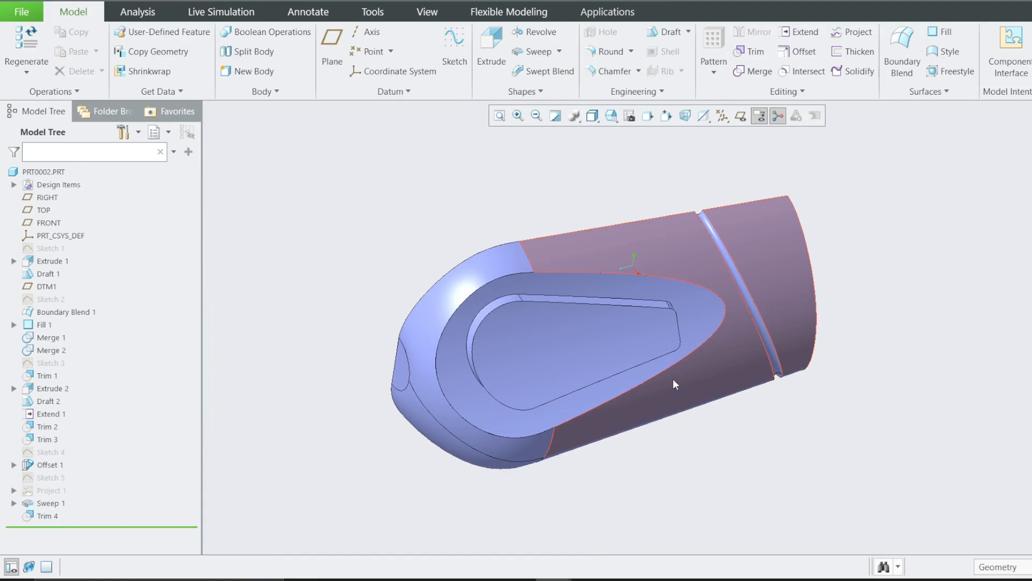
pyautogui.moveTo(675, 383); pyautogui.dragTo(665, 357, button='middle')
pyautogui.moveTo(779, 290); pyautogui.dragTo(744, 255, button='middle')
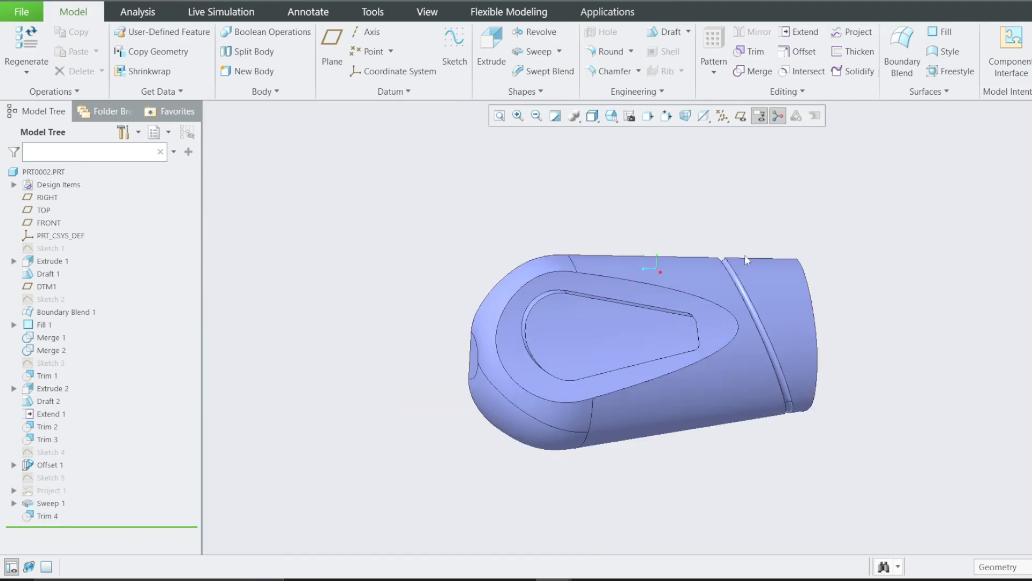
pyautogui.click(998, 567)
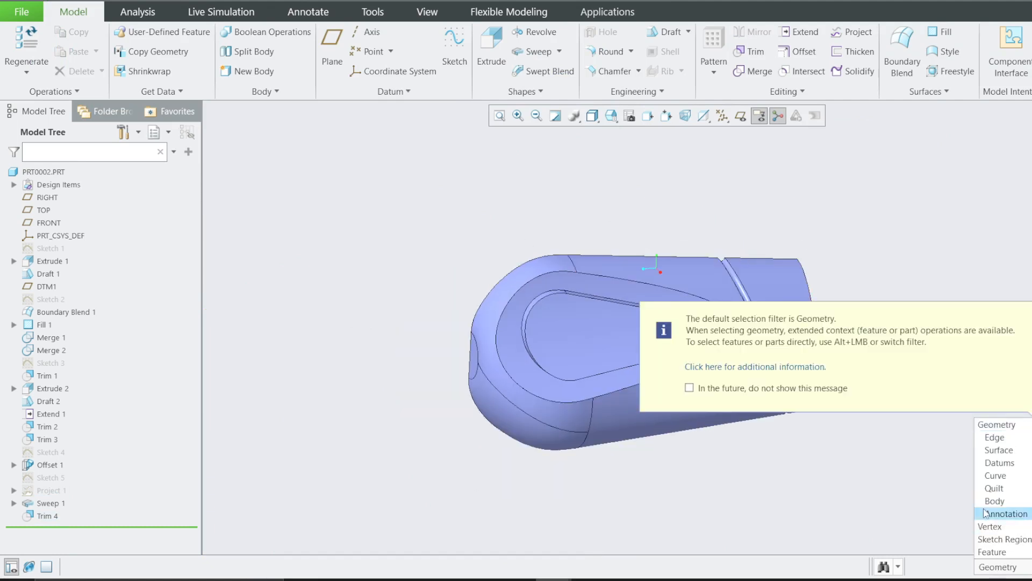
pyautogui.click(995, 488)
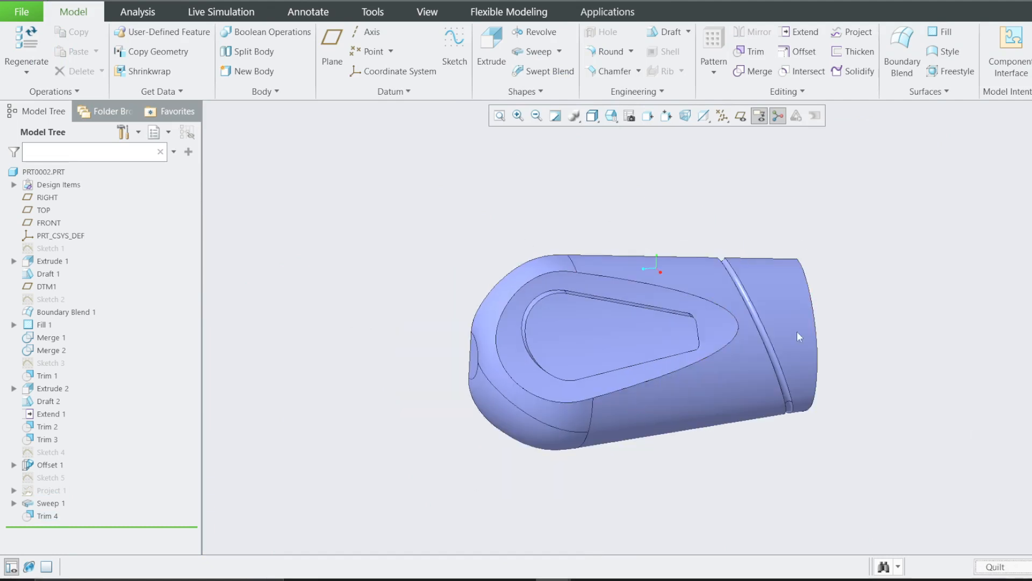
pyautogui.click(655, 338)
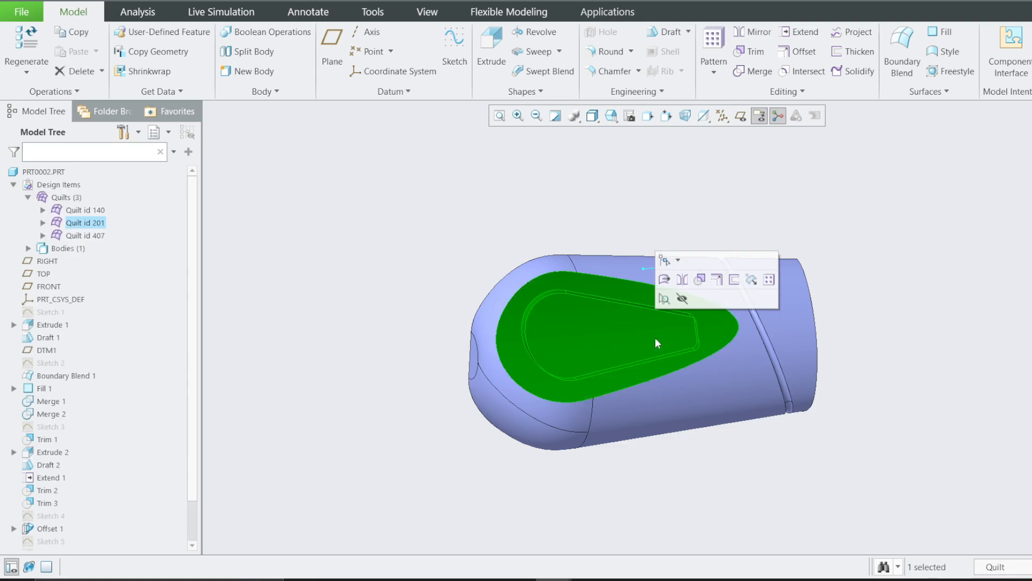
pyautogui.keyDown('ctrl'); pyautogui.click(606, 258); pyautogui.keyUp('ctrl')
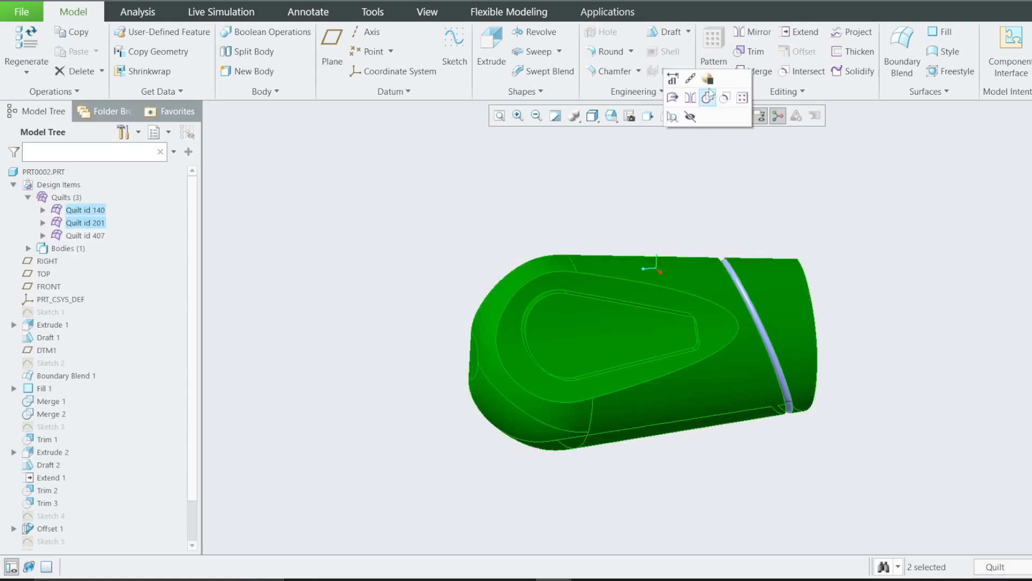
pyautogui.click(764, 72)
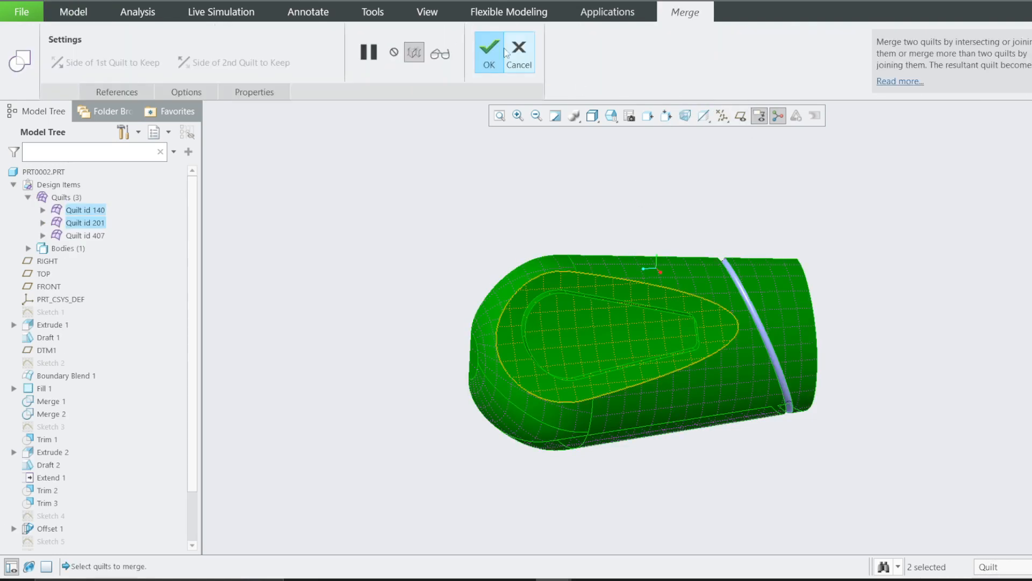
pyautogui.click(490, 51)
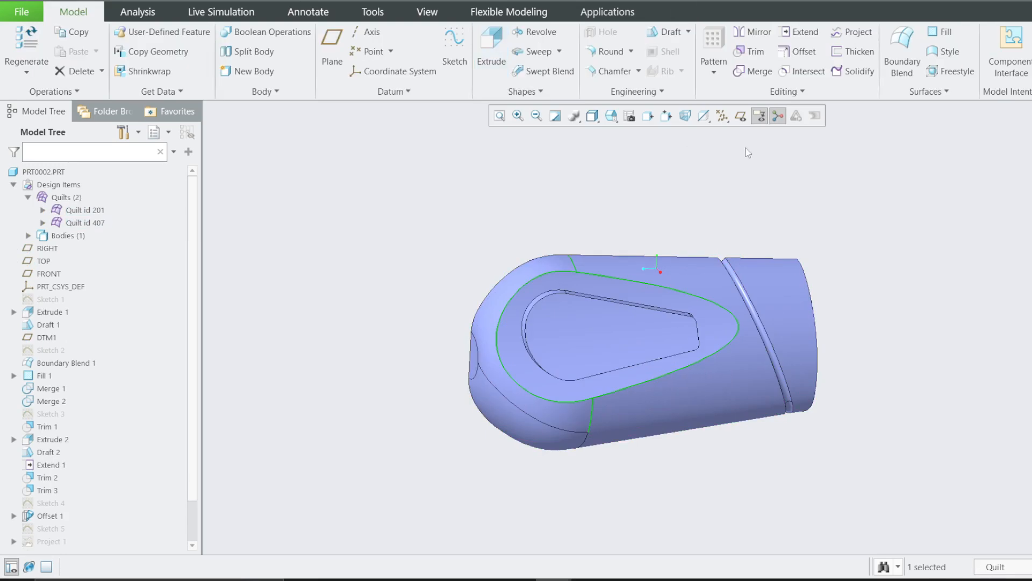
# Step: Merge the body quilt with the swept groove quilt
pyautogui.keyDown('ctrl'); pyautogui.click(754, 364); pyautogui.keyUp('ctrl')
pyautogui.scroll(5, 743, 264)
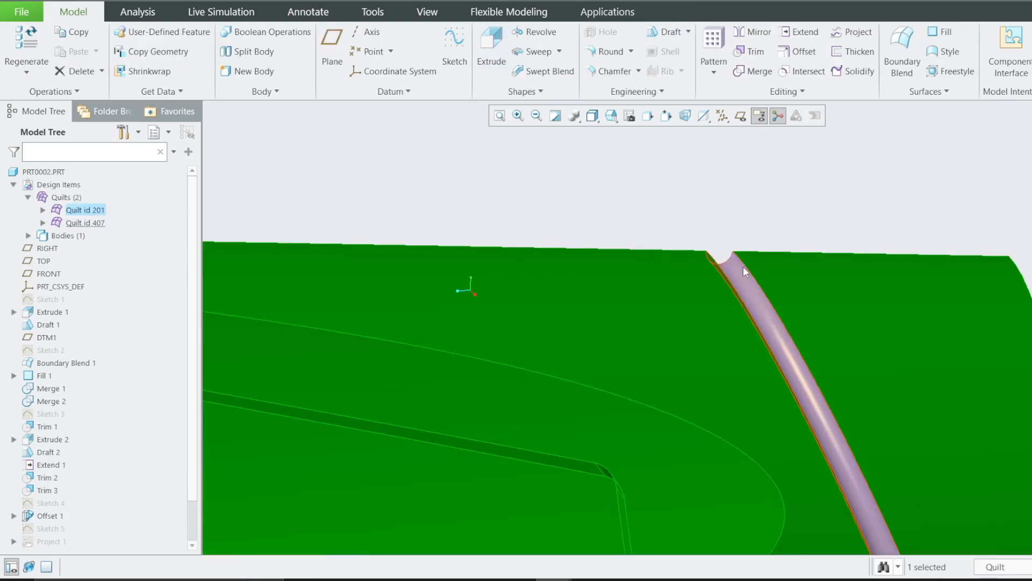
pyautogui.click(759, 71)
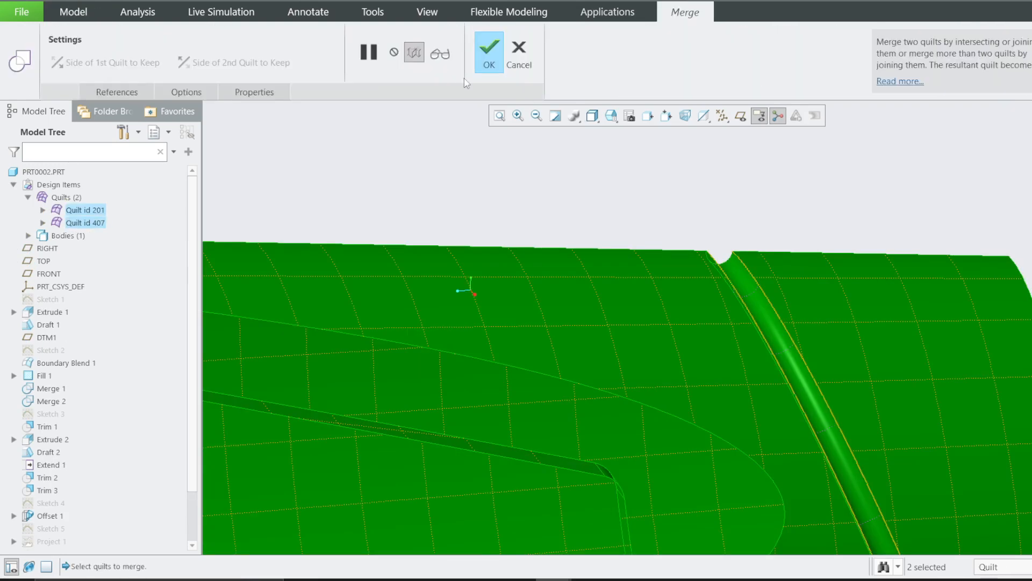
pyautogui.click(489, 57)
# Step: Round both long edges of the slanted groove with a radius of 0.5
pyautogui.scroll(-3, 559, 212)
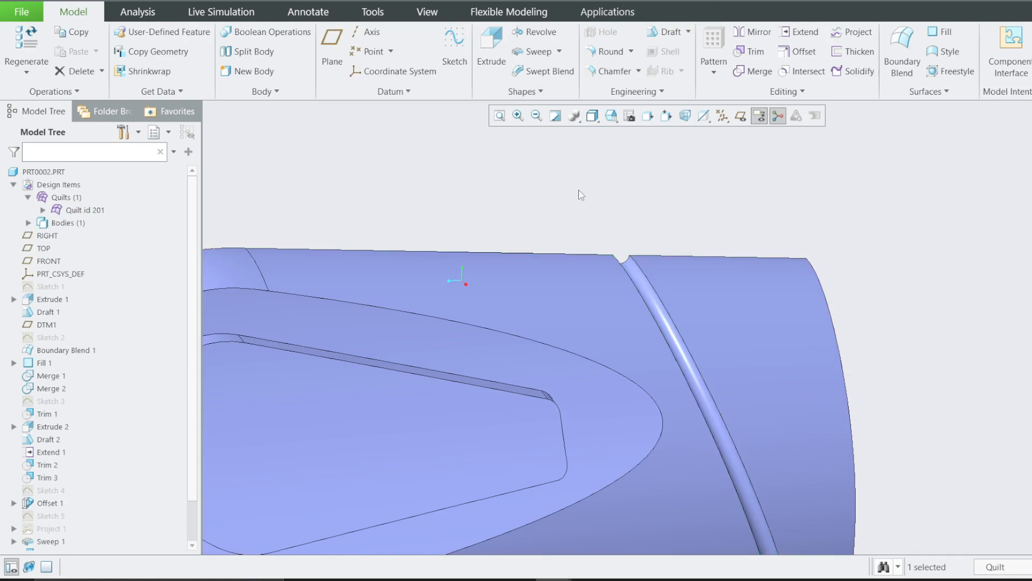
pyautogui.click(607, 53)
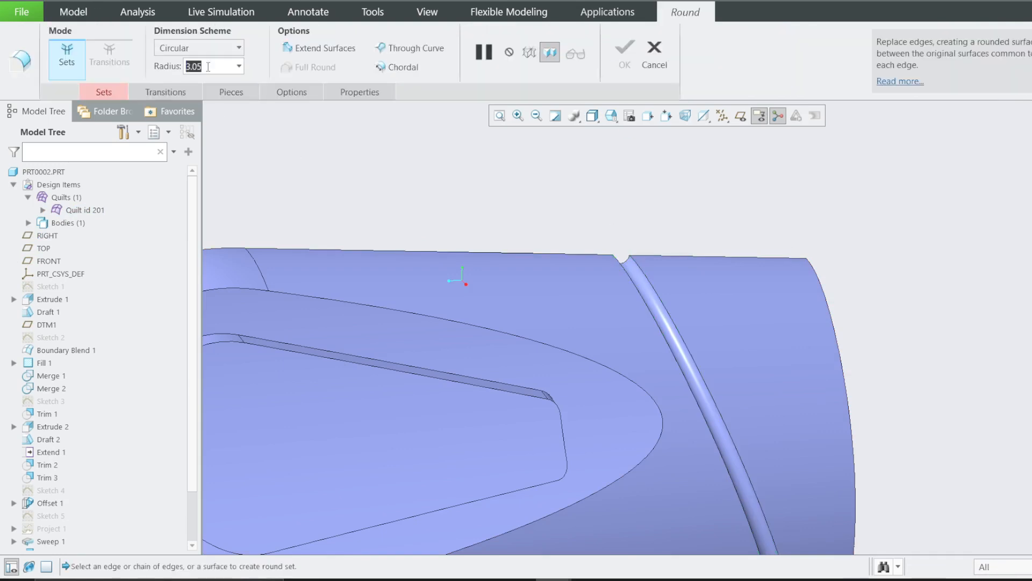
pyautogui.write('.5')
pyautogui.click(634, 268)
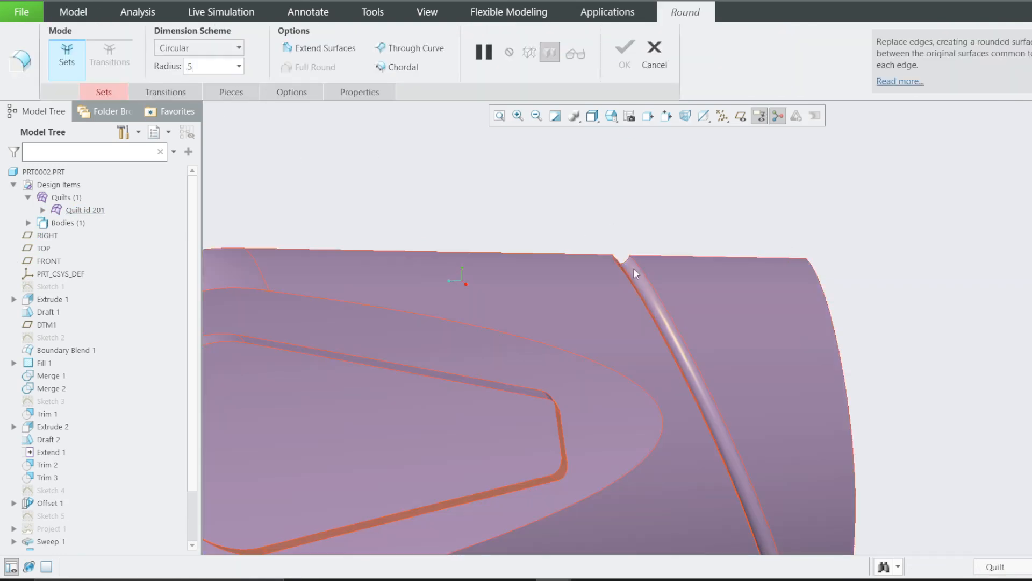
pyautogui.scroll(-3, 638, 262)
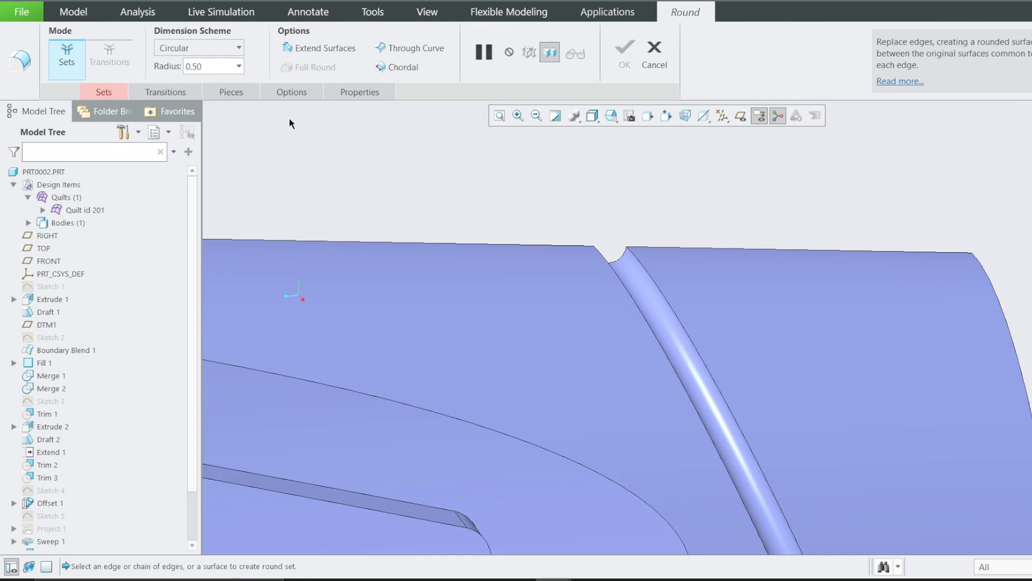
pyautogui.click(104, 92)
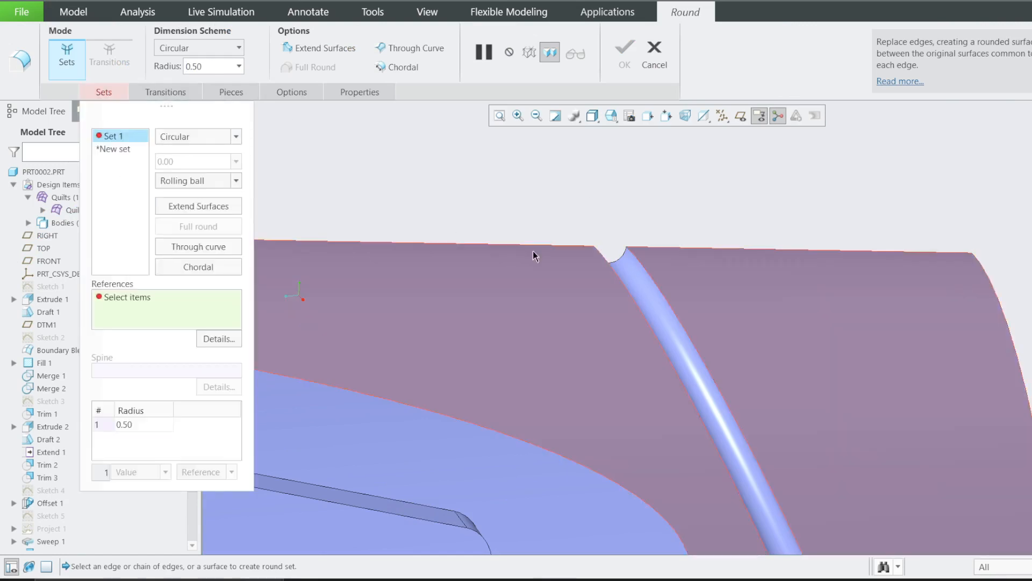
pyautogui.click(639, 262)
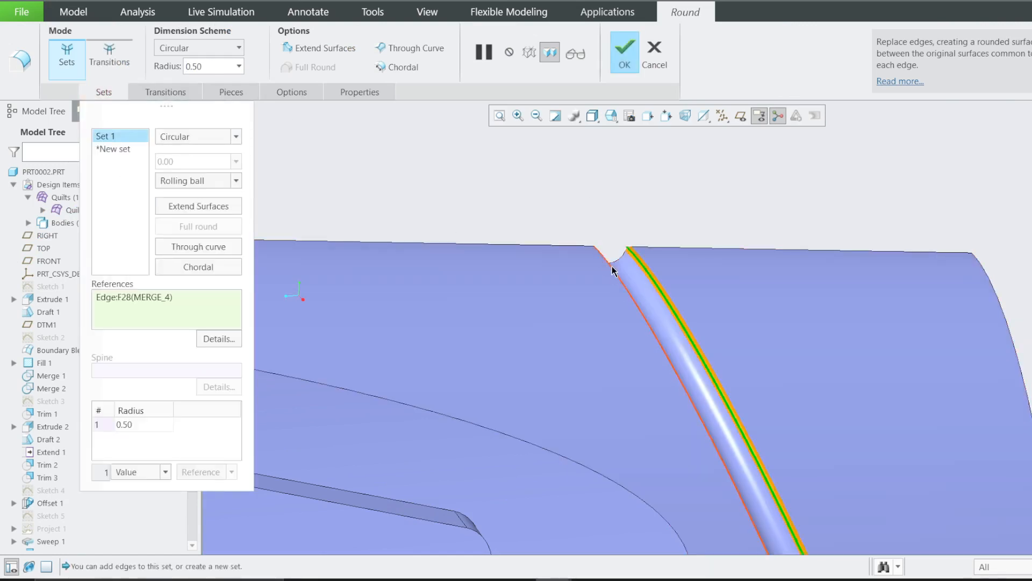
pyautogui.click(609, 266)
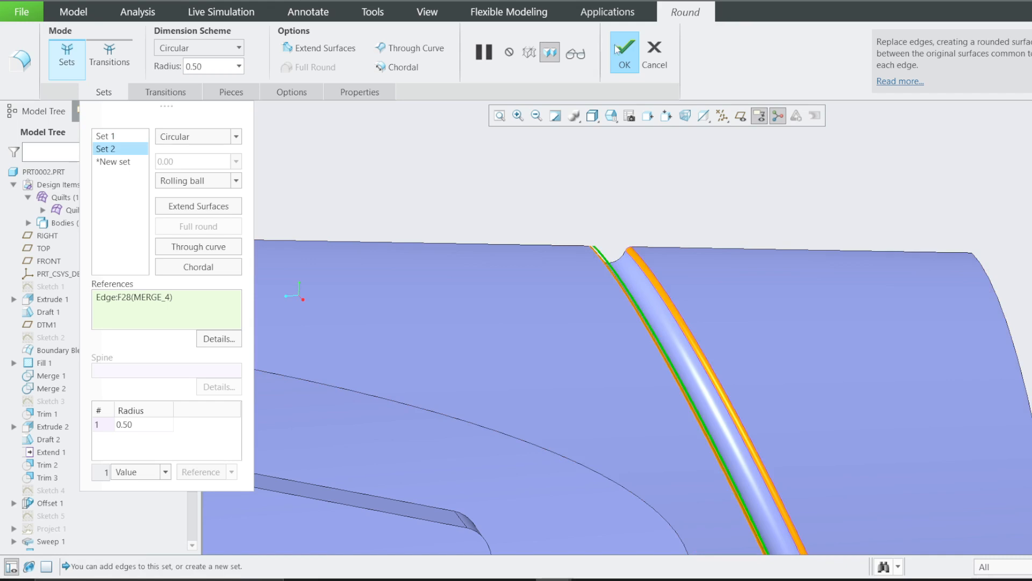
pyautogui.click(625, 45)
# Step: Round the outer edge of the teardrop side panel where it meets the body with a radius of 6
pyautogui.scroll(5, 671, 206)
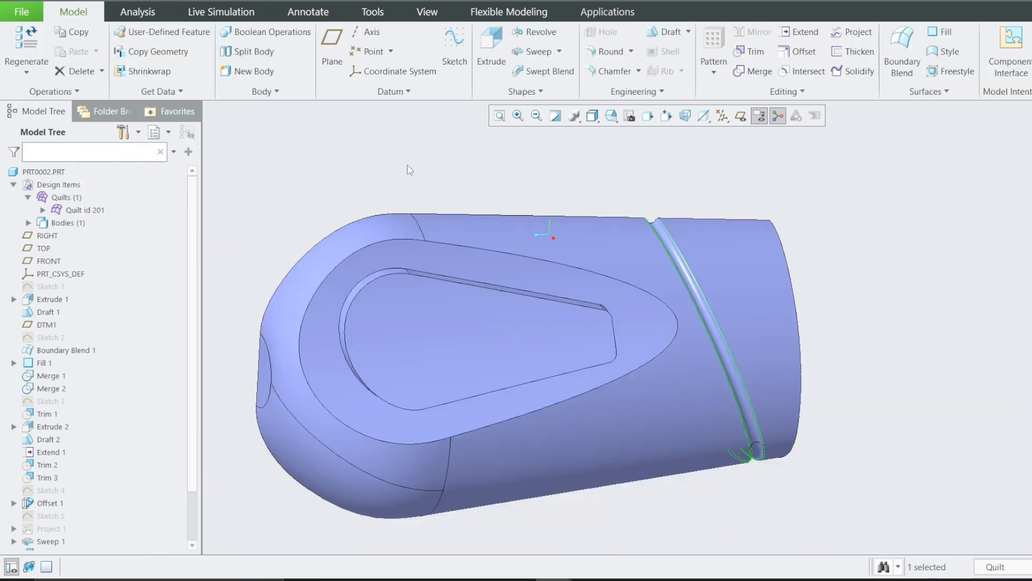
pyautogui.click(608, 51)
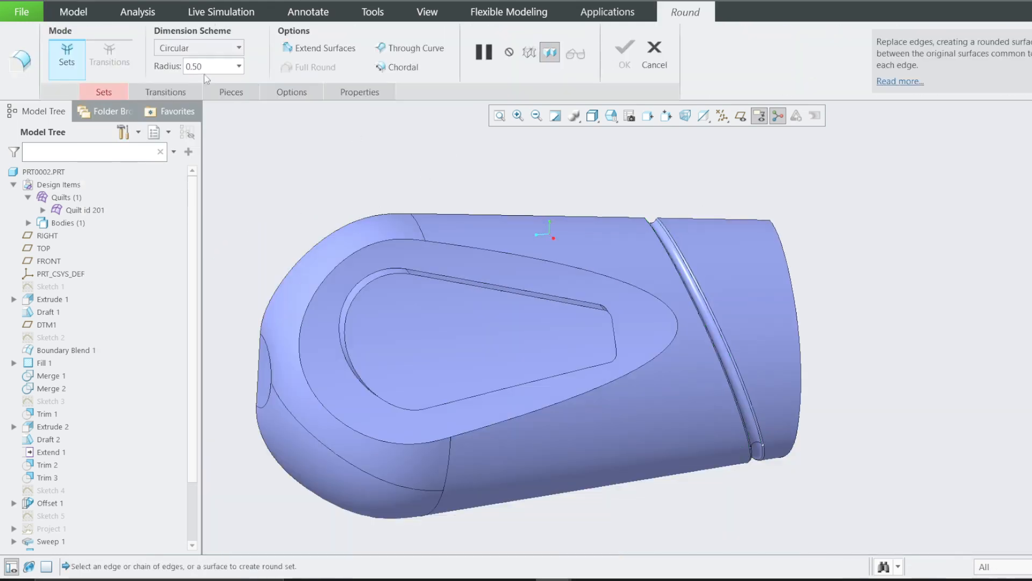
pyautogui.write('5')
pyautogui.press('Return')
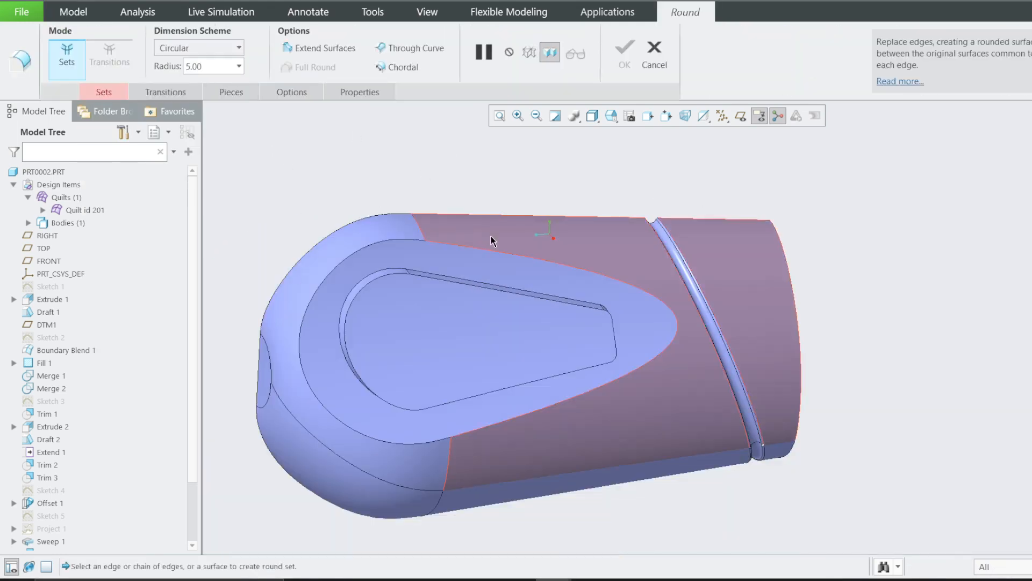
pyautogui.click(456, 247)
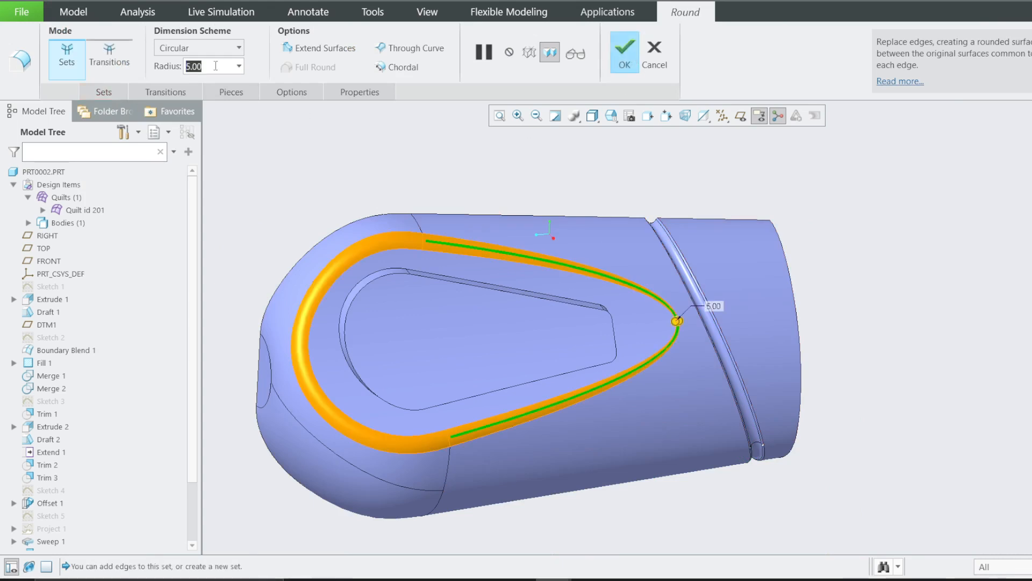
pyautogui.write('6')
pyautogui.press('Return')
pyautogui.click(625, 62)
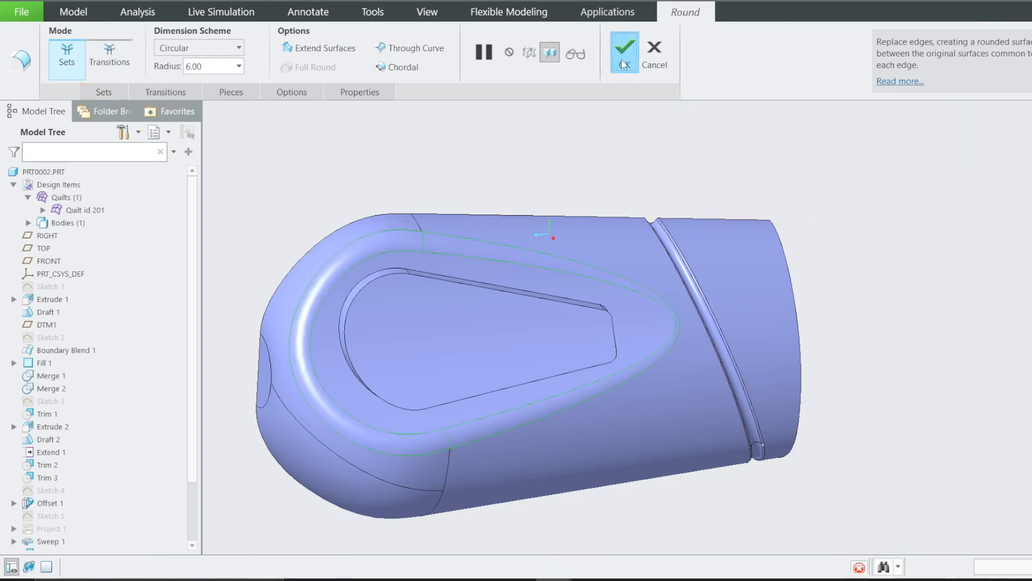
# Step: Start a Round with radius 1 on the floor edge of the teardrop-shaped recess
pyautogui.click(608, 51)
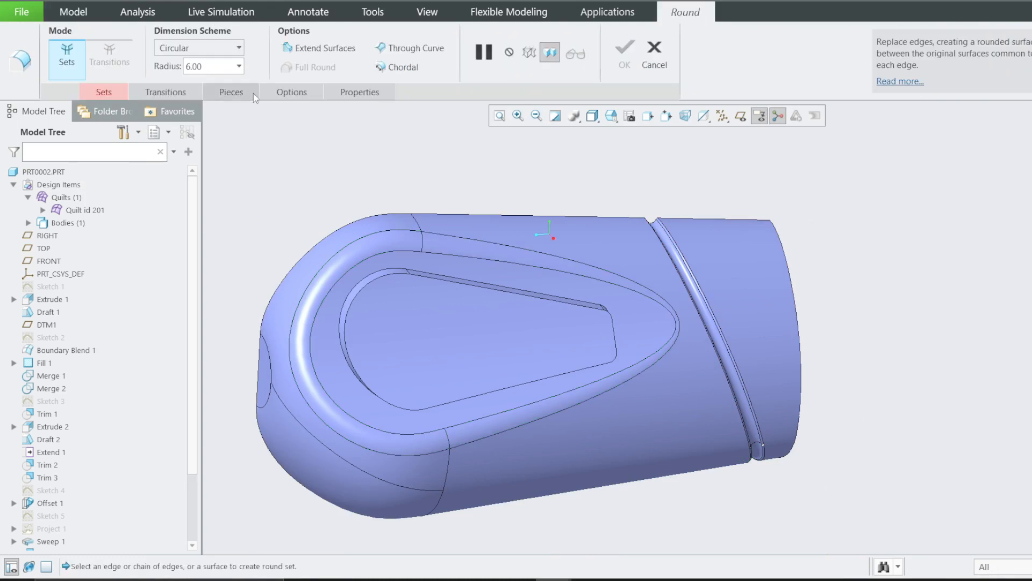
pyautogui.write('1')
pyautogui.moveTo(297, 149); pyautogui.dragTo(445, 167)
pyautogui.click(413, 278)
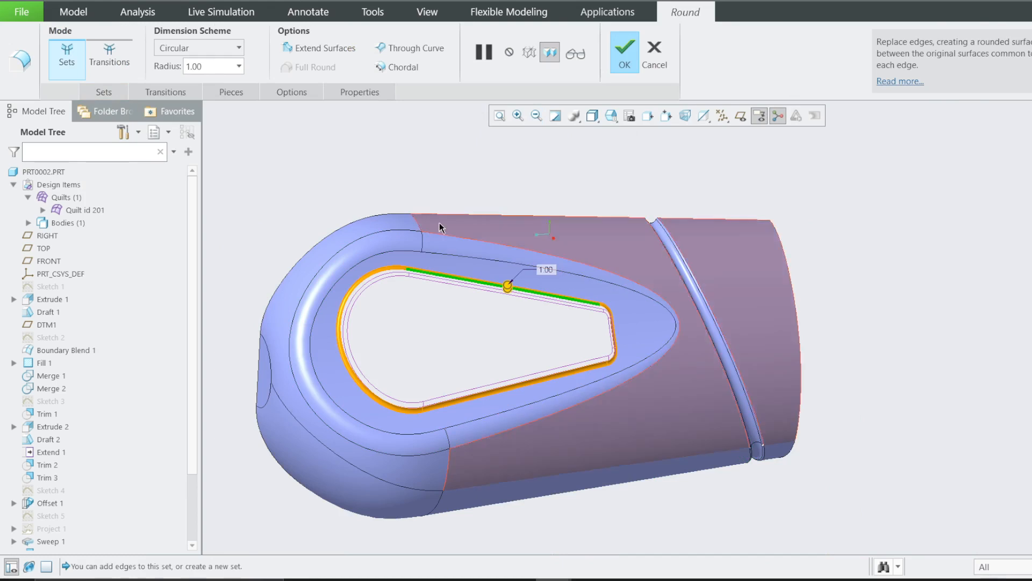
pyautogui.click(120, 96)
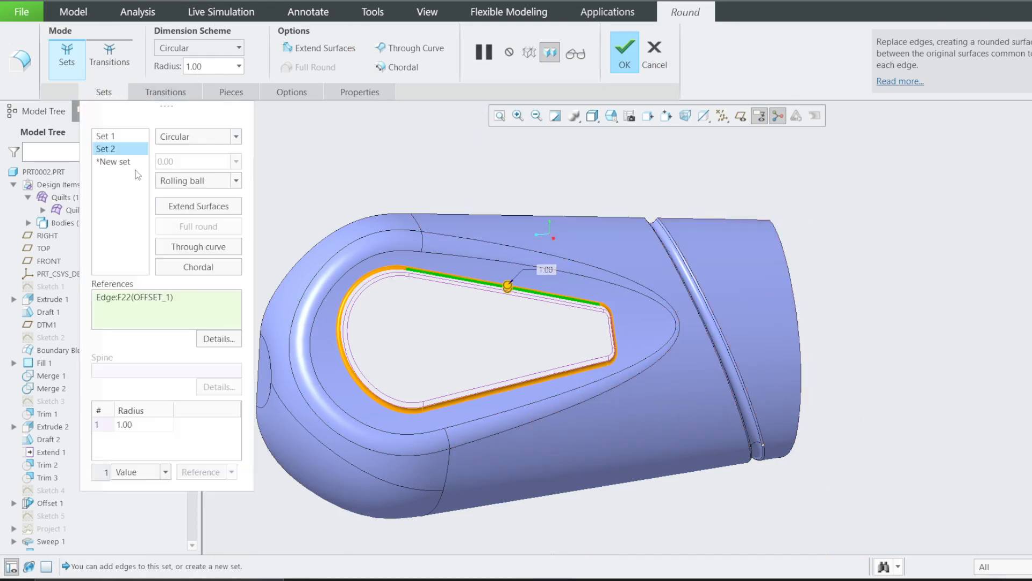
pyautogui.rightClick(121, 149)
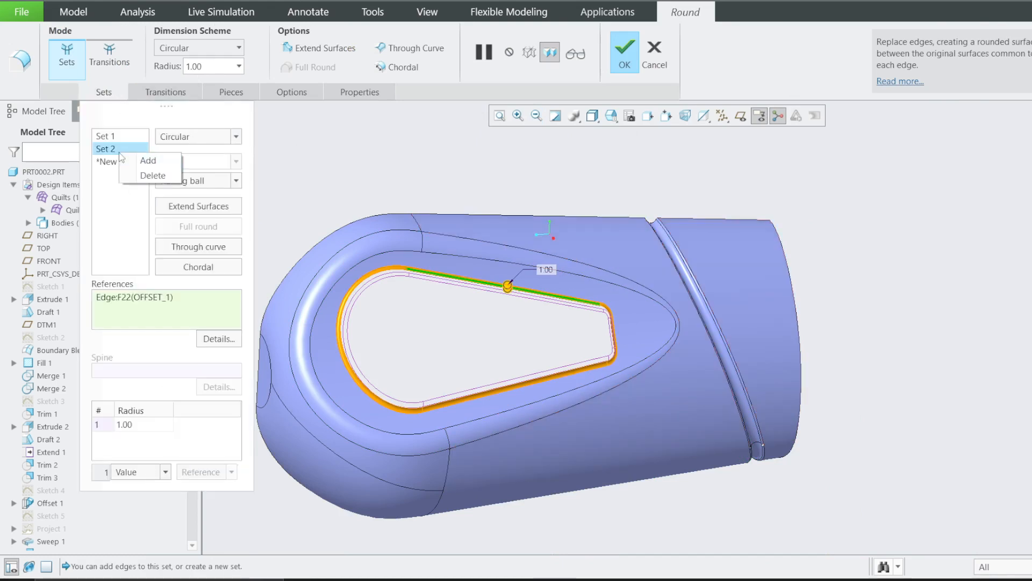
pyautogui.click(149, 173)
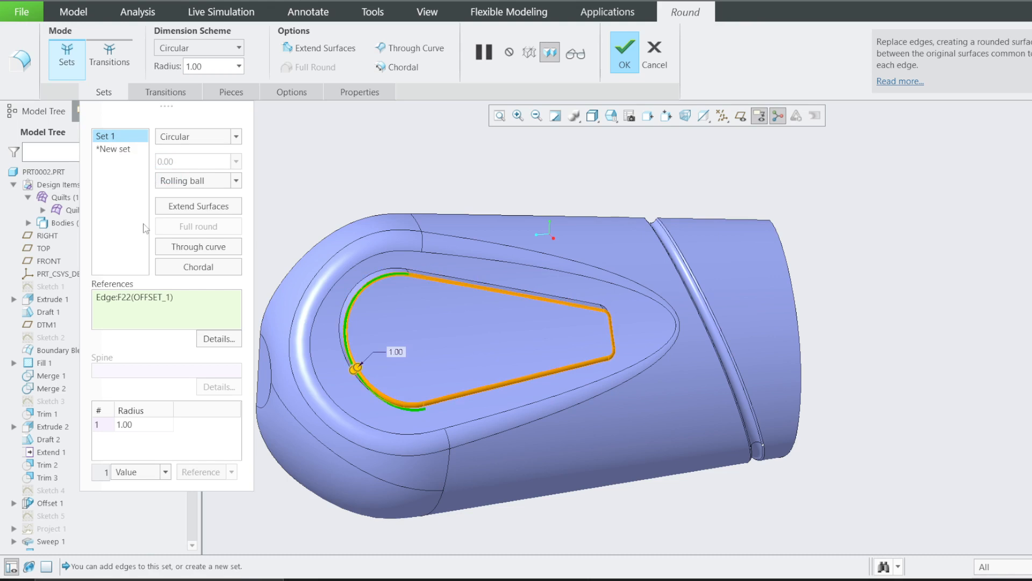
# Step: Set the radius of the round on the recess's floor edge to 2 and complete the feature
pyautogui.click(137, 424)
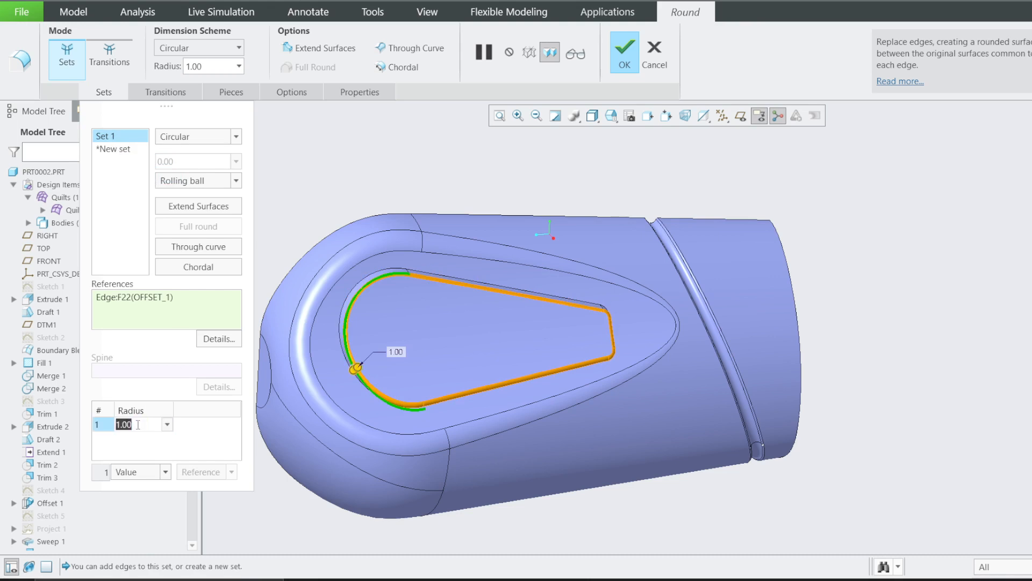
pyautogui.write('2')
pyautogui.press('Return')
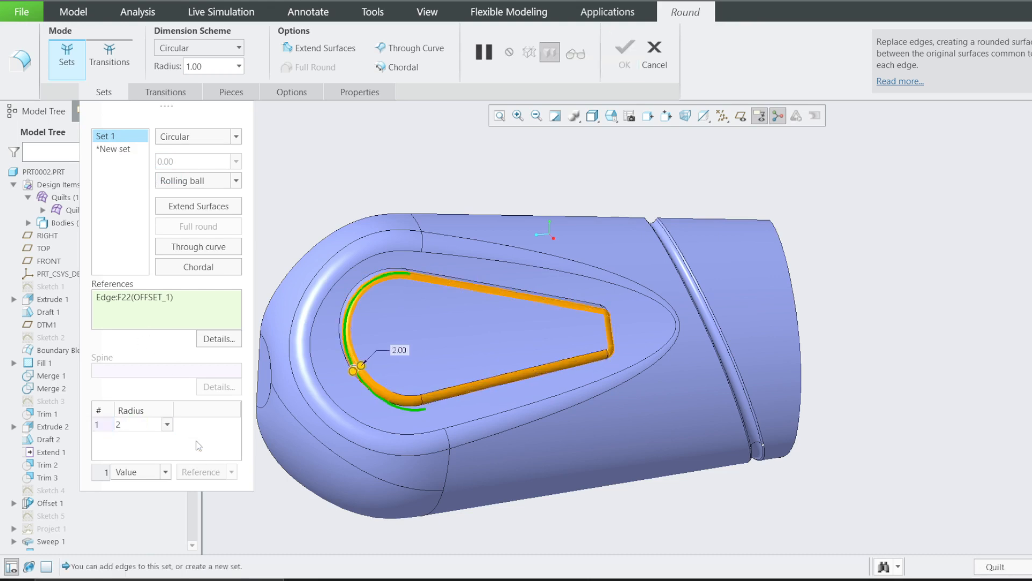
pyautogui.click(623, 59)
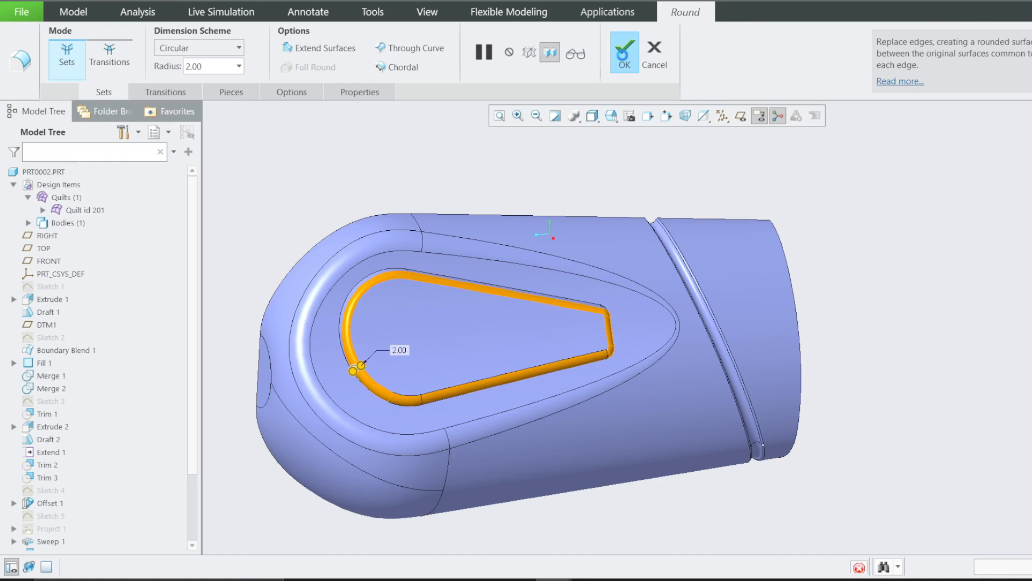
pyautogui.click(506, 178)
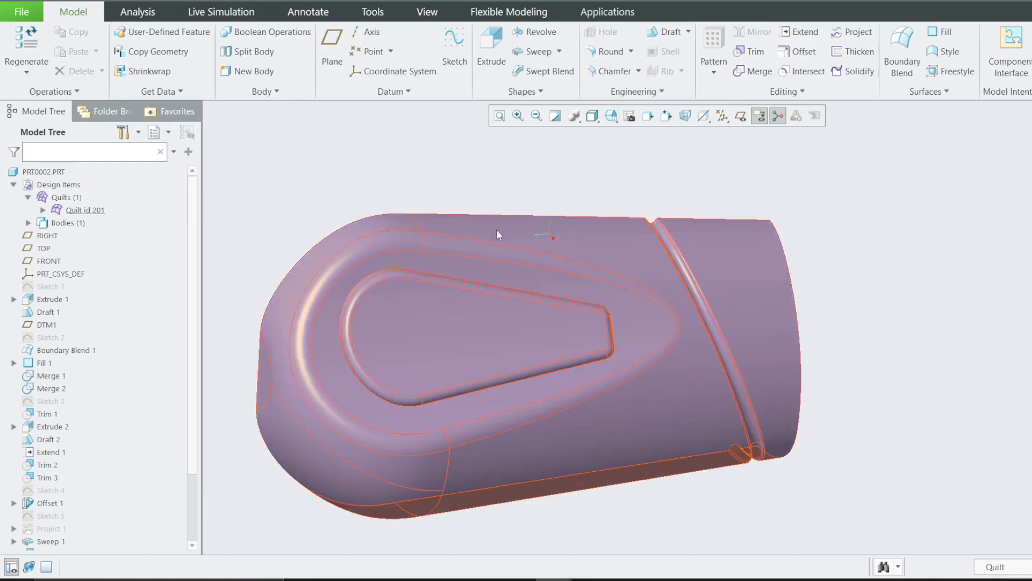
# Step: Round the outer rim edge of the inner recess with a radius of 0.5
pyautogui.moveTo(496, 230); pyautogui.dragTo(515, 249, button='middle')
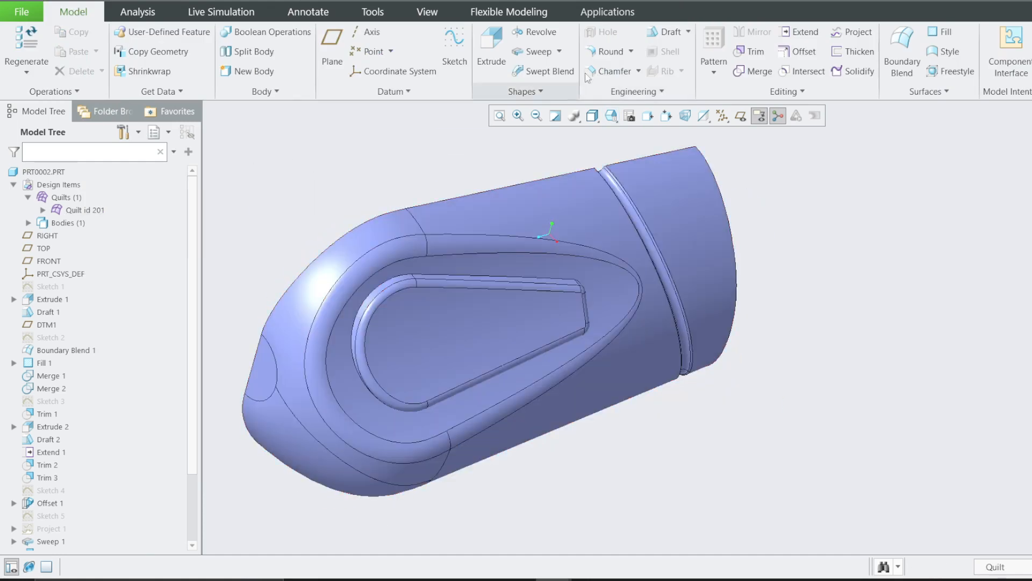
pyautogui.click(608, 51)
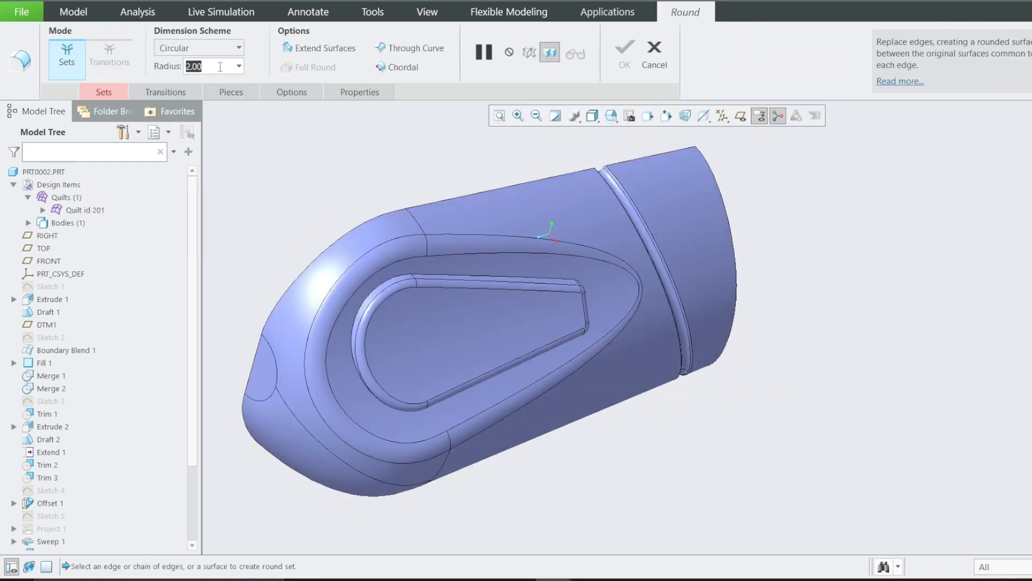
pyautogui.write('.5')
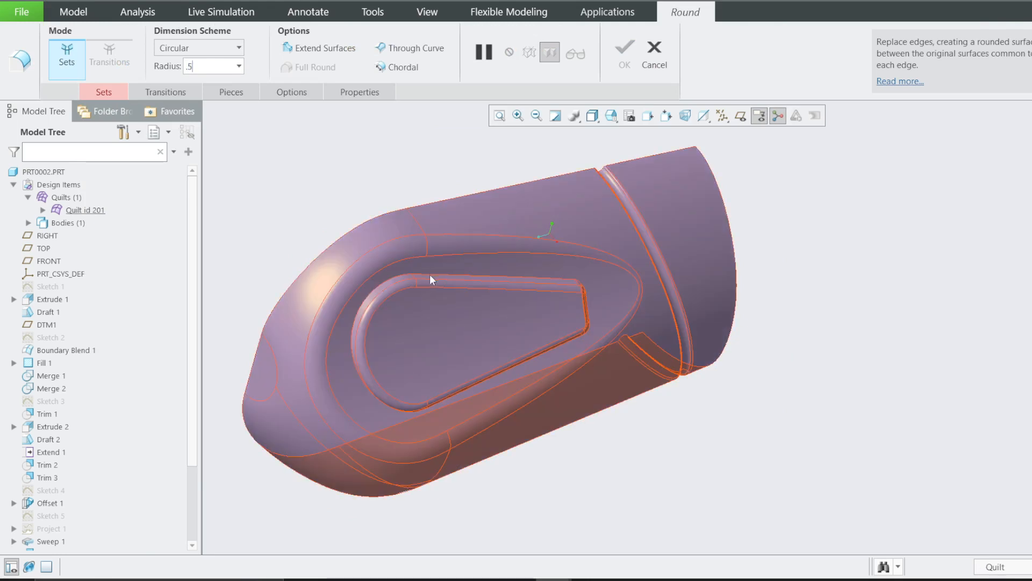
pyautogui.press('Return')
pyautogui.click(104, 92)
pyautogui.scroll(3, 460, 297)
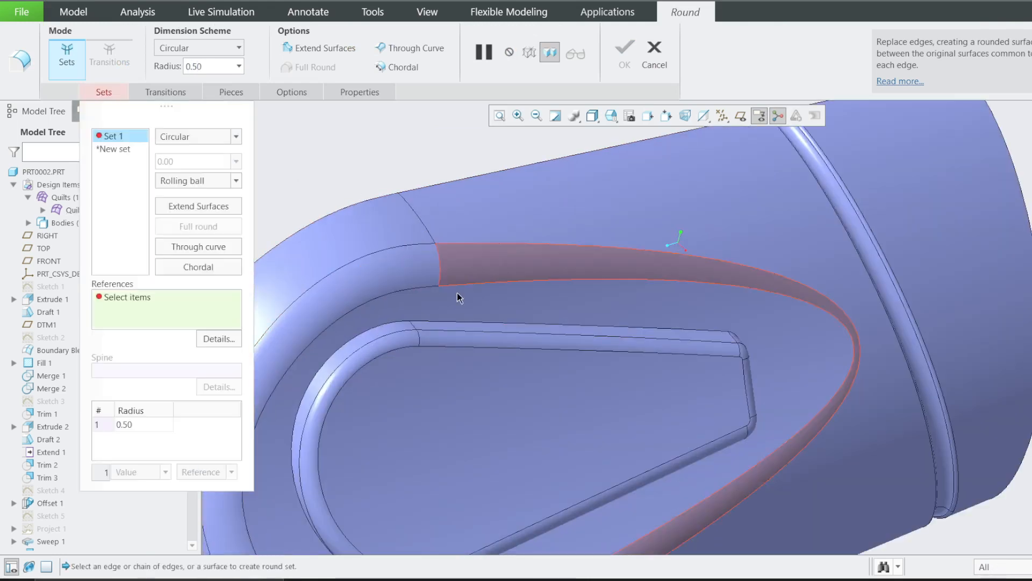
pyautogui.click(469, 325)
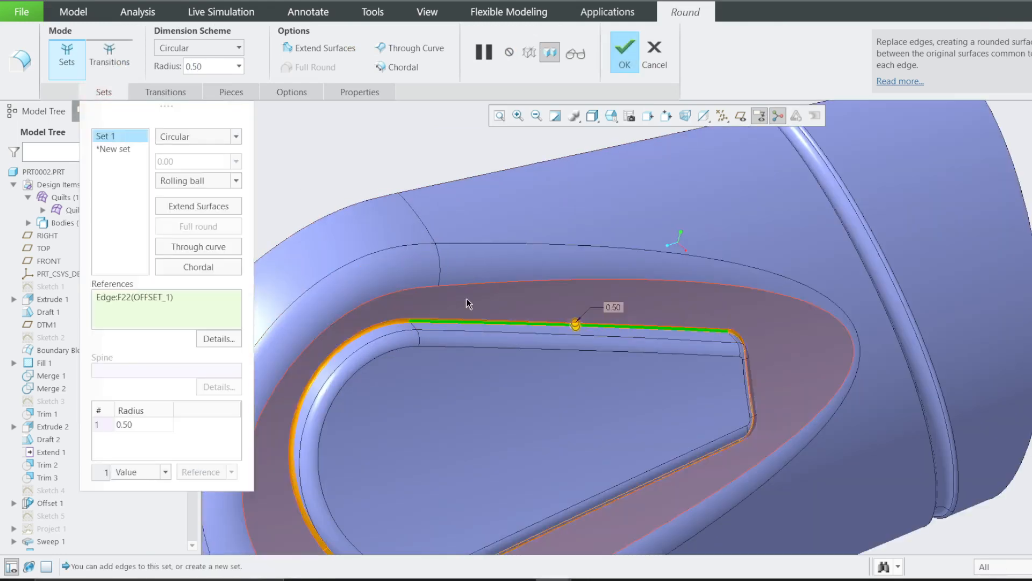
pyautogui.click(624, 54)
pyautogui.scroll(-3, 601, 201)
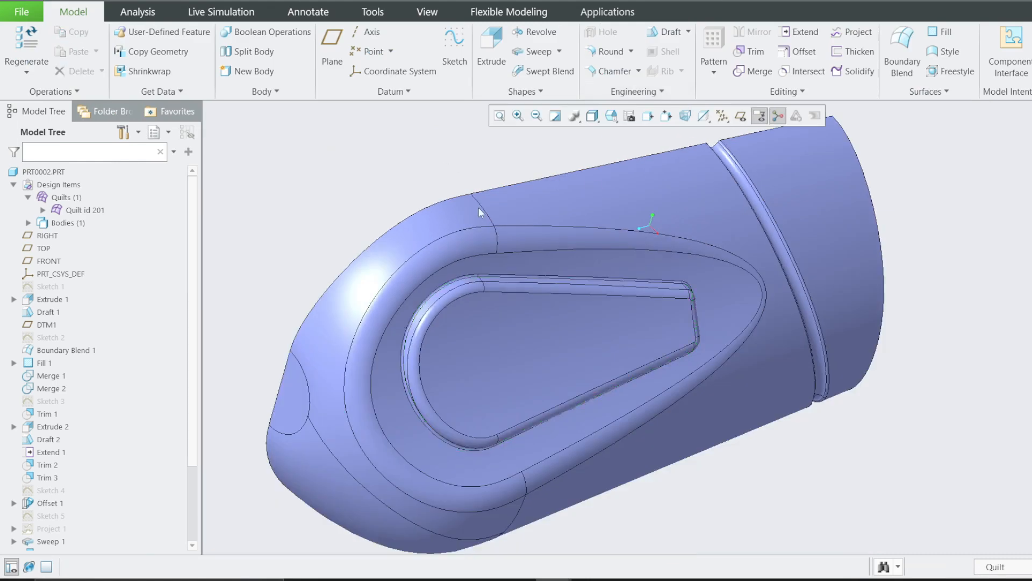
# Step: Examine the rounded corners at the narrow end of the inner recess in a straight-on view
pyautogui.moveTo(479, 207); pyautogui.dragTo(498, 288, button='middle')
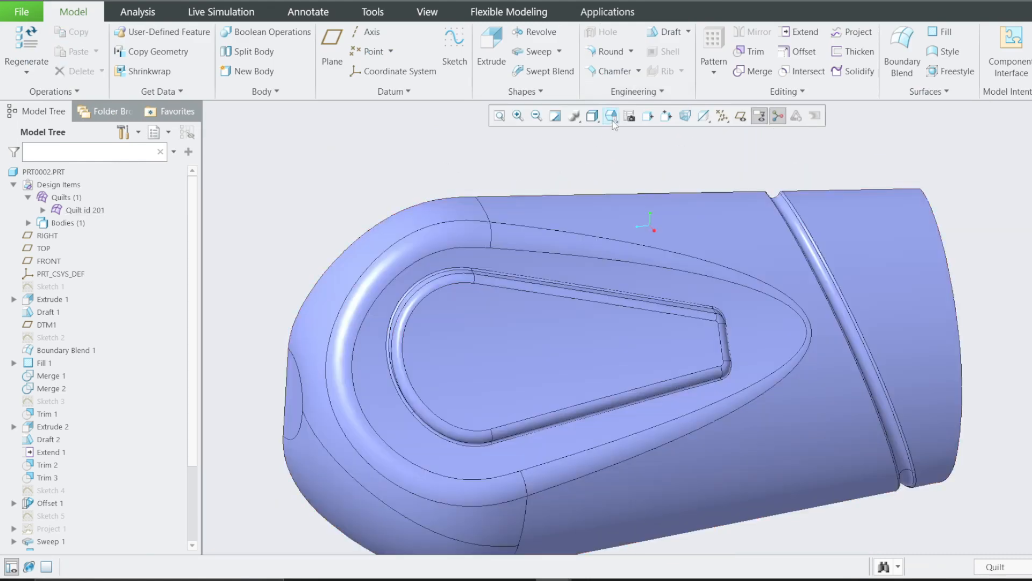
pyautogui.click(611, 121)
pyautogui.click(637, 208)
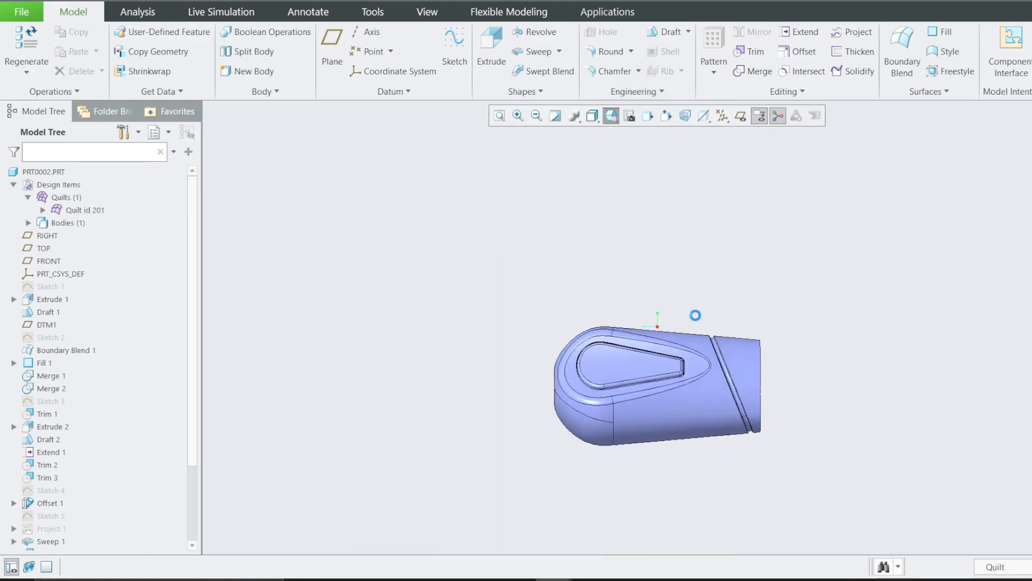
pyautogui.scroll(-10, 682, 362)
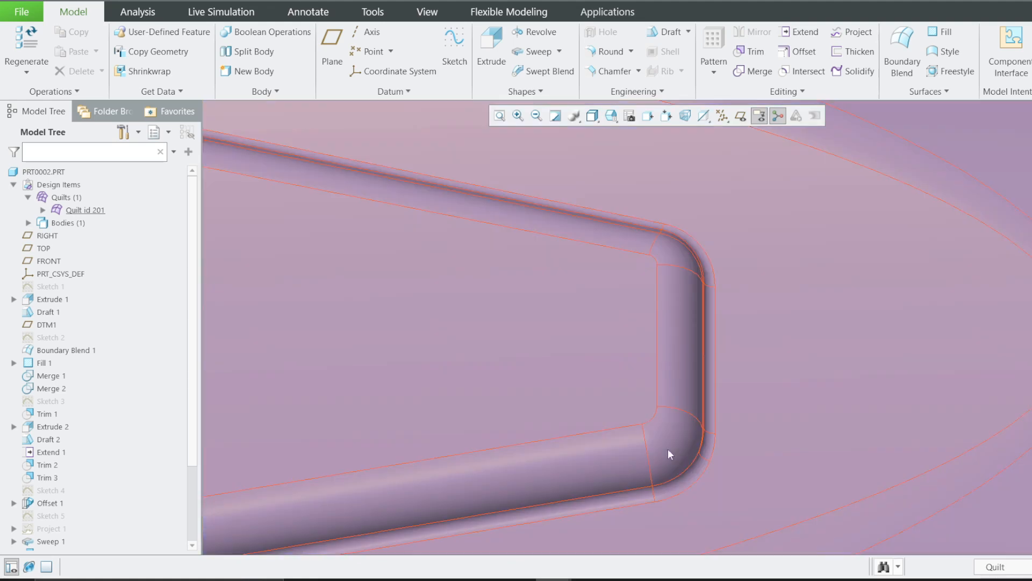
pyautogui.scroll(3, 699, 253)
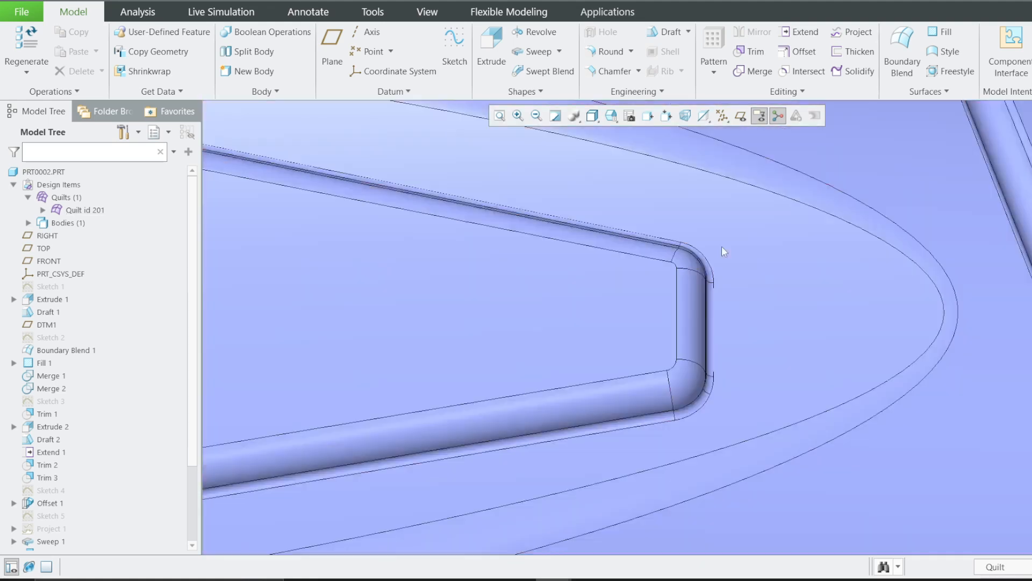
pyautogui.scroll(-4, 692, 260)
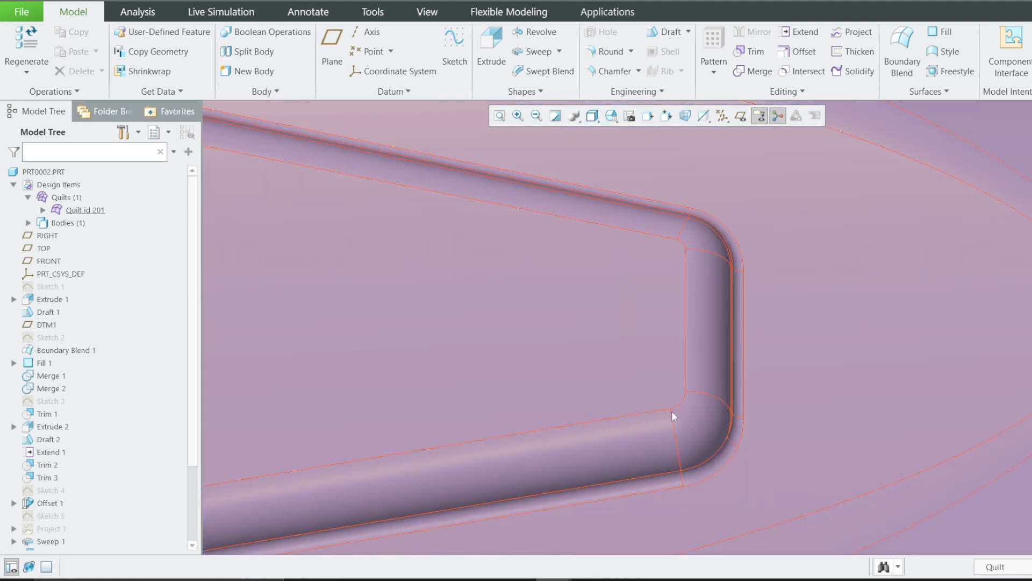
pyautogui.scroll(-2, 675, 413)
pyautogui.scroll(5, 699, 396)
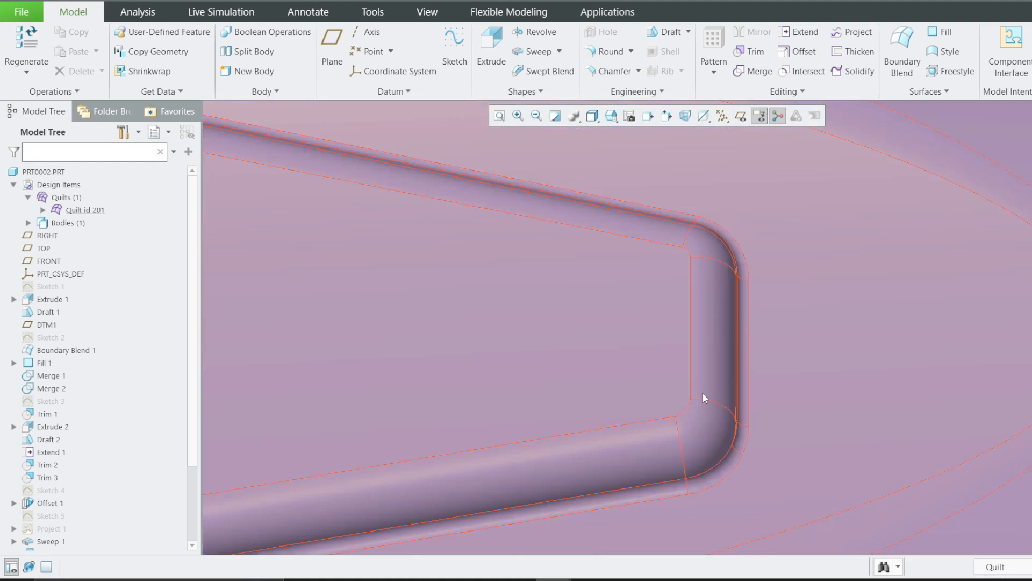
pyautogui.scroll(-3, 61, 423)
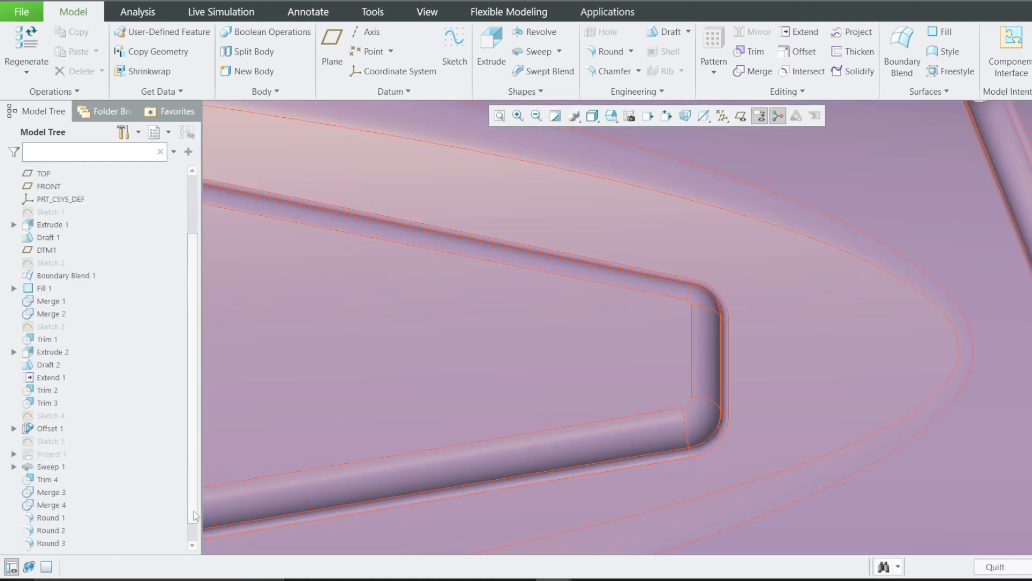
# Step: Open Sketch 4, the outline sketch of the inner recess, for editing
pyautogui.click(50, 419)
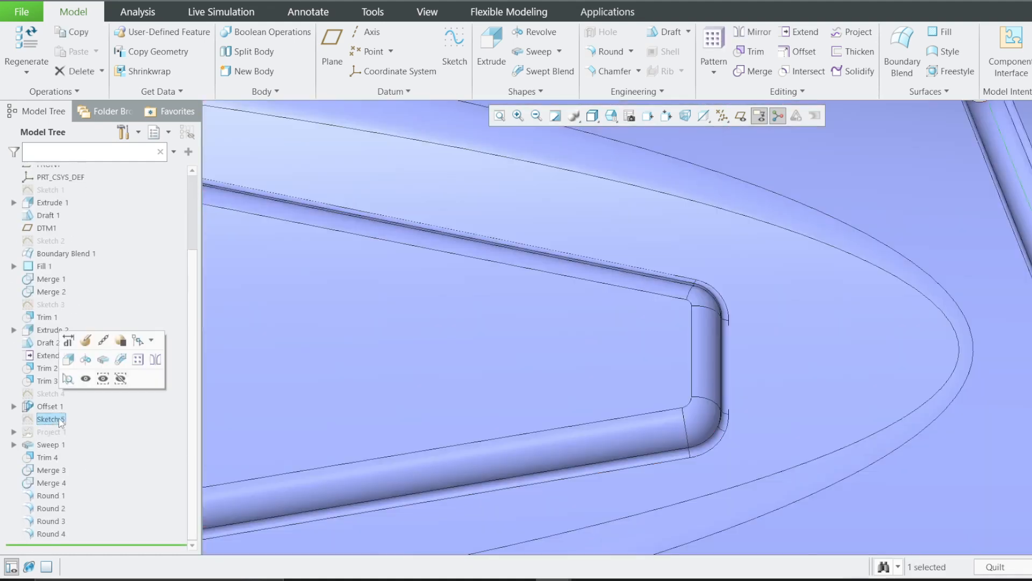
pyautogui.scroll(5, 479, 405)
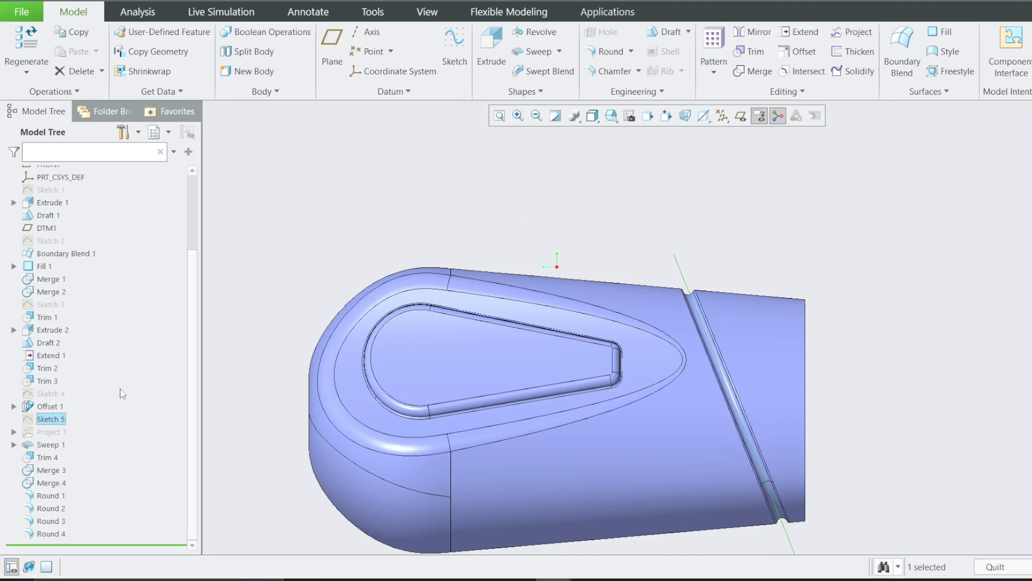
pyautogui.click(52, 394)
pyautogui.click(77, 317)
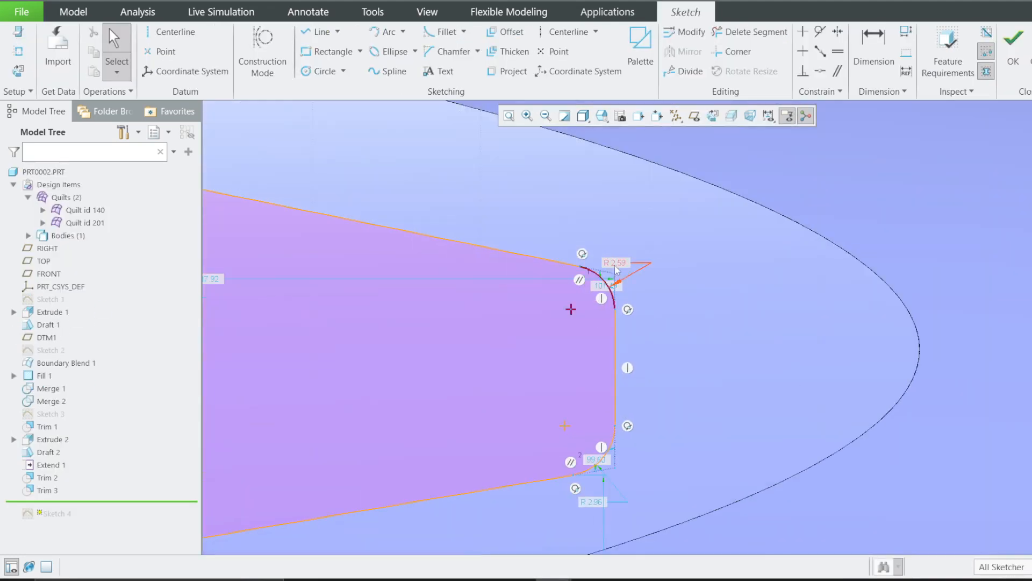
# Step: Set both corner radii at the narrow end of the recess outline to 4 and finish the sketch
pyautogui.doubleClick(615, 264)
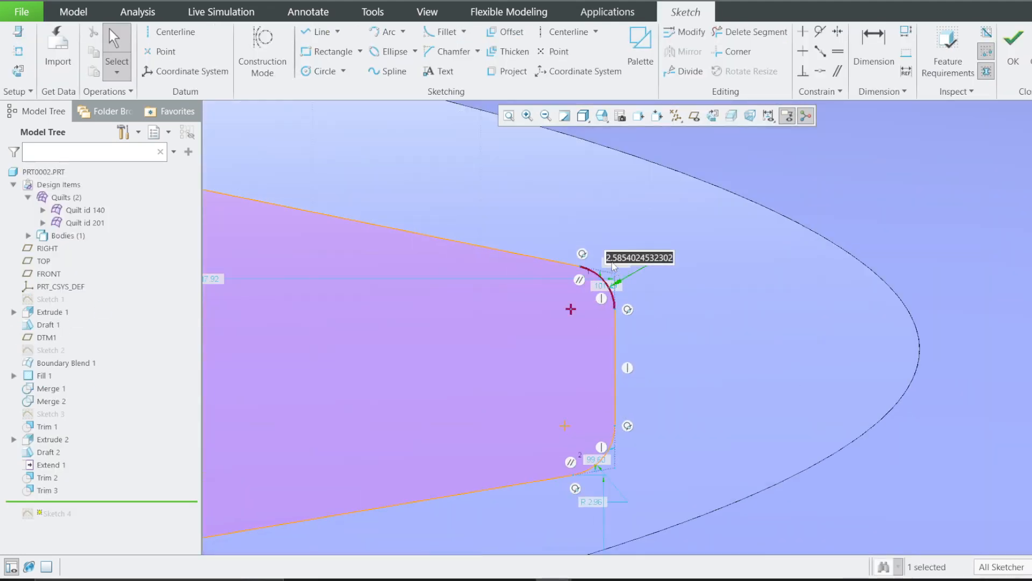
pyautogui.write('4')
pyautogui.press('Return')
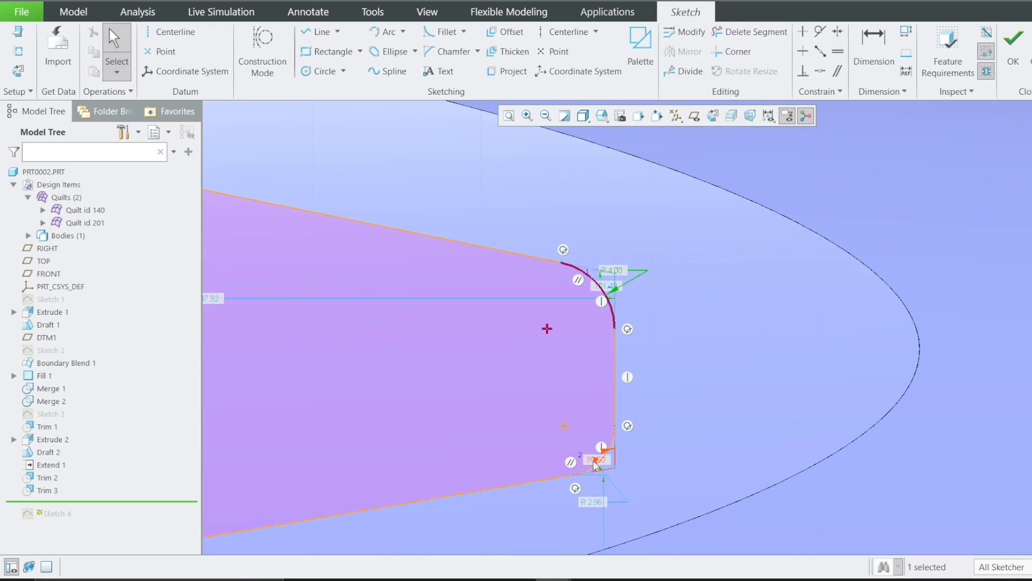
pyautogui.doubleClick(594, 502)
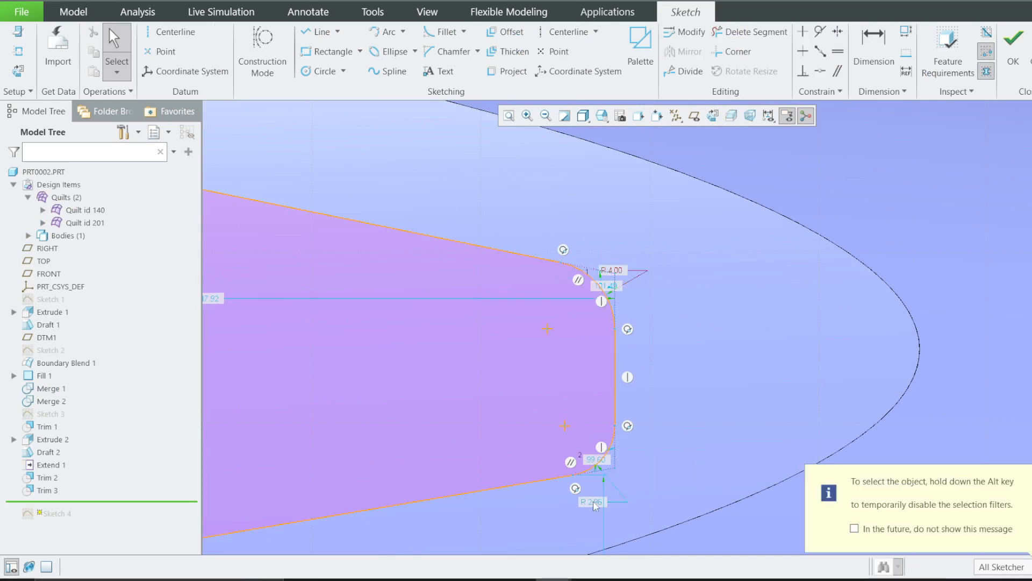
pyautogui.write('4')
pyautogui.press('Return')
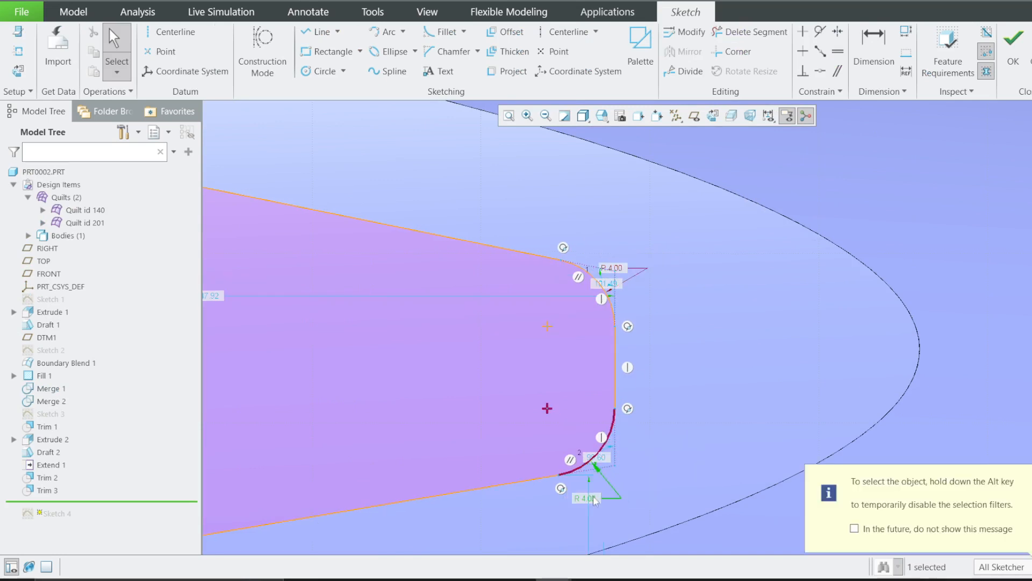
pyautogui.click(1013, 42)
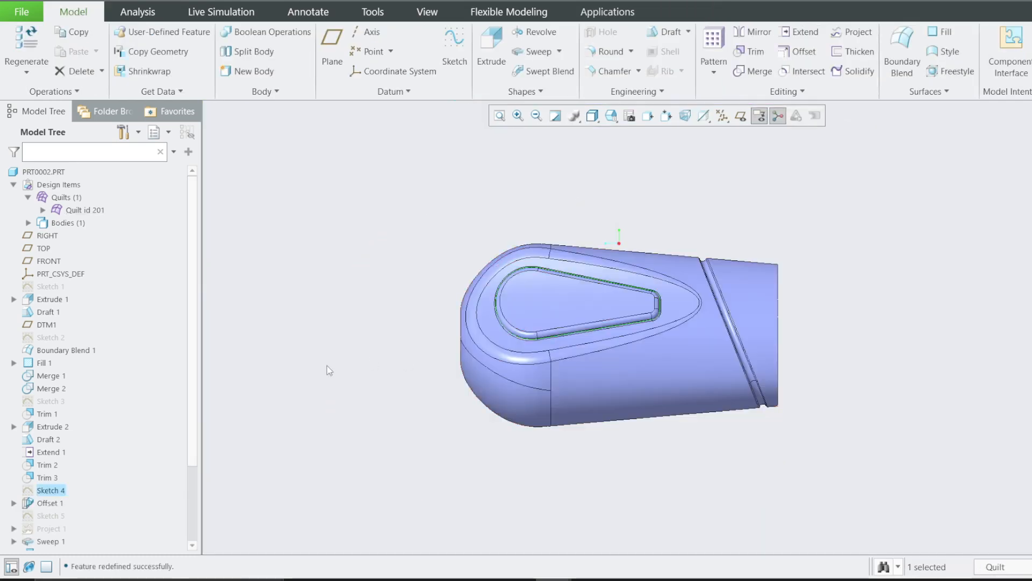
pyautogui.moveTo(329, 370)
pyautogui.mouseDown(button='middle')
pyautogui.moveTo(375, 422)
pyautogui.moveTo(380, 401)
pyautogui.mouseUp(button='middle')
pyautogui.click(409, 276)
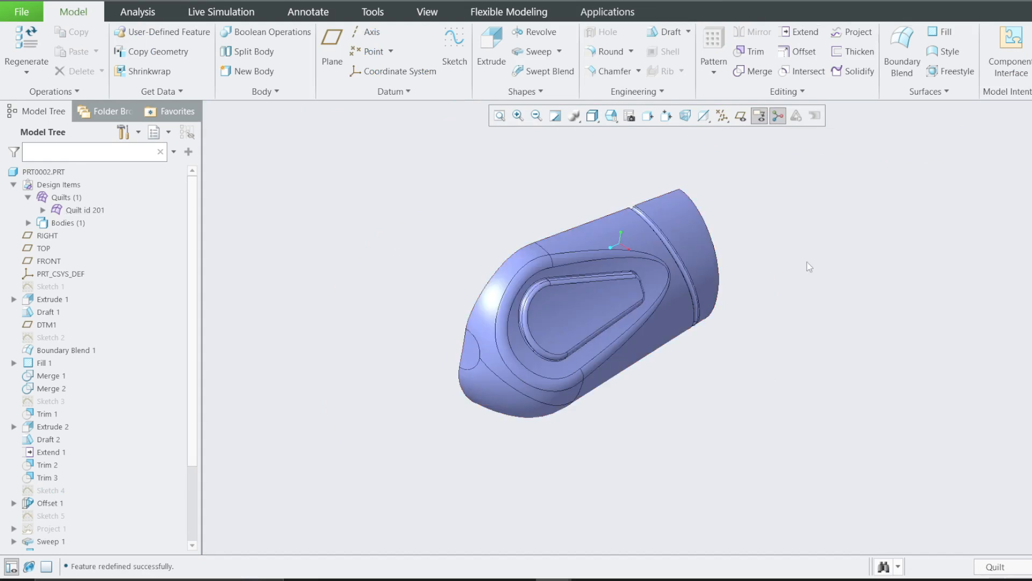
# Step: Switch to the PRT0001.PRT window and select the swept groove surface on the barrel to examine it
pyautogui.click(209, 1)
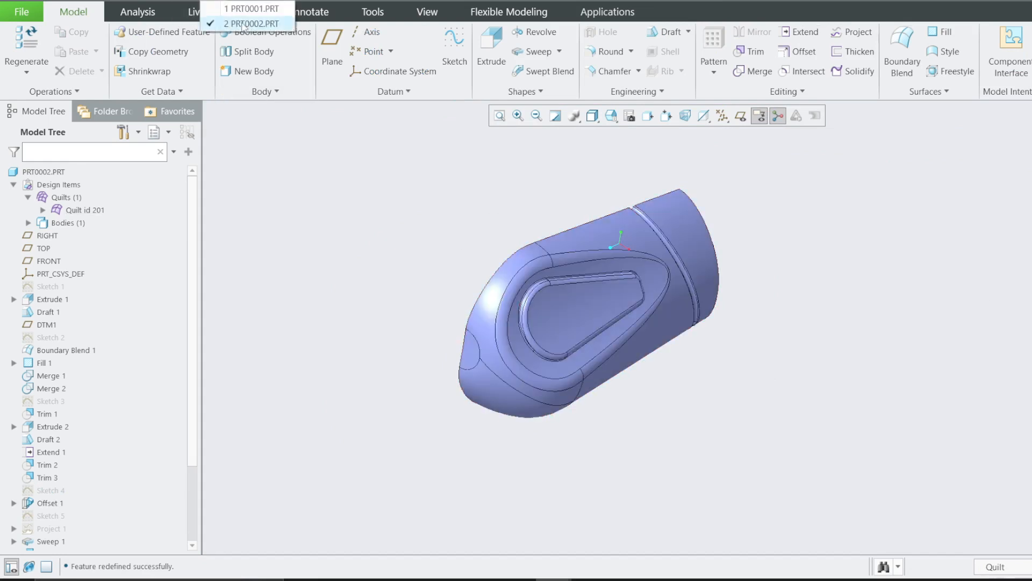
pyautogui.click(253, 9)
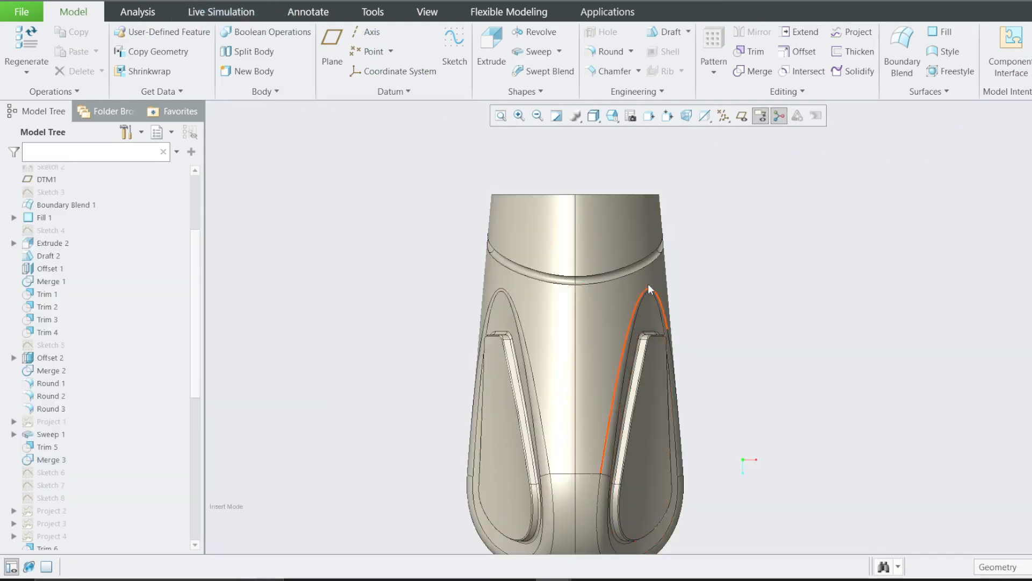
pyautogui.moveTo(648, 301); pyautogui.dragTo(581, 253, button='middle')
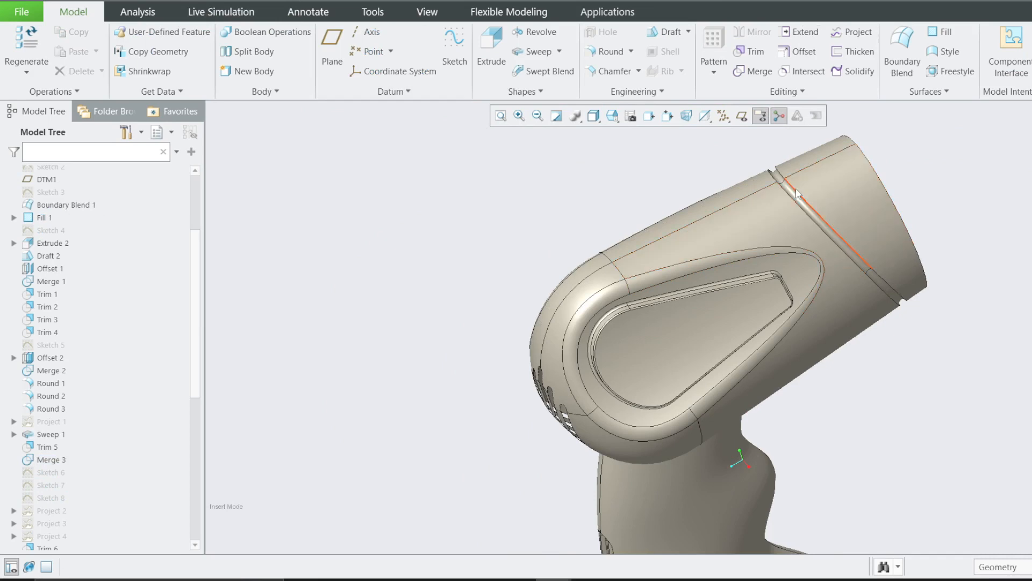
pyautogui.scroll(-3, 801, 226)
pyautogui.click(785, 182)
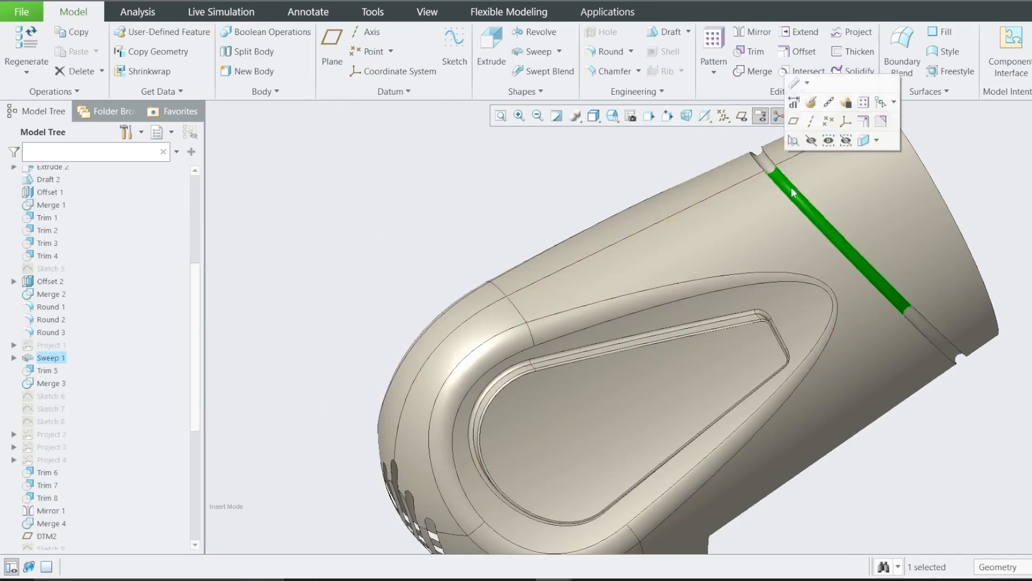
# Step: Examine the recess floor and the vertical vent slots at the closed end of the reference housing
pyautogui.click(628, 388)
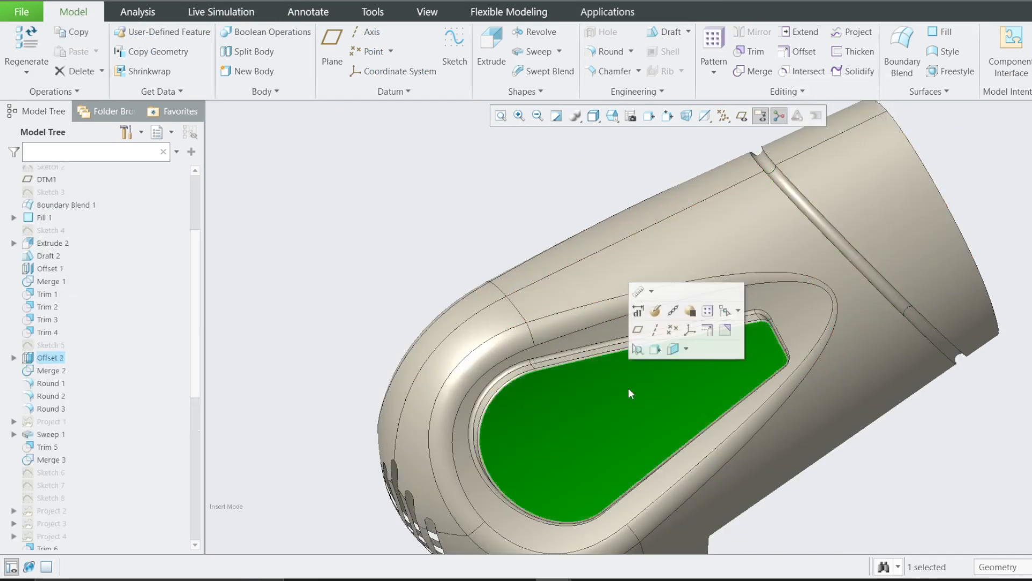
pyautogui.click(472, 249)
pyautogui.moveTo(531, 353); pyautogui.dragTo(586, 304, button='middle')
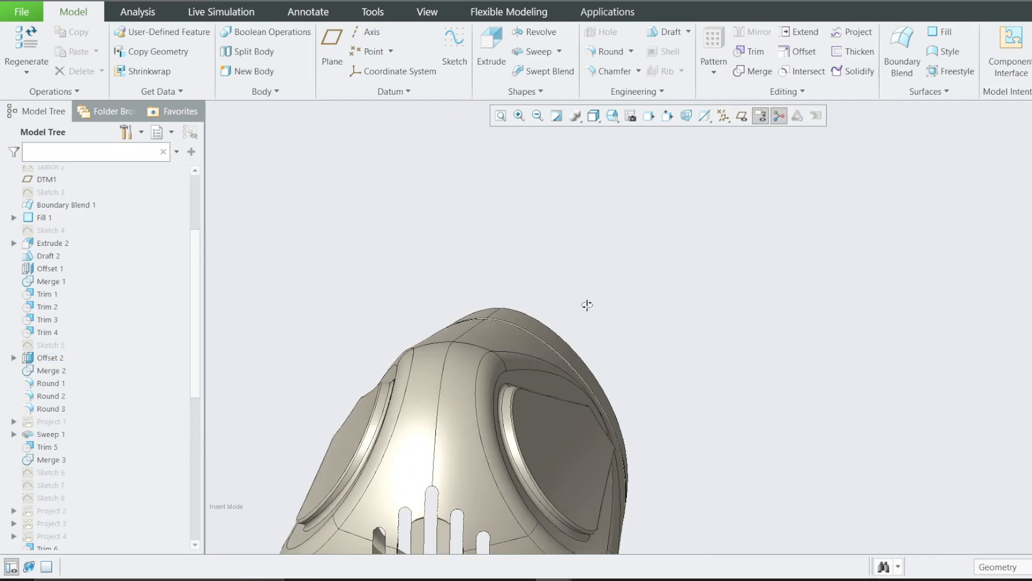
pyautogui.scroll(5, 511, 383)
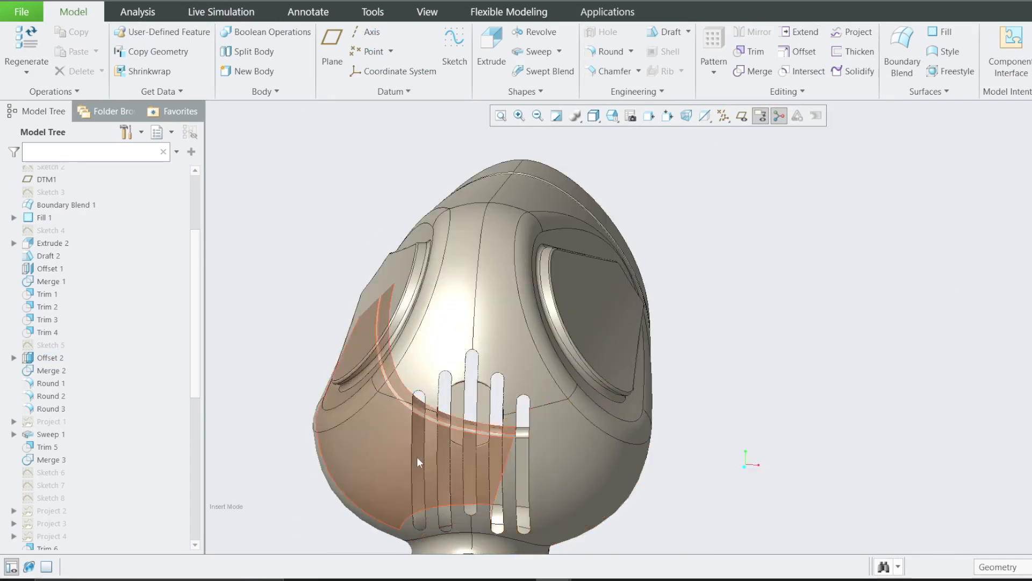
# Step: Switch to the PRT0002 window and start a sketch on the upright datum plane crossing the recess, viewed straight on with datum planes hidden
pyautogui.click(210, 0)
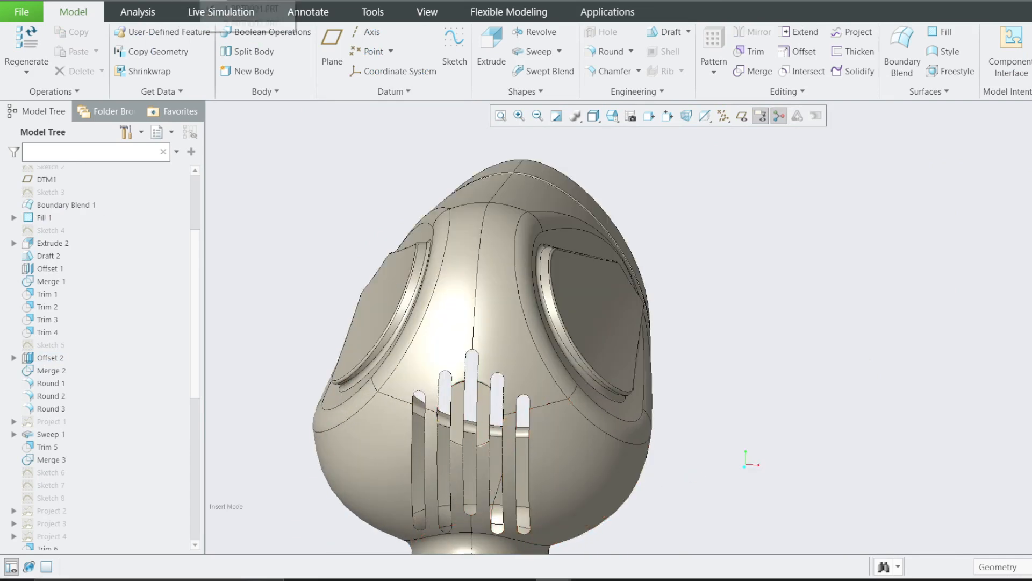
pyautogui.click(241, 24)
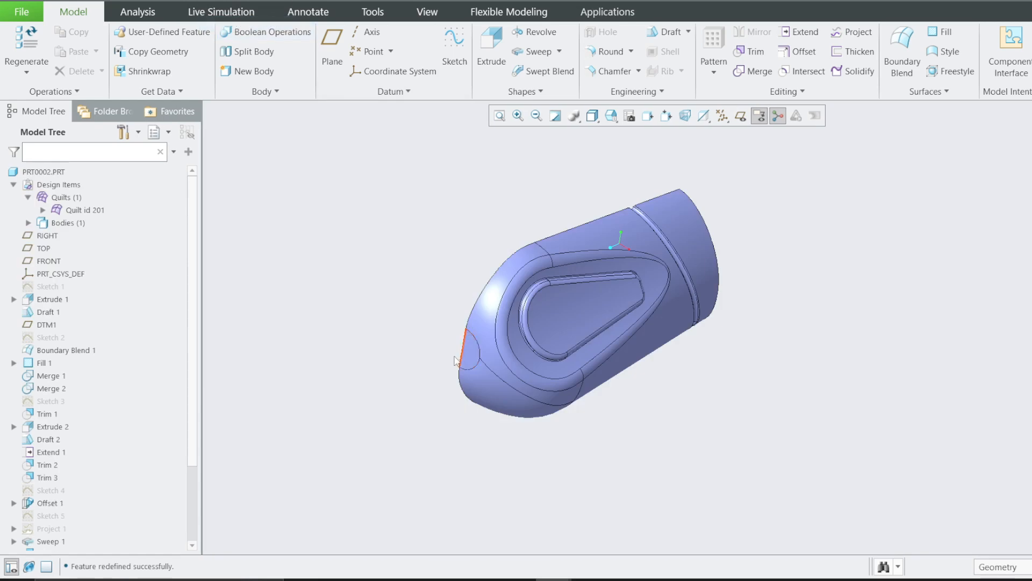
pyautogui.moveTo(465, 344)
pyautogui.mouseDown(button='middle')
pyautogui.moveTo(414, 336)
pyautogui.moveTo(476, 340)
pyautogui.mouseUp(button='middle')
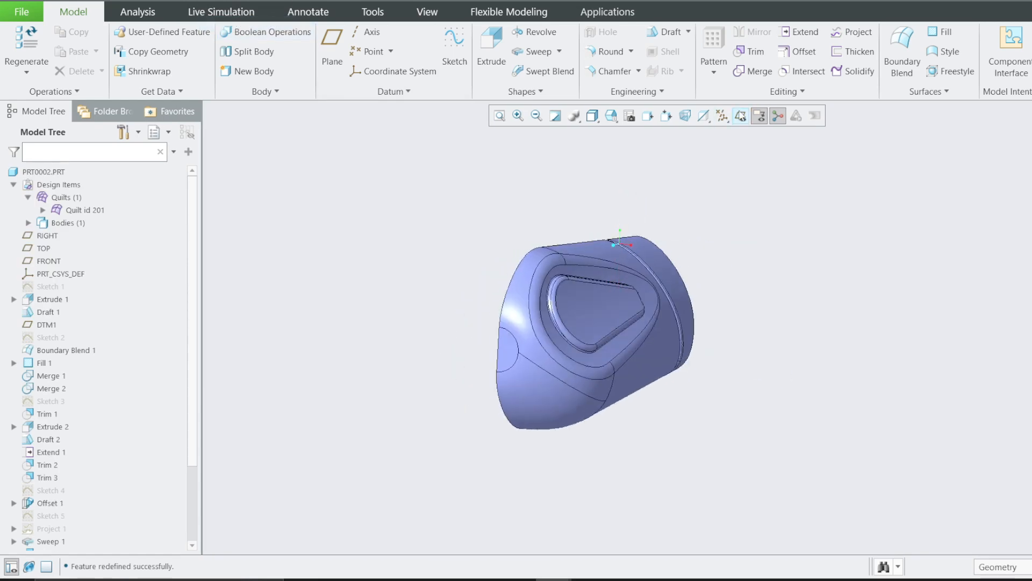
pyautogui.click(740, 116)
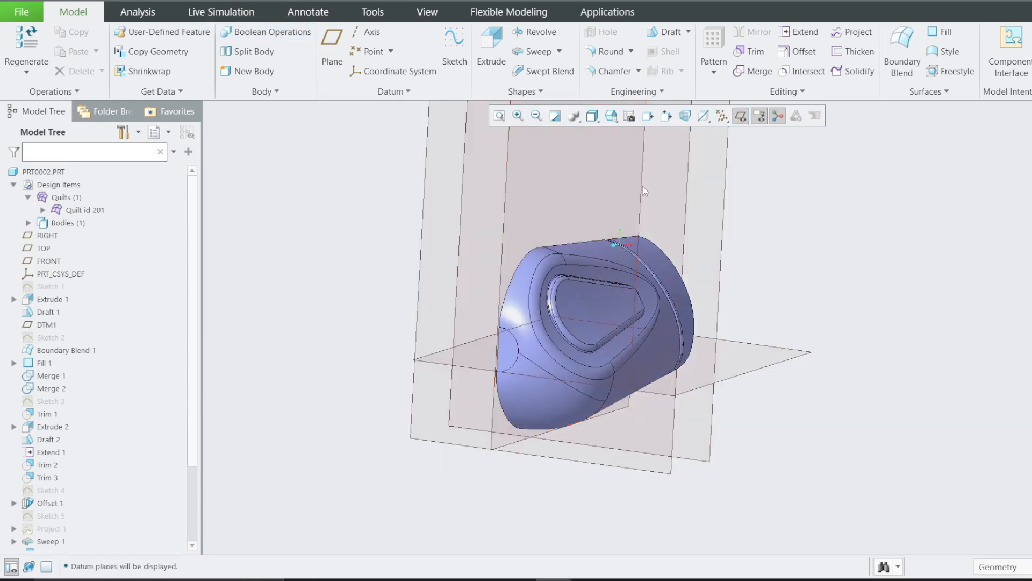
pyautogui.moveTo(699, 297); pyautogui.dragTo(654, 433, button='middle')
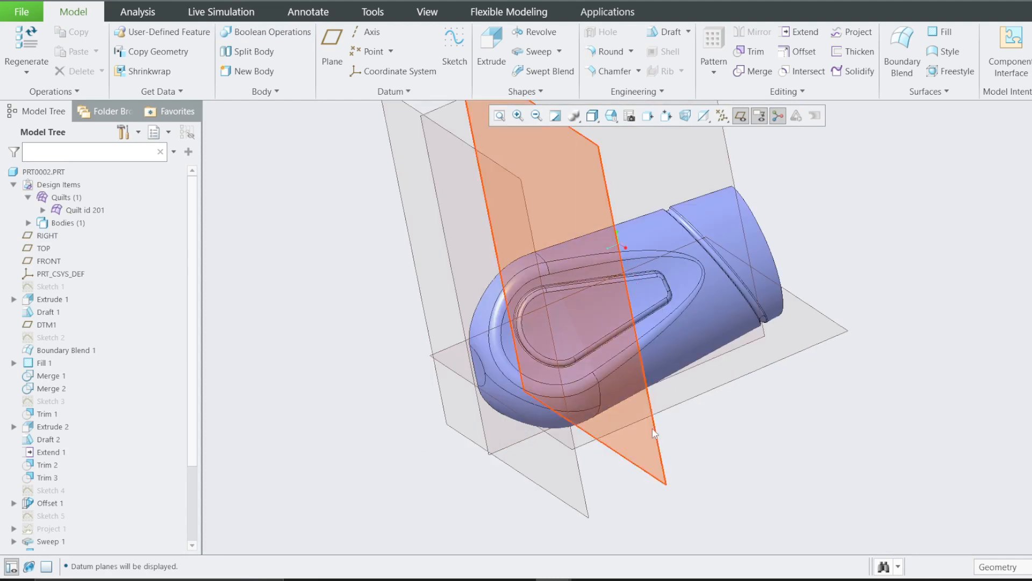
pyautogui.click(660, 447)
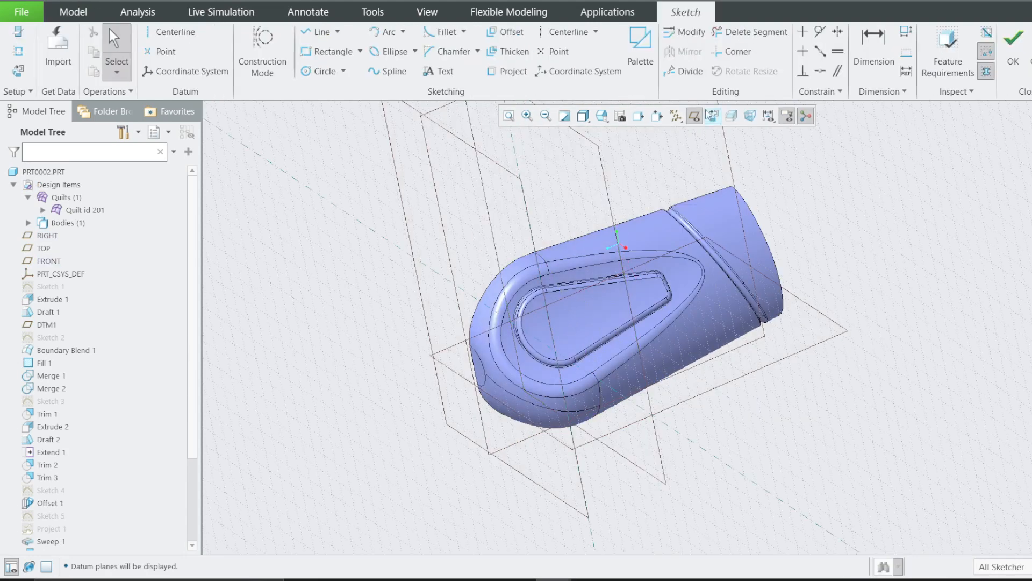
pyautogui.click(712, 115)
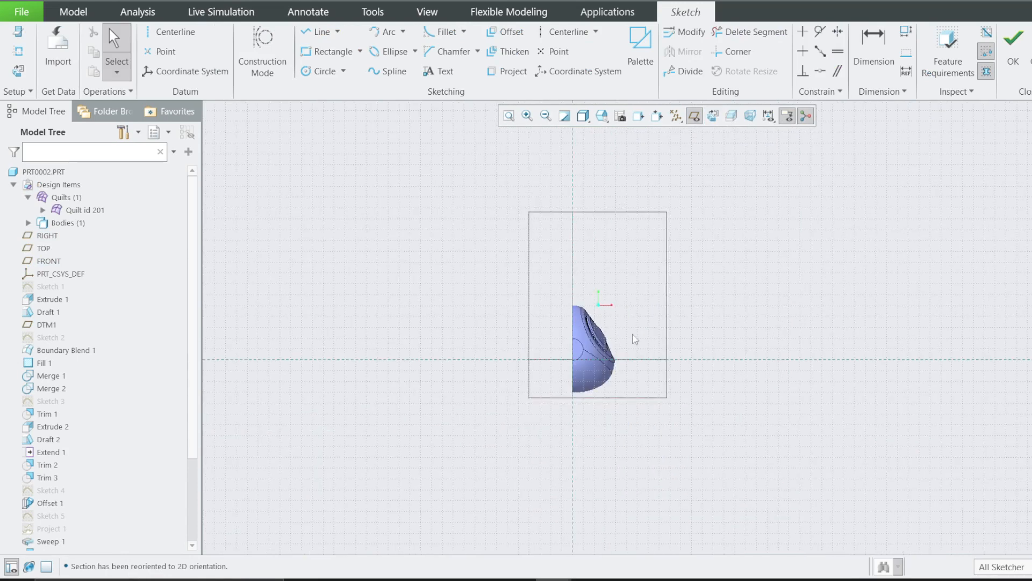
pyautogui.scroll(-1, 635, 338)
pyautogui.click(694, 115)
pyautogui.scroll(-1, 630, 368)
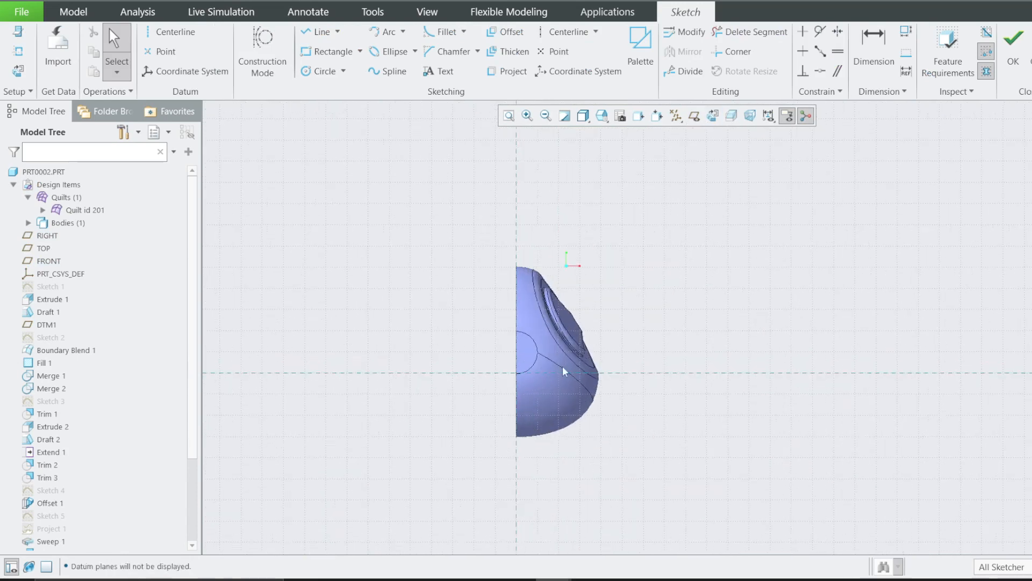
# Step: Add the straight Trim 1 edge on the housing's symmetry line as a sketch reference
pyautogui.click(20, 52)
pyautogui.click(517, 306)
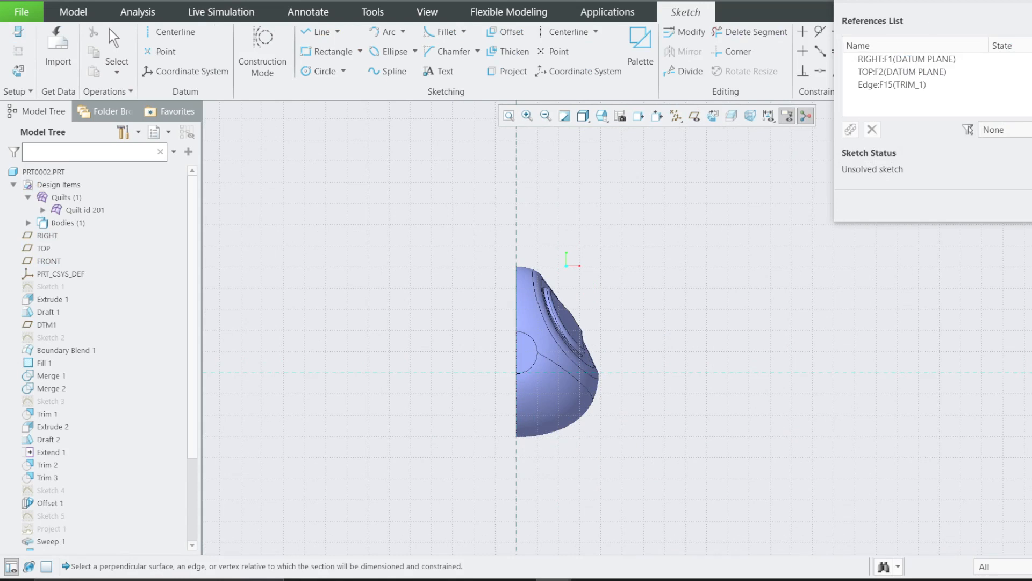
pyautogui.moveTo(950, 1); pyautogui.dragTo(373, 50)
pyautogui.click(518, 265)
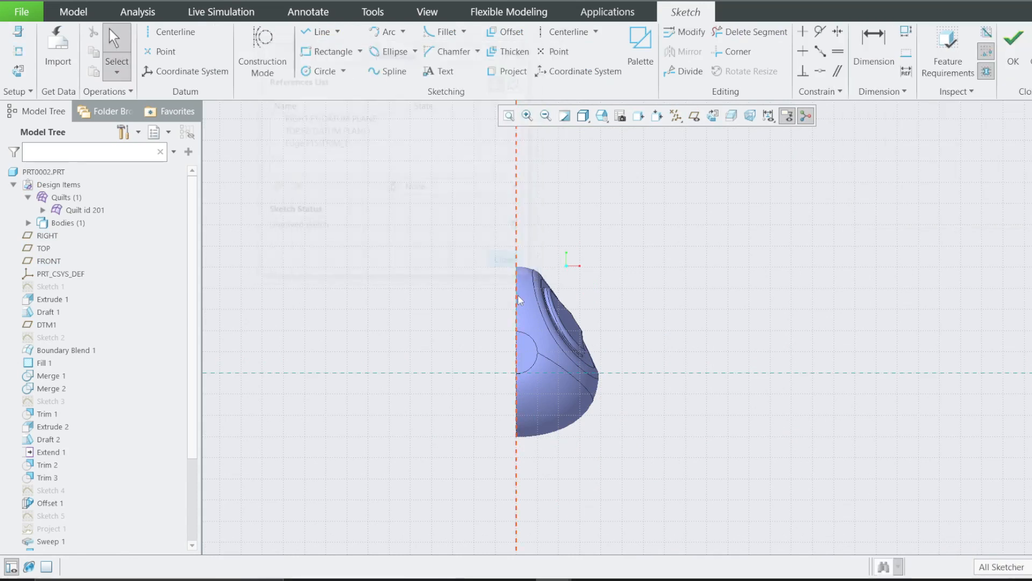
pyautogui.scroll(-1, 564, 387)
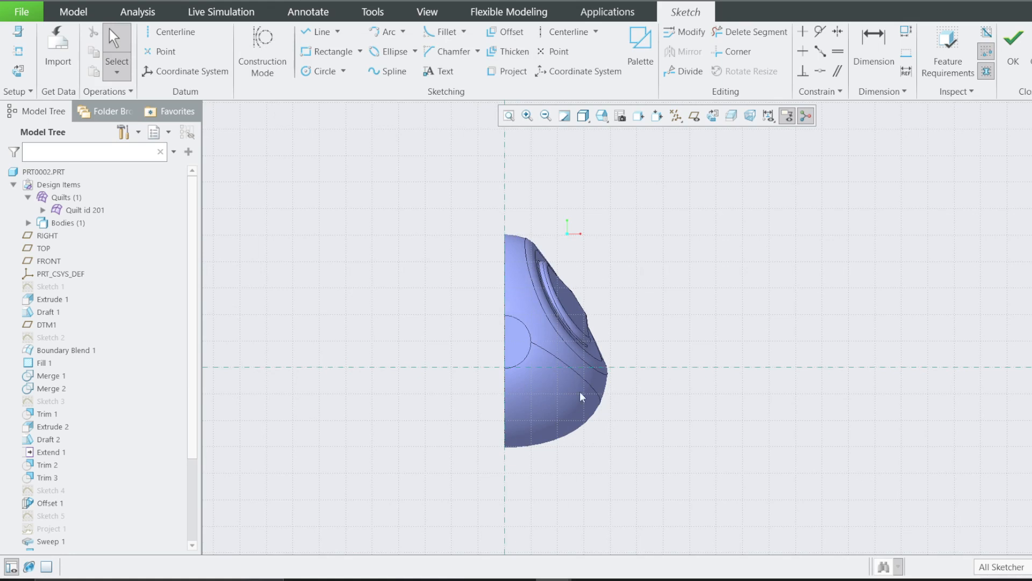
# Step: Insert a racetrack shape from the sketcher palette beside the housing, scaled to about 5.01 and rotated 90°
pyautogui.click(640, 48)
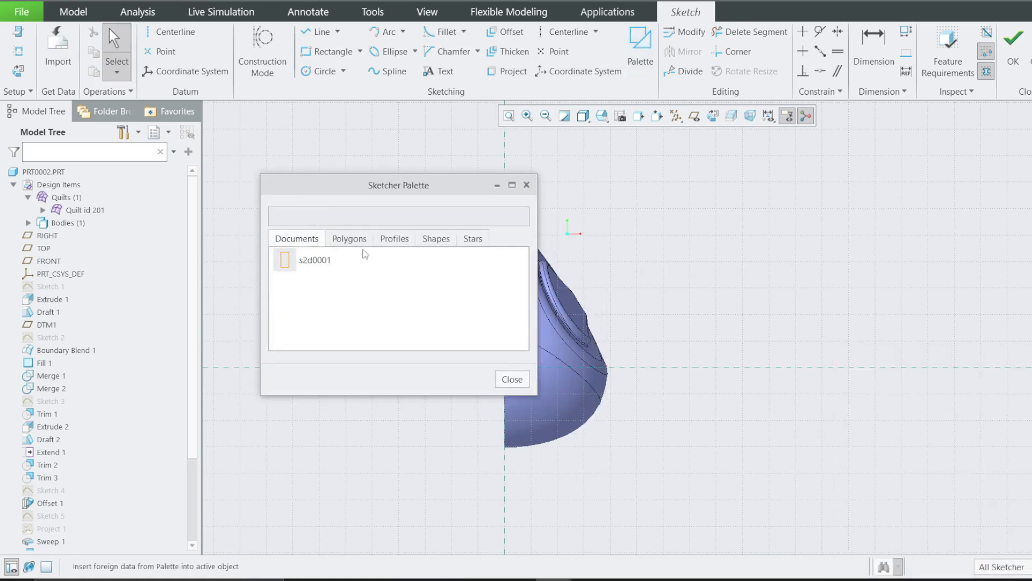
pyautogui.click(428, 240)
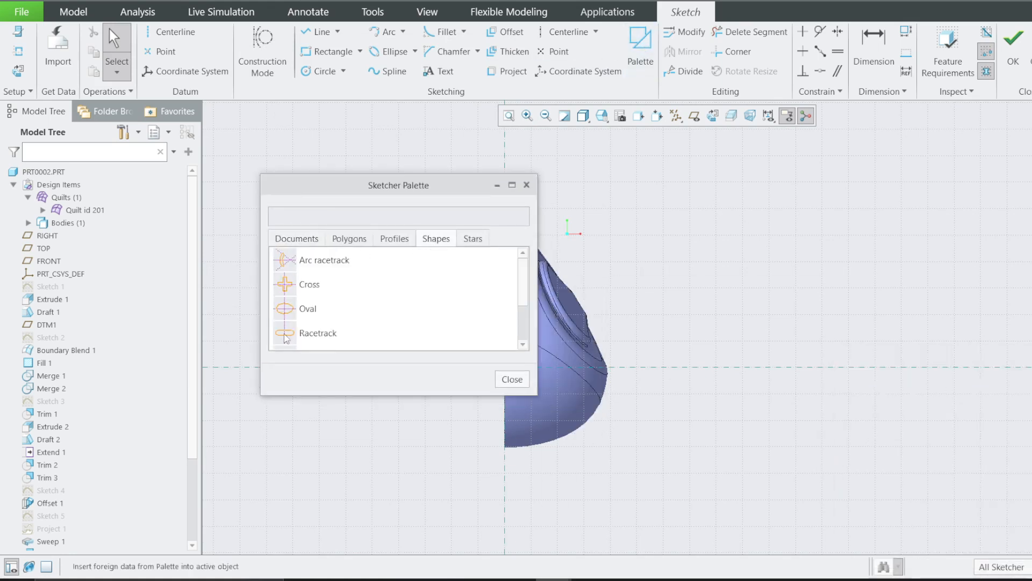
pyautogui.moveTo(285, 337); pyautogui.dragTo(656, 272)
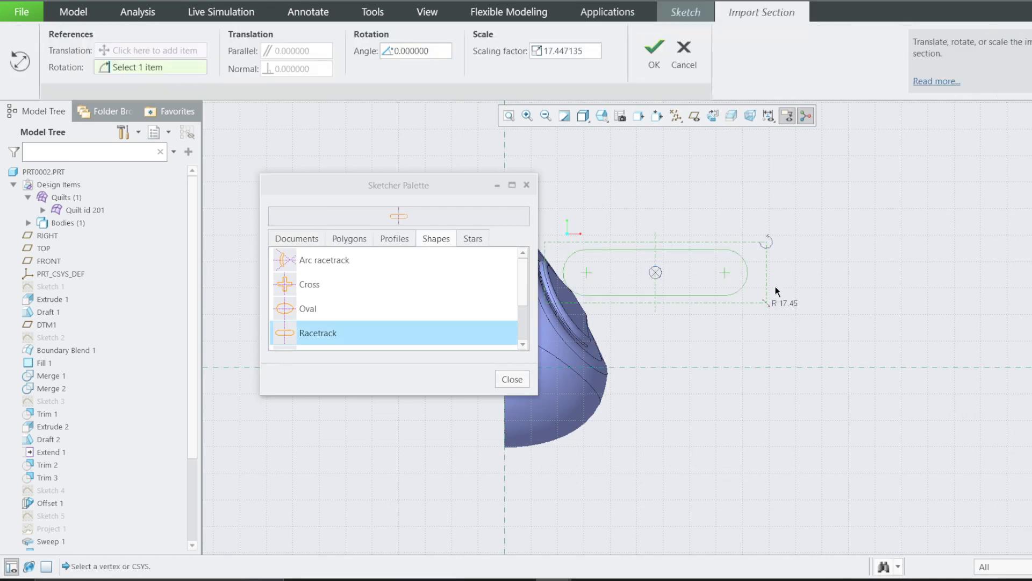
pyautogui.moveTo(765, 302); pyautogui.dragTo(689, 281)
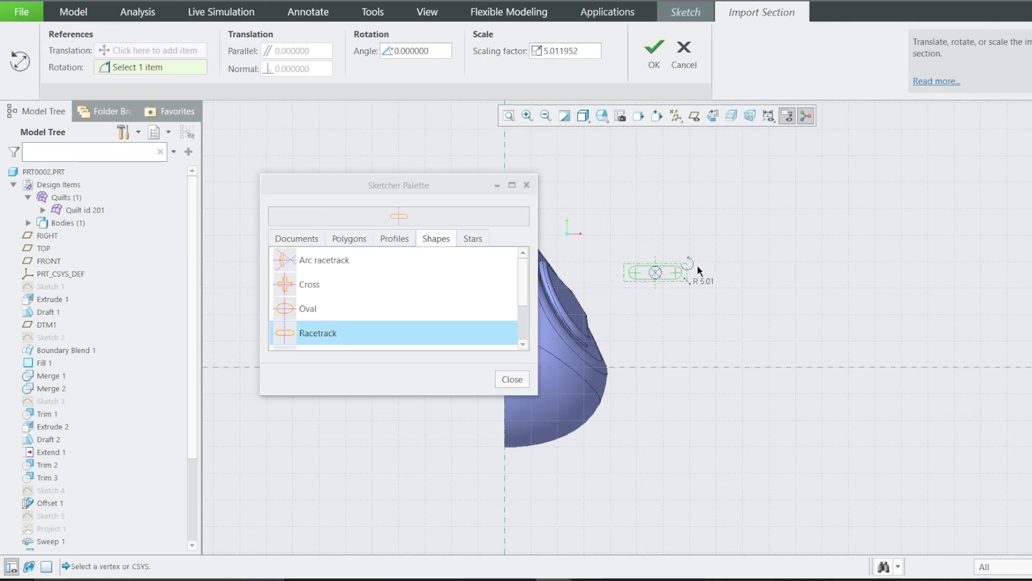
pyautogui.moveTo(694, 271); pyautogui.dragTo(645, 218)
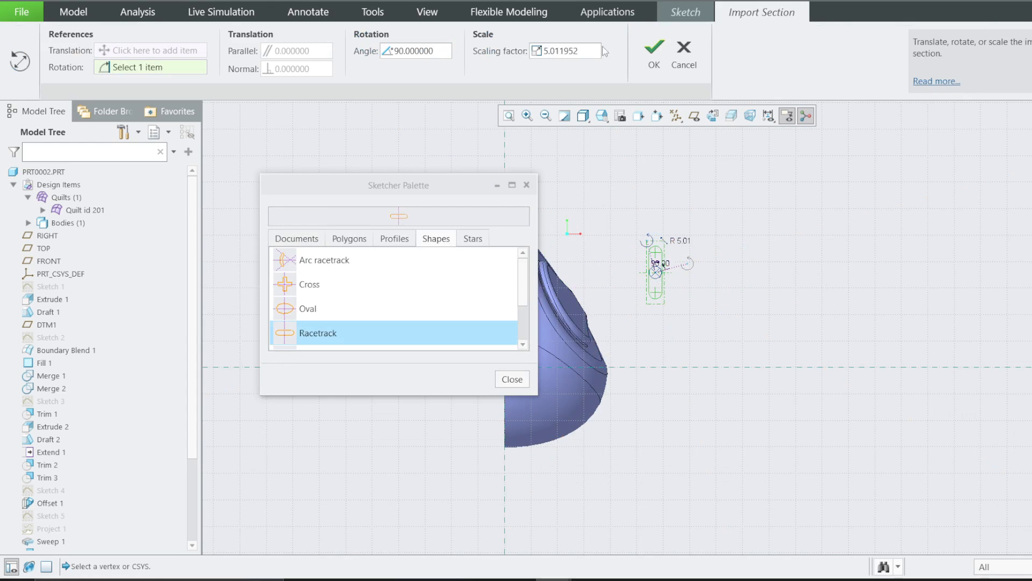
pyautogui.click(654, 54)
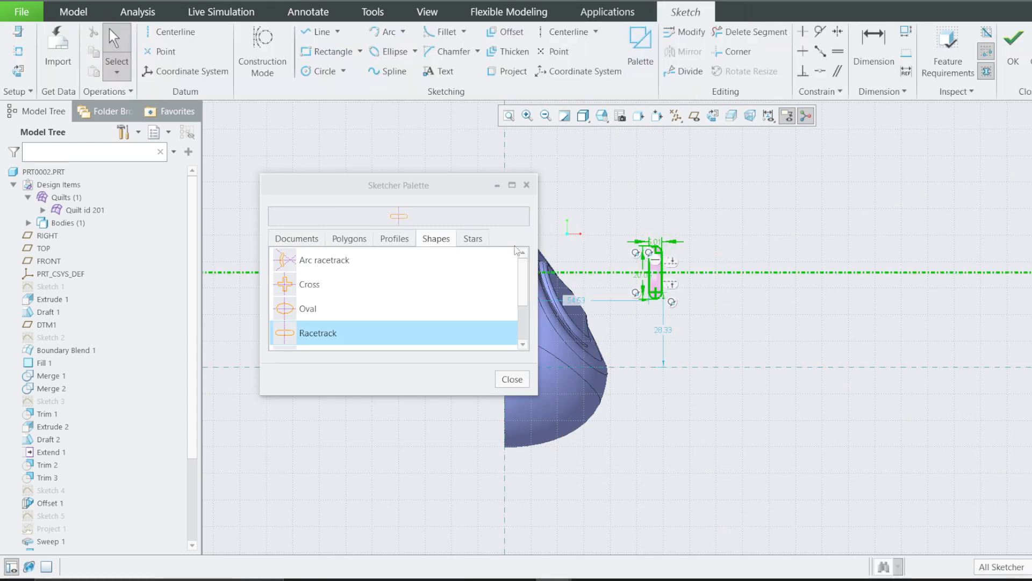
pyautogui.click(508, 380)
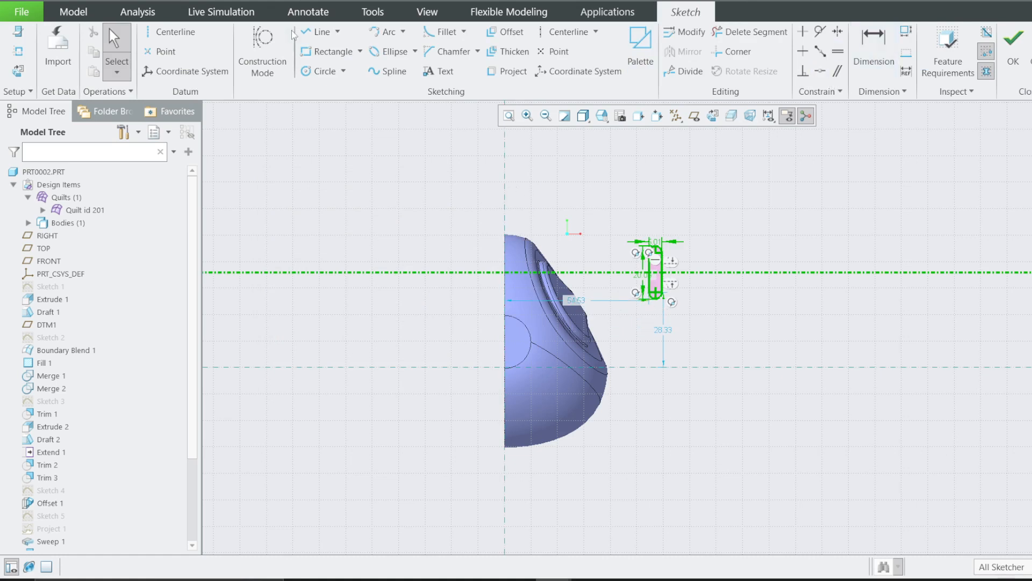
# Step: Draw a vertical centerline along the housing's symmetry edge
pyautogui.click(169, 31)
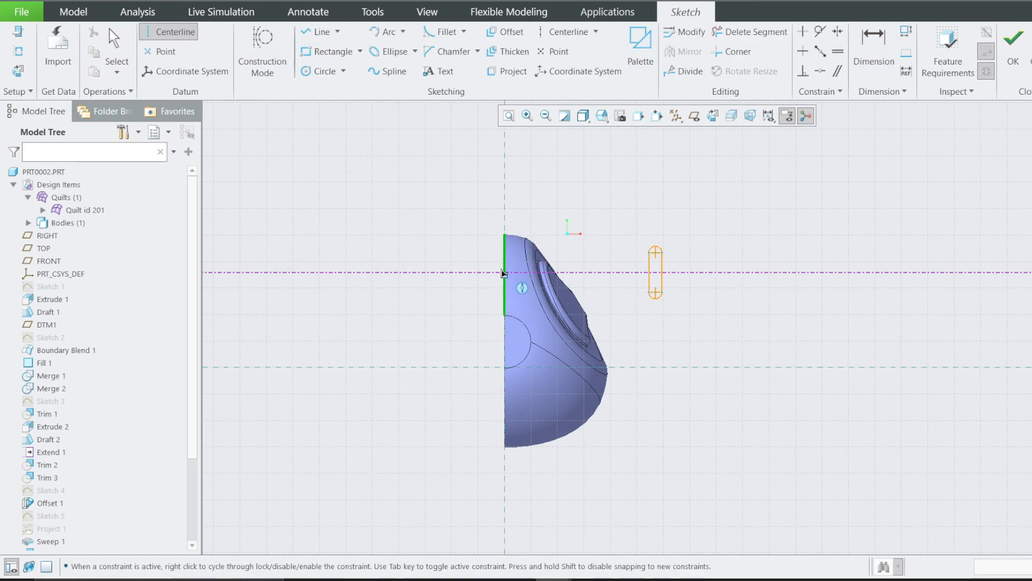
pyautogui.click(505, 273)
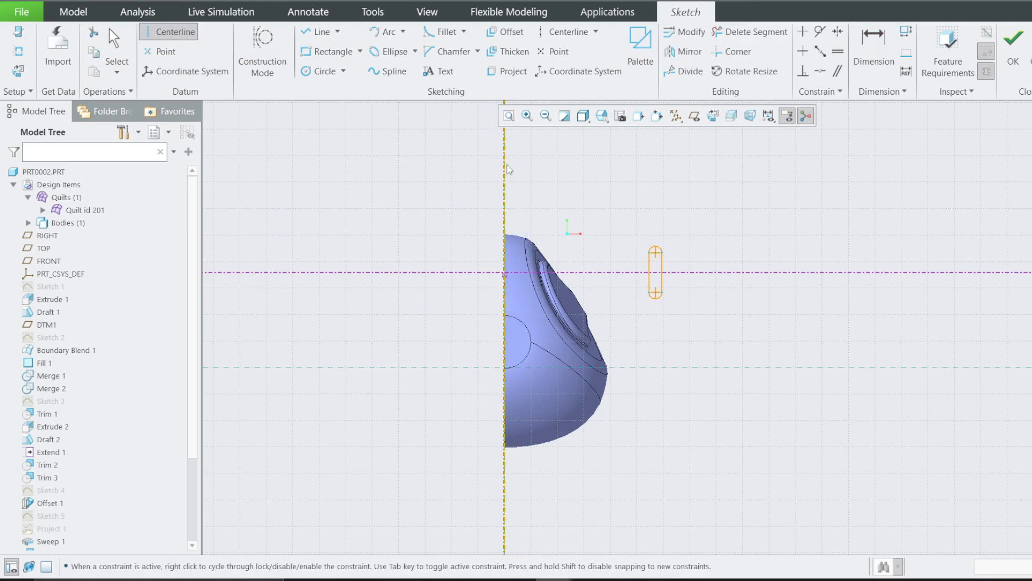
pyautogui.click(511, 166)
pyautogui.scroll(4, 679, 205)
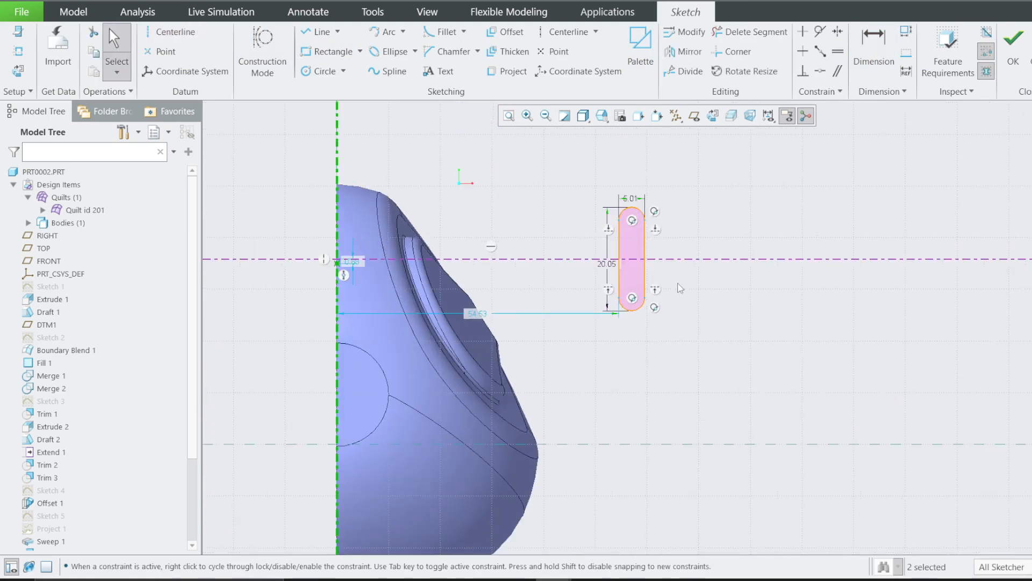
pyautogui.click(658, 232)
pyautogui.press('Delete')
pyautogui.scroll(-4, 660, 327)
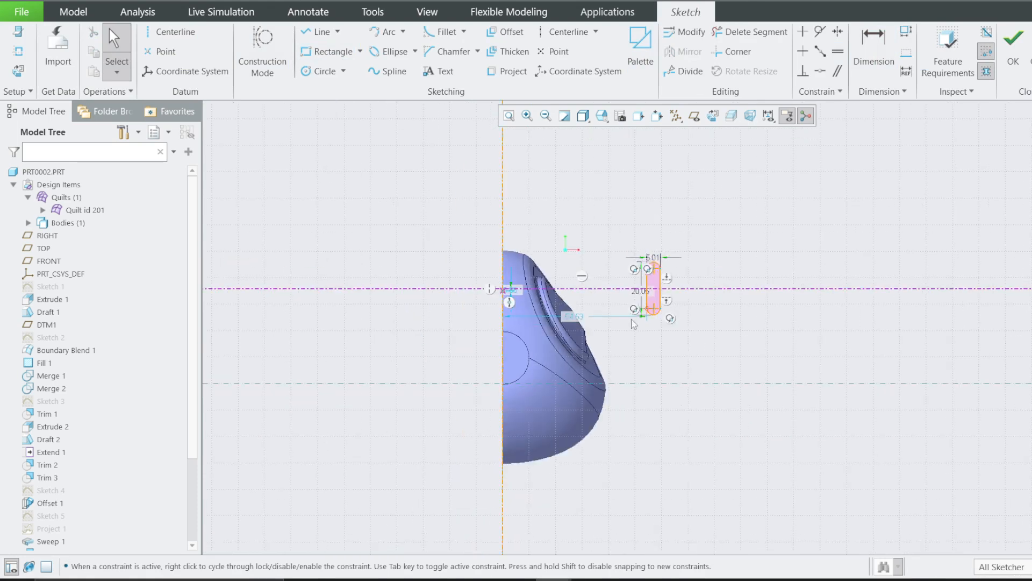
# Step: Stretch the racetrack across to the open side of the housing and make its lower arc centre coincident with the vertical centerline
pyautogui.moveTo(657, 313); pyautogui.dragTo(457, 411)
pyautogui.scroll(2, 464, 392)
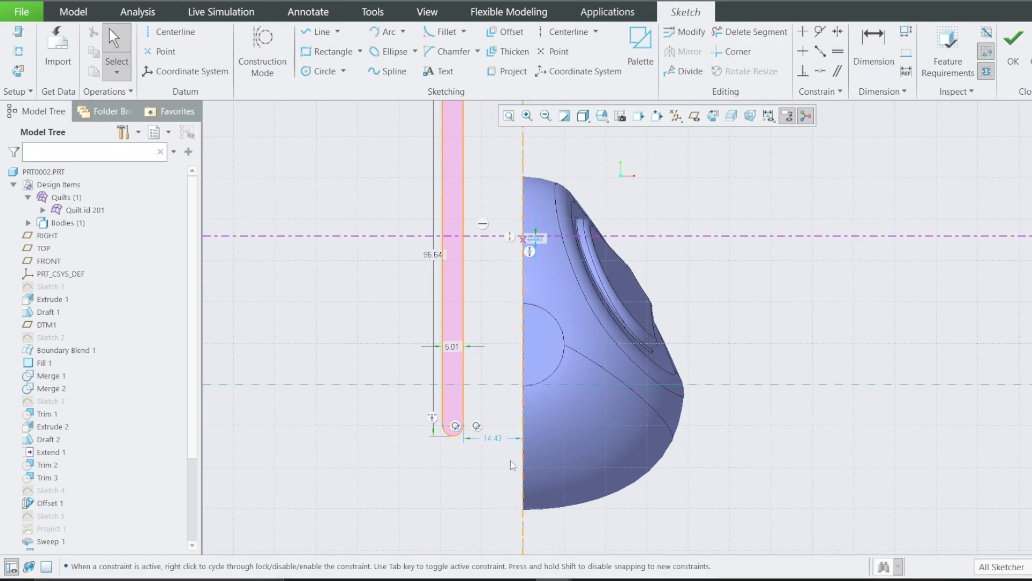
pyautogui.click(820, 71)
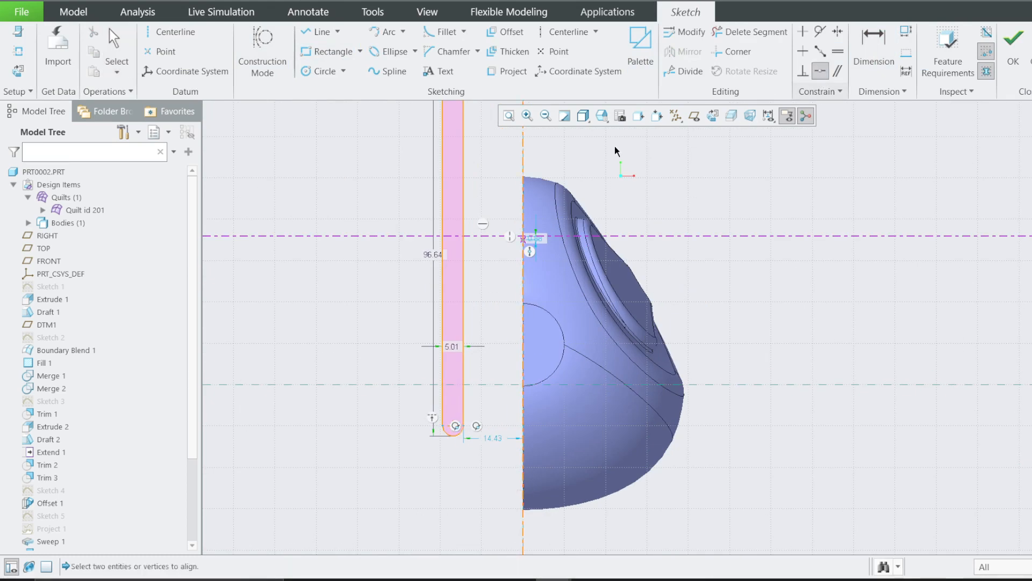
pyautogui.click(521, 161)
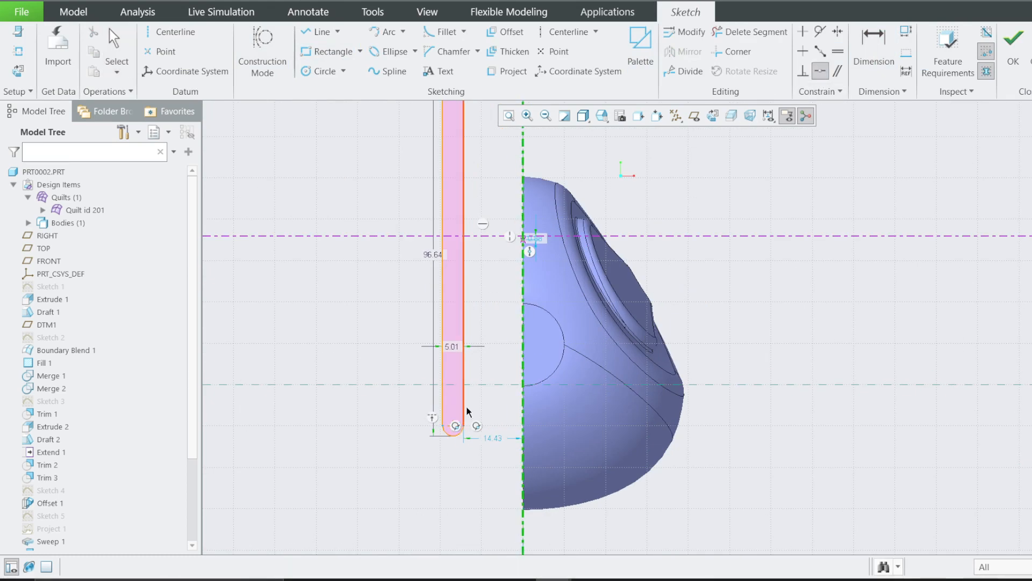
pyautogui.click(453, 428)
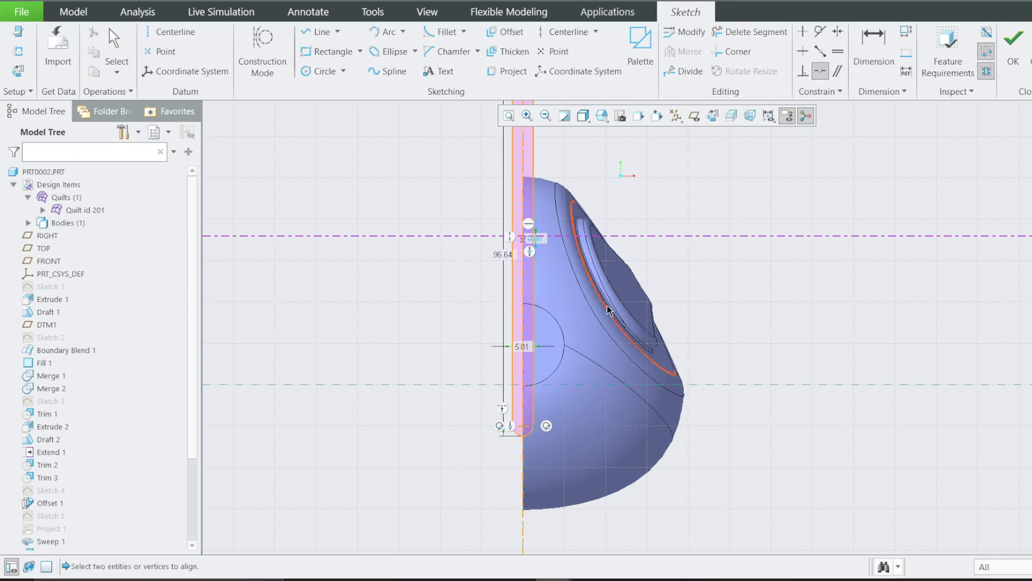
pyautogui.scroll(-2, 608, 312)
pyautogui.scroll(2, 535, 273)
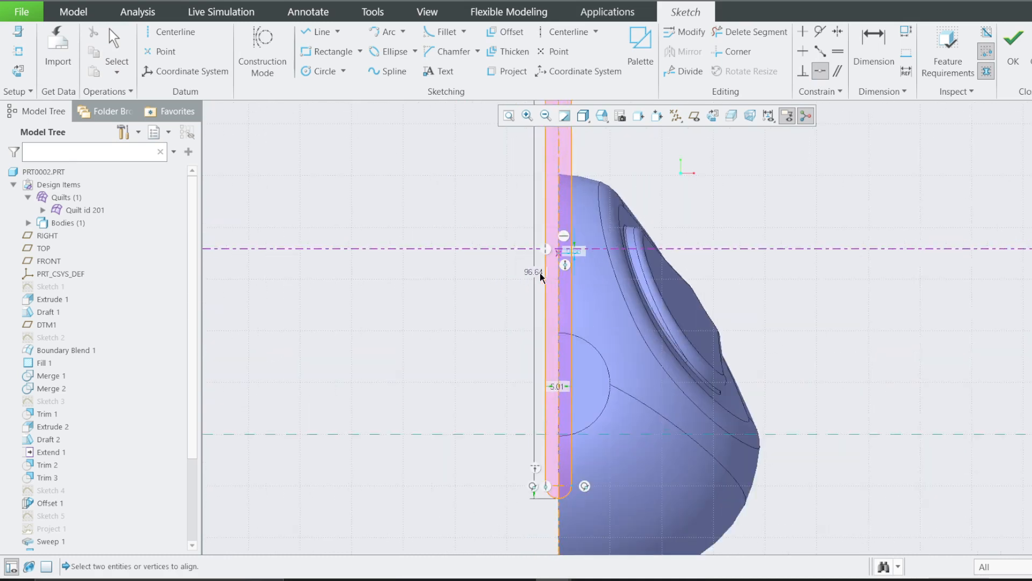
# Step: Set the racetrack slot's overall length to 40
pyautogui.press('d')
pyautogui.doubleClick(531, 274)
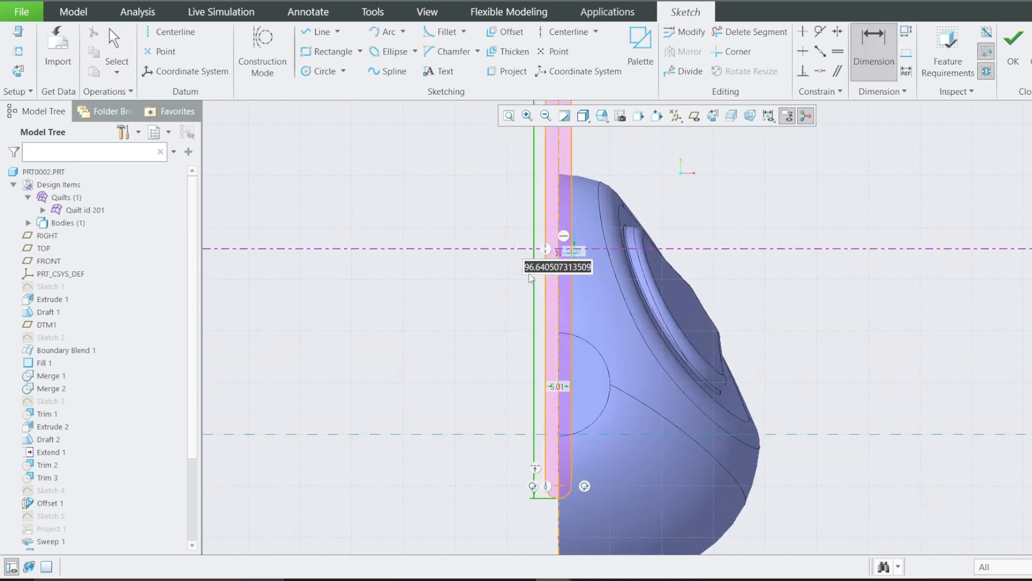
pyautogui.write('40')
pyautogui.press('Return')
pyautogui.scroll(-1, 436, 289)
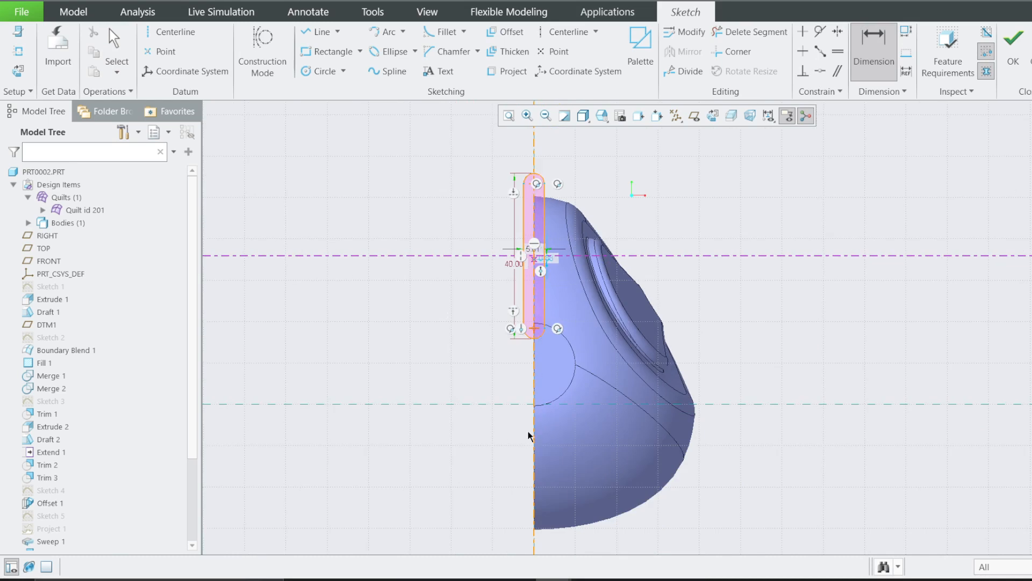
pyautogui.press('Escape')
# Step: Move the racetrack slot down along the vertical centerline until its lower end sits just above the horizontal reference
pyautogui.moveTo(535, 332)
pyautogui.mouseDown()
pyautogui.moveTo(535, 492)
pyautogui.moveTo(537, 395)
pyautogui.mouseUp()
pyautogui.scroll(3, 537, 325)
pyautogui.scroll(-2, 526, 317)
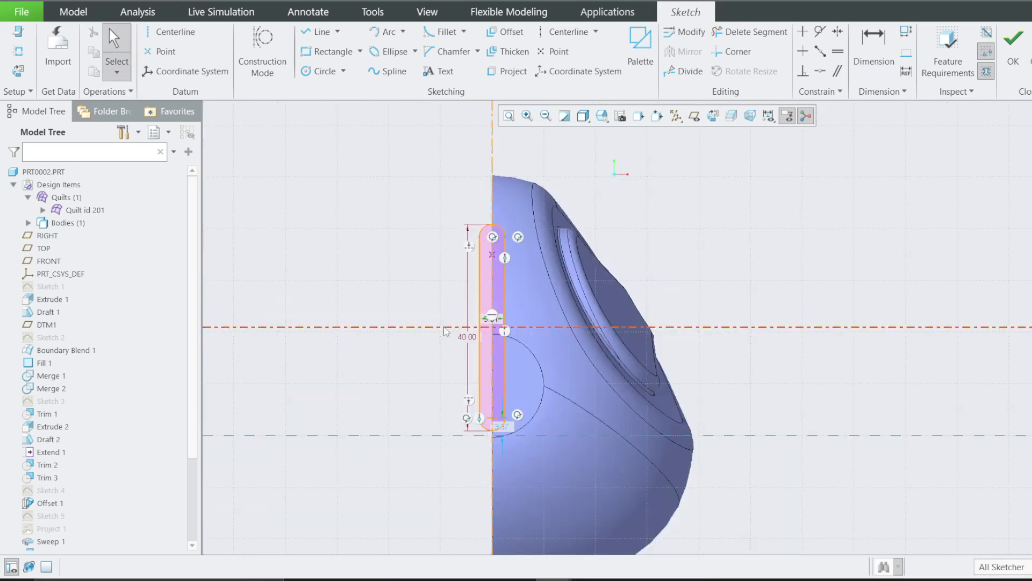
# Step: Add a radius dimension to the slot's upper arc and delete the conflicting slot width dimension
pyautogui.scroll(3, 499, 324)
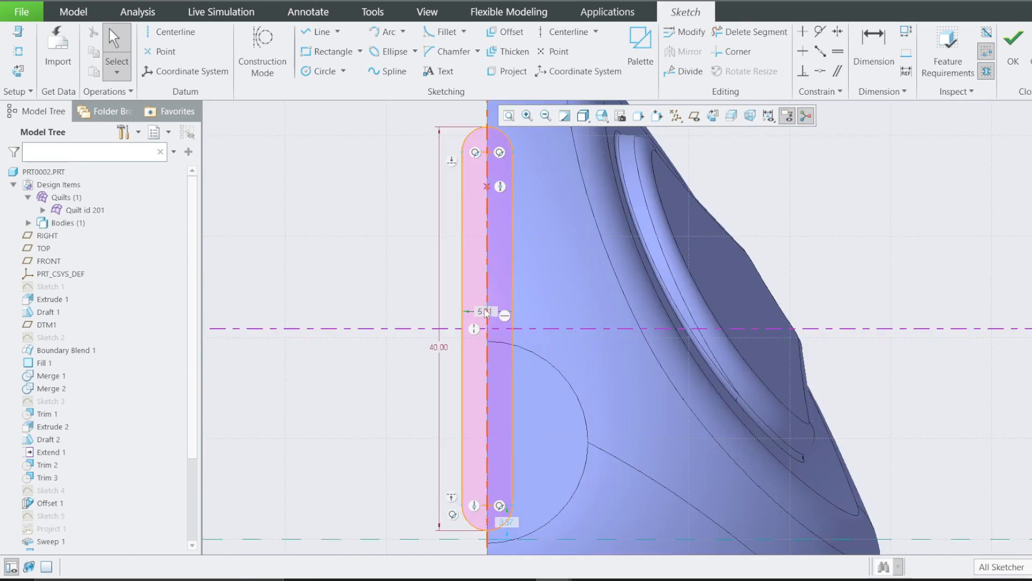
pyautogui.click(486, 313)
pyautogui.click(487, 314)
pyautogui.press('d')
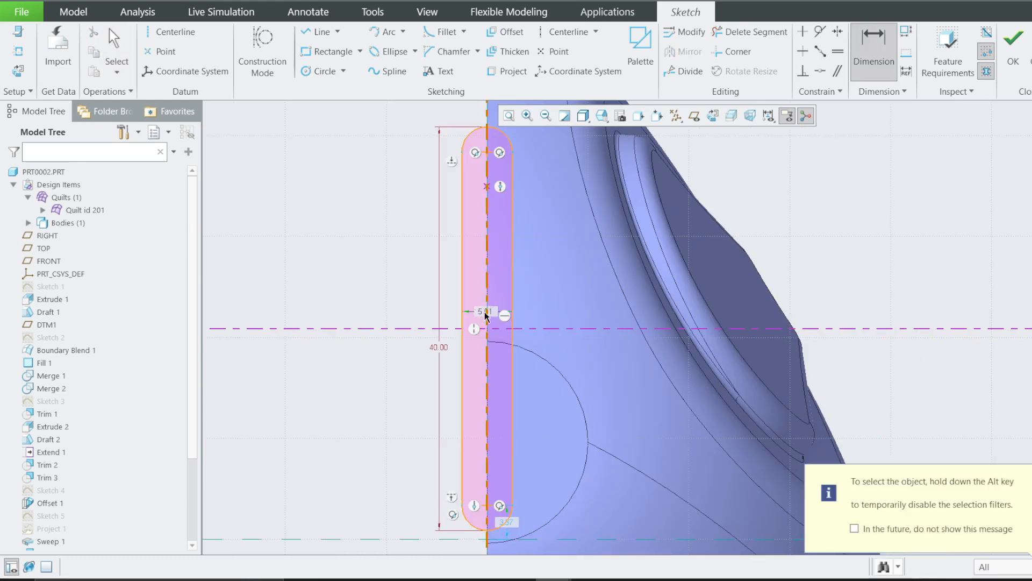
pyautogui.scroll(2, 487, 311)
pyautogui.scroll(-4, 480, 312)
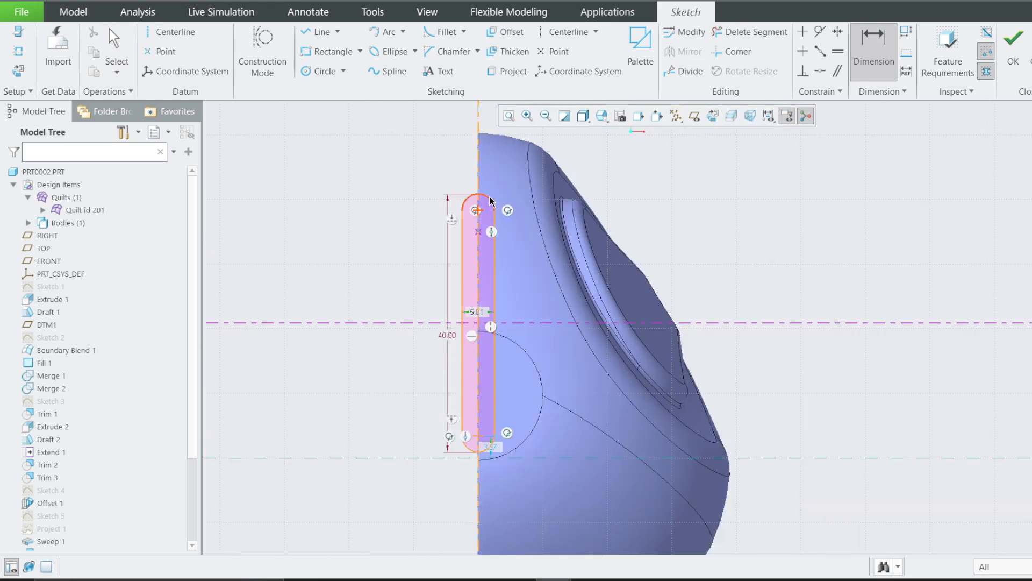
pyautogui.middleClick(405, 156)
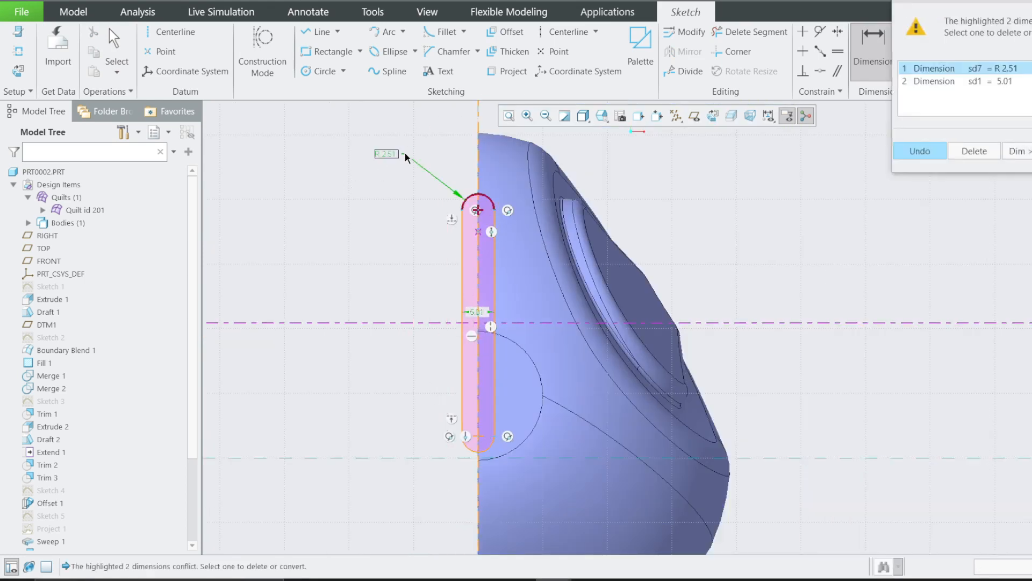
pyautogui.click(1011, 86)
pyautogui.click(971, 151)
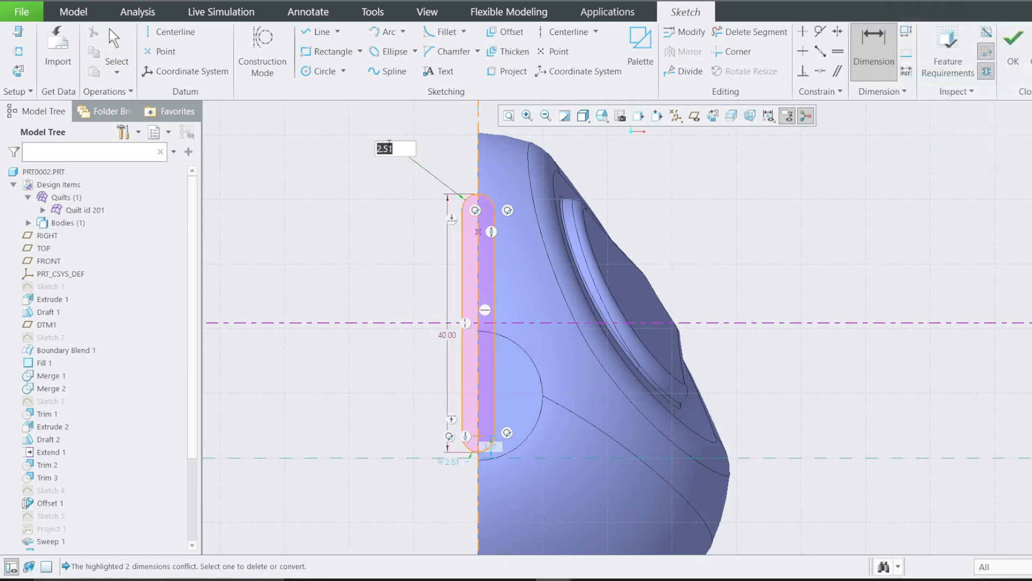
# Step: Set the slot's upper arc radius to 3 and correct it to 1.5
pyautogui.write('3')
pyautogui.press('Return')
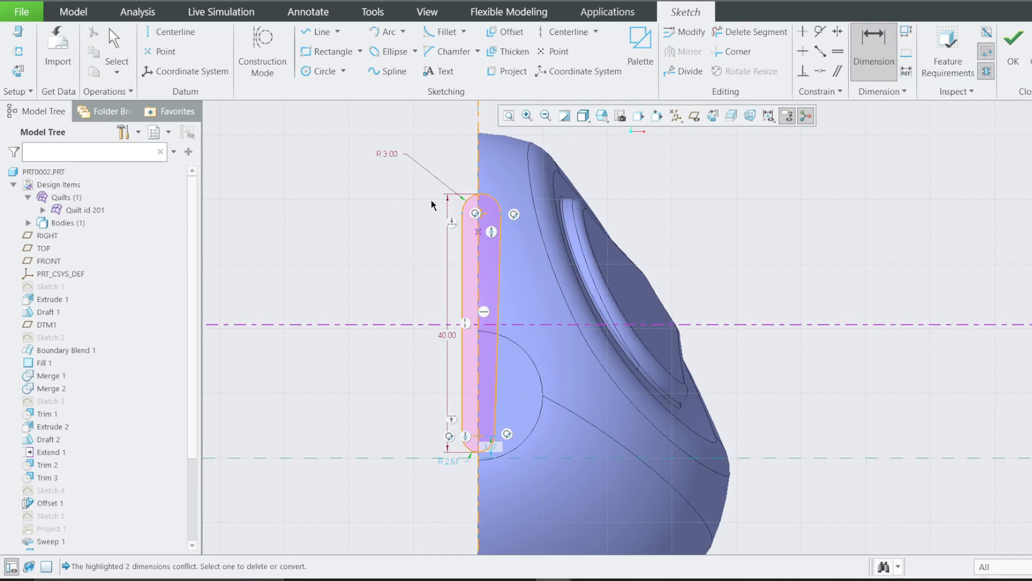
pyautogui.doubleClick(388, 153)
pyautogui.write('2')
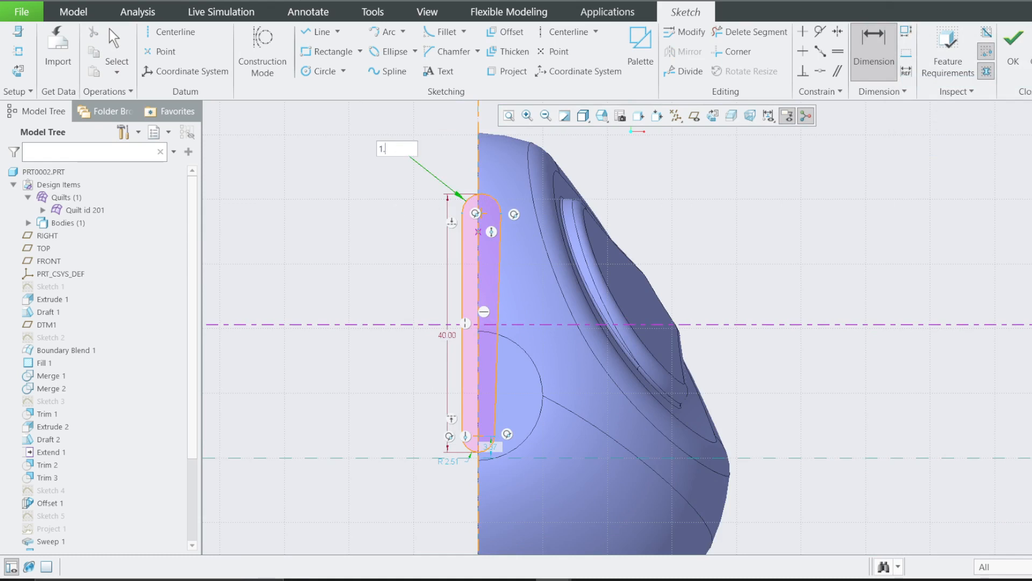
pyautogui.press('Return')
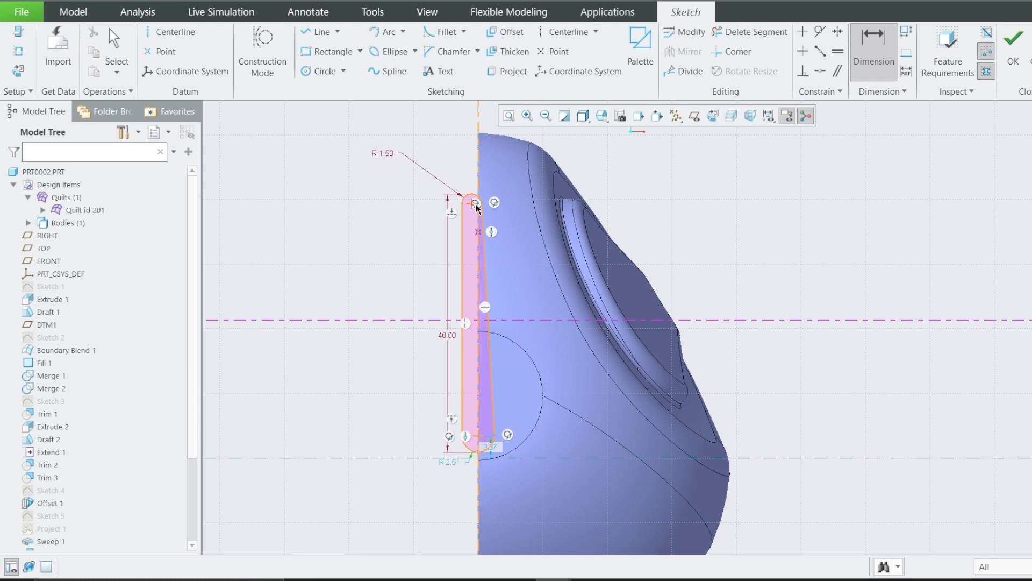
pyautogui.middleClick(366, 247)
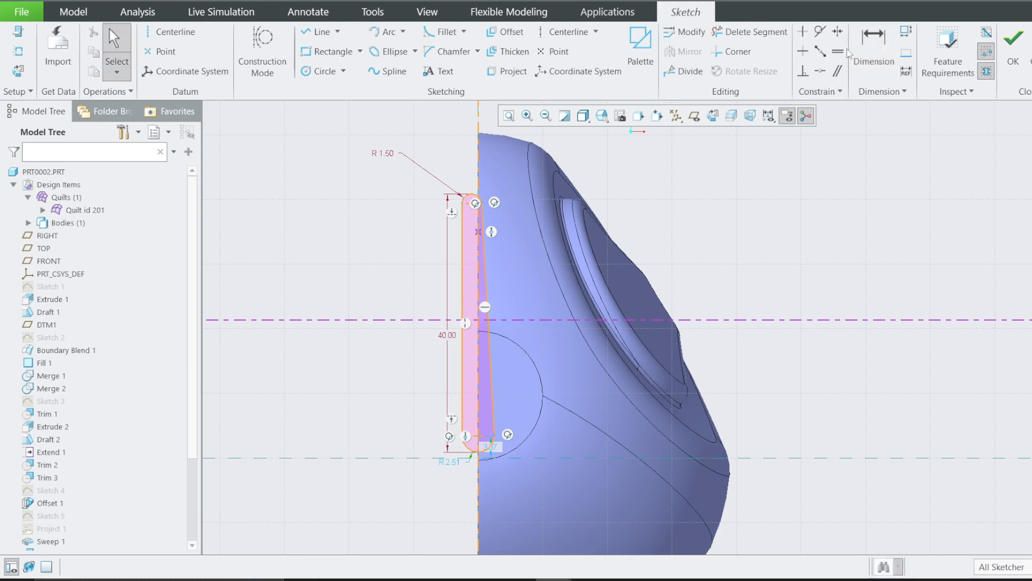
# Step: Constrain the slot's two long side lines parallel to each other
pyautogui.click(838, 71)
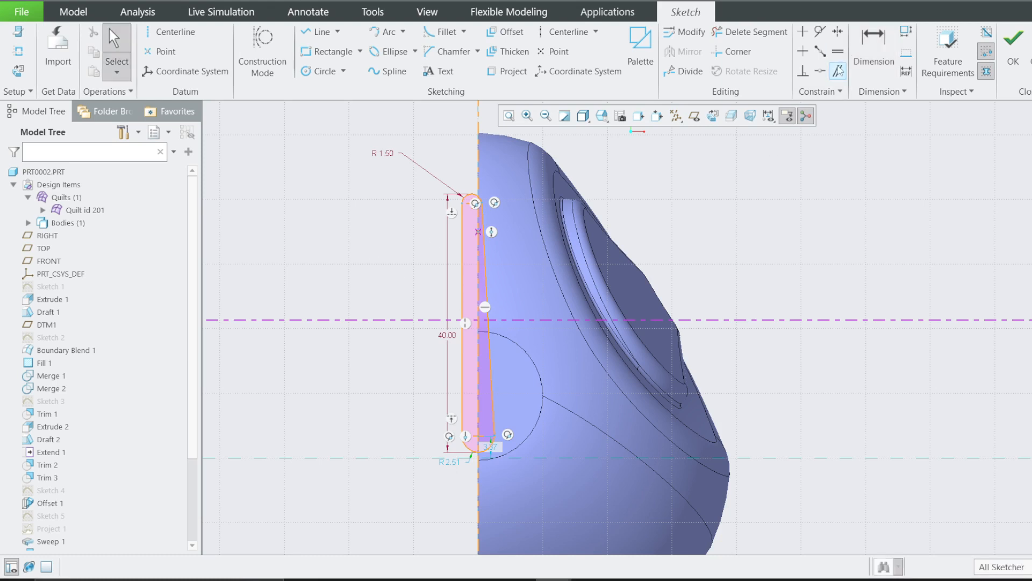
pyautogui.click(463, 271)
pyautogui.click(487, 258)
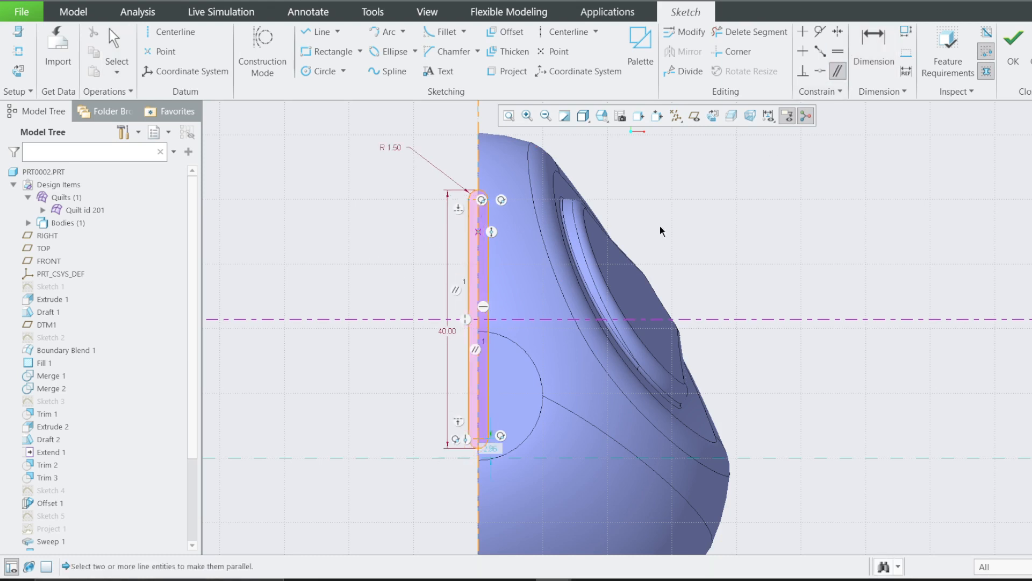
# Step: Set the distance from the slot's lower arc centre to the horizontal reference to 3 and finish the sketch
pyautogui.scroll(-2, 660, 226)
pyautogui.scroll(2, 608, 383)
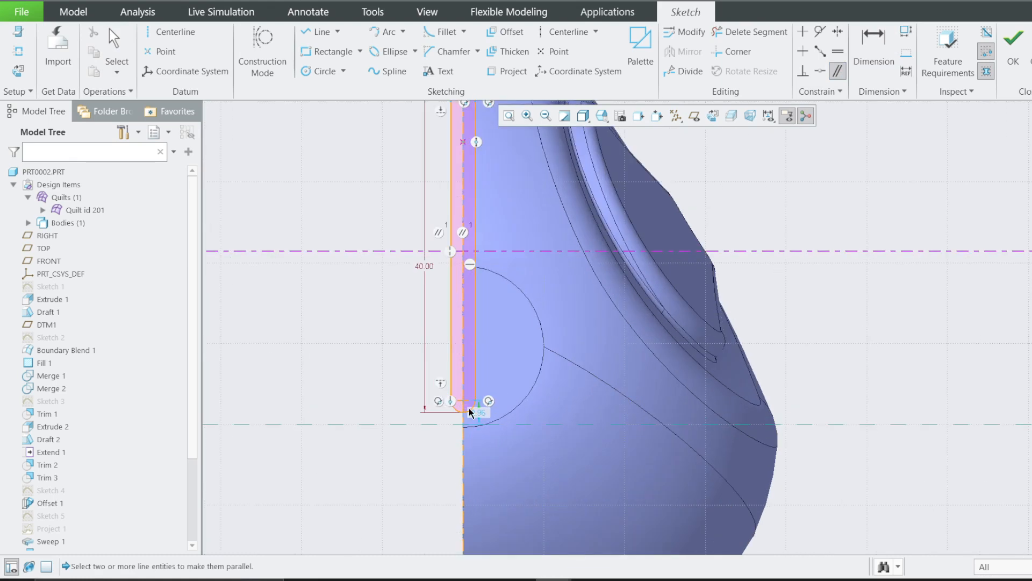
pyautogui.press('d')
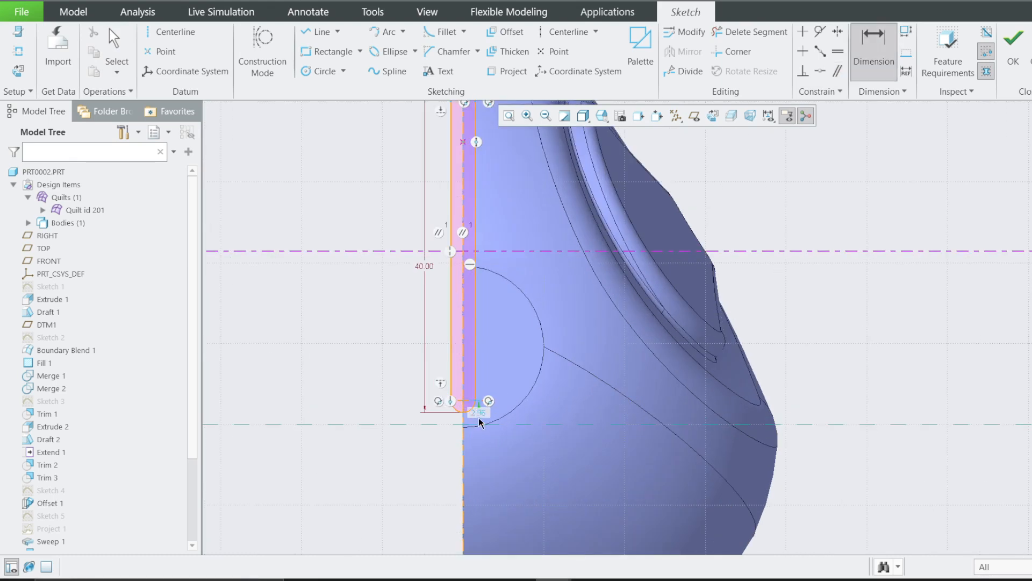
pyautogui.middleClick(482, 420)
pyautogui.write('3')
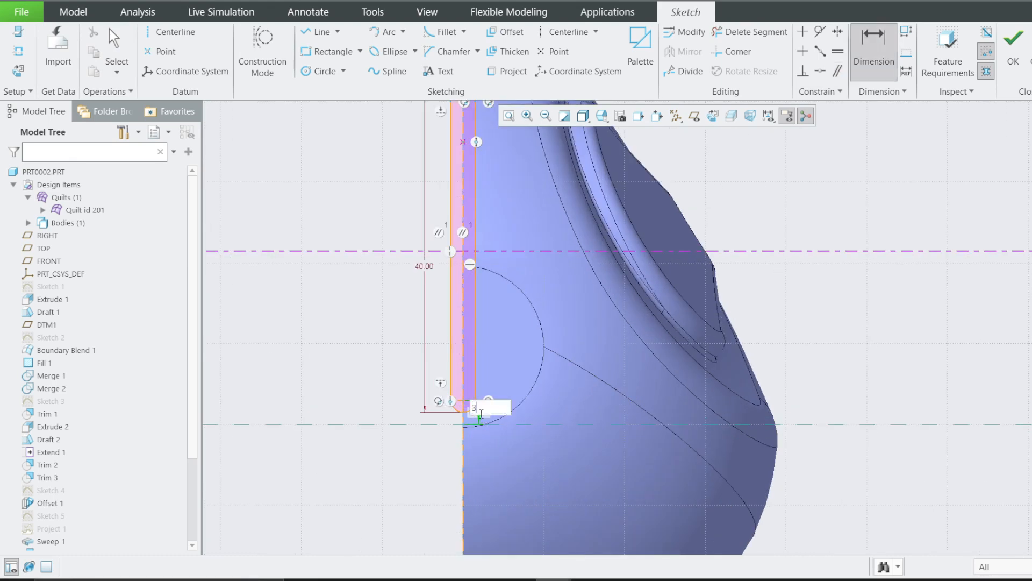
pyautogui.press('Return')
pyautogui.scroll(-2, 479, 391)
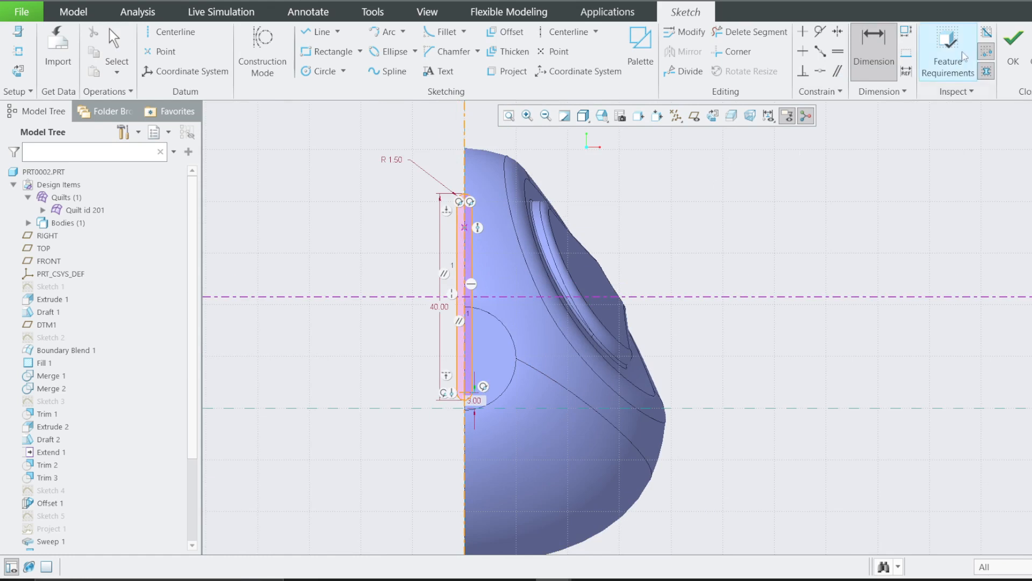
pyautogui.click(1013, 49)
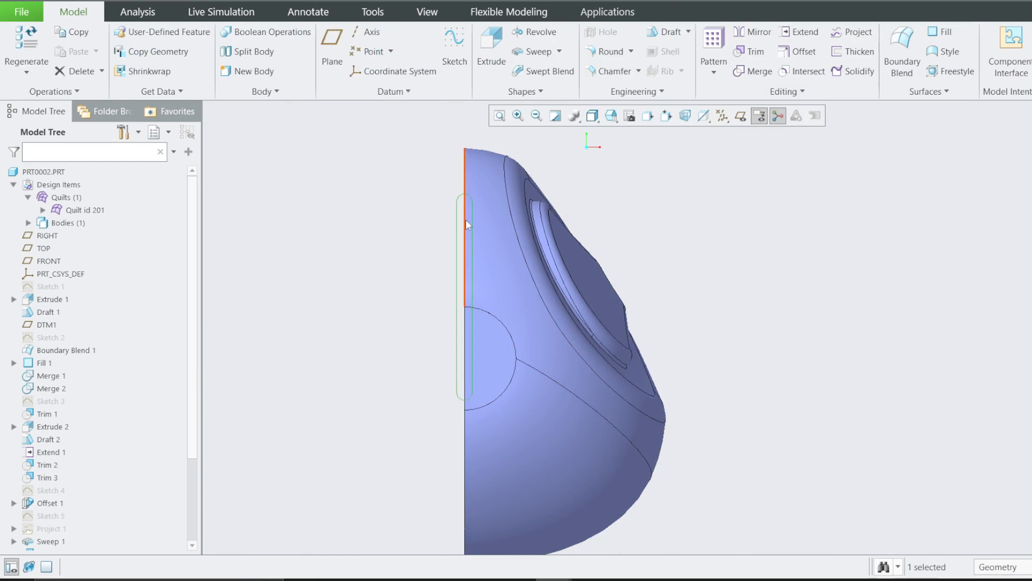
# Step: Copy the finished slot sketch and paste it onto the previous sketch plane, close beside the original on the housing side
pyautogui.scroll(-2, 87, 454)
pyautogui.scroll(-1, 87, 454)
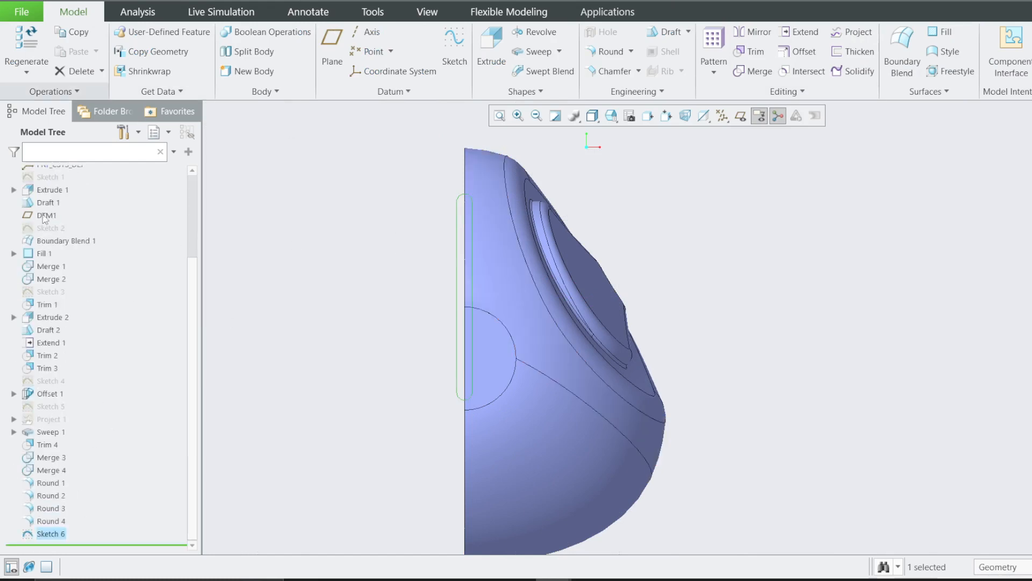
pyautogui.click(61, 534)
pyautogui.click(161, 461)
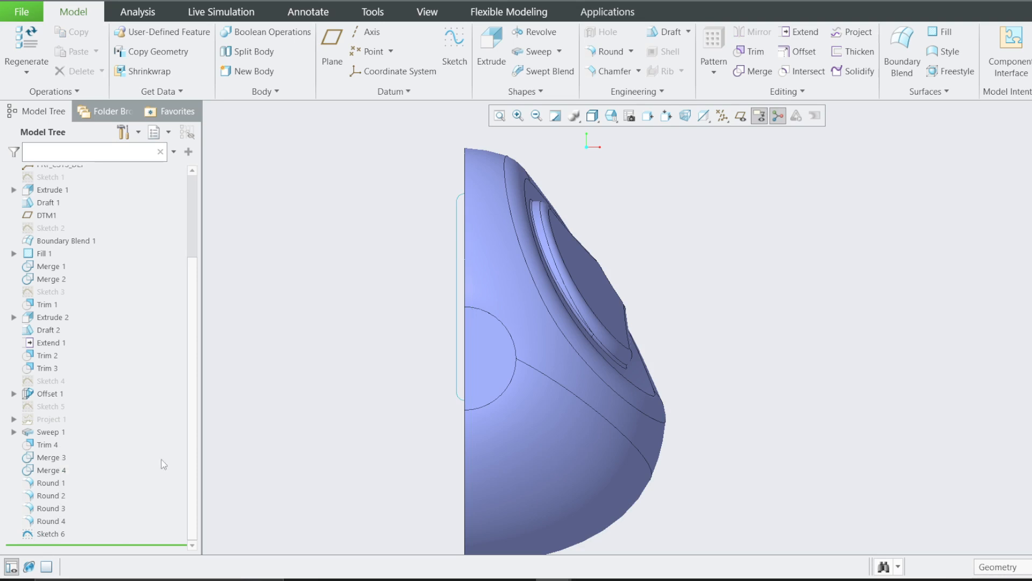
pyautogui.click(53, 536)
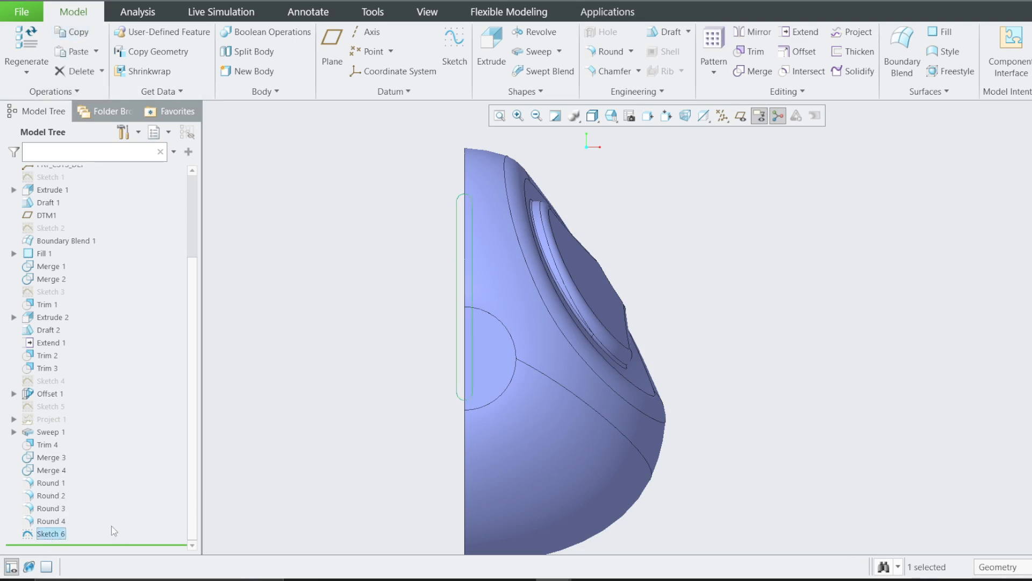
pyautogui.press('s')
pyautogui.moveTo(952, 114); pyautogui.dragTo(281, 104)
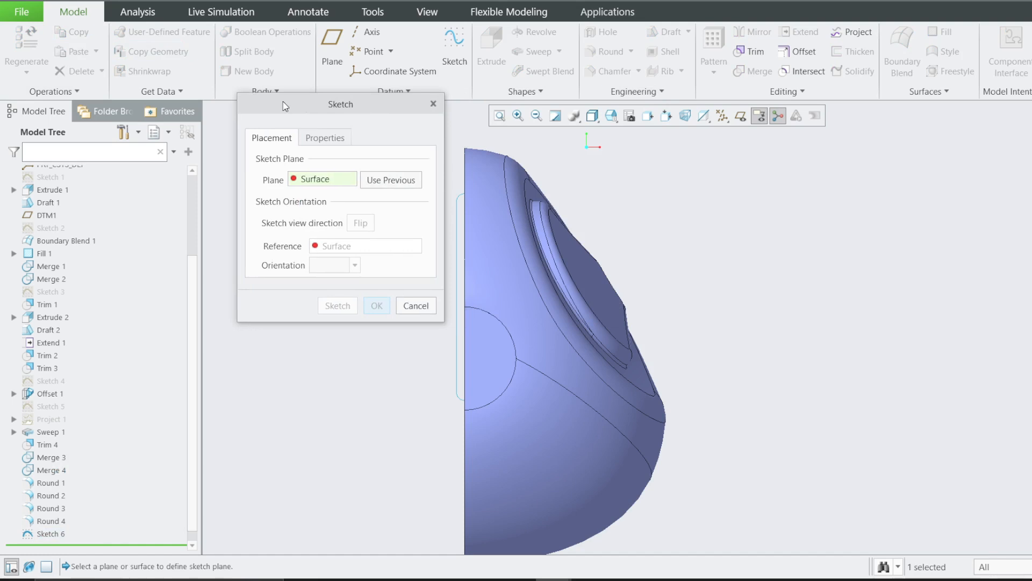
pyautogui.click(395, 186)
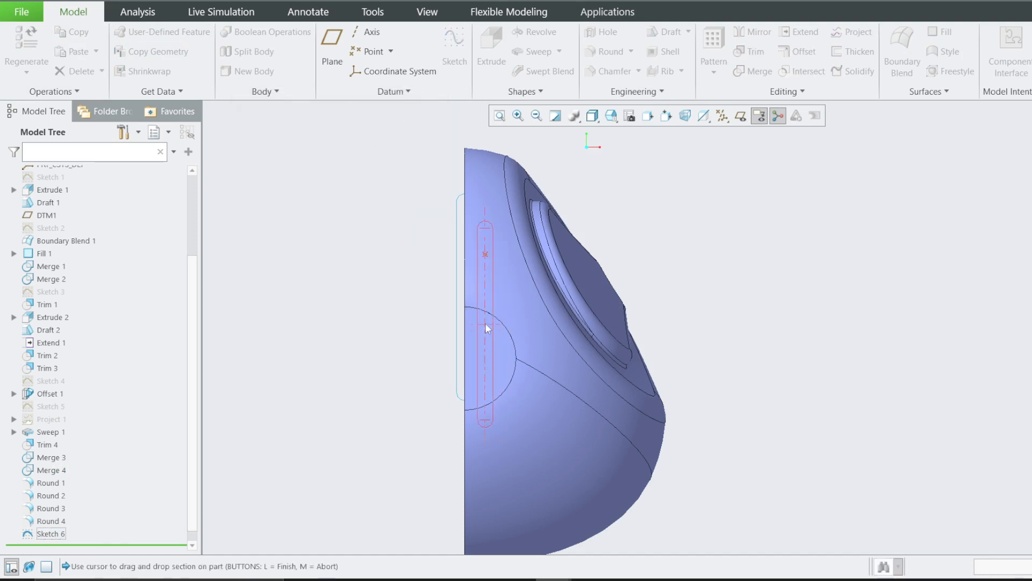
pyautogui.click(484, 345)
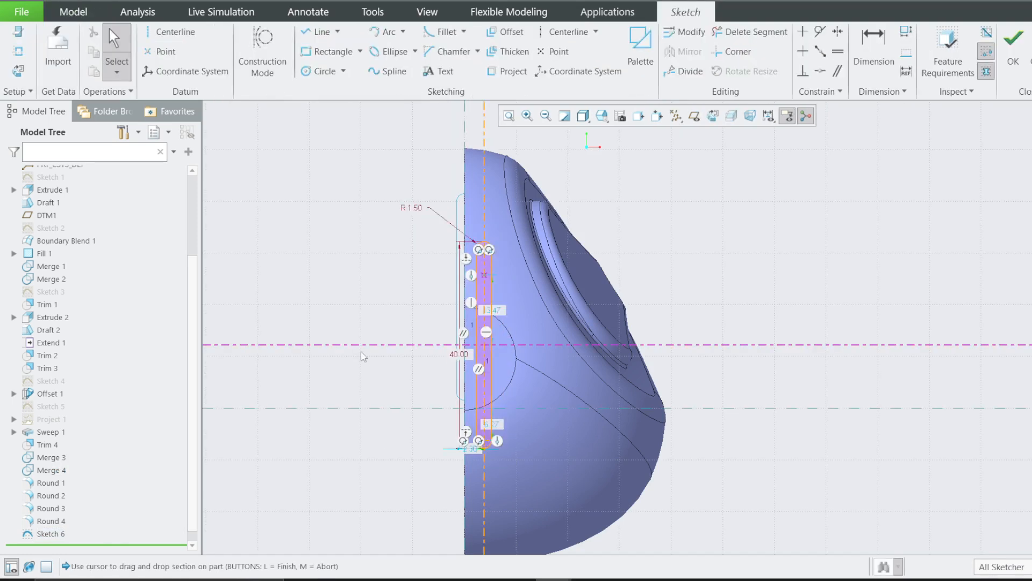
# Step: Draw an inclined centerline from the housing's symmetry edge through the copied slot's upper arc centre
pyautogui.scroll(4, 483, 201)
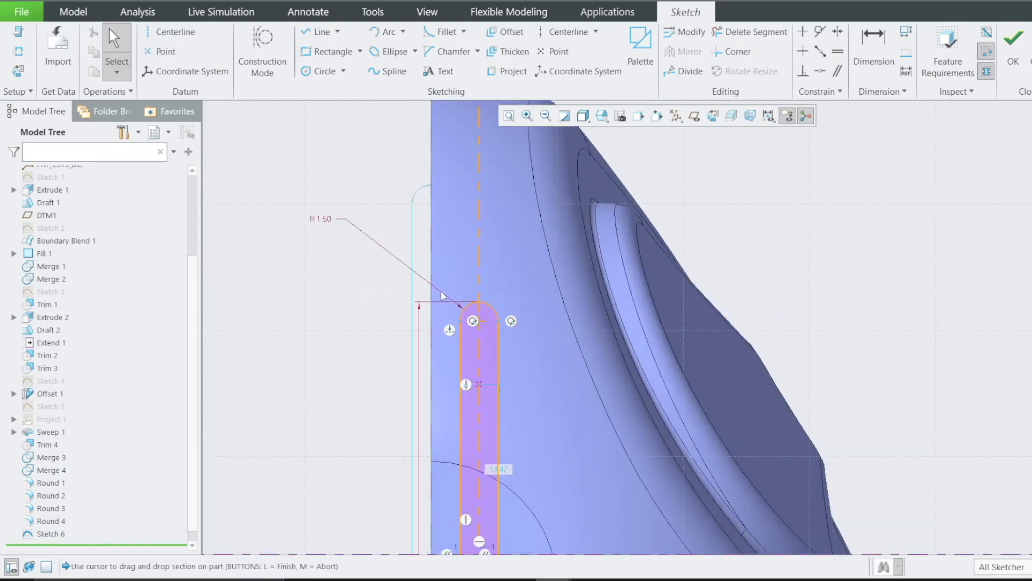
pyautogui.click(168, 34)
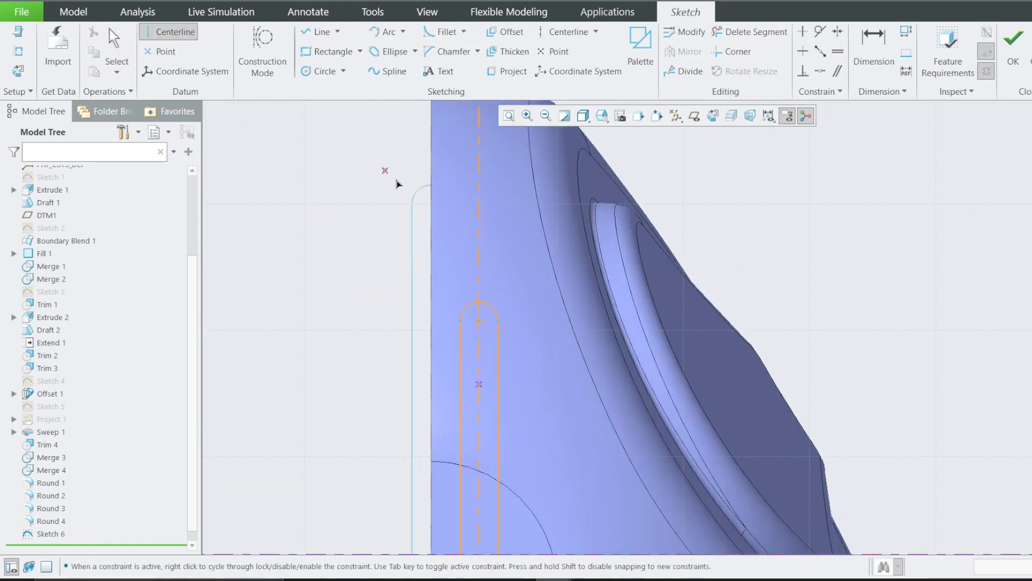
pyautogui.click(433, 205)
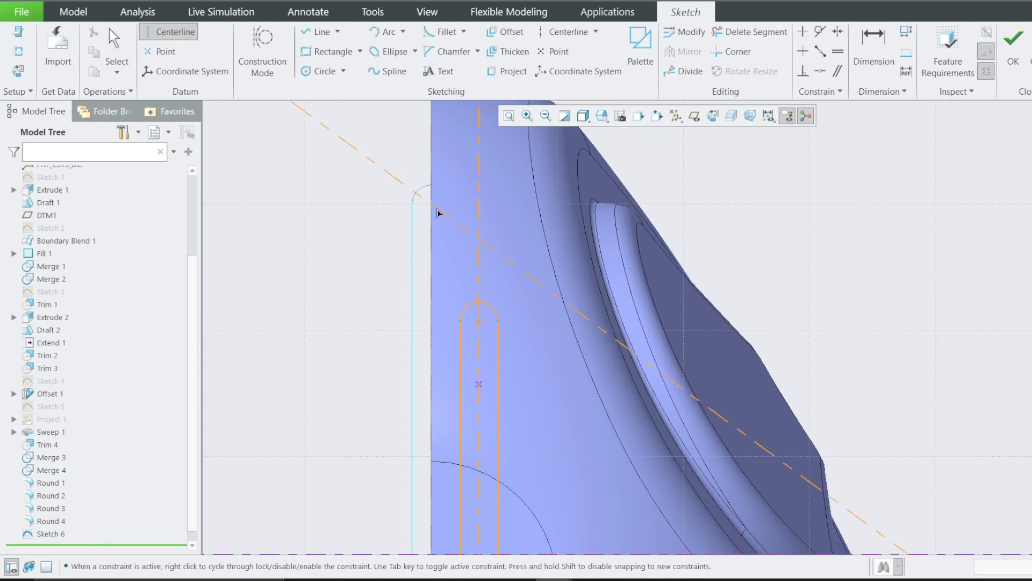
pyautogui.click(479, 321)
pyautogui.middleClick(511, 321)
# Step: Dimension the angle between the inclined centerline and the vertical symmetry reference and set it to 45 degrees
pyautogui.press('d')
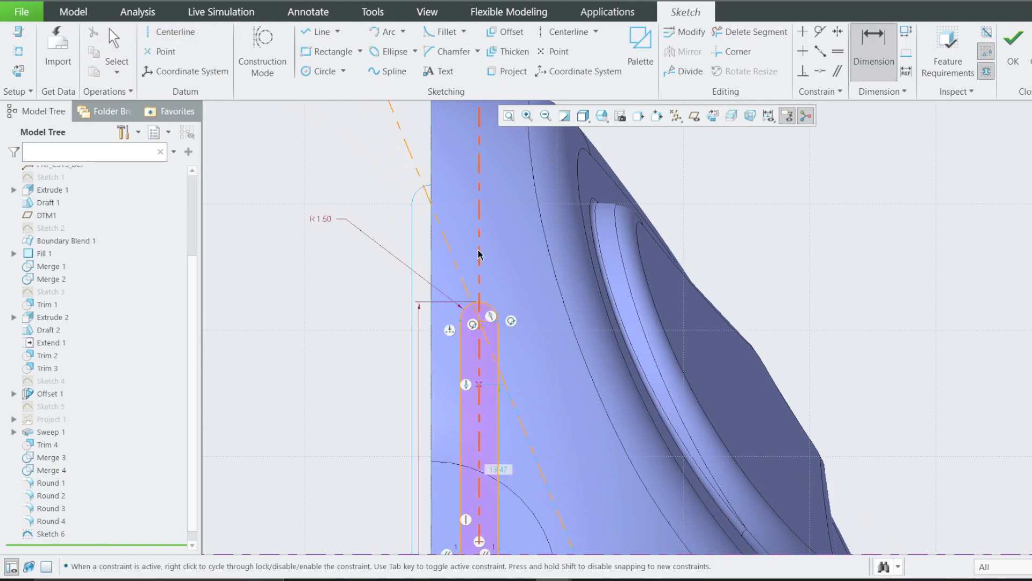
pyautogui.click(431, 248)
pyautogui.middleClick(442, 279)
pyautogui.write('45')
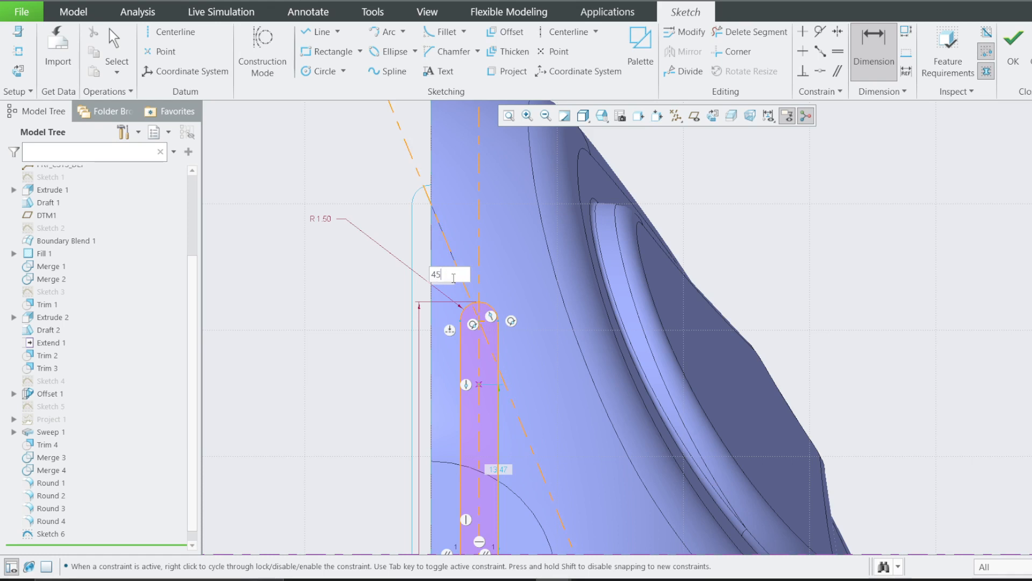
pyautogui.press('Return')
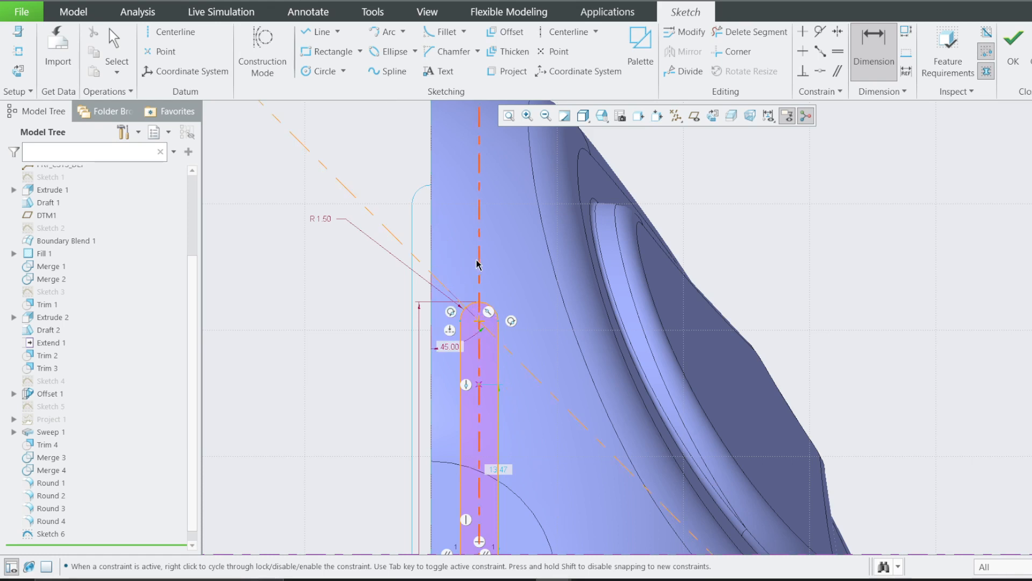
# Step: Add the upper arc of the original slot from Sketch 6 to the sketch references
pyautogui.click(18, 51)
pyautogui.moveTo(400, 60); pyautogui.dragTo(214, 106)
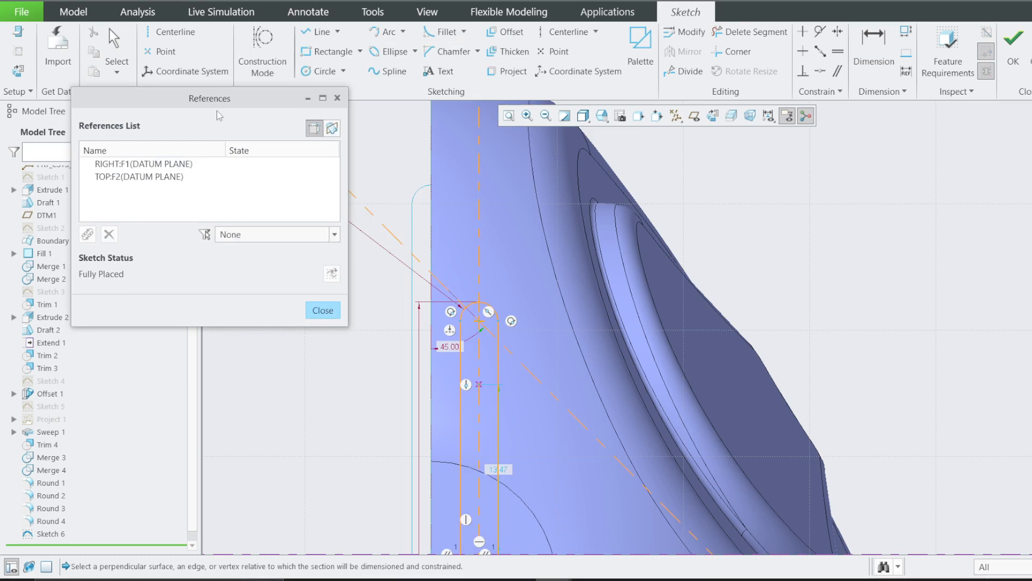
pyautogui.click(414, 199)
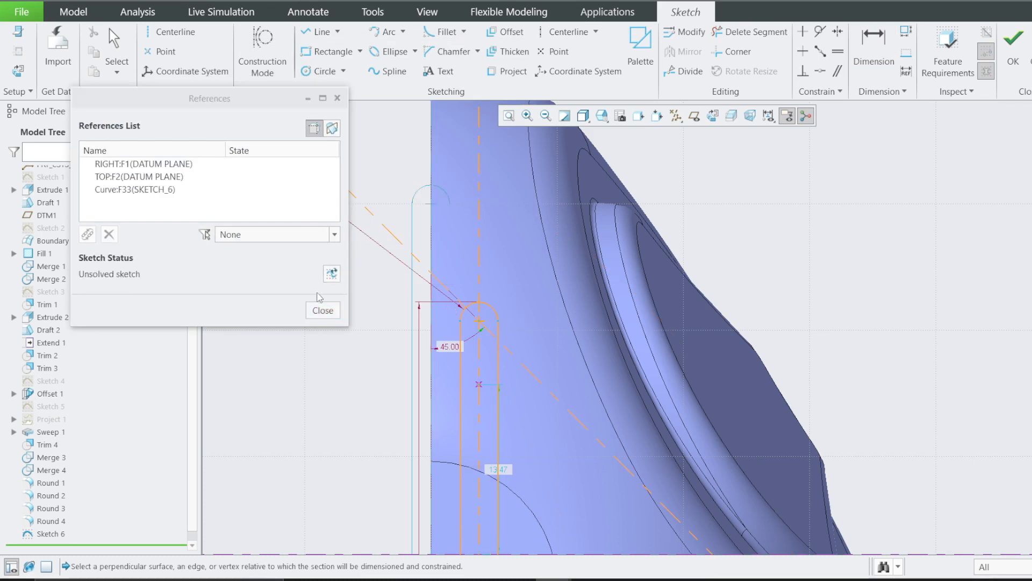
pyautogui.click(323, 310)
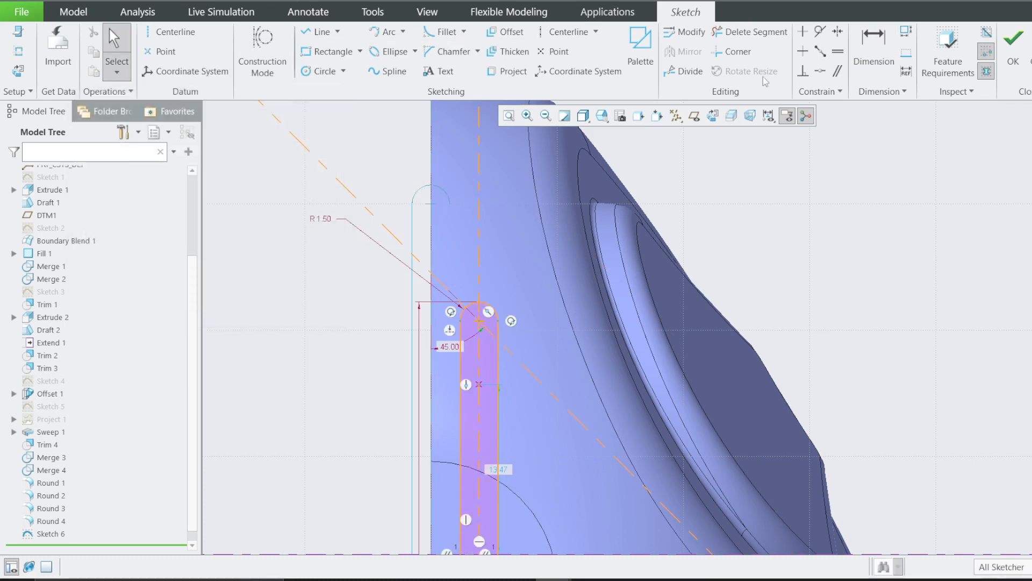
# Step: Make the 45° centerline coincident with the upper arc centre of the original slot
pyautogui.click(821, 71)
pyautogui.click(430, 208)
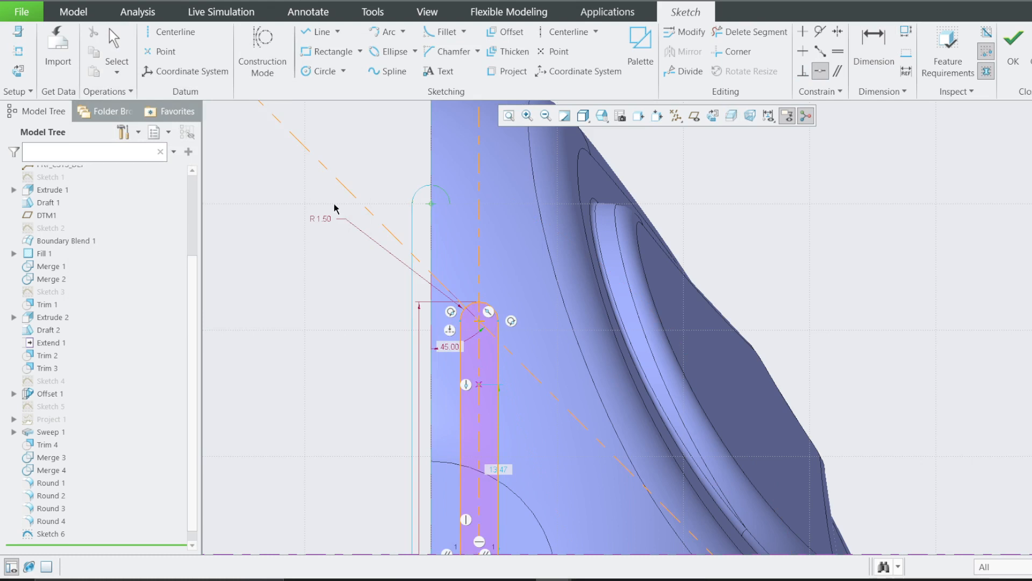
pyautogui.click(346, 190)
pyautogui.scroll(4, 324, 242)
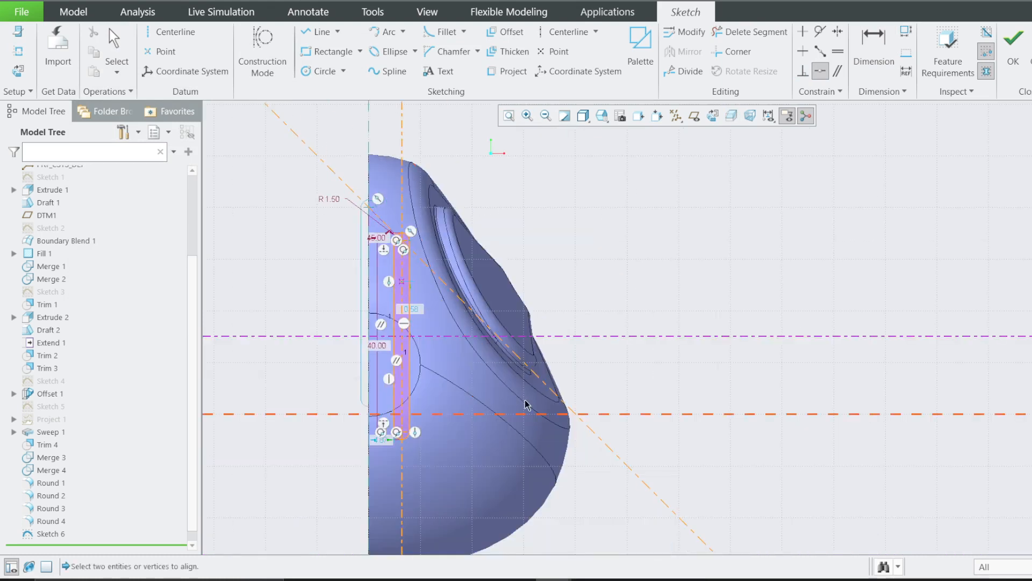
pyautogui.scroll(-2, 364, 388)
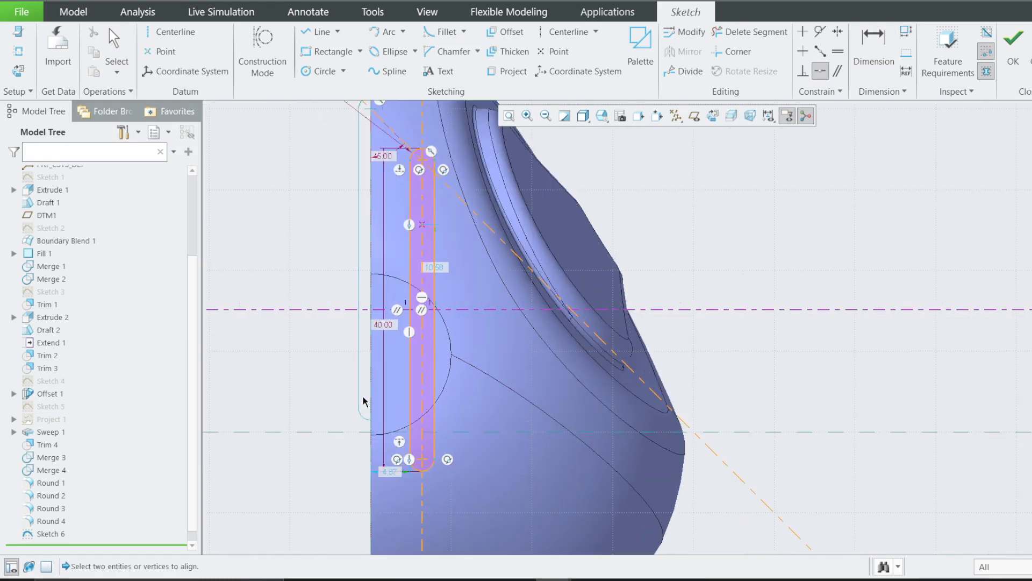
pyautogui.scroll(-2, 390, 487)
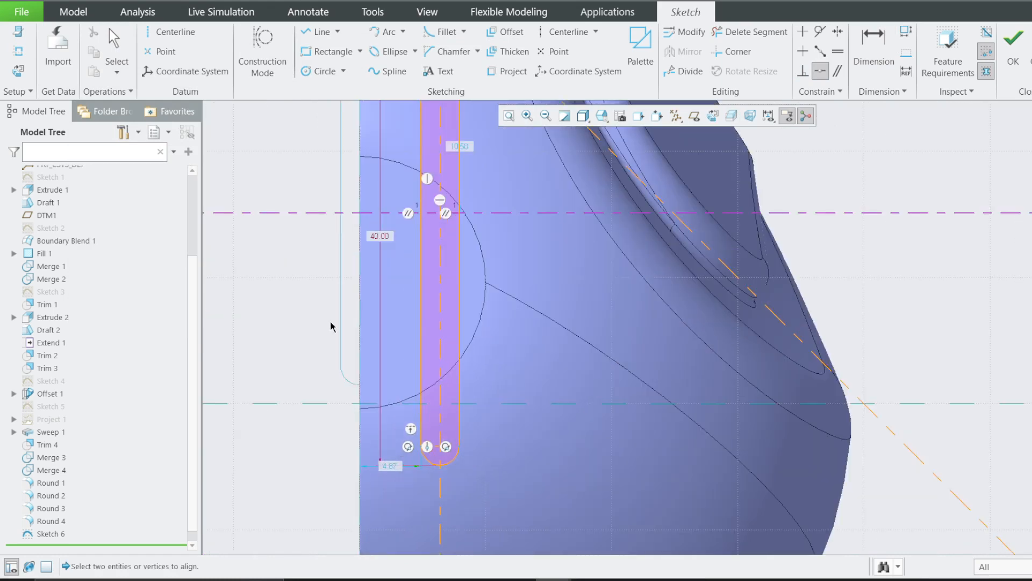
# Step: Add the straight side of the original slot from Sketch 6 that faces the copied slot to the sketch references
pyautogui.scroll(3, 373, 279)
pyautogui.click(18, 51)
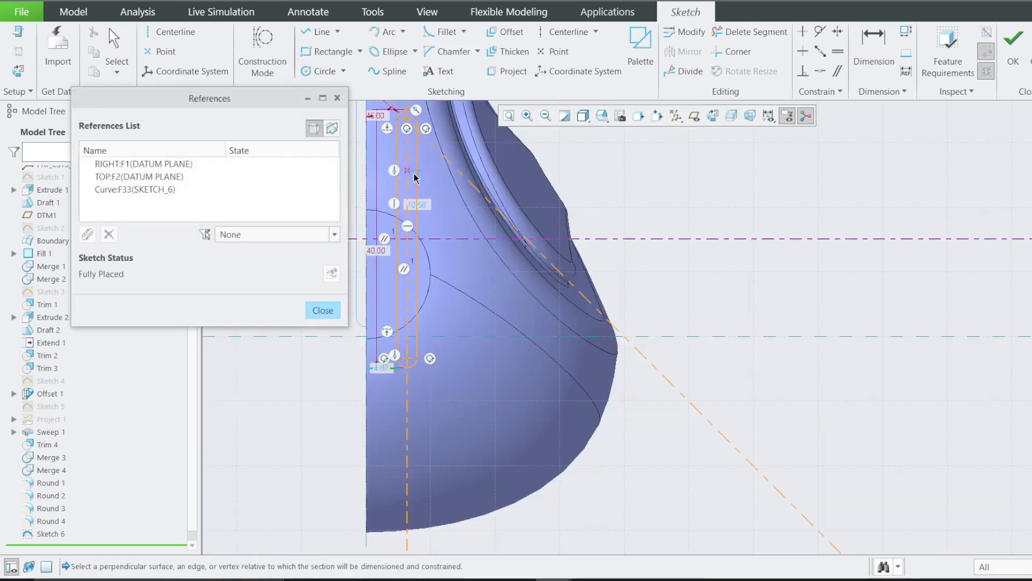
pyautogui.click(378, 156)
pyautogui.scroll(2, 320, 278)
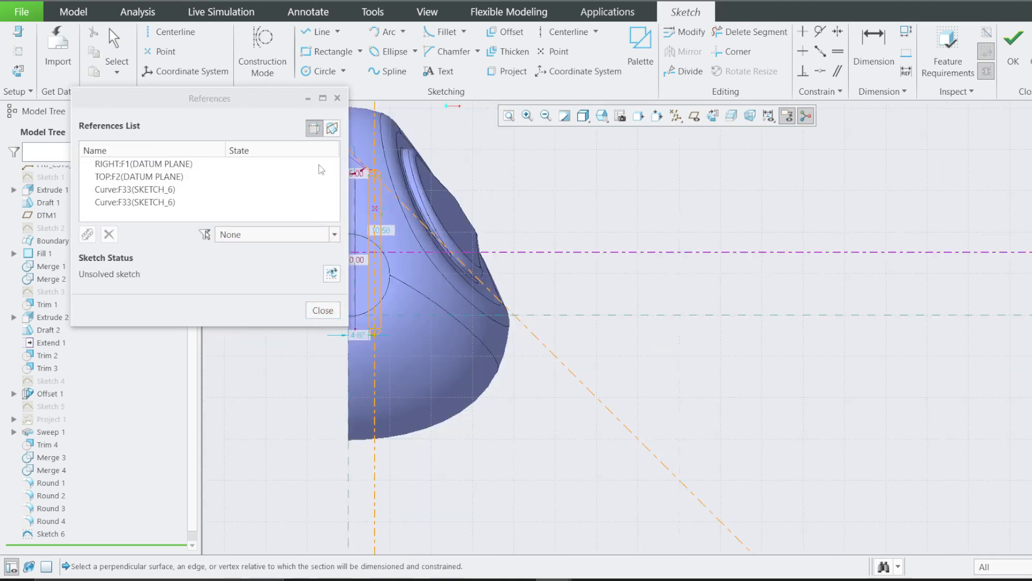
pyautogui.click(322, 310)
# Step: Set the gap between the original slot's referenced side and the copied slot's near side to 4 mm
pyautogui.scroll(-4, 346, 322)
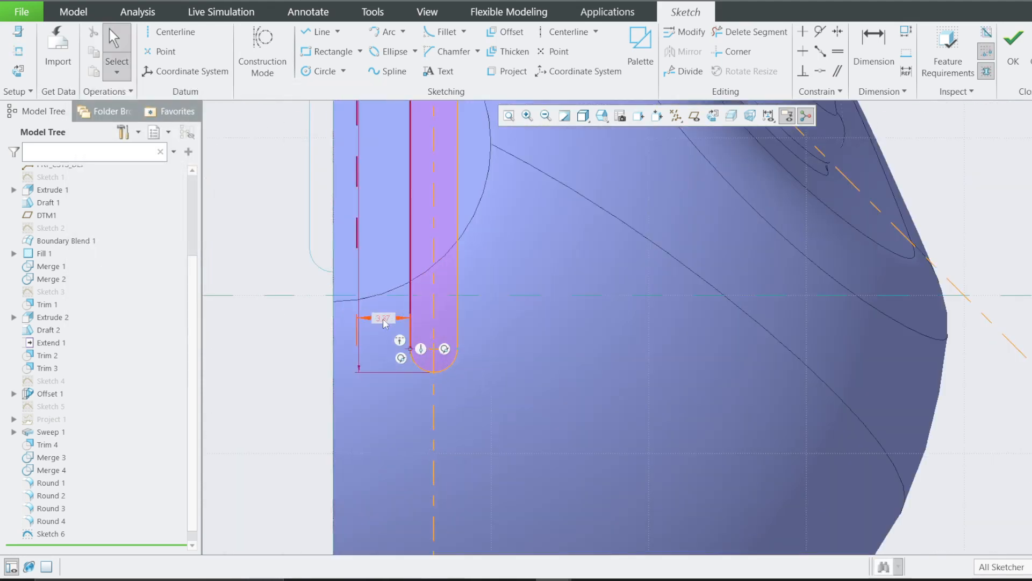
pyautogui.doubleClick(384, 318)
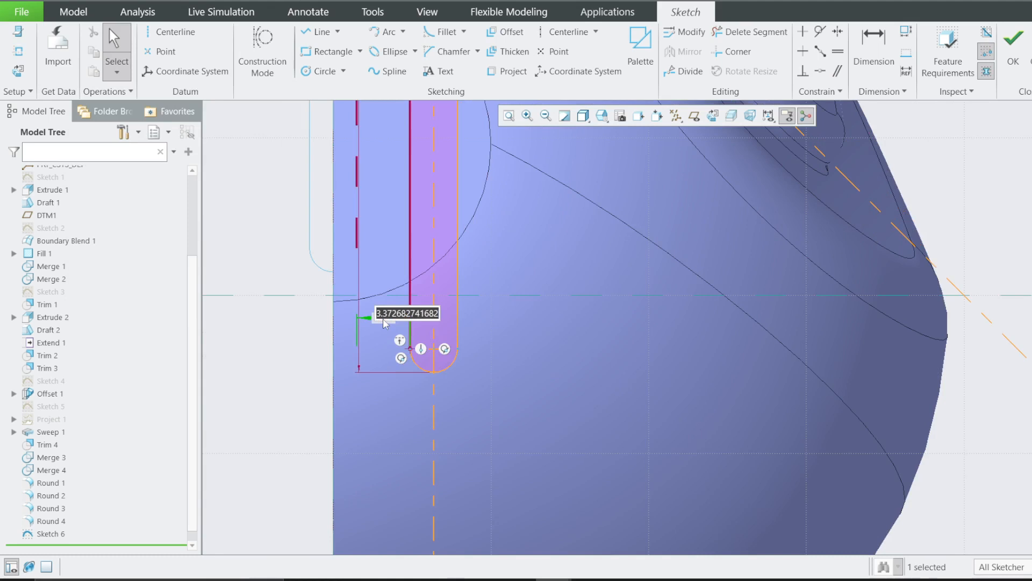
pyautogui.write('4')
pyautogui.press('Return')
pyautogui.scroll(4, 385, 320)
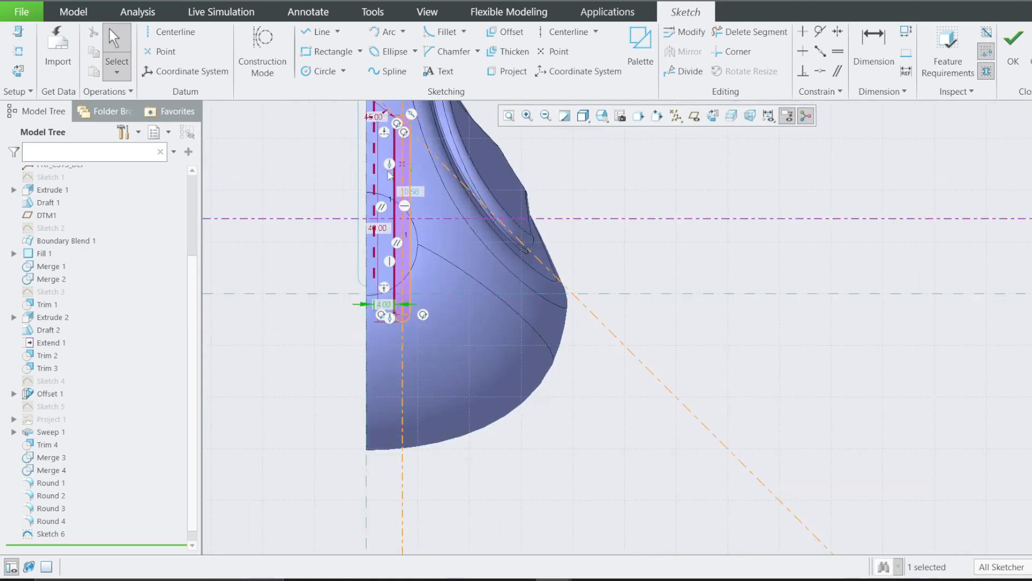
# Step: Reduce the inclined centerline's angle to slightly less than 45 degrees and accept the copied slot sketch
pyautogui.scroll(2, 424, 162)
pyautogui.scroll(-5, 425, 142)
pyautogui.scroll(4, 515, 240)
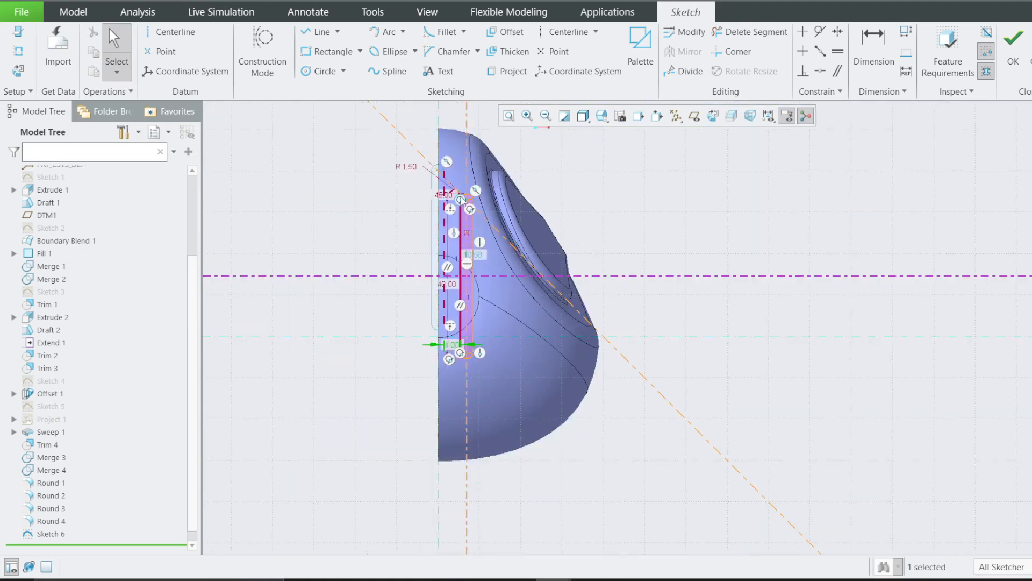
pyautogui.scroll(-3, 475, 207)
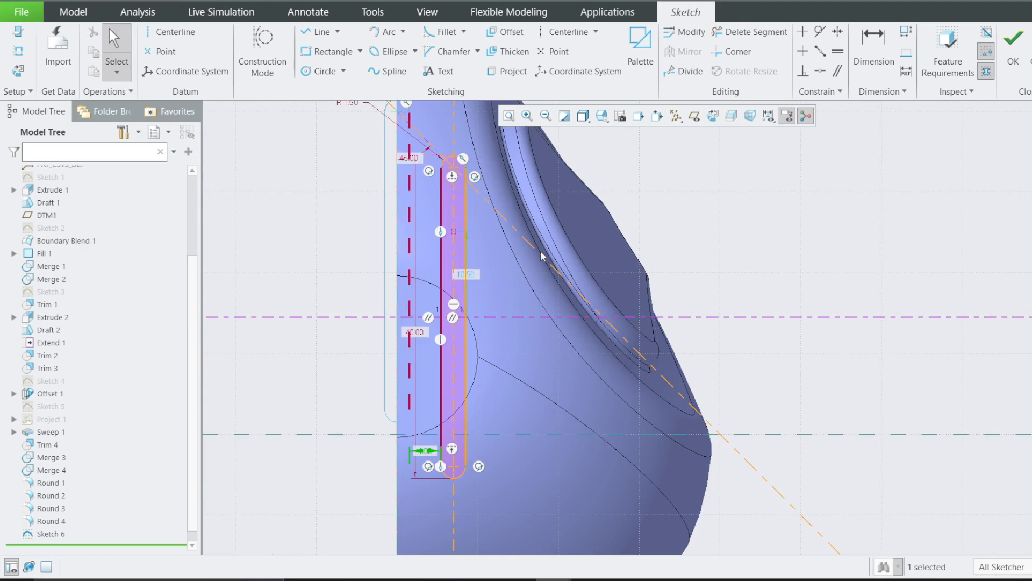
pyautogui.doubleClick(407, 158)
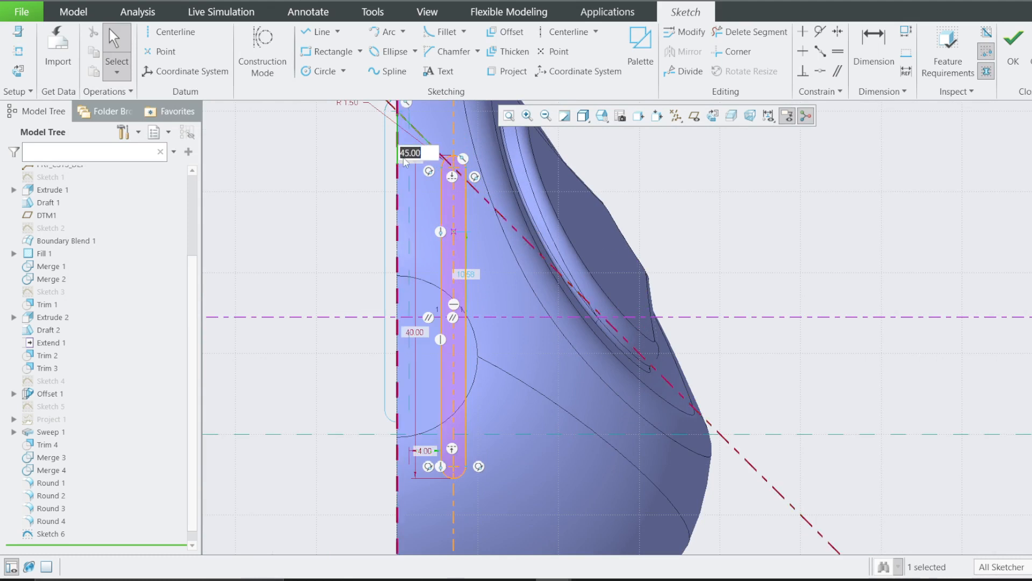
pyautogui.press('Return')
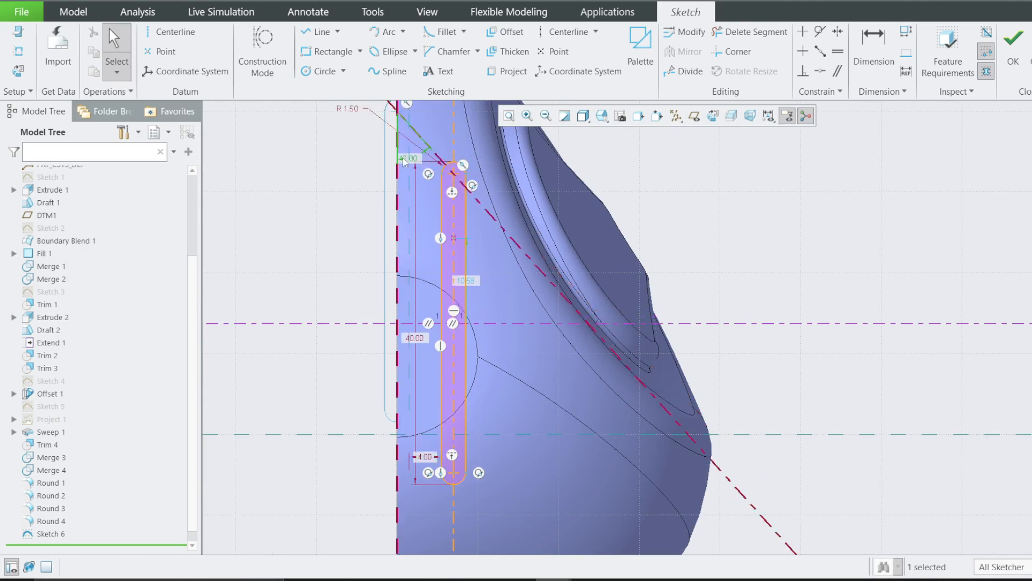
pyautogui.scroll(3, 594, 209)
pyautogui.click(1013, 48)
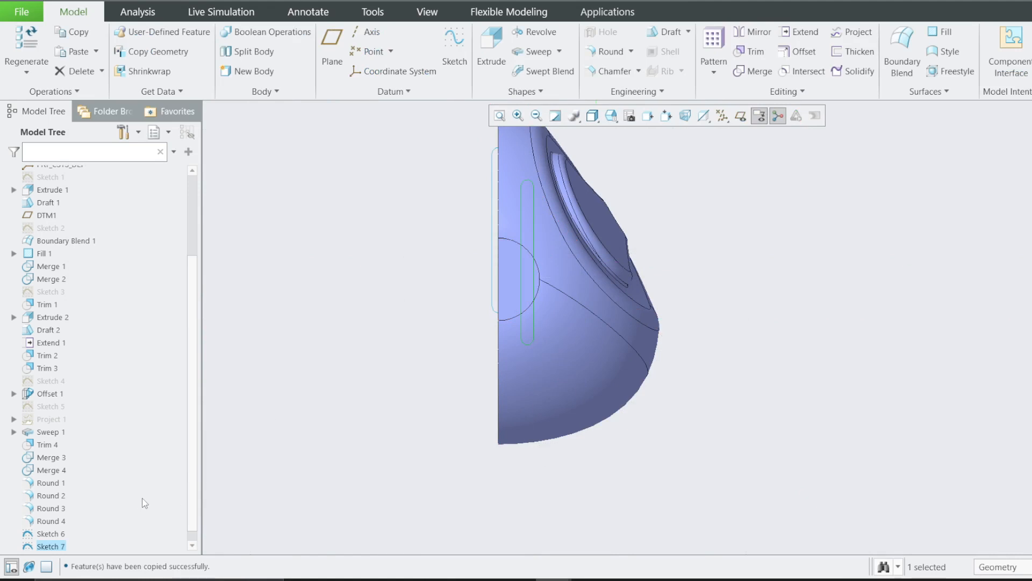
# Step: Paste another copy of the slot sketch and place it about 10.75 mm from the housing's symmetry edge
pyautogui.hotkey('ctrl', 'v')
pyautogui.moveTo(955, 114); pyautogui.dragTo(202, 225)
pyautogui.click(325, 304)
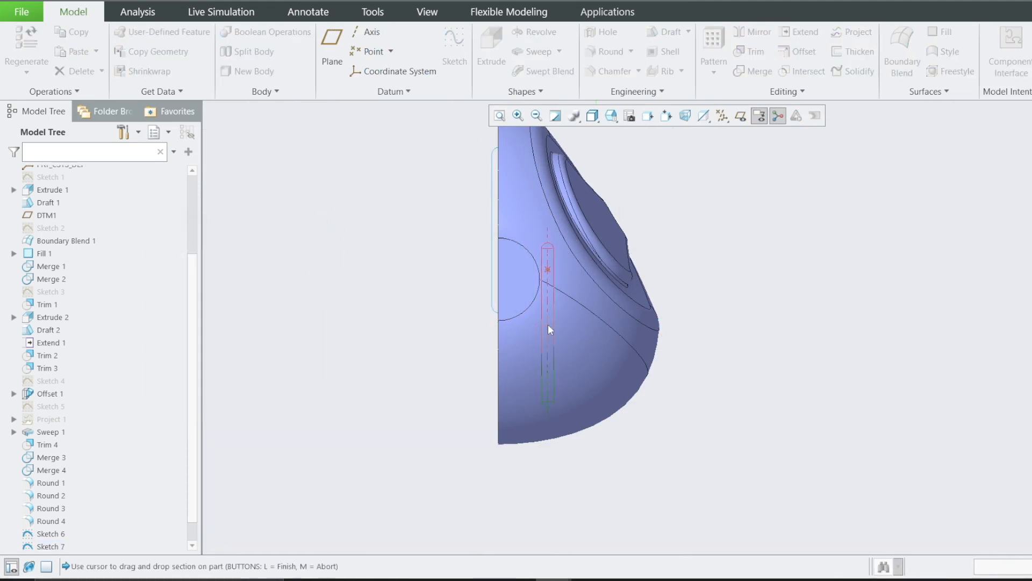
pyautogui.click(551, 311)
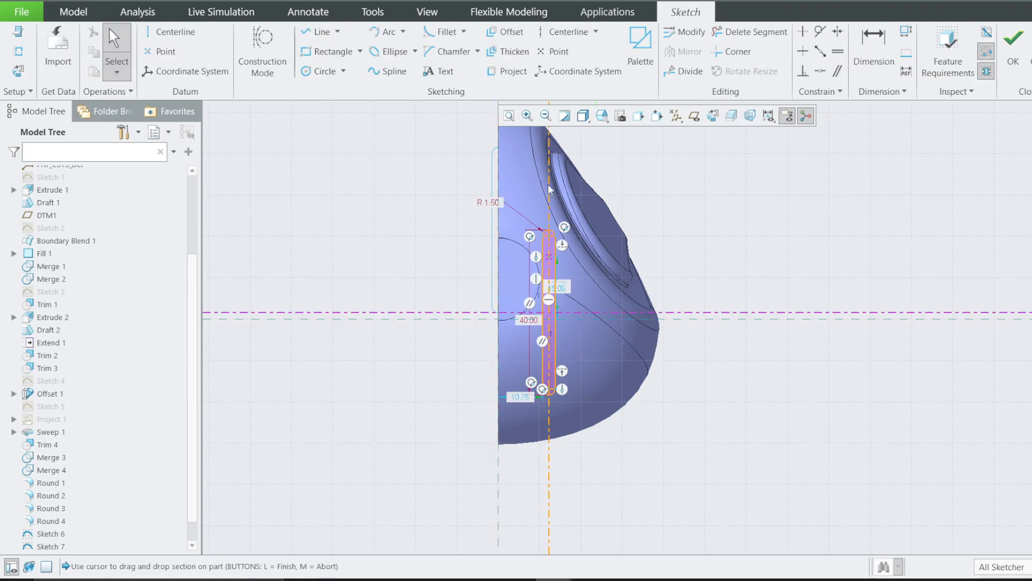
pyautogui.scroll(3, 541, 232)
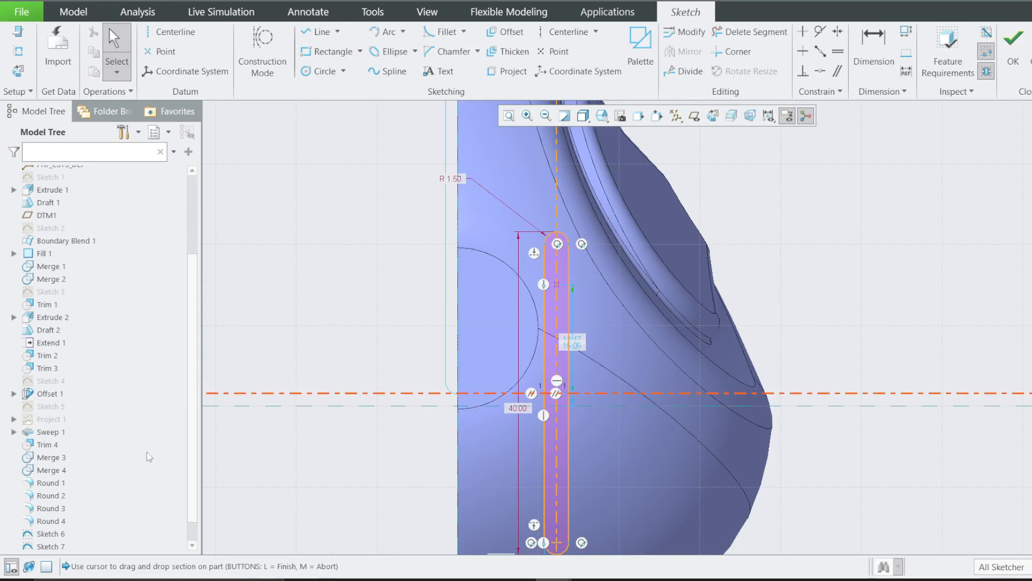
pyautogui.scroll(-1, 124, 522)
pyautogui.scroll(-2, 457, 353)
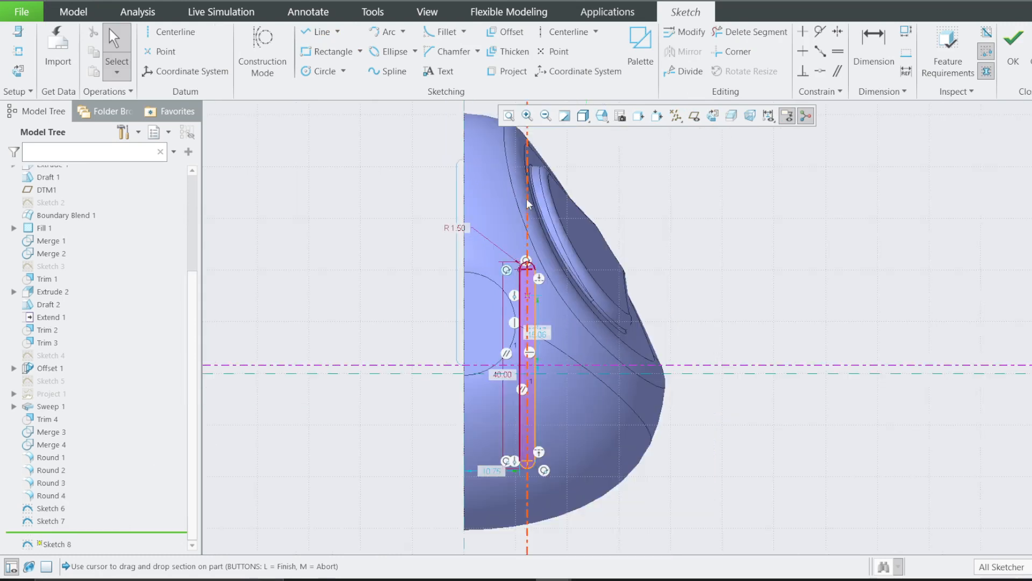
# Step: Draw an inclined centerline from the original slot's upper arc centre through the new slot's upper arc centre
pyautogui.click(192, 36)
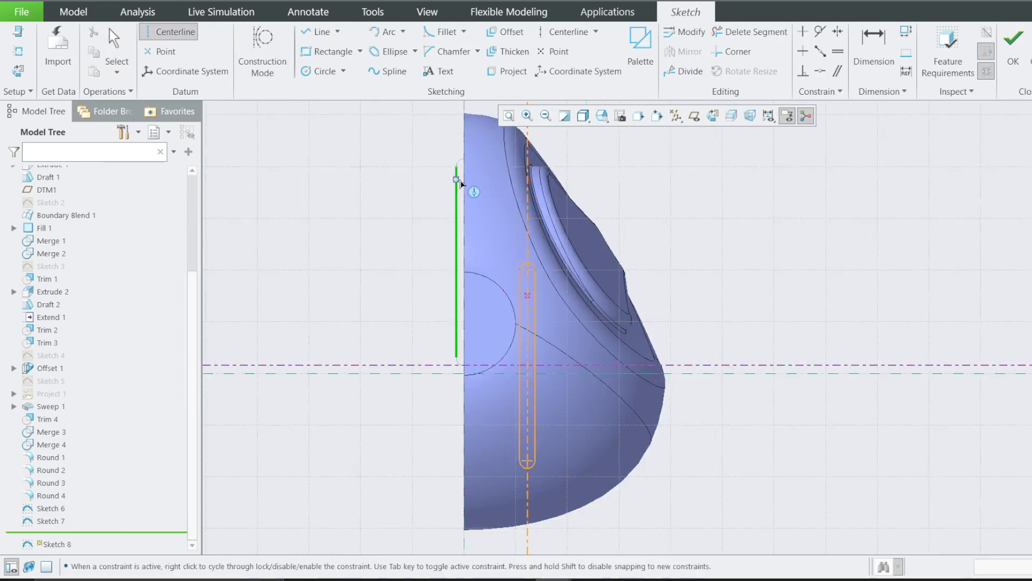
pyautogui.scroll(3, 465, 169)
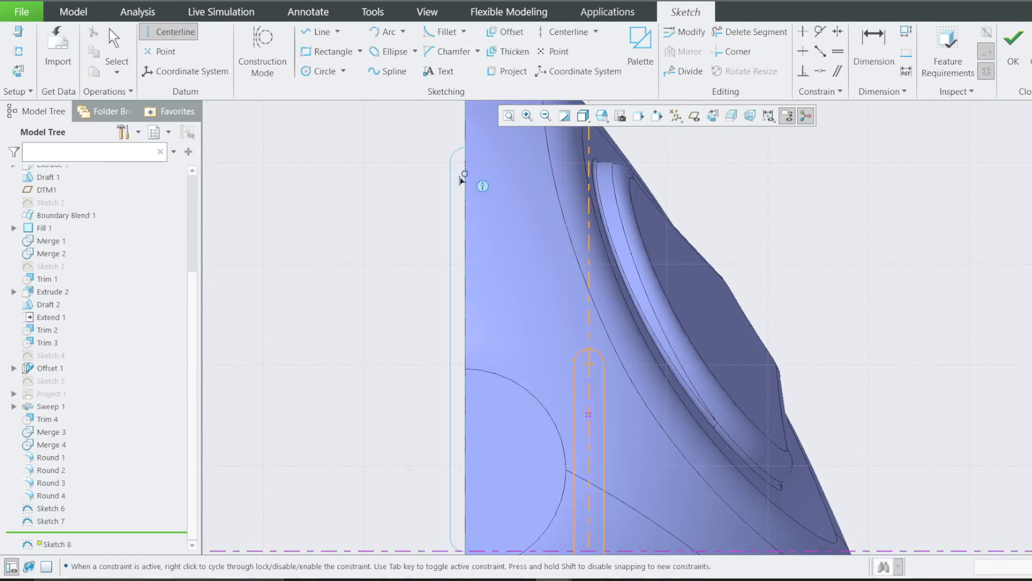
pyautogui.click(466, 160)
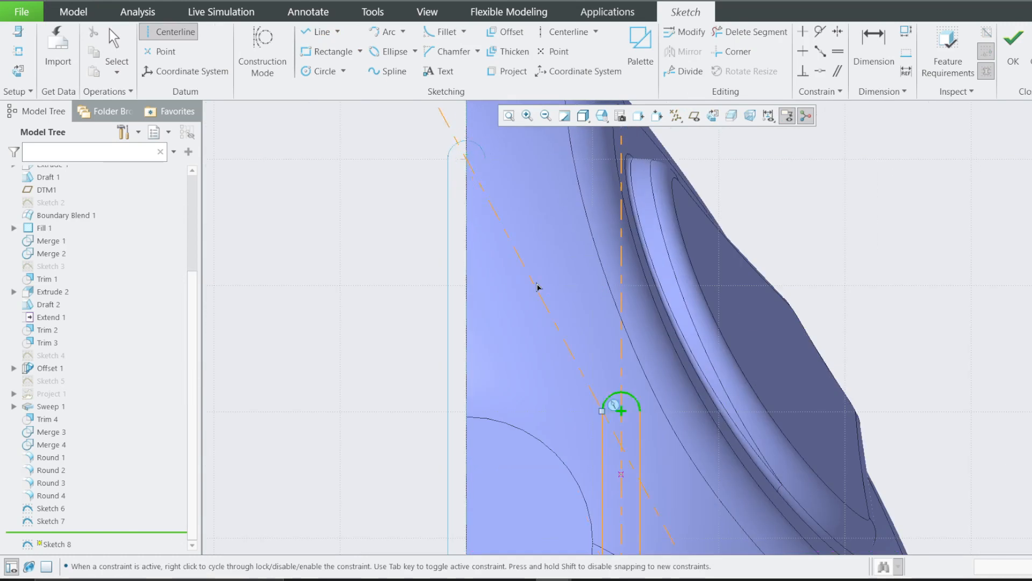
pyautogui.click(624, 413)
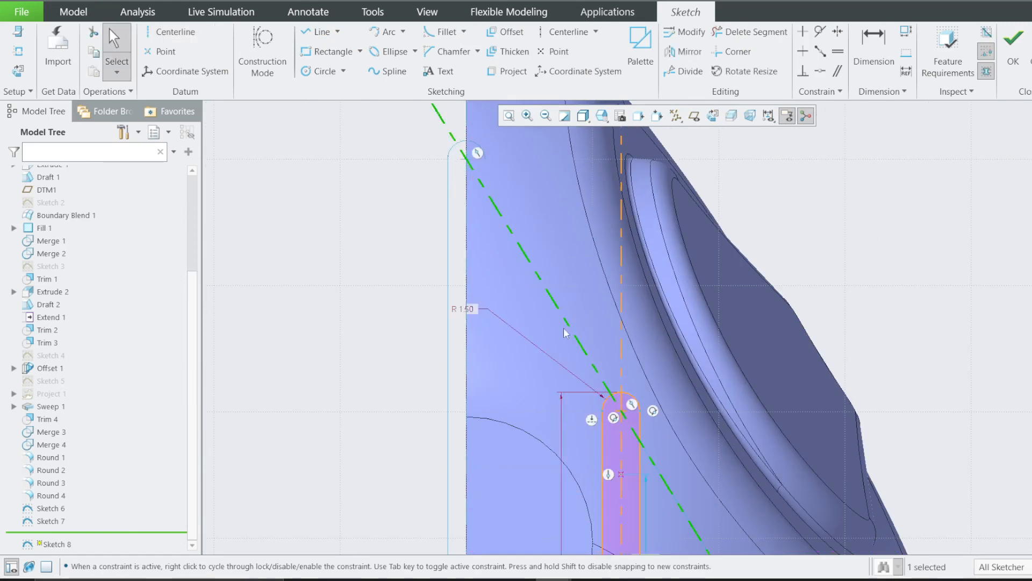
# Step: Dimension the angle between the new inclined centerline and the vertical symmetry reference and set it to 42 degrees
pyautogui.press('d')
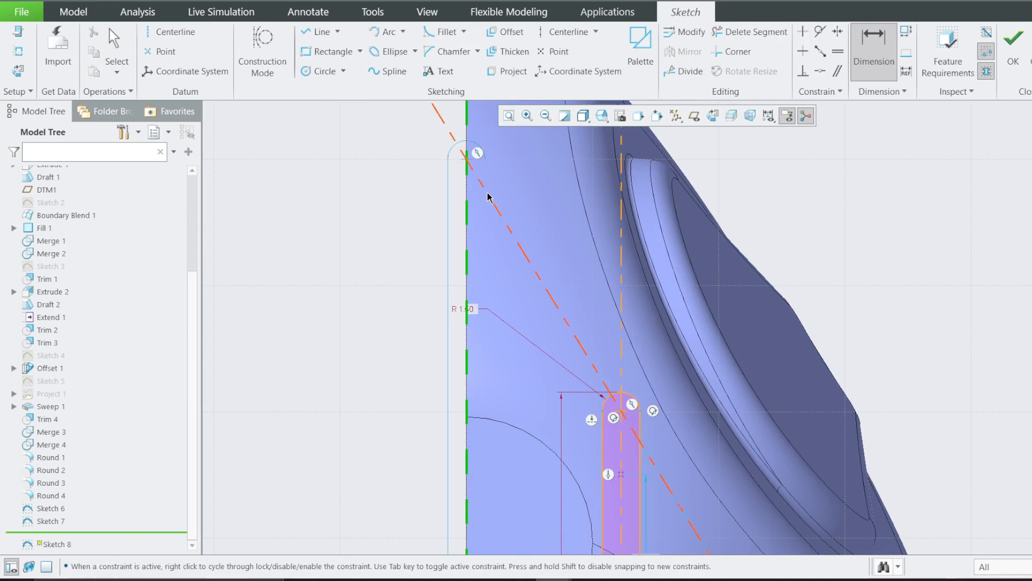
pyautogui.middleClick(495, 245)
pyautogui.write('42')
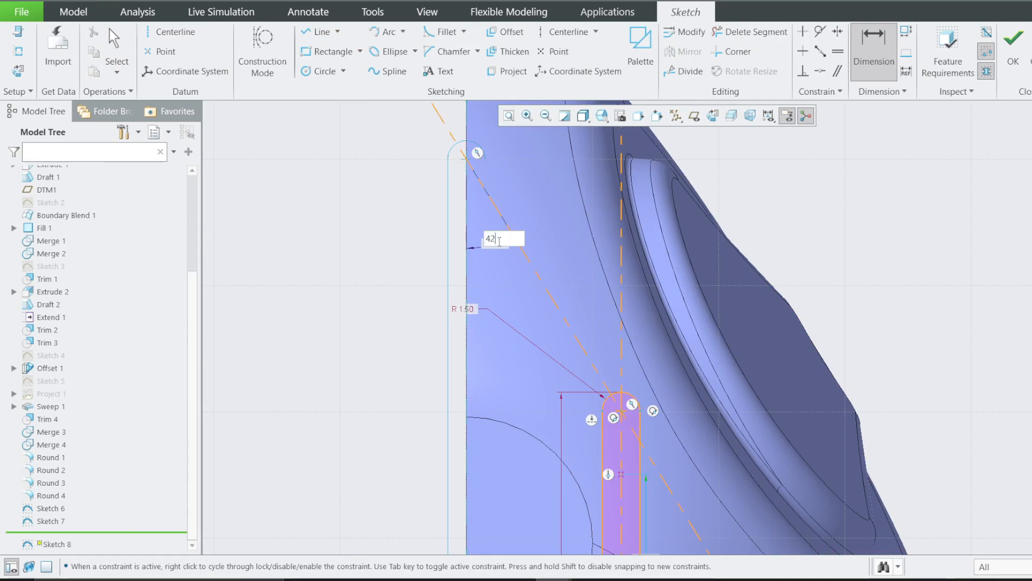
pyautogui.press('Return')
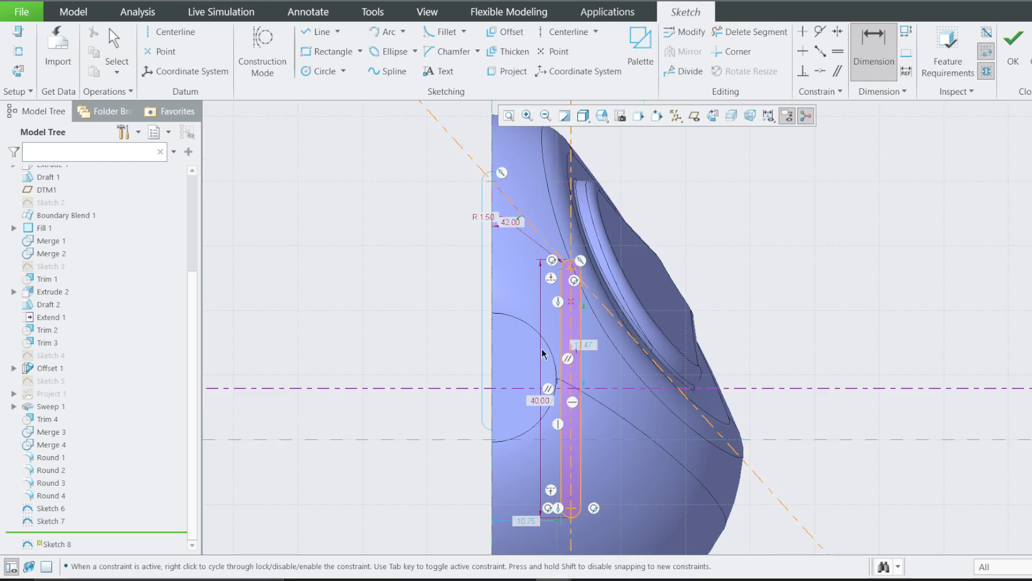
# Step: Add the straight side of the Sketch 7 slot that faces the new slot to the sketch references
pyautogui.click(18, 51)
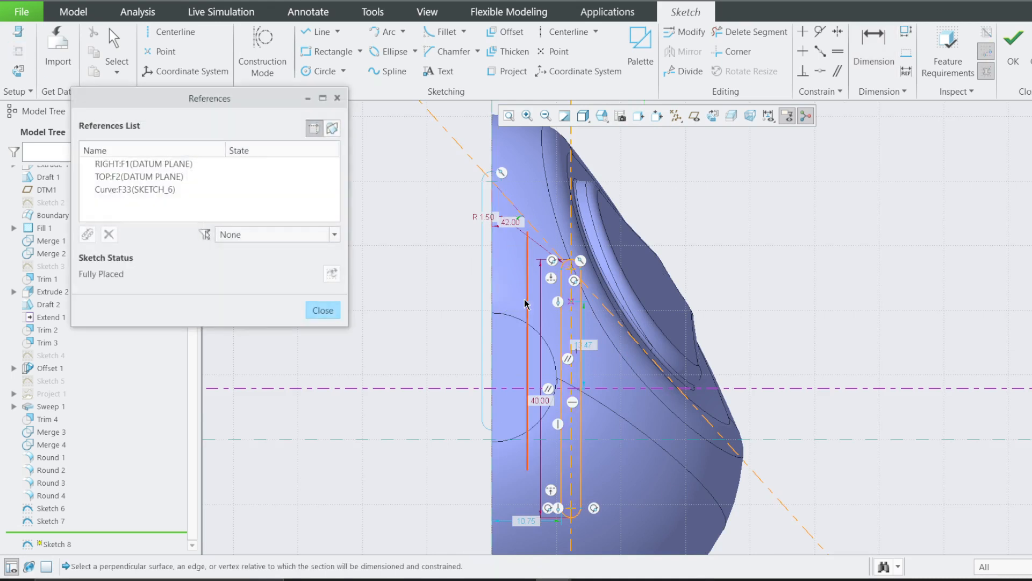
pyautogui.click(546, 300)
pyautogui.scroll(3, 528, 339)
pyautogui.scroll(-5, 539, 430)
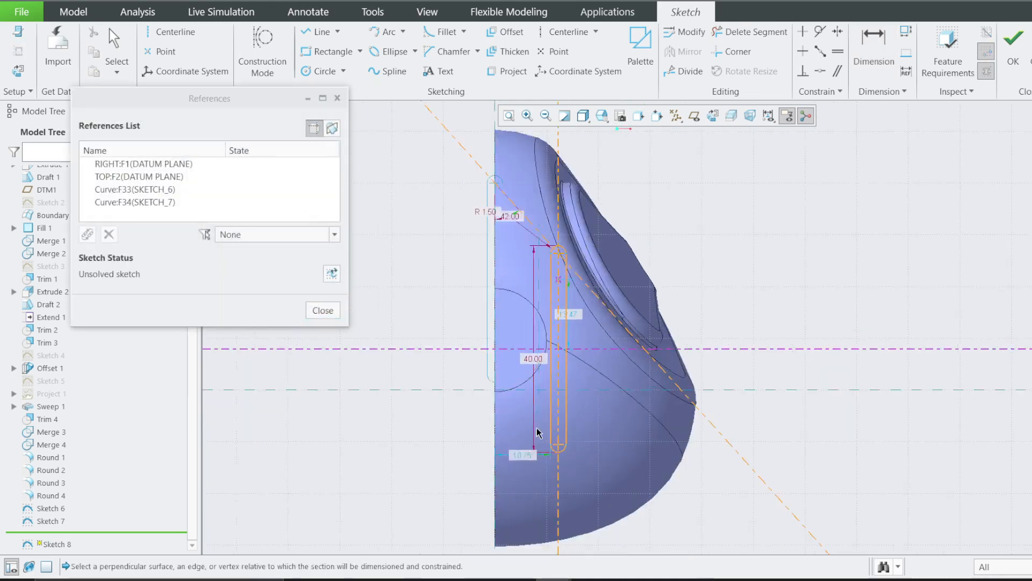
pyautogui.middleClick(581, 344)
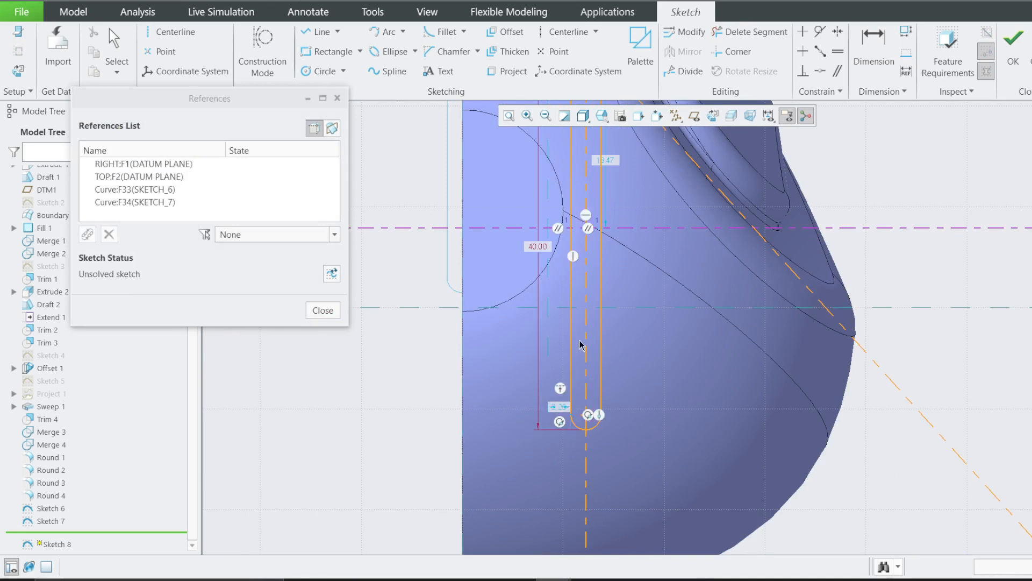
# Step: Dimension the gap between the Sketch 7 slot and the new slot's near side at 4 mm and accept the sketch
pyautogui.click(548, 299)
pyautogui.click(572, 309)
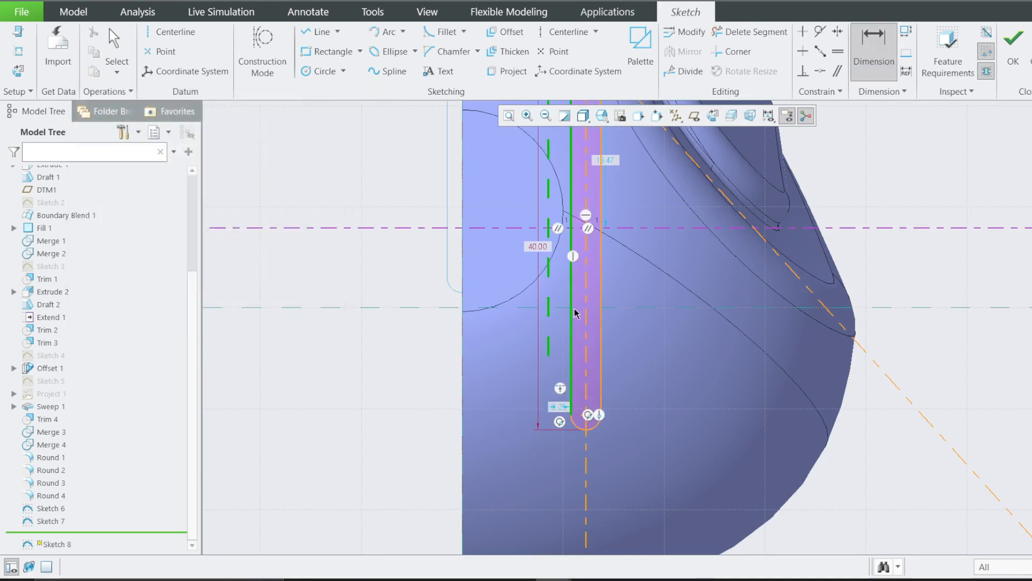
pyautogui.middleClick(561, 409)
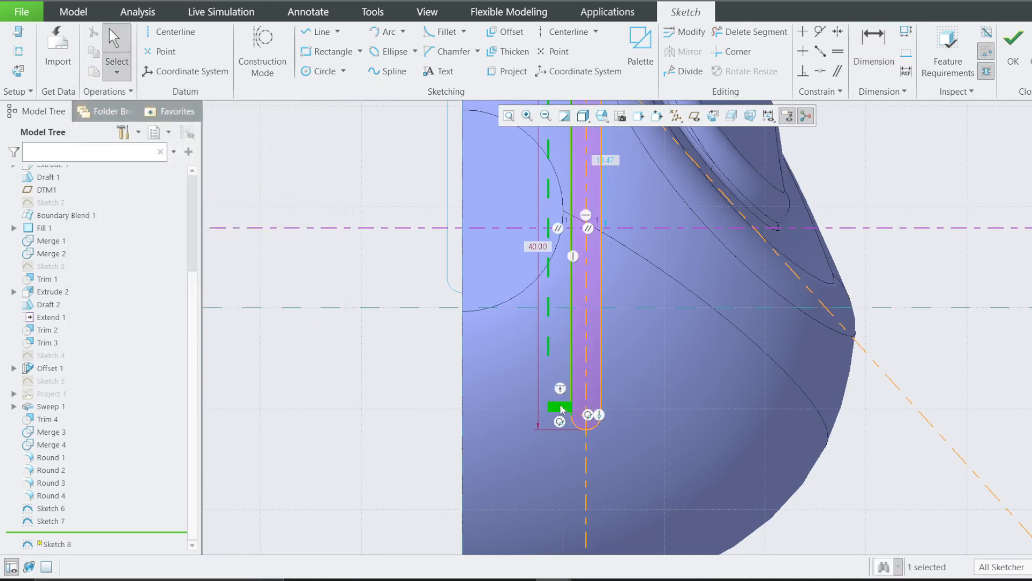
pyautogui.write('4')
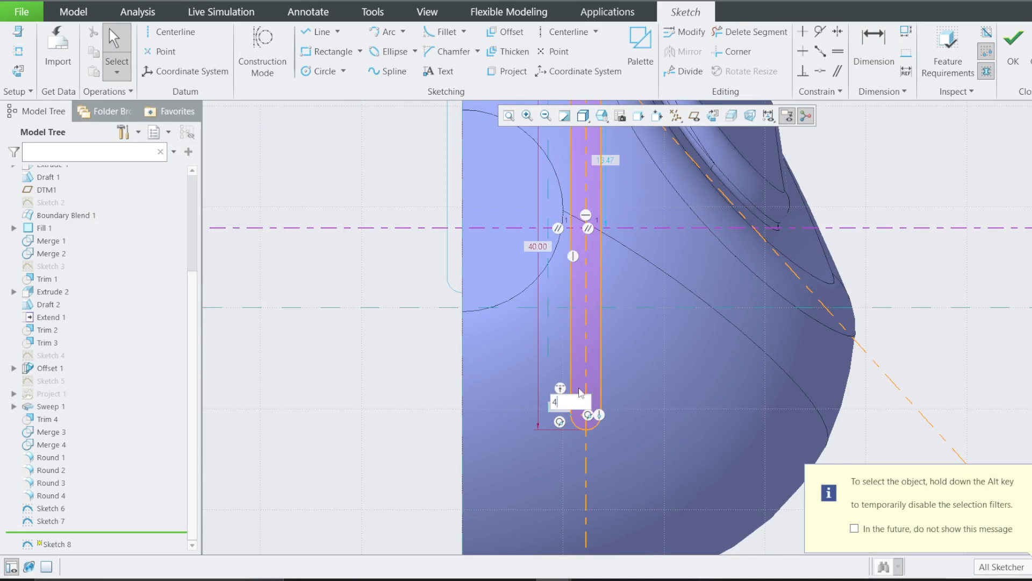
pyautogui.press('Return')
pyautogui.scroll(4, 590, 392)
pyautogui.scroll(-4, 603, 214)
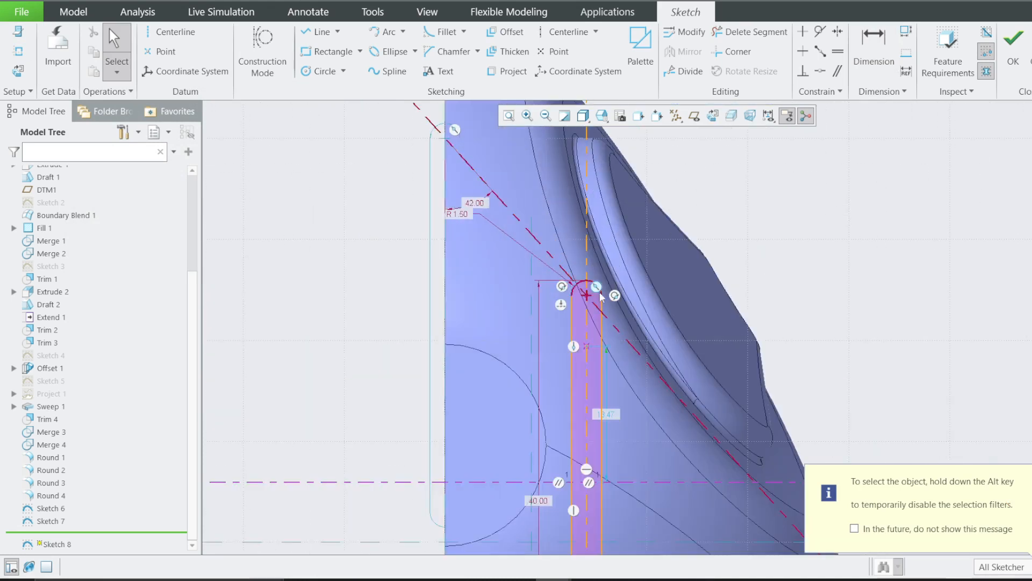
pyautogui.scroll(1, 590, 232)
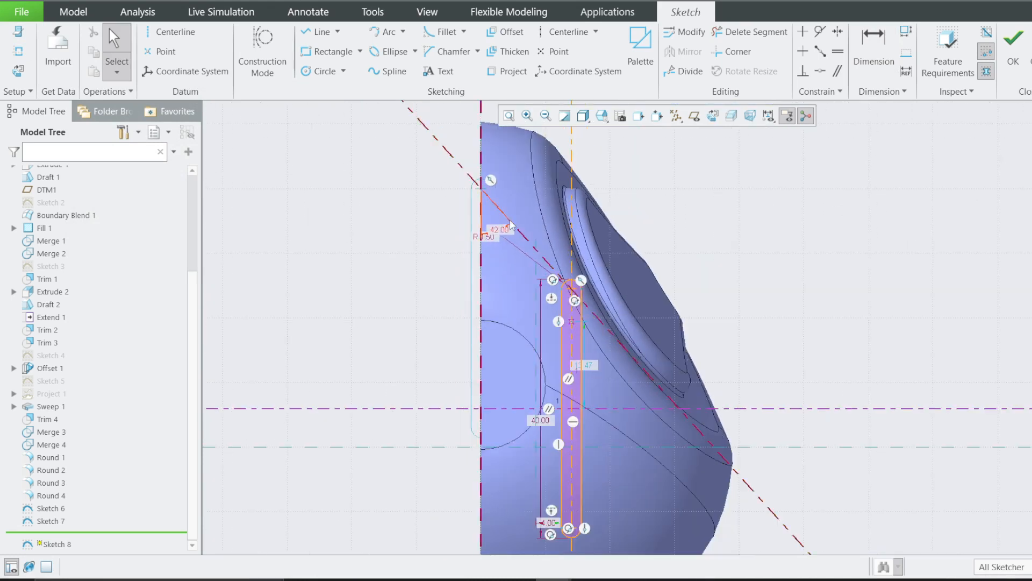
pyautogui.click(1013, 54)
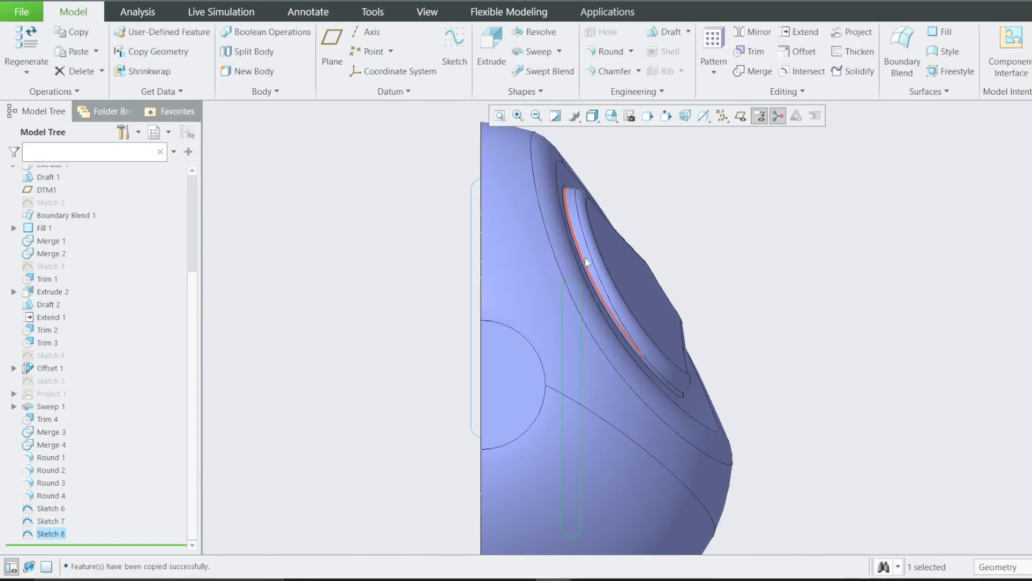
# Step: Redefine Sketch 6, move its slot lower along the symmetry line, accept it and compare it with the Sketch 7 and Sketch 8 slots
pyautogui.scroll(3, 562, 299)
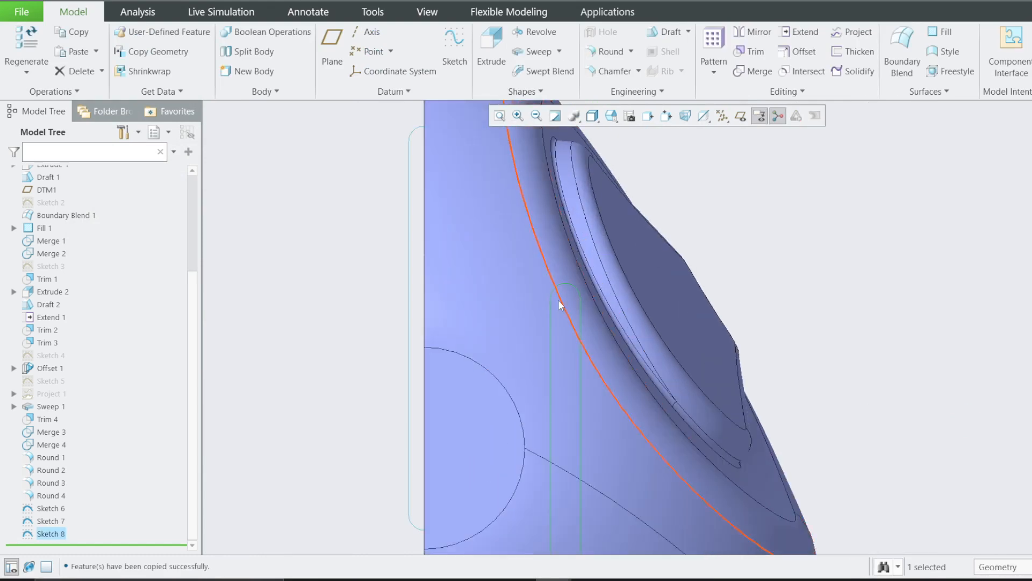
pyautogui.rightClick(69, 507)
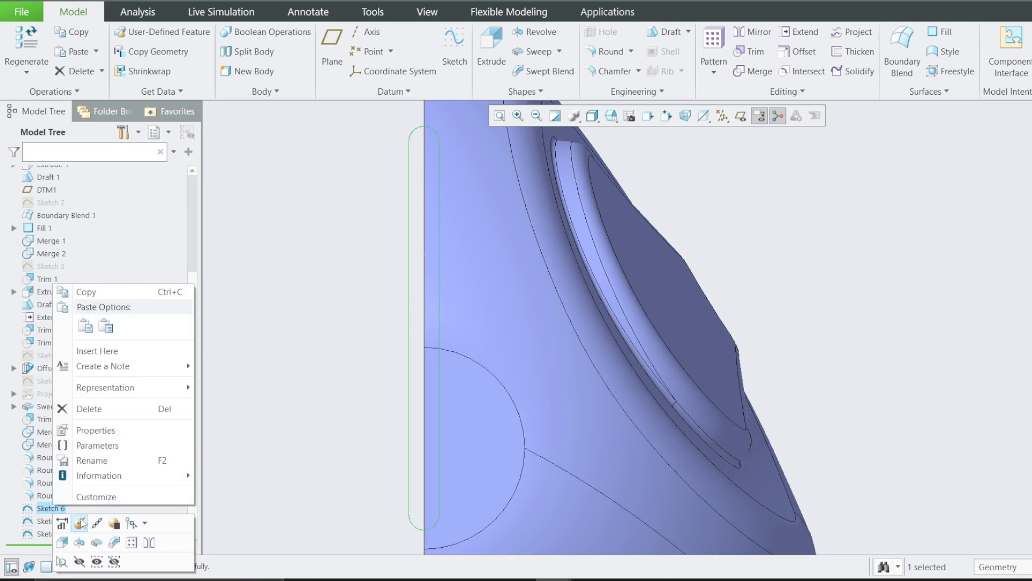
pyautogui.click(80, 523)
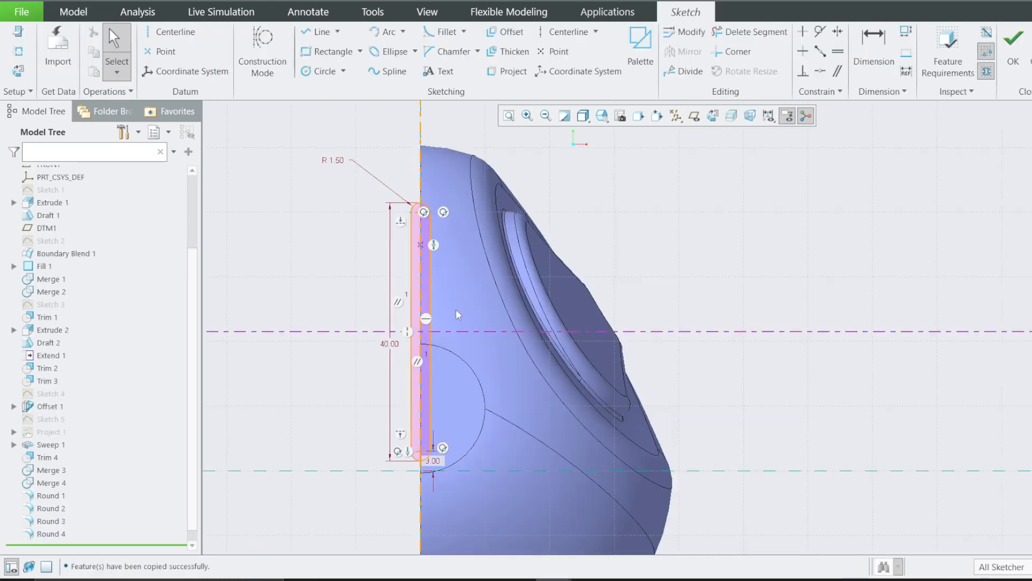
pyautogui.scroll(2, 444, 472)
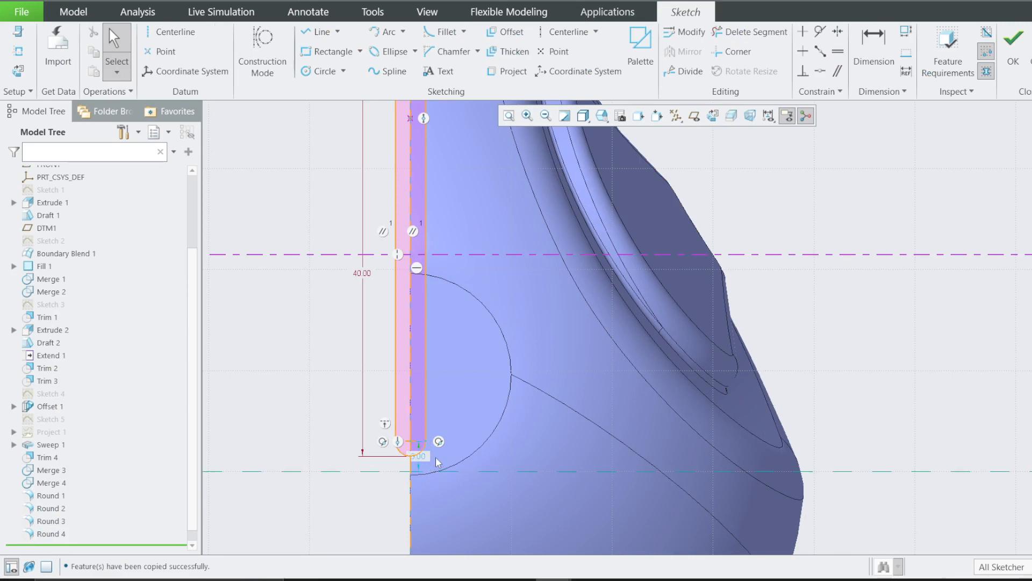
pyautogui.scroll(-2, 467, 329)
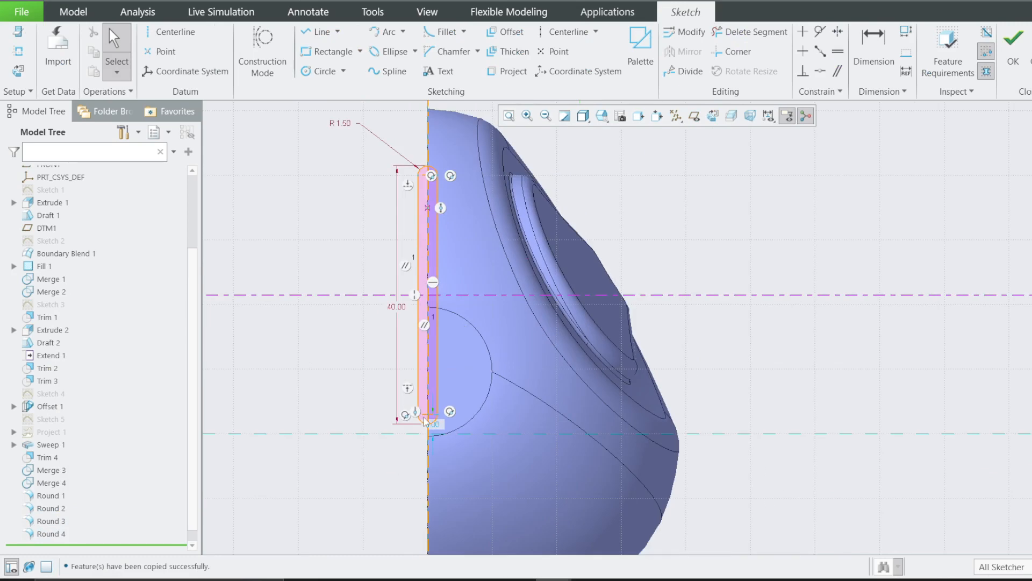
pyautogui.moveTo(427, 421); pyautogui.dragTo(426, 453)
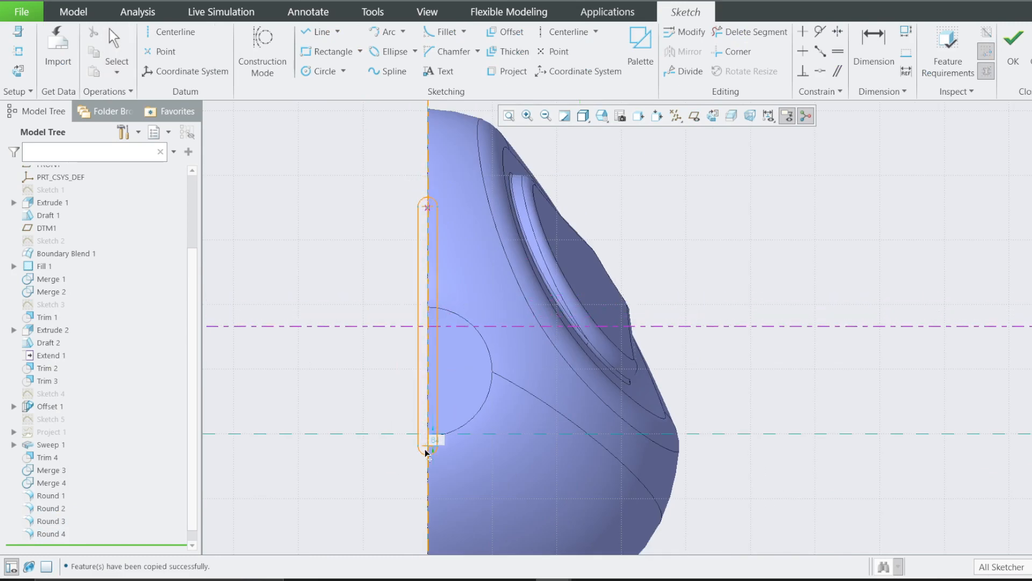
pyautogui.click(1014, 47)
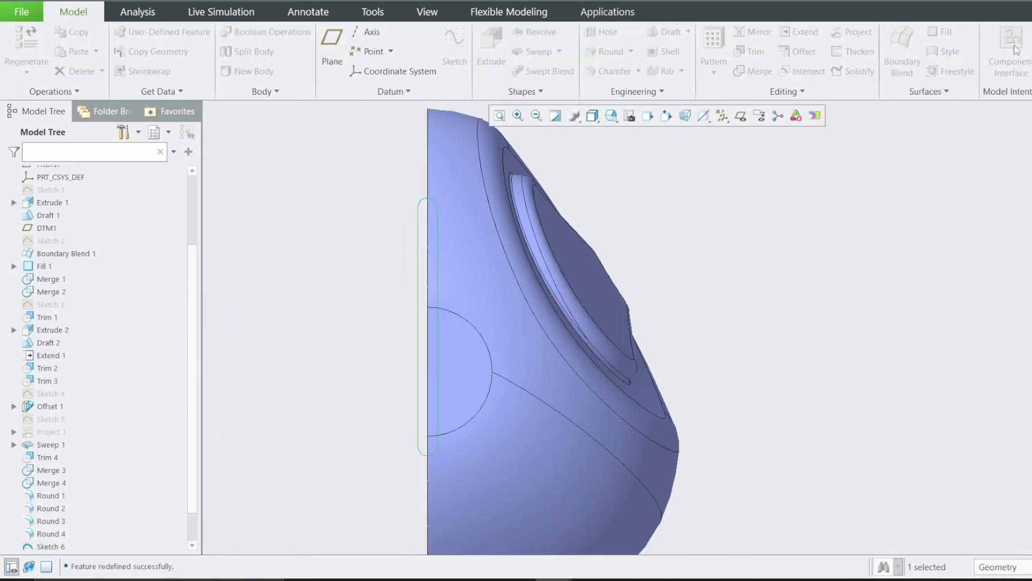
pyautogui.scroll(-1, 113, 502)
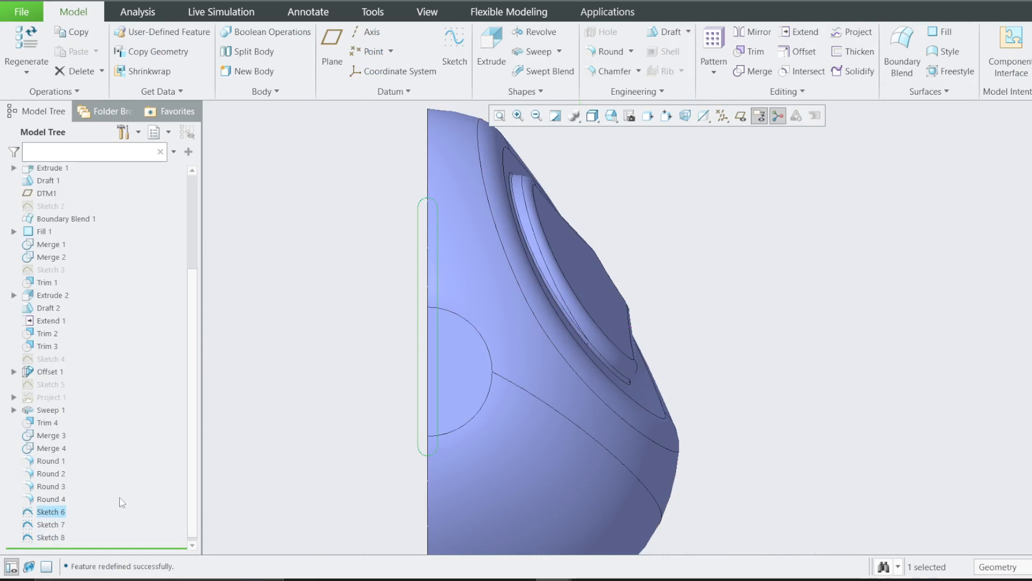
pyautogui.click(56, 521)
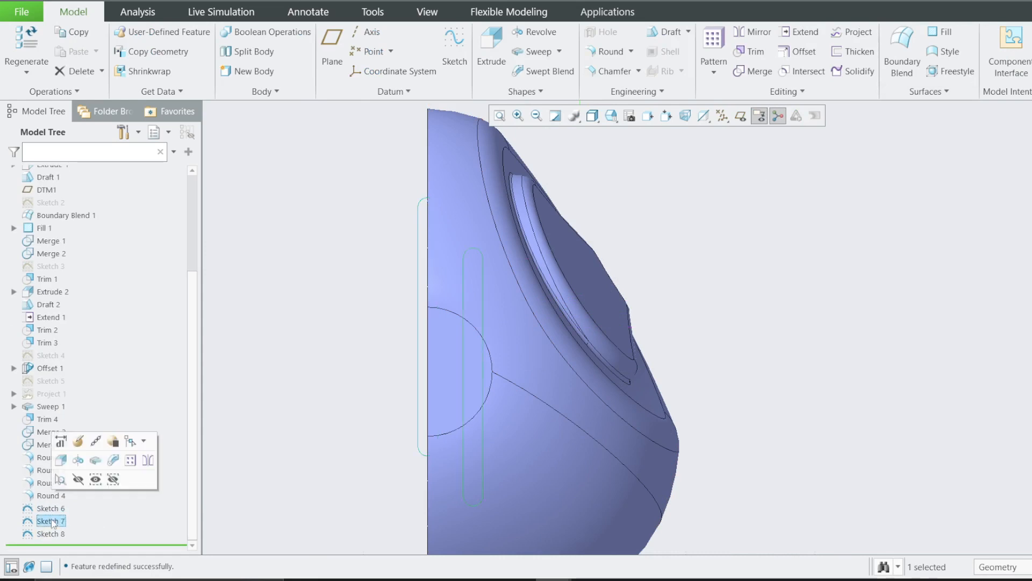
pyautogui.click(52, 534)
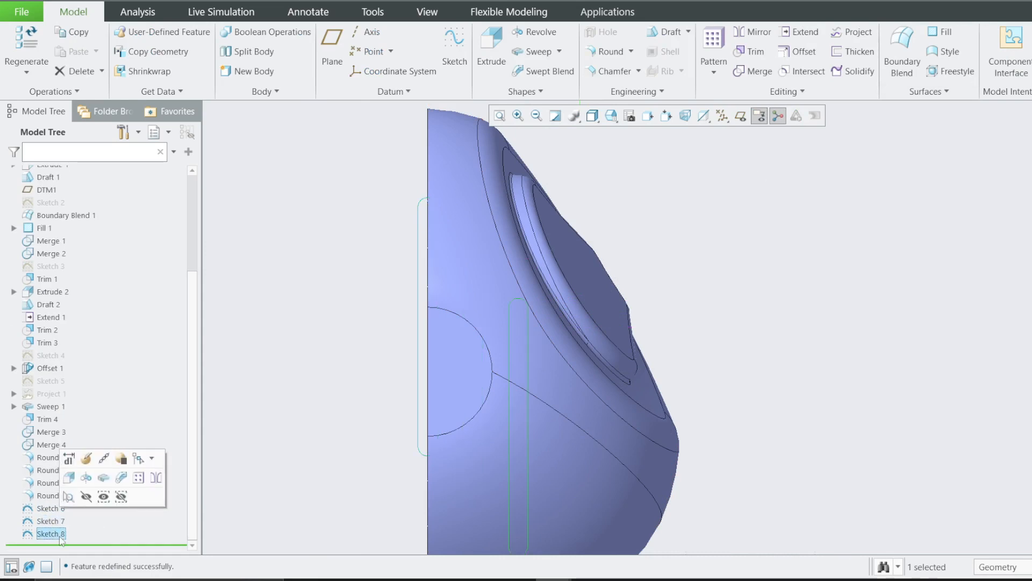
pyautogui.scroll(4, 494, 344)
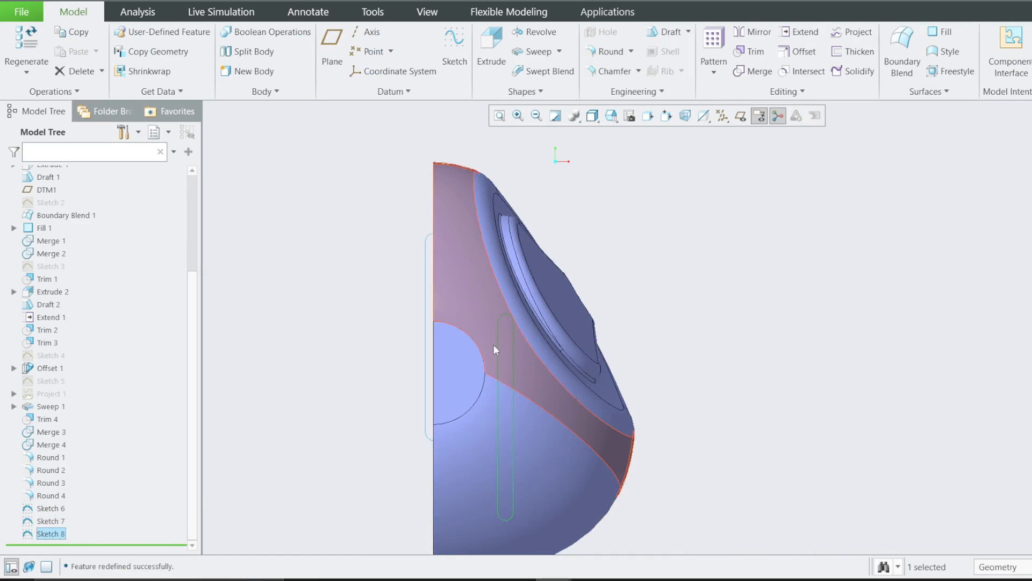
# Step: Redefine Sketch 6 and dimension its horizontal centerline 16 mm from the reference point on the vertical symmetry line
pyautogui.rightClick(46, 507)
pyautogui.click(83, 526)
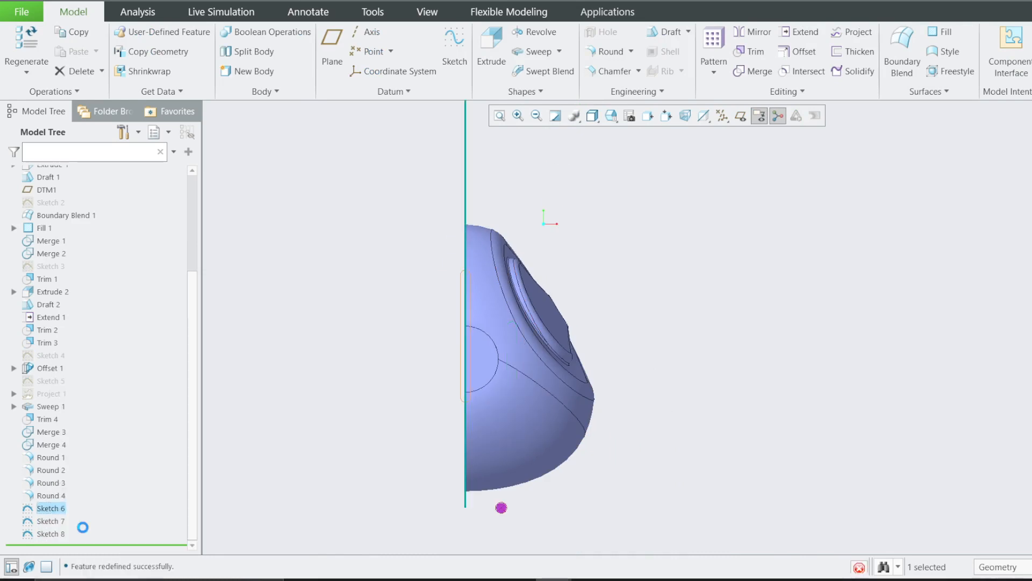
pyautogui.scroll(-4, 465, 381)
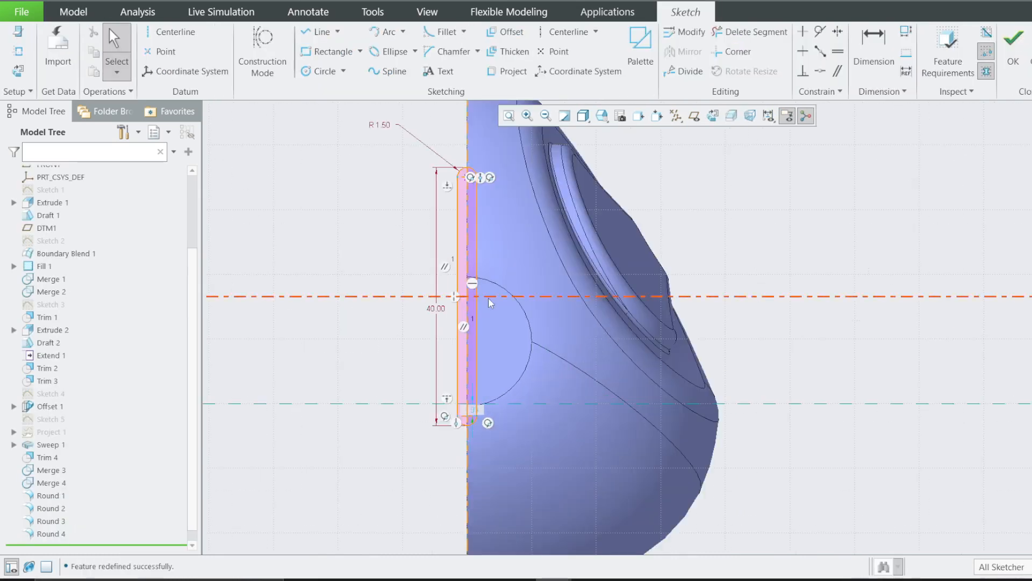
pyautogui.scroll(1, 489, 297)
pyautogui.press('d')
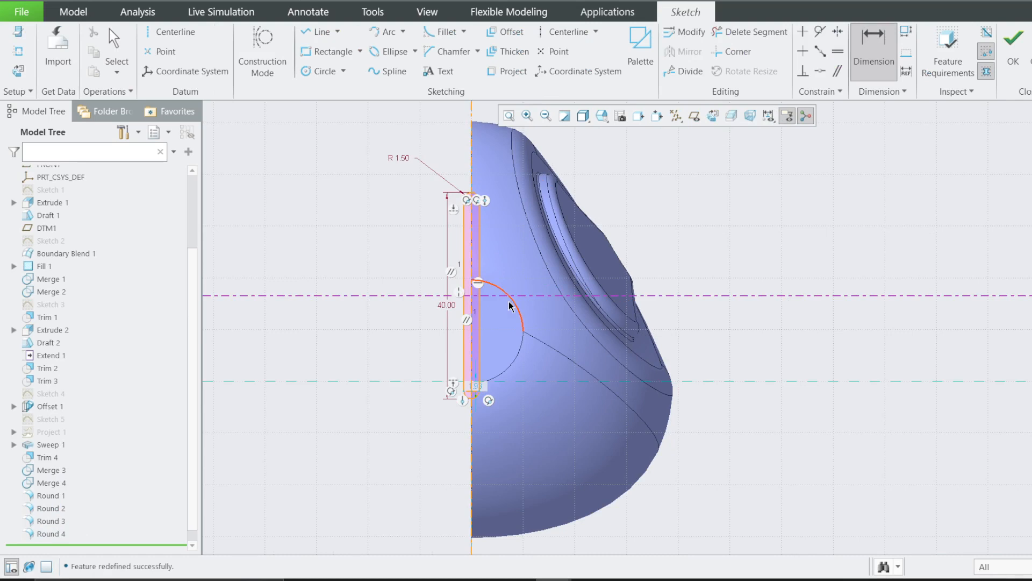
pyautogui.scroll(-3, 484, 232)
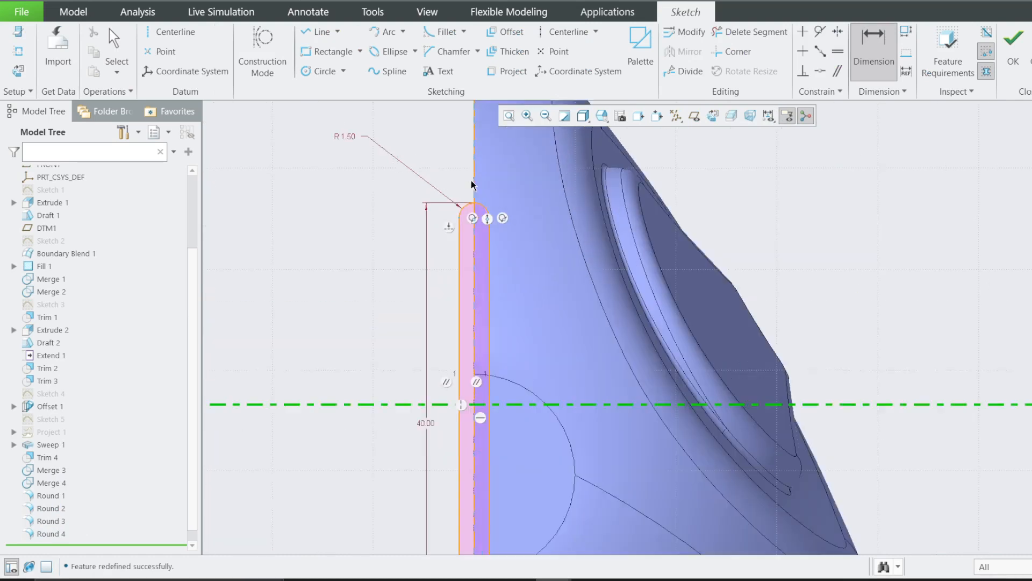
pyautogui.middleClick(346, 349)
pyautogui.write('16')
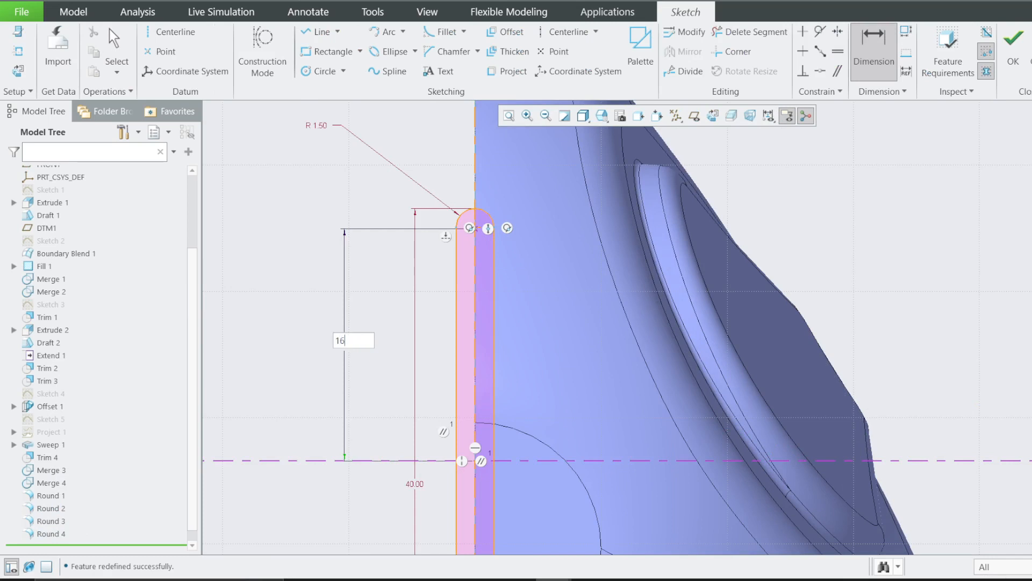
pyautogui.press('Return')
# Step: Set the distance between the reference point and the horizontal centerline to 20 mm, accept the sketch and check it against Sketches 7 and 8
pyautogui.doubleClick(341, 329)
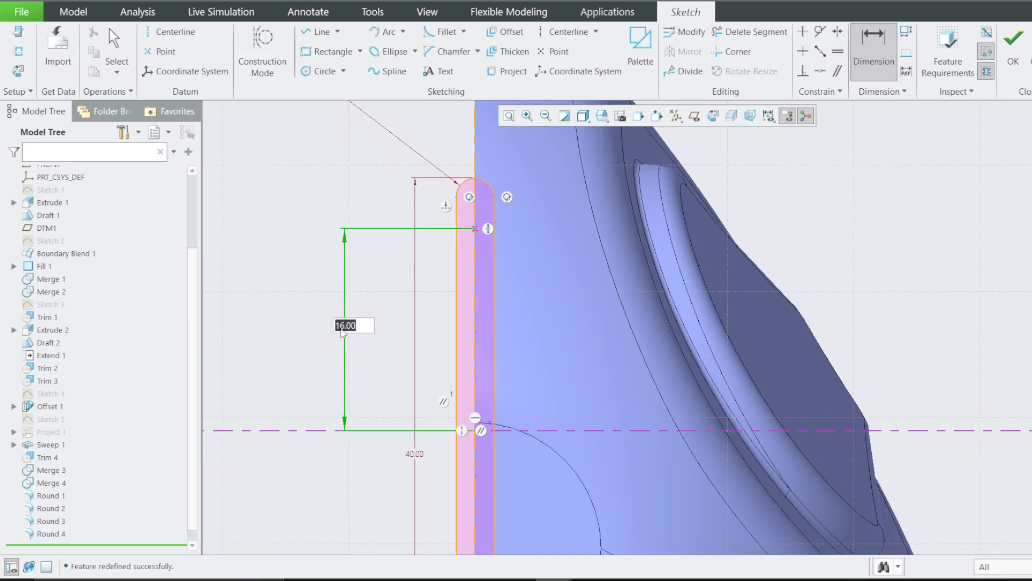
pyautogui.write('20')
pyautogui.press('Return')
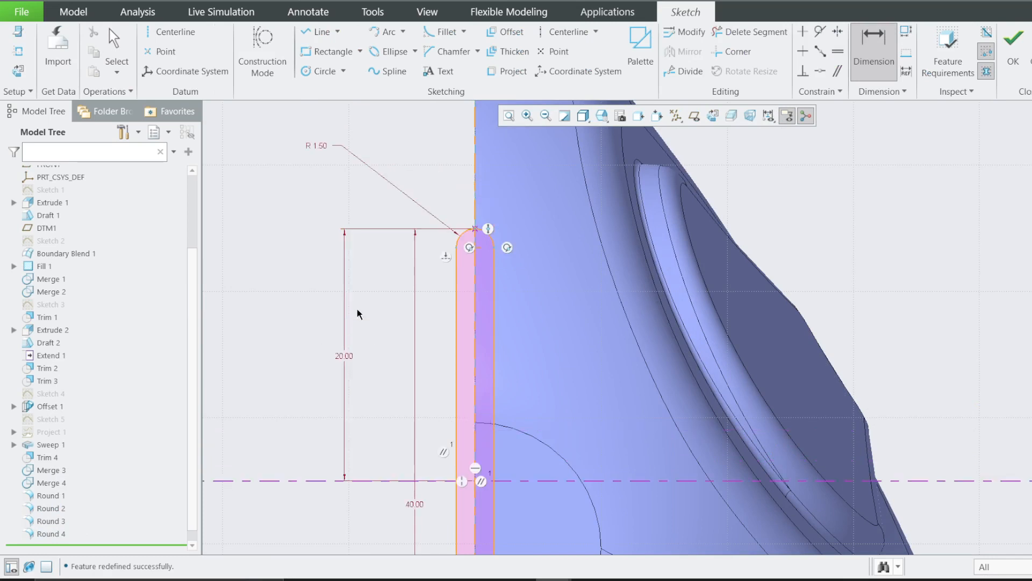
pyautogui.click(1014, 46)
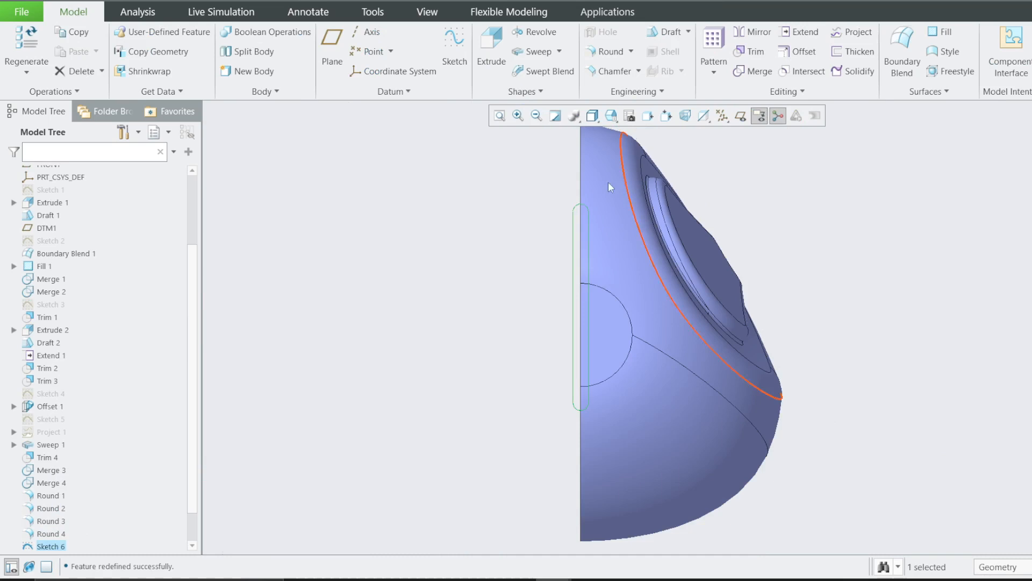
pyautogui.scroll(-1, 65, 500)
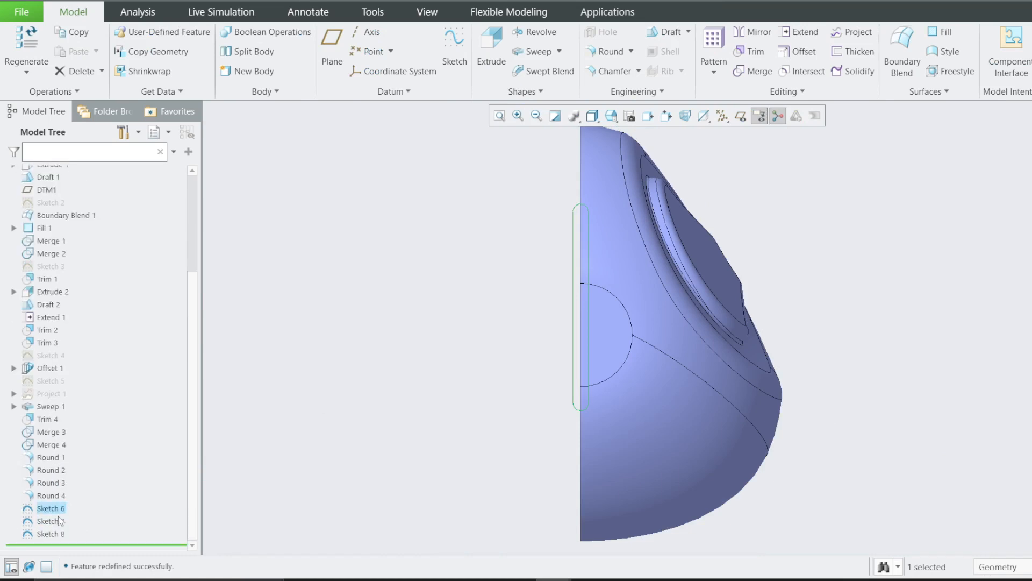
pyautogui.click(52, 520)
pyautogui.click(51, 534)
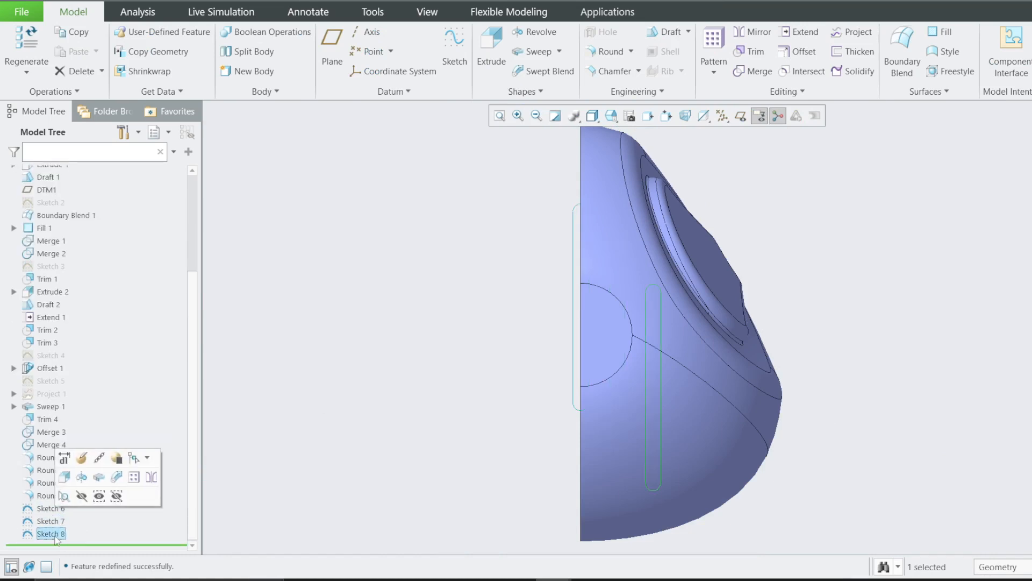
pyautogui.click(386, 344)
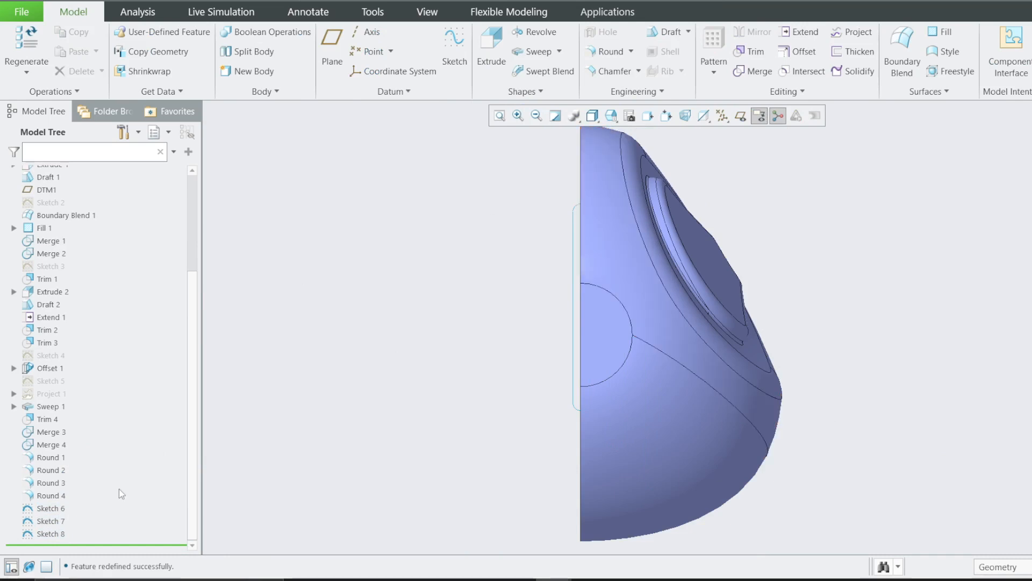
# Step: Redefine Sketch 6 and draw a vertical line along the symmetry line from the slot's upper end to its lower end
pyautogui.rightClick(43, 510)
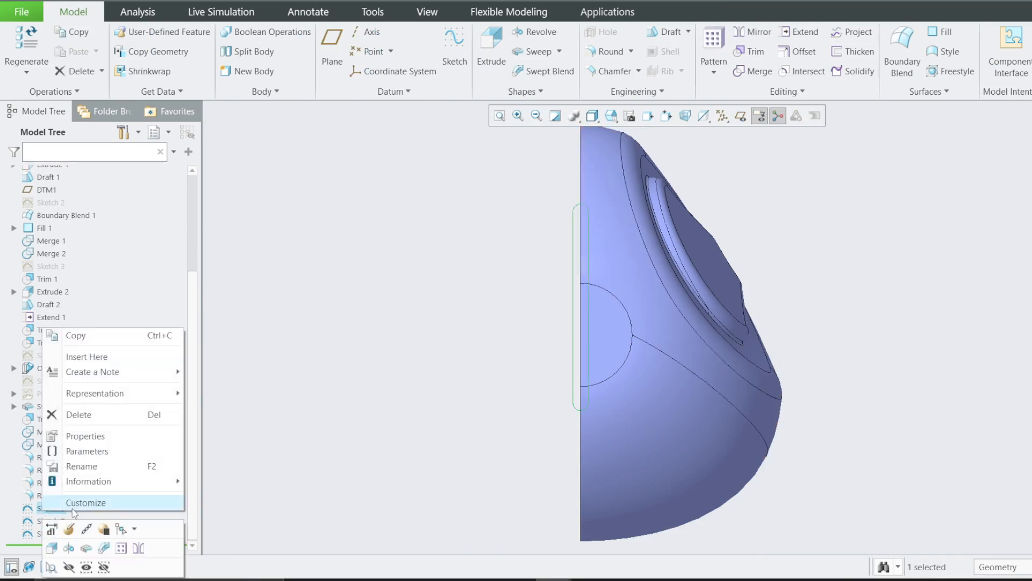
pyautogui.click(69, 529)
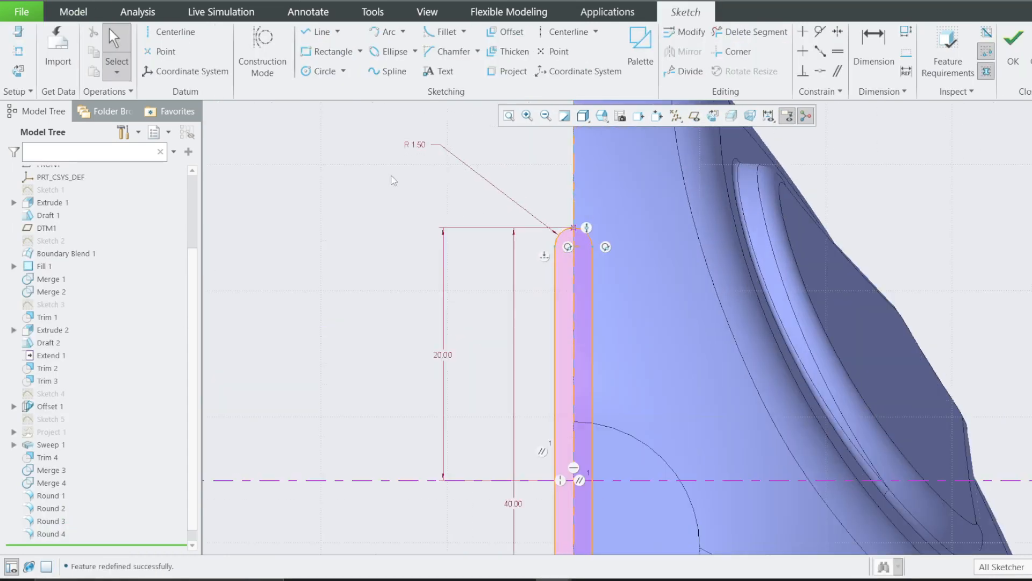
pyautogui.click(321, 32)
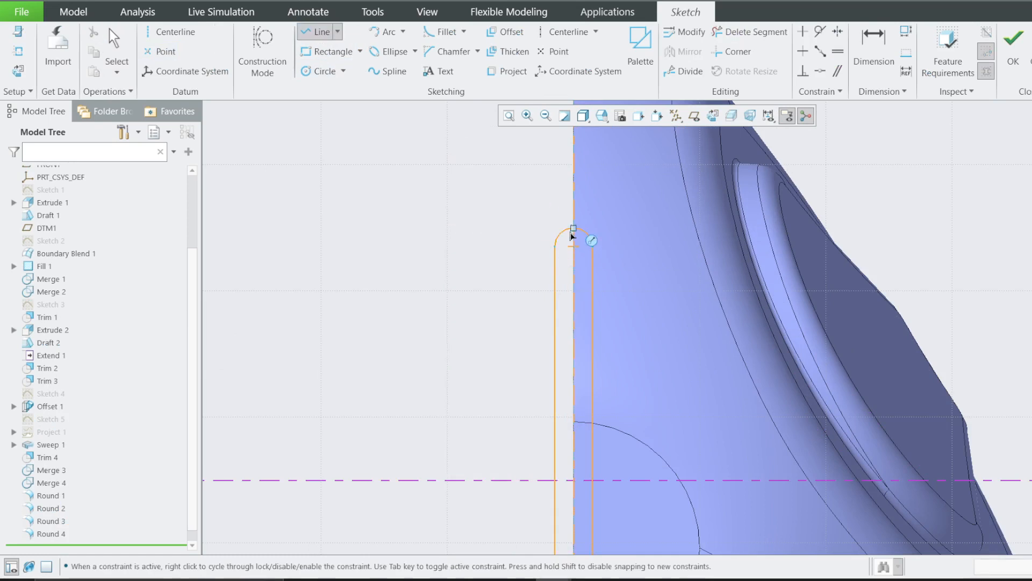
pyautogui.scroll(4, 577, 262)
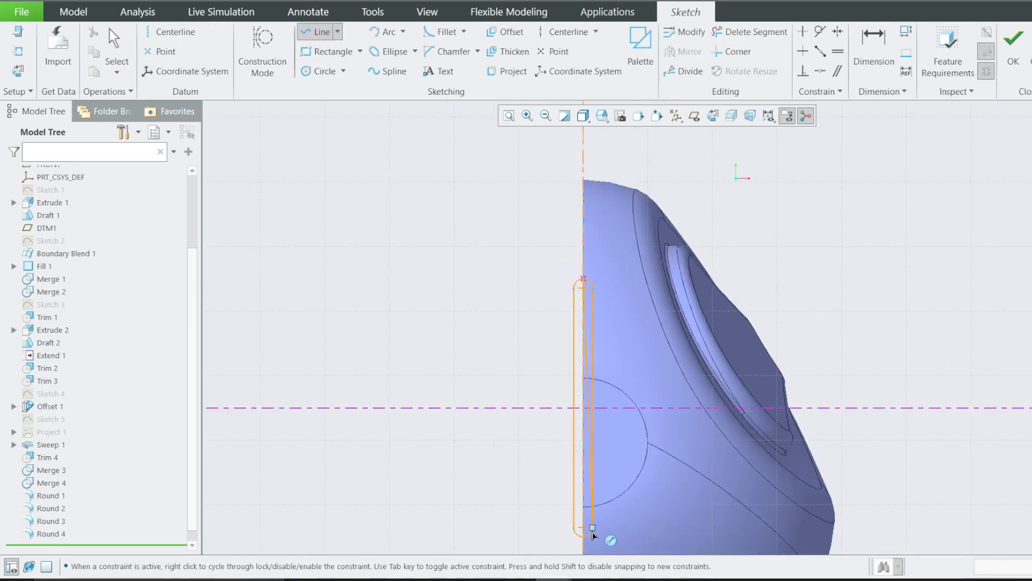
pyautogui.click(582, 539)
pyautogui.middleClick(582, 539)
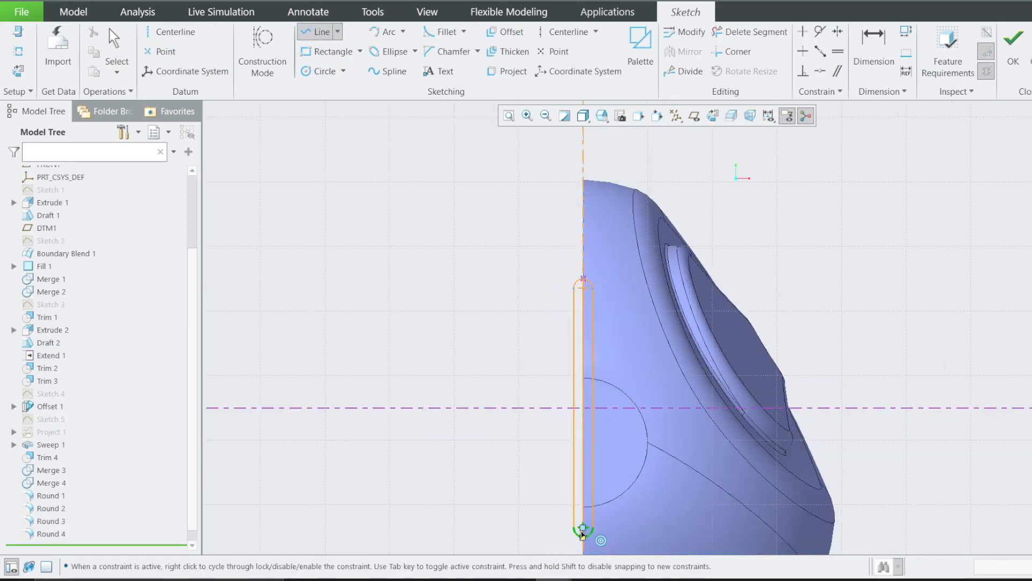
# Step: Trim away the half of the Sketch 6 slot lying outside the housing and accept the half-slot sketch
pyautogui.click(750, 32)
pyautogui.scroll(-3, 559, 302)
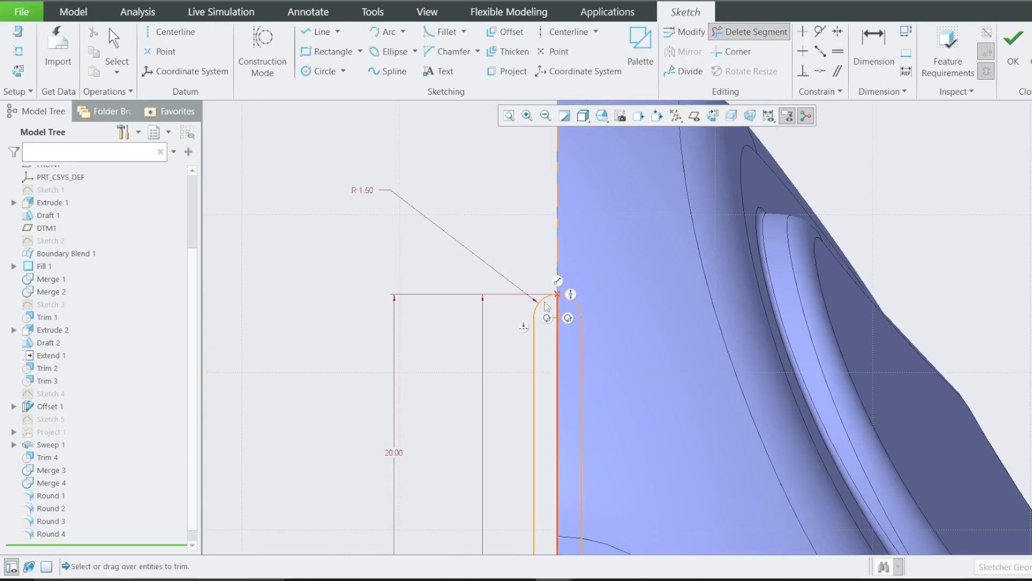
pyautogui.moveTo(538, 335); pyautogui.dragTo(542, 267)
pyautogui.scroll(5, 525, 233)
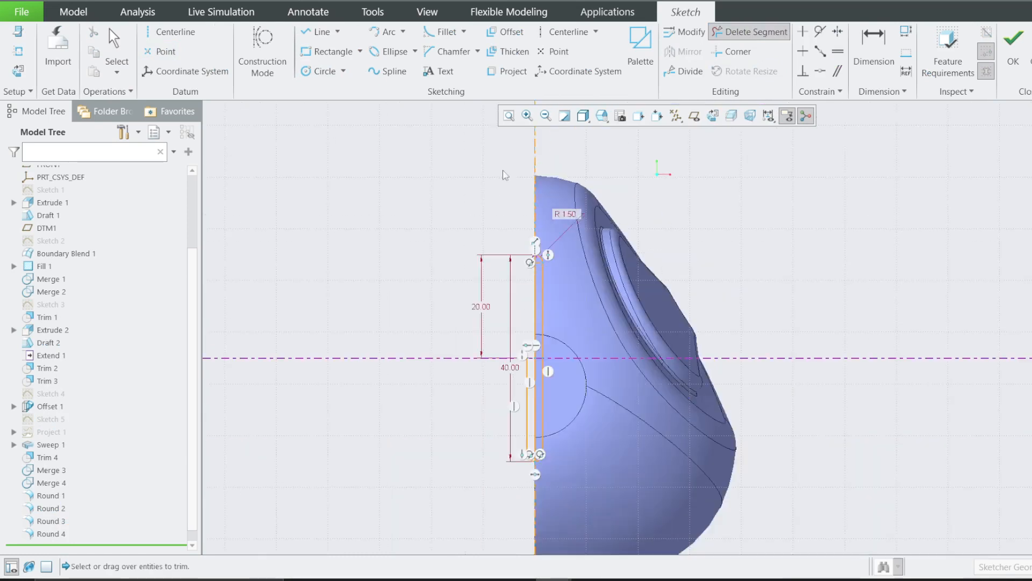
pyautogui.scroll(-4, 508, 445)
pyautogui.moveTo(534, 307)
pyautogui.mouseDown()
pyautogui.moveTo(562, 388)
pyautogui.moveTo(569, 478)
pyautogui.mouseUp()
pyautogui.scroll(-4, 573, 474)
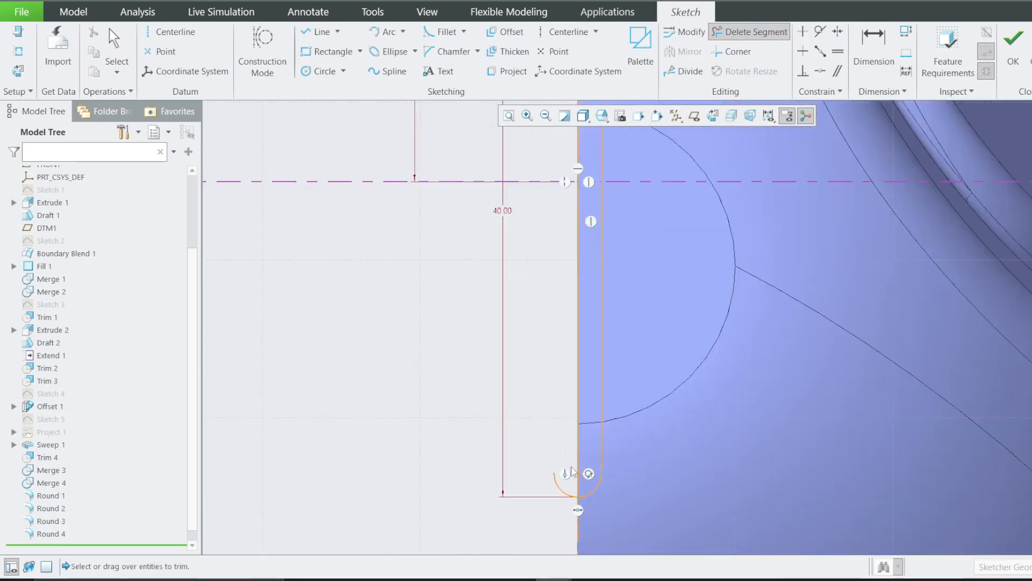
pyautogui.scroll(3, 542, 523)
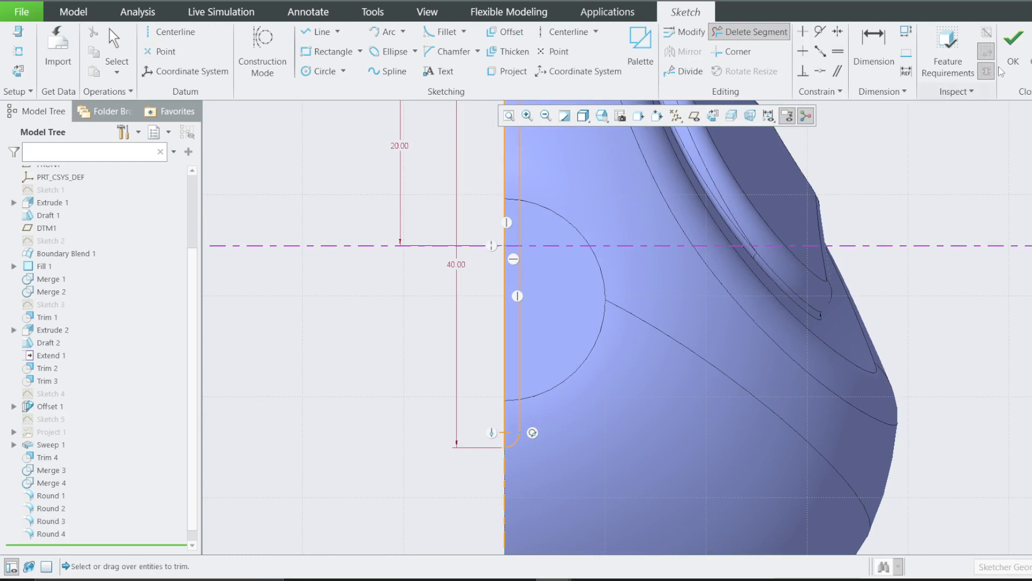
pyautogui.click(1013, 43)
pyautogui.scroll(2, 616, 296)
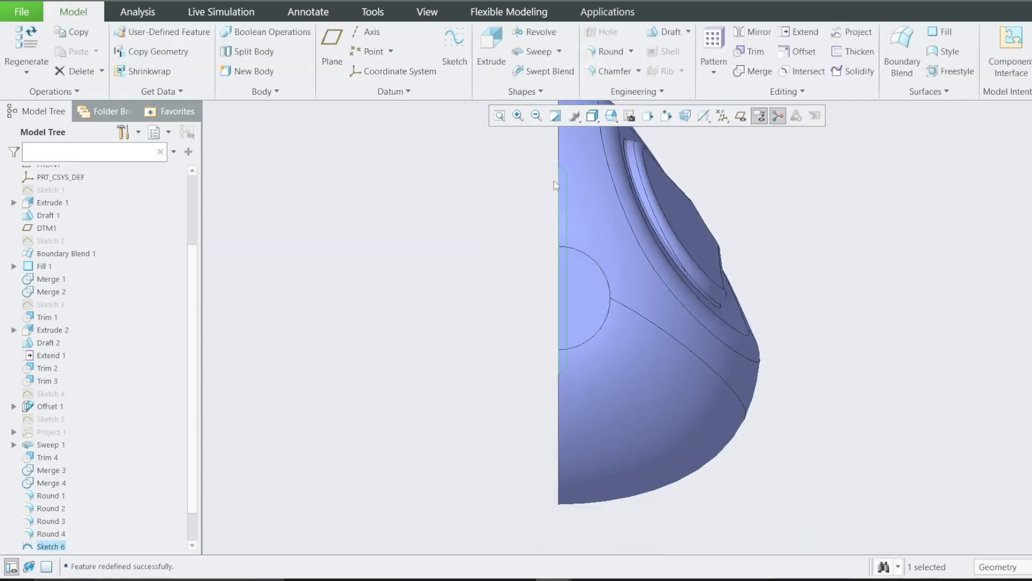
pyautogui.scroll(-1, 93, 447)
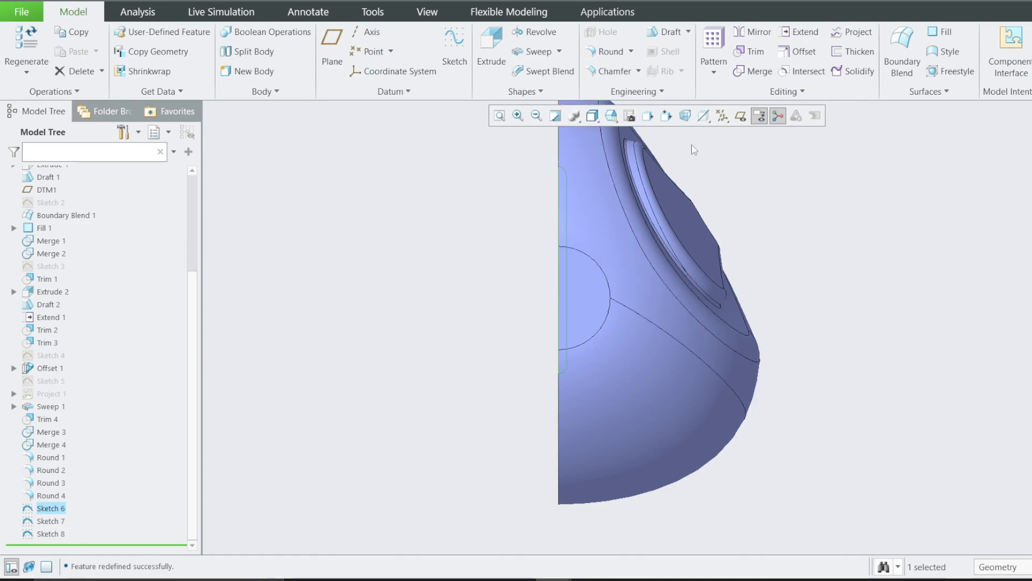
pyautogui.click(754, 52)
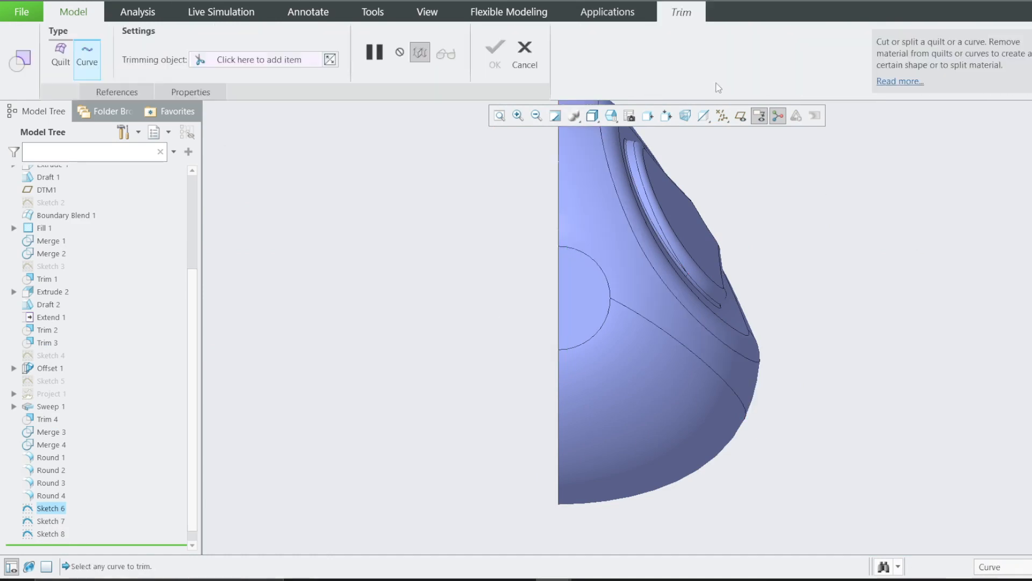
pyautogui.click(108, 92)
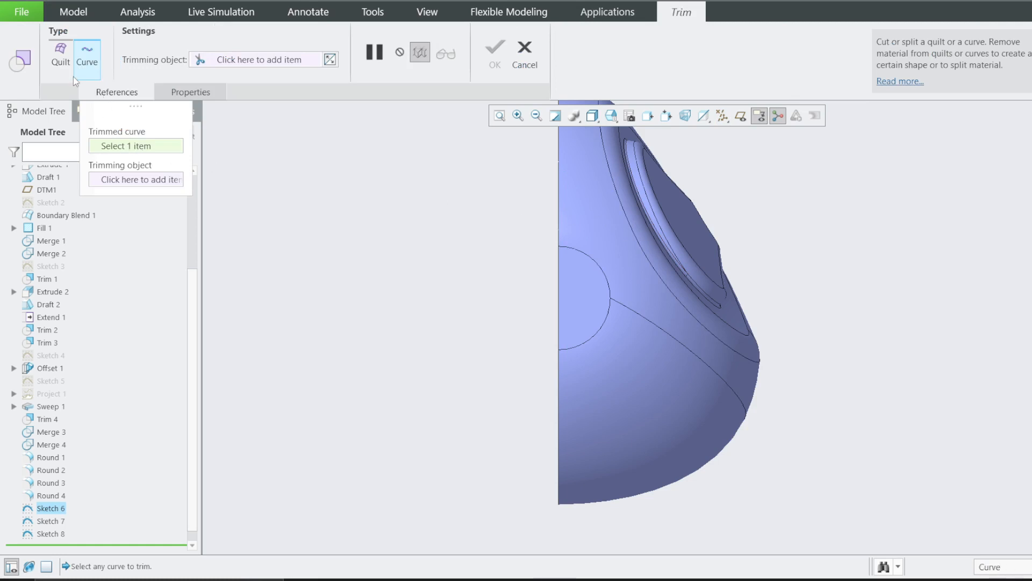
pyautogui.click(61, 57)
pyautogui.click(116, 91)
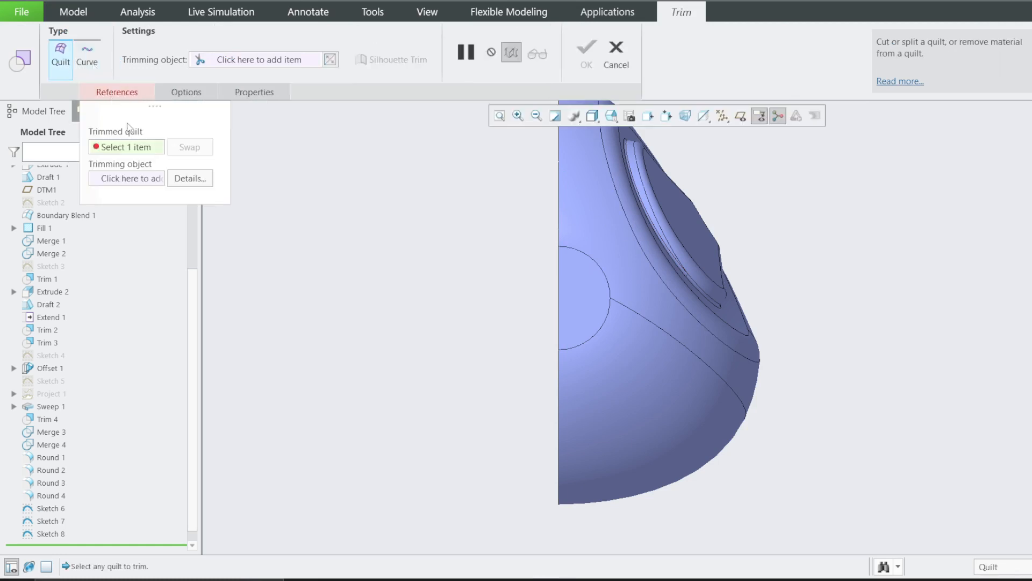
pyautogui.click(620, 210)
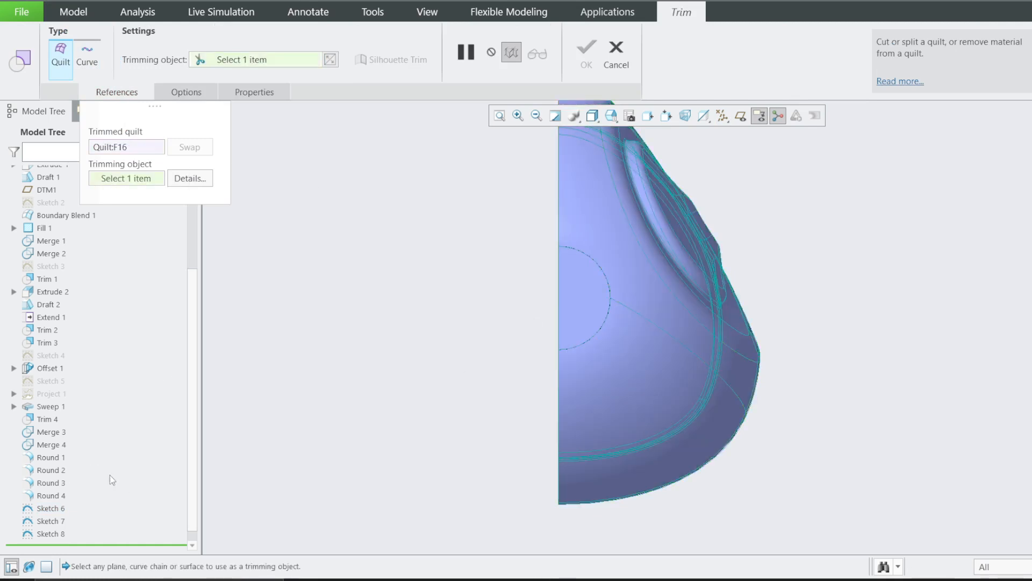
pyautogui.click(722, 116)
pyautogui.click(723, 134)
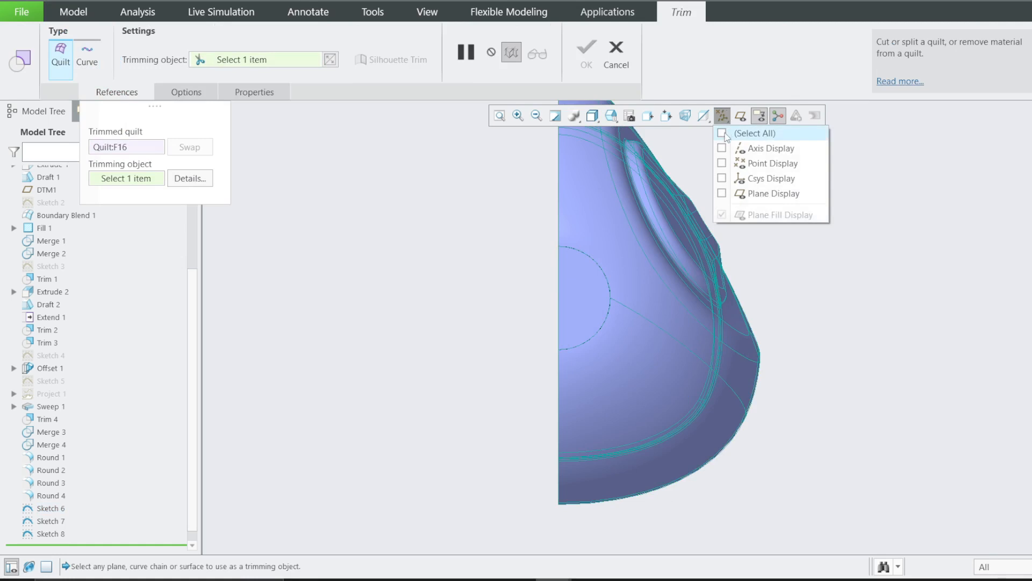
pyautogui.click(723, 134)
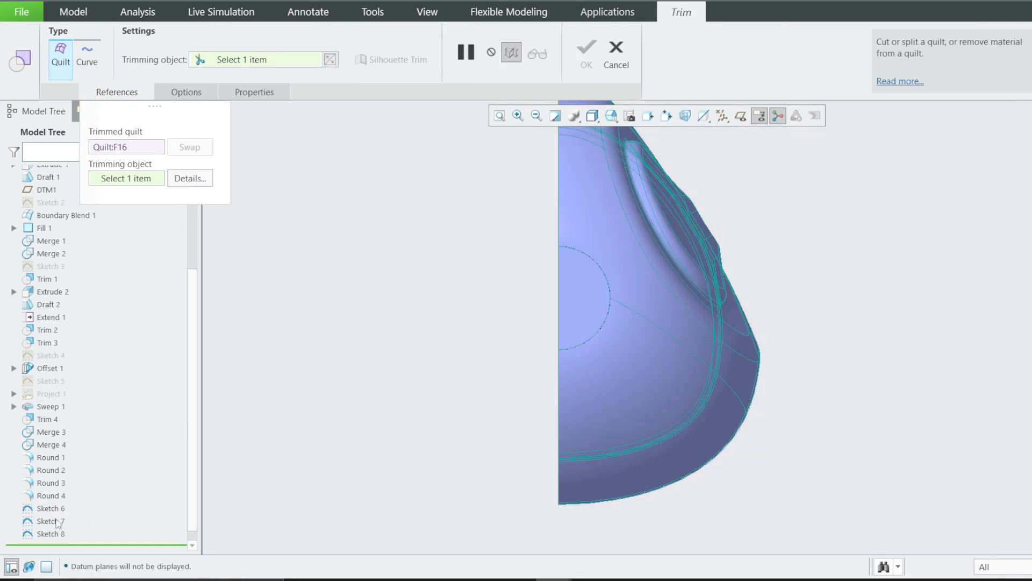
pyautogui.click(52, 510)
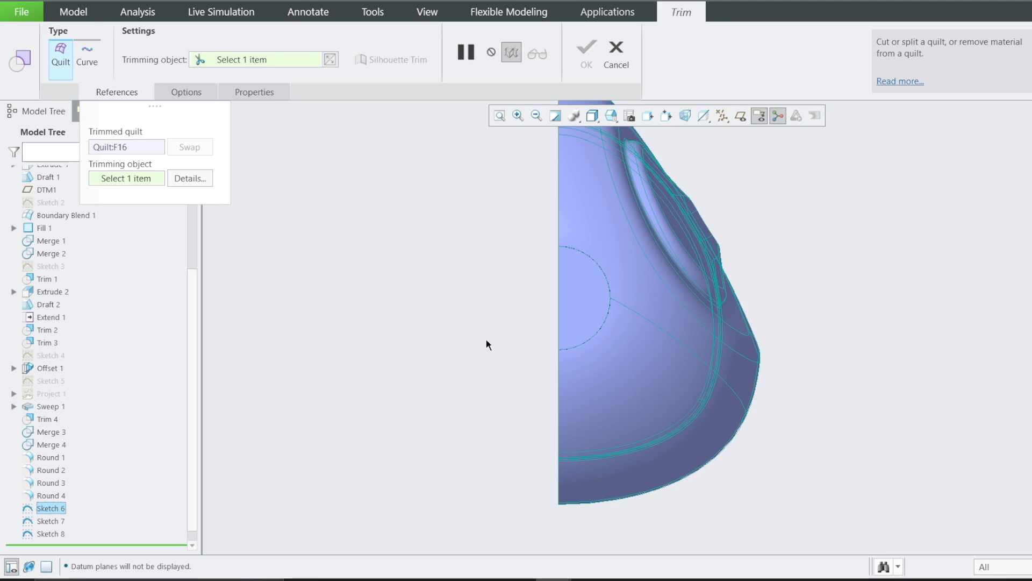
pyautogui.click(130, 179)
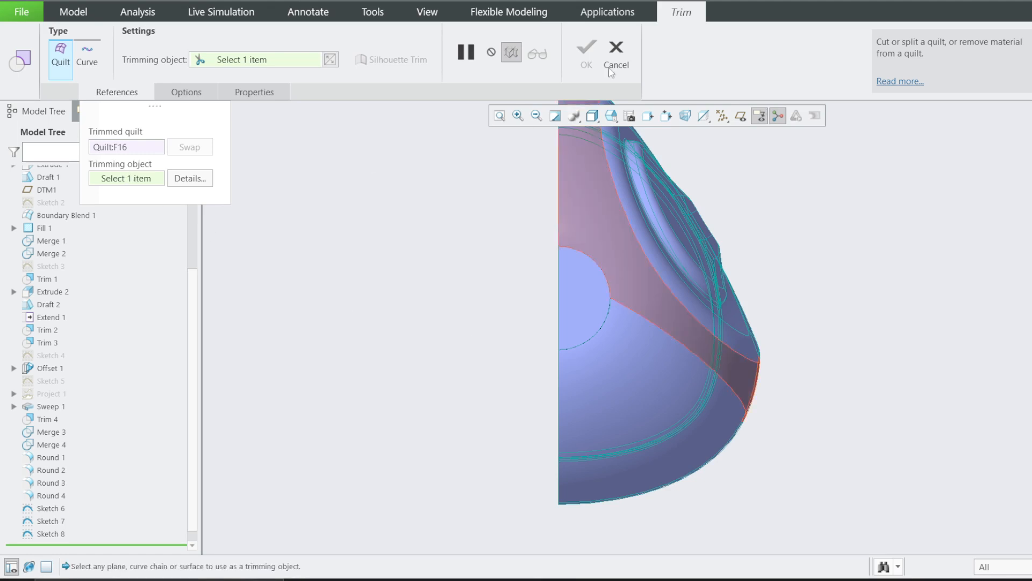
pyautogui.scroll(-2, 530, 289)
pyautogui.moveTo(546, 292); pyautogui.dragTo(598, 299, button='middle')
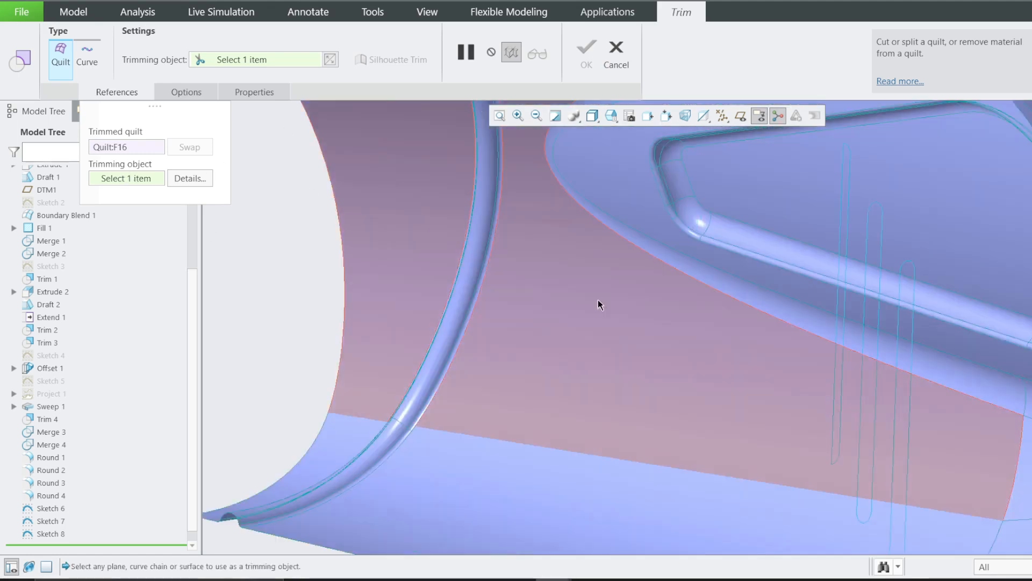
pyautogui.scroll(3, 540, 282)
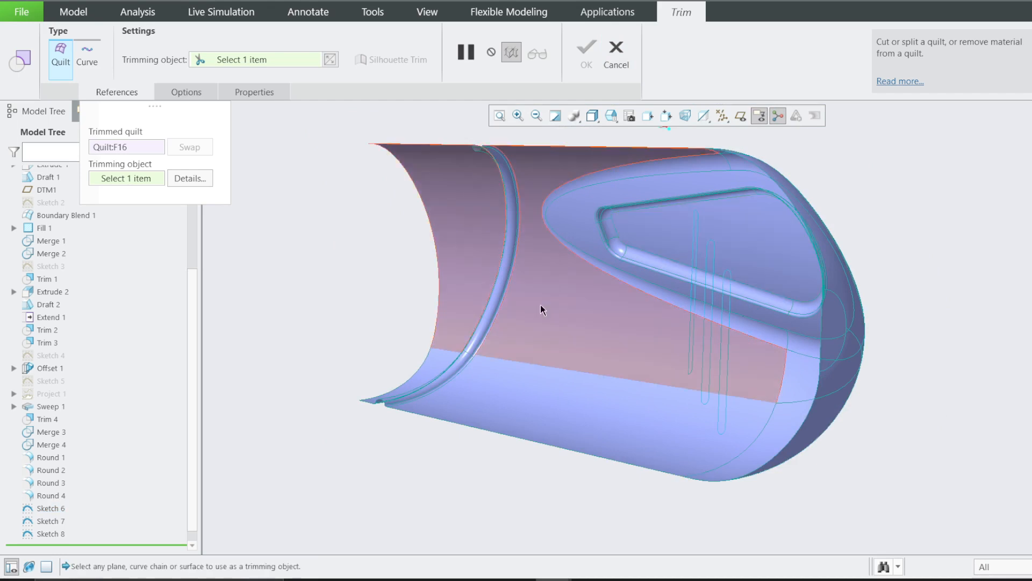
pyautogui.moveTo(375, 325); pyautogui.dragTo(352, 322, button='middle')
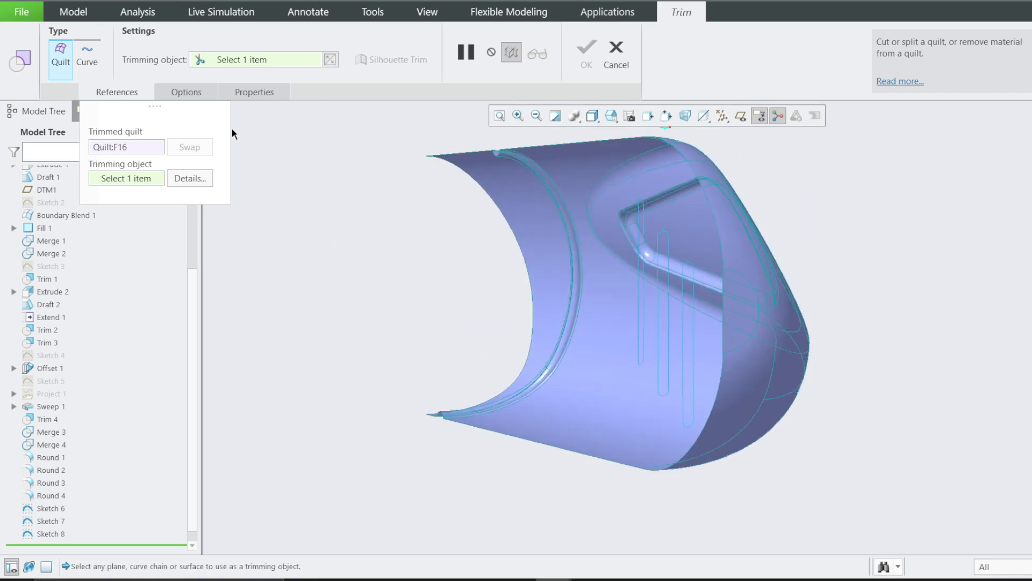
pyautogui.click(172, 94)
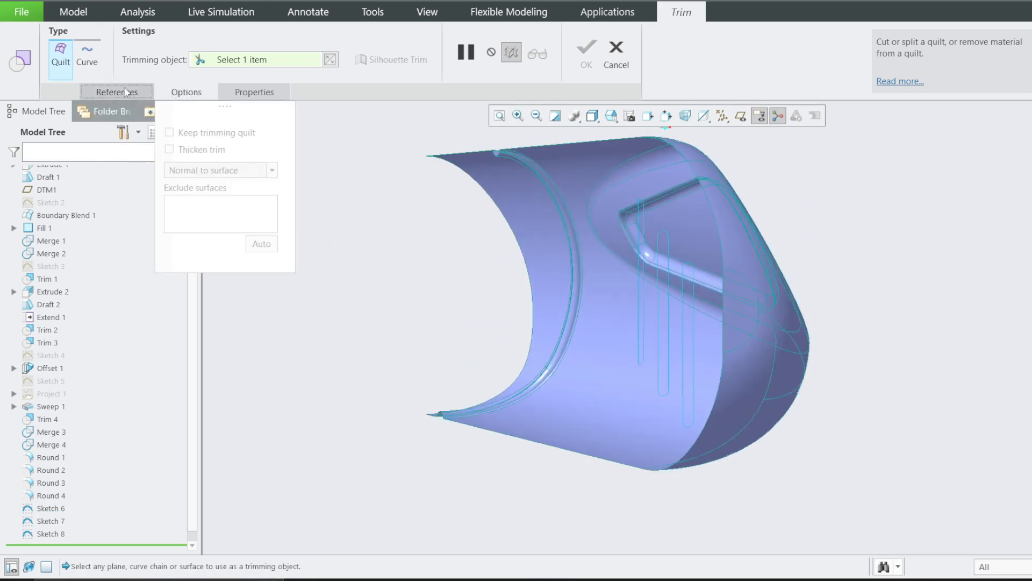
pyautogui.click(107, 92)
pyautogui.click(616, 54)
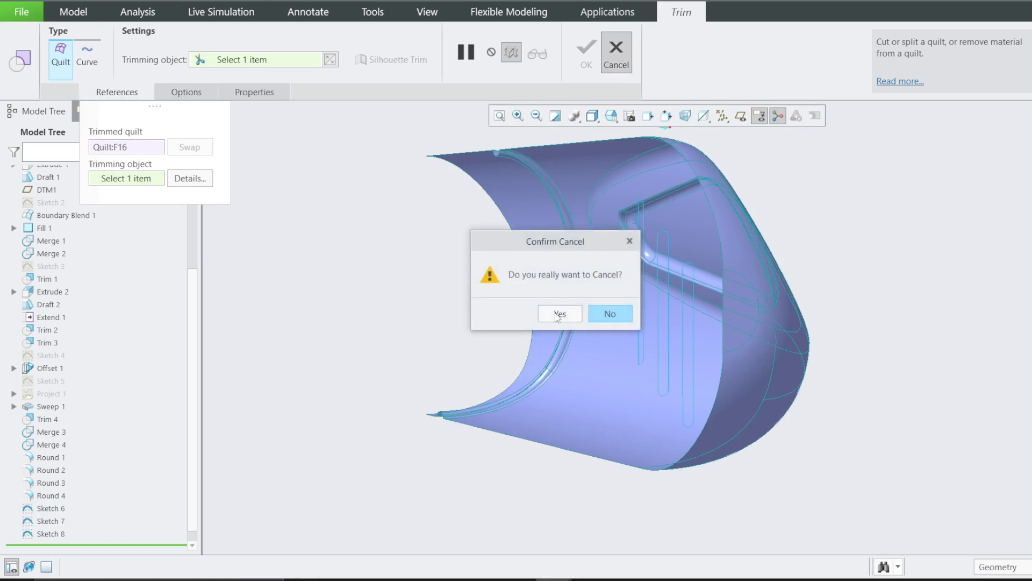
pyautogui.click(556, 313)
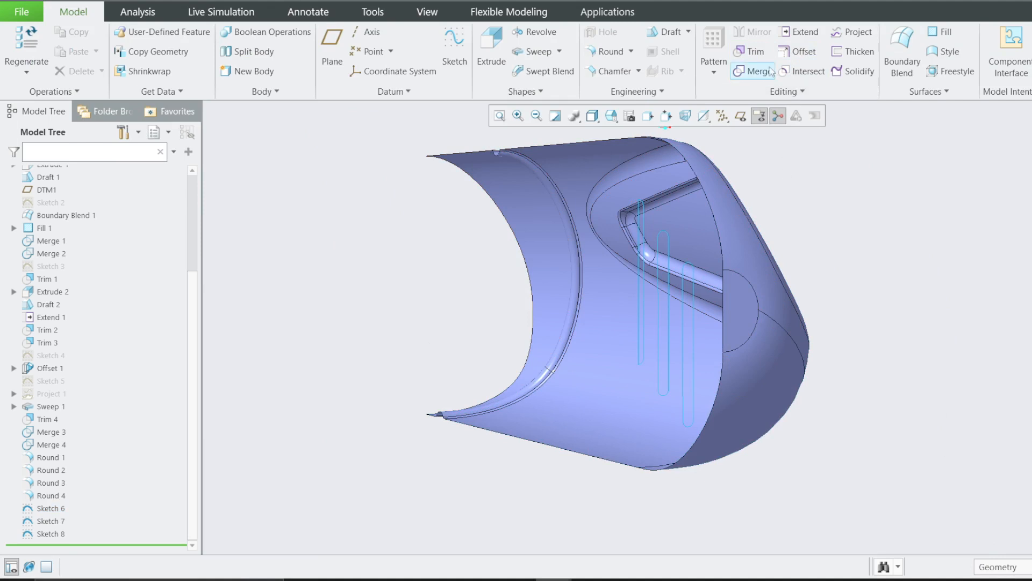
pyautogui.click(734, 237)
pyautogui.moveTo(750, 328); pyautogui.dragTo(688, 343, button='middle')
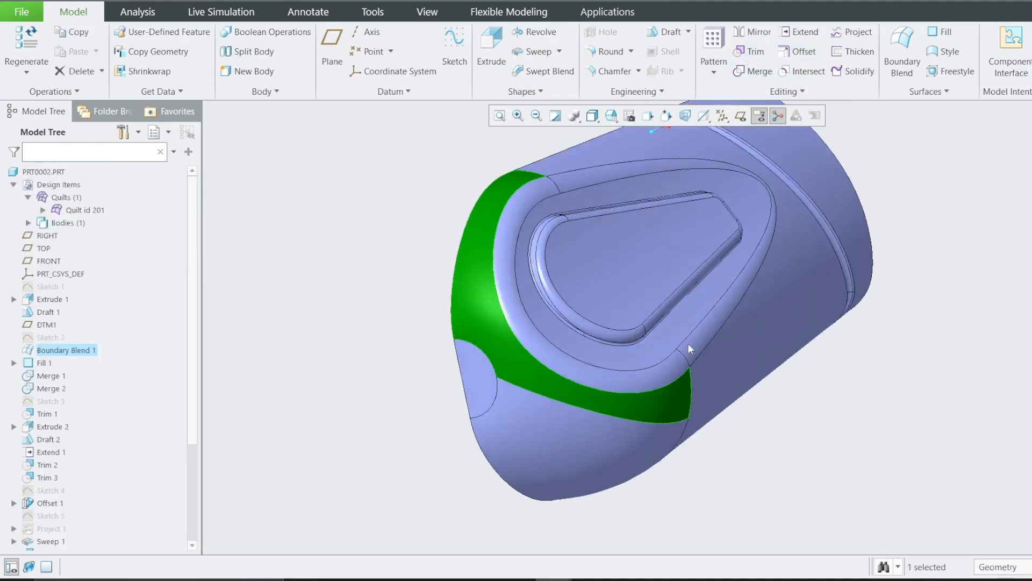
pyautogui.keyDown('ctrl'); pyautogui.click(586, 422); pyautogui.keyUp('ctrl')
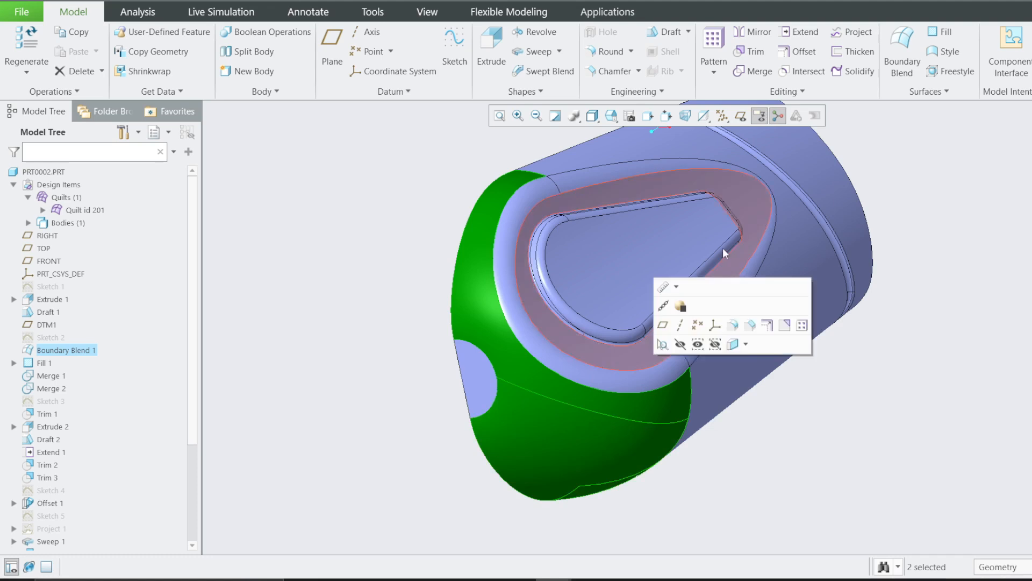
pyautogui.click(749, 50)
pyautogui.click(116, 92)
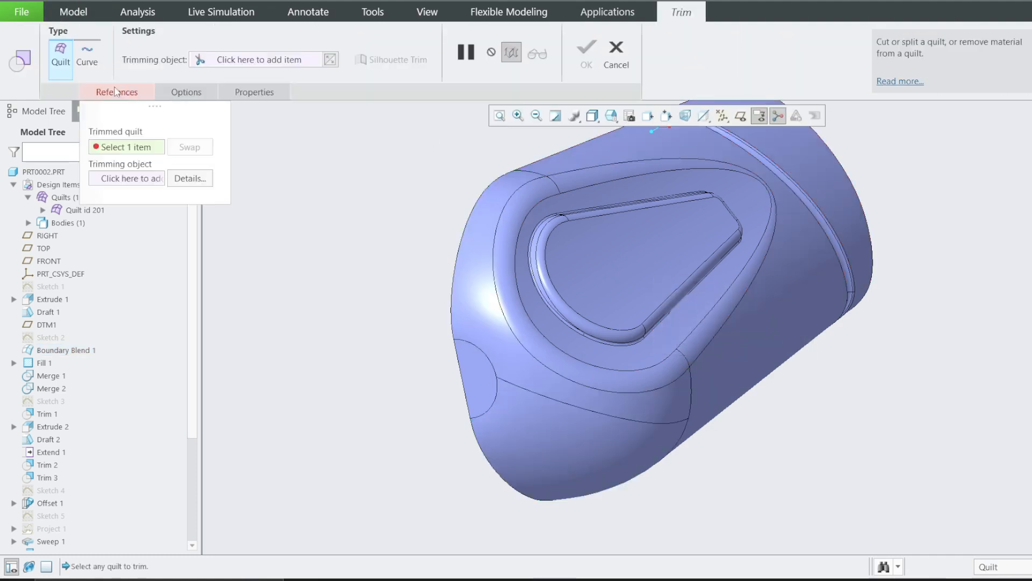
pyautogui.click(123, 145)
pyautogui.click(535, 430)
pyautogui.click(123, 181)
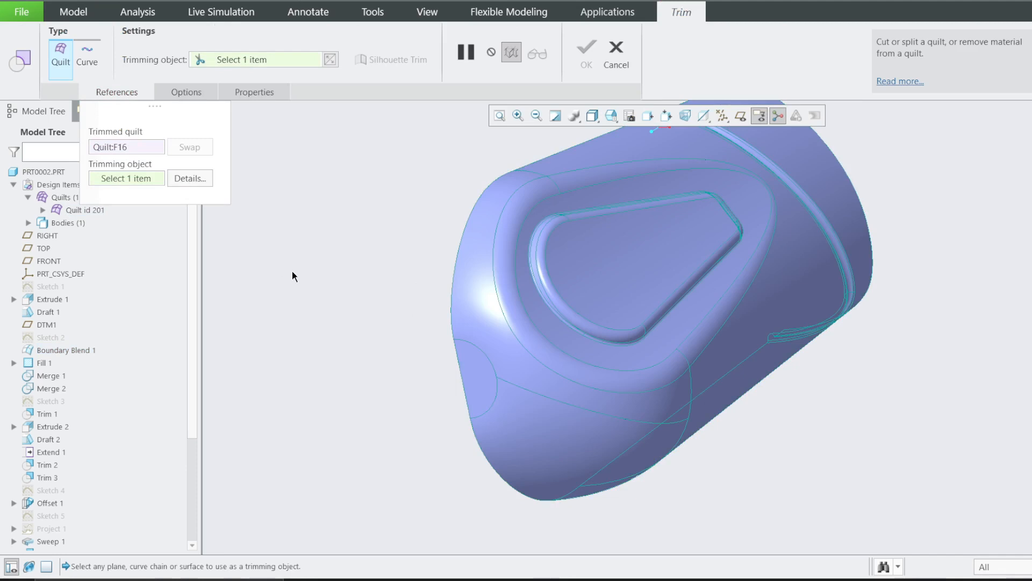
pyautogui.moveTo(321, 265); pyautogui.dragTo(588, 273, button='middle')
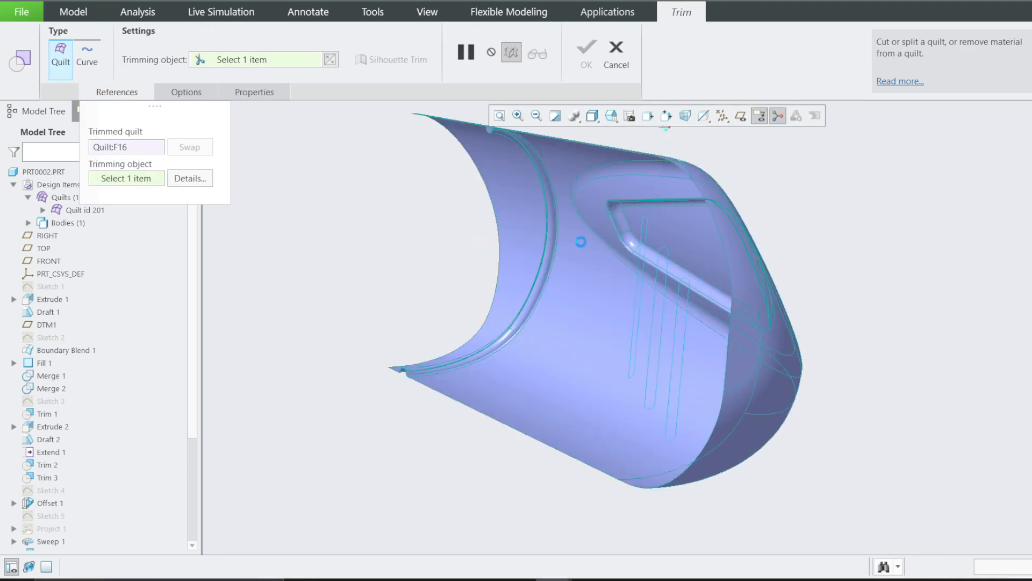
pyautogui.moveTo(443, 273); pyautogui.dragTo(391, 270, button='middle')
pyautogui.click(616, 54)
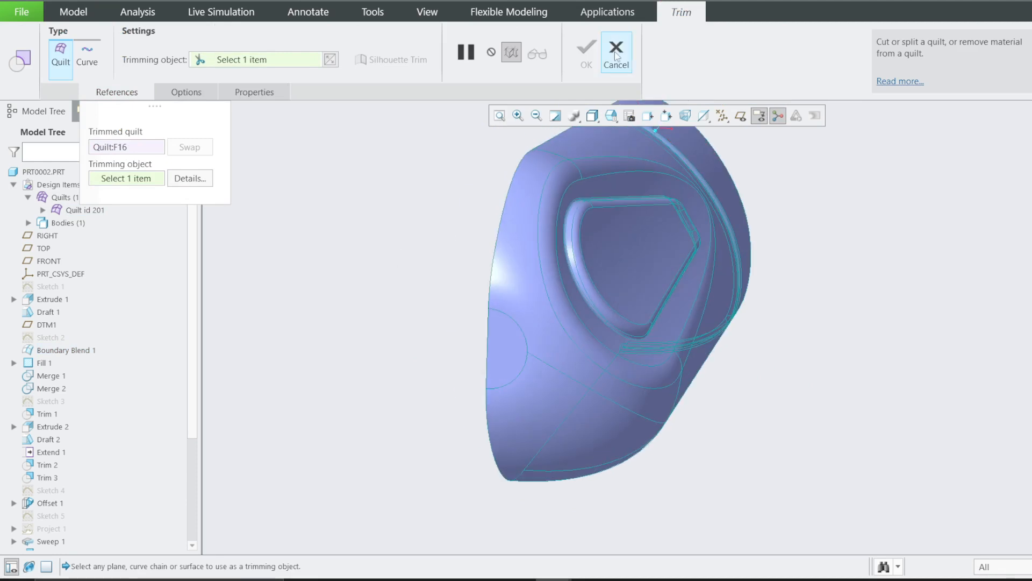
pyautogui.click(561, 314)
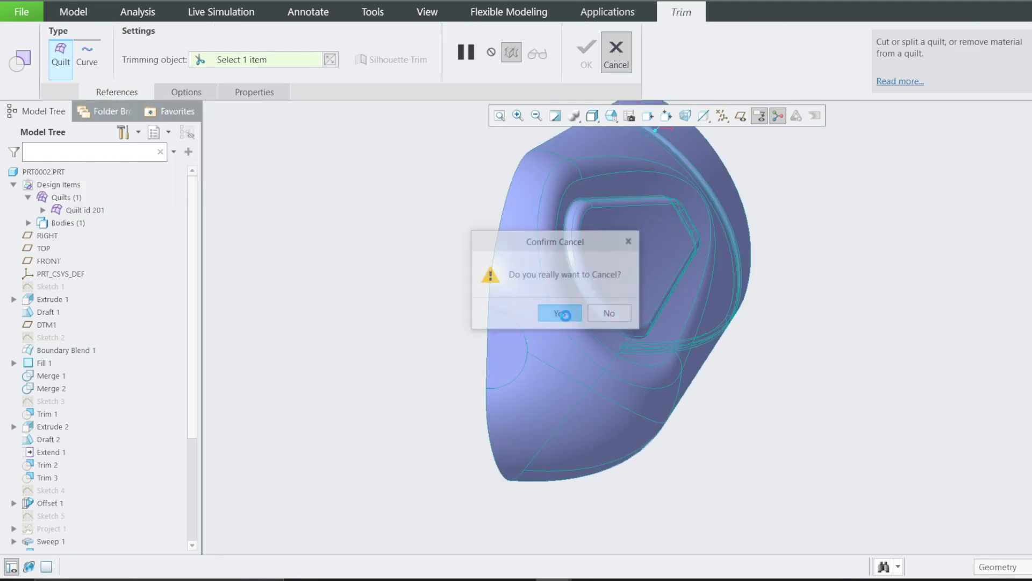
pyautogui.click(357, 240)
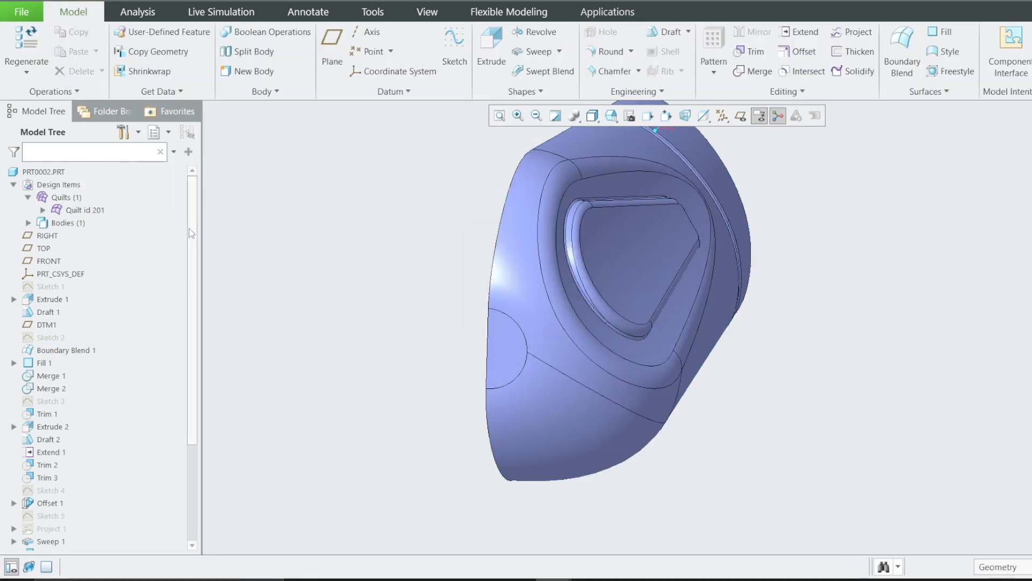
# Step: Project Sketch 6 onto the two curved surfaces surrounding the half-circle at the closed end, with the FRONT datum plane as direction reference
pyautogui.scroll(-4, 194, 376)
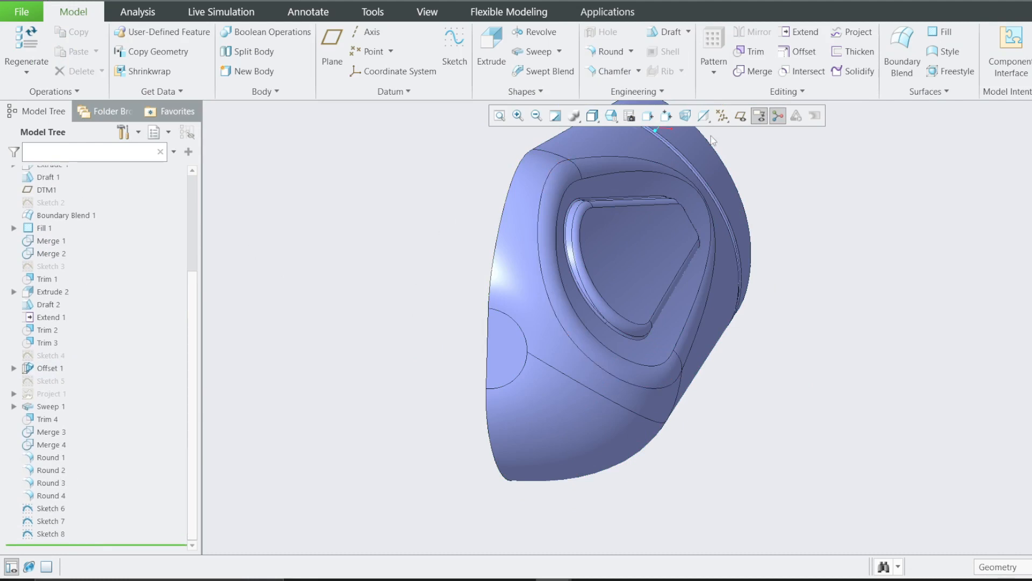
pyautogui.click(852, 32)
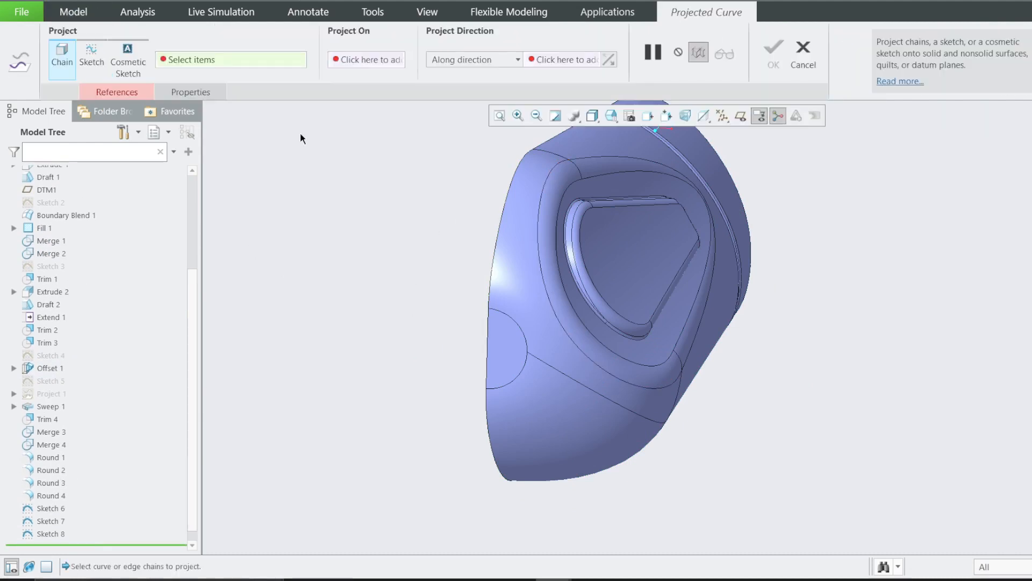
pyautogui.click(116, 92)
pyautogui.click(134, 134)
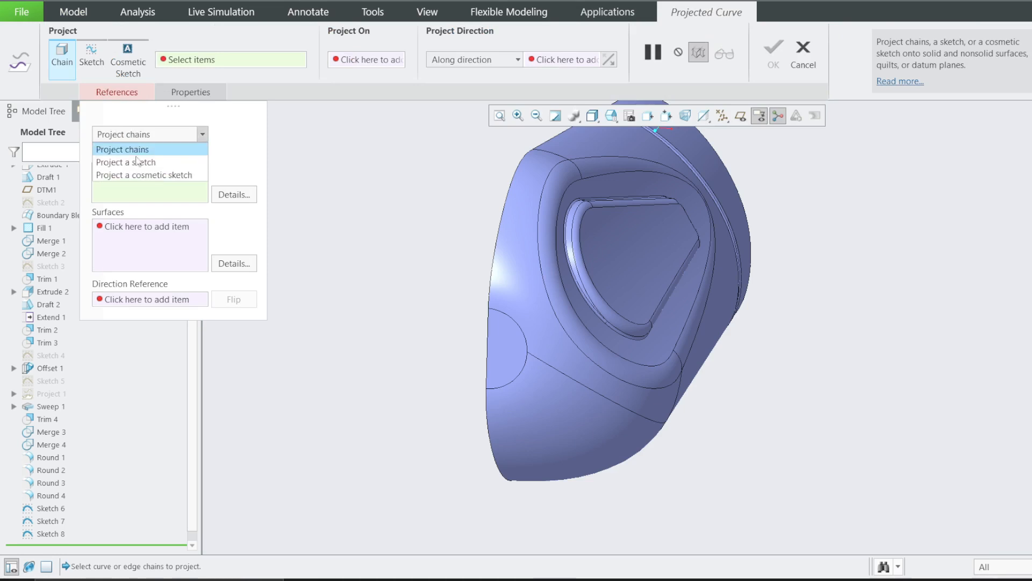
pyautogui.click(136, 152)
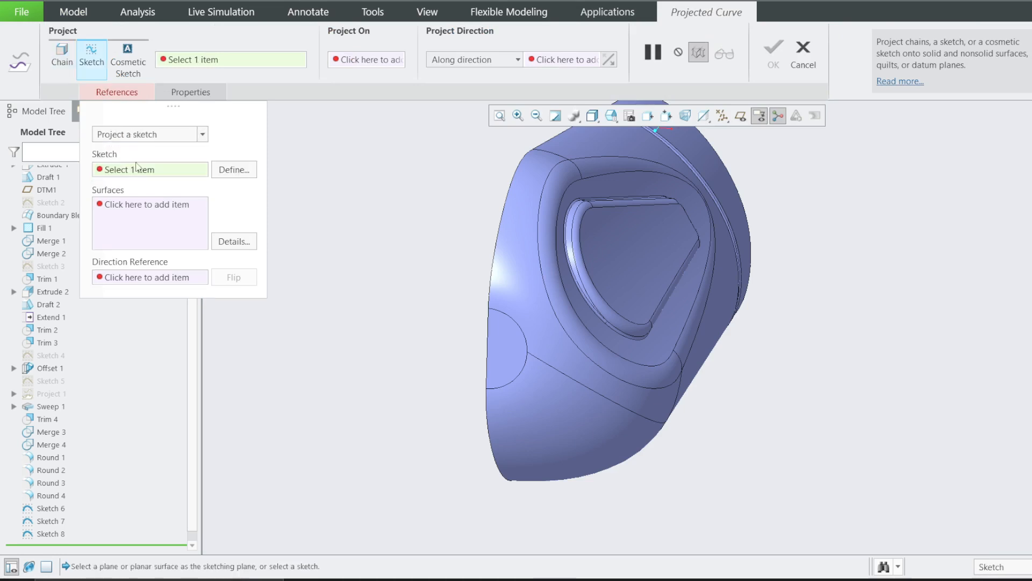
pyautogui.click(52, 508)
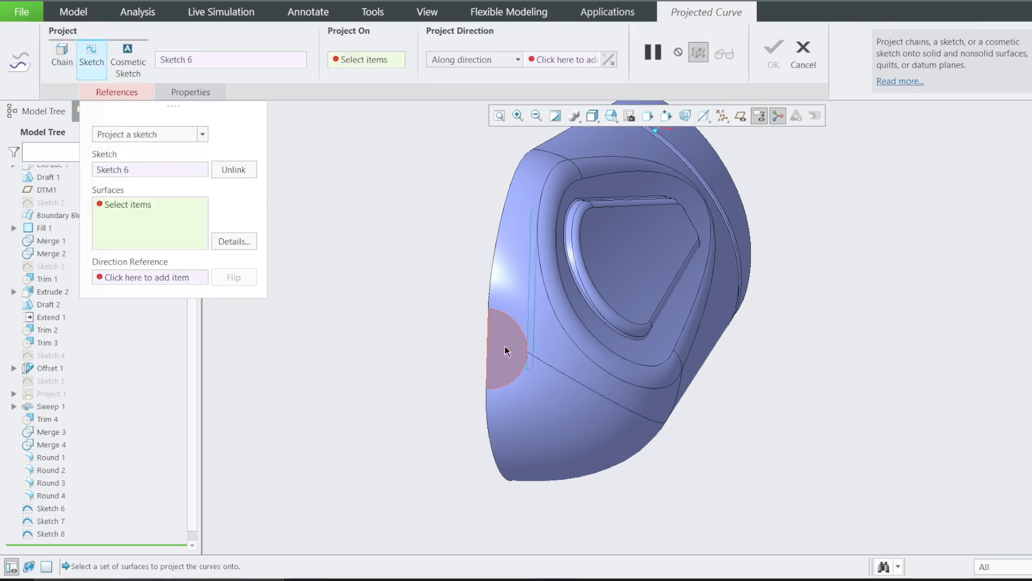
pyautogui.click(523, 282)
pyautogui.keyDown('ctrl'); pyautogui.click(557, 390); pyautogui.keyUp('ctrl')
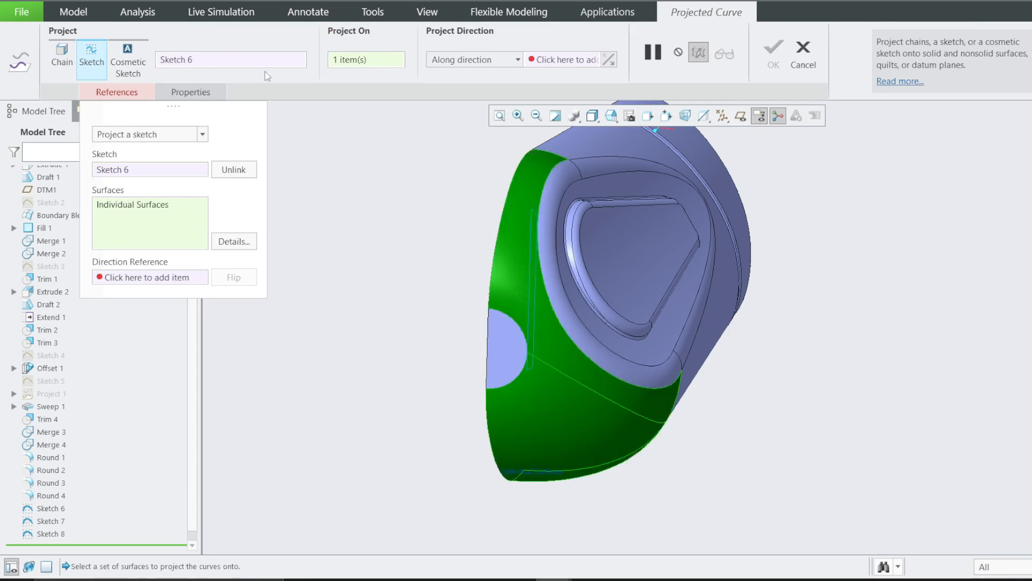
pyautogui.click(562, 59)
pyautogui.click(741, 116)
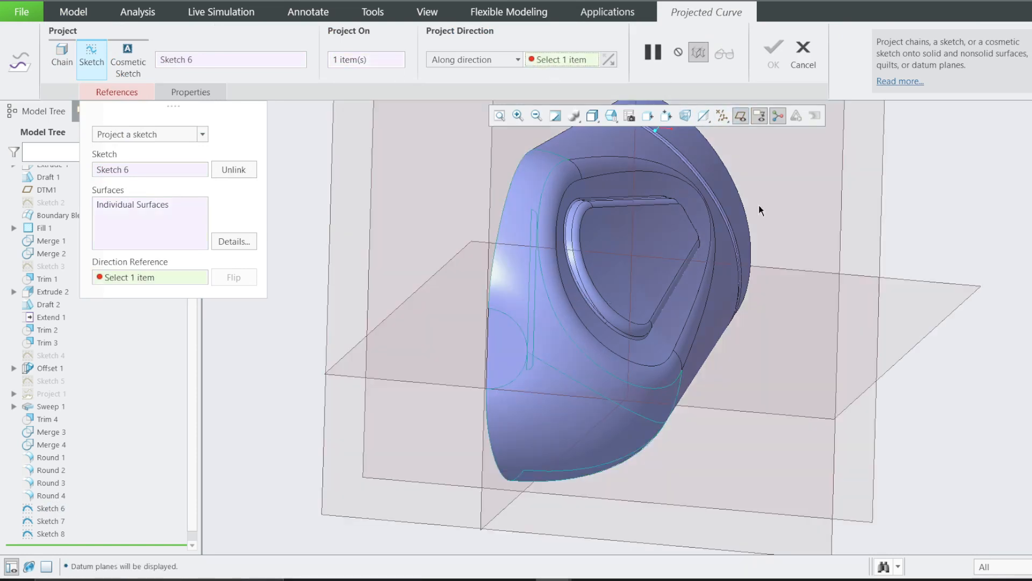
pyautogui.click(363, 473)
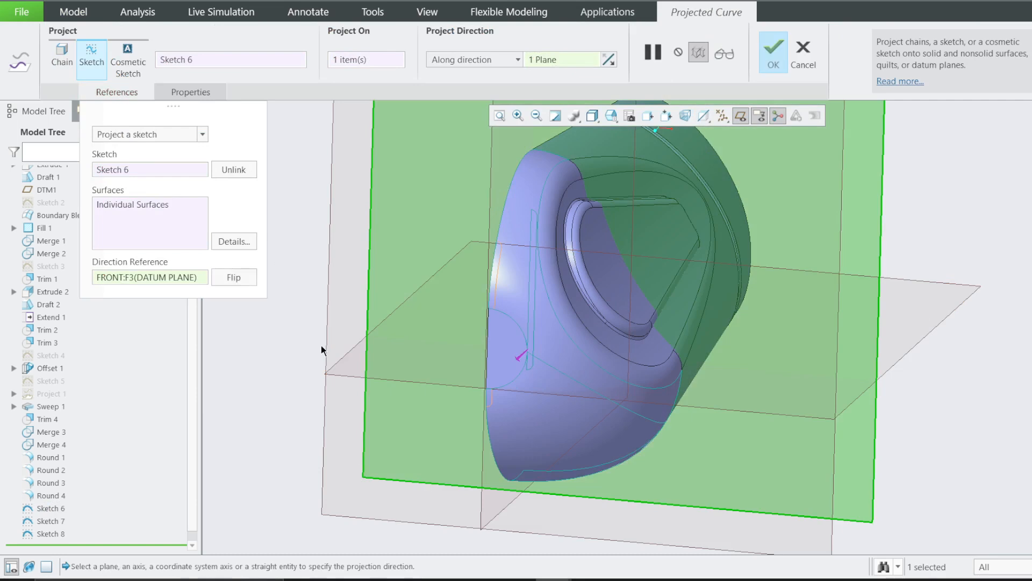
pyautogui.click(767, 66)
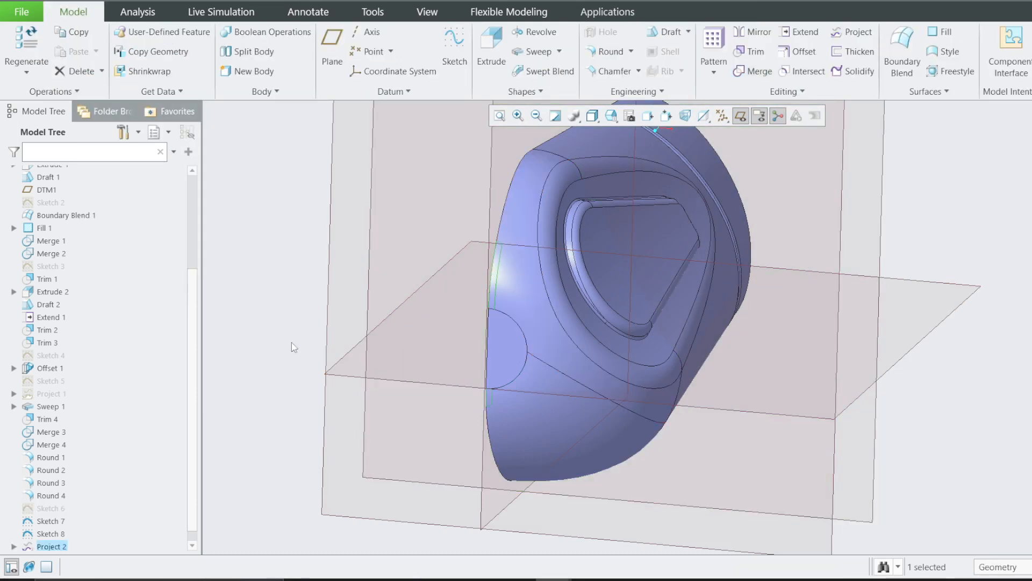
# Step: Project Sketch 7 onto the two curved closed-end surfaces and the half-circle face, with the FRONT datum plane as direction reference
pyautogui.click(852, 32)
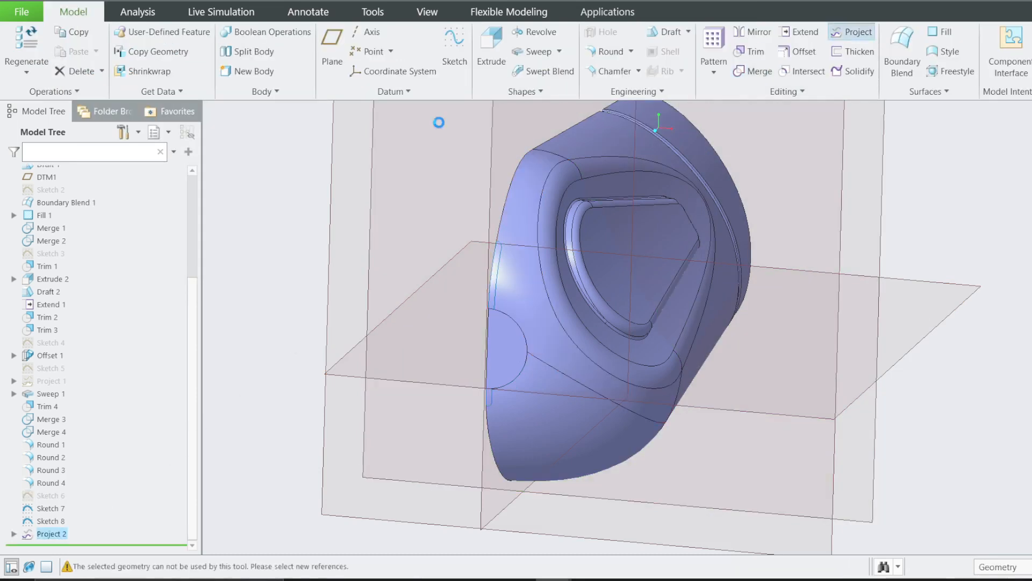
pyautogui.click(114, 93)
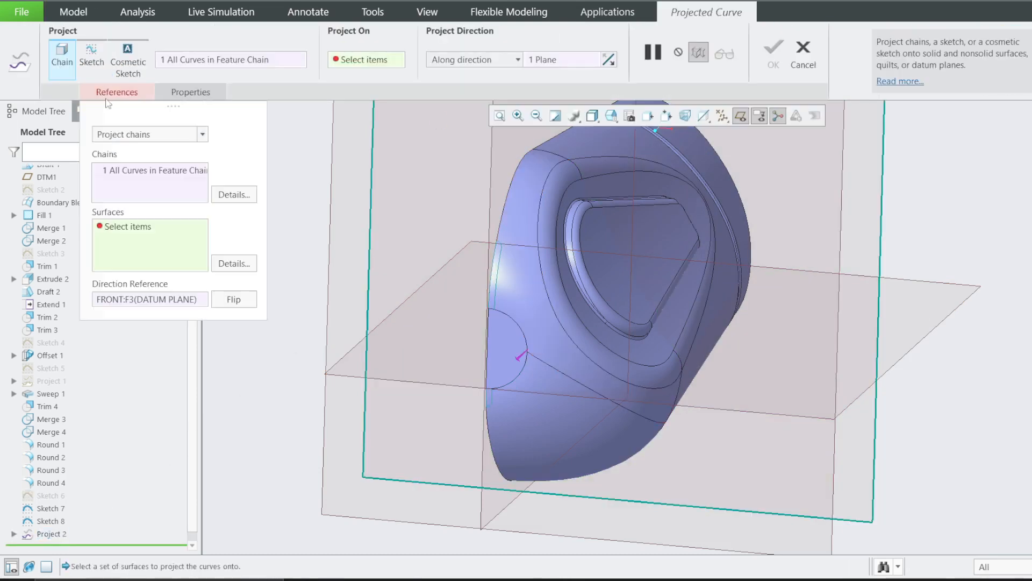
pyautogui.click(142, 135)
pyautogui.click(135, 155)
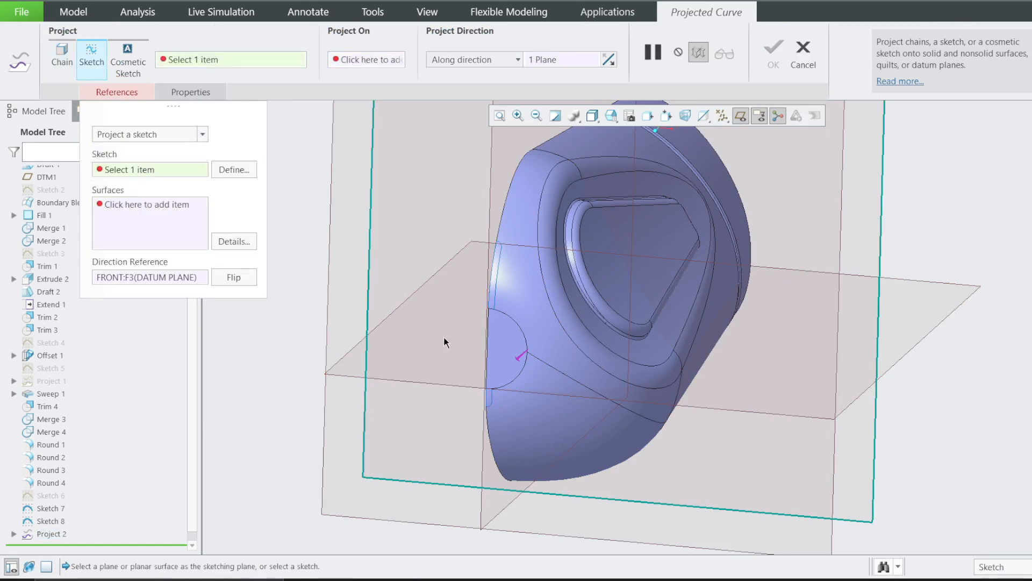
pyautogui.click(46, 513)
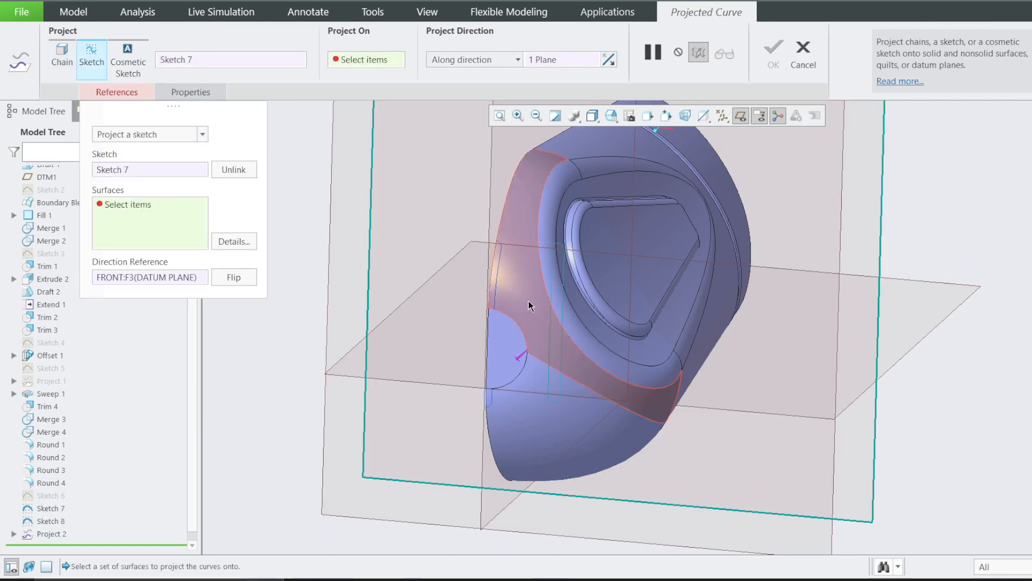
pyautogui.click(515, 411)
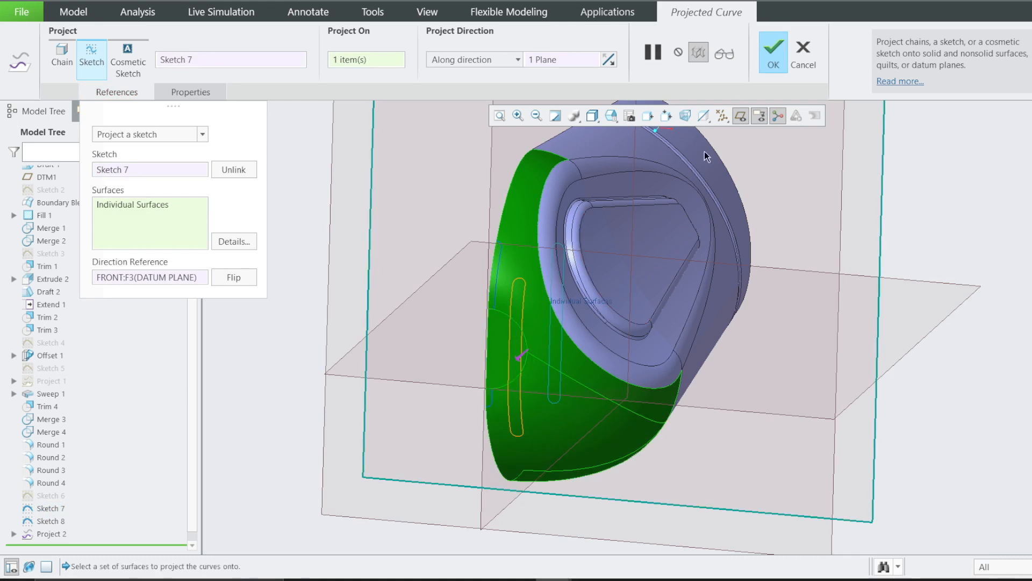
pyautogui.click(773, 50)
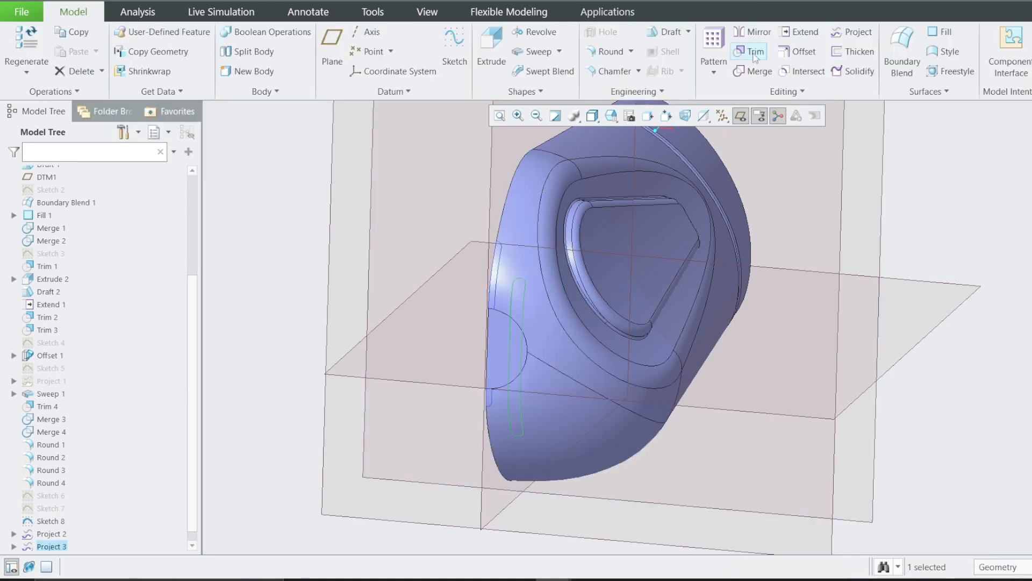
# Step: Redefine the Sketch 6 projection and add the half-circle face at the closed end to its target surfaces
pyautogui.rightClick(57, 534)
pyautogui.click(75, 293)
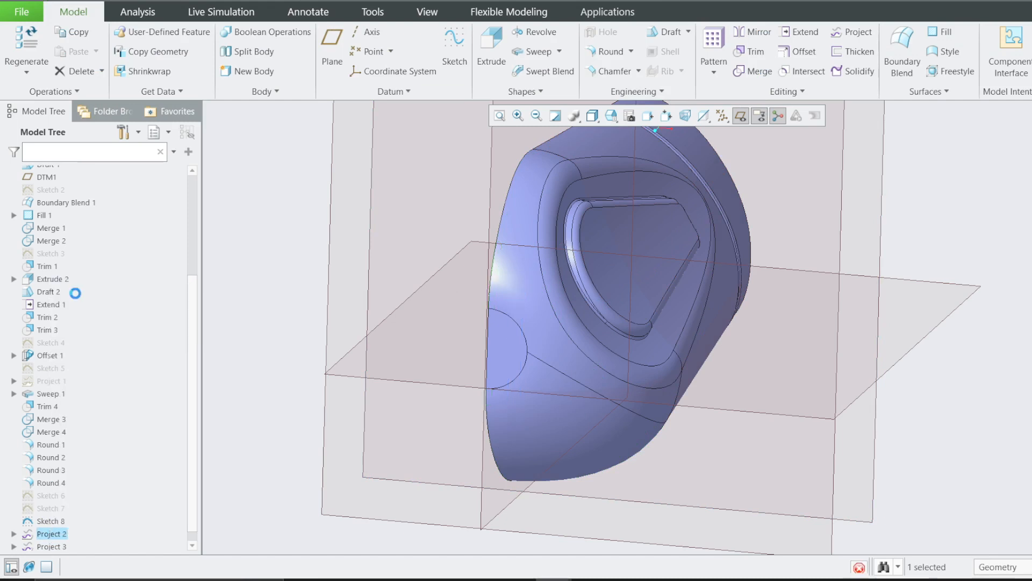
pyautogui.click(117, 92)
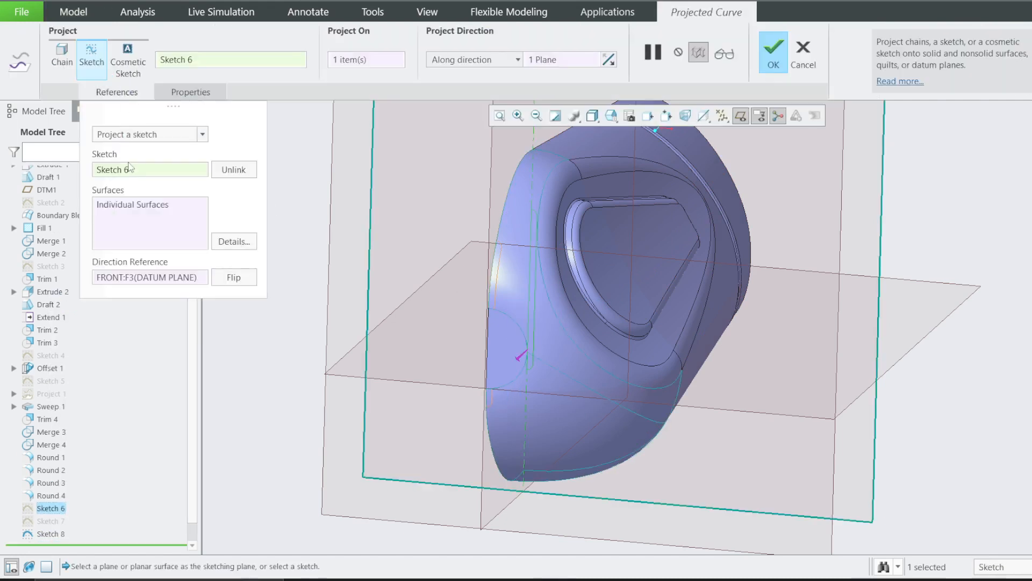
pyautogui.click(150, 229)
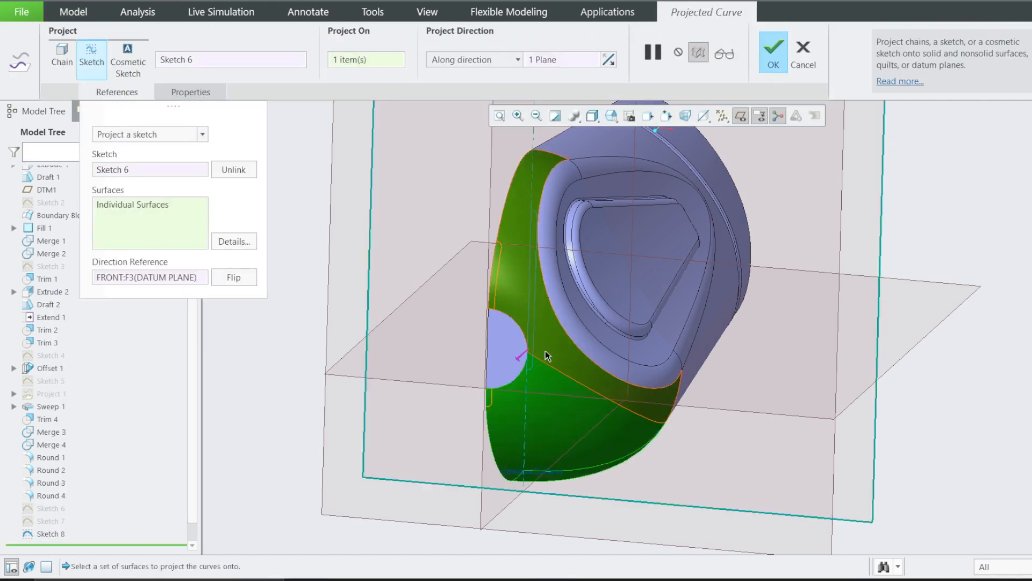
pyautogui.keyDown('ctrl'); pyautogui.click(507, 335); pyautogui.keyUp('ctrl')
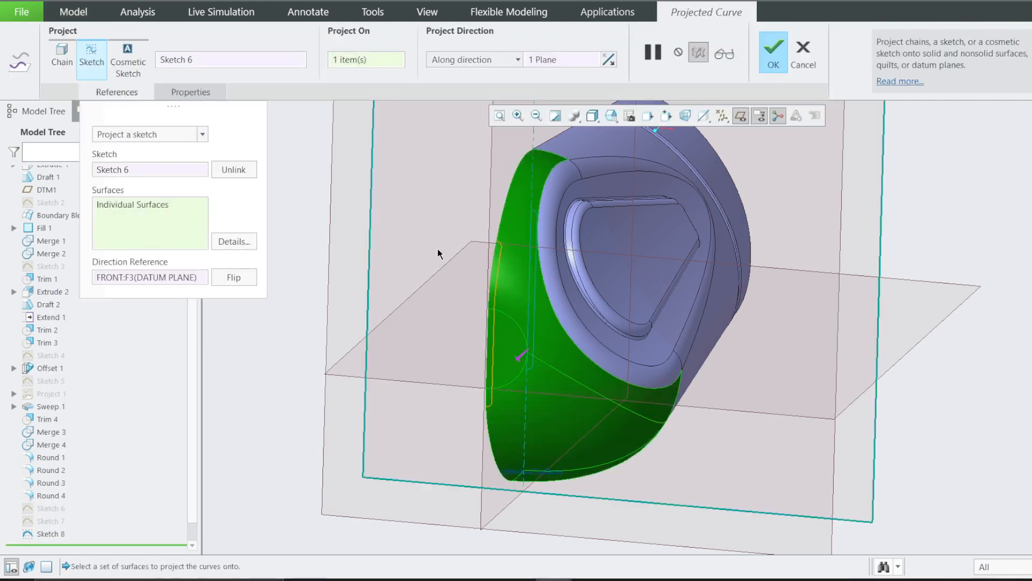
pyautogui.click(773, 52)
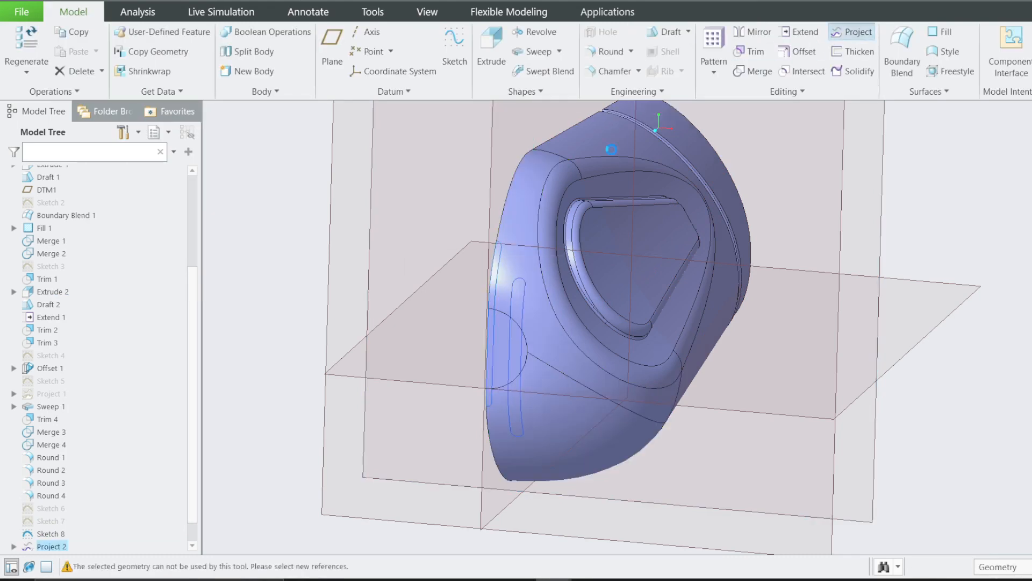
# Step: Project Sketch 8 onto the closed-end surfaces including the half-circle face, using the FRONT datum plane as direction, and hide the datum planes
pyautogui.click(101, 93)
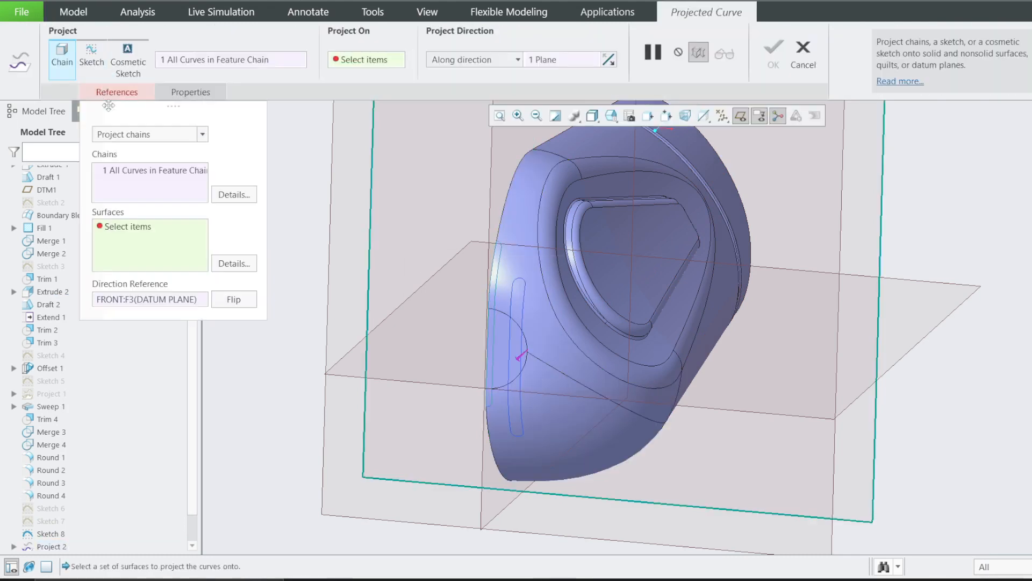
pyautogui.click(142, 135)
pyautogui.click(142, 162)
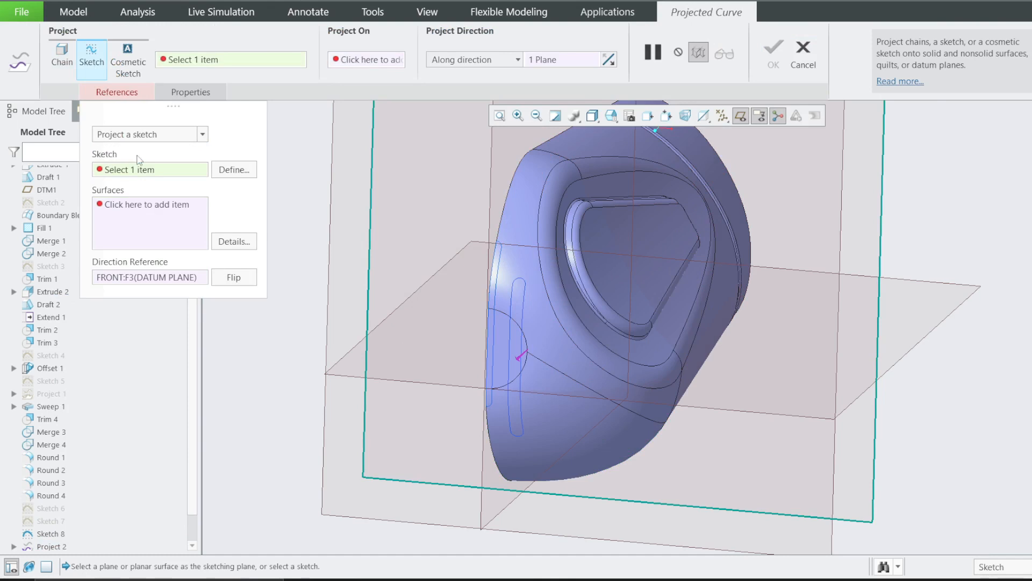
pyautogui.click(51, 533)
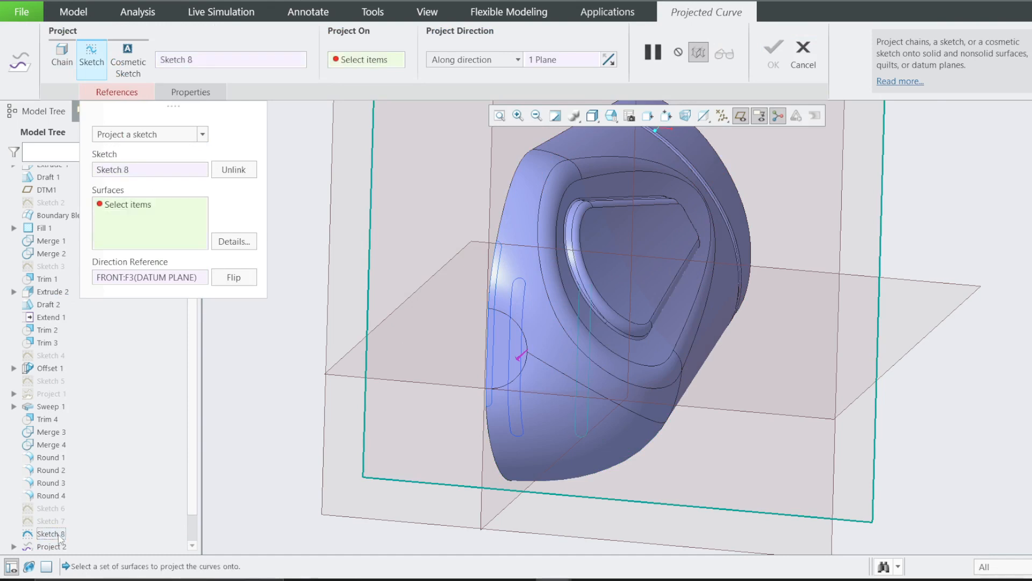
pyautogui.click(535, 266)
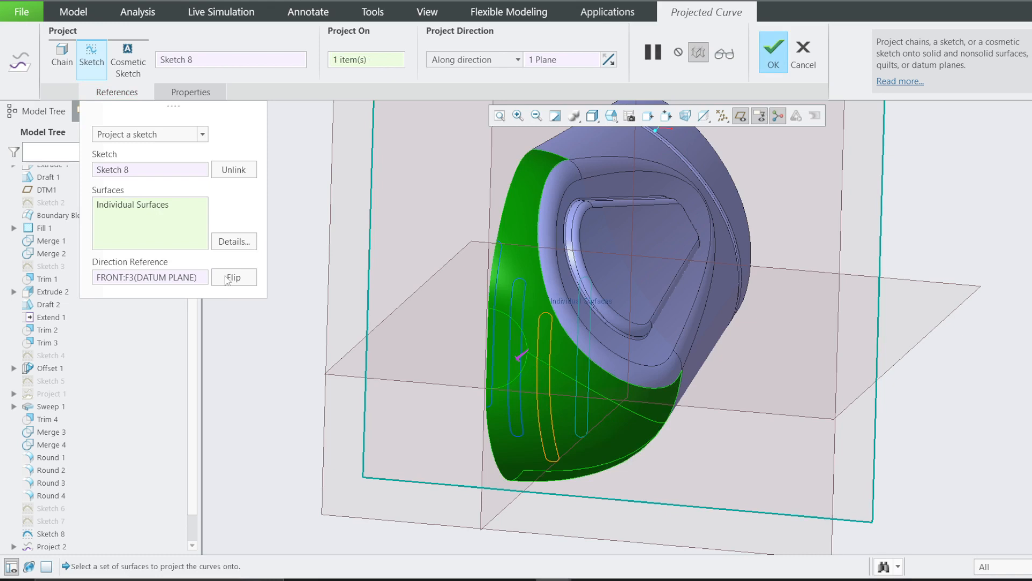
pyautogui.click(782, 57)
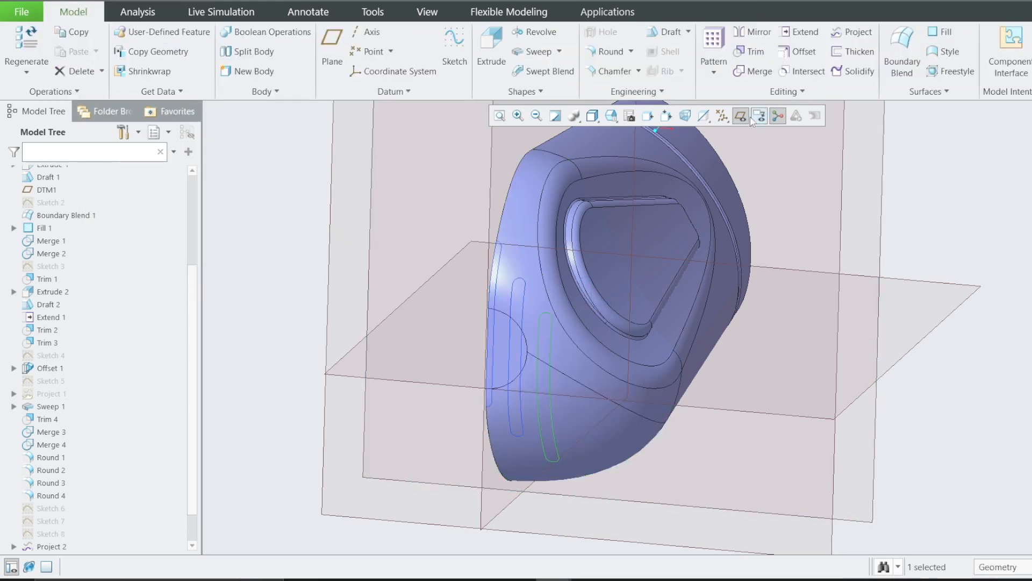
pyautogui.click(745, 117)
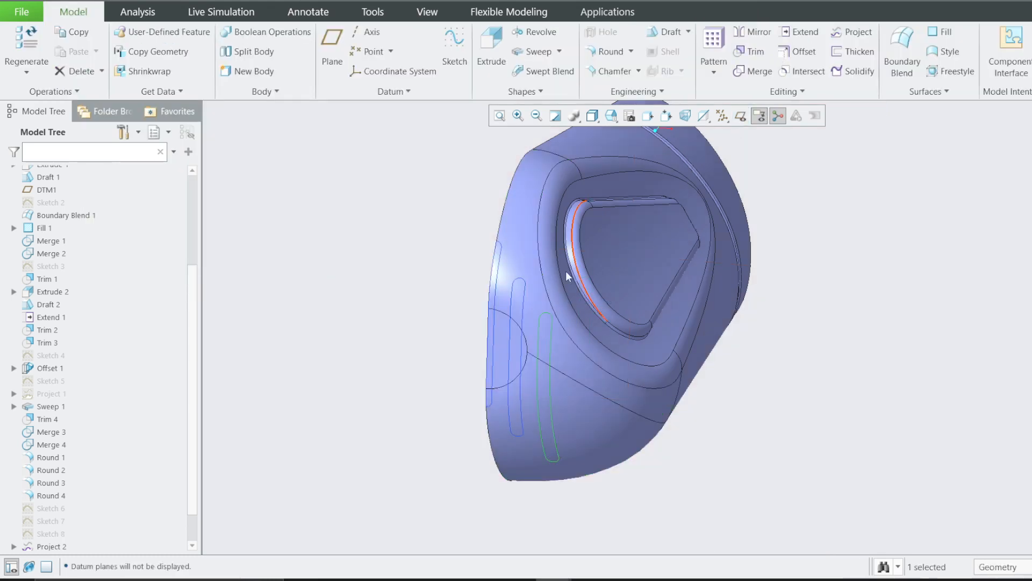
pyautogui.click(807, 348)
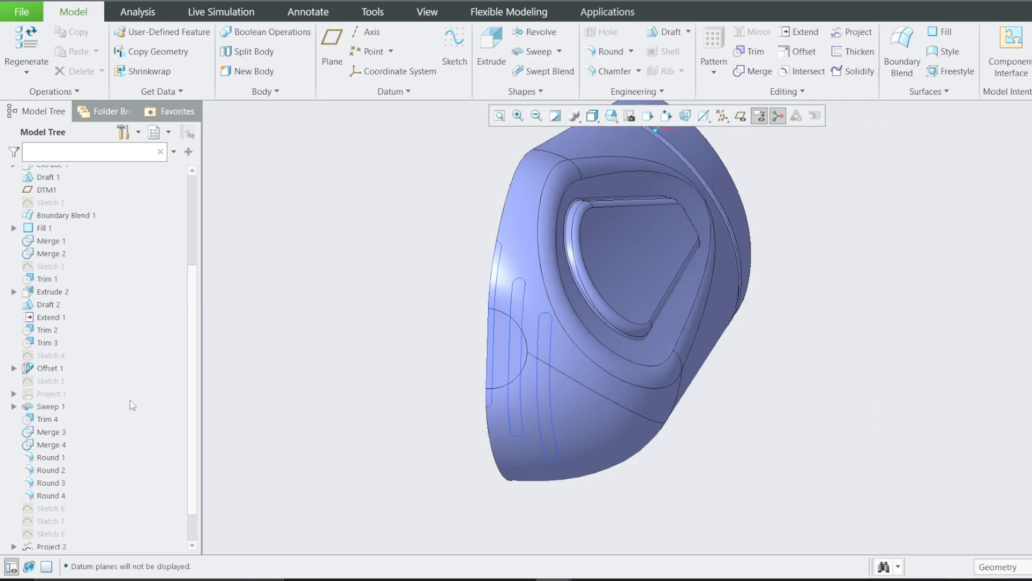
# Step: Trim the housing quilt with the projected Sketch 6 half-slot curve to cut the opening at the symmetry edge
pyautogui.click(47, 509)
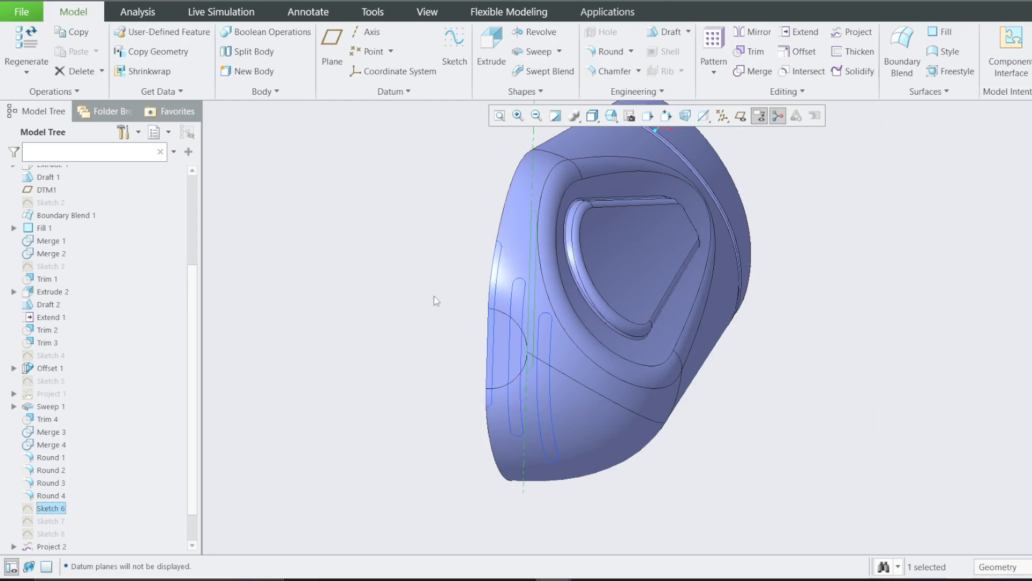
pyautogui.moveTo(431, 299)
pyautogui.mouseDown(button='middle')
pyautogui.moveTo(550, 300)
pyautogui.moveTo(432, 295)
pyautogui.moveTo(421, 306)
pyautogui.mouseUp(button='middle')
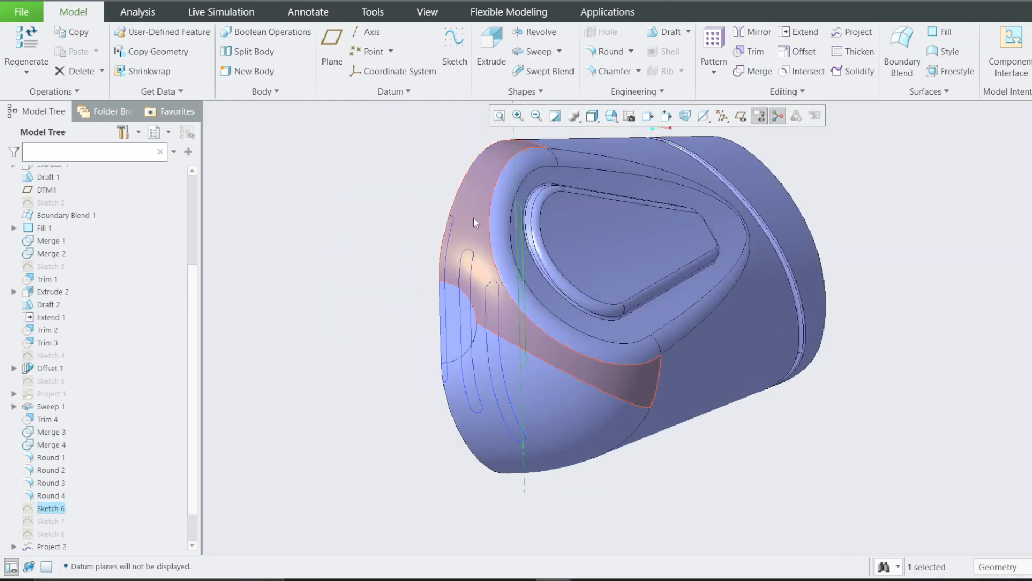
pyautogui.click(750, 51)
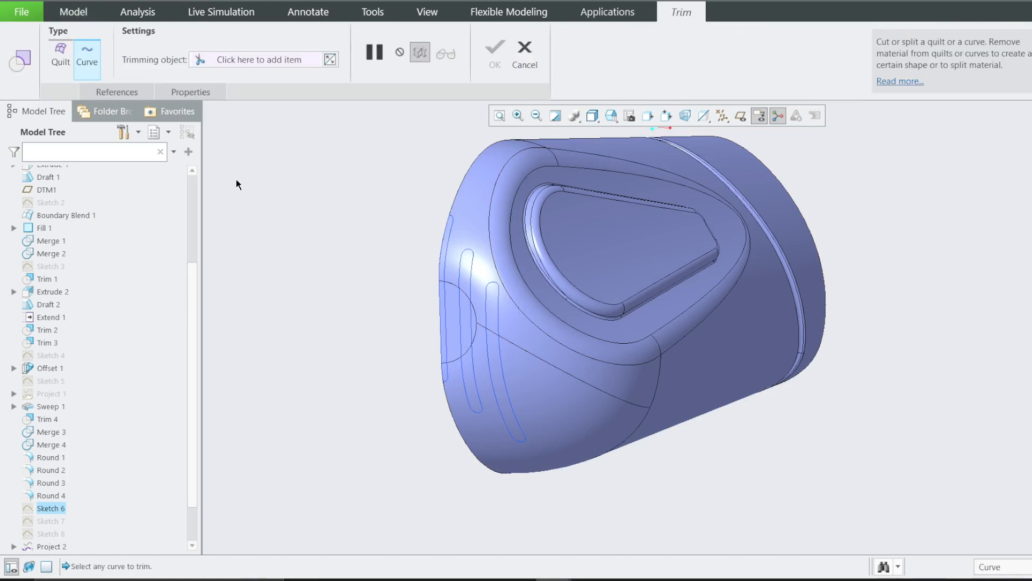
pyautogui.click(110, 86)
pyautogui.click(60, 54)
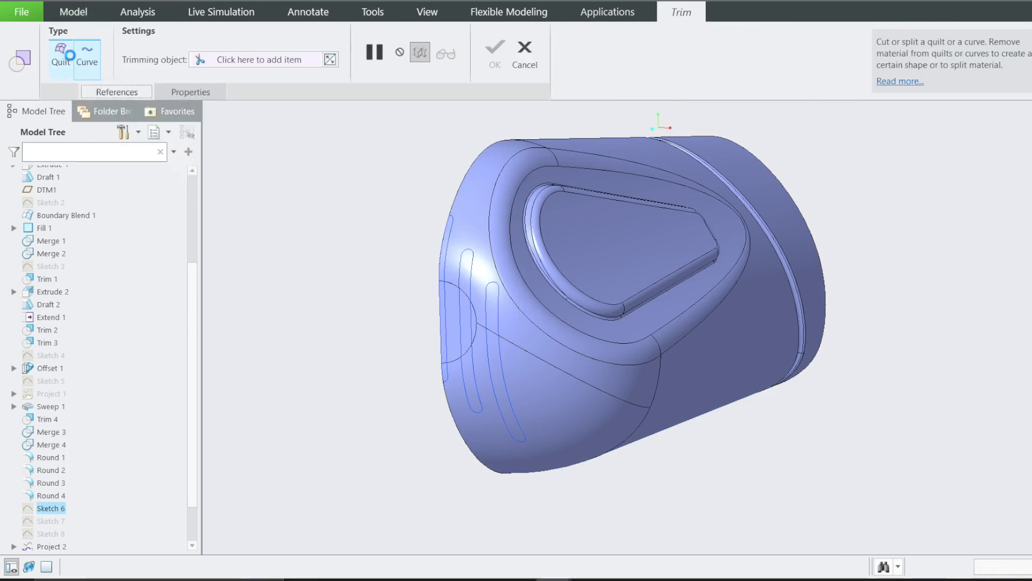
pyautogui.click(476, 231)
pyautogui.click(112, 95)
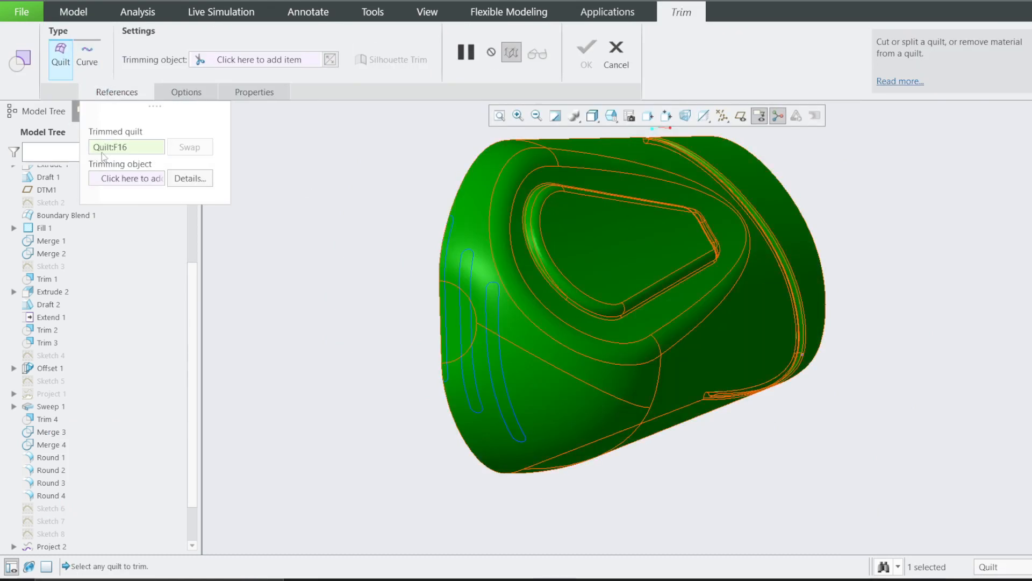
pyautogui.click(112, 178)
pyautogui.click(449, 230)
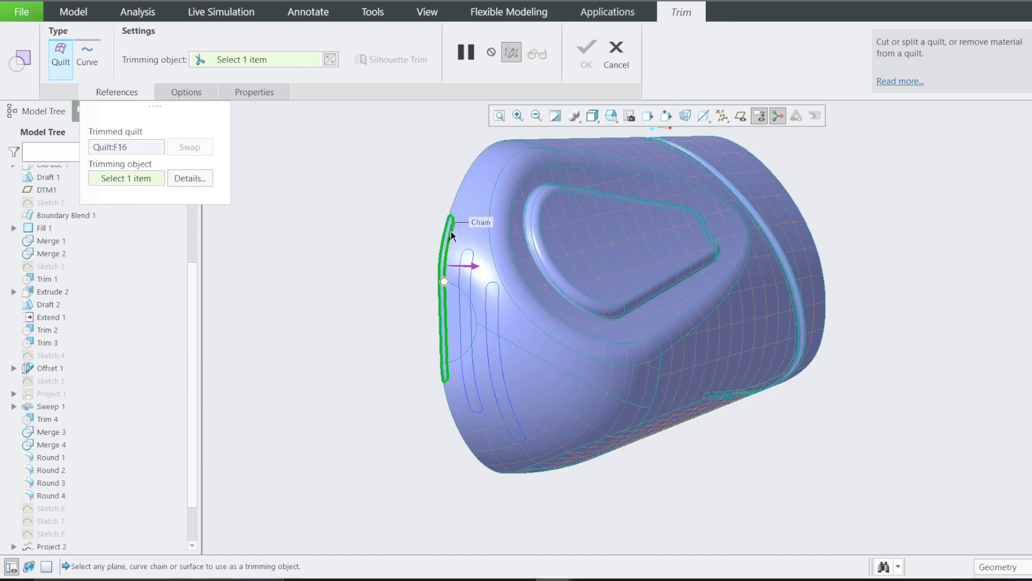
pyautogui.click(587, 58)
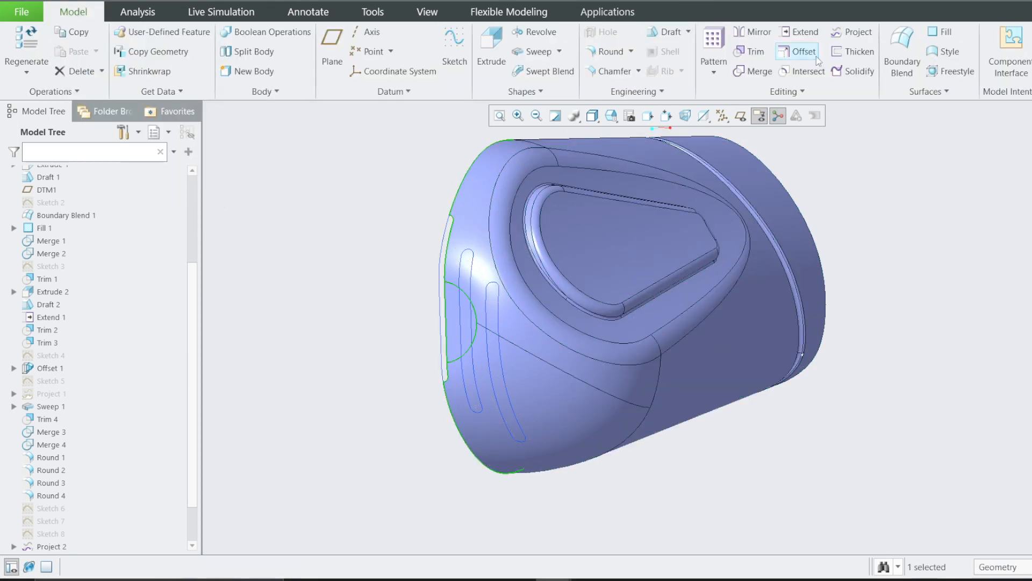
# Step: Trim the housing quilt with the projected Sketch 7 slot curve, flipping the kept side to cut out the middle slot
pyautogui.click(754, 52)
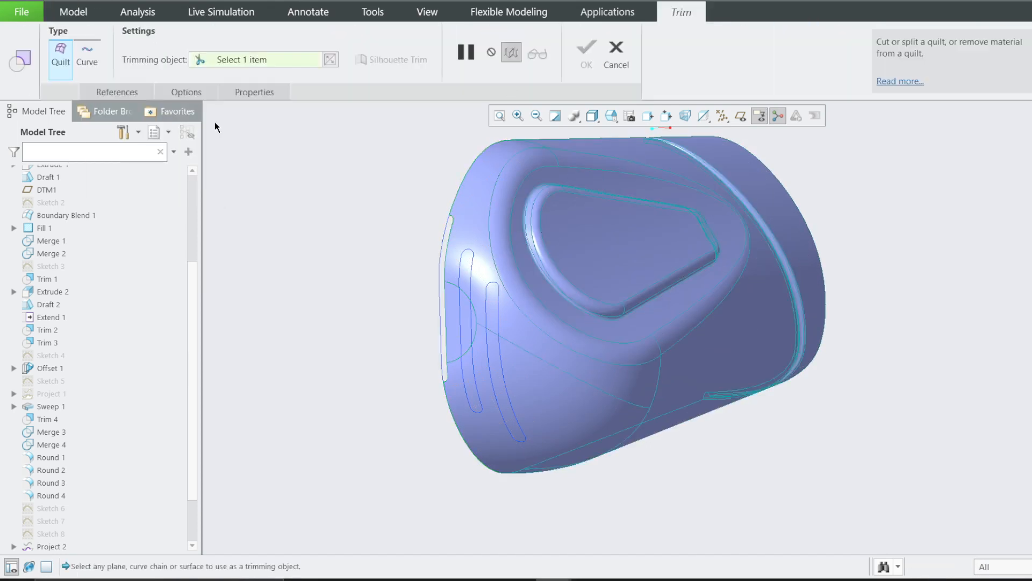
pyautogui.click(109, 92)
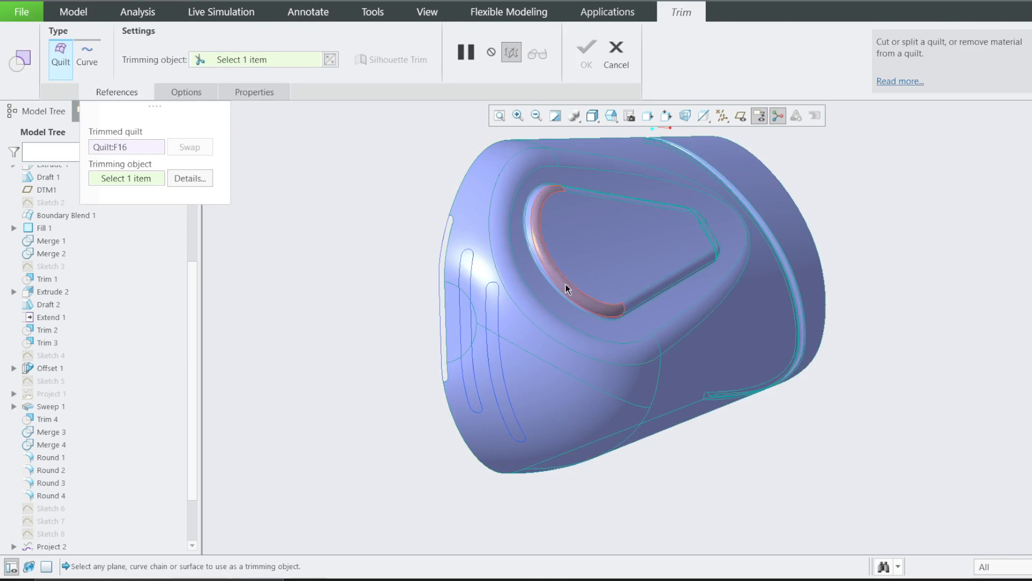
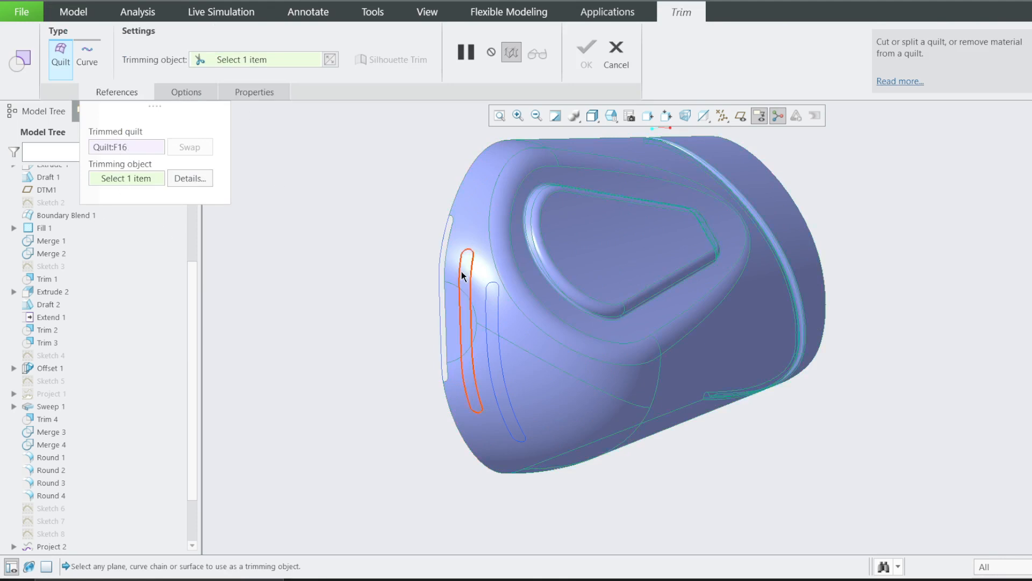
pyautogui.click(469, 255)
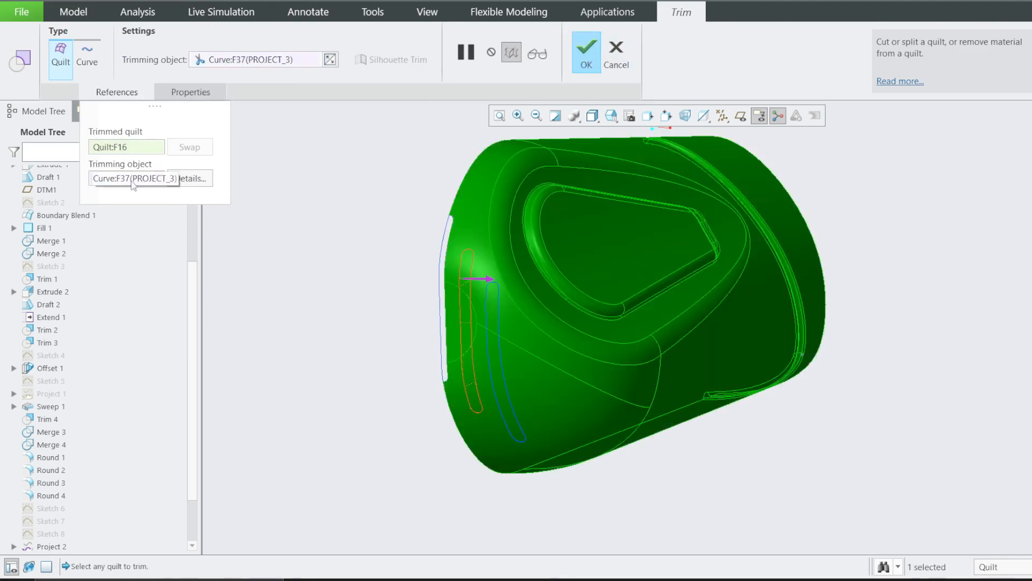
pyautogui.click(483, 278)
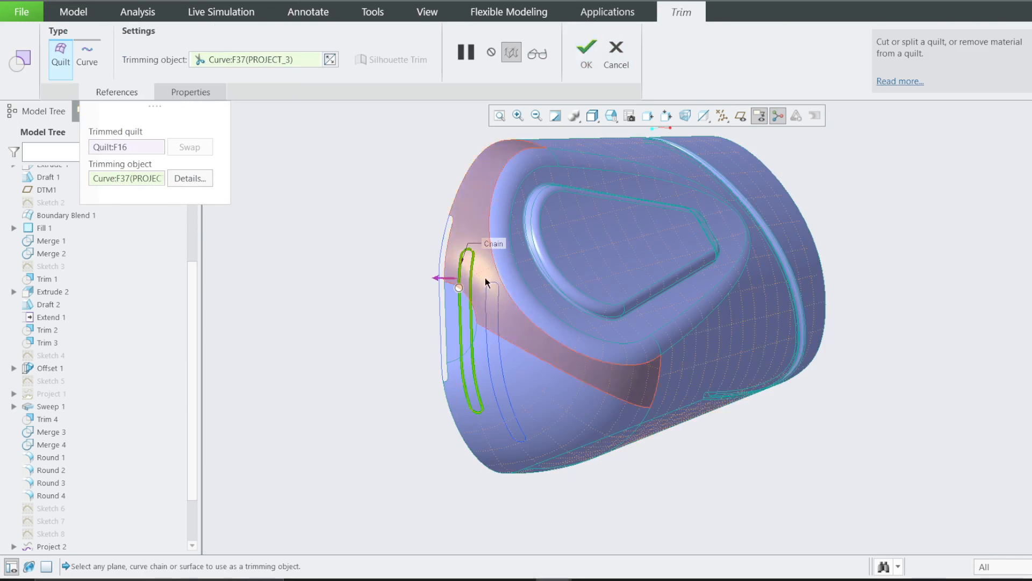
pyautogui.click(587, 58)
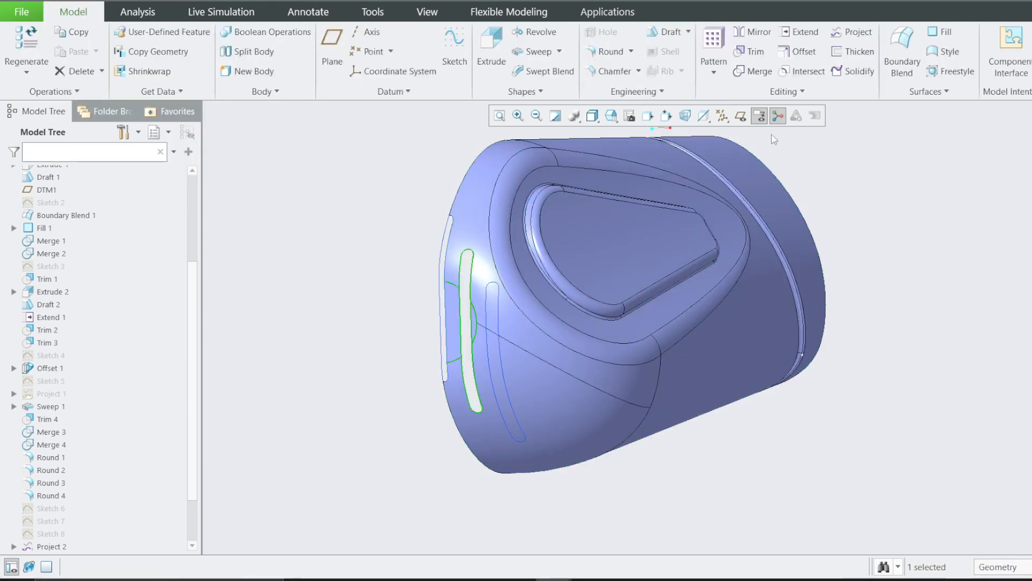
# Step: Trim the housing quilt with the projected Sketch 8 slot curve as the trimming object
pyautogui.click(766, 55)
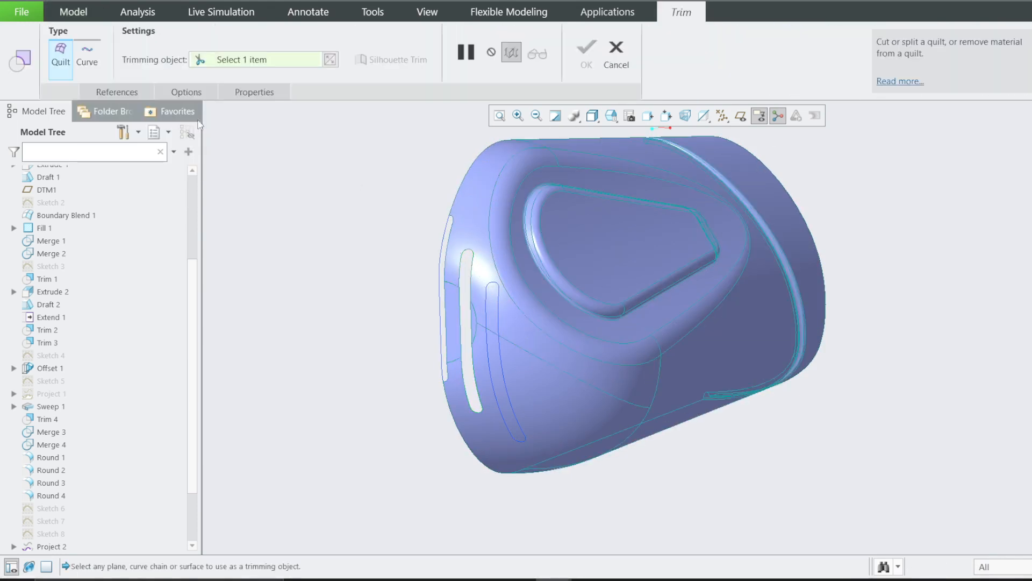
pyautogui.click(126, 93)
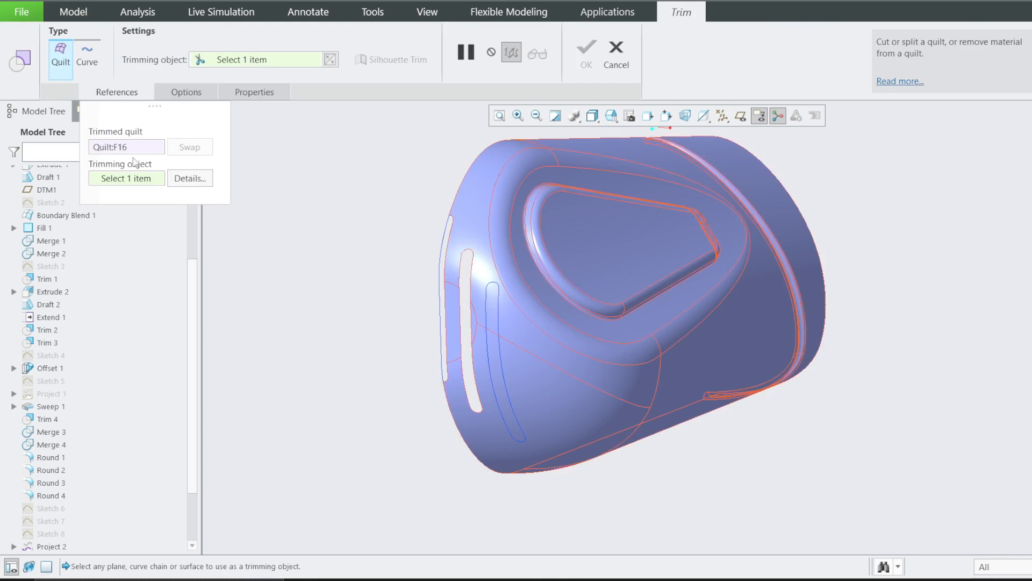
pyautogui.click(490, 292)
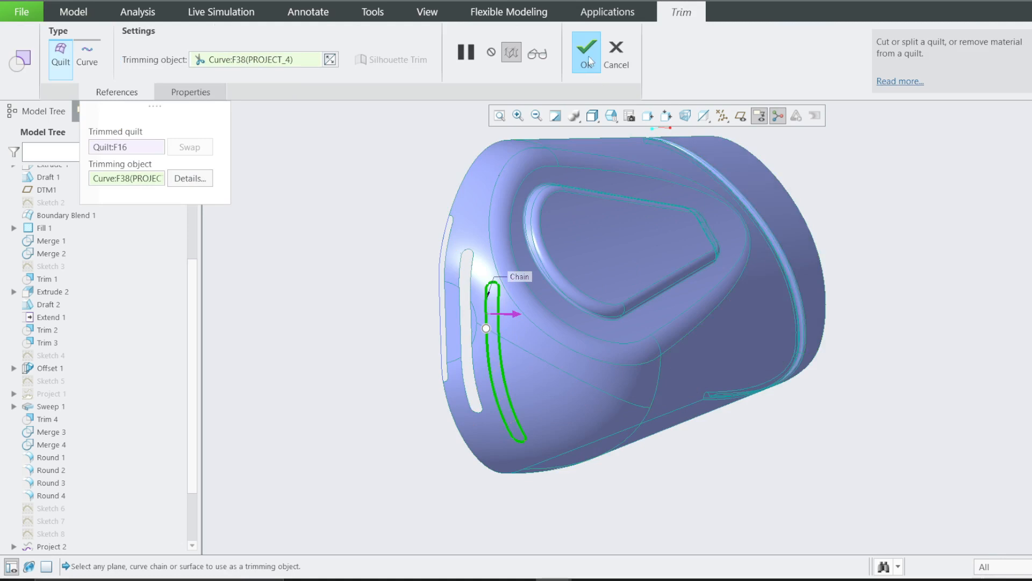
pyautogui.middleClick(563, 134)
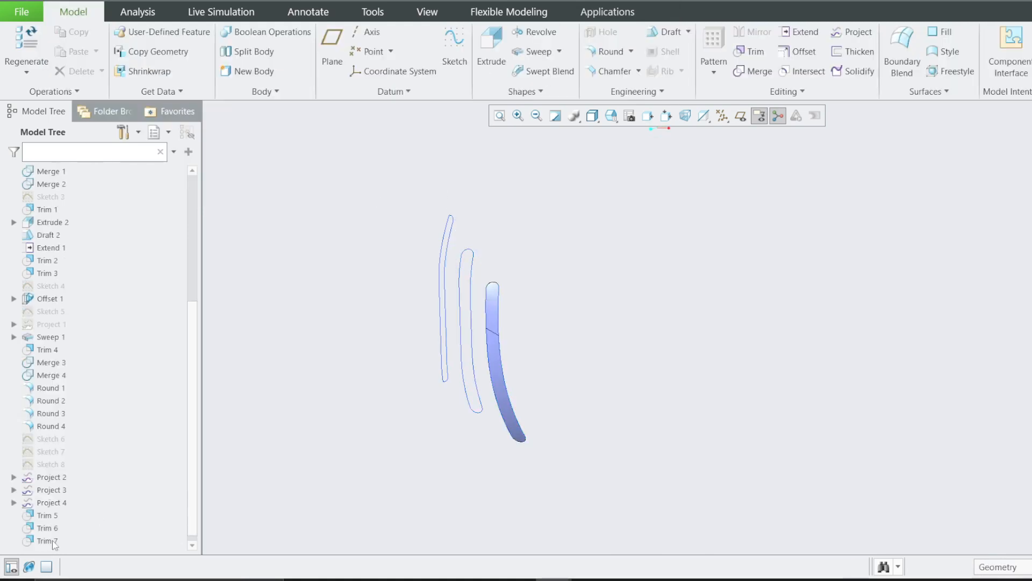
# Step: Redefine the Trim 7 feature, flipping the kept side so the outer Project 4 slot is cut out of the housing quilt
pyautogui.rightClick(43, 540)
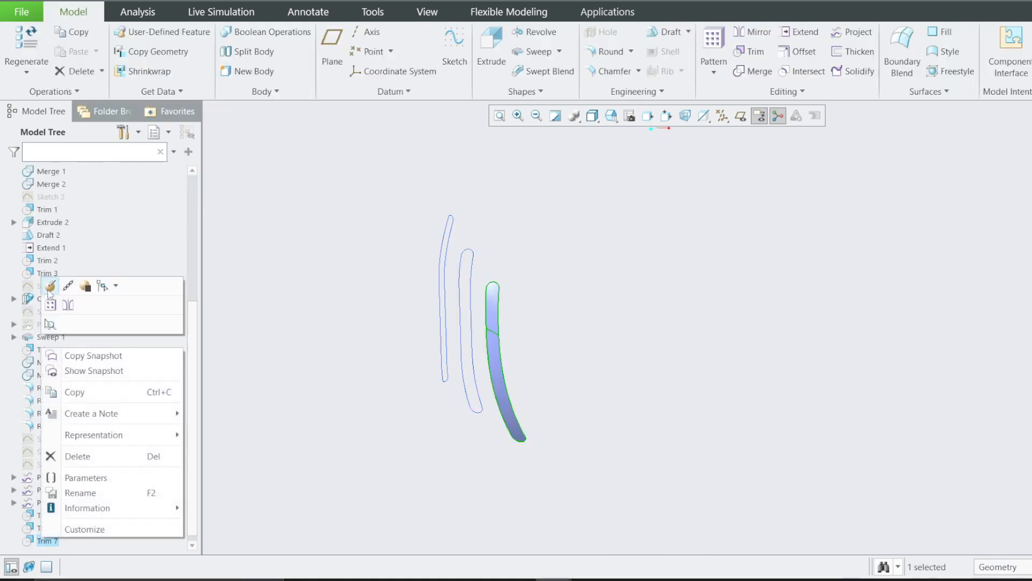
pyautogui.click(51, 287)
pyautogui.click(514, 314)
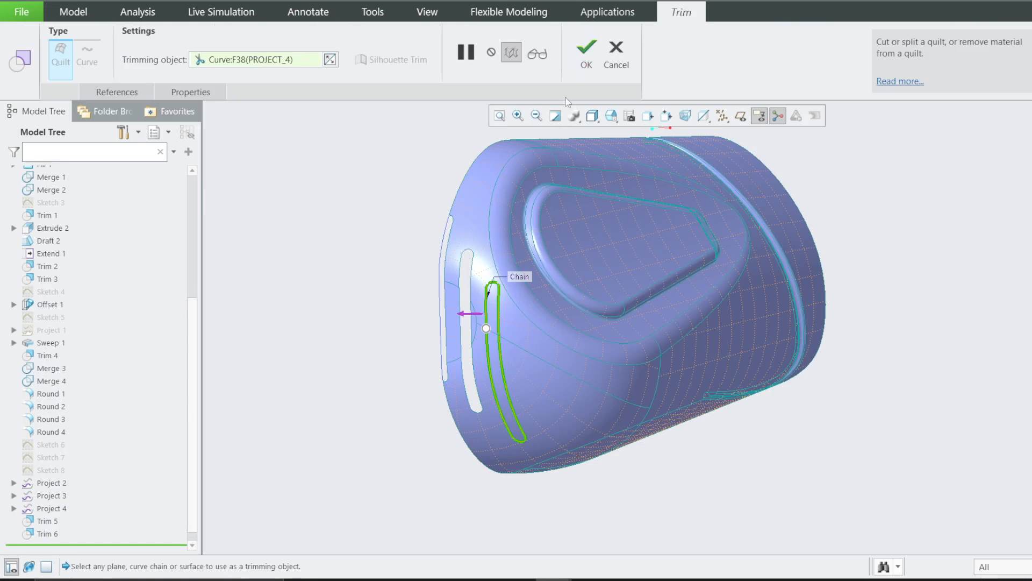
pyautogui.click(586, 51)
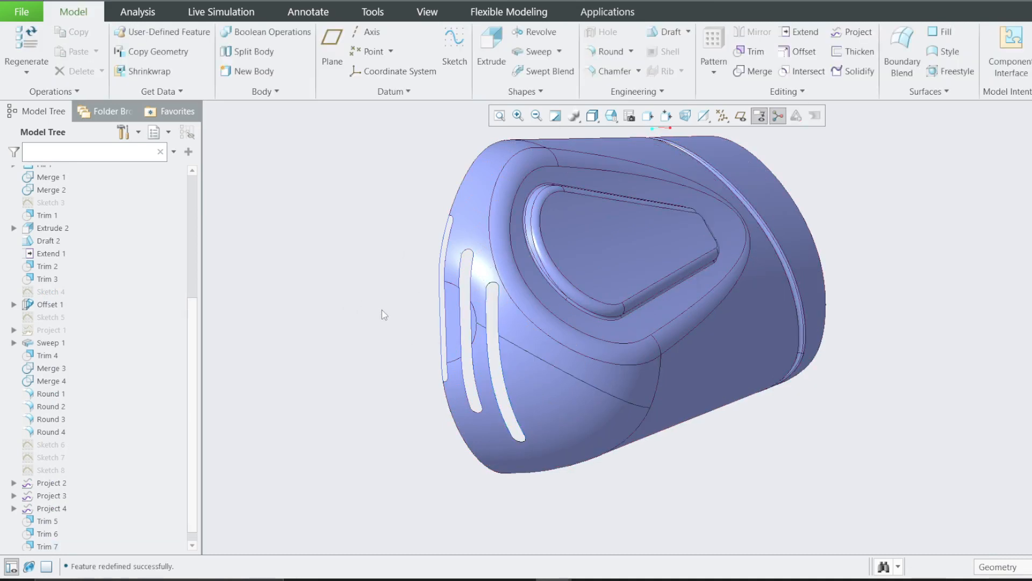
# Step: Hide the projected slot curves Project 2, Project 3 and Project 4 on the housing's closed end
pyautogui.moveTo(386, 314); pyautogui.dragTo(391, 175, button='middle')
pyautogui.scroll(-5, 392, 171)
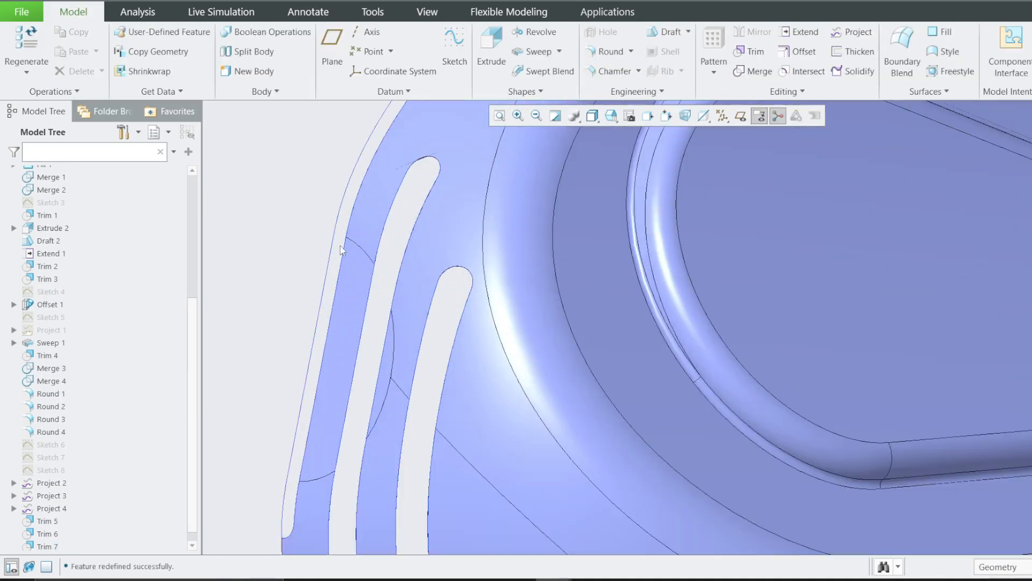
pyautogui.click(334, 190)
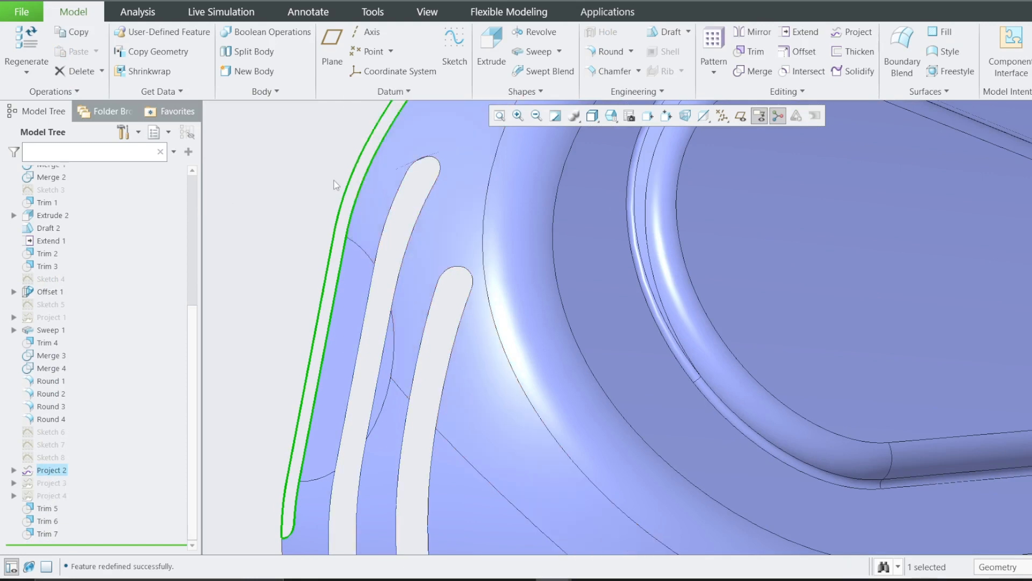
pyautogui.click(345, 183)
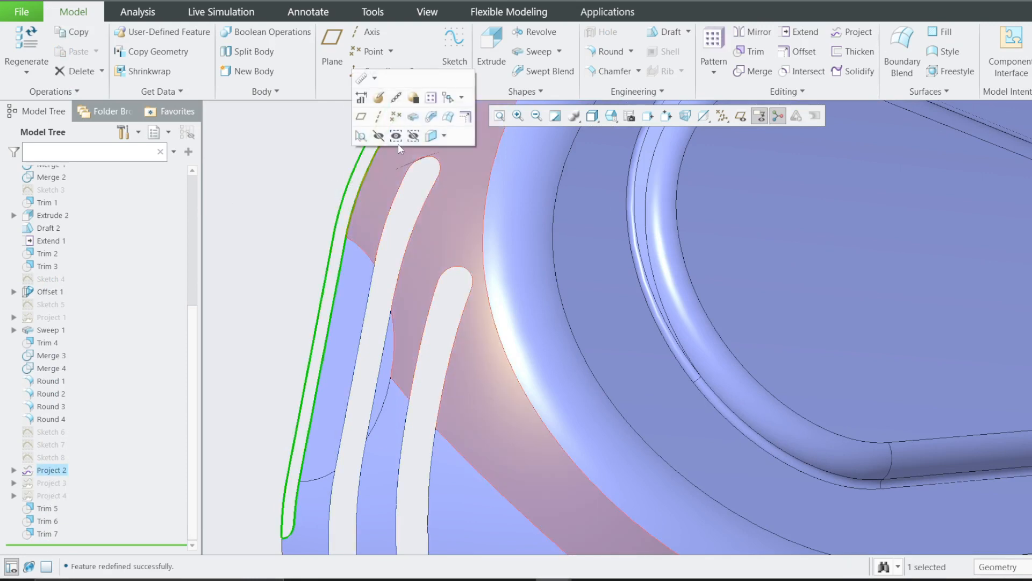
pyautogui.click(381, 137)
pyautogui.scroll(5, 417, 206)
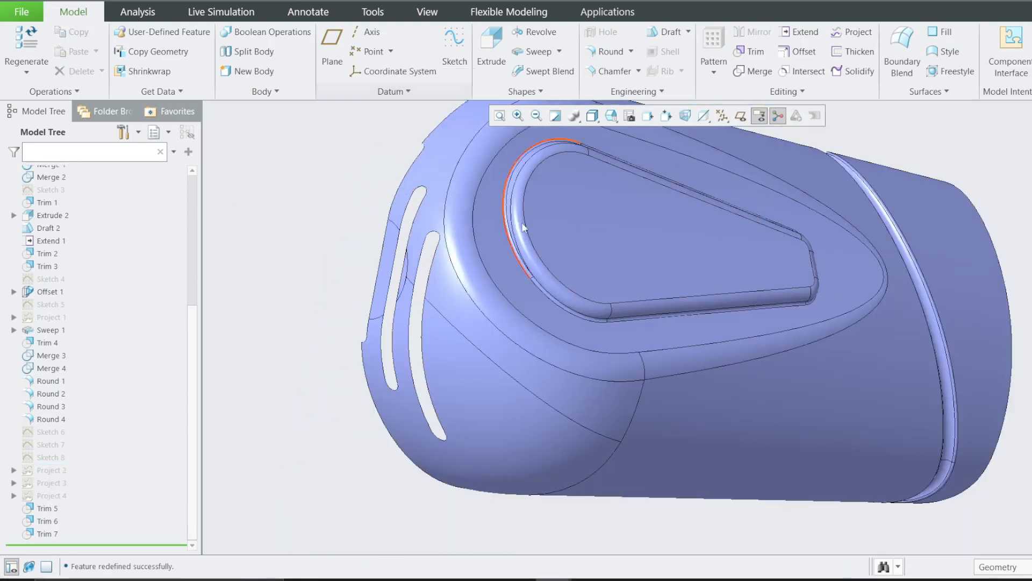
pyautogui.moveTo(441, 272); pyautogui.dragTo(411, 285, button='middle')
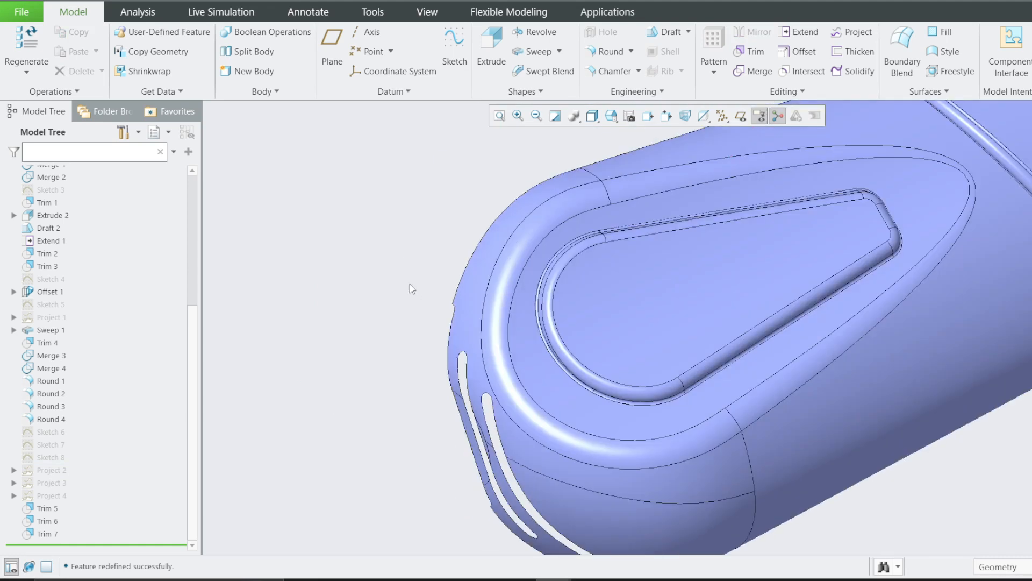
pyautogui.scroll(2, 407, 269)
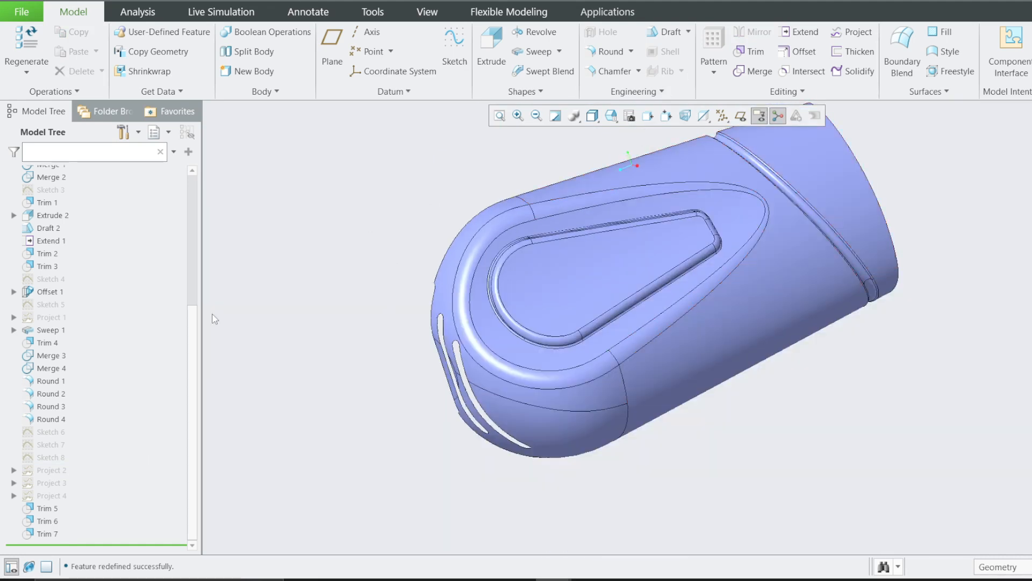
pyautogui.click(684, 161)
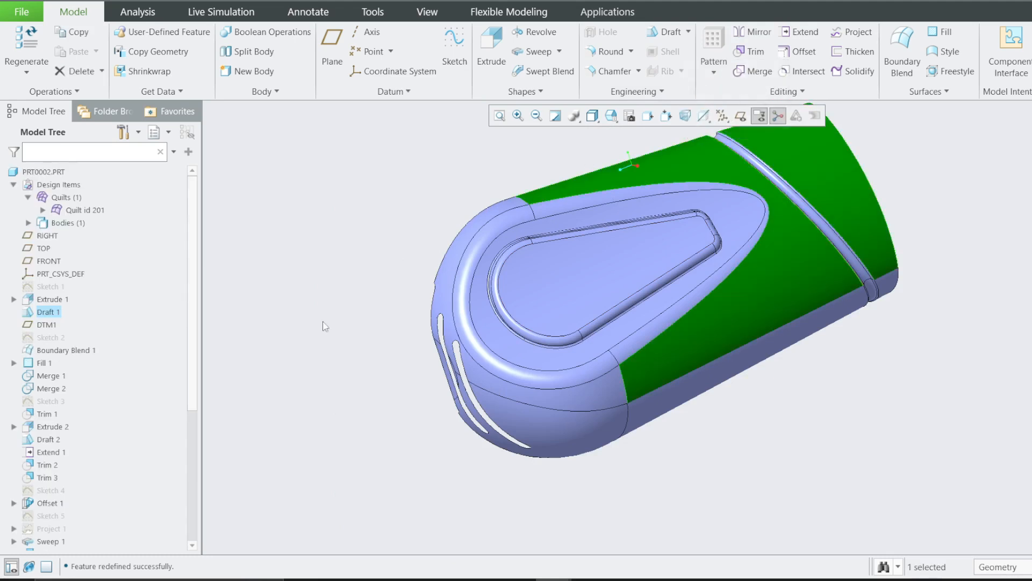
pyautogui.click(327, 270)
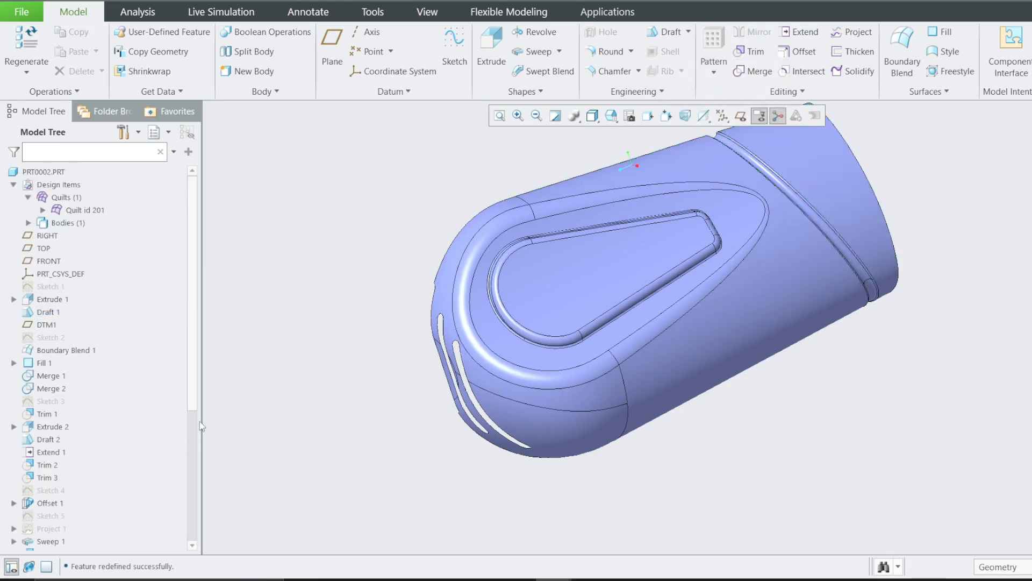
pyautogui.moveTo(192, 413); pyautogui.dragTo(184, 567)
pyautogui.click(45, 532)
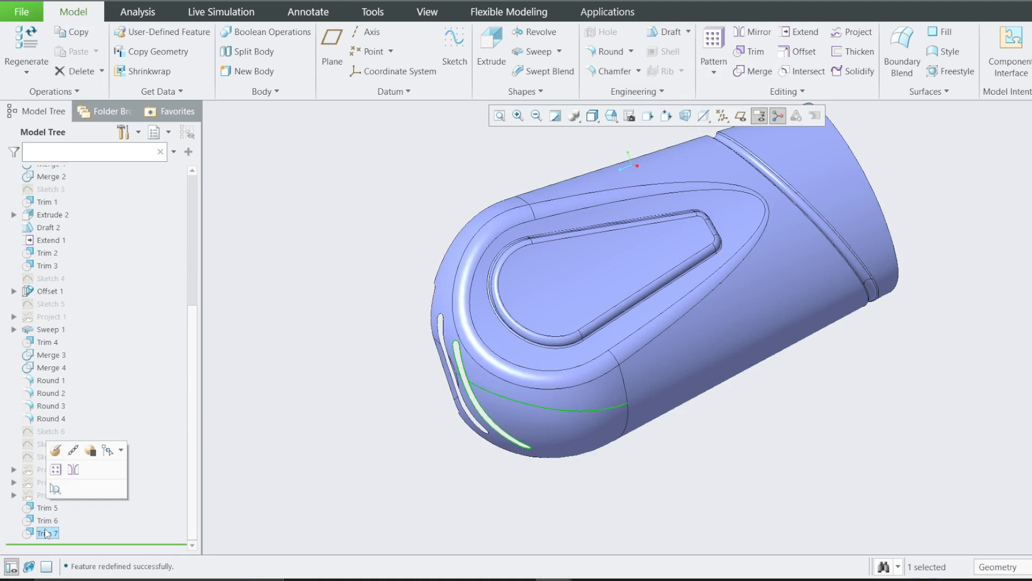
pyautogui.click(73, 470)
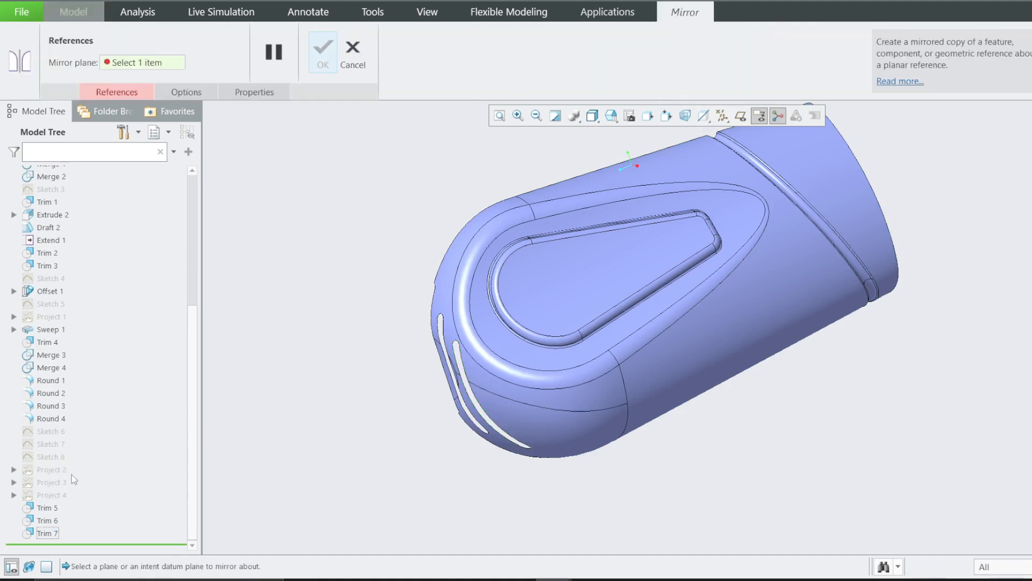
pyautogui.click(128, 96)
pyautogui.click(741, 117)
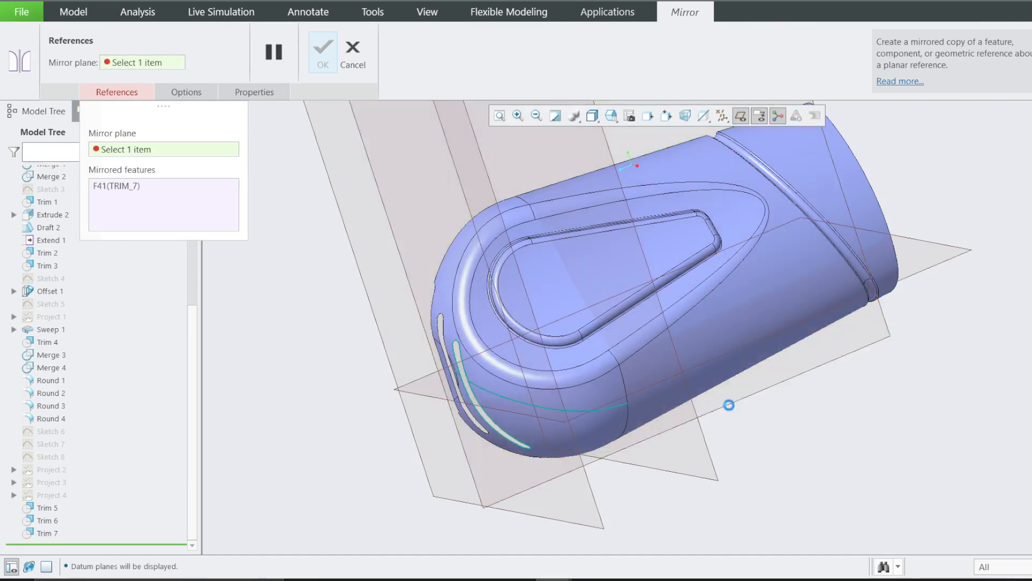
pyautogui.click(513, 386)
pyautogui.moveTo(512, 390); pyautogui.dragTo(531, 382, button='middle')
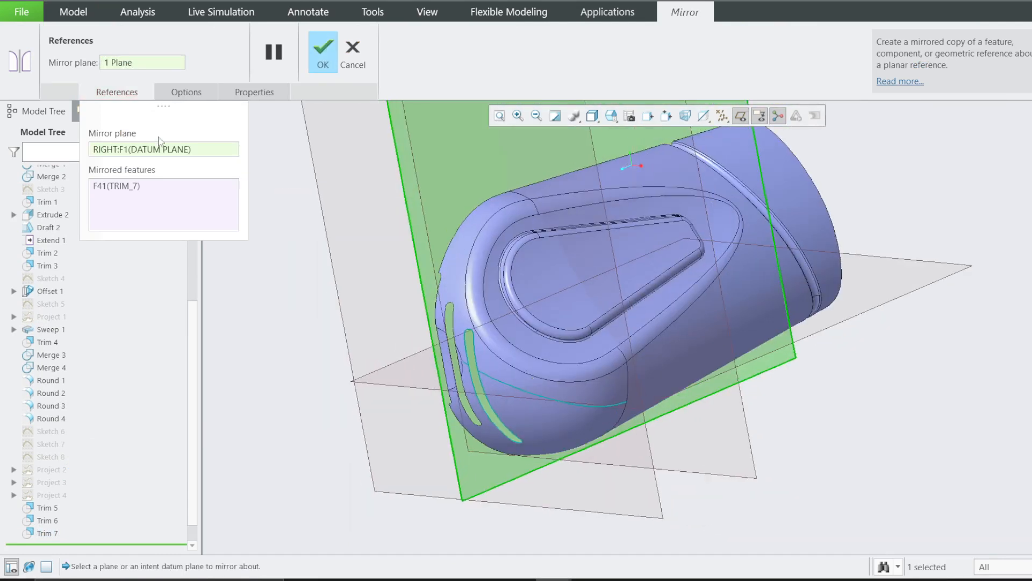
pyautogui.click(131, 185)
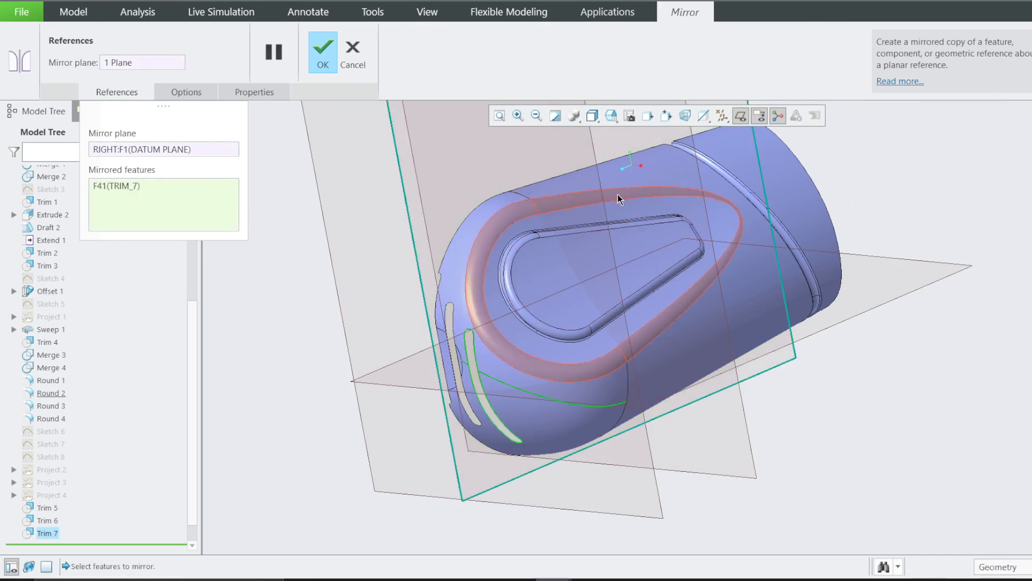
pyautogui.click(355, 68)
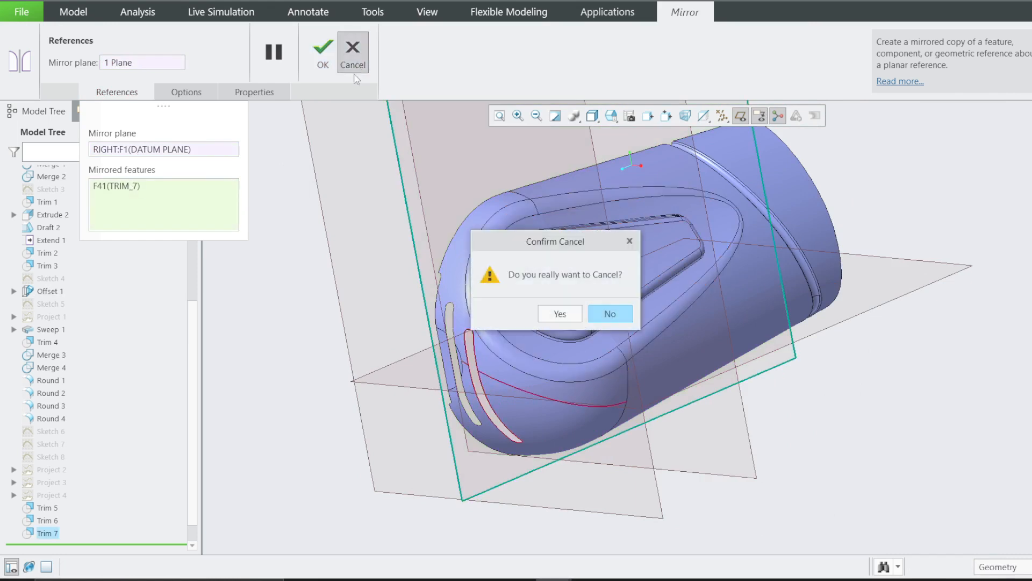
pyautogui.click(558, 318)
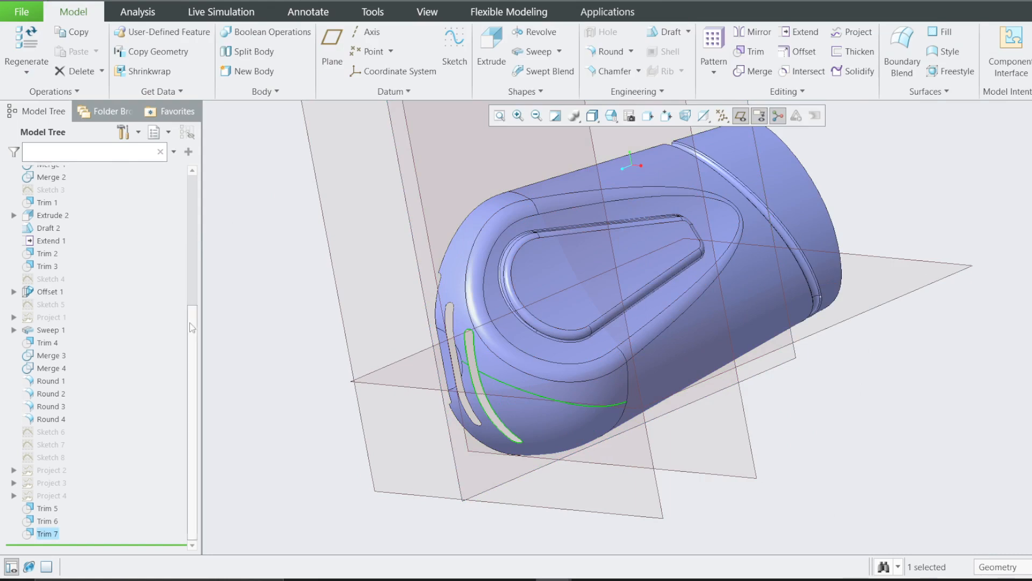
# Step: Mirror the whole housing quilt (Quilt id 201) about the RIGHT datum plane and hide the datum planes
pyautogui.moveTo(193, 329); pyautogui.dragTo(196, 192)
pyautogui.rightClick(80, 211)
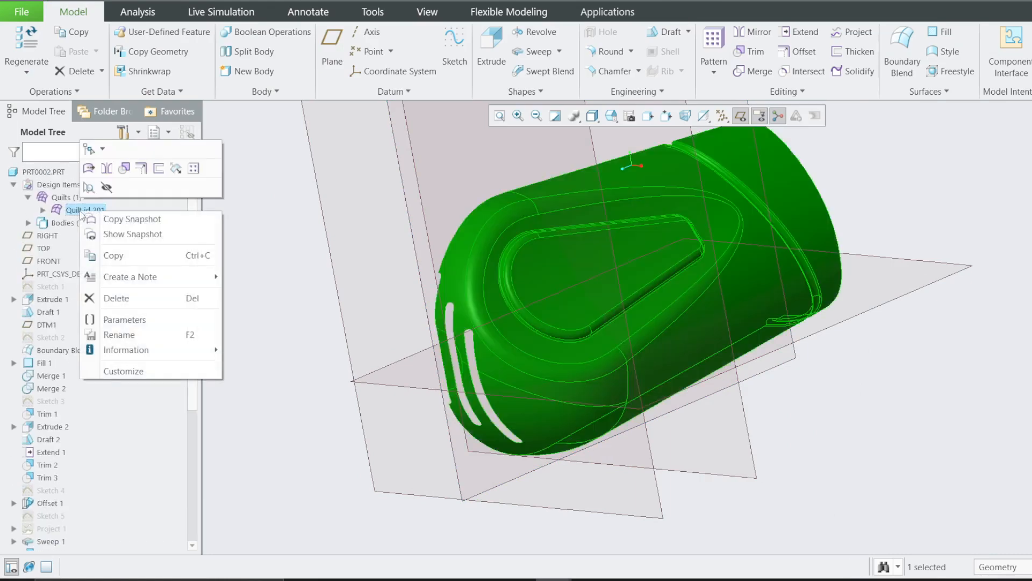
pyautogui.click(252, 250)
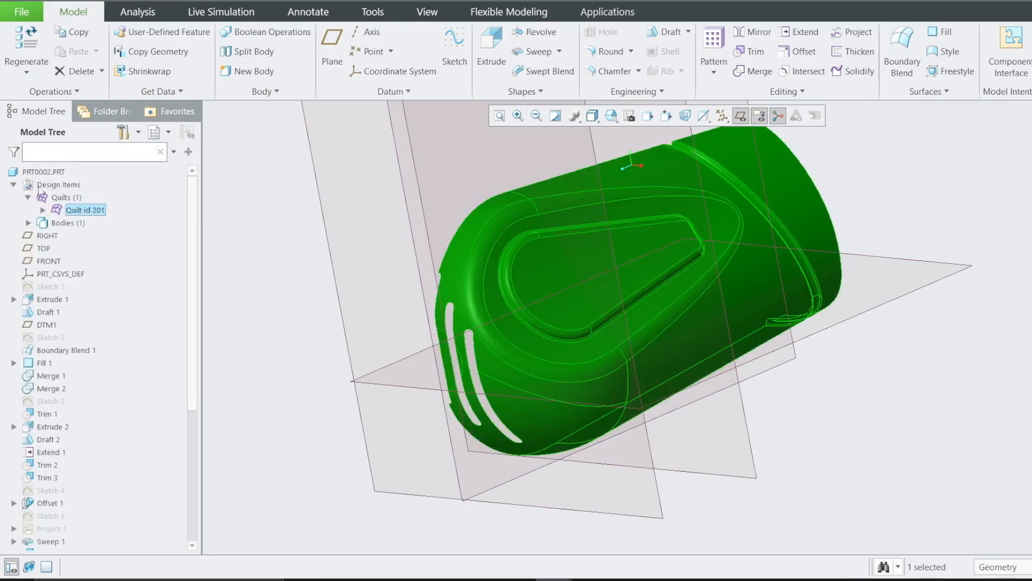
pyautogui.rightClick(80, 213)
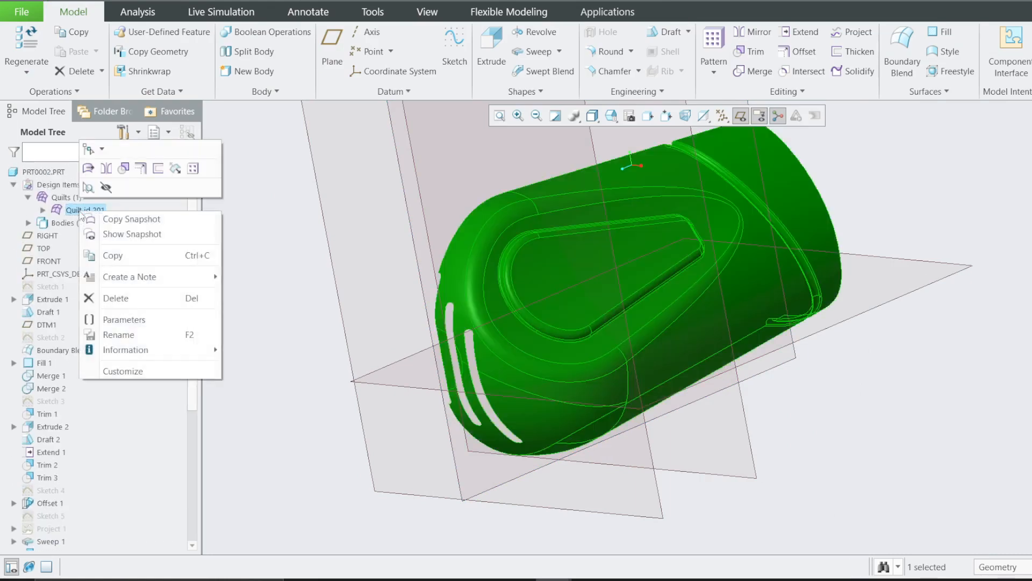
pyautogui.click(106, 169)
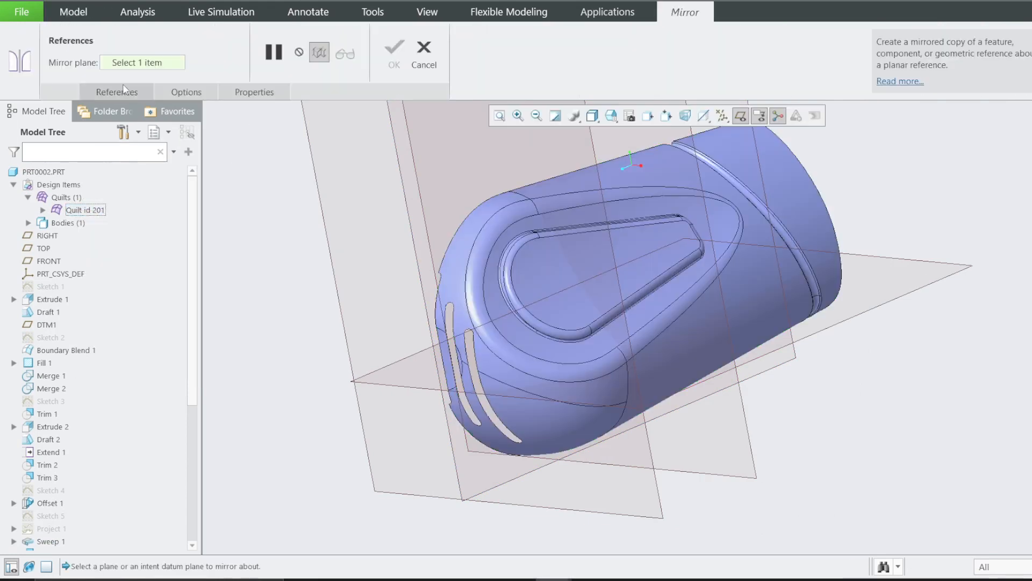
pyautogui.click(120, 91)
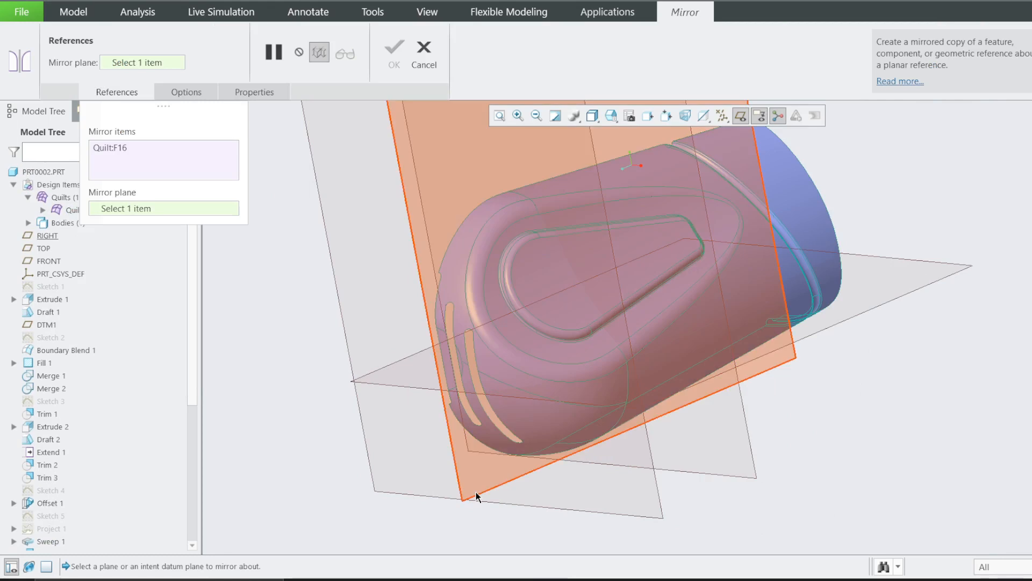
pyautogui.click(471, 493)
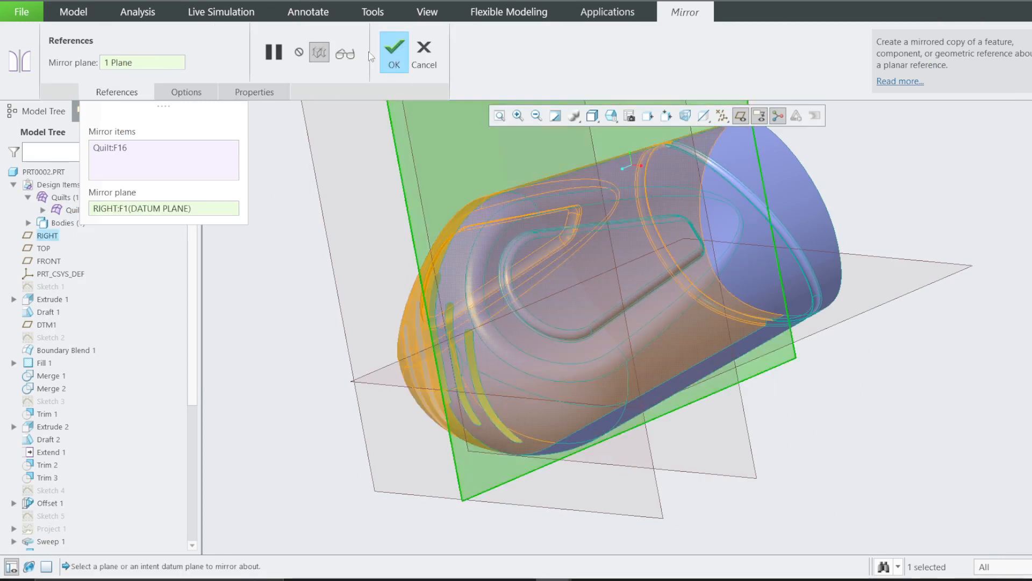
pyautogui.click(394, 54)
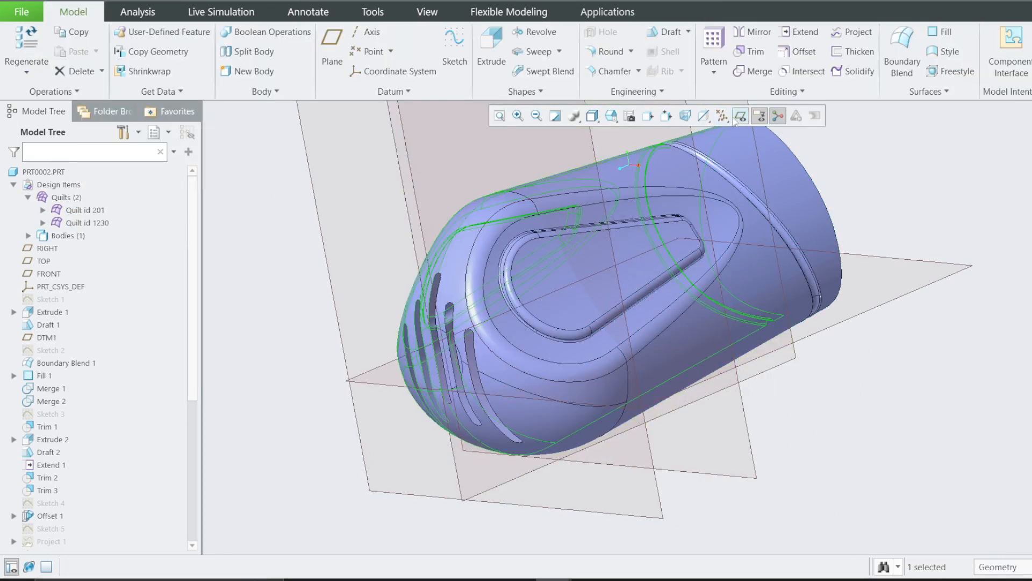
pyautogui.click(740, 116)
pyautogui.click(922, 205)
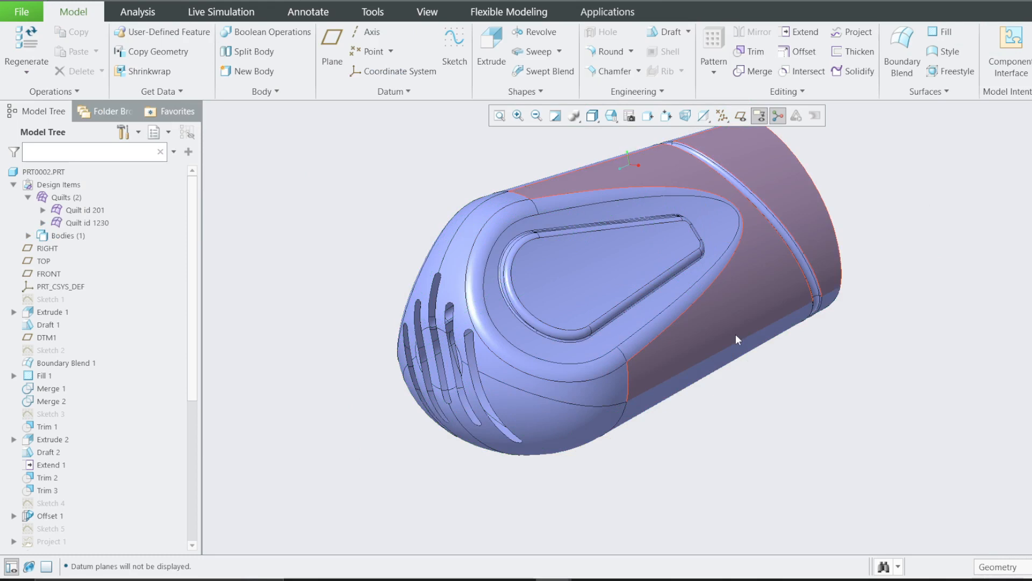
pyautogui.moveTo(737, 335)
pyautogui.mouseDown(button='middle')
pyautogui.moveTo(749, 307)
pyautogui.moveTo(836, 288)
pyautogui.moveTo(855, 301)
pyautogui.moveTo(812, 295)
pyautogui.moveTo(871, 334)
pyautogui.moveTo(786, 327)
pyautogui.moveTo(772, 346)
pyautogui.mouseUp(button='middle')
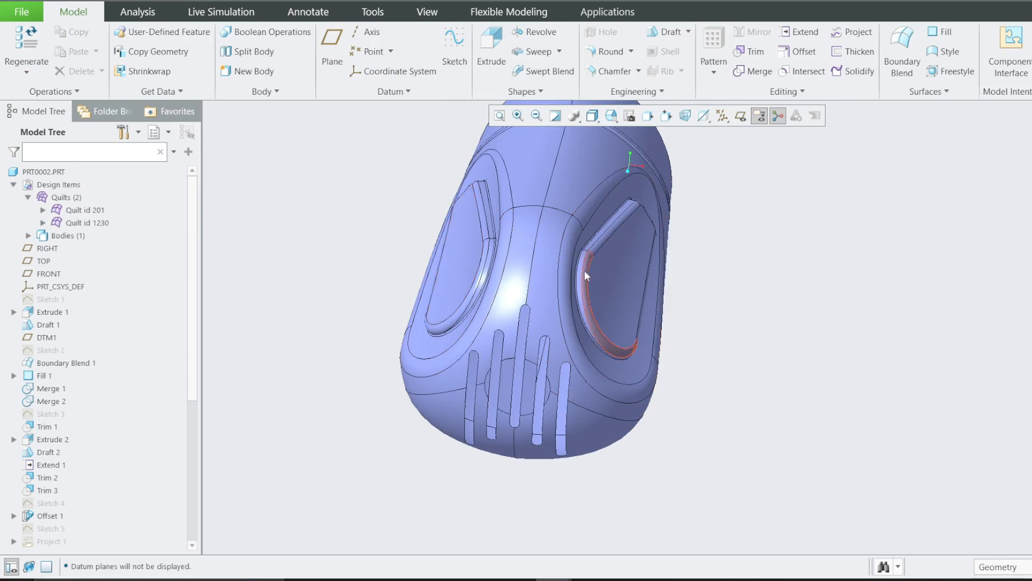
pyautogui.moveTo(641, 311)
pyautogui.mouseDown(button='middle')
pyautogui.moveTo(593, 301)
pyautogui.moveTo(590, 259)
pyautogui.moveTo(618, 301)
pyautogui.moveTo(586, 304)
pyautogui.mouseUp(button='middle')
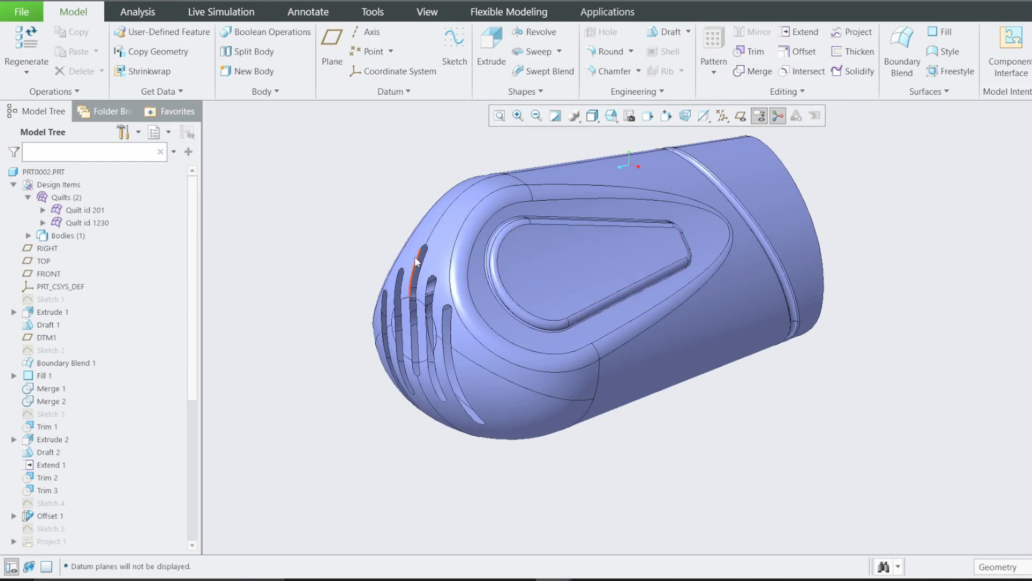
# Step: Switch to the finished PRT0001 model and examine its handle, grip contour, rear slot recess and junction with the housing
pyautogui.click(225, 1)
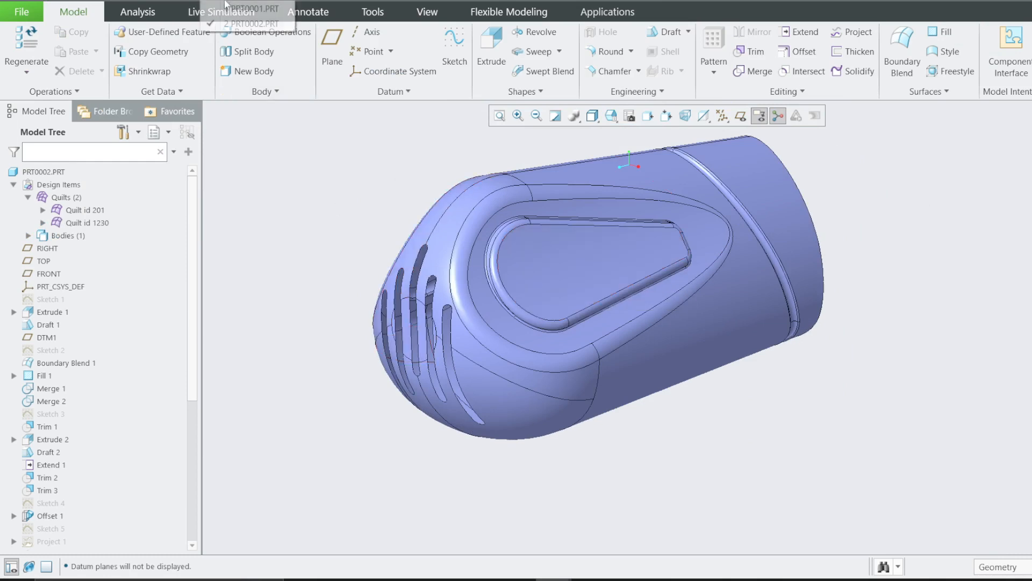
pyautogui.click(224, 5)
pyautogui.scroll(5, 519, 173)
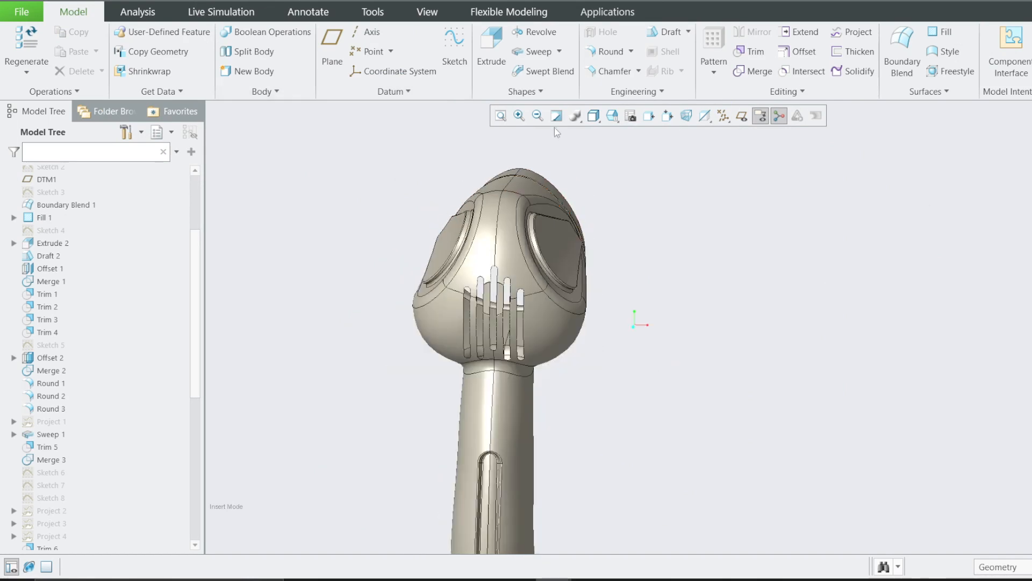
pyautogui.moveTo(603, 288); pyautogui.dragTo(531, 282, button='middle')
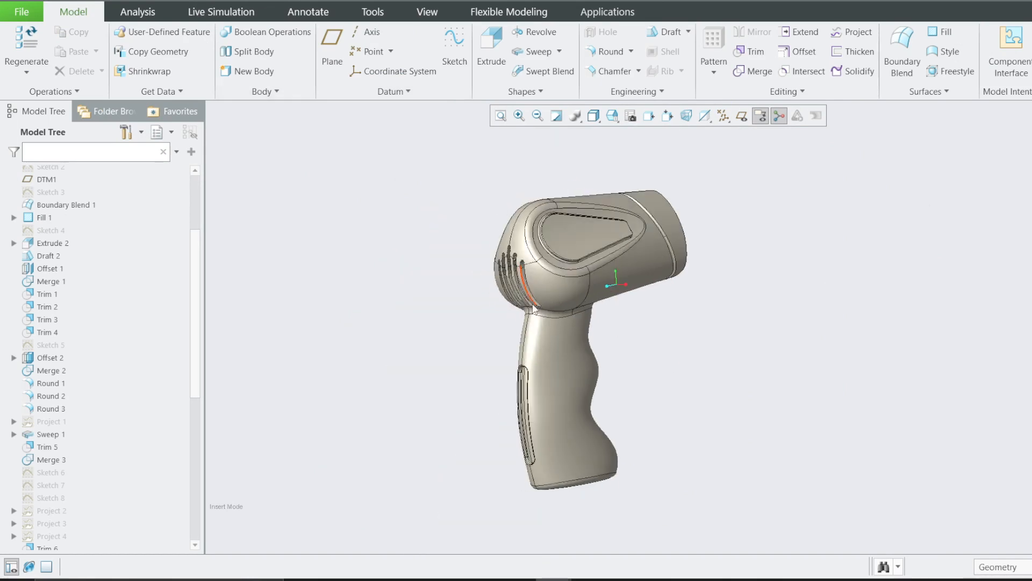
pyautogui.scroll(-2, 534, 323)
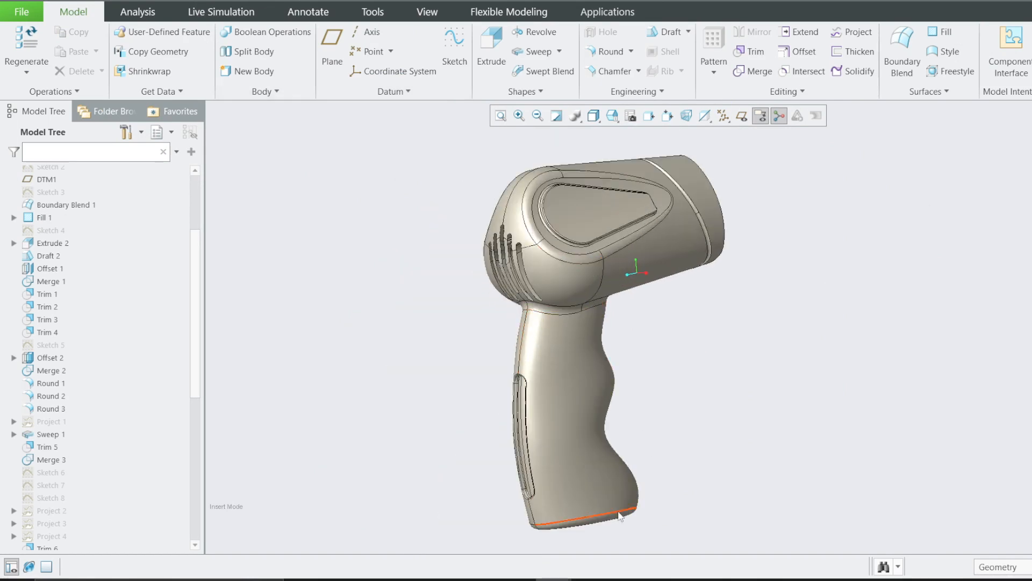
pyautogui.scroll(-3, 535, 413)
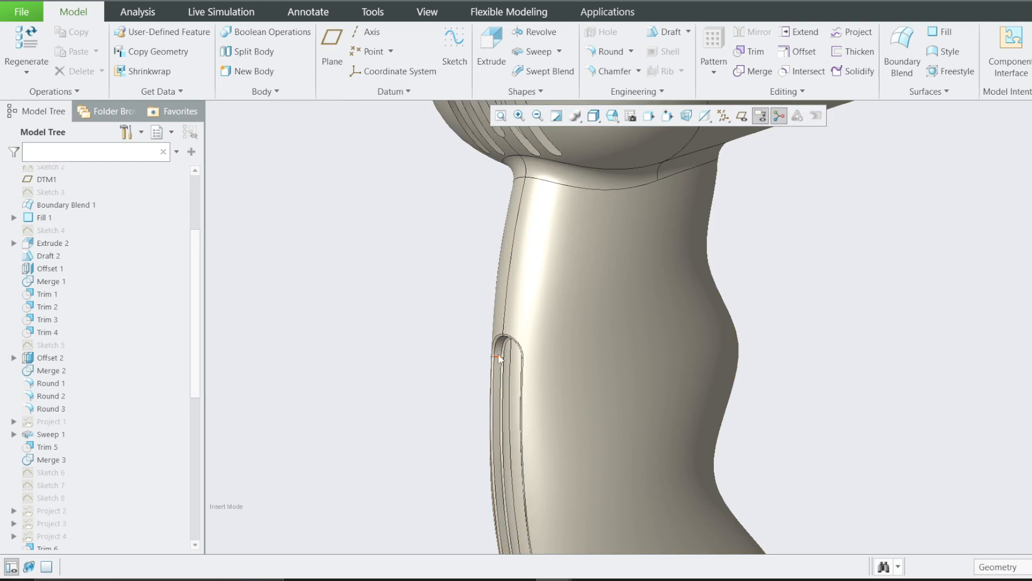
pyautogui.scroll(4, 501, 348)
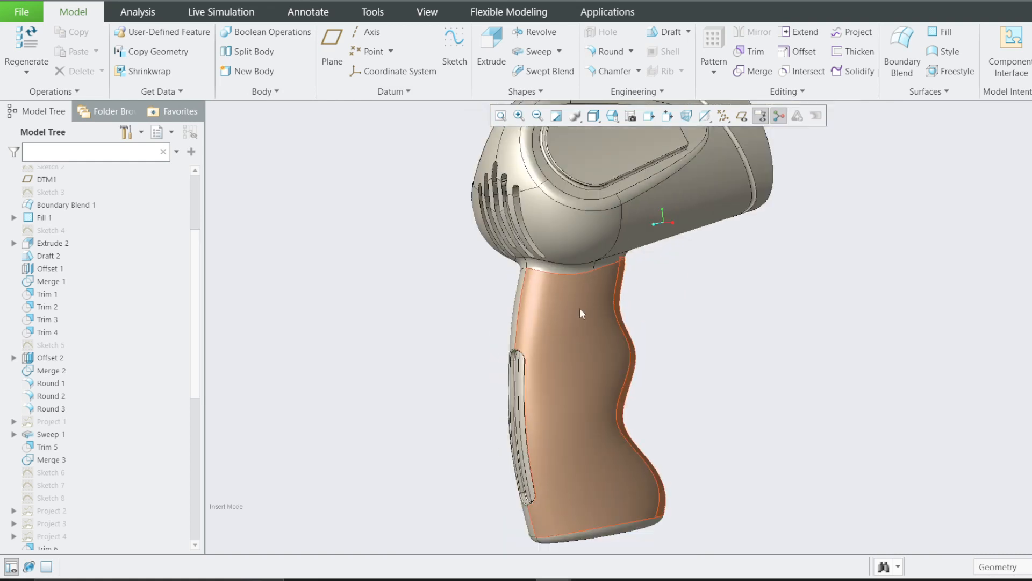
pyautogui.moveTo(579, 308)
pyautogui.mouseDown(button='middle')
pyautogui.moveTo(656, 300)
pyautogui.moveTo(597, 300)
pyautogui.moveTo(598, 310)
pyautogui.mouseUp(button='middle')
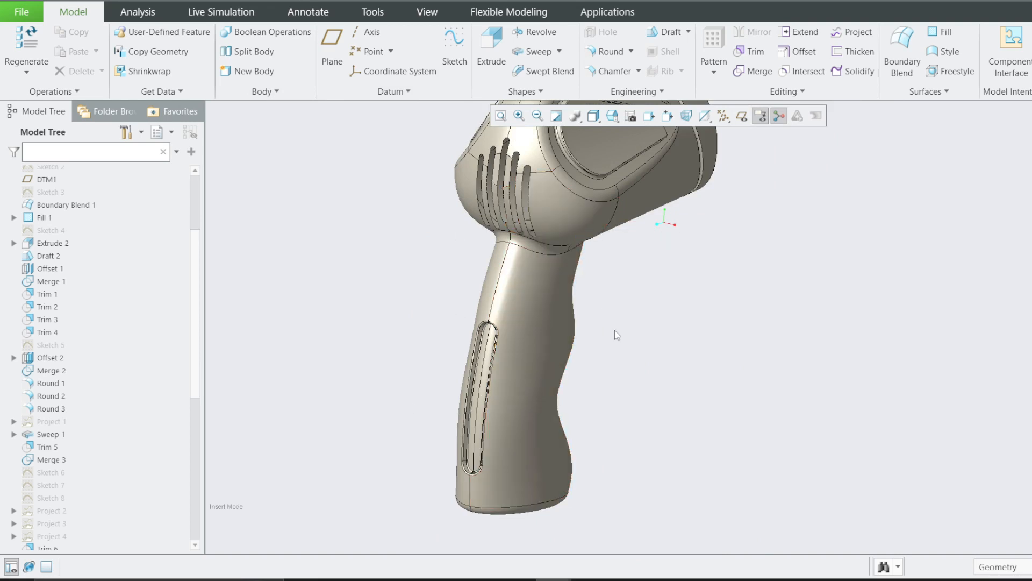
pyautogui.moveTo(615, 330); pyautogui.dragTo(586, 332, button='middle')
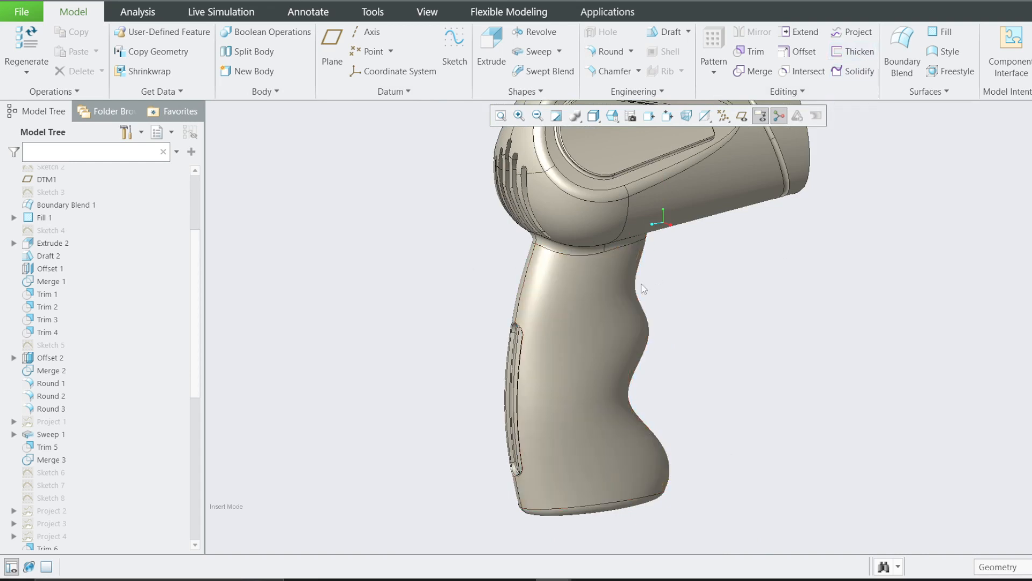
# Step: Return to the PRT0002 model and inspect the vent slots on both halves of the closed end
pyautogui.click(213, 1)
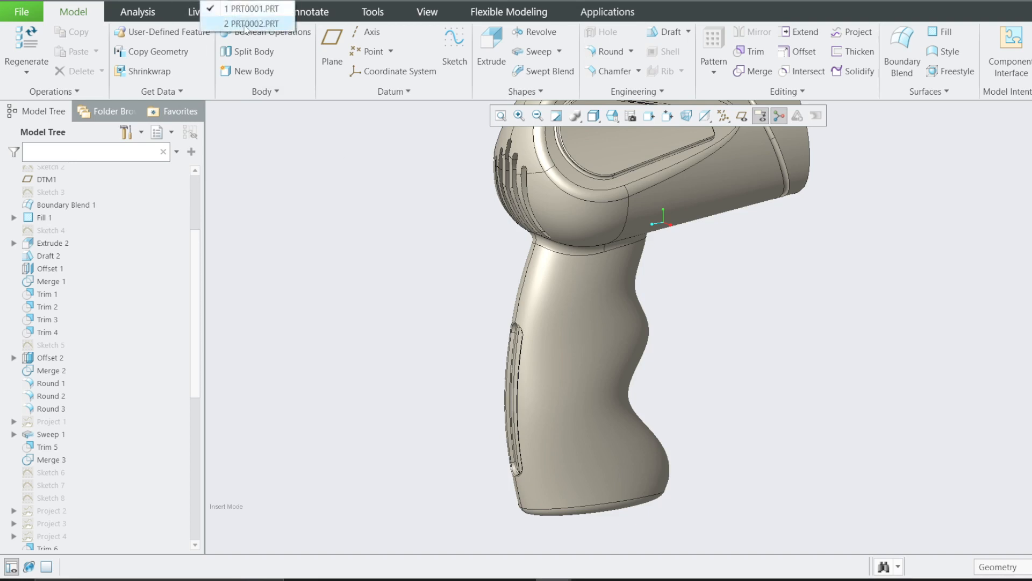
pyautogui.click(246, 24)
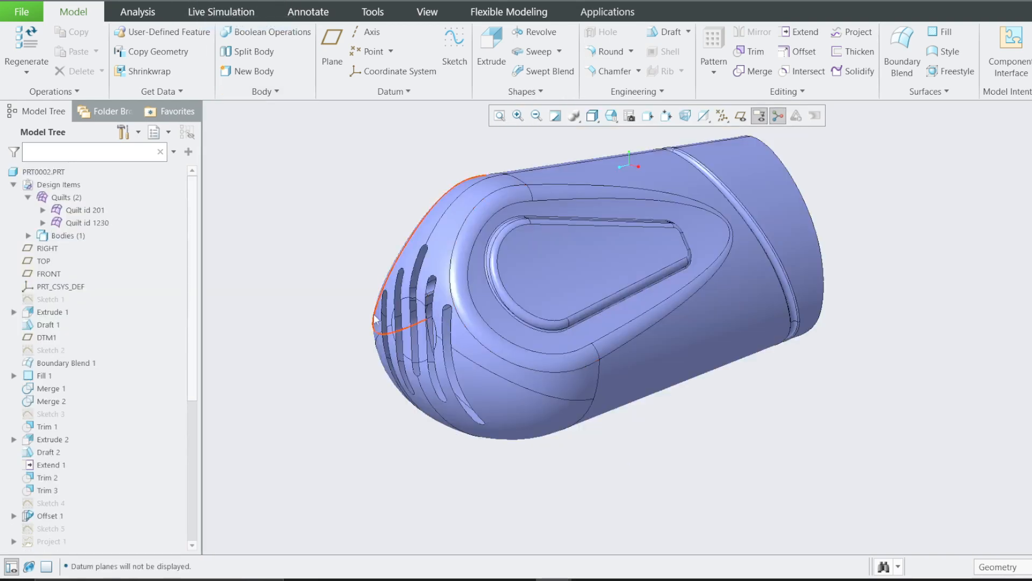
pyautogui.moveTo(377, 317)
pyautogui.mouseDown(button='middle')
pyautogui.moveTo(391, 289)
pyautogui.moveTo(417, 283)
pyautogui.moveTo(396, 296)
pyautogui.moveTo(413, 296)
pyautogui.mouseUp(button='middle')
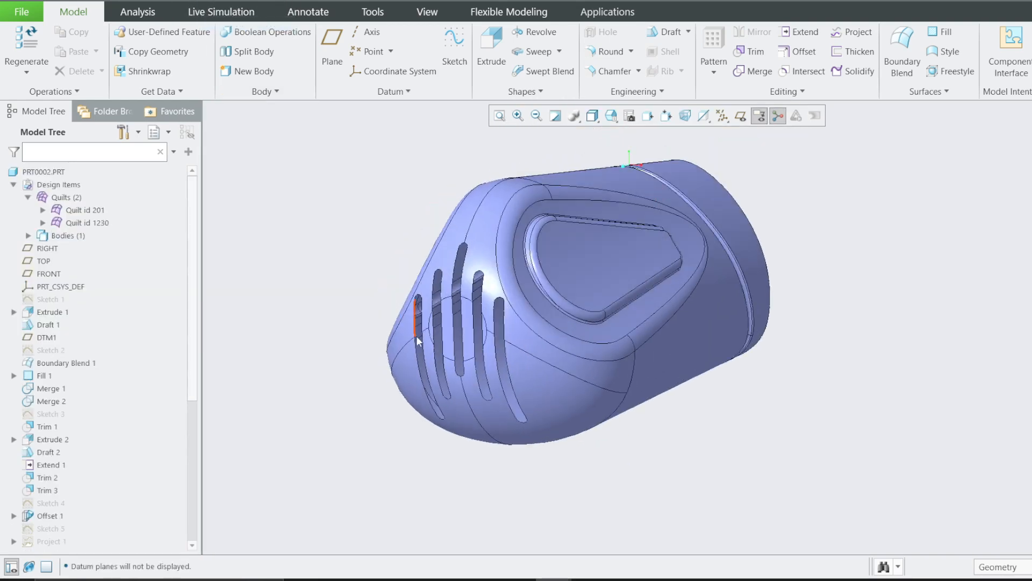
pyautogui.moveTo(691, 219)
pyautogui.mouseDown(button='middle')
pyautogui.moveTo(750, 181)
pyautogui.moveTo(762, 217)
pyautogui.moveTo(473, 277)
pyautogui.moveTo(412, 277)
pyautogui.mouseUp(button='middle')
pyautogui.scroll(2, 752, 226)
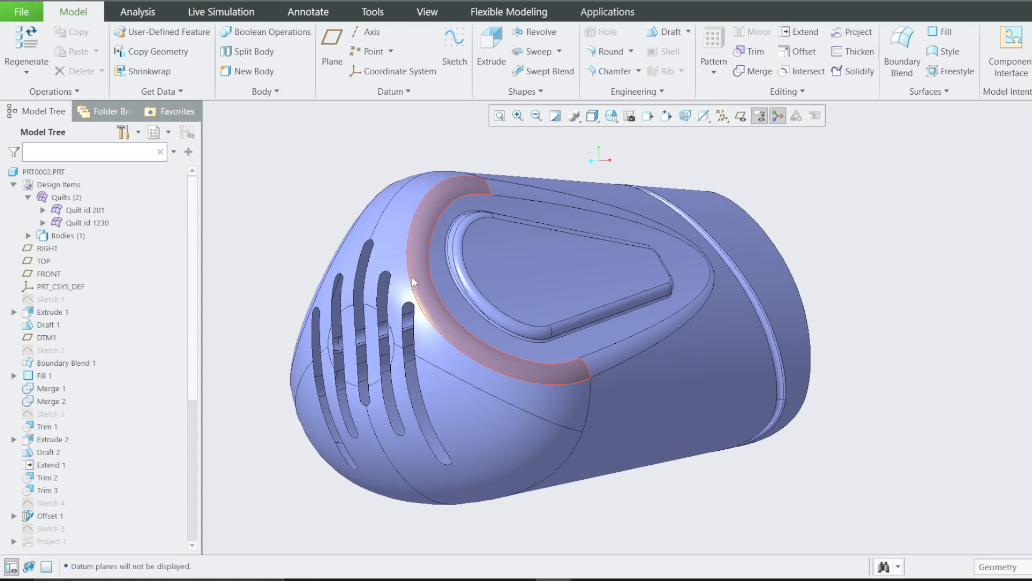